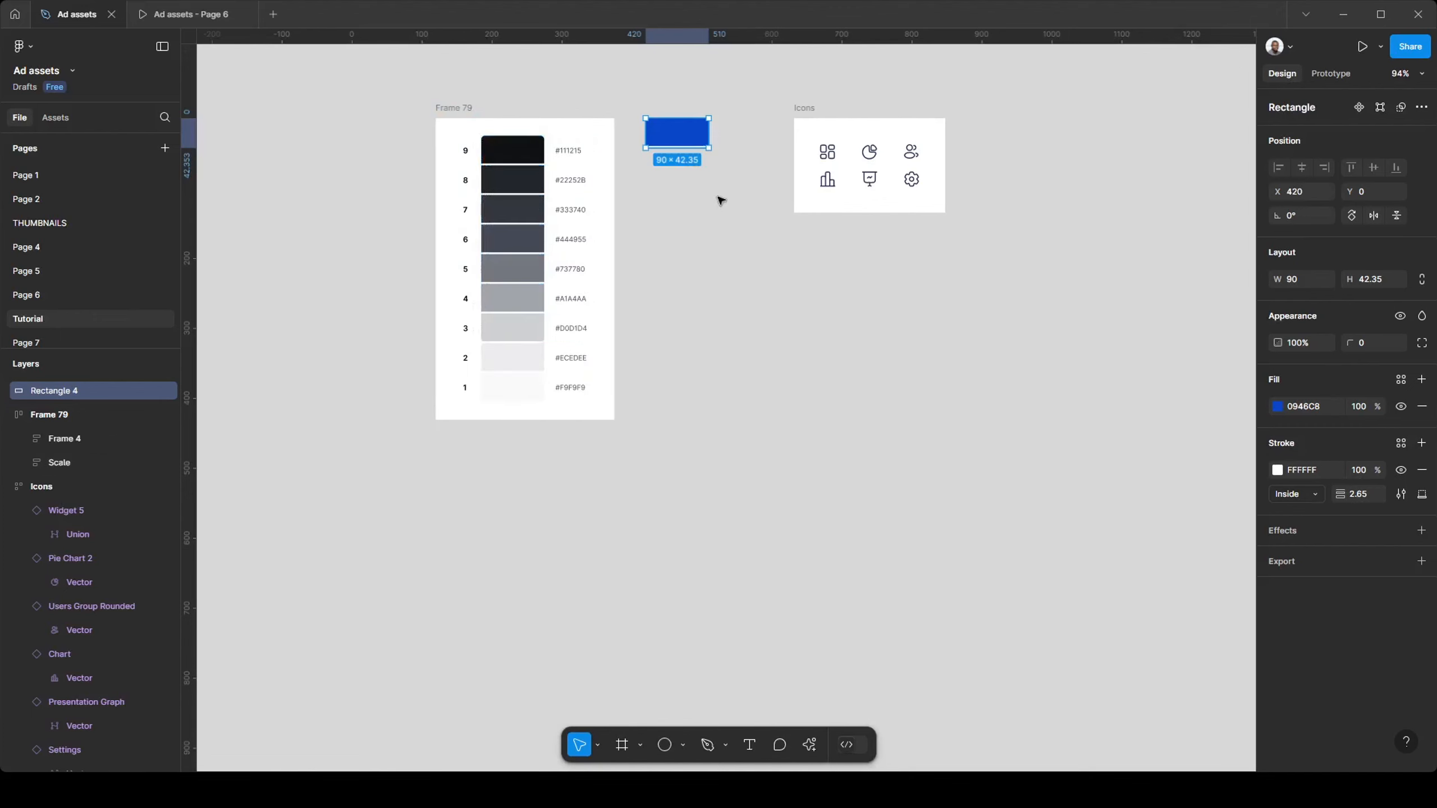
- Examine the blue colour rectangle, the Icons frame and the Desktop - 1 frame with its top nav
left_click(719, 198)
left_click(669, 139)
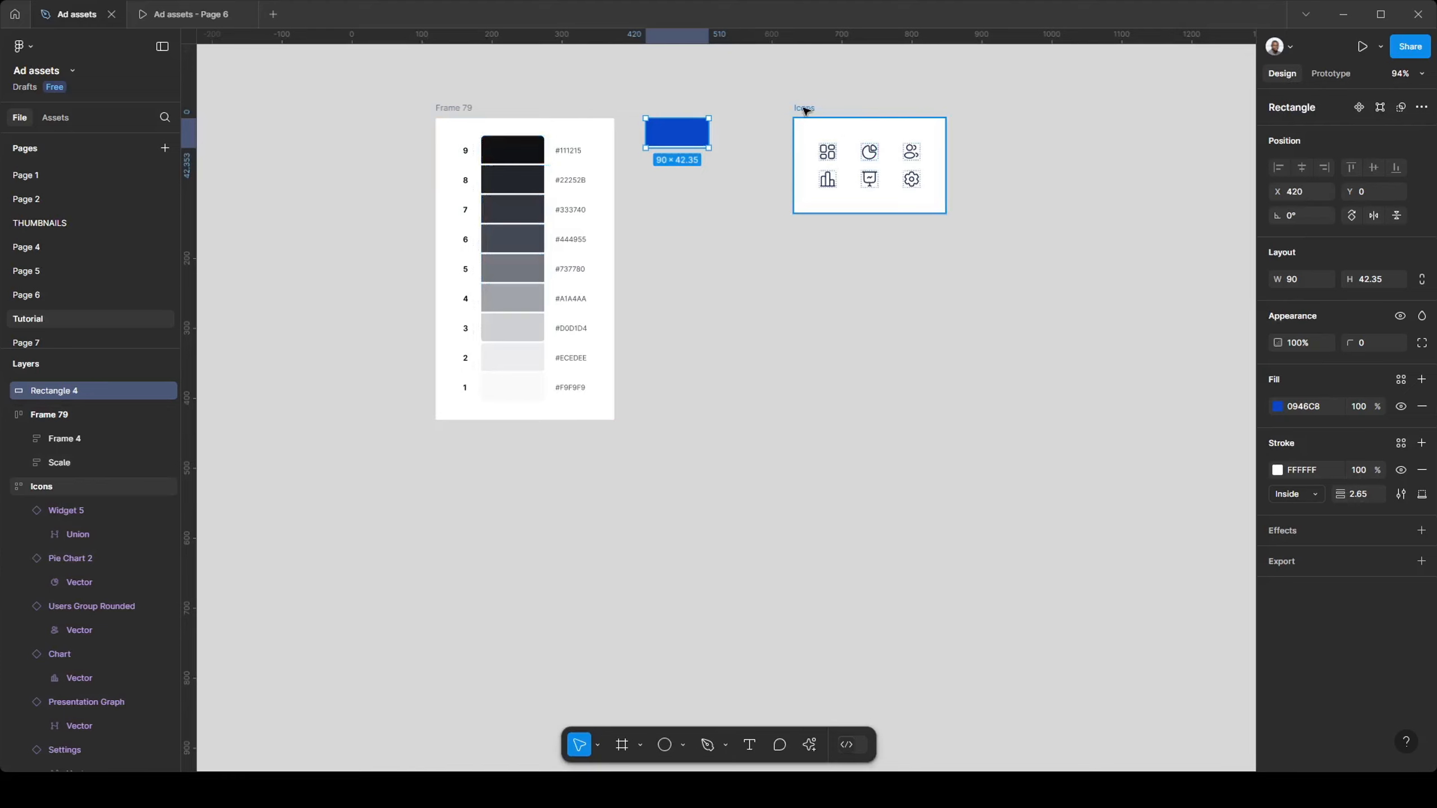
left_click(755, 224)
scroll(711, 568, "up", 2)
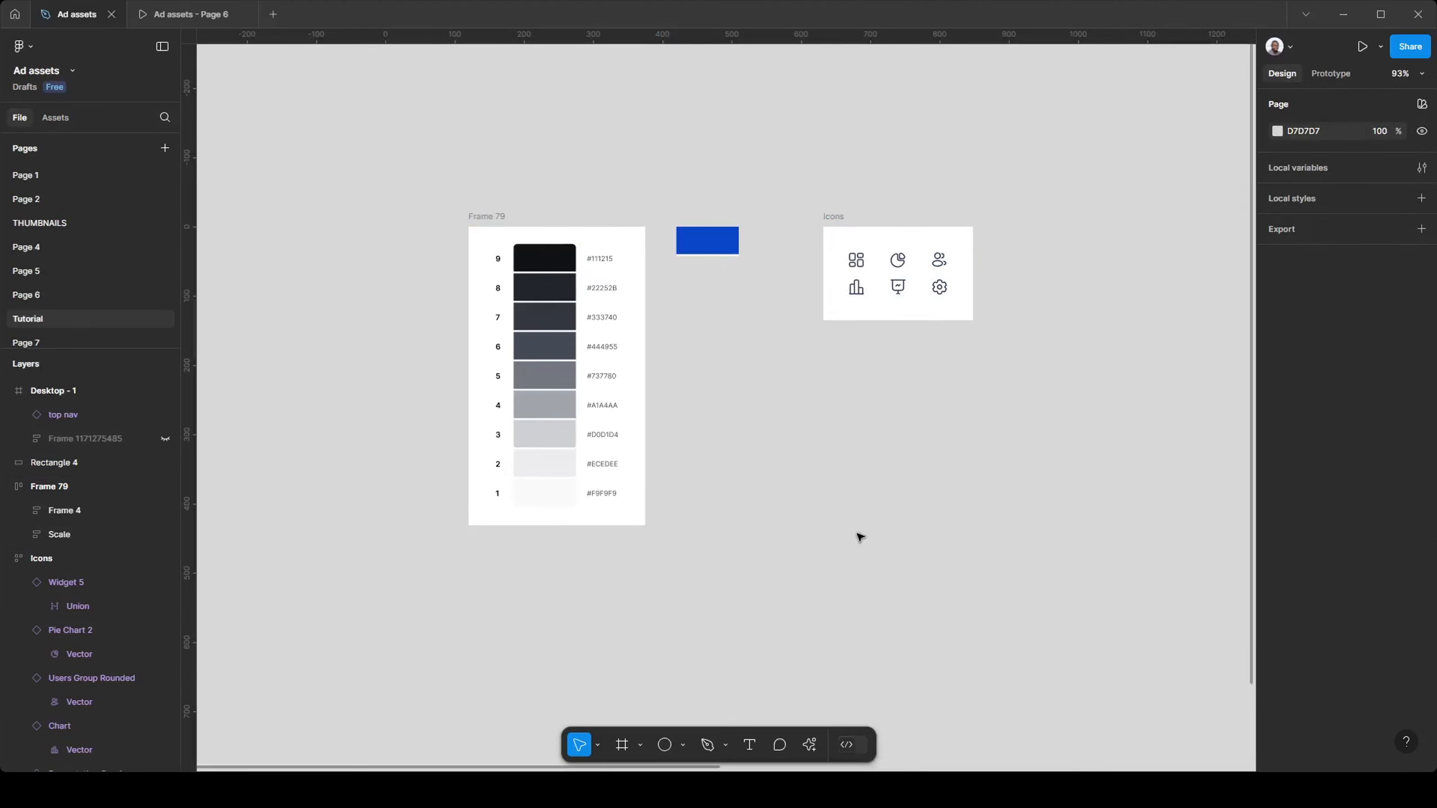
scroll(860, 536, "right", 15)
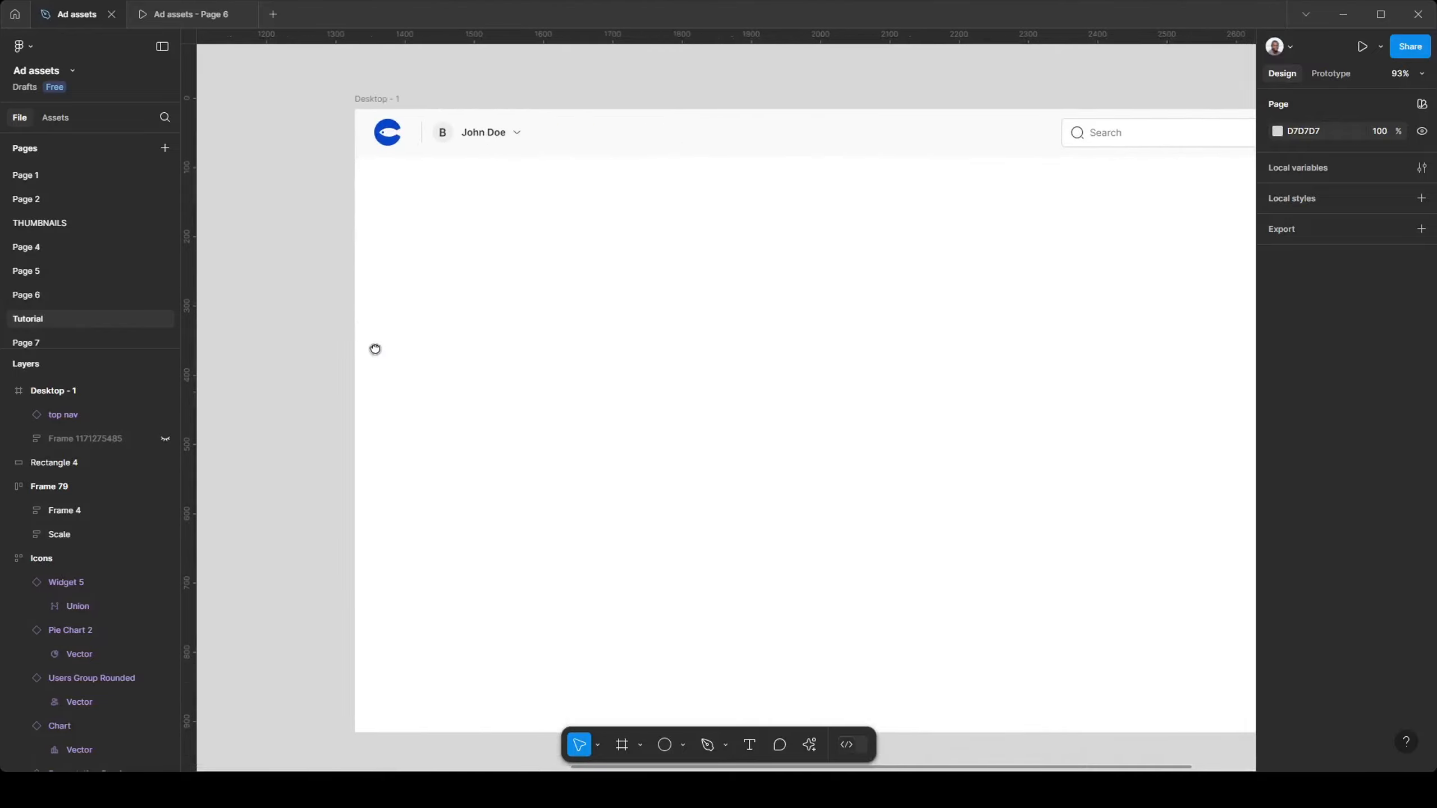
scroll(325, 331, "down", 2)
scroll(501, 317, "up", 3)
left_click_drag(394, 334, 475, 305)
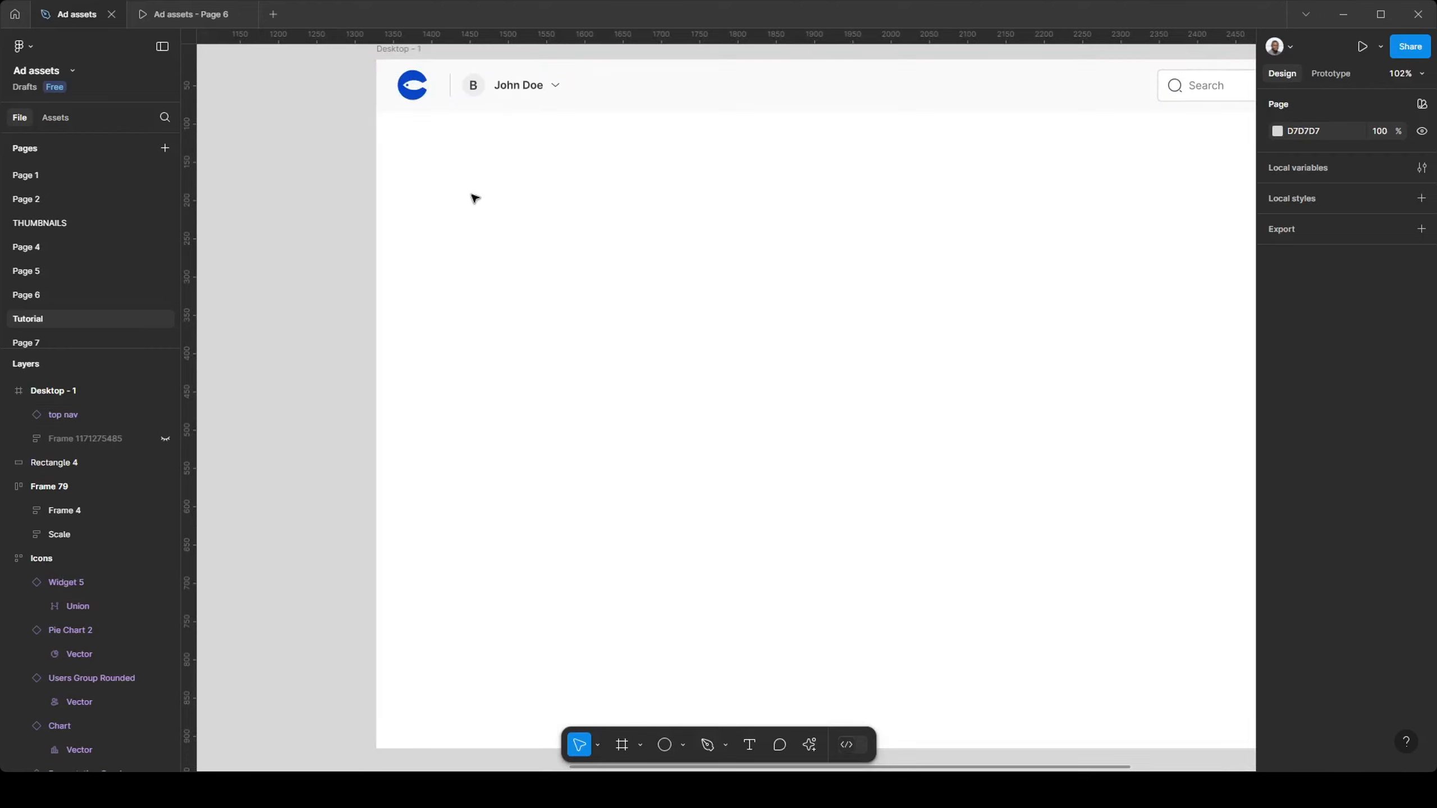
scroll(619, 257, "down", 1)
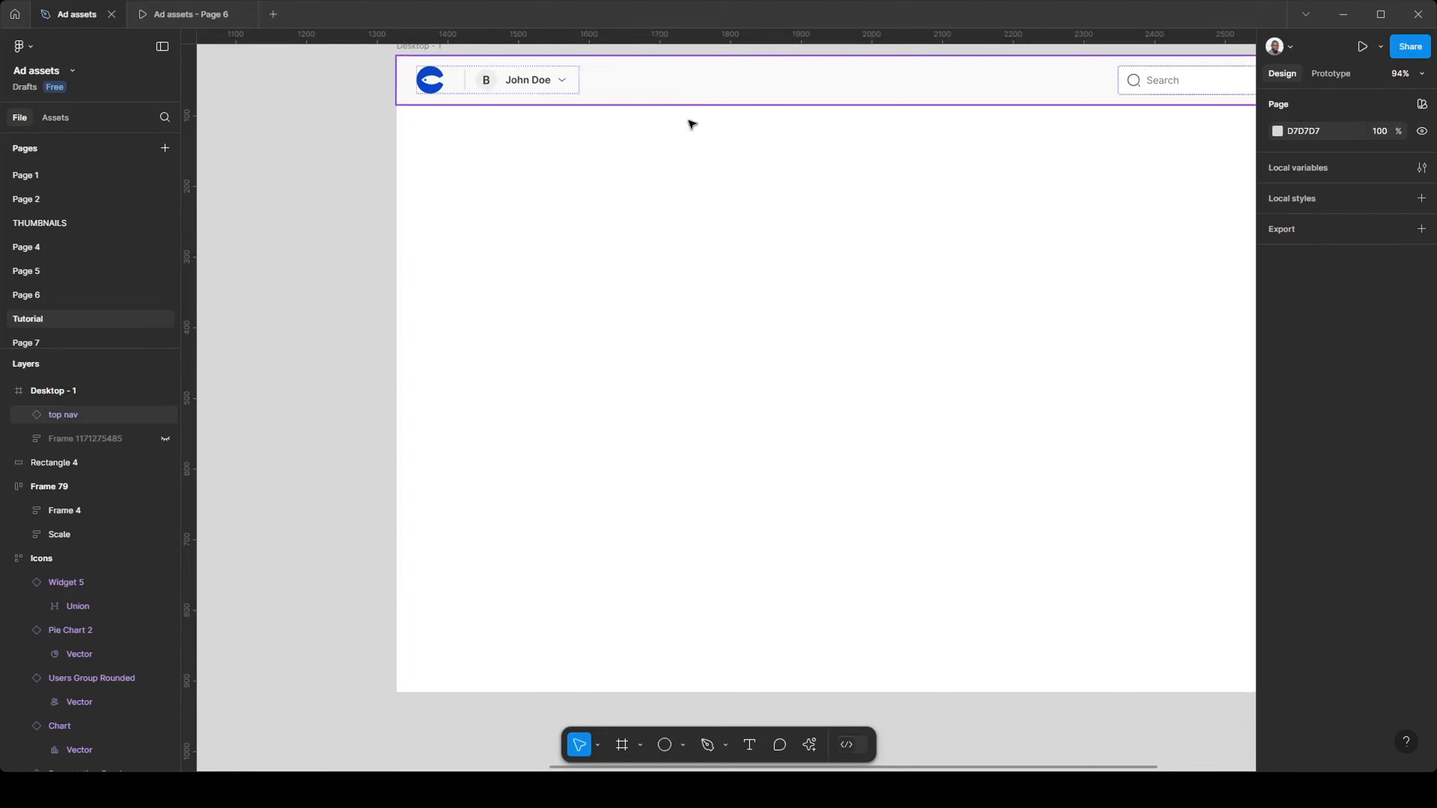
scroll(840, 280, "down", 2)
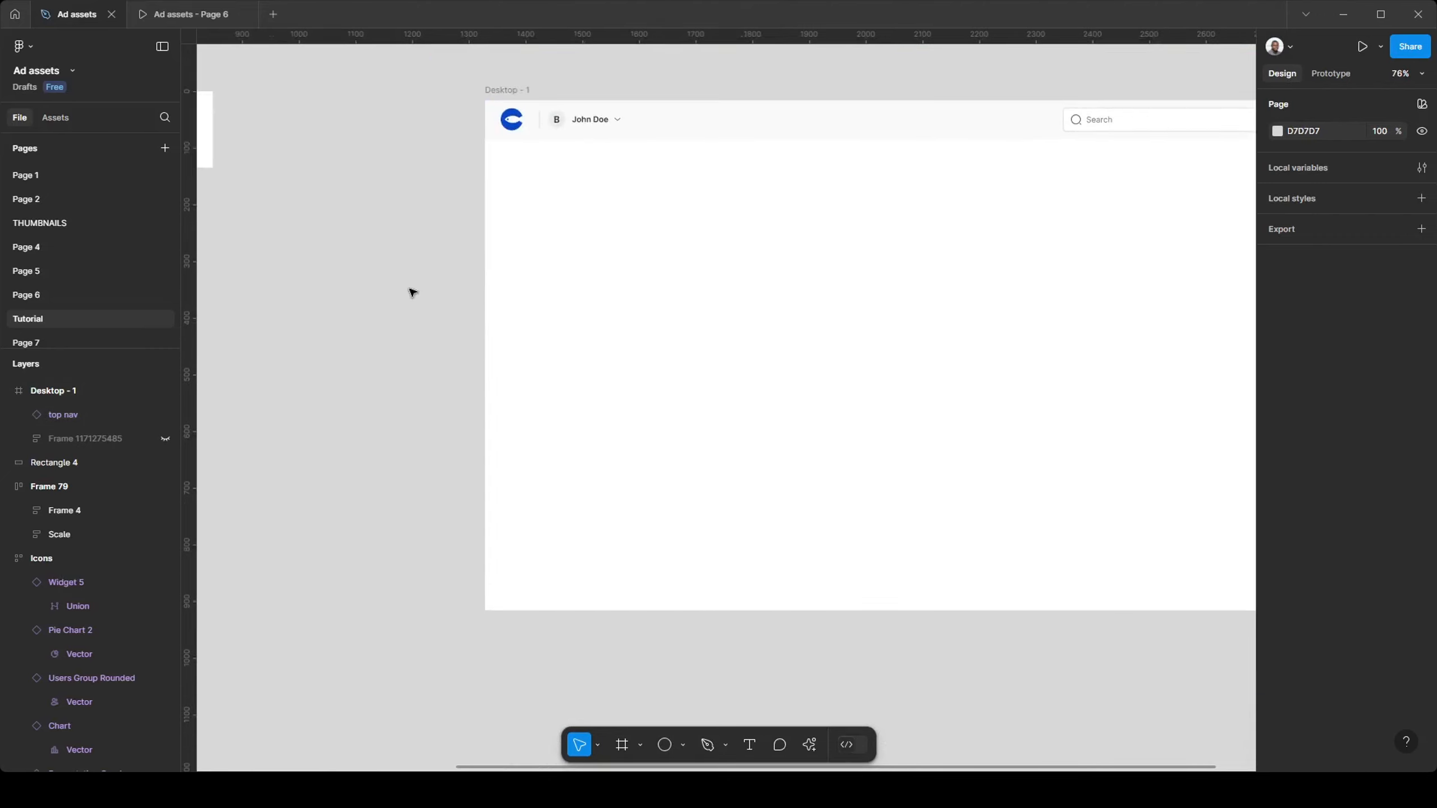
left_click_drag(404, 277, 357, 256)
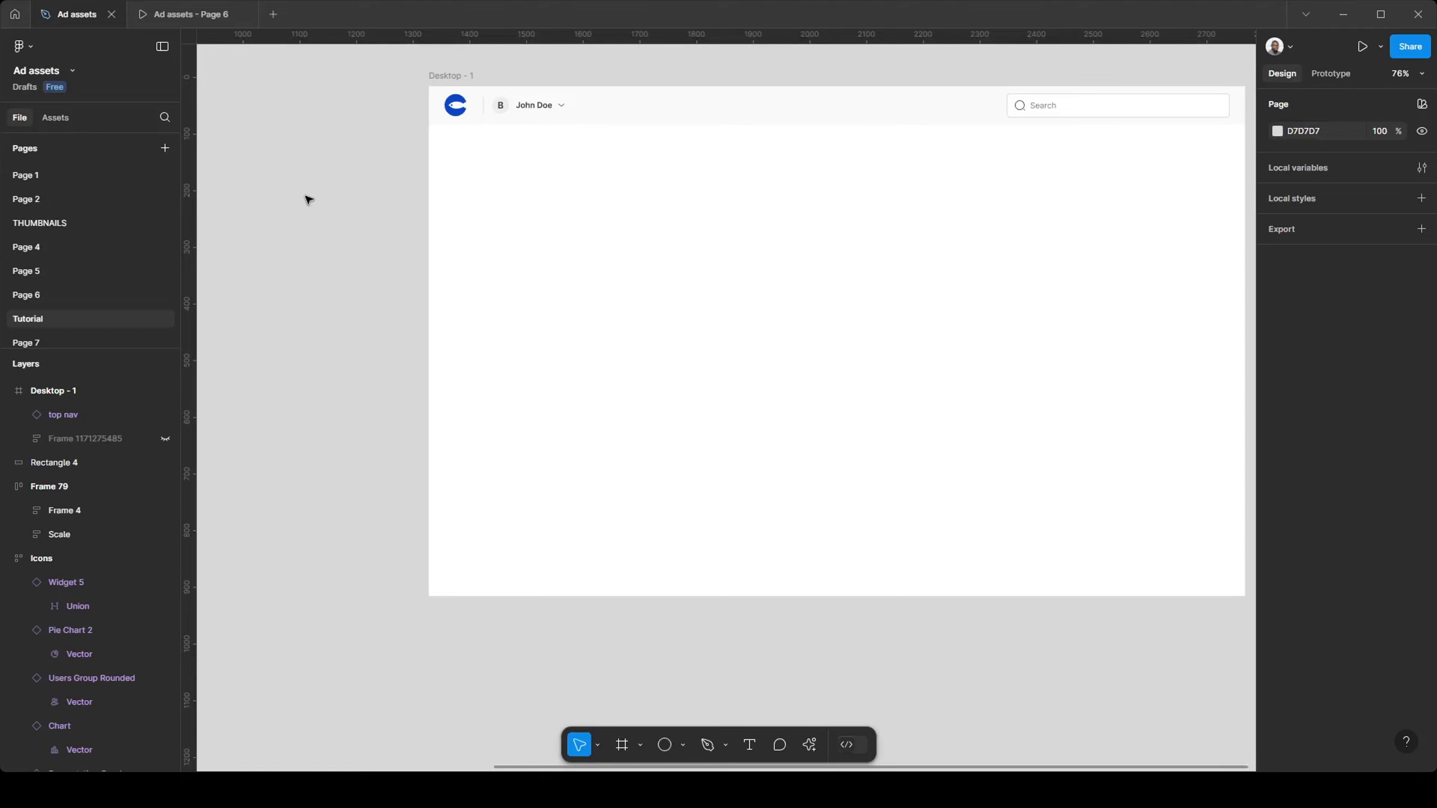
- Review the numbered grey colour scale in Frame 79 together with the blue swatch and the six icons
left_click_drag(300, 203, 526, 278)
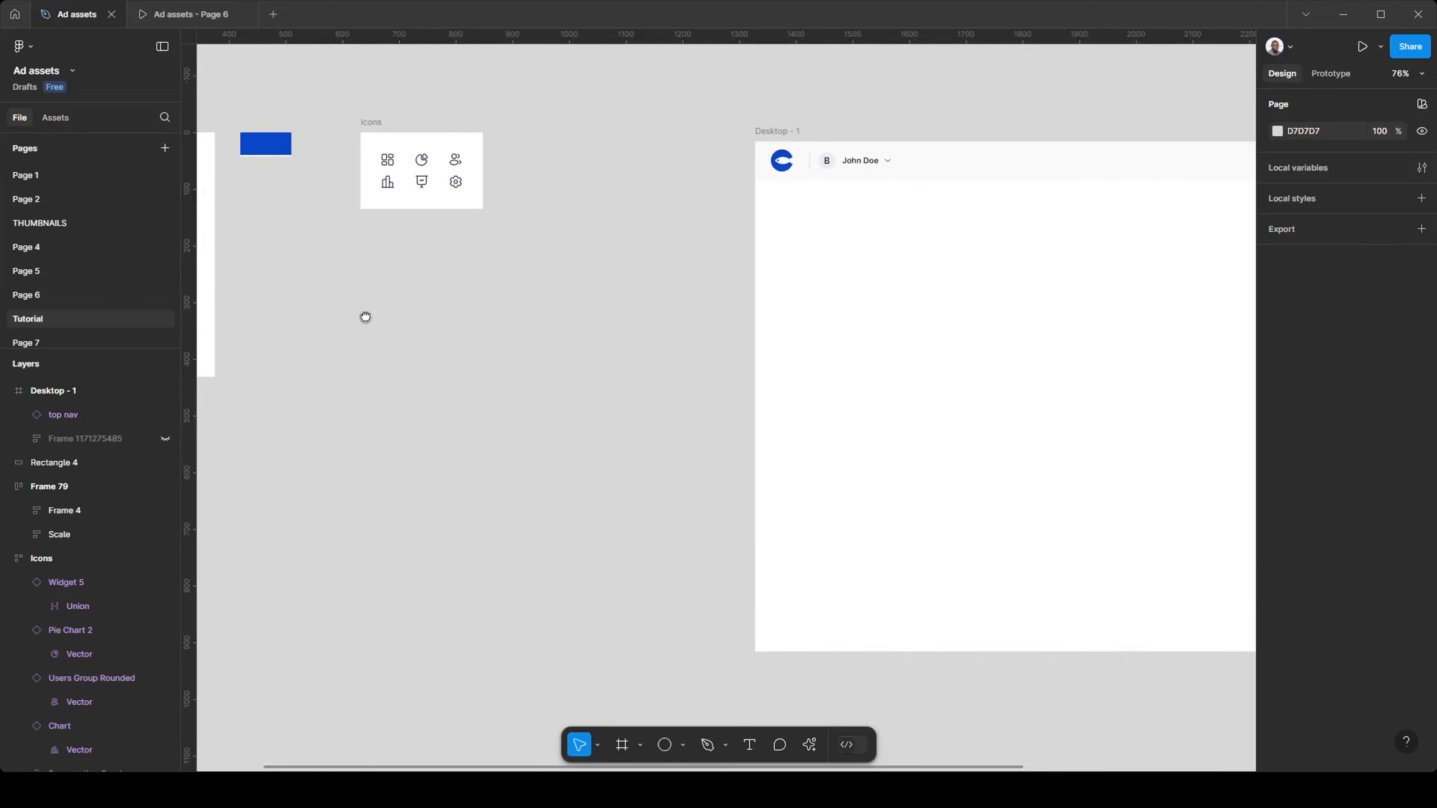
left_click_drag(365, 317, 694, 311)
scroll(633, 251, "up", 1)
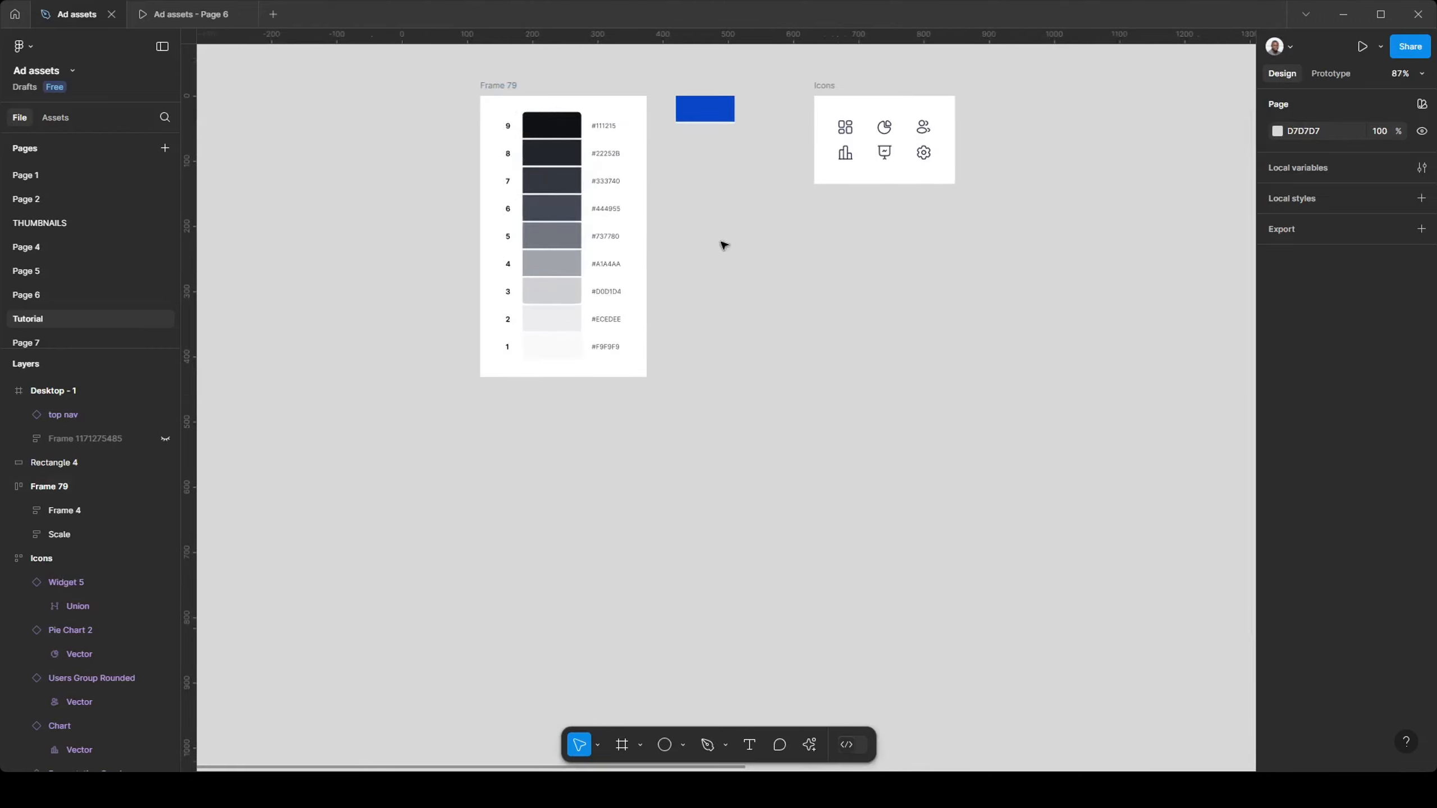
left_click_drag(748, 244, 695, 264)
scroll(796, 307, "right", 5)
scroll(690, 283, "down", 1)
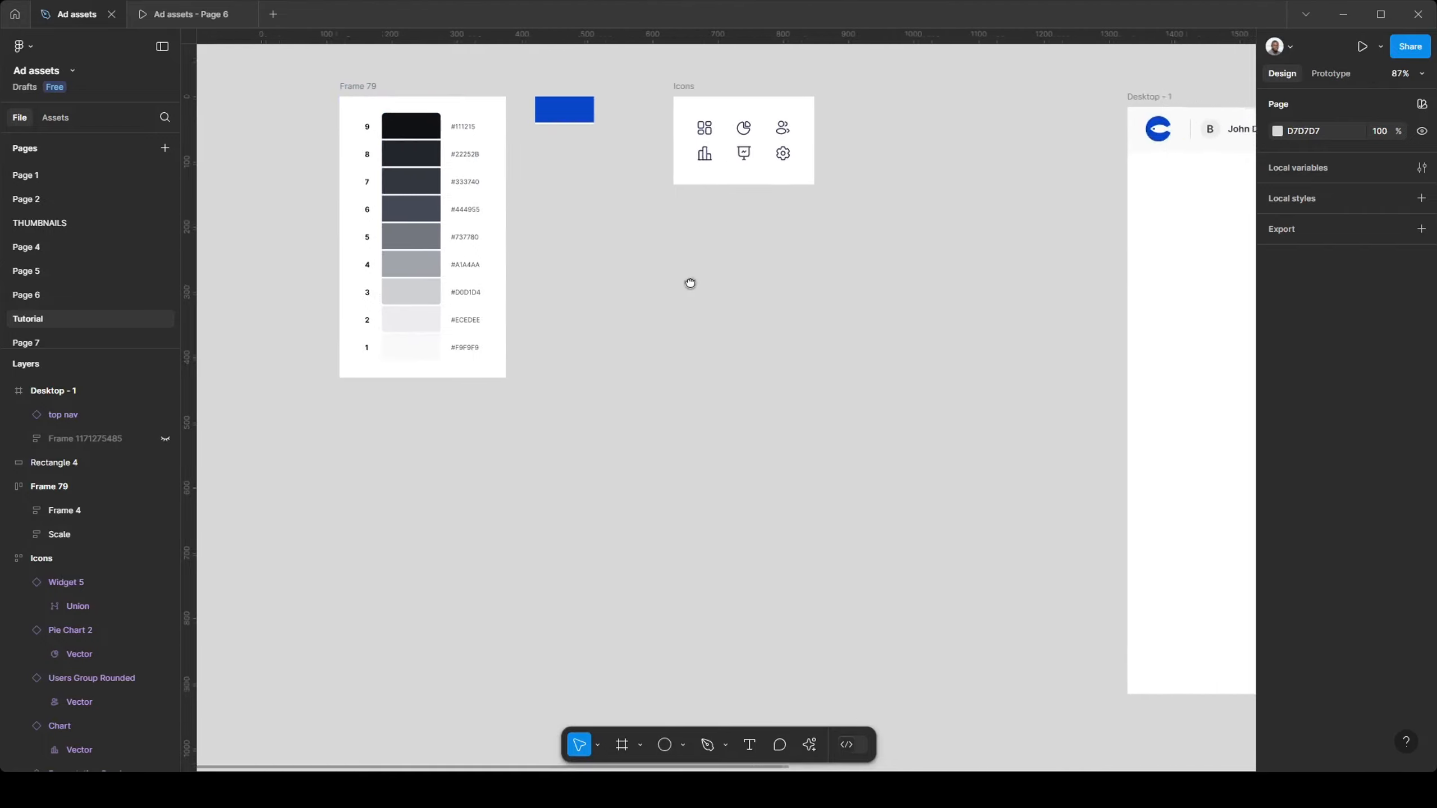
scroll(658, 185, "up", 2)
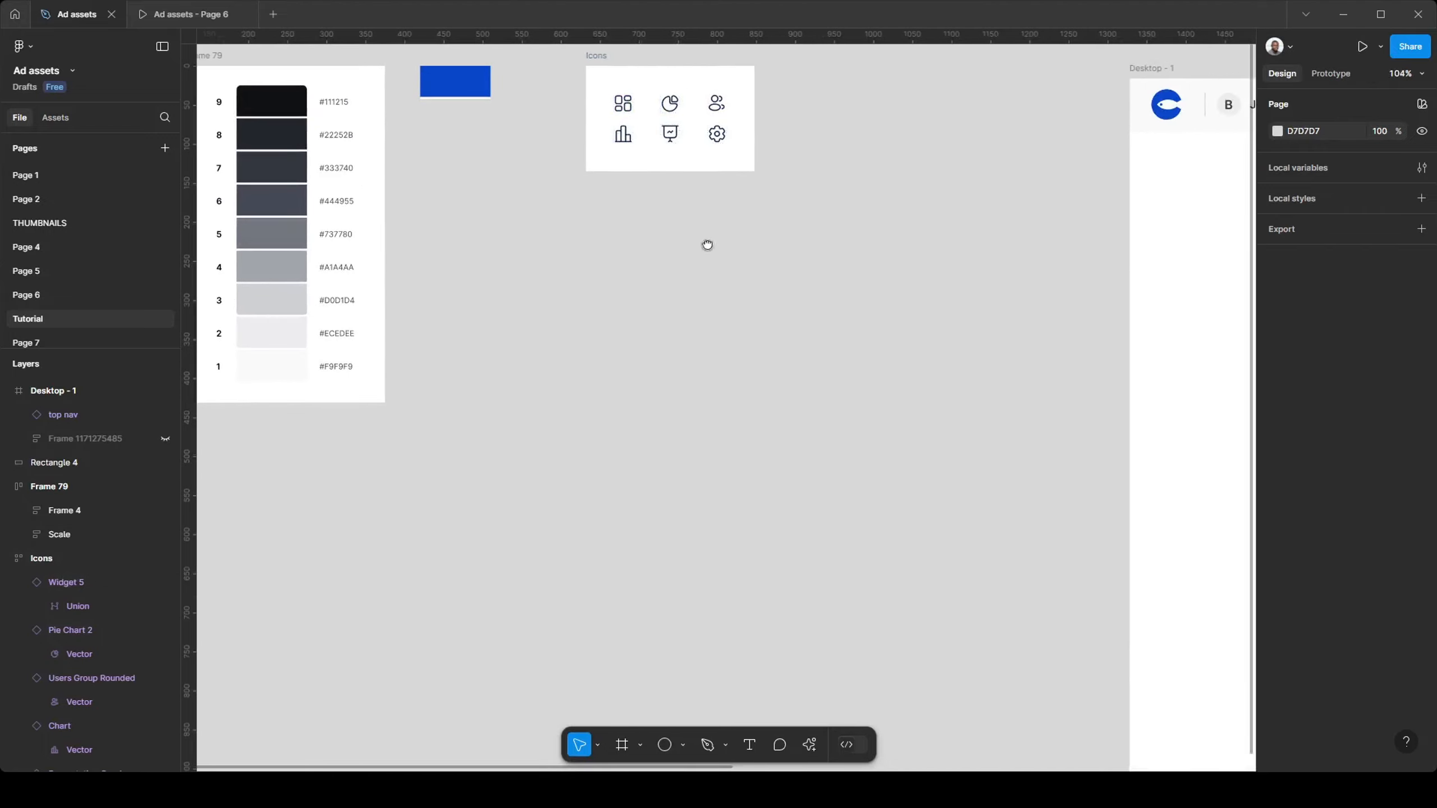
scroll(705, 244, "up", 4)
scroll(830, 216, "up", 3)
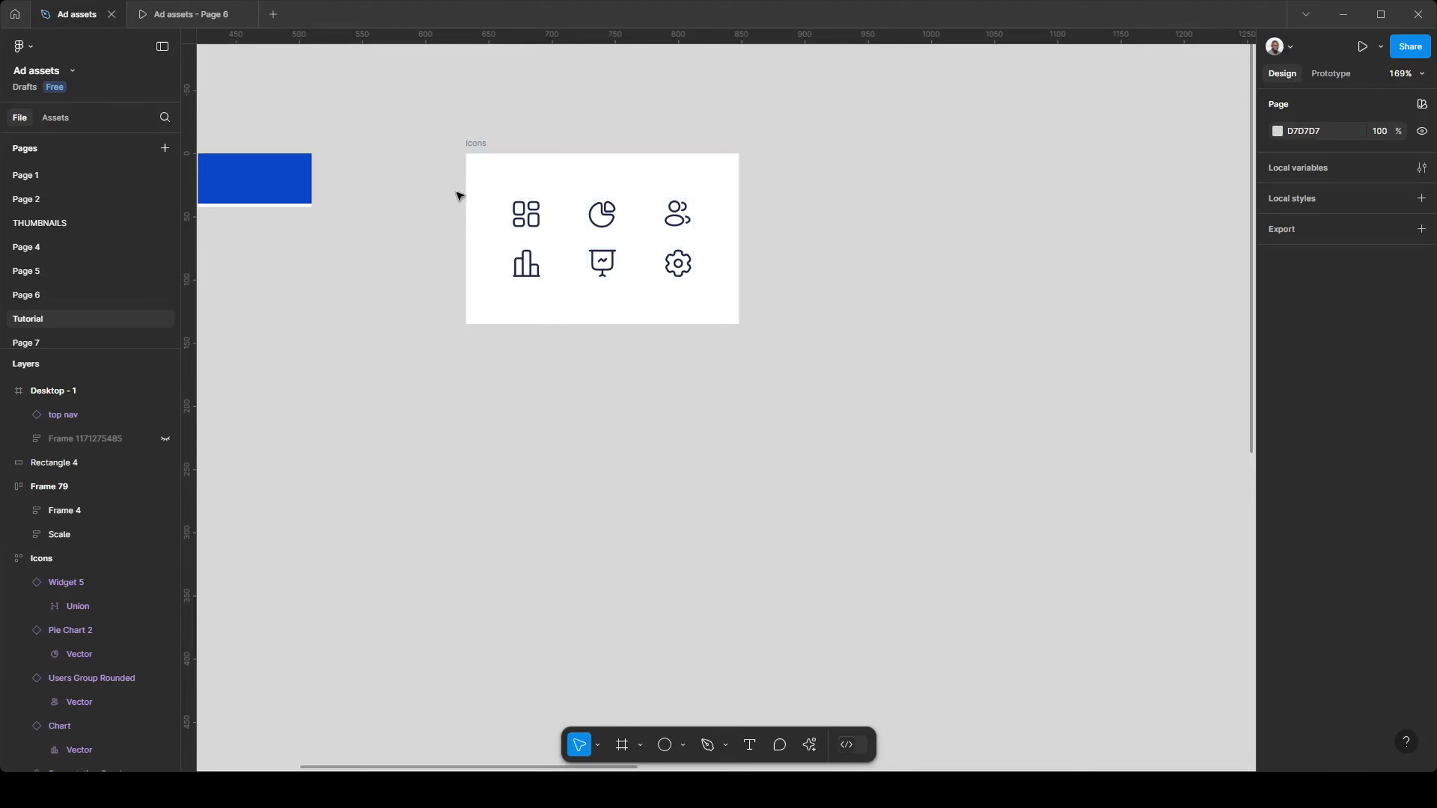
scroll(509, 249, "down", 3, "ctrl")
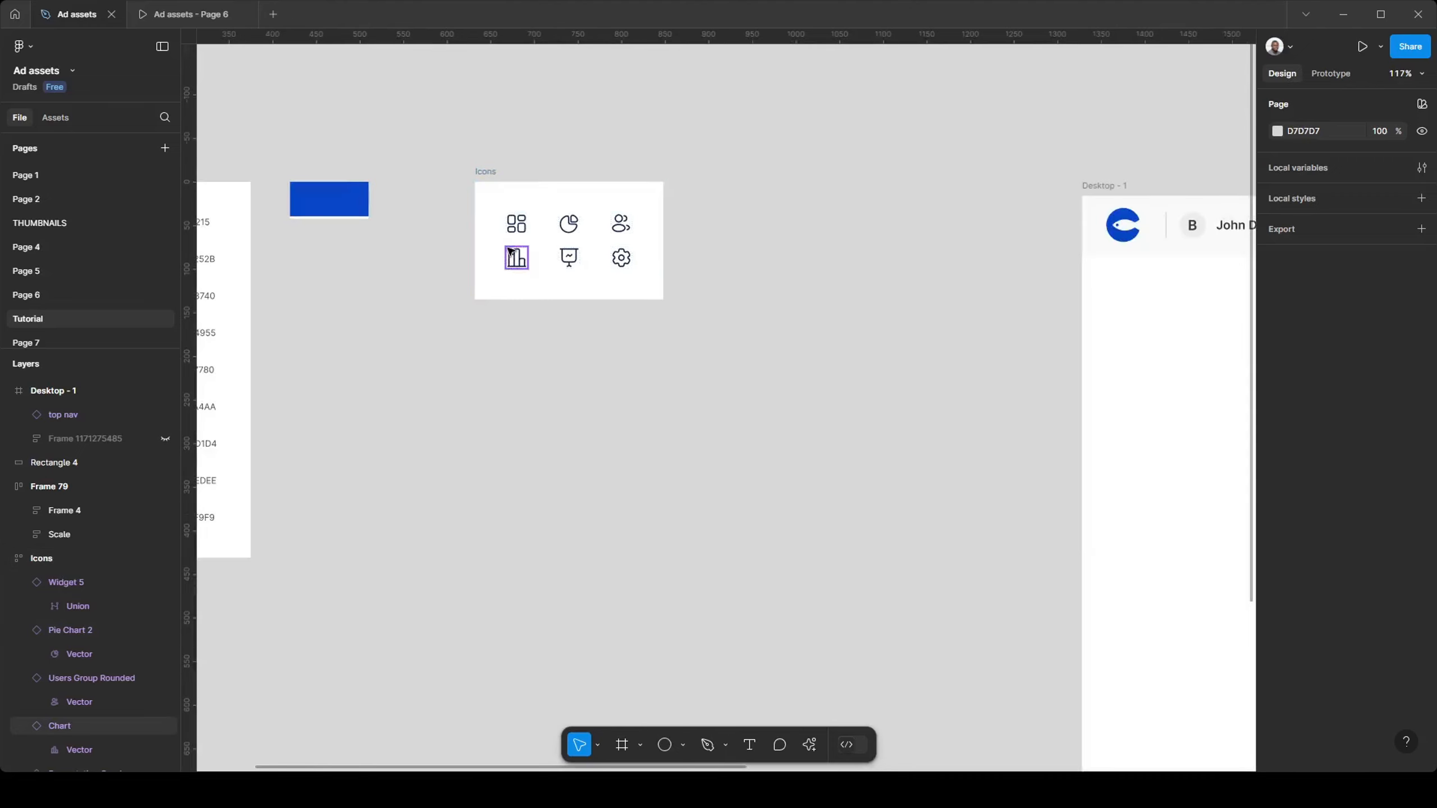
left_click_drag(546, 363, 551, 343)
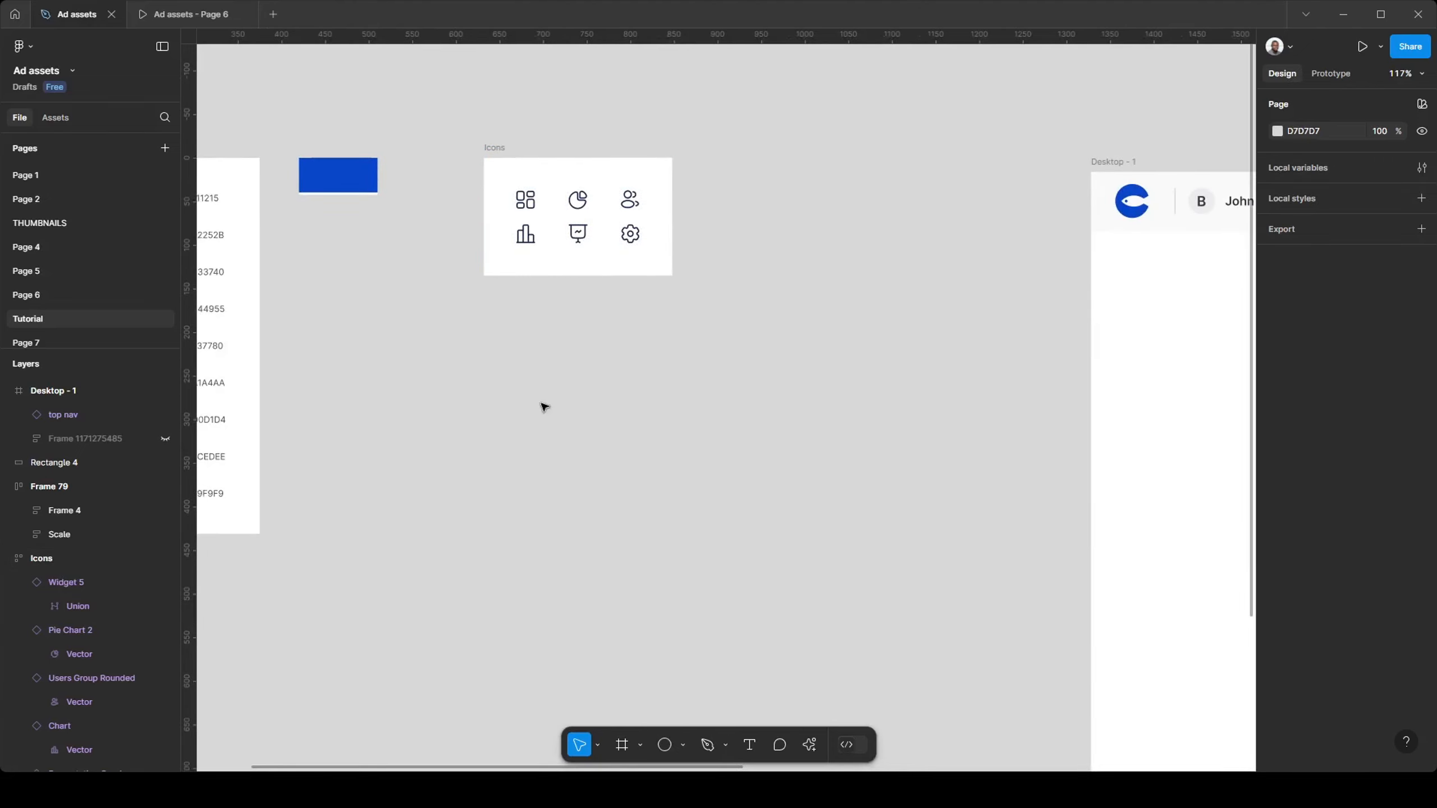
left_click_drag(545, 406, 748, 311)
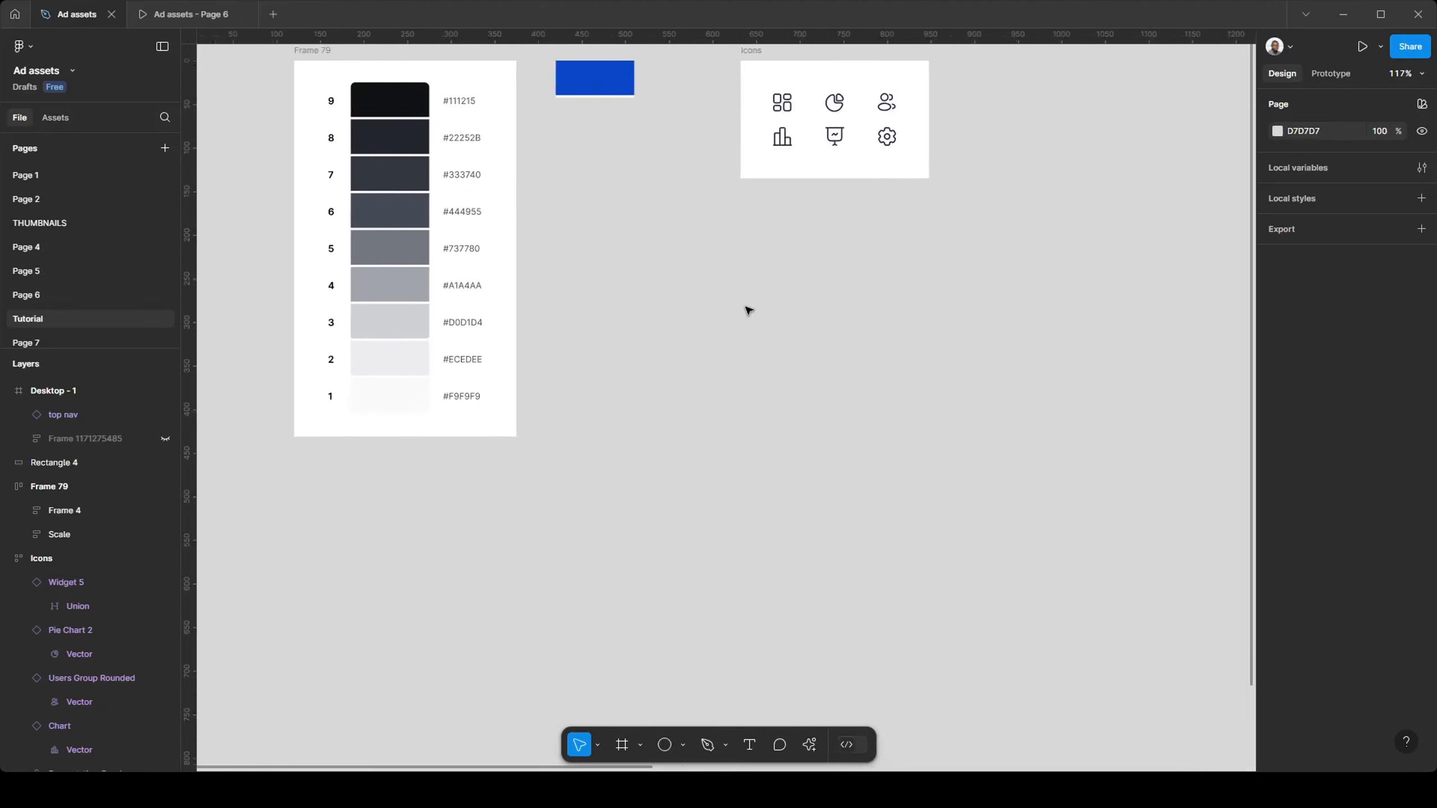
left_click_drag(599, 325, 615, 352)
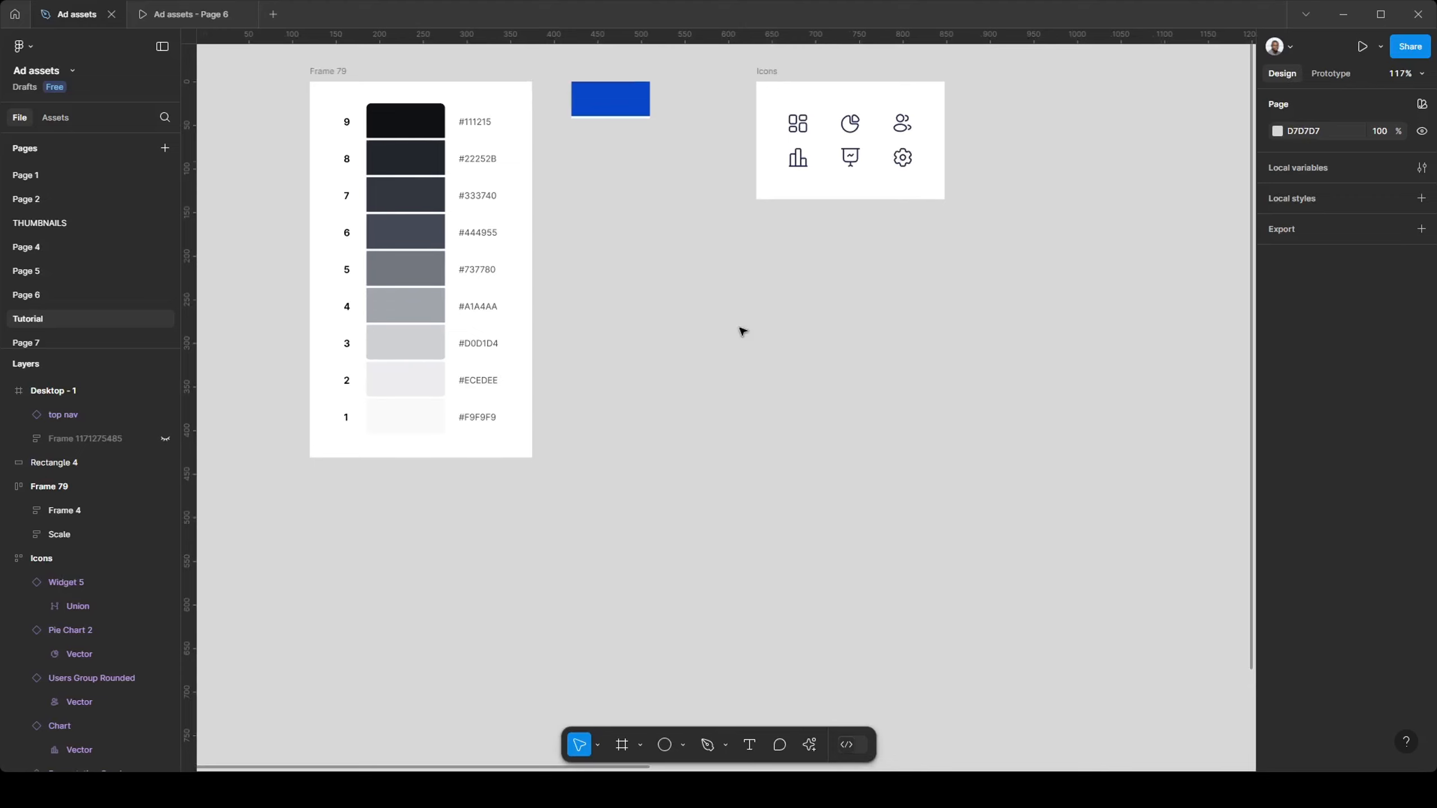
left_click_drag(739, 329, 699, 307)
left_click_drag(772, 362, 684, 381)
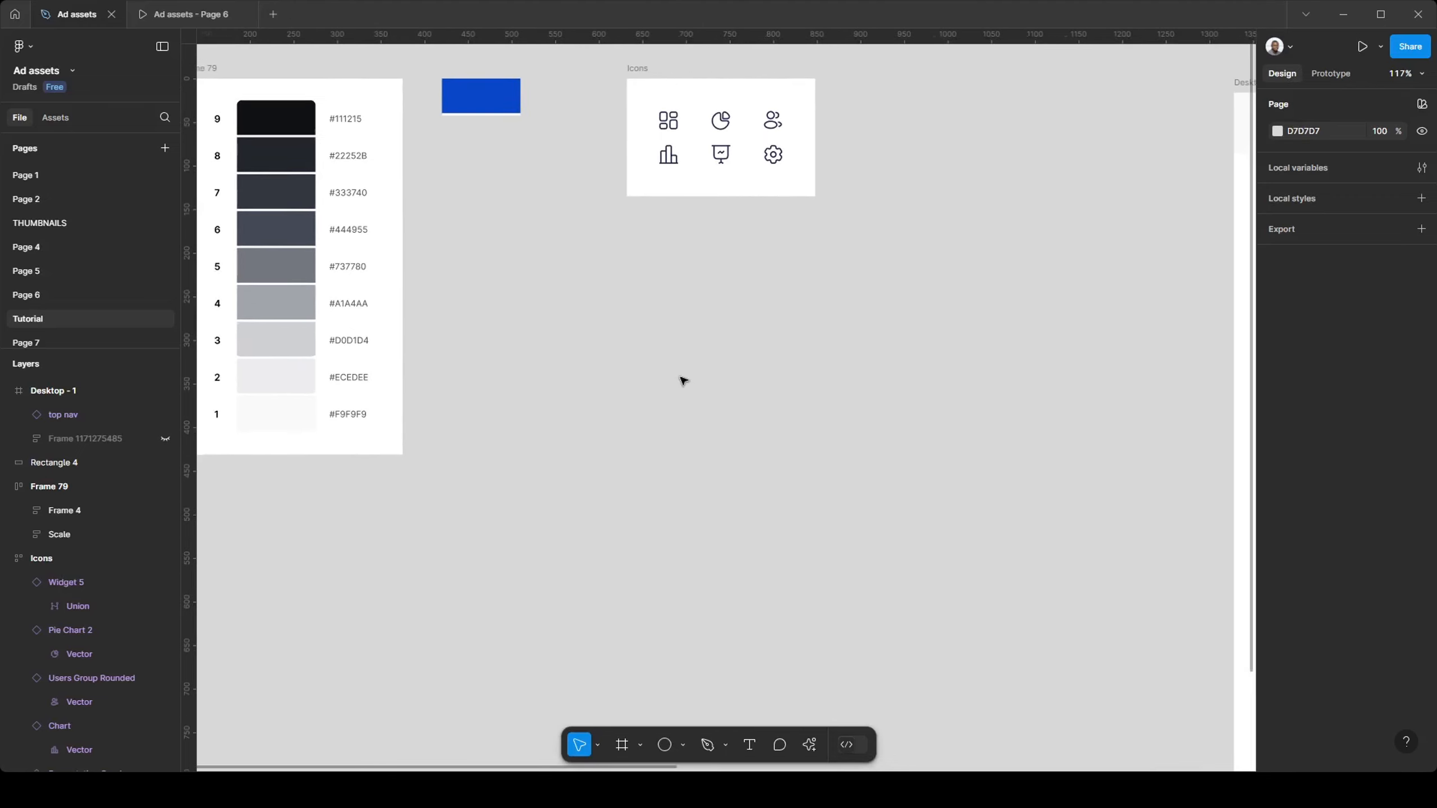
scroll(850, 302, "left", 5)
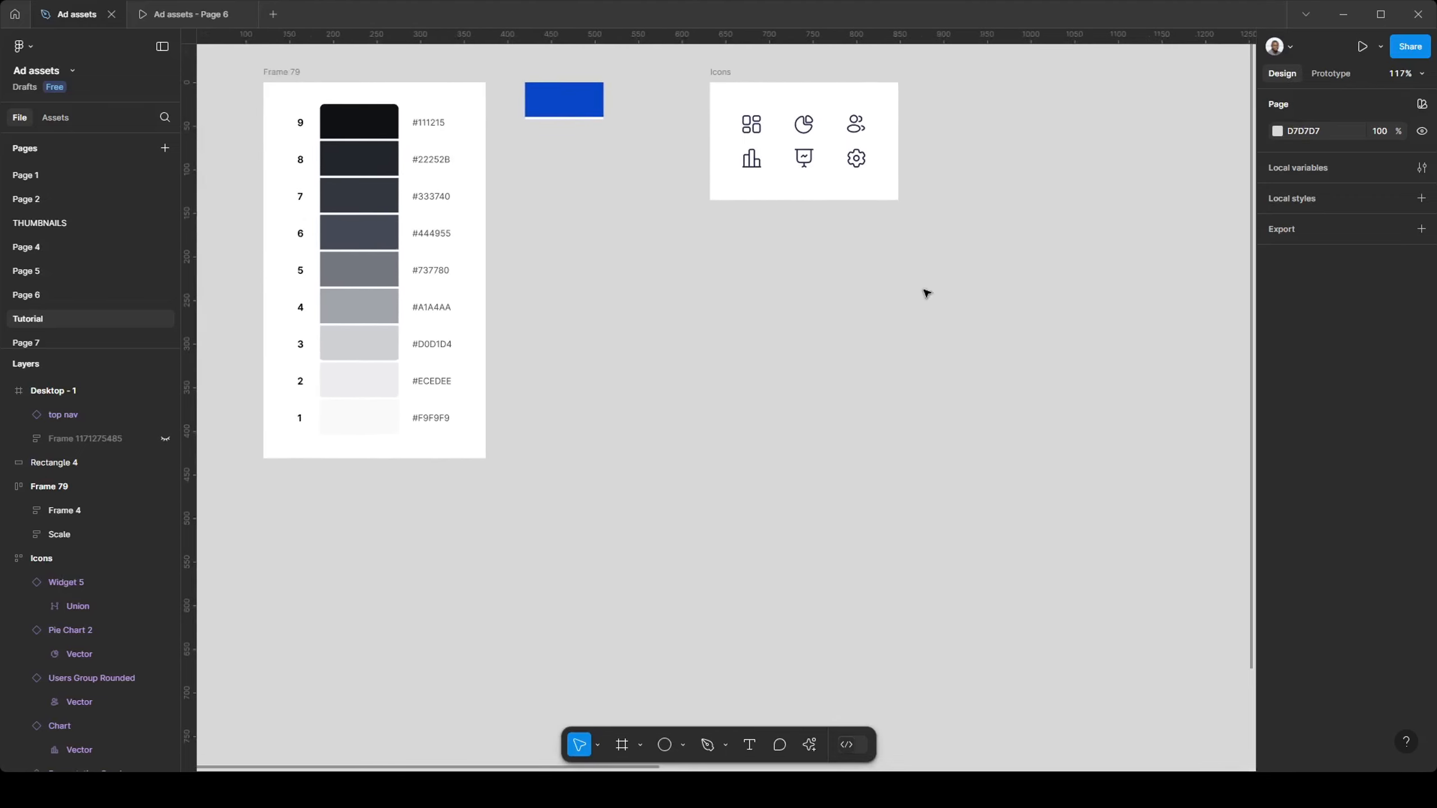
- Place a copy of the Widget 5 icon on the empty canvas below the colour scale, at about X 193, Y 583
left_click_drag(746, 128, 341, 606)
left_click_drag(468, 598, 572, 463)
left_click_drag(705, 375, 675, 486)
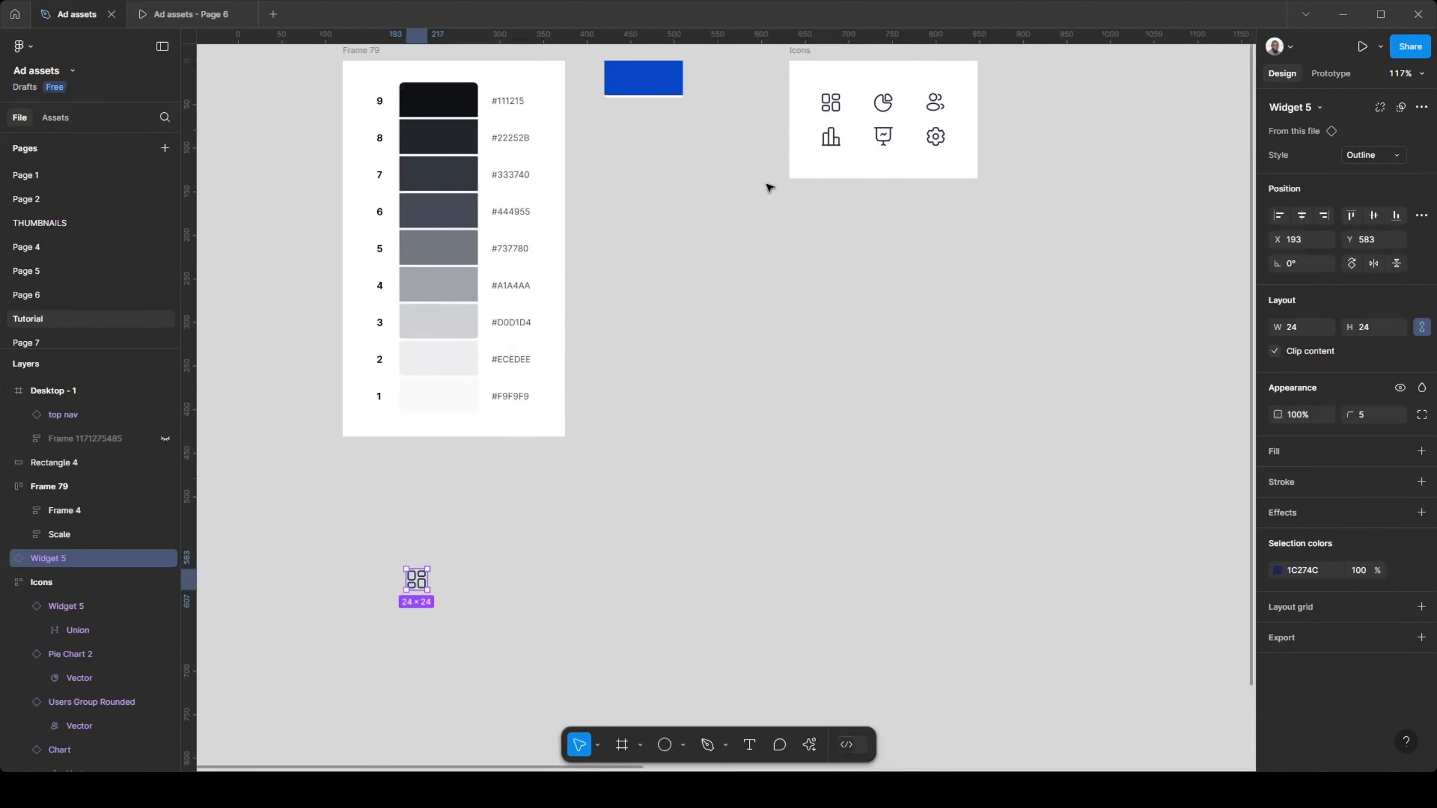
- Check the source icon library on Page 7 for the original Widget 5 icon and return to the Tutorial page
left_click(837, 113)
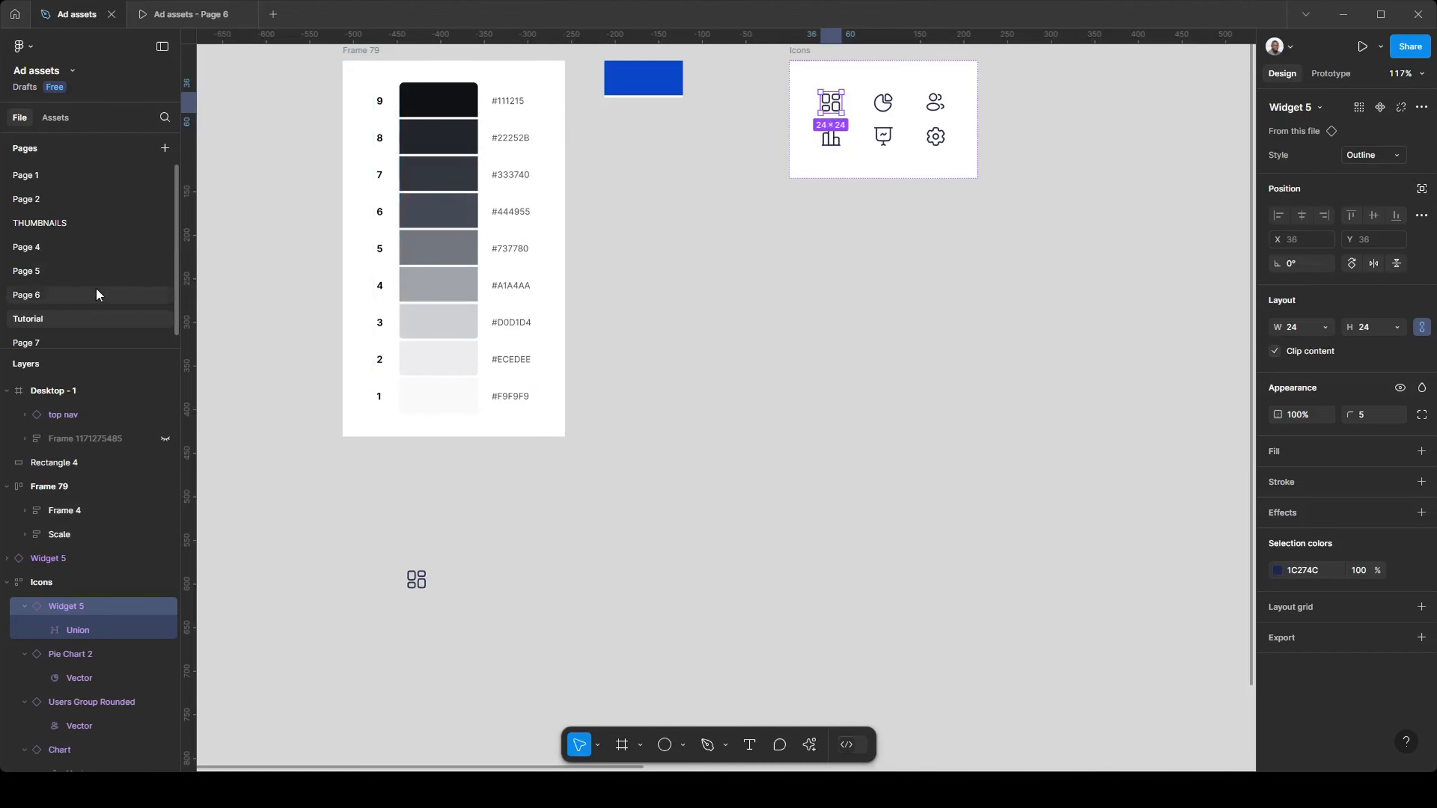
left_click(52, 337)
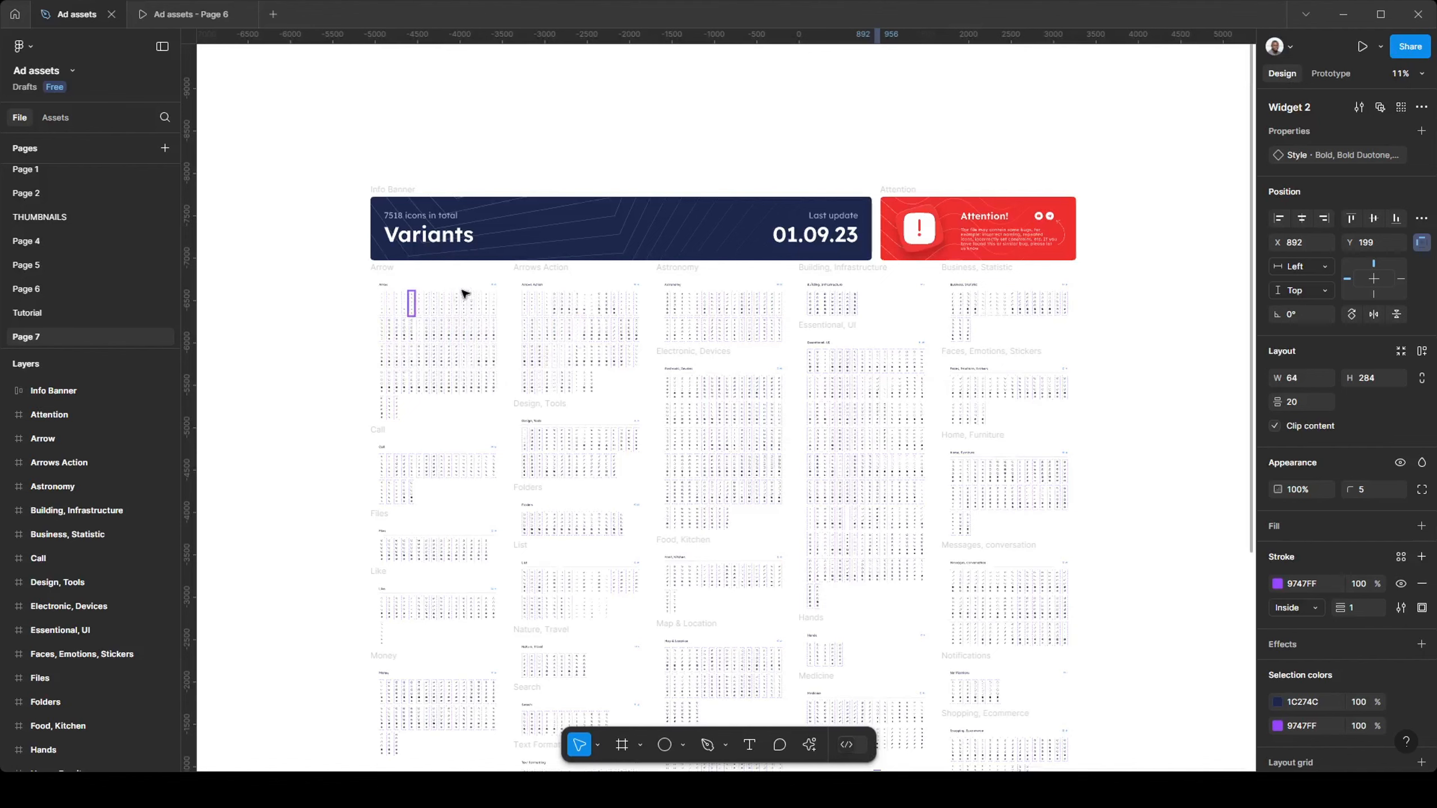
left_click(45, 314)
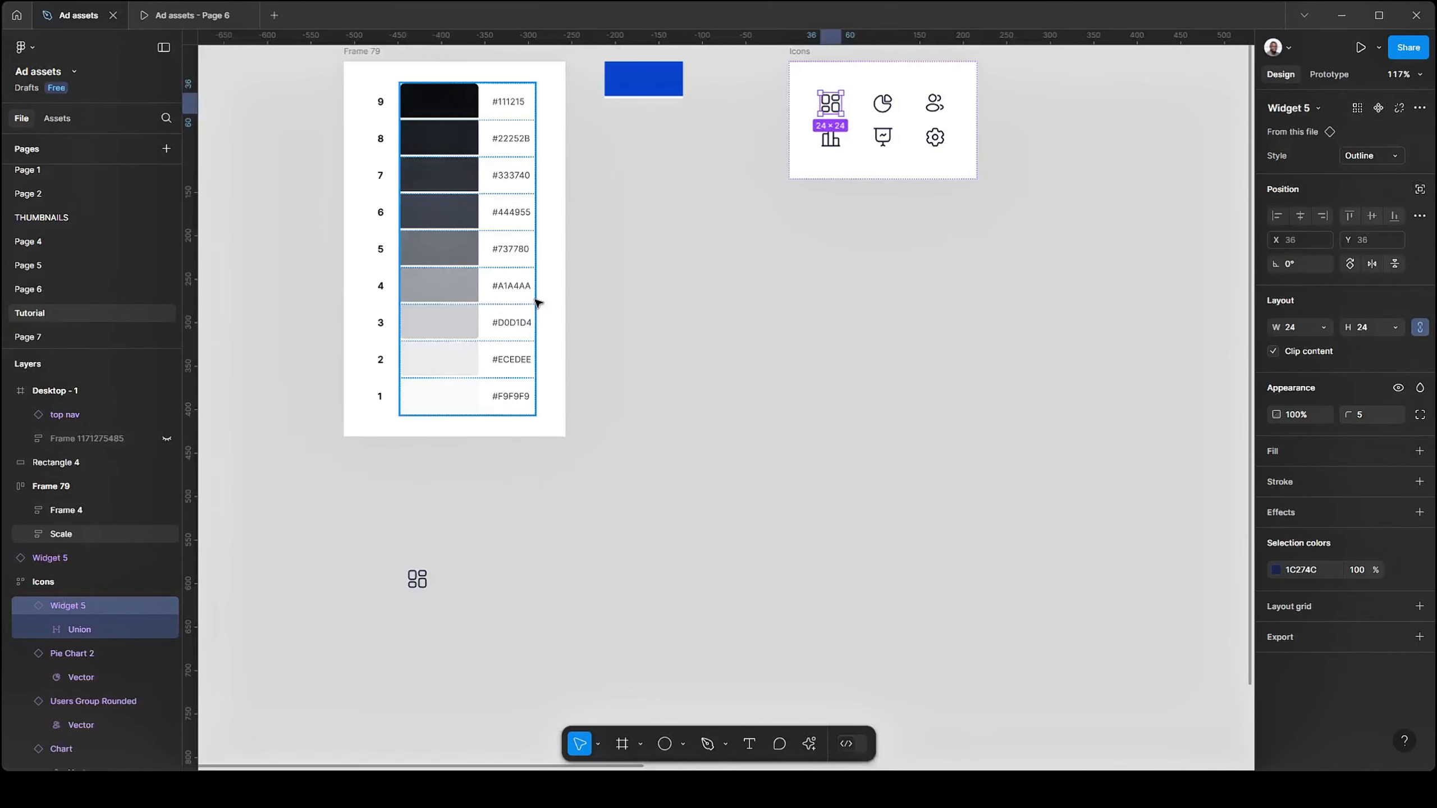
- Add the text label "Item" and place it close beside the copied Widget 5 icon, at about X 233, Y 582
scroll(600, 402, "down", 5)
scroll(584, 407, "left", 2)
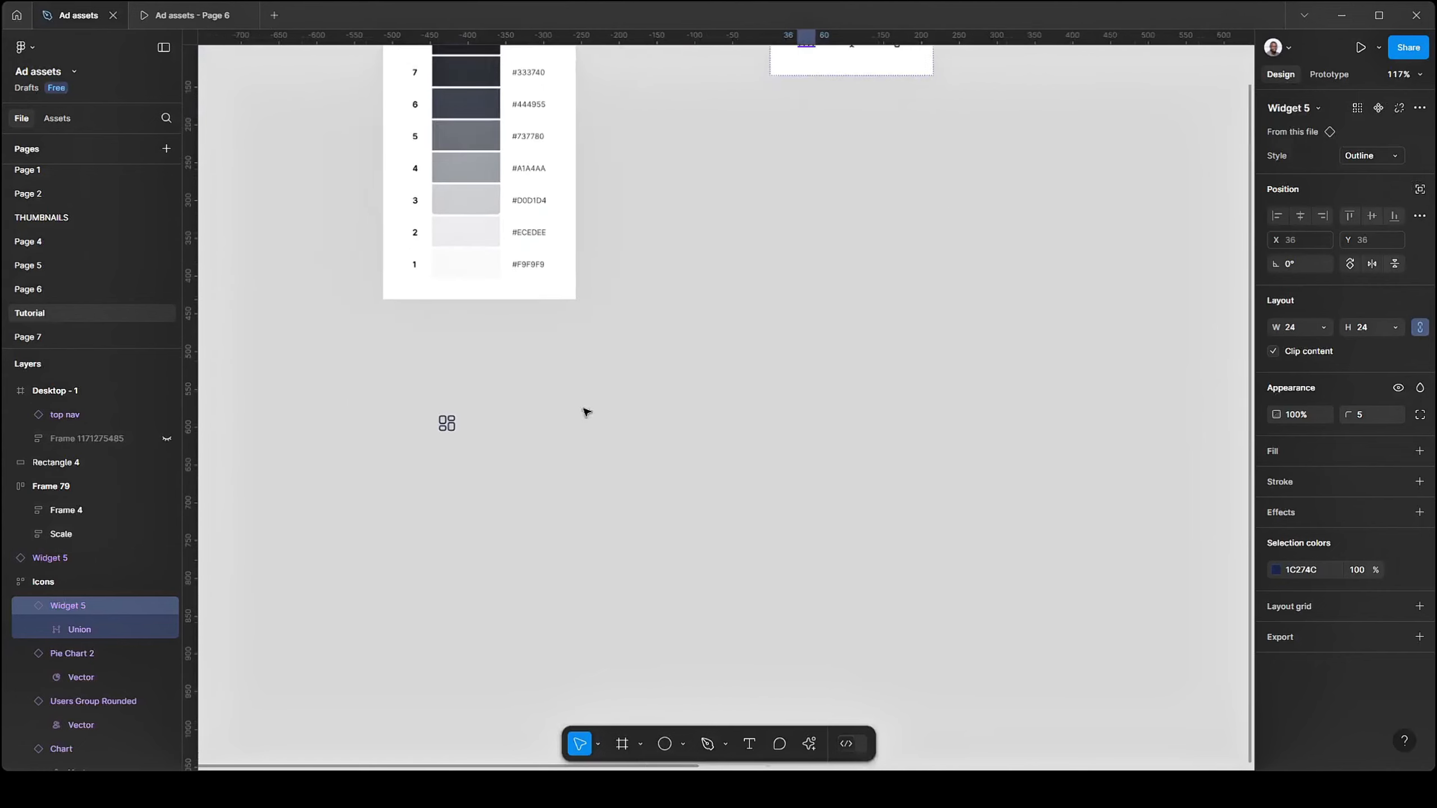
scroll(479, 461, "up", 5)
left_click(490, 392)
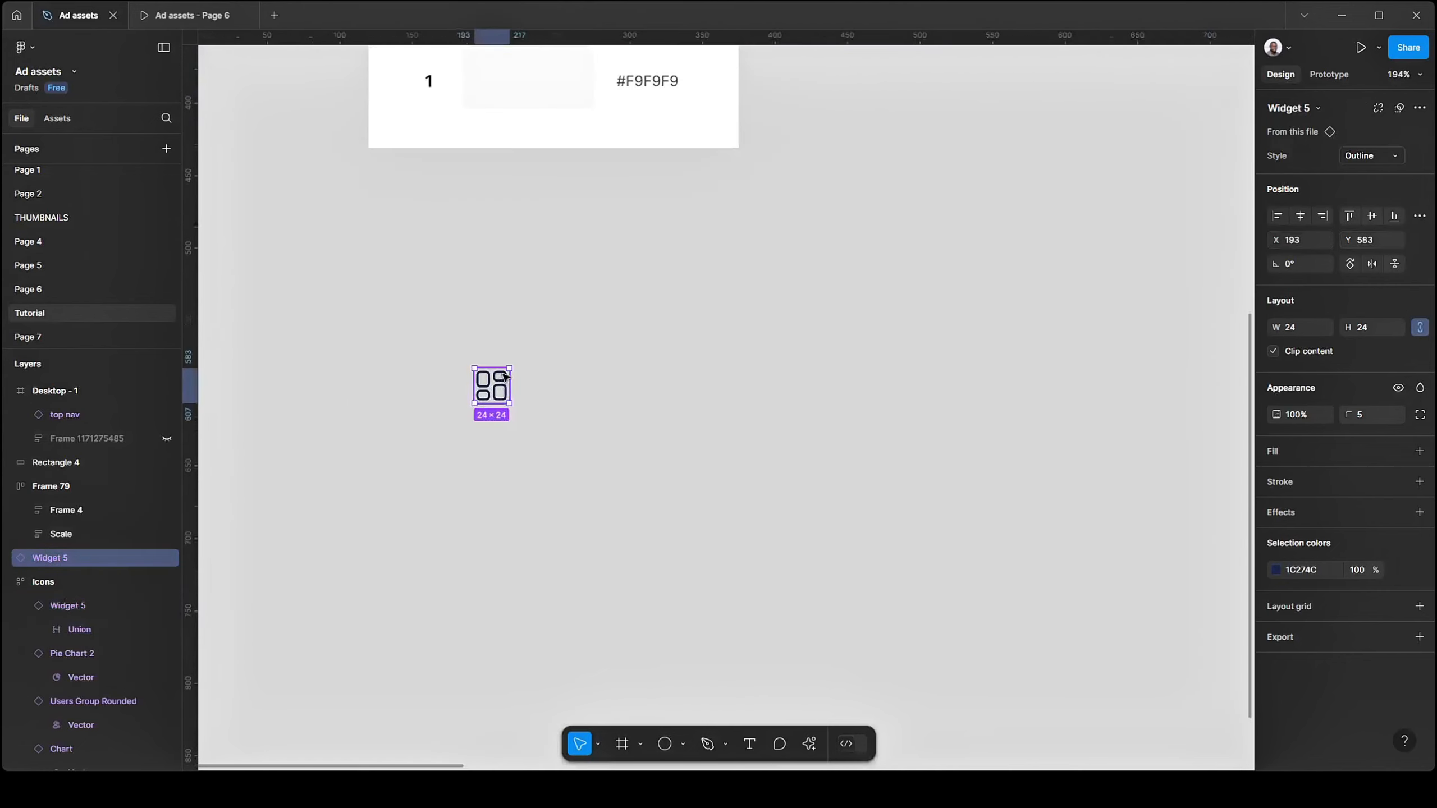
key("t")
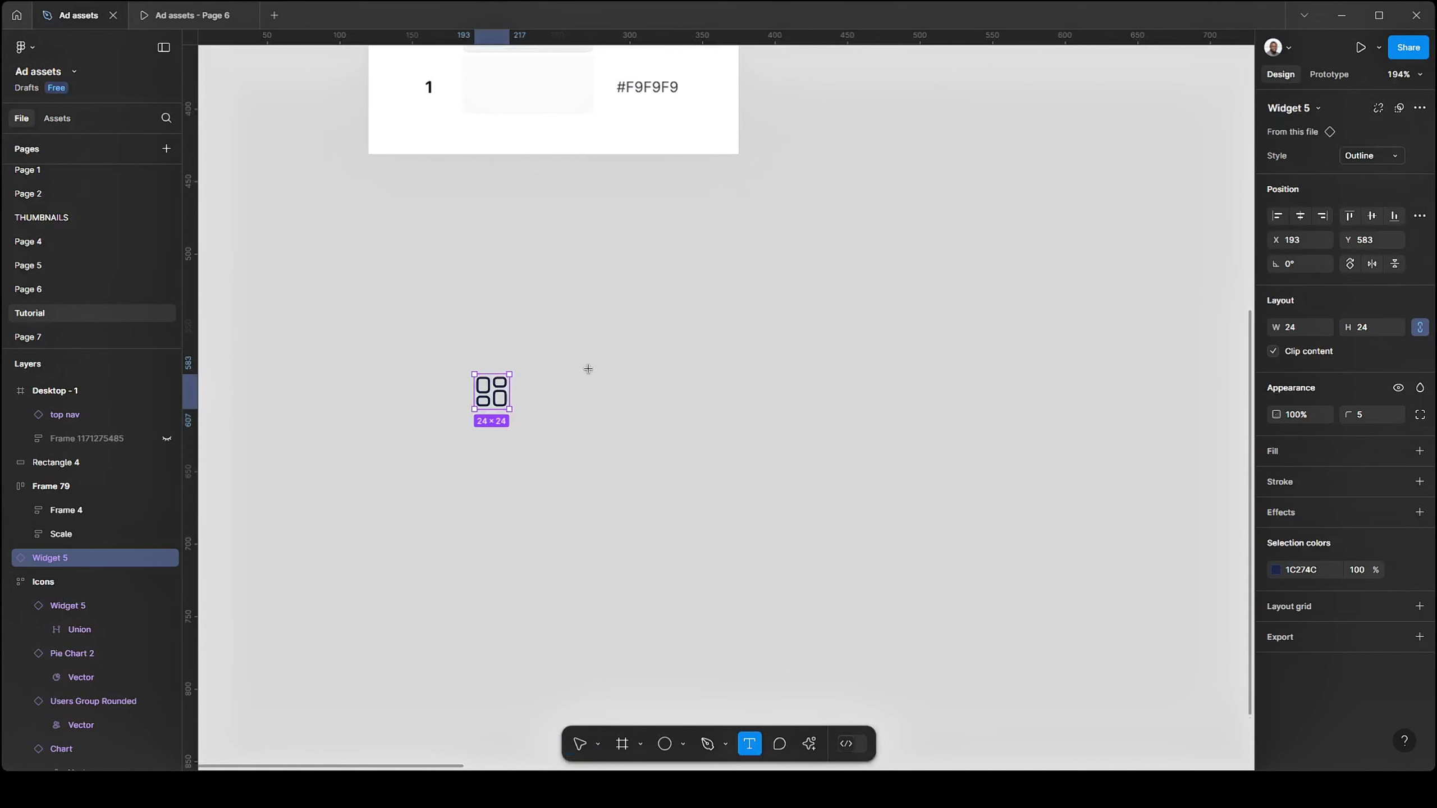
left_click(655, 384)
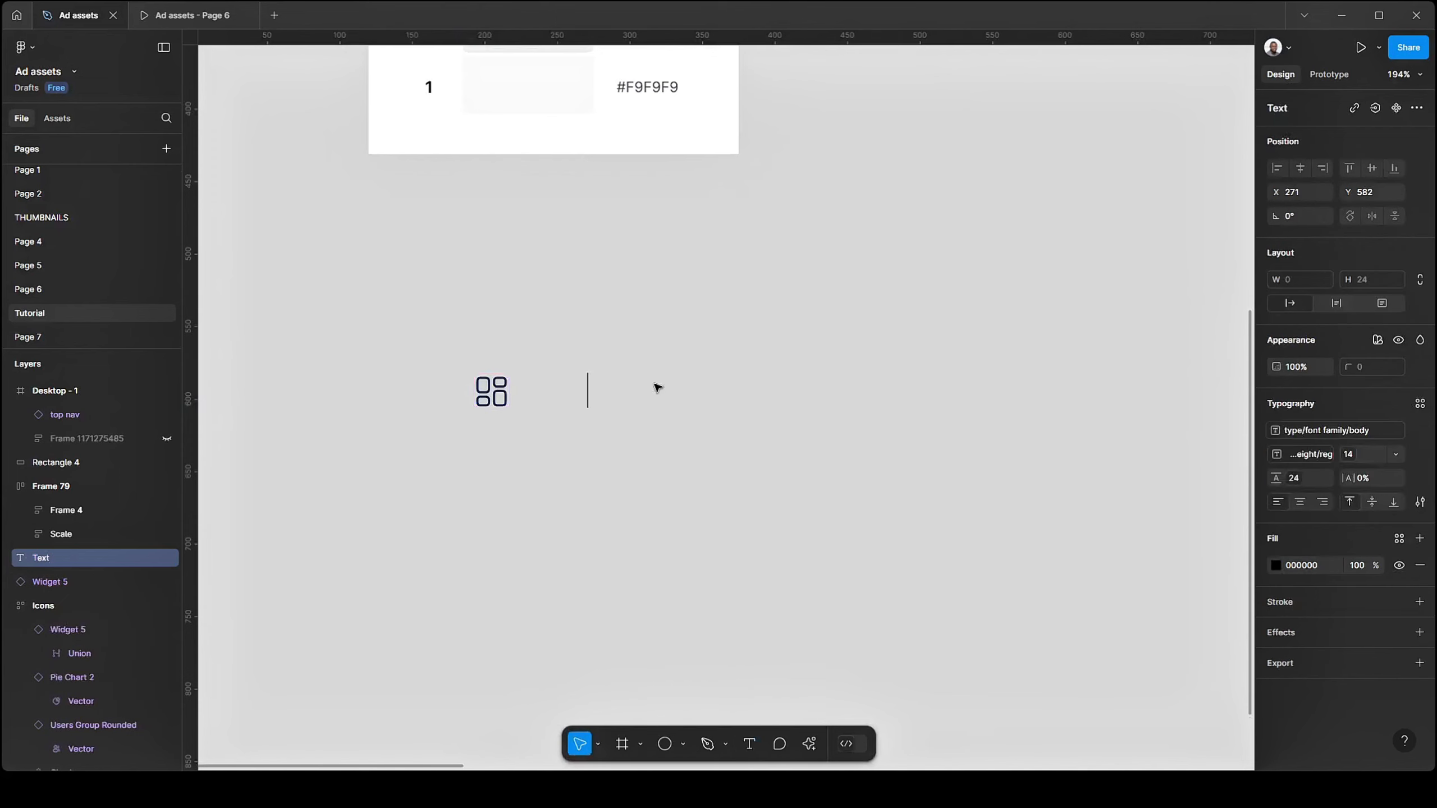
type("Menu")
key("BackSpace")
key("BackSpace")
key("BackSpace")
type("Item")
key("Escape")
left_click(844, 371)
left_click_drag(625, 395, 571, 405)
- Fill the Item label with grey shade 4, A1A4AA, sampled from the colour scale
scroll(572, 385, "down", 5)
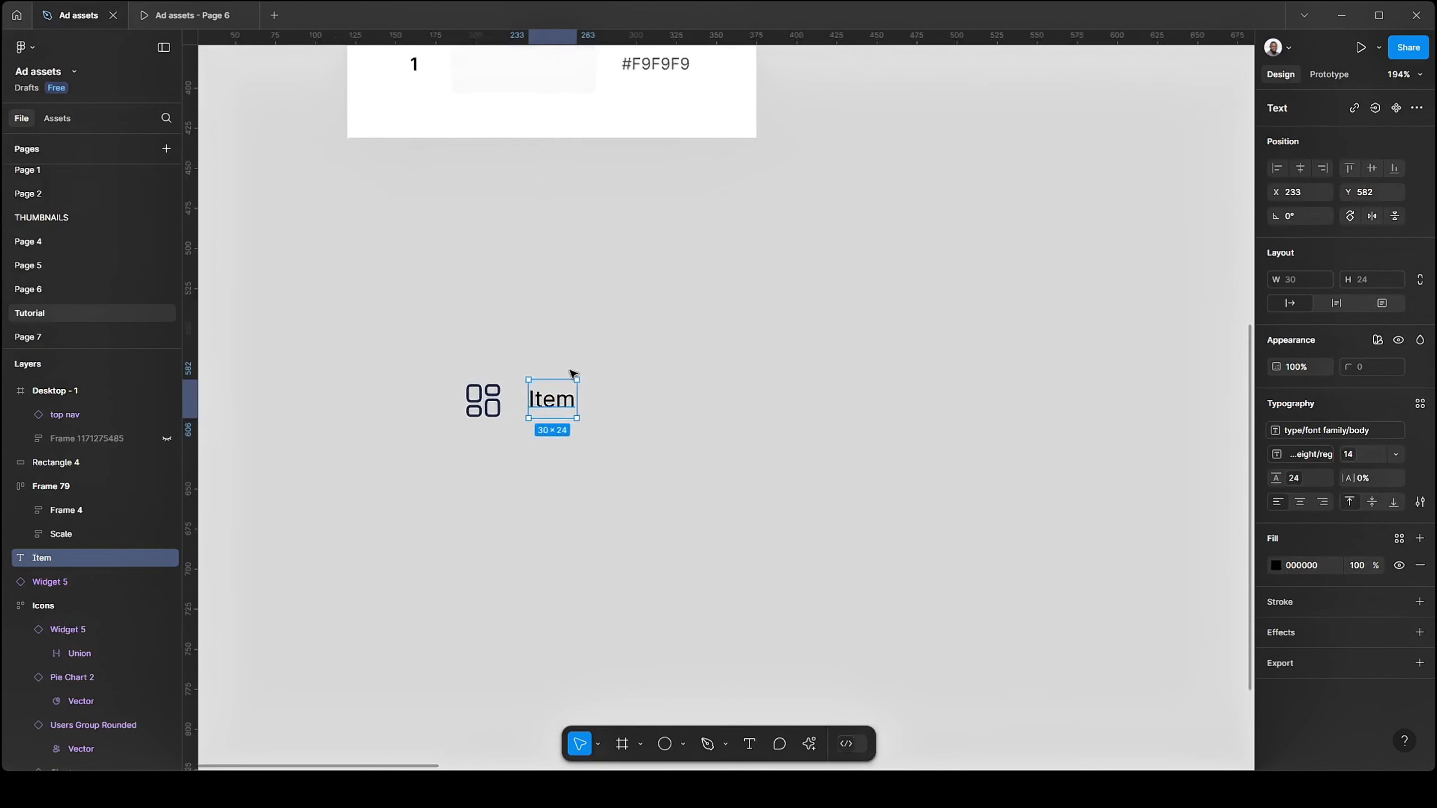
scroll(503, 365, "up", 2)
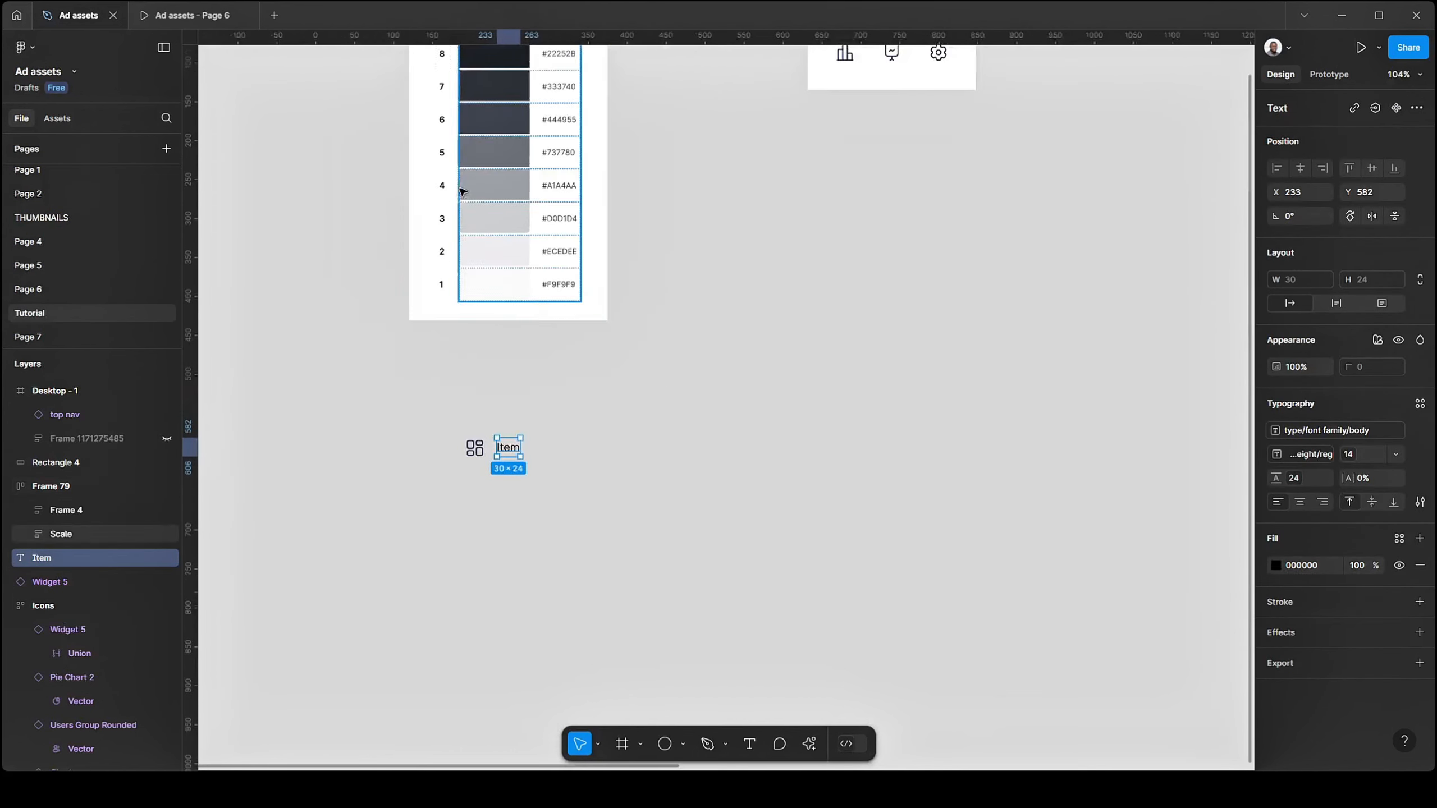
left_click(1276, 566)
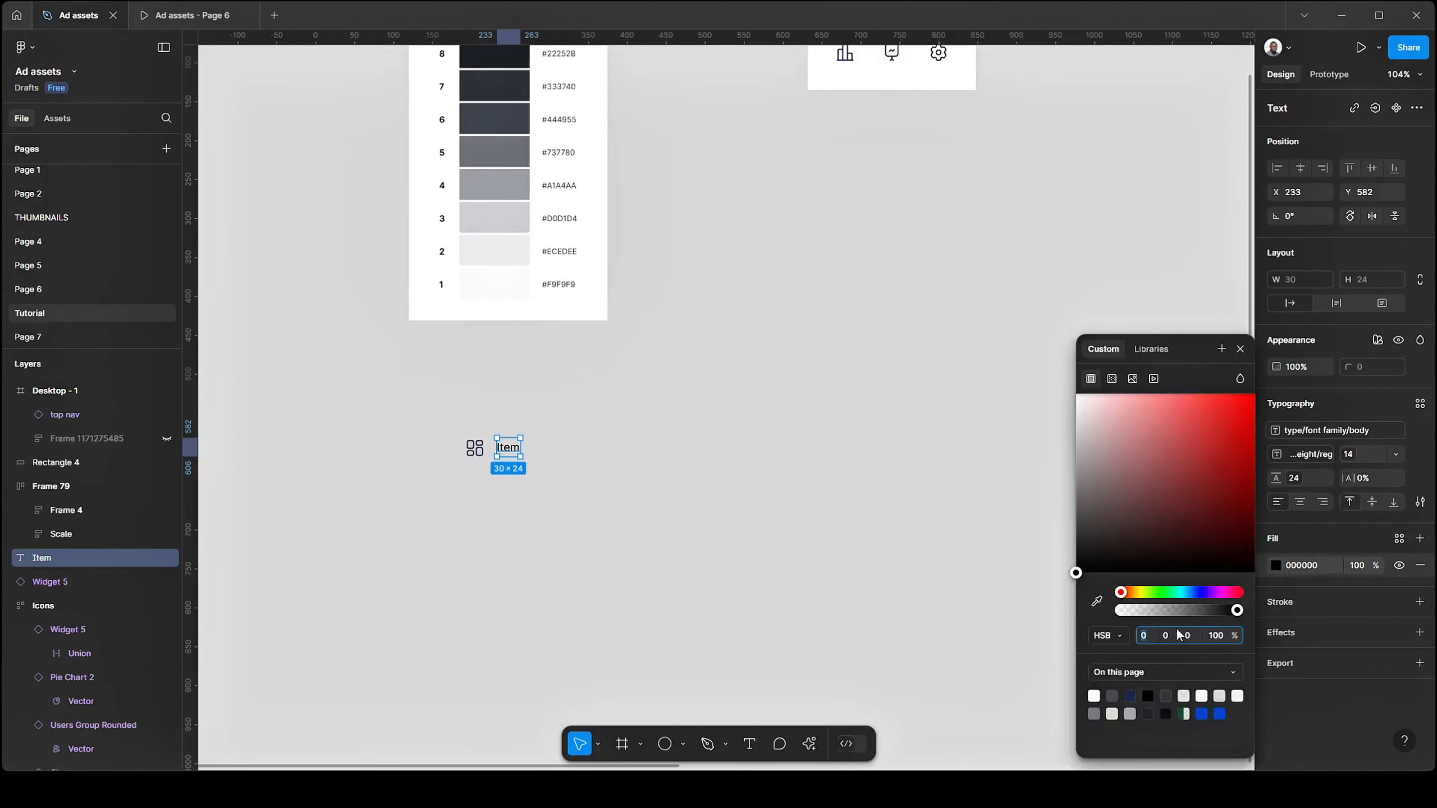
left_click(1097, 602)
scroll(582, 396, "up", 1)
scroll(538, 151, "up", 2)
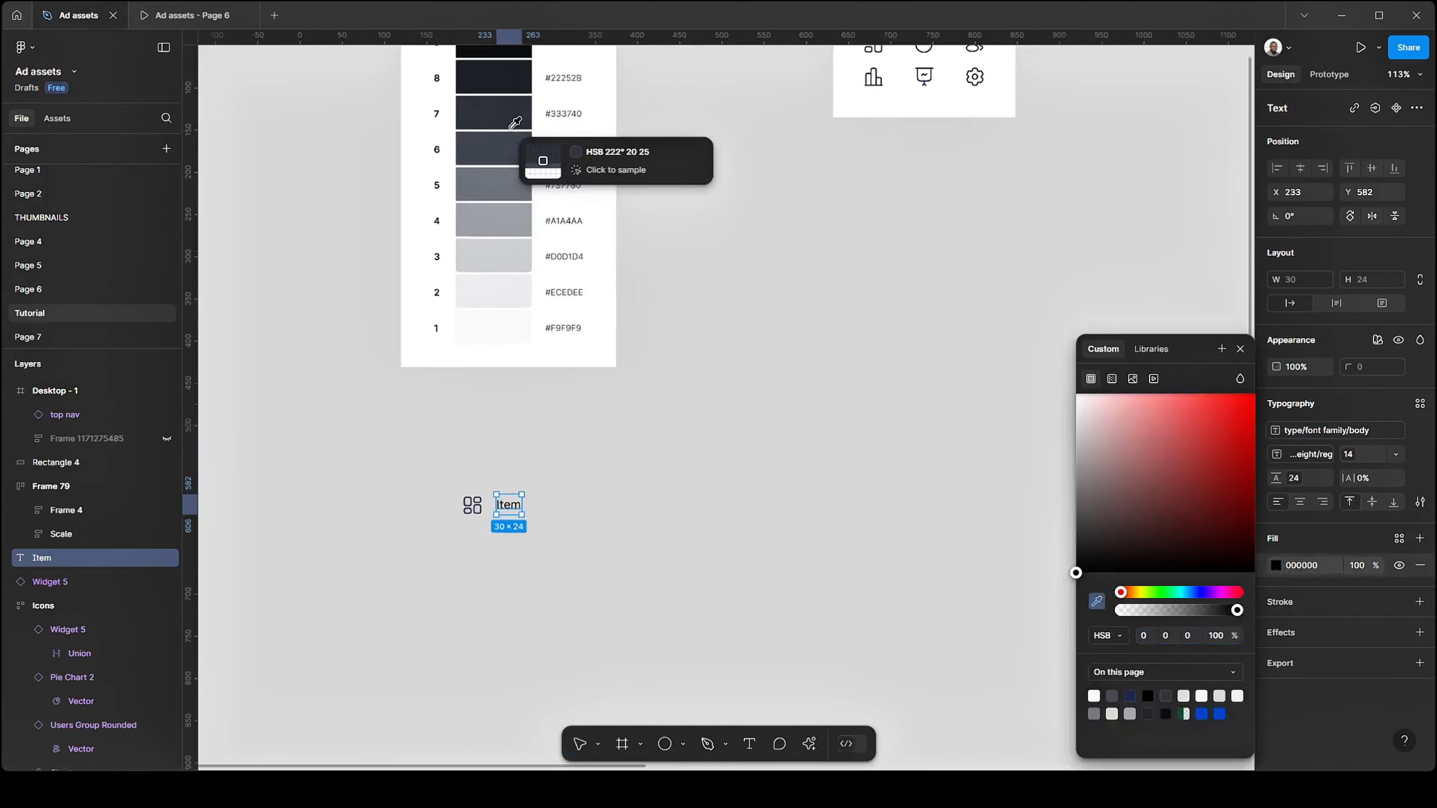
scroll(522, 314, "up", 4)
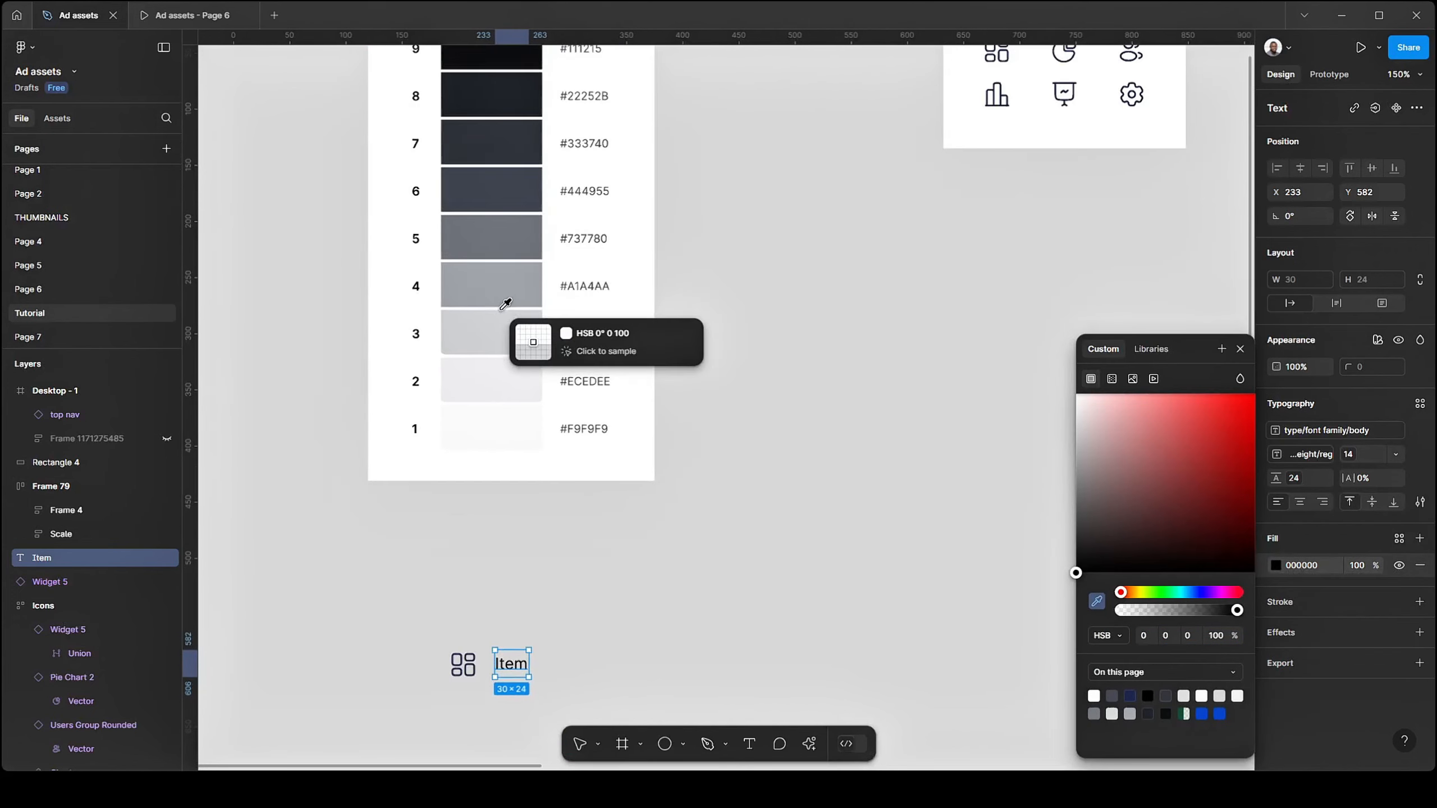
left_click(493, 282)
scroll(493, 282, "down", 2)
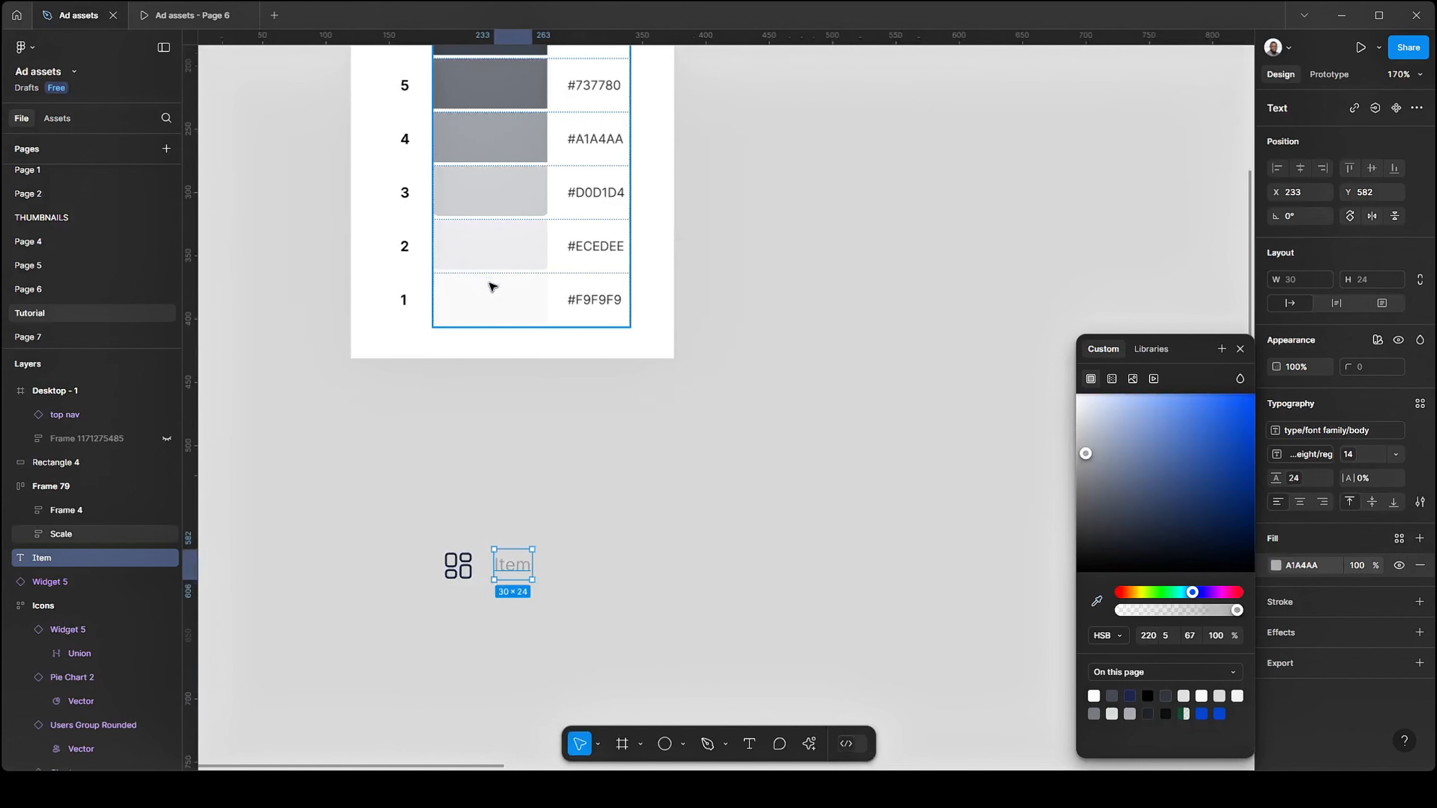
- Set the Item label's fill to the darker grey shade 5, 737780, sampled from the colour scale
left_click(1096, 601)
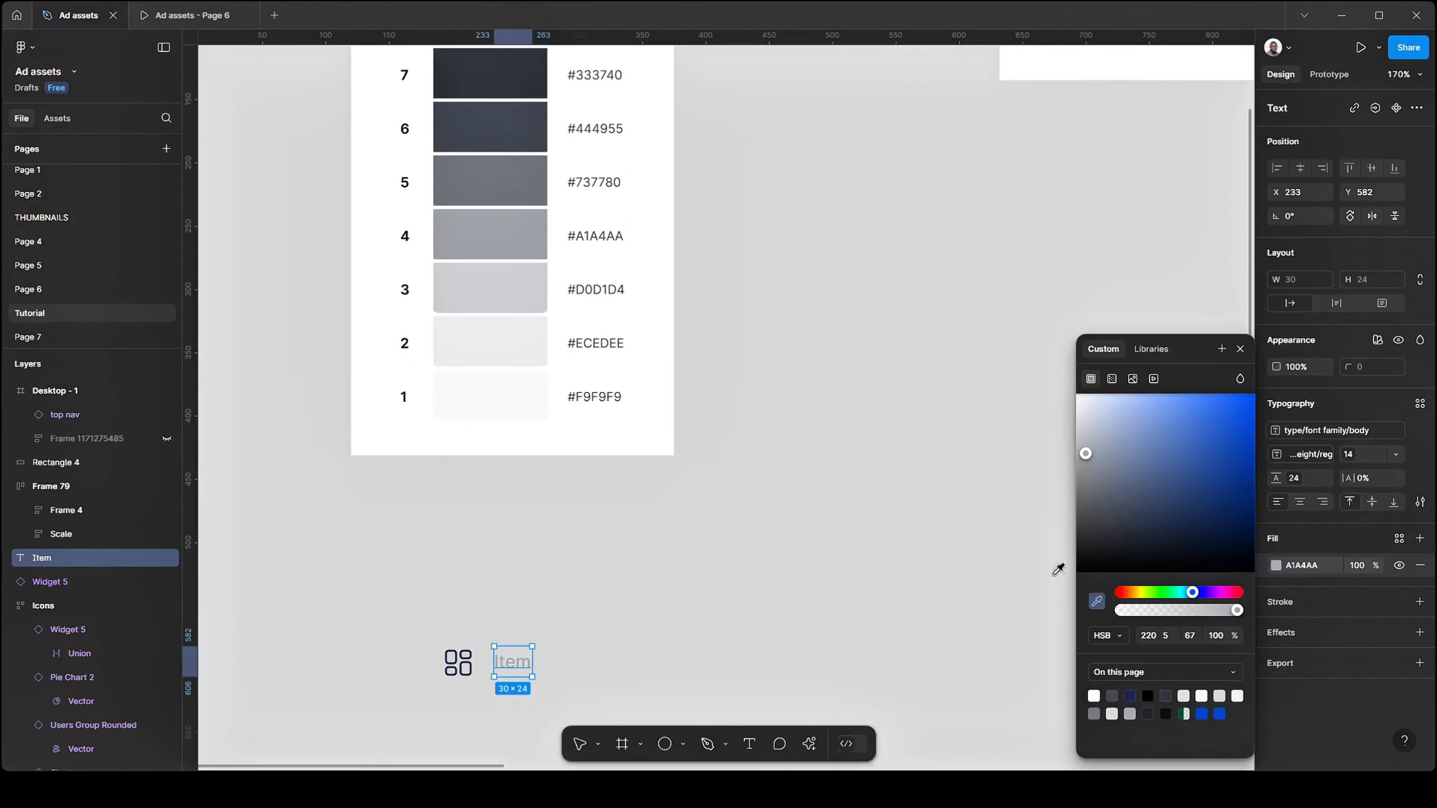
left_click(511, 182)
scroll(516, 324, "down", 1)
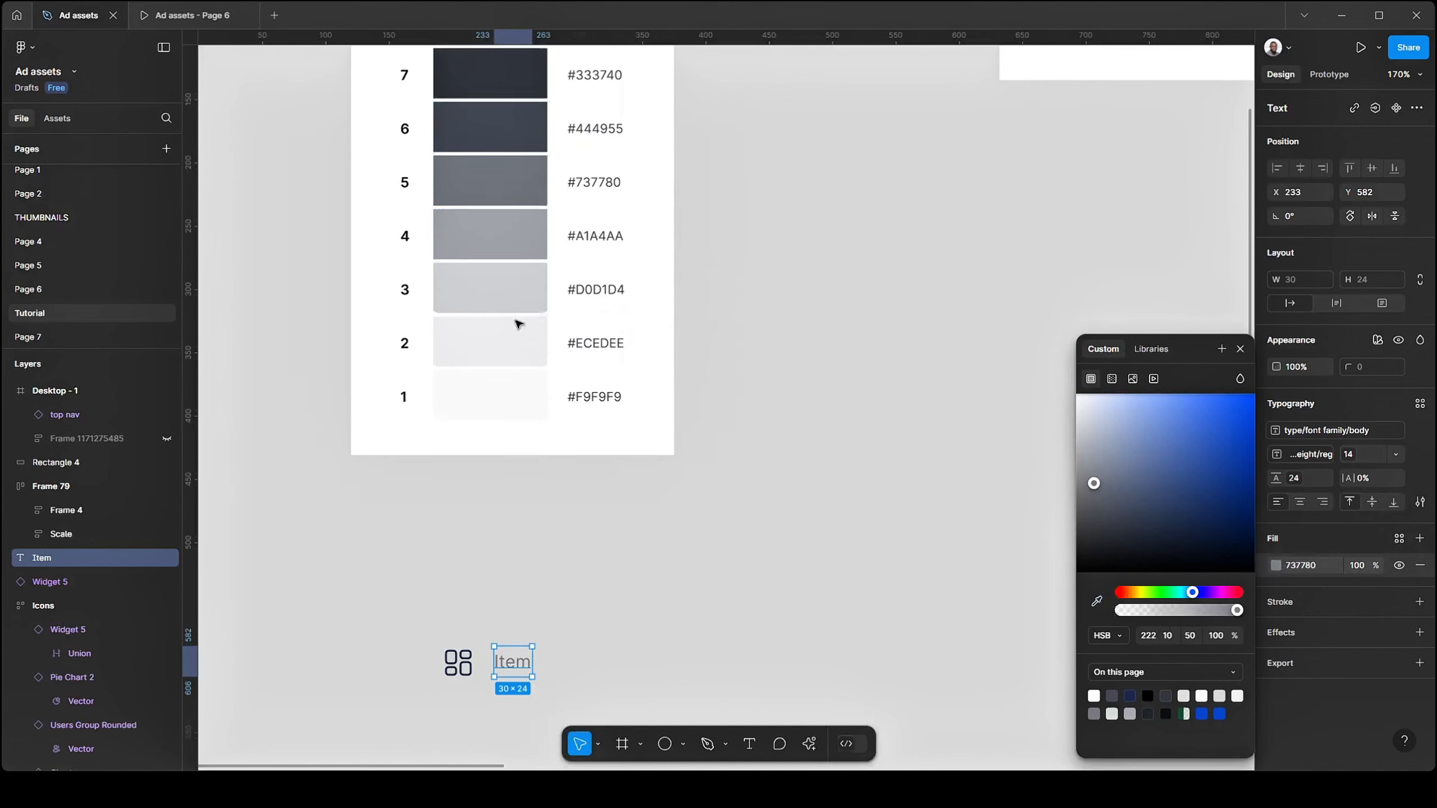
- Set the Item label's fill to grey shade 6, 444955, sampled from the colour scale
left_click(1096, 602)
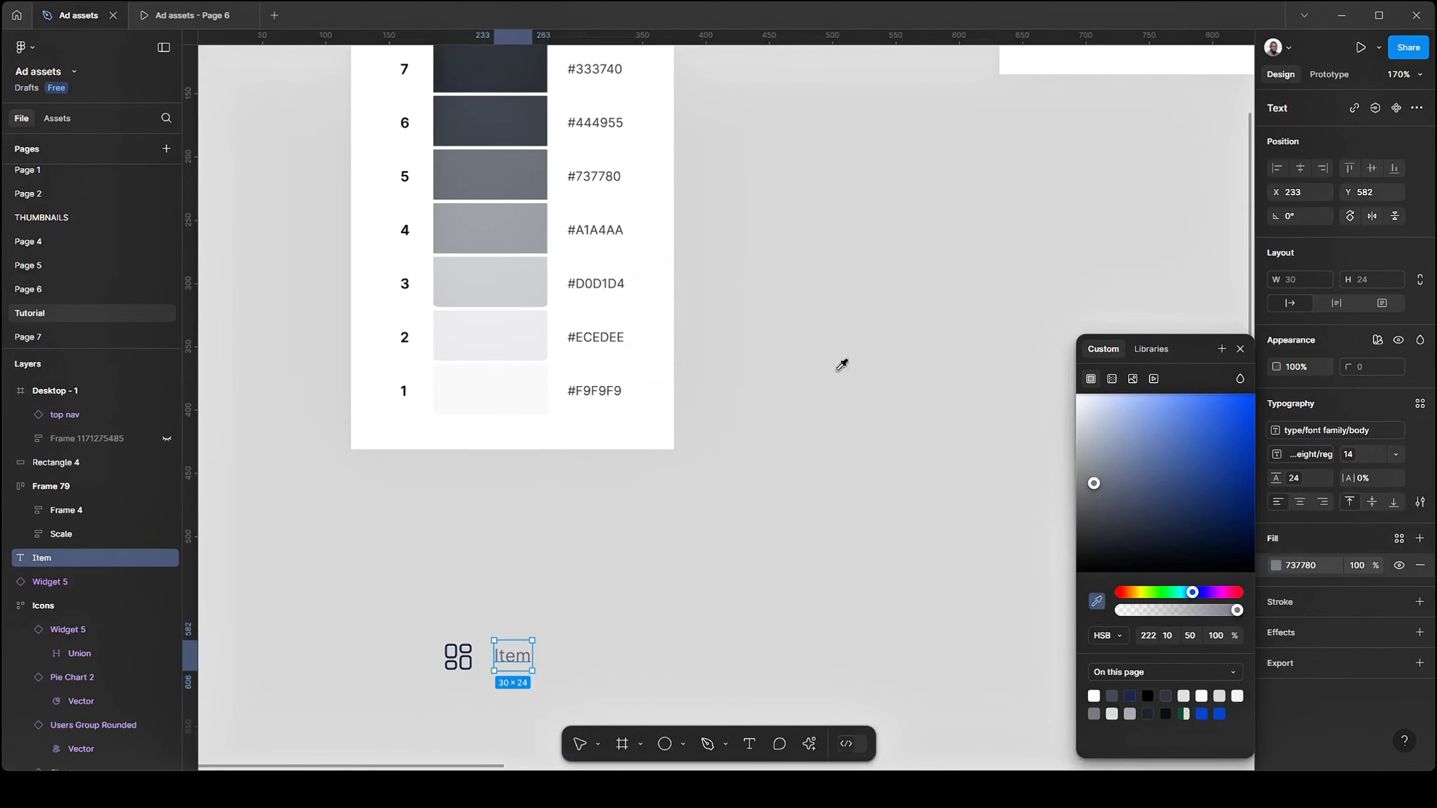
left_click(490, 118)
scroll(507, 415, "down", 3)
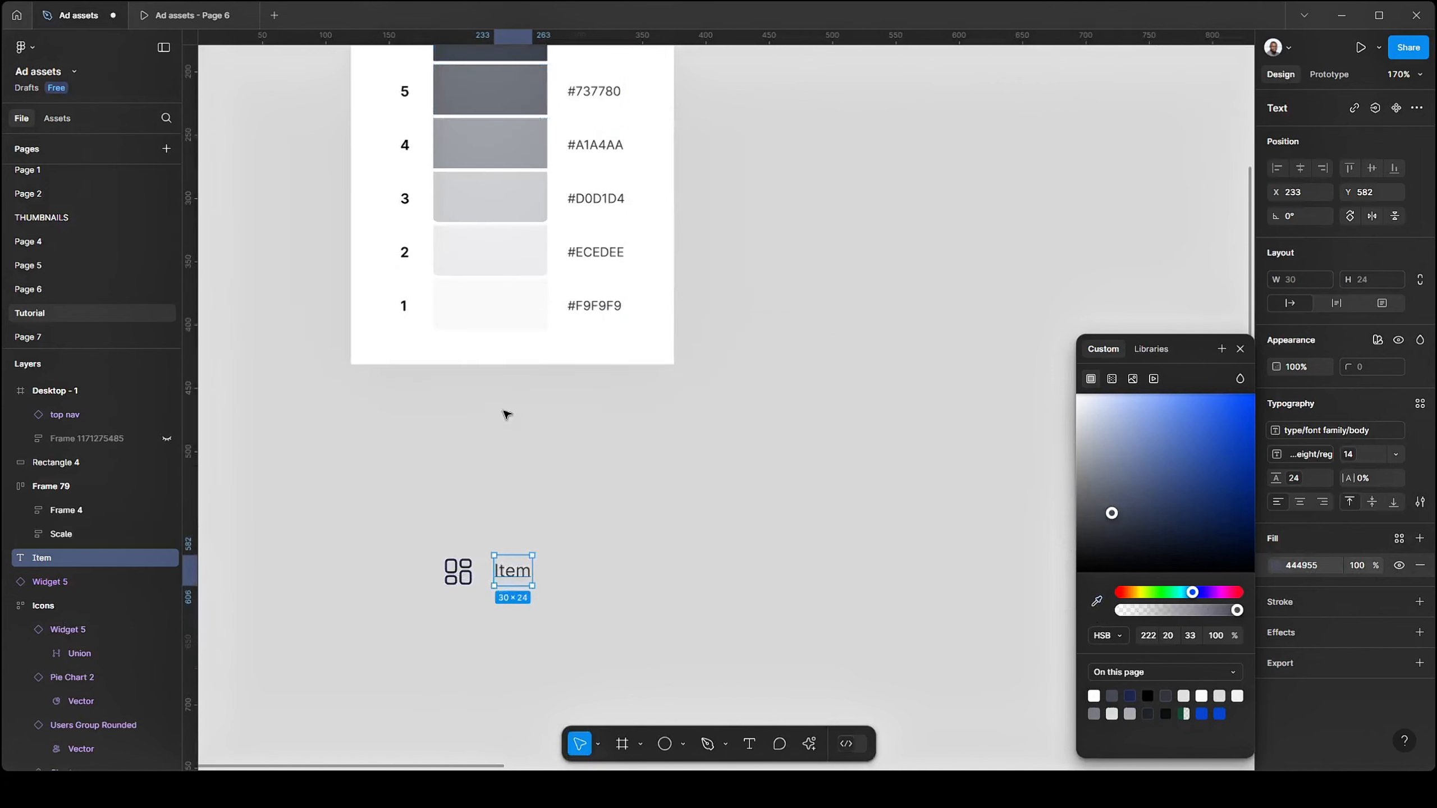
left_click(585, 560)
scroll(580, 536, "down", 1)
- Recolour the Widget 5 icon beside the Item label with grey shade 6, 444955, sampled from the colour scale
scroll(502, 539, "up", 3)
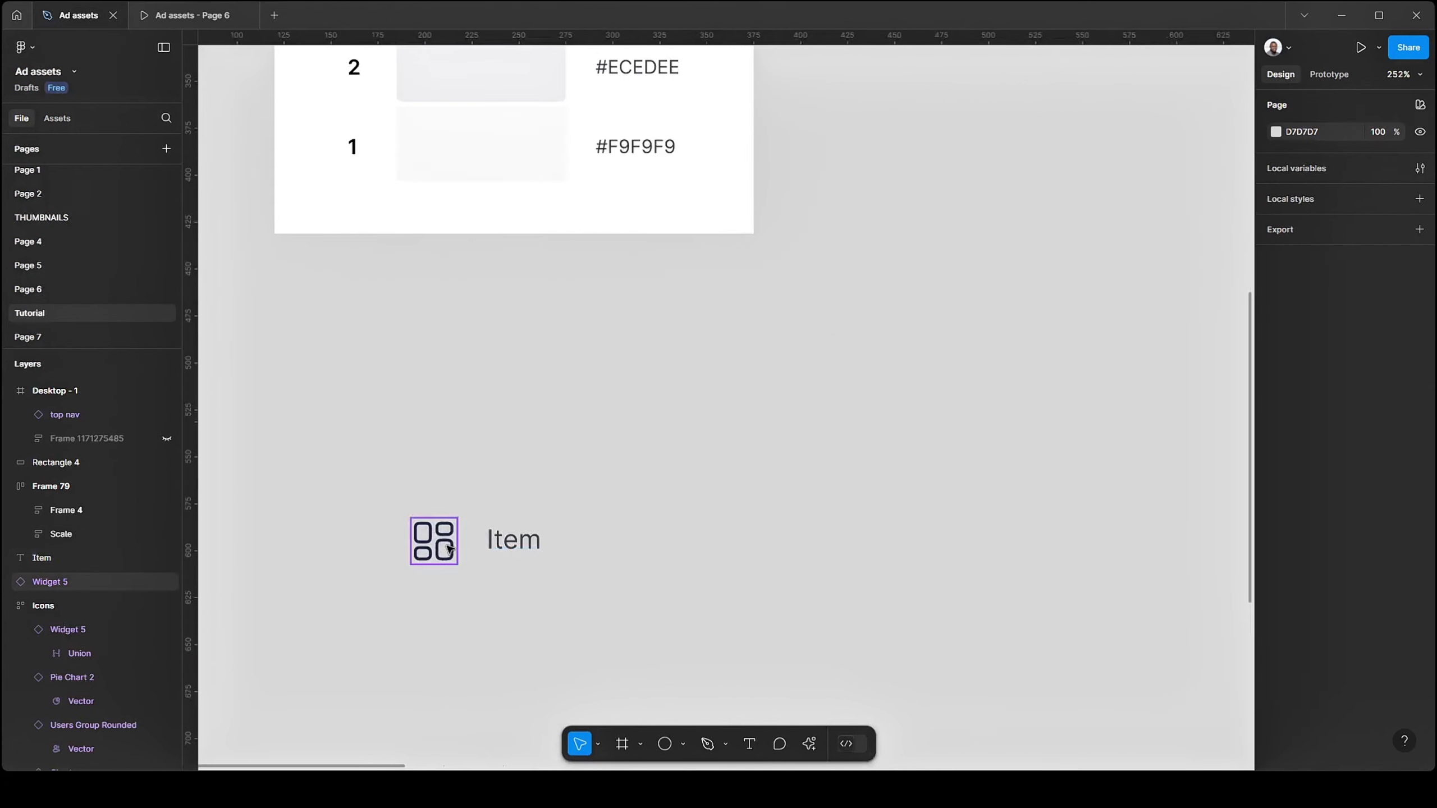
left_click(434, 541)
scroll(889, 522, "down", 3)
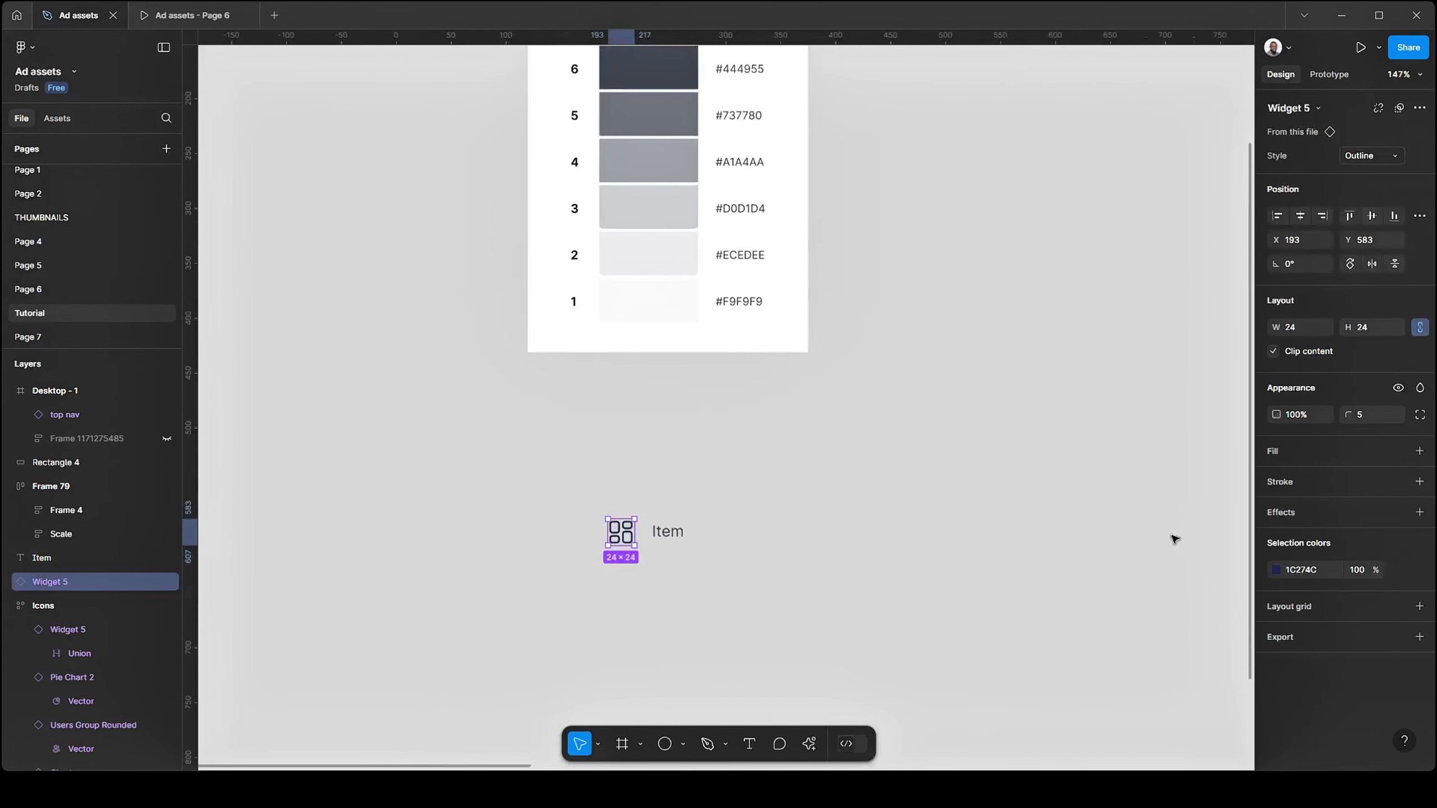
left_click(1282, 570)
left_click(1087, 603)
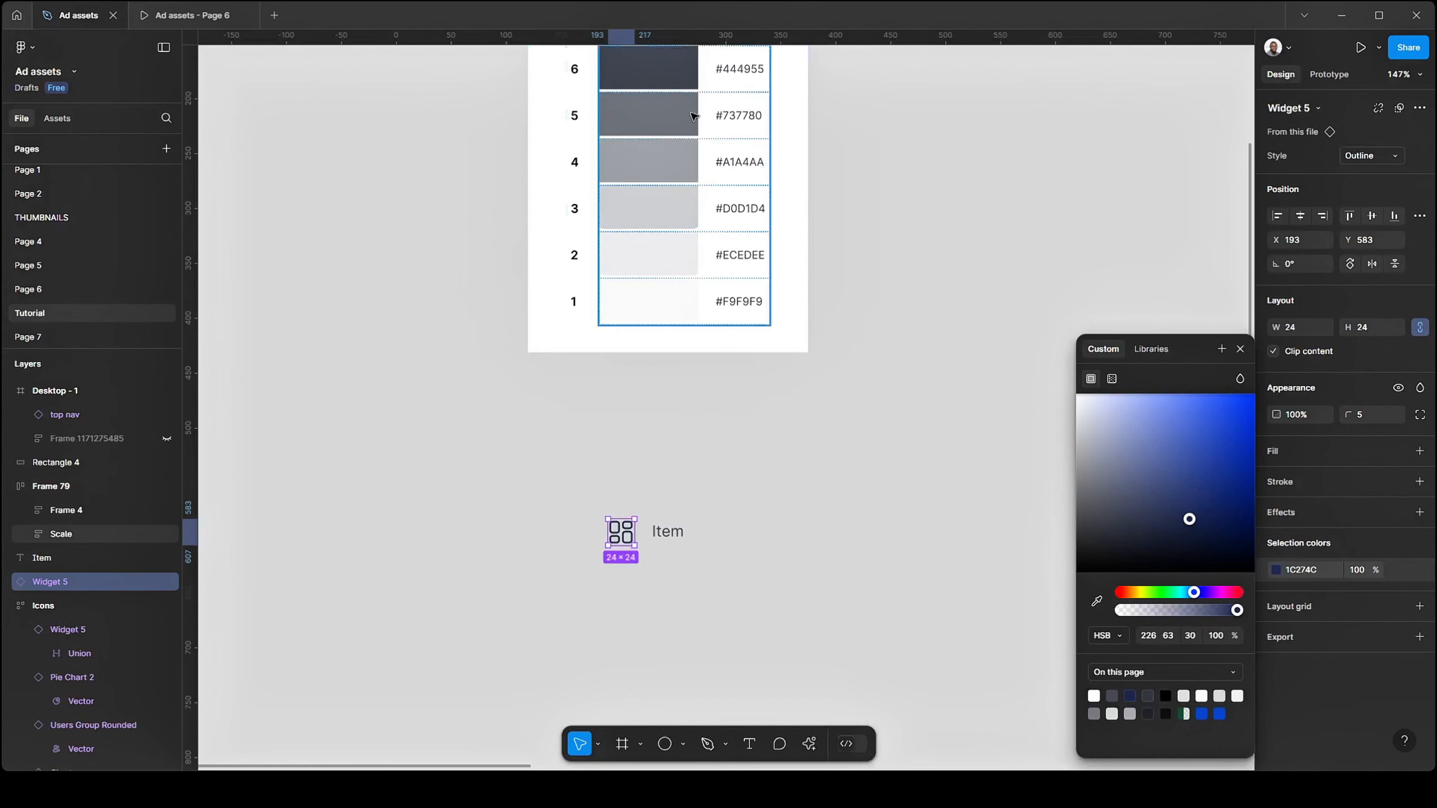
left_click(1095, 601)
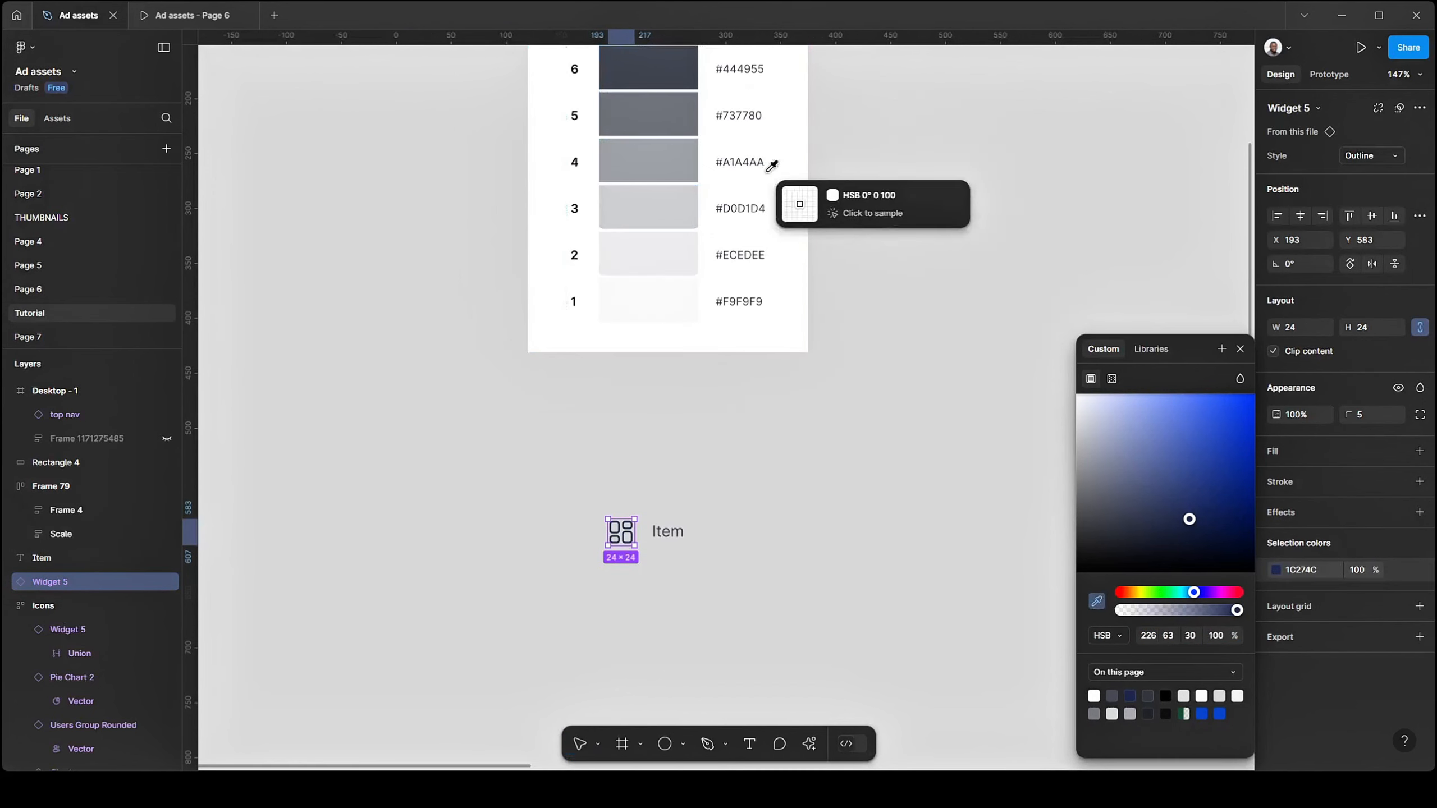
left_click(681, 85)
scroll(619, 508, "down", 3)
left_click(766, 468)
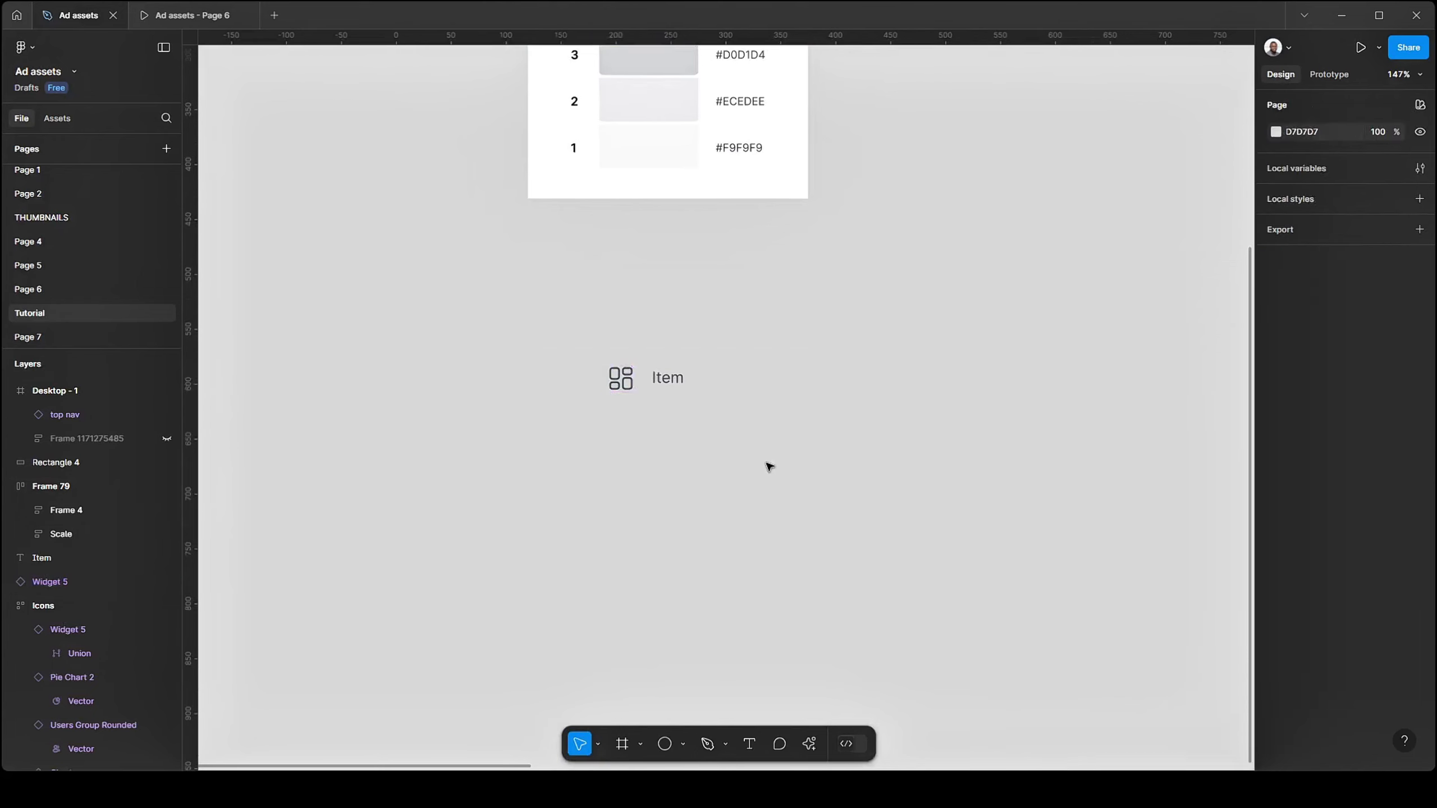
scroll(707, 424, "up", 5)
scroll(706, 429, "right", 2)
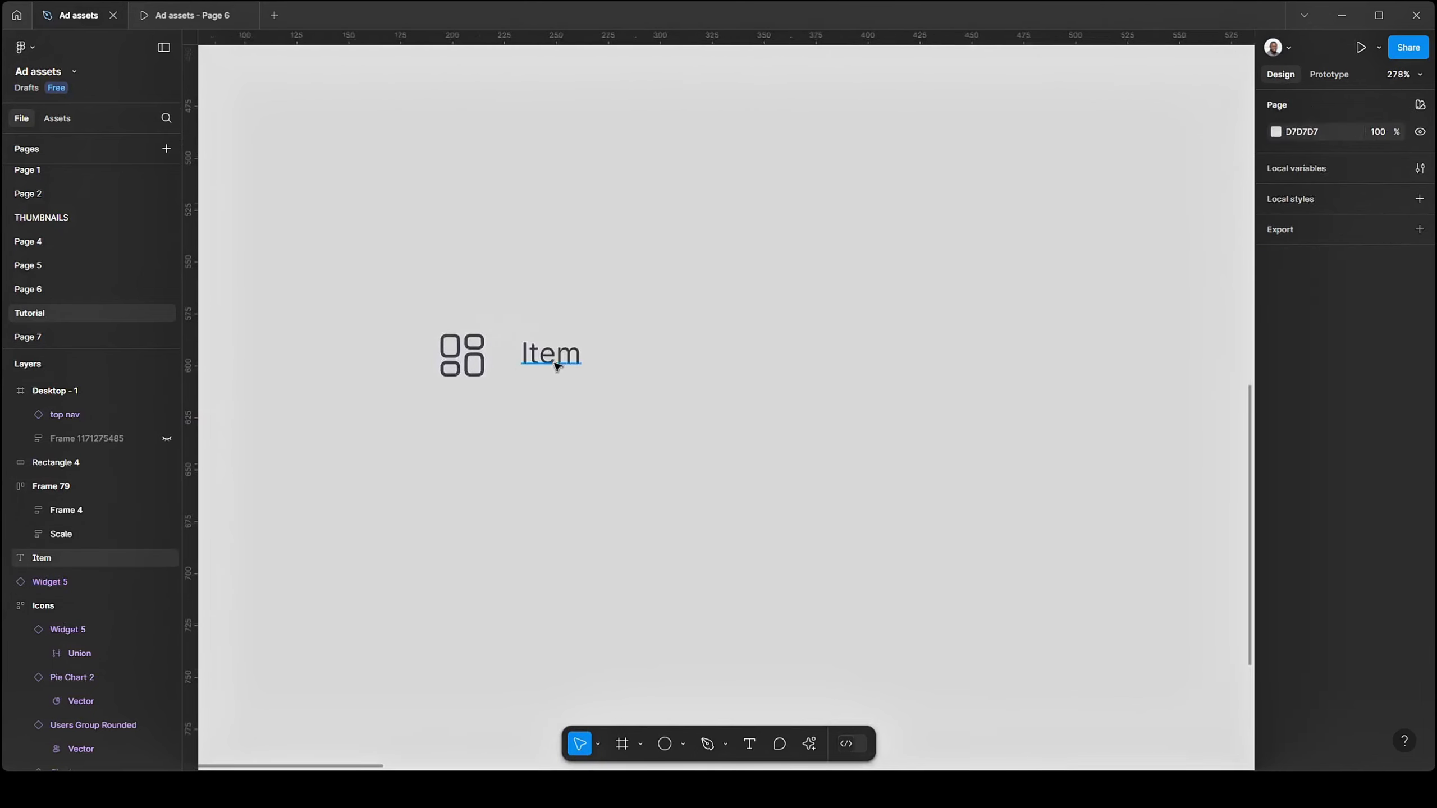
left_click(482, 367)
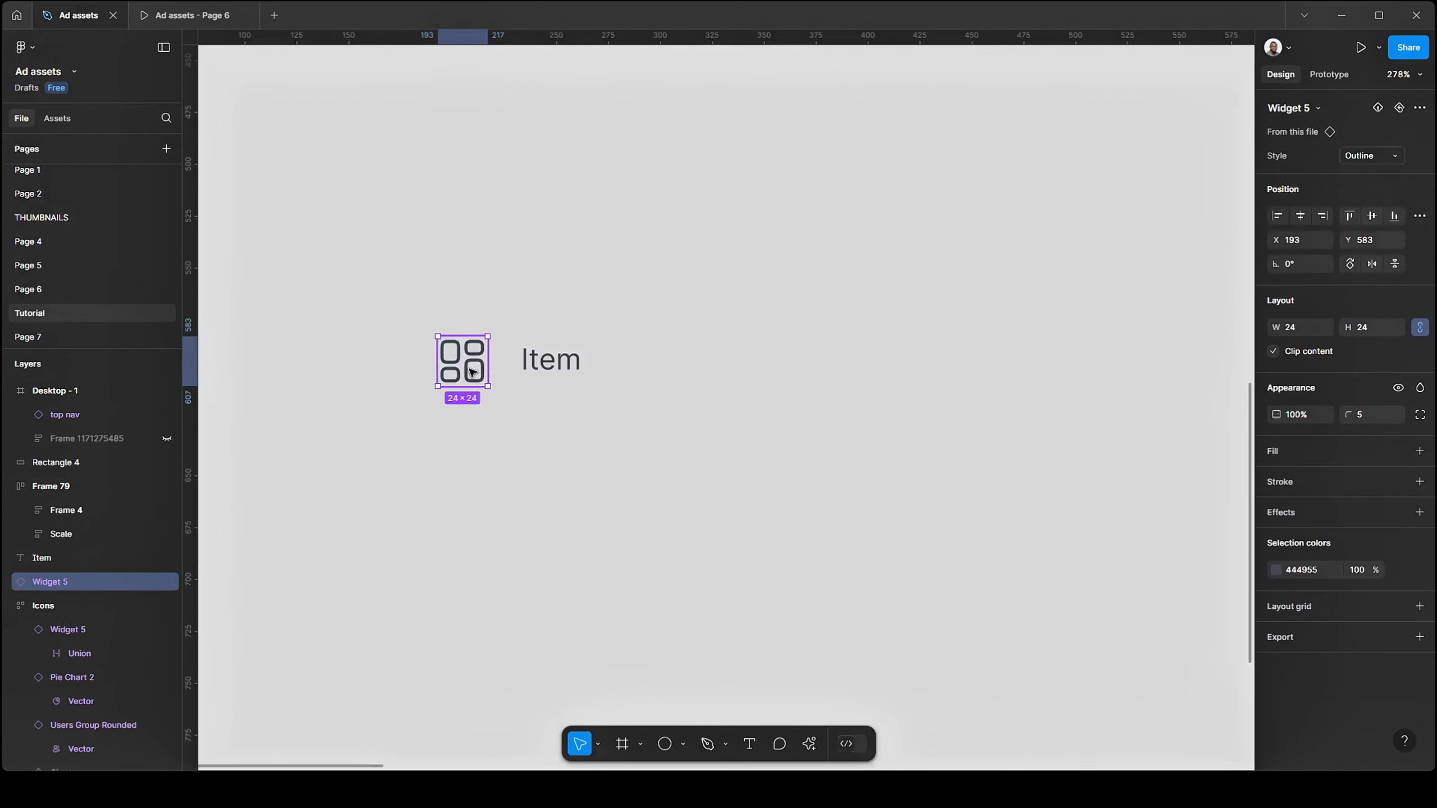
left_click_drag(473, 372, 656, 371)
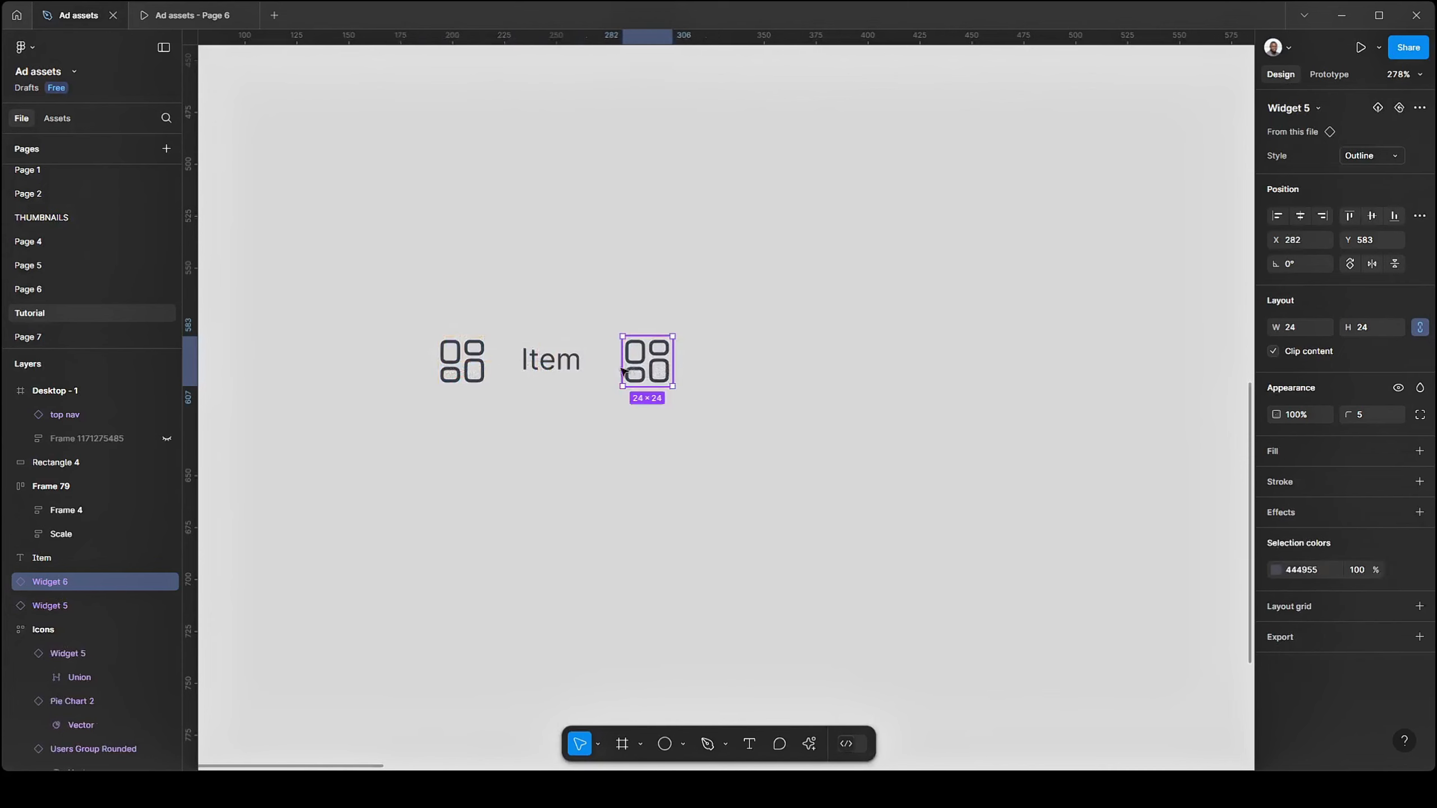
scroll(362, 392, "down", 2)
key("Delete")
scroll(586, 407, "down", 3)
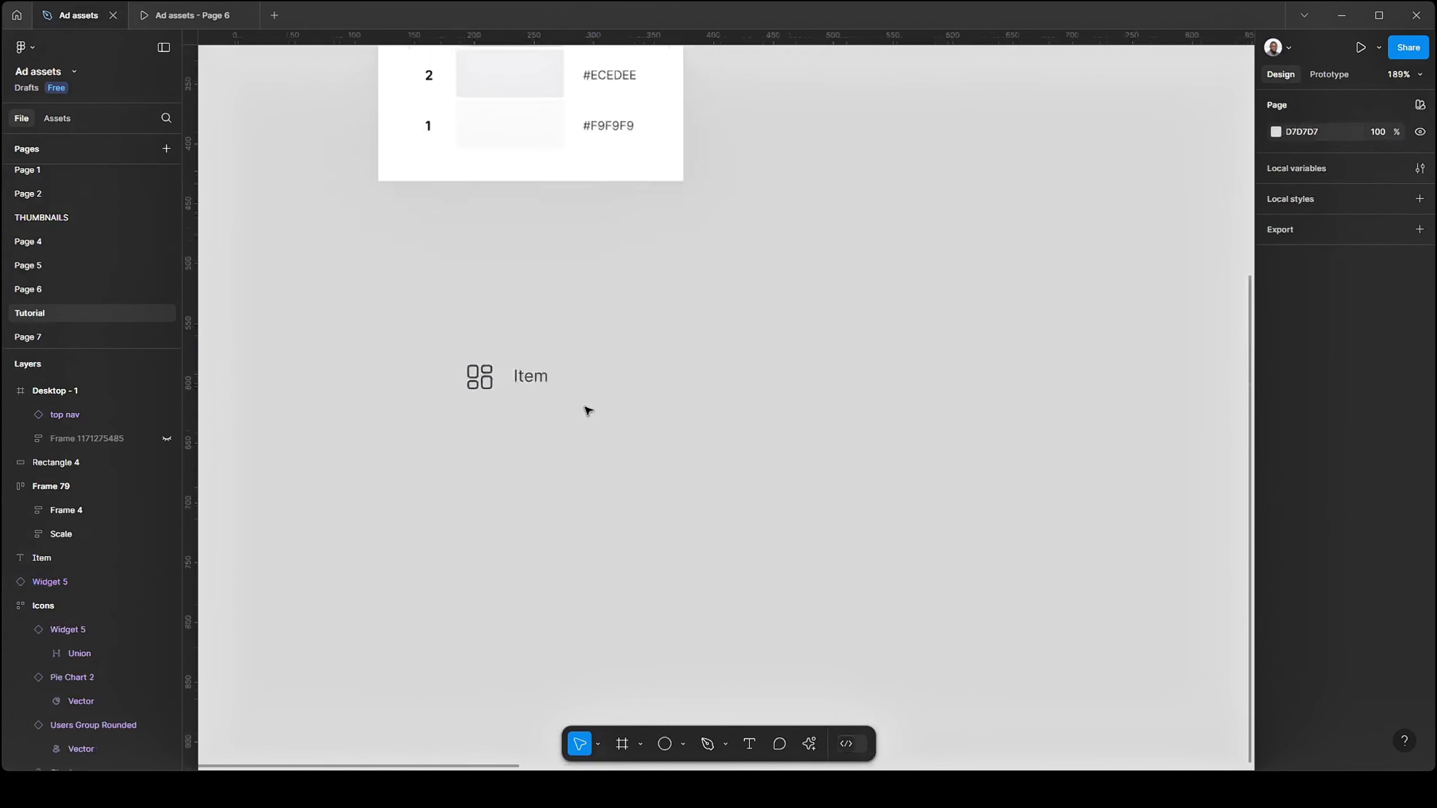
scroll(702, 292, "up", 5)
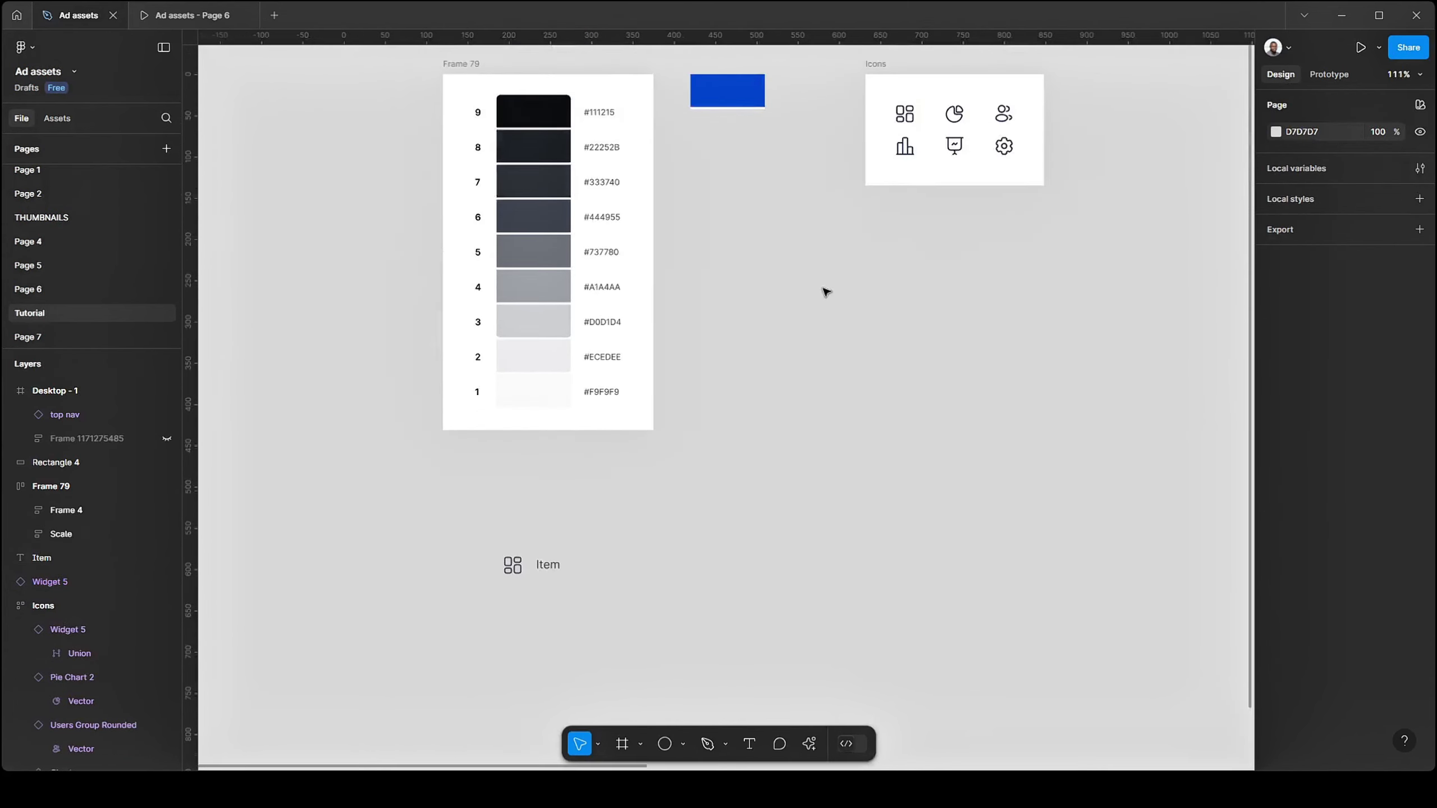
left_click(905, 146)
scroll(684, 473, "down", 3)
left_click(604, 445)
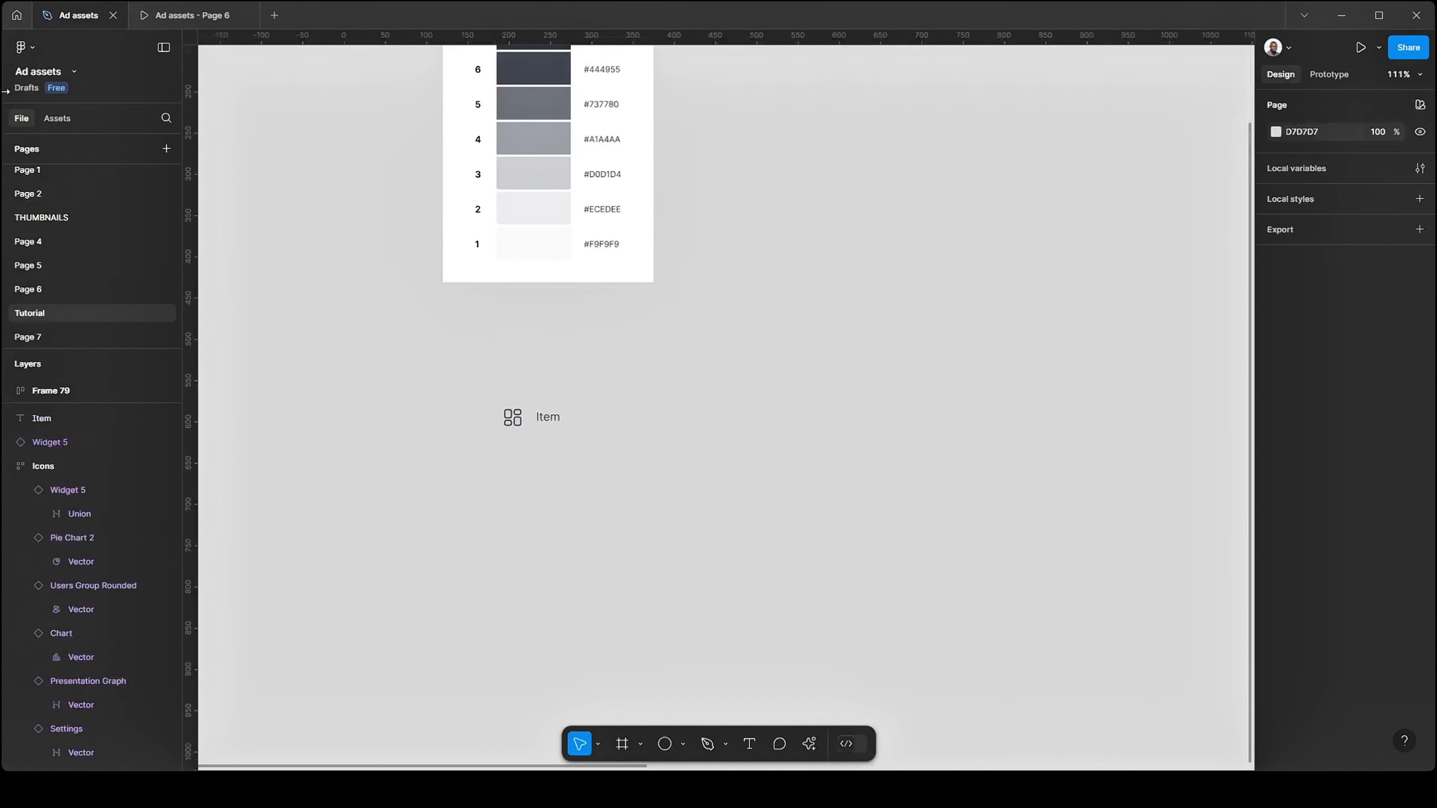
- Search the file's assets for "down" and add the Alt Arrow Down icon to the canvas near the Item label
left_click(77, 119)
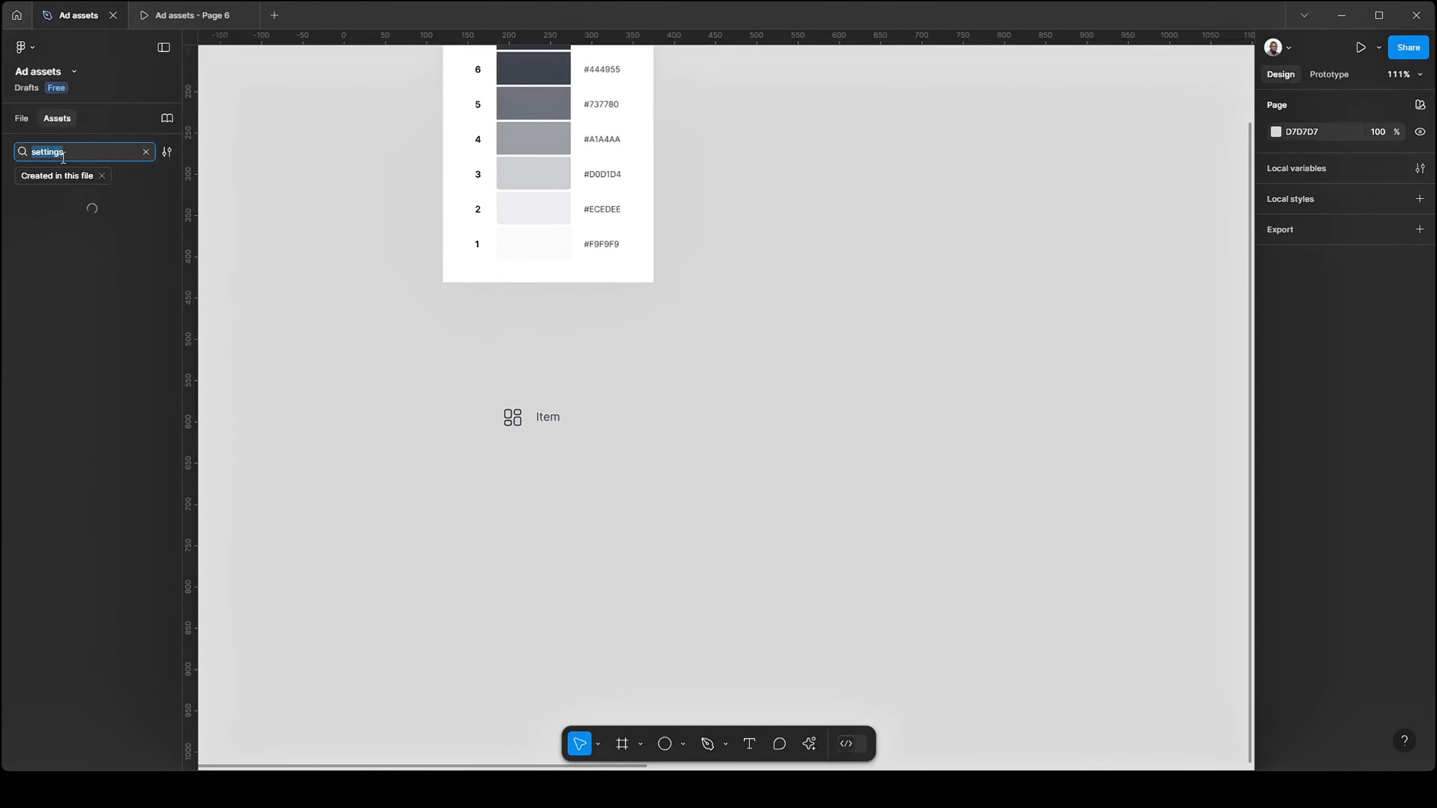
type("d")
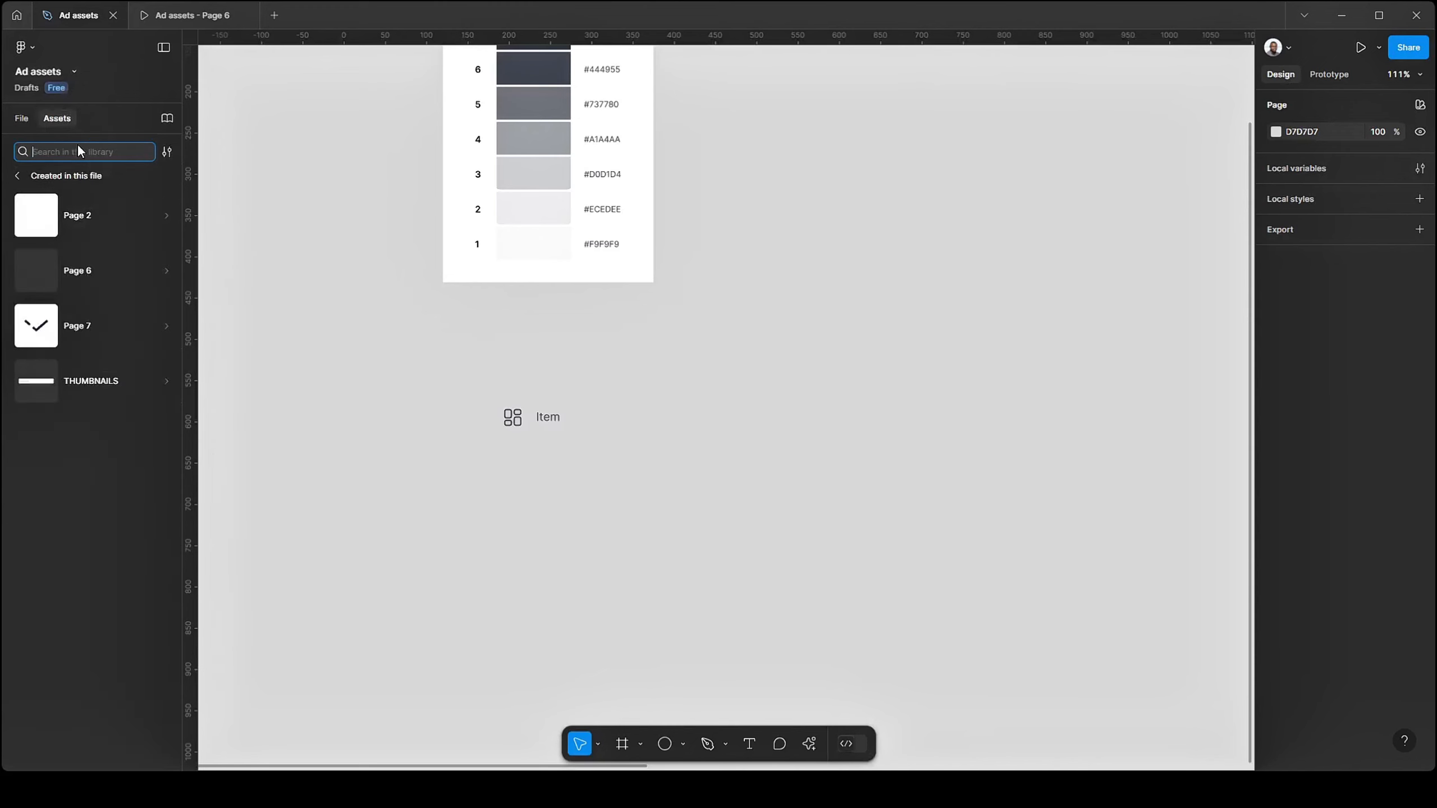
type("own")
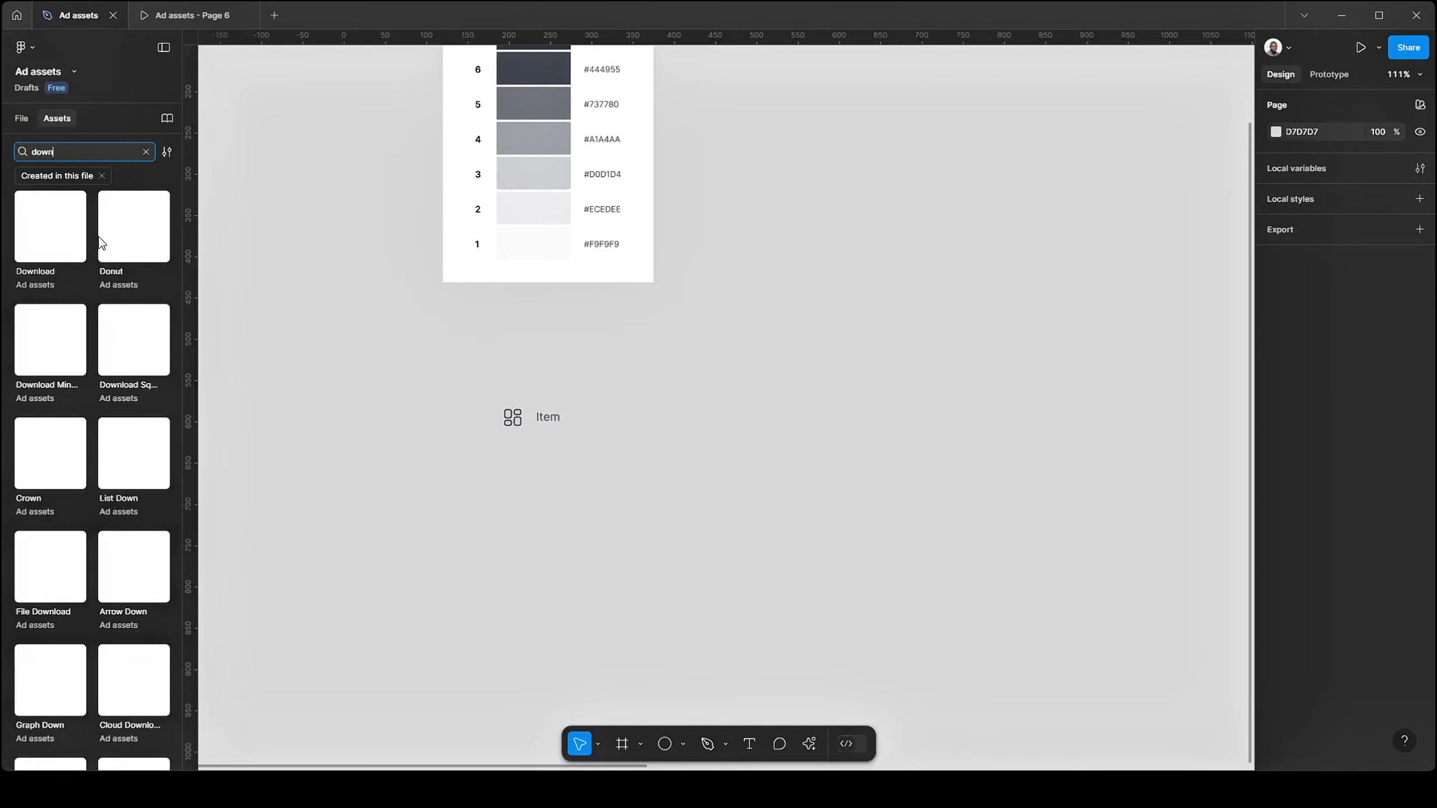
scroll(52, 368, "down", 12)
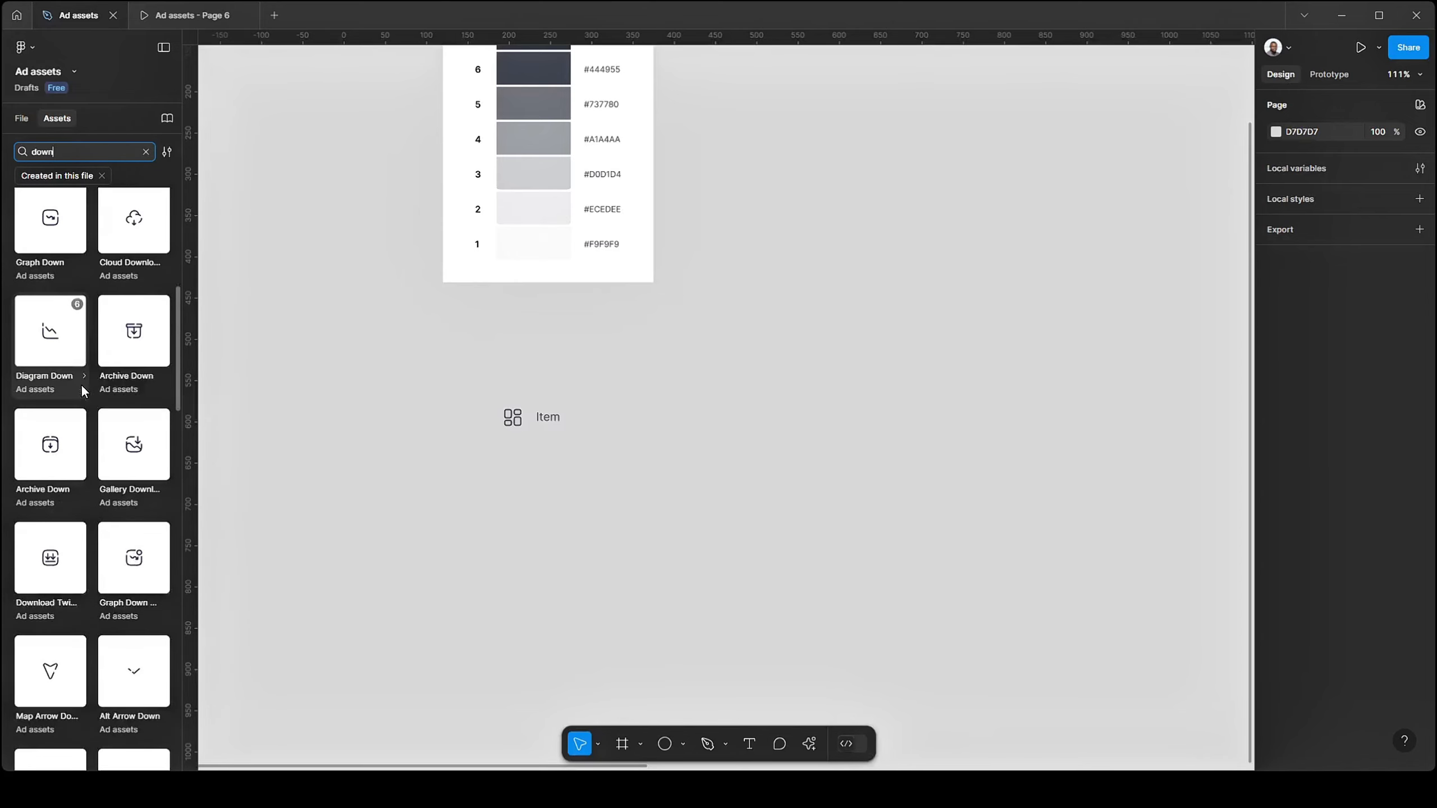
left_click_drag(116, 405, 375, 412)
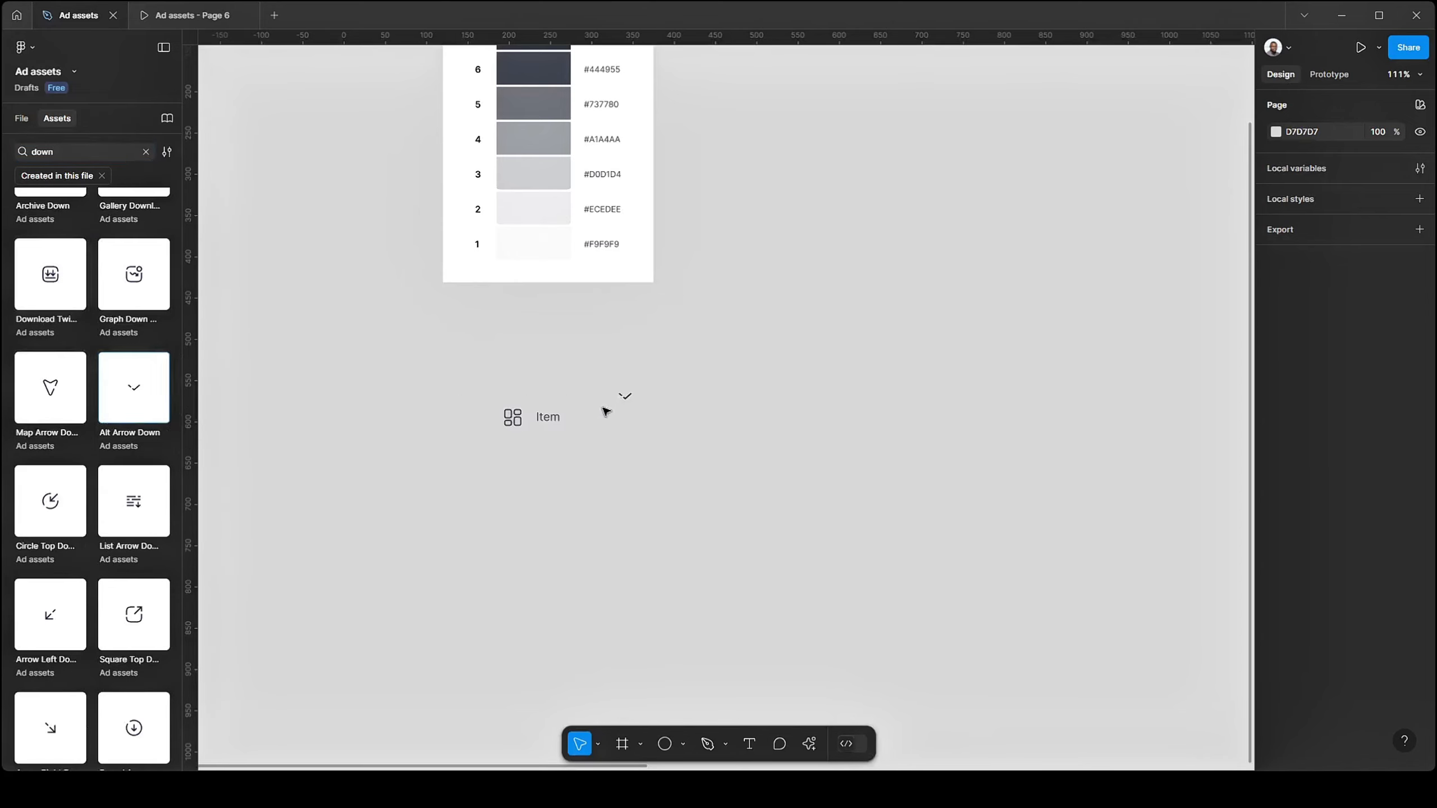
left_click_drag(607, 441, 608, 435)
- Move the Alt Arrow Down icon beside the Item label, at about X 276, Y 580, and set its style to Outline
scroll(600, 414, "up", 5)
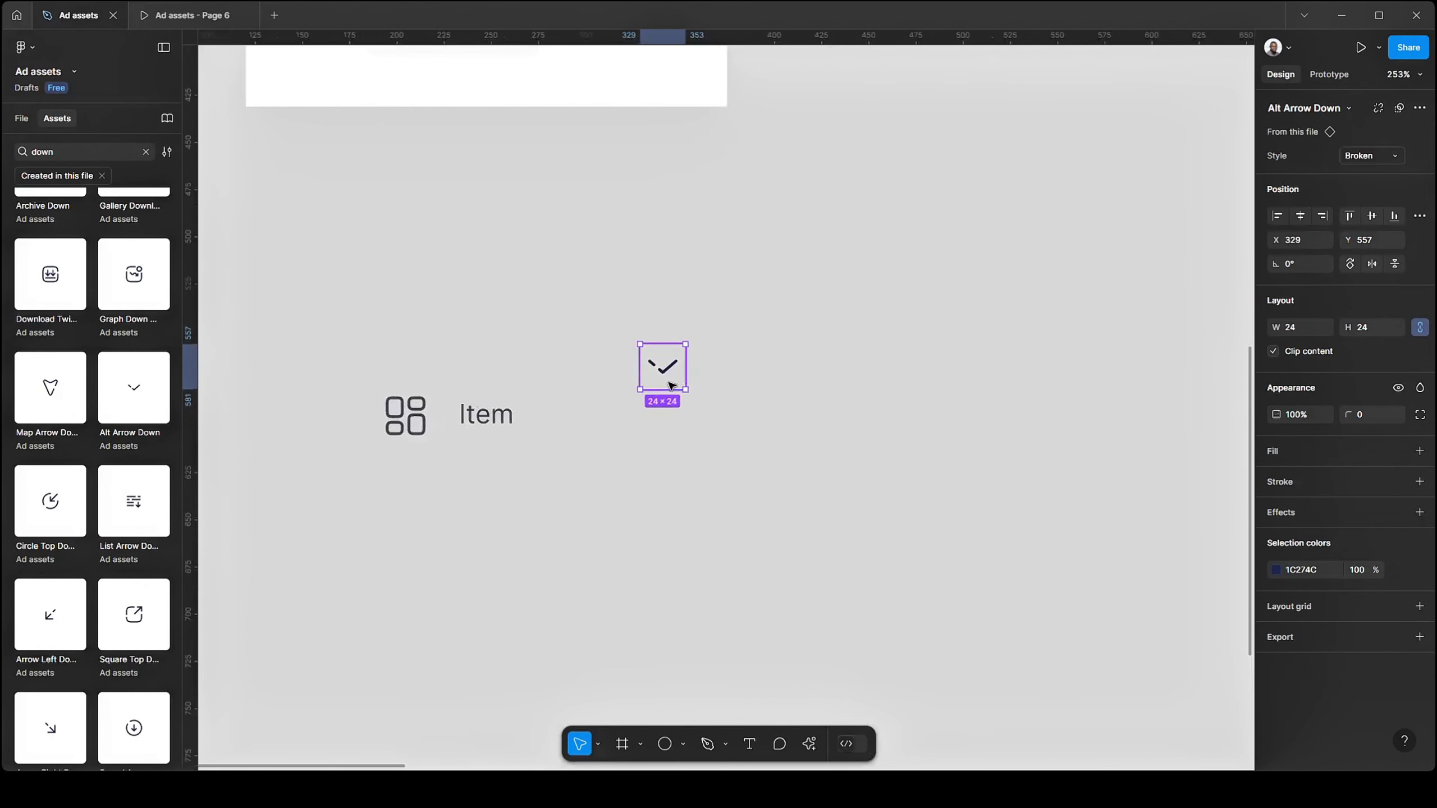
left_click_drag(667, 368, 565, 412)
left_click(1372, 156)
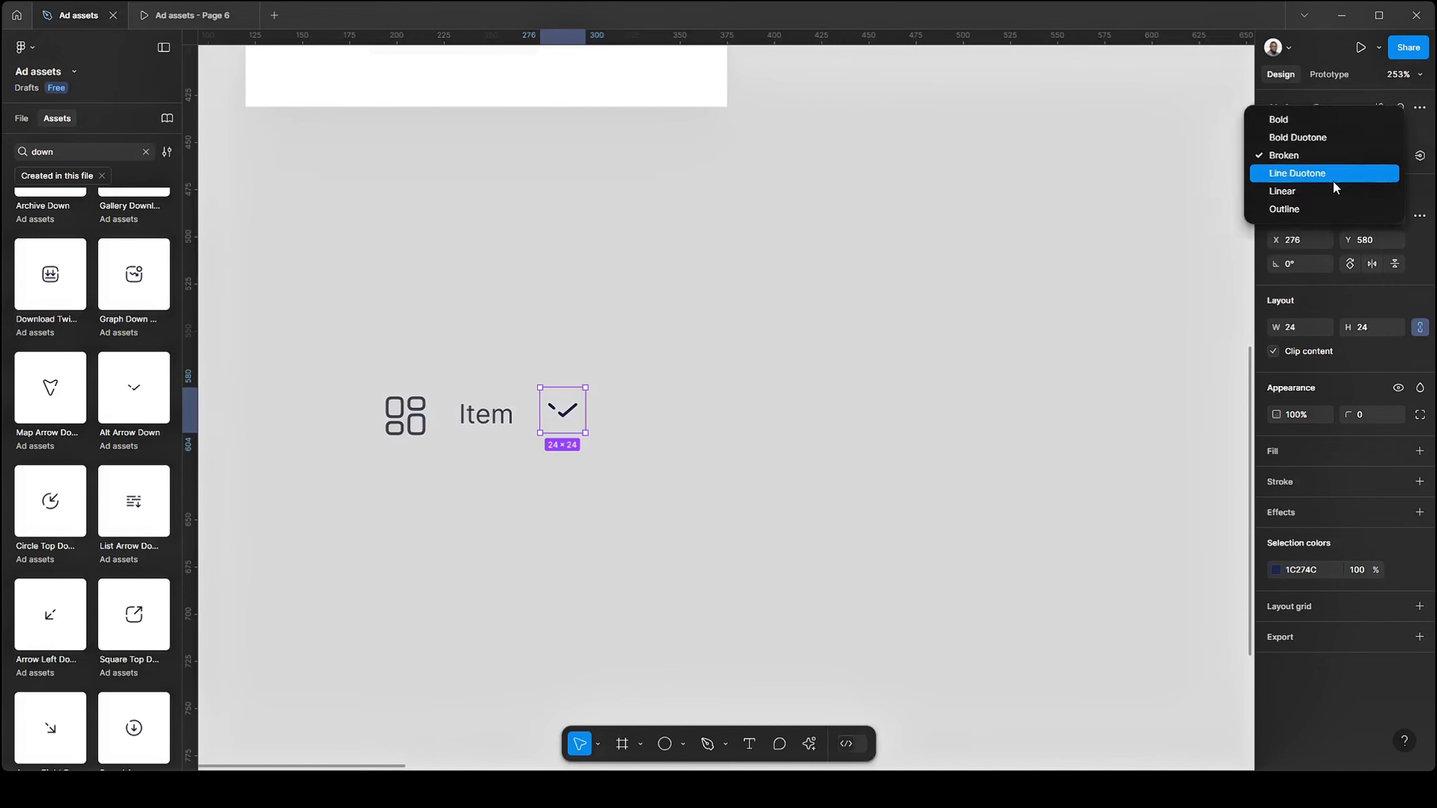
left_click(1307, 208)
left_click(860, 363)
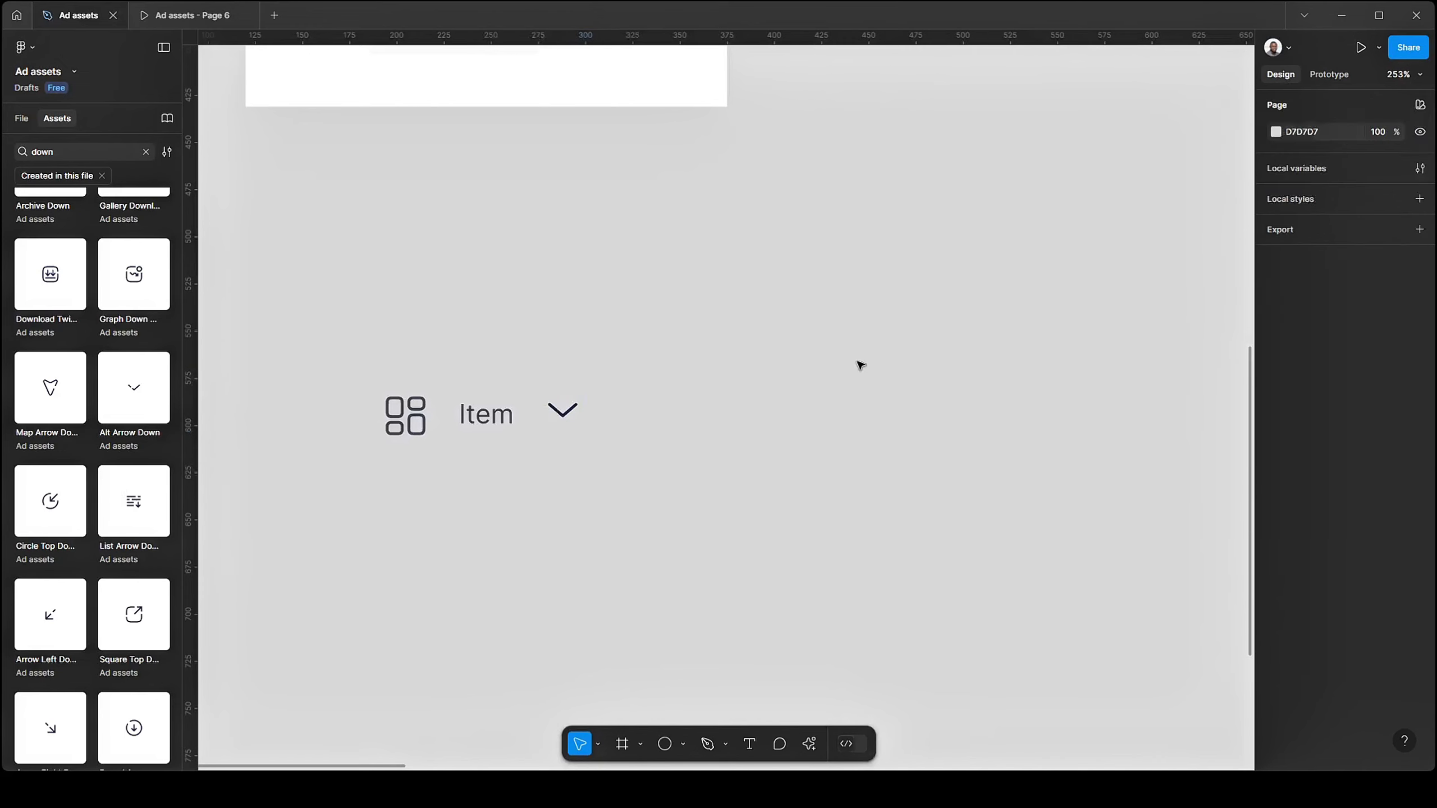
- Fine-tune the arrow icon's position to X 277, Y 582, level with the Item label
scroll(540, 459, "up", 5)
scroll(676, 386, "right", 2)
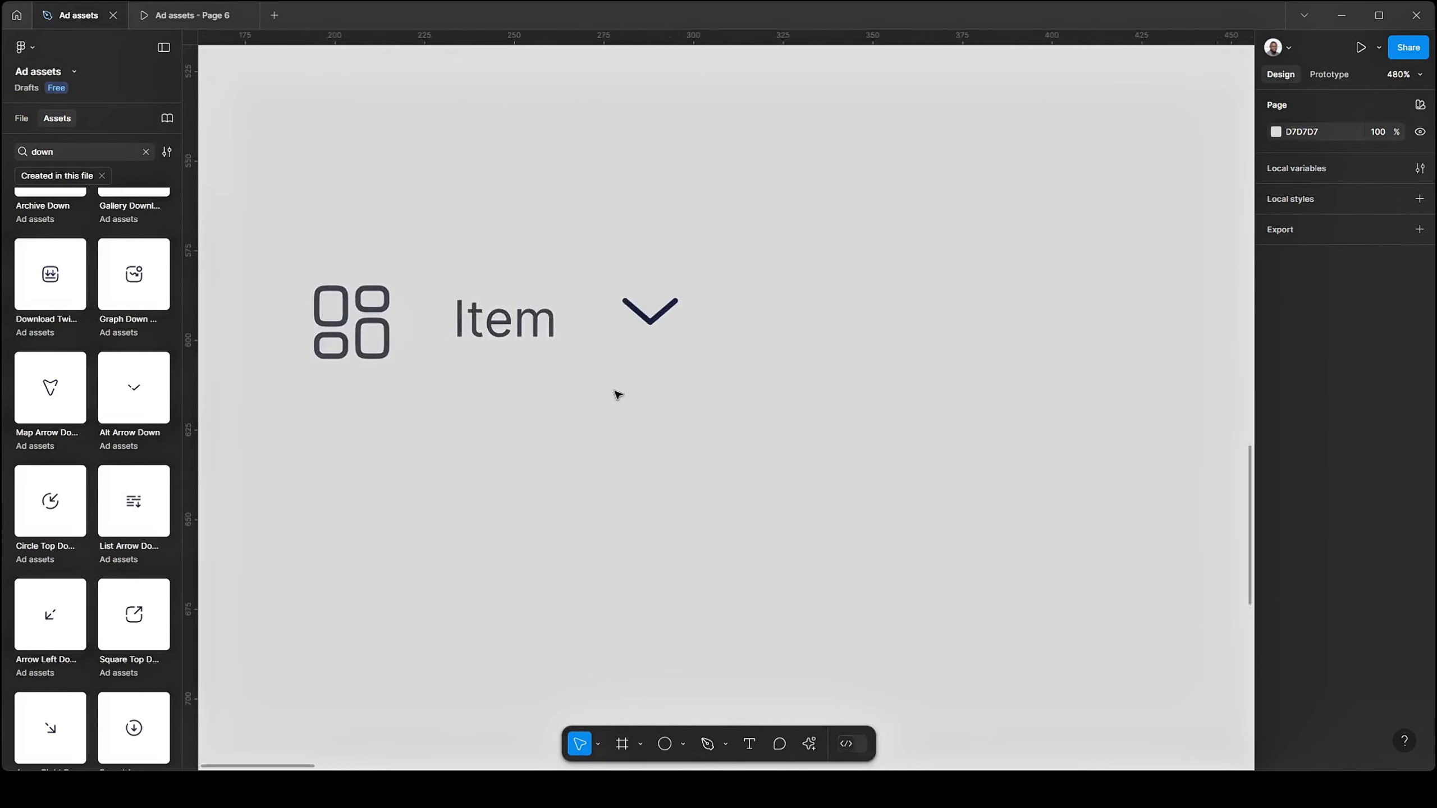
mouse_move(649, 329)
left_mouse_down()
mouse_move(654, 352)
mouse_move(653, 336)
left_mouse_up()
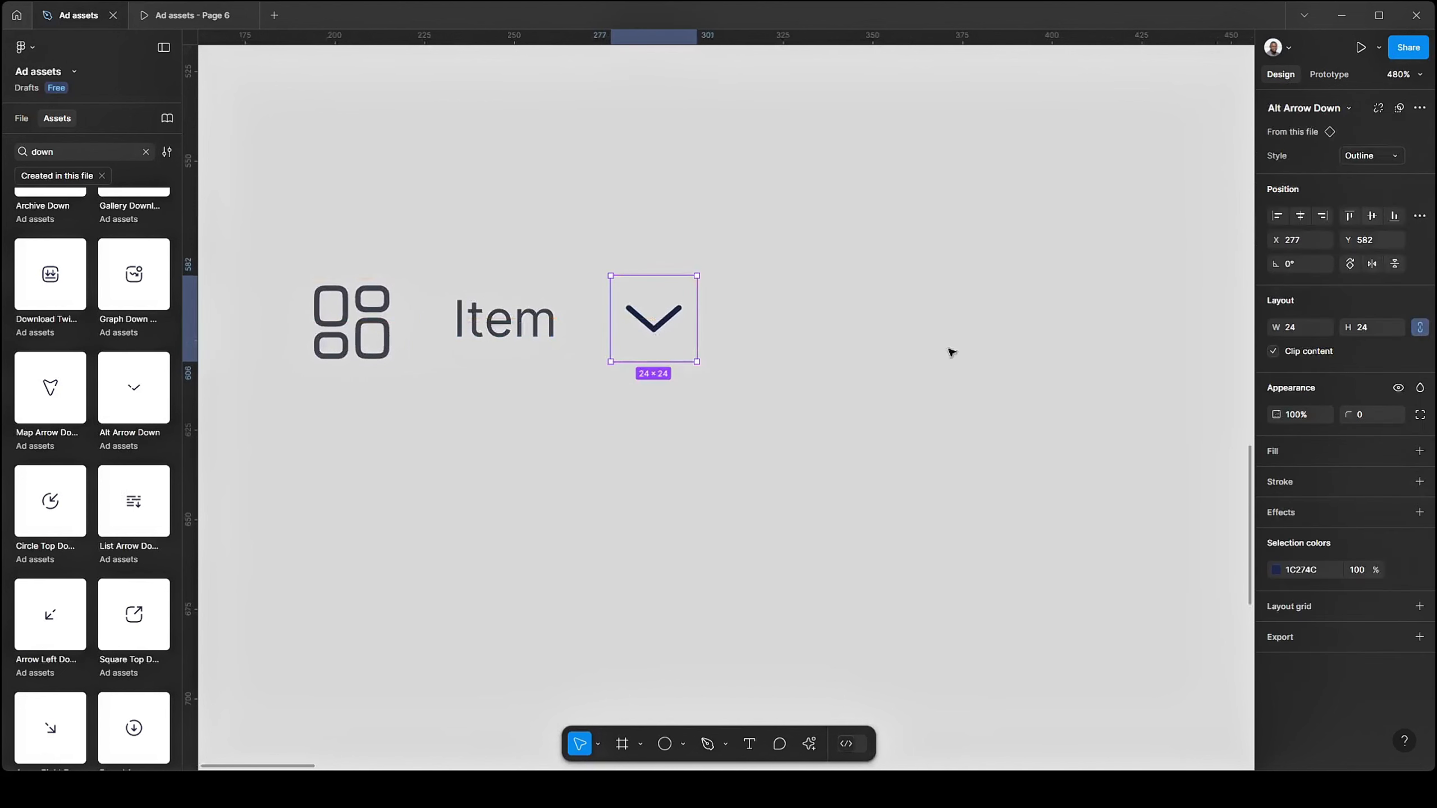
- Recolour the Alt Arrow Down icon with grey shade 6, 444955, sampled from the colour scale
left_click(1276, 570)
left_click(1097, 601)
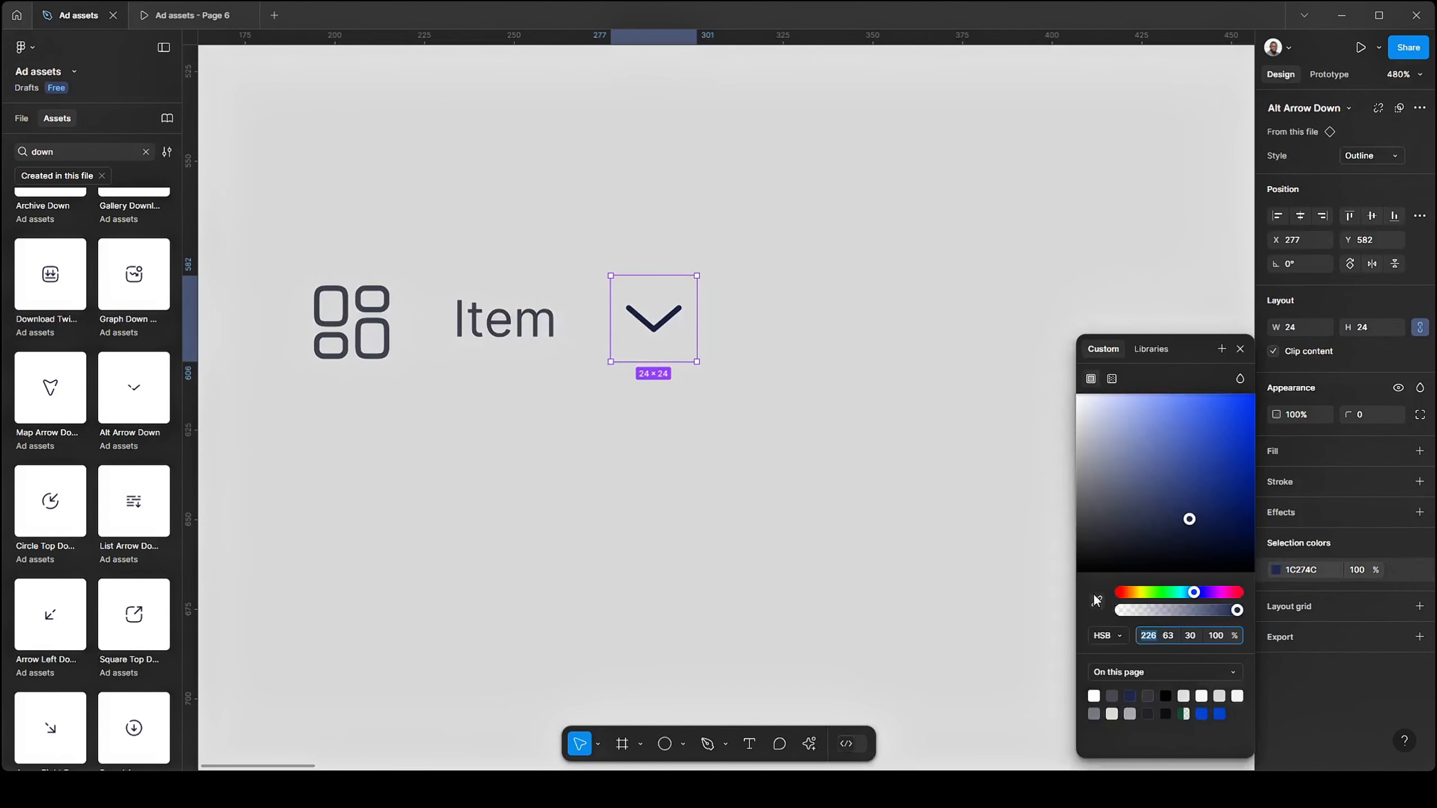
scroll(776, 471, "down", 5)
scroll(705, 316, "up", 8)
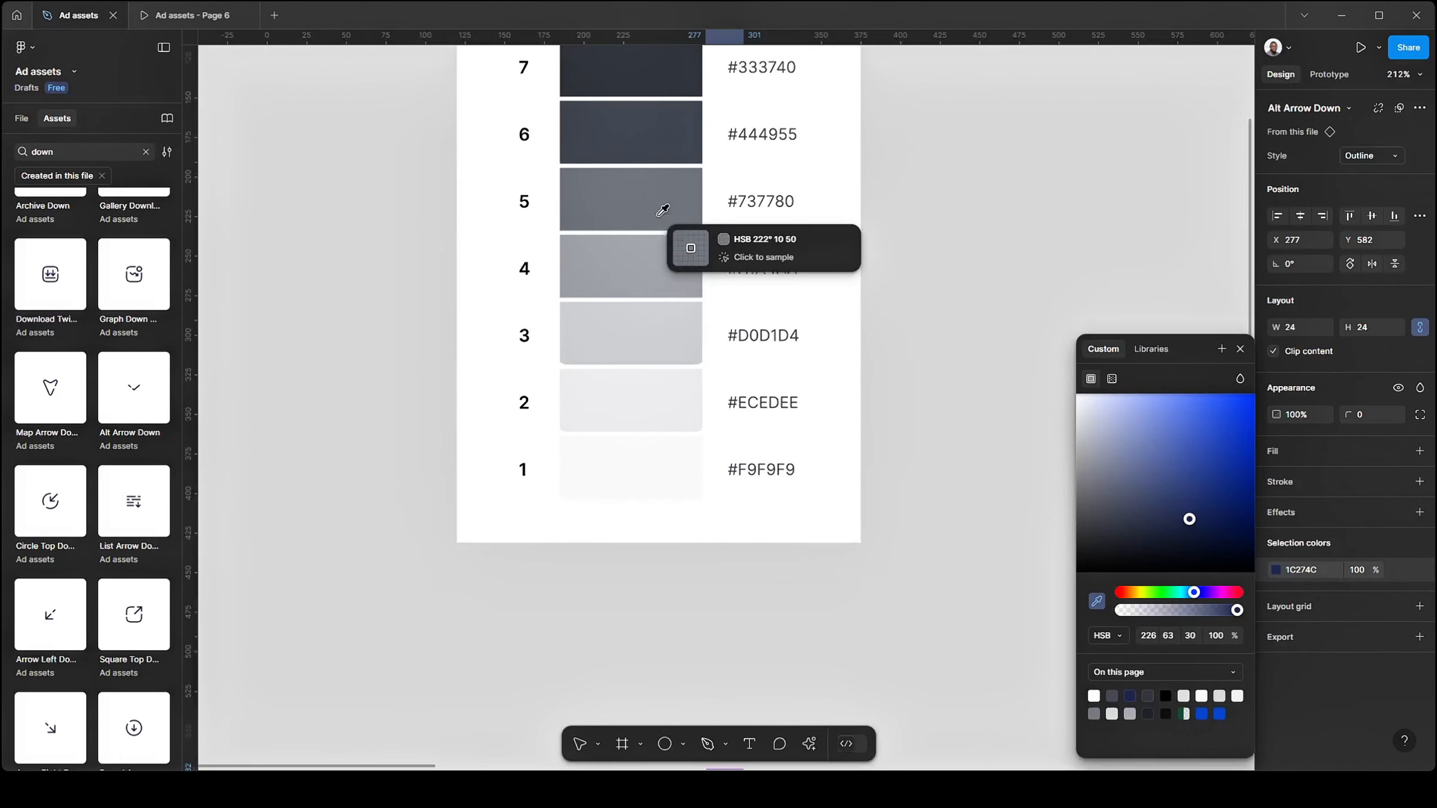
left_click(658, 149)
scroll(273, 240, "down", 5)
scroll(676, 536, "down", 2)
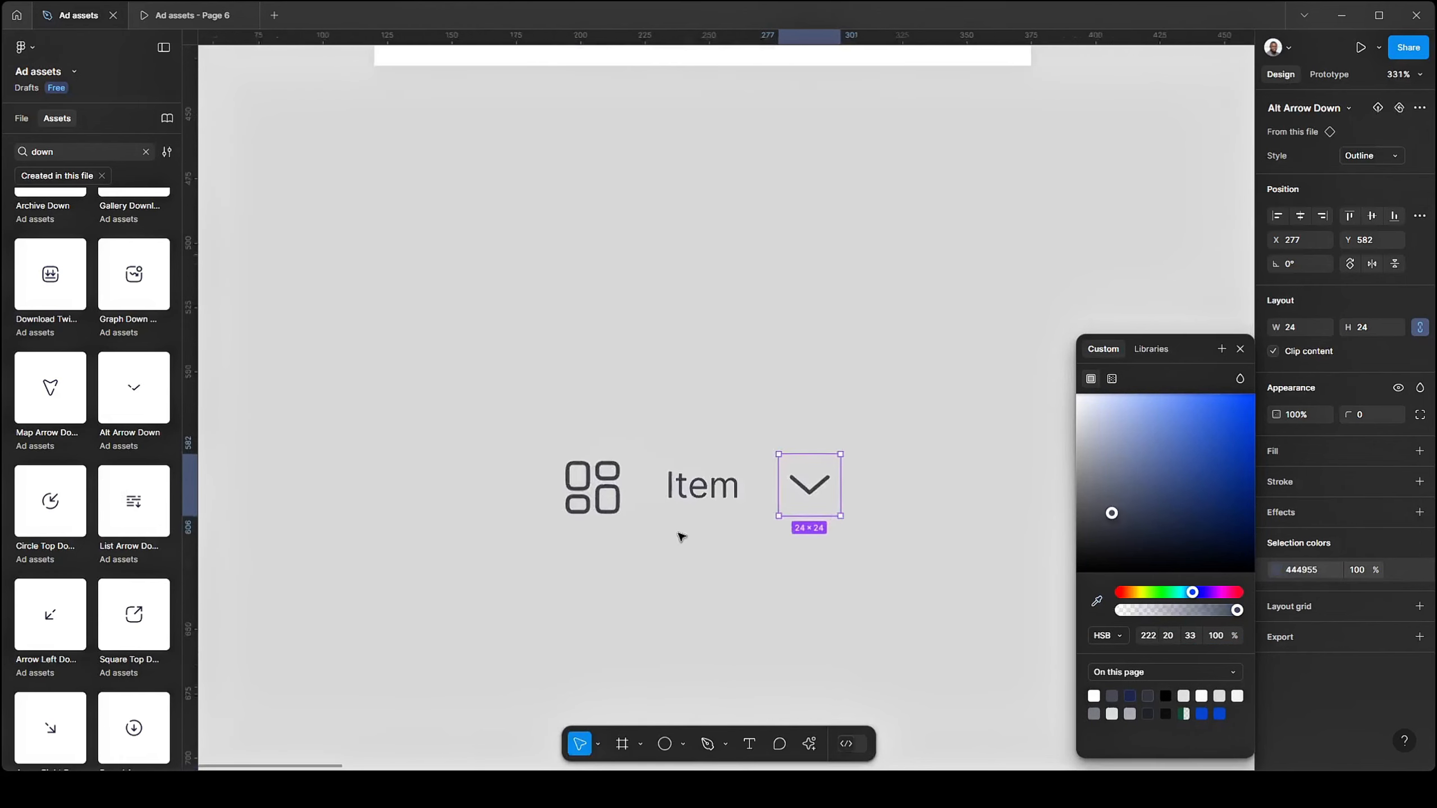
- Wrap the Widget 5 icon, the Item label and the arrow icon together in an auto layout frame
scroll(673, 509, "up", 5)
left_click(638, 437)
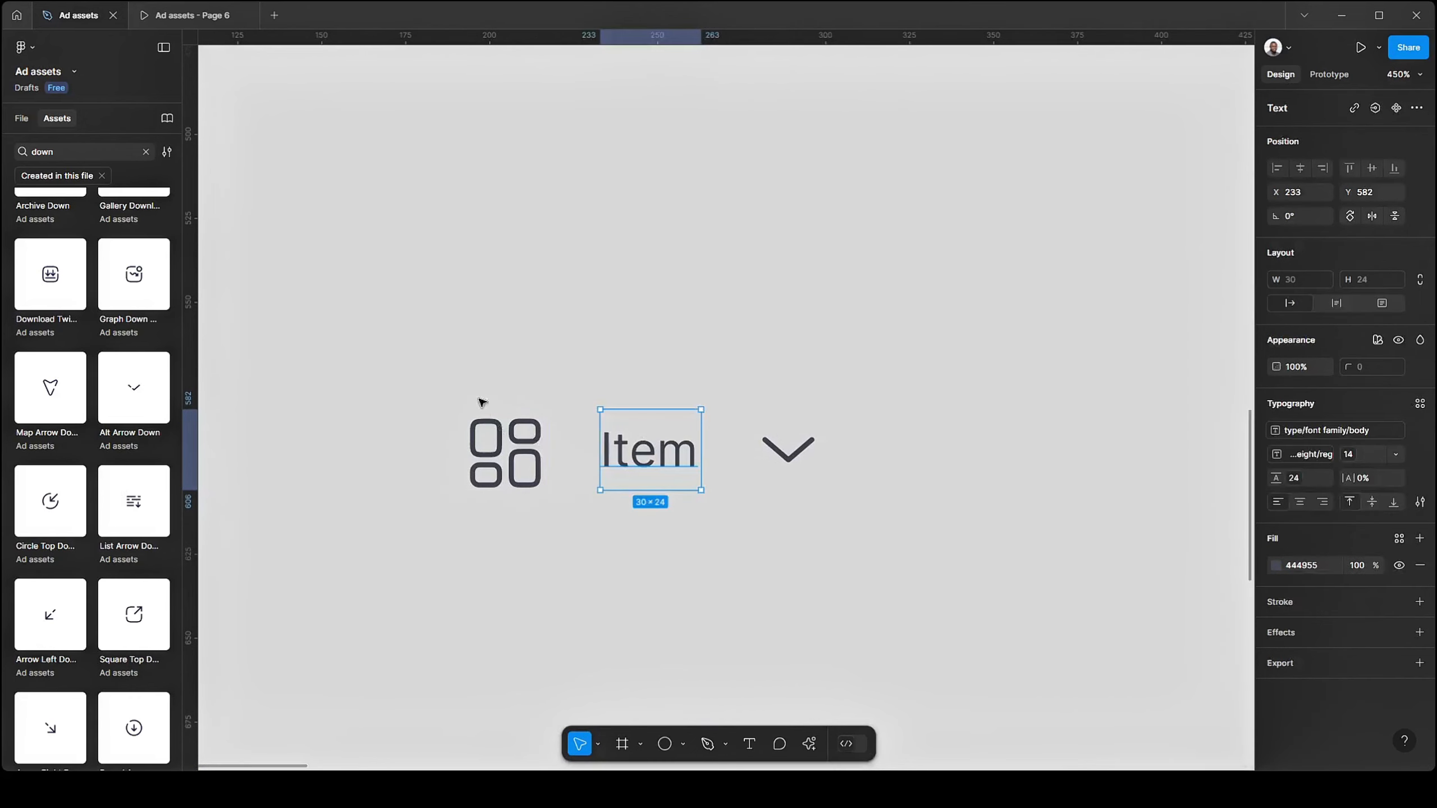
left_click(482, 401)
left_click_drag(525, 456, 894, 547)
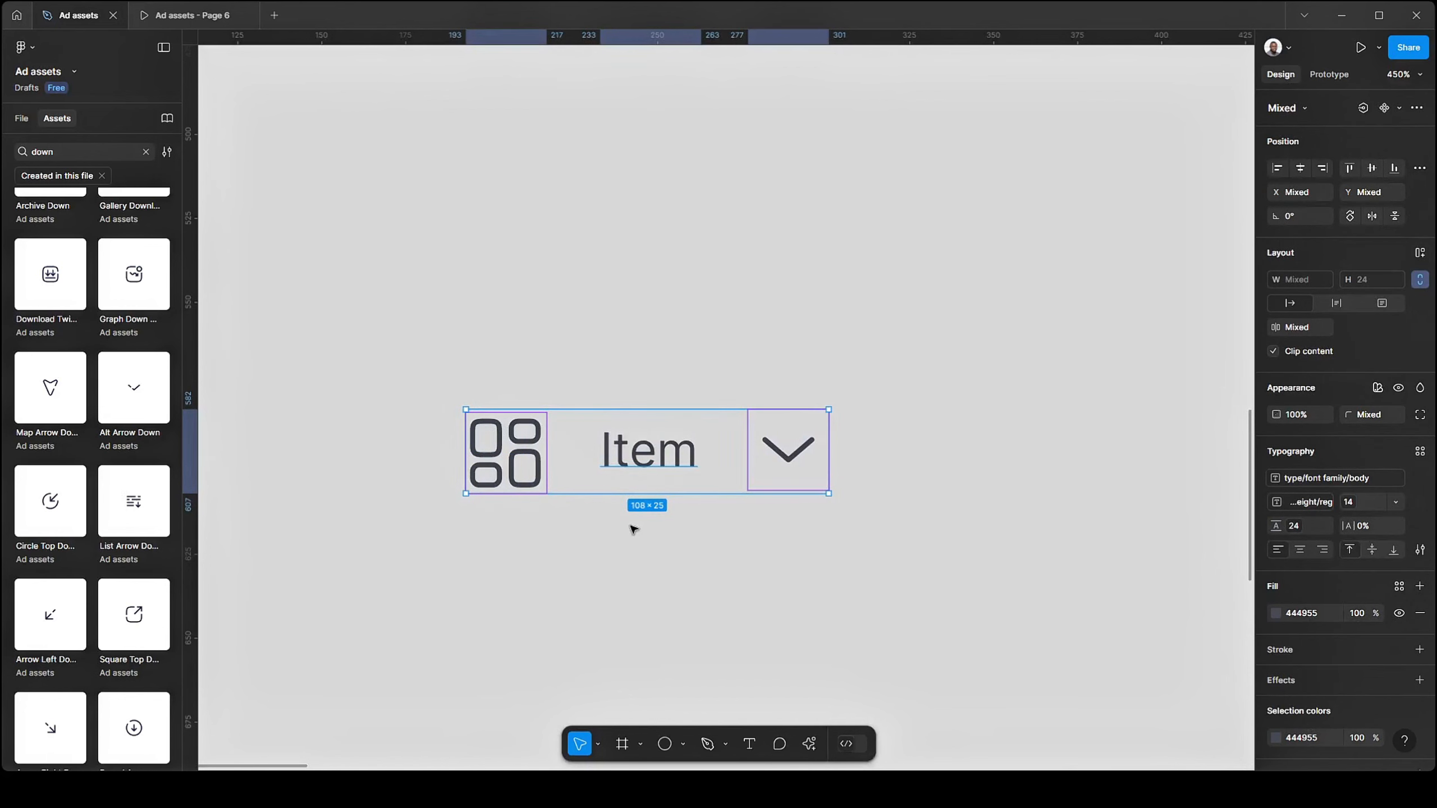
key("shift+a")
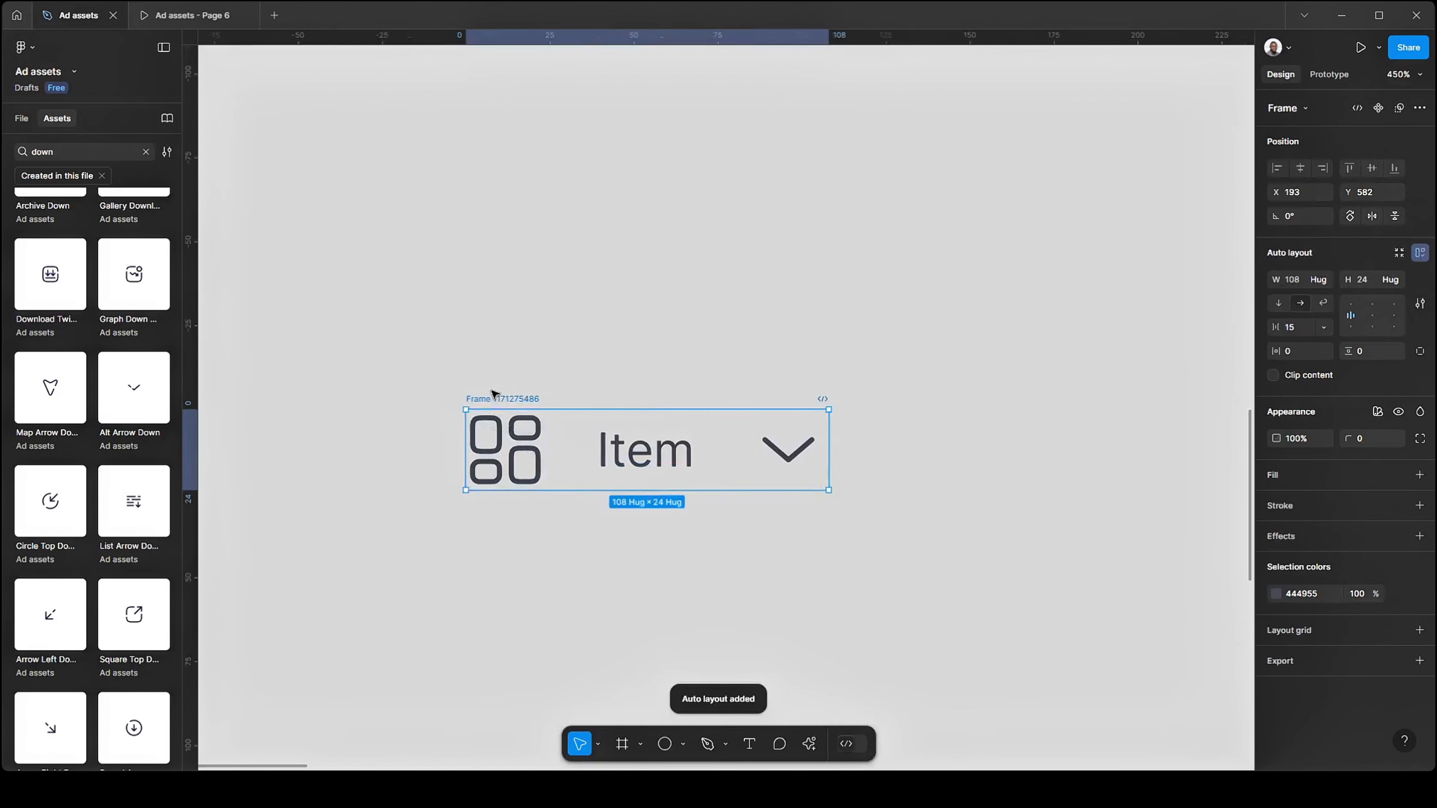
- Rename the new auto layout frame as Menu item
double_click(516, 400)
key("BackSpace")
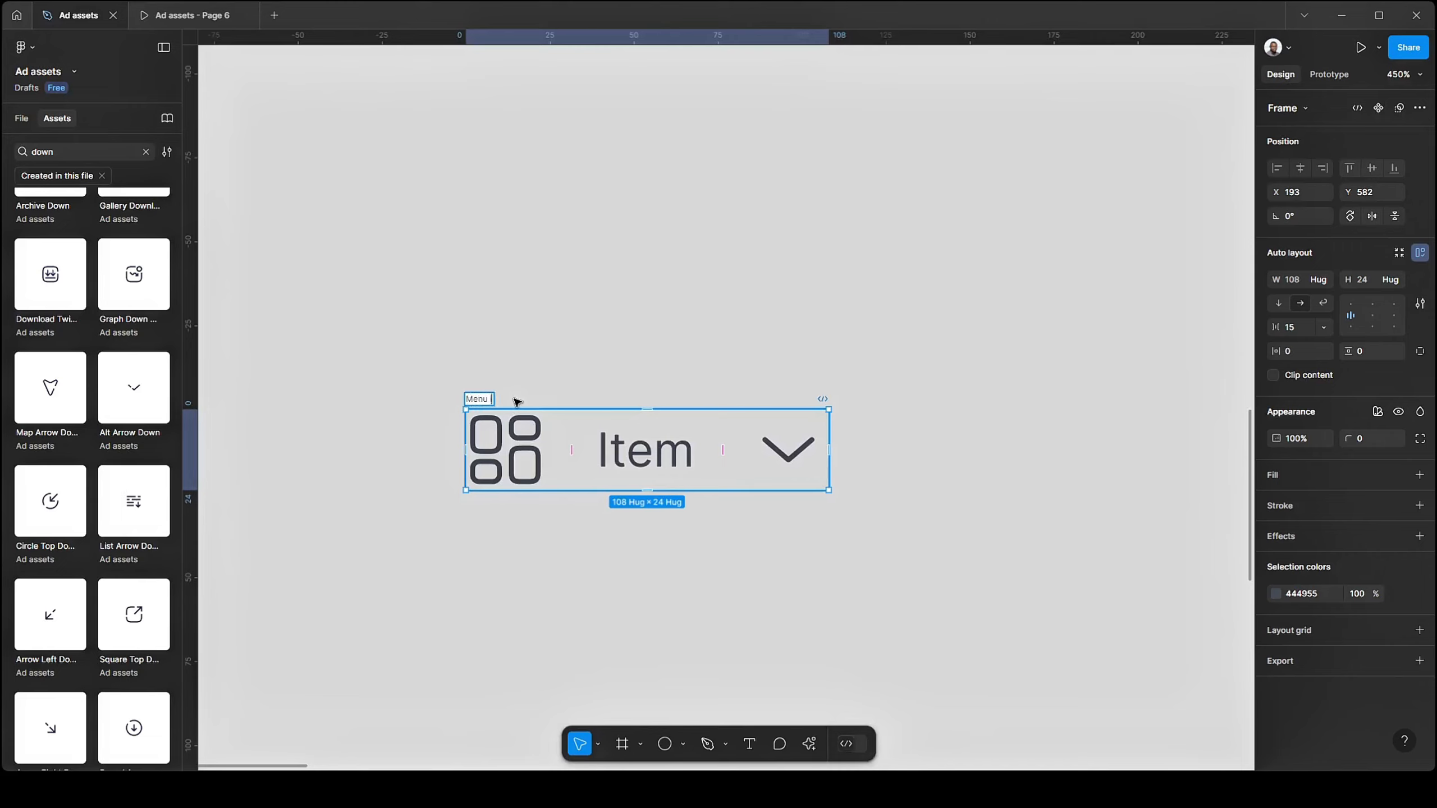
left_click(612, 377)
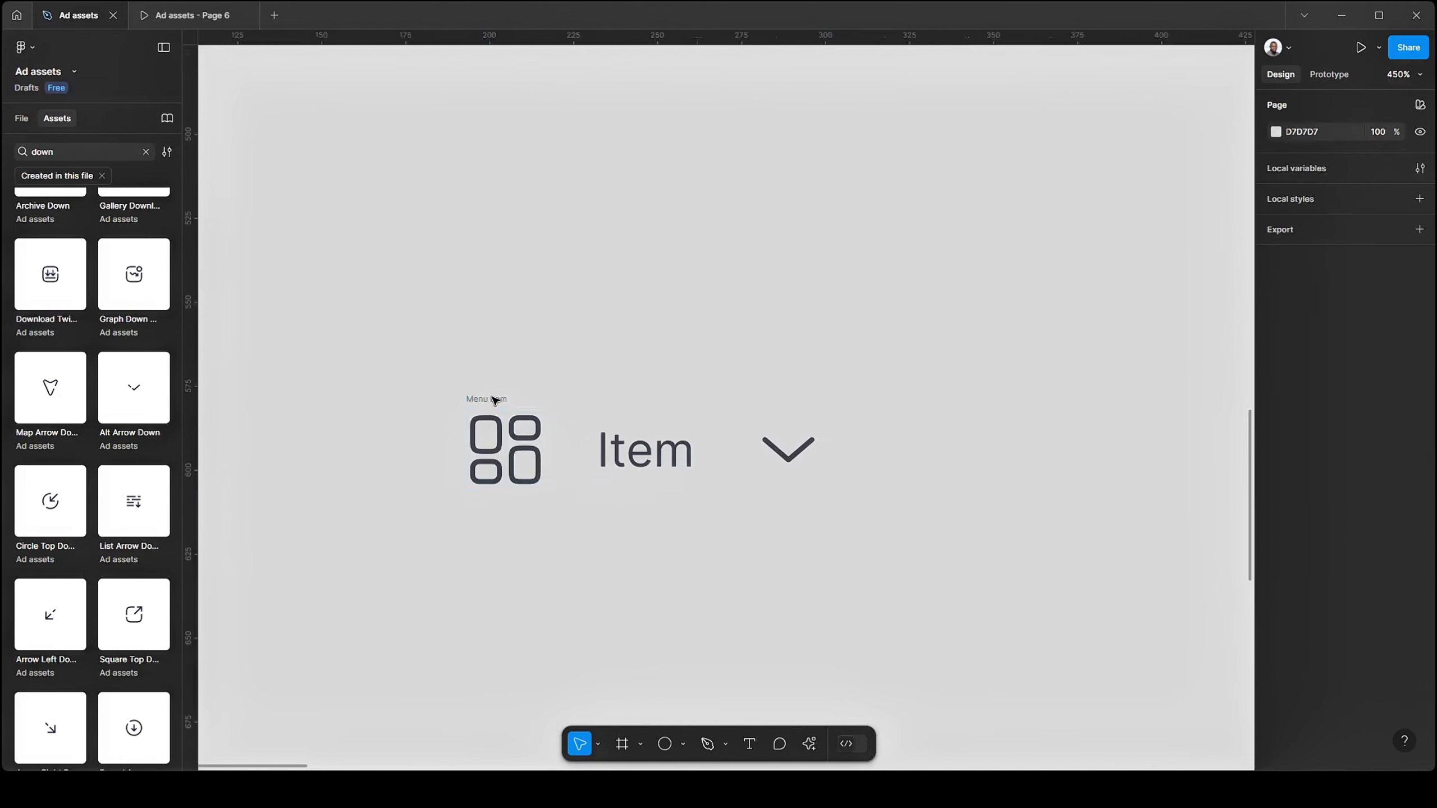
- Turn the Menu item frame into a component
left_click(494, 400)
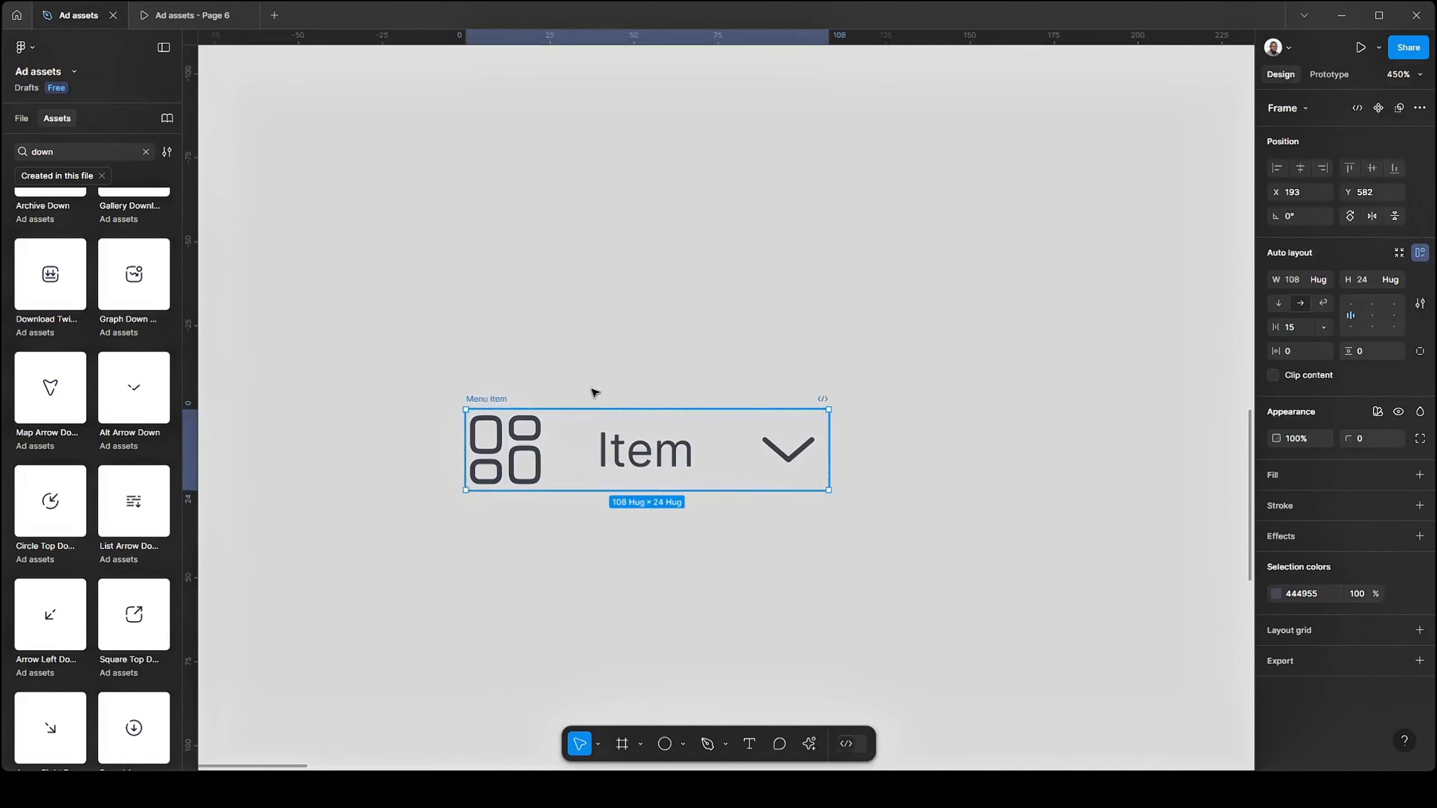
left_click(1372, 111)
scroll(679, 396, "down", 2)
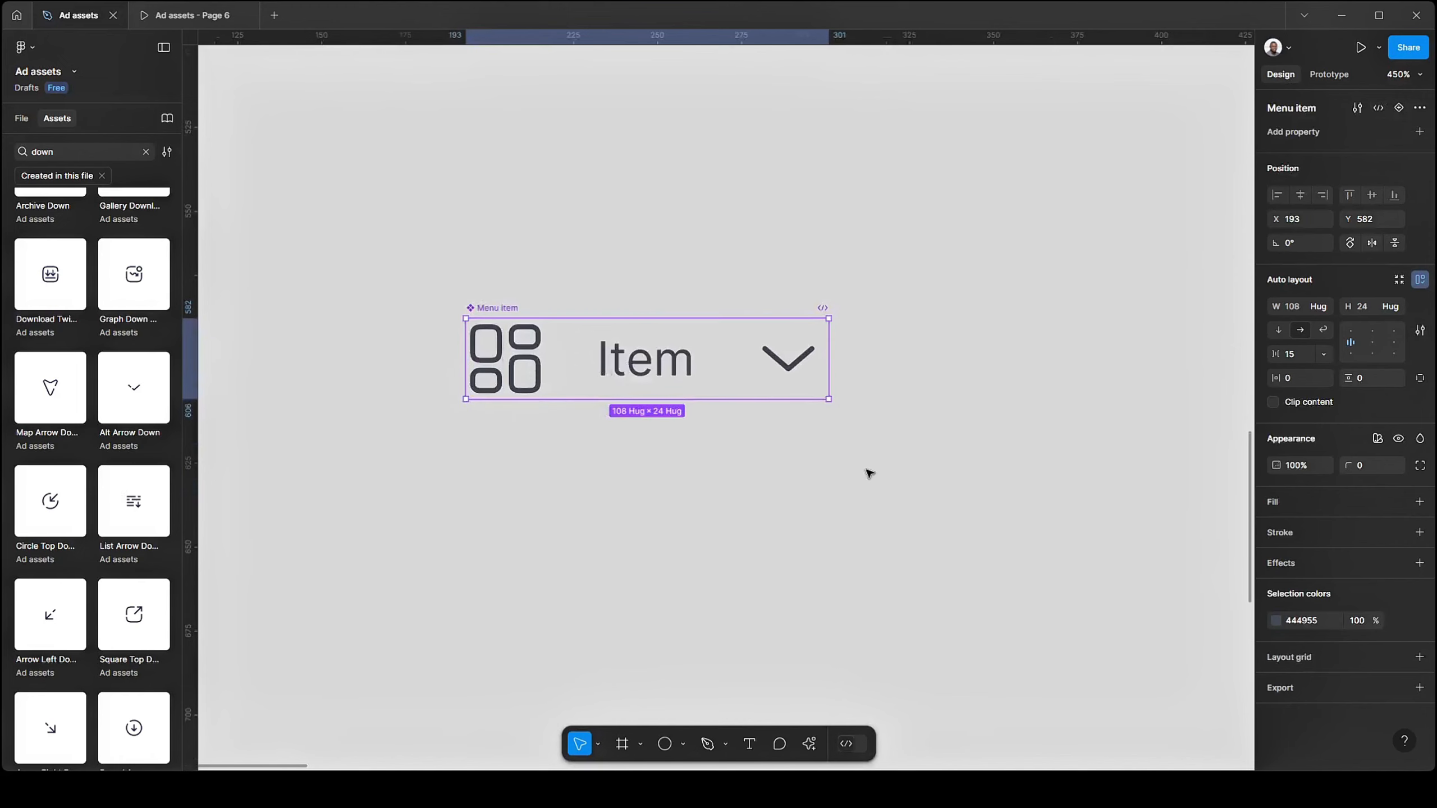
- Create a text property named label for the Item text inside the Menu item component
scroll(828, 446, "right", 2)
scroll(828, 446, "down", 2)
scroll(463, 340, "up", 1, "ctrl")
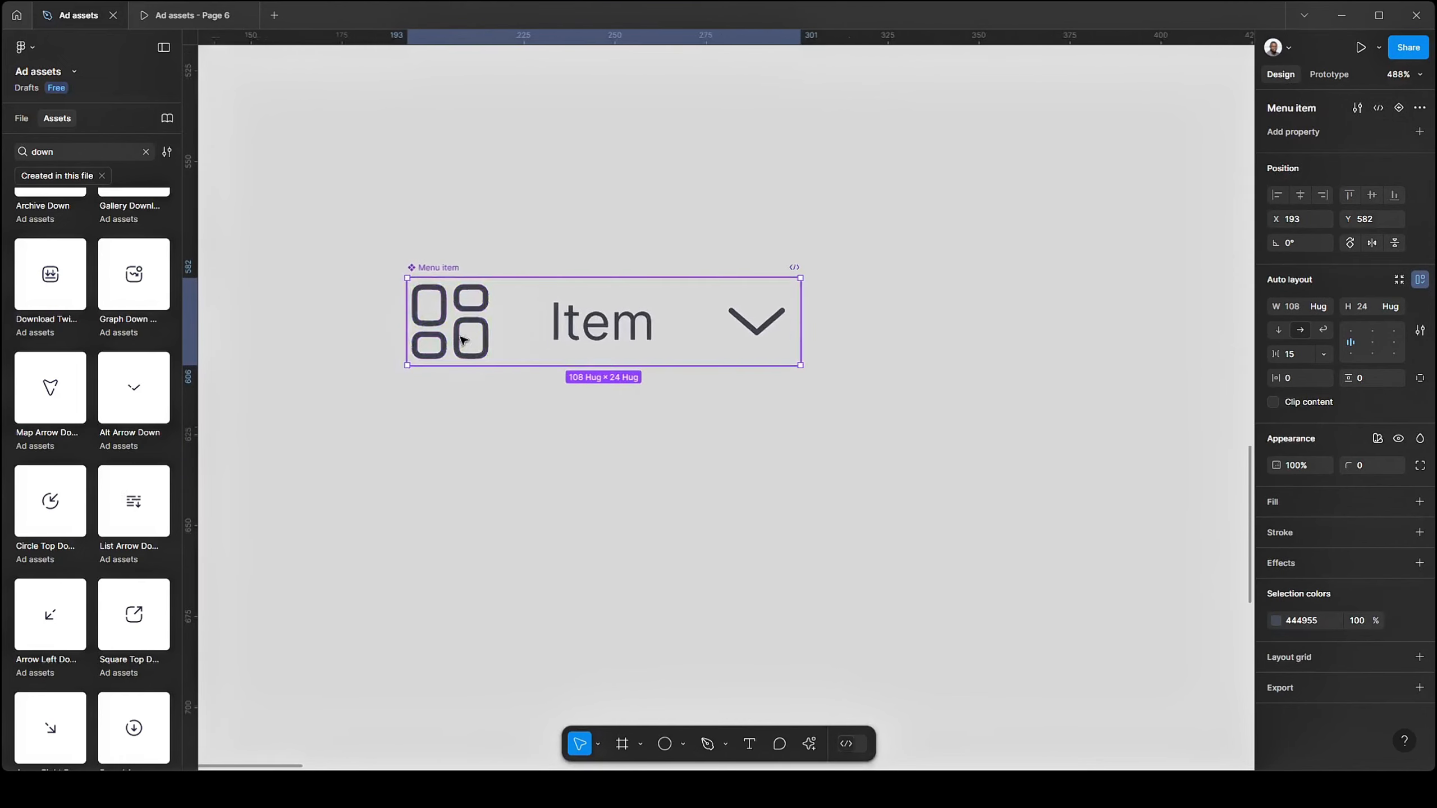
left_click(561, 339)
left_click(468, 341)
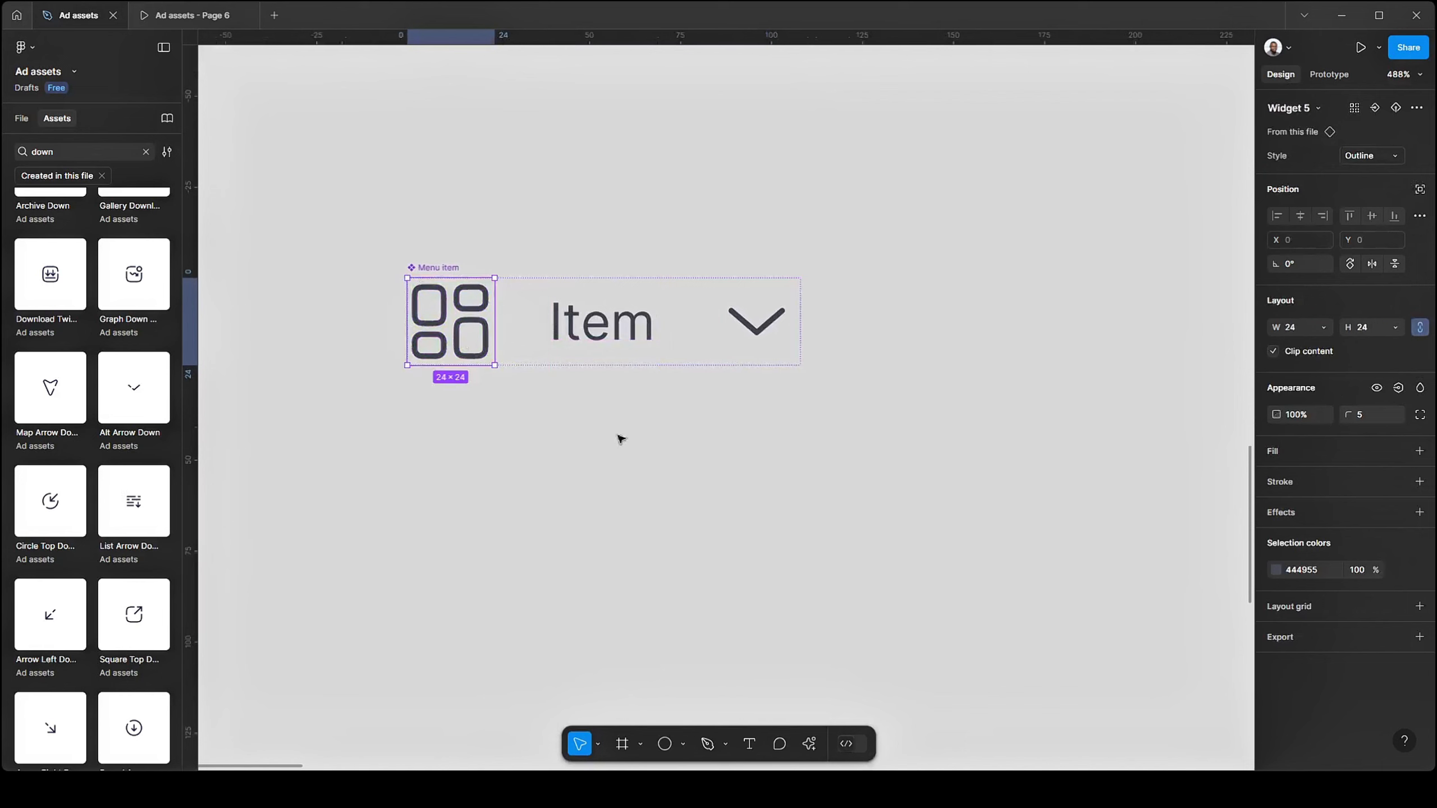
left_click(568, 329)
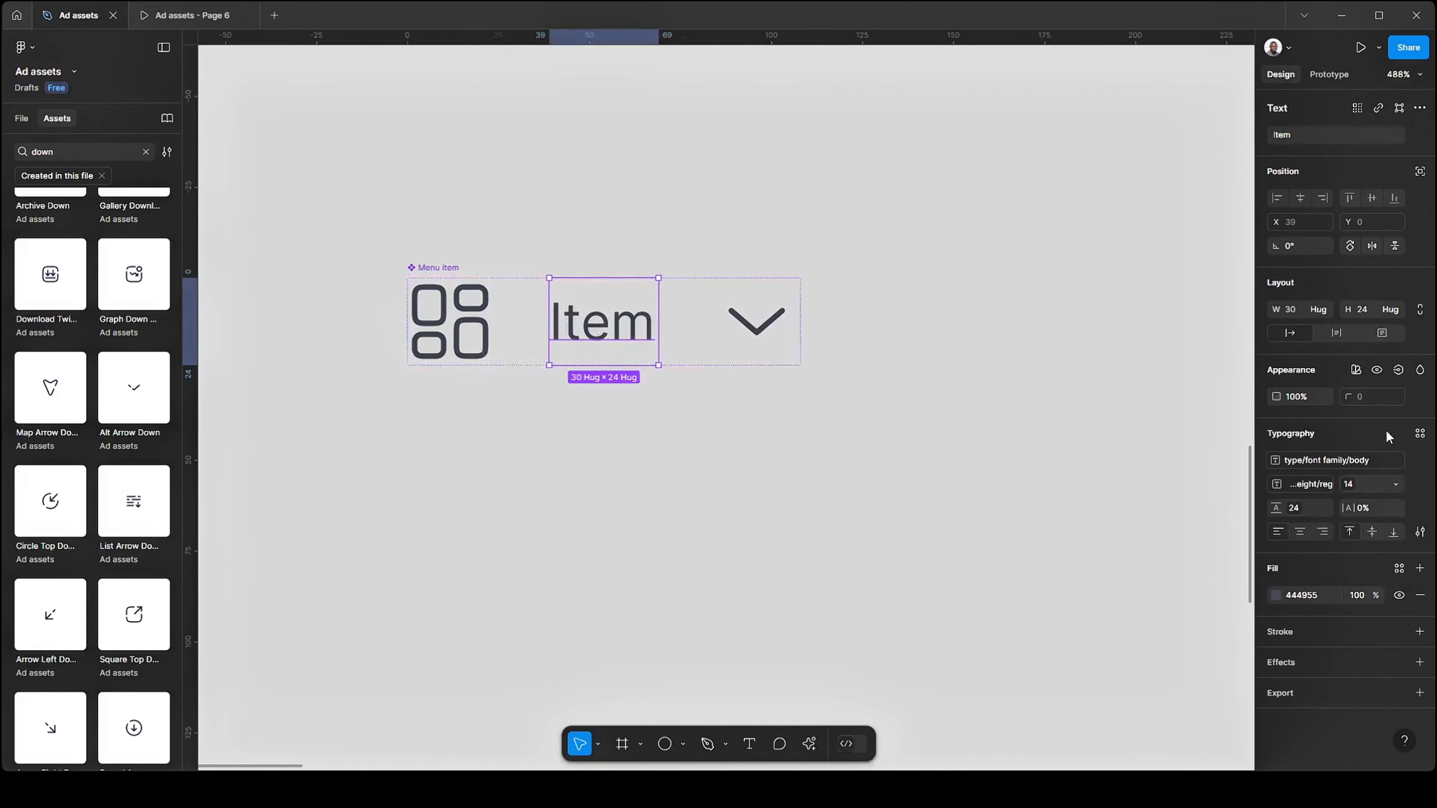
left_click(1419, 134)
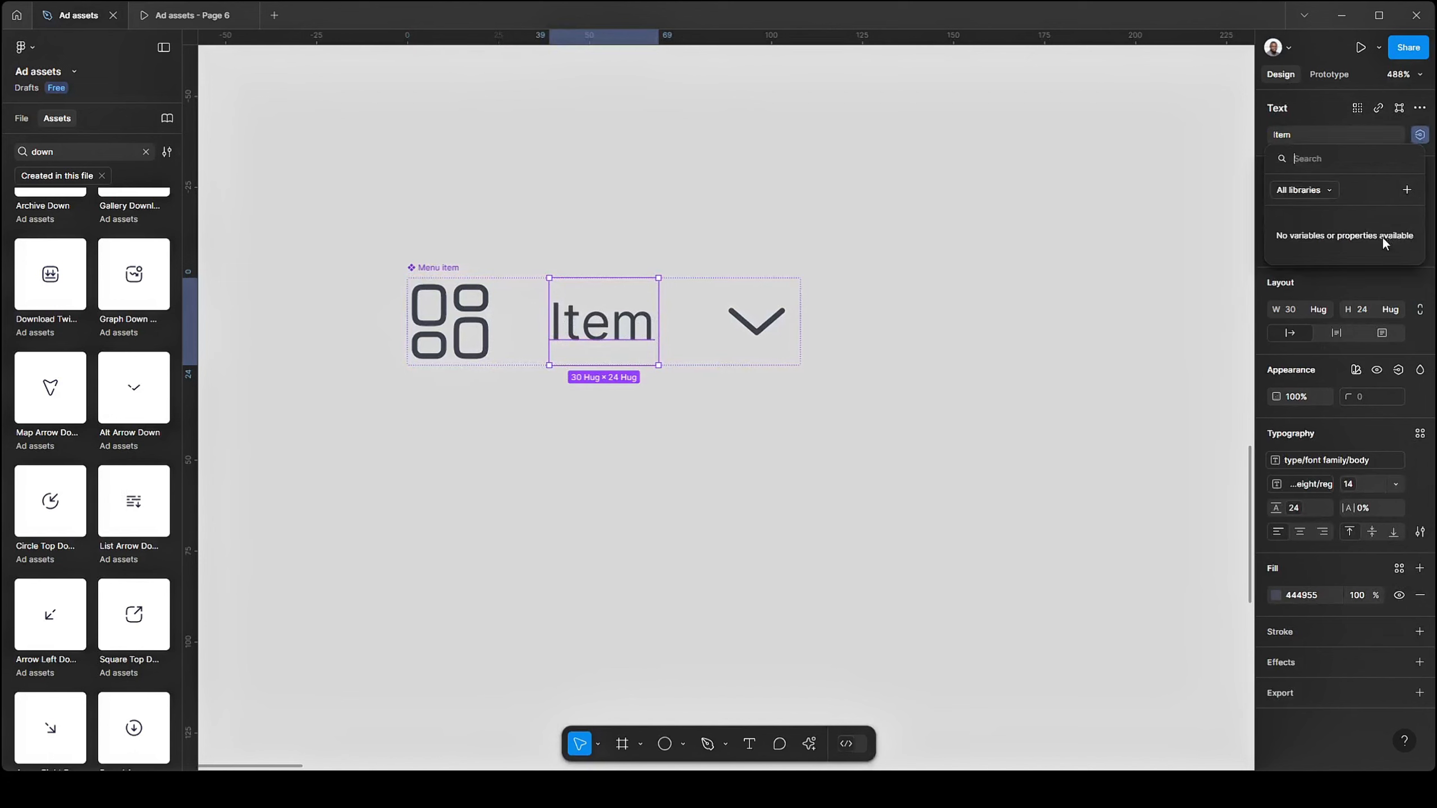
left_click(1408, 190)
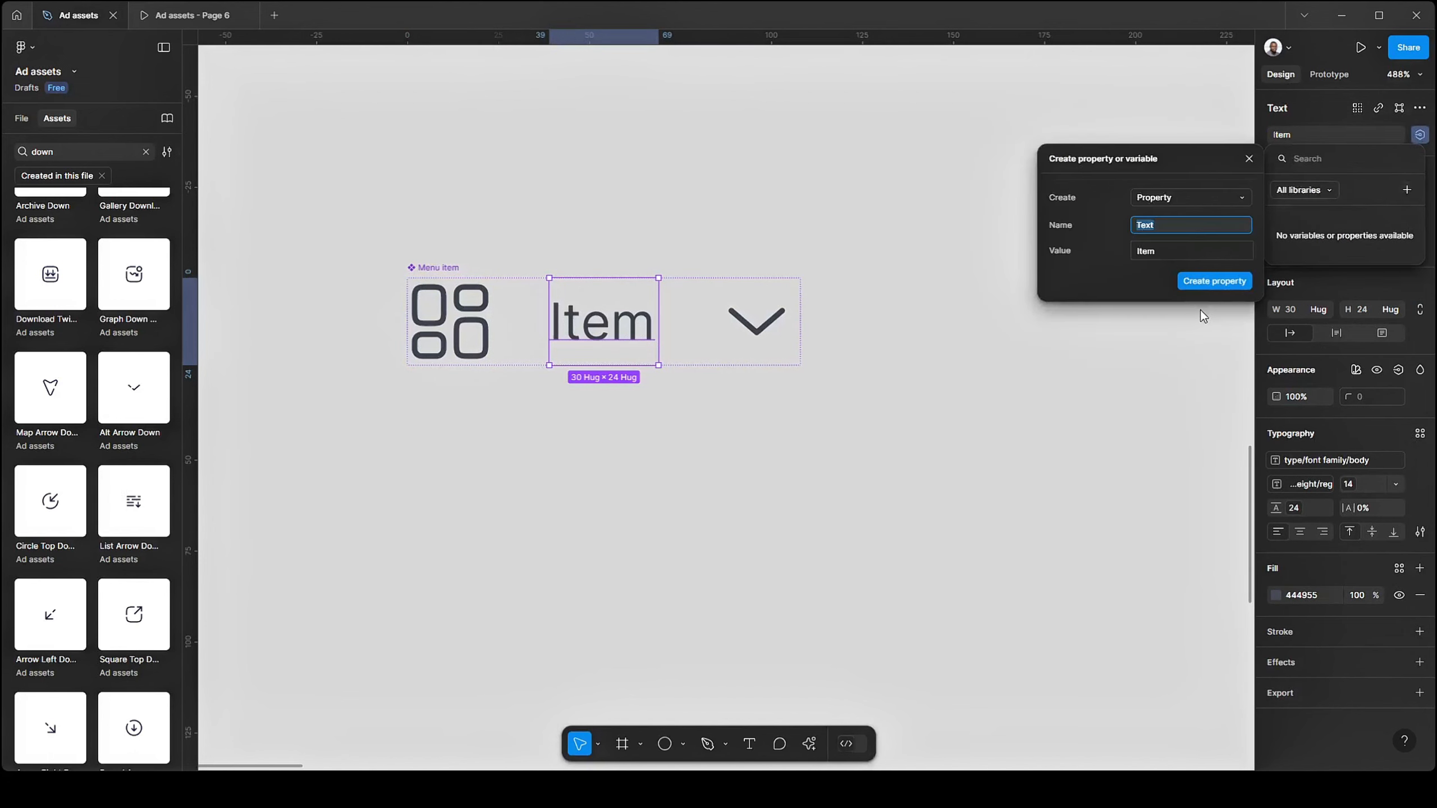
type("label")
key("Return")
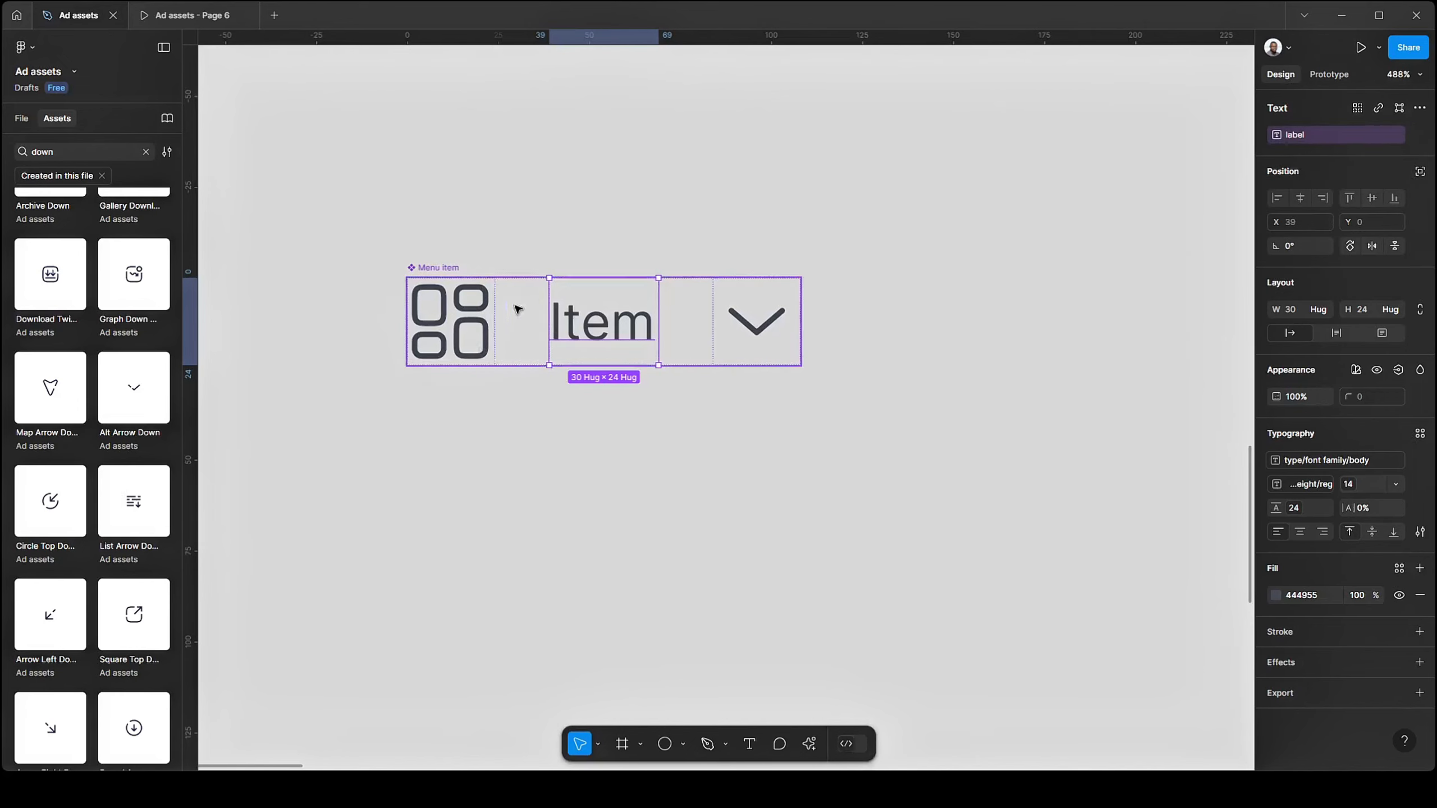
- Place an instance copy of the Menu item component below the original
left_click(437, 269)
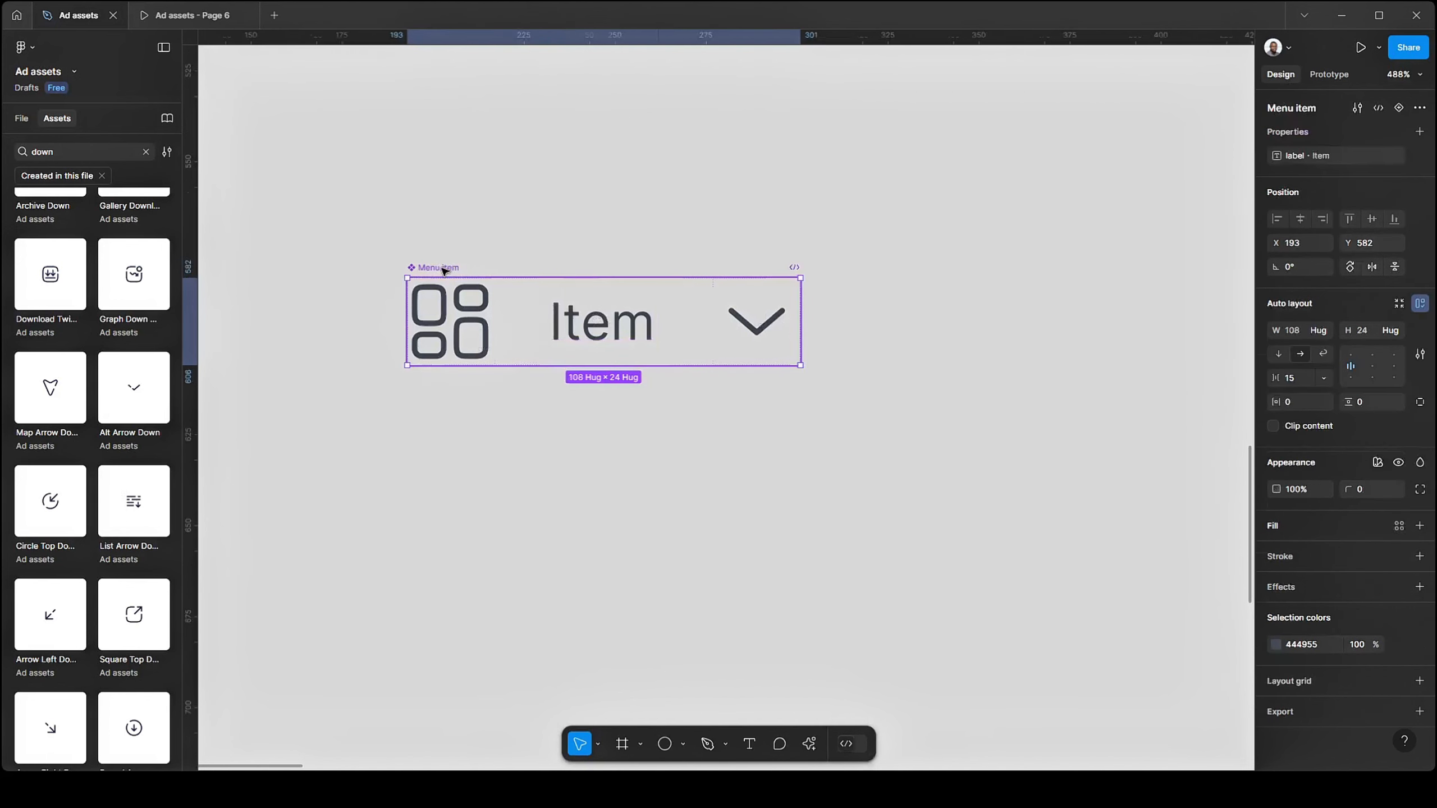
left_click_drag(433, 272, 446, 483)
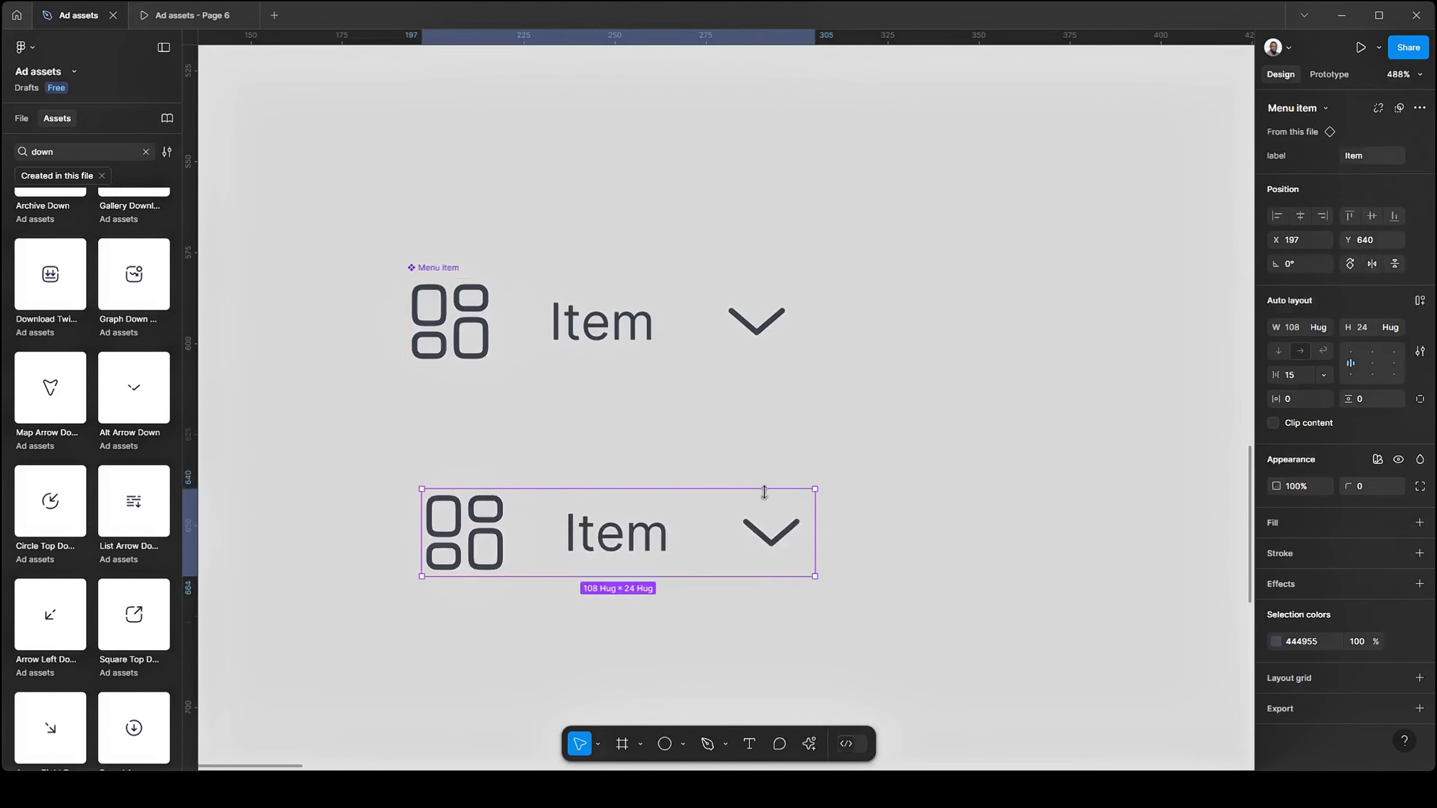
scroll(497, 321, "down", 1)
- Set the label property of the lower Menu item instance to home
left_click(442, 244)
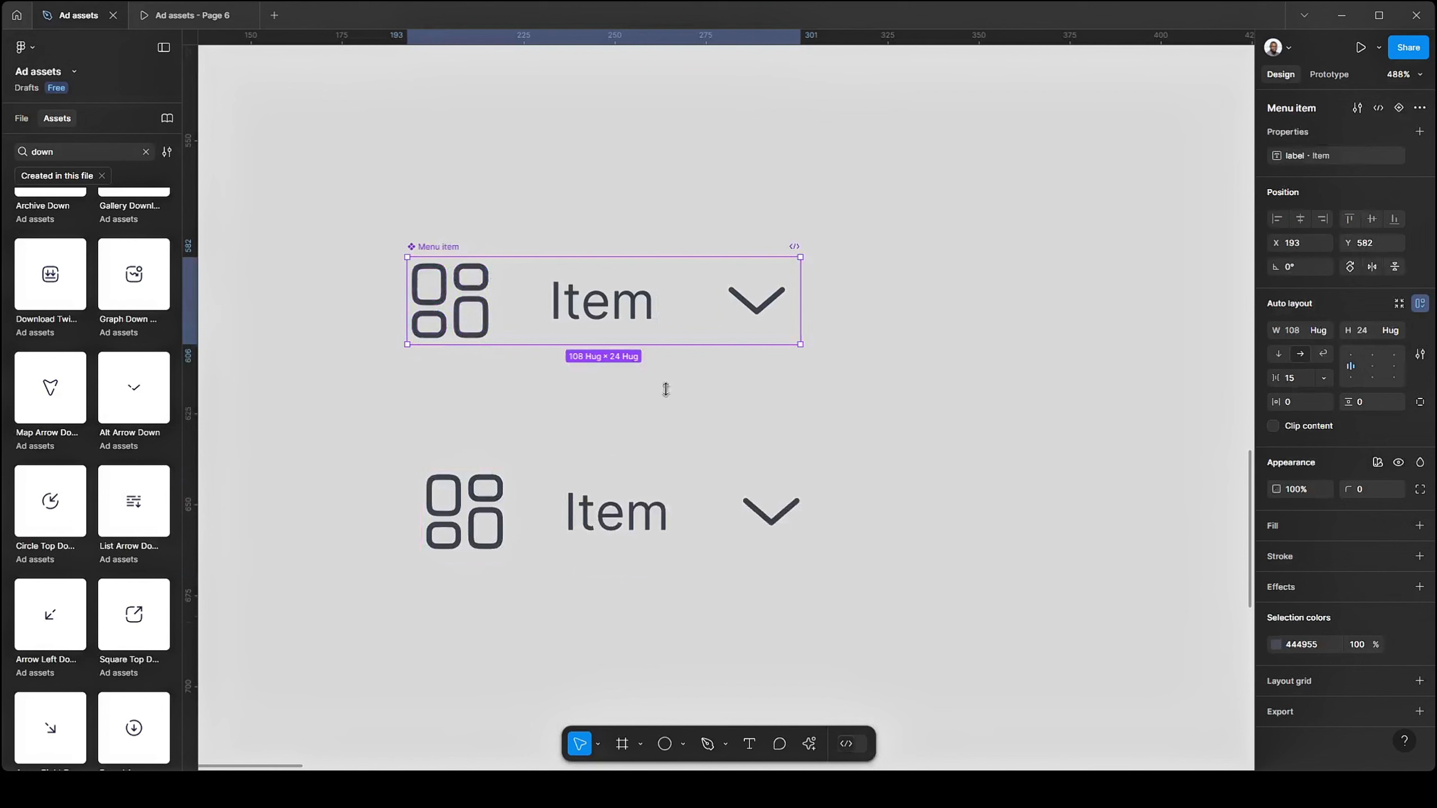
left_click(535, 506)
left_click(1365, 158)
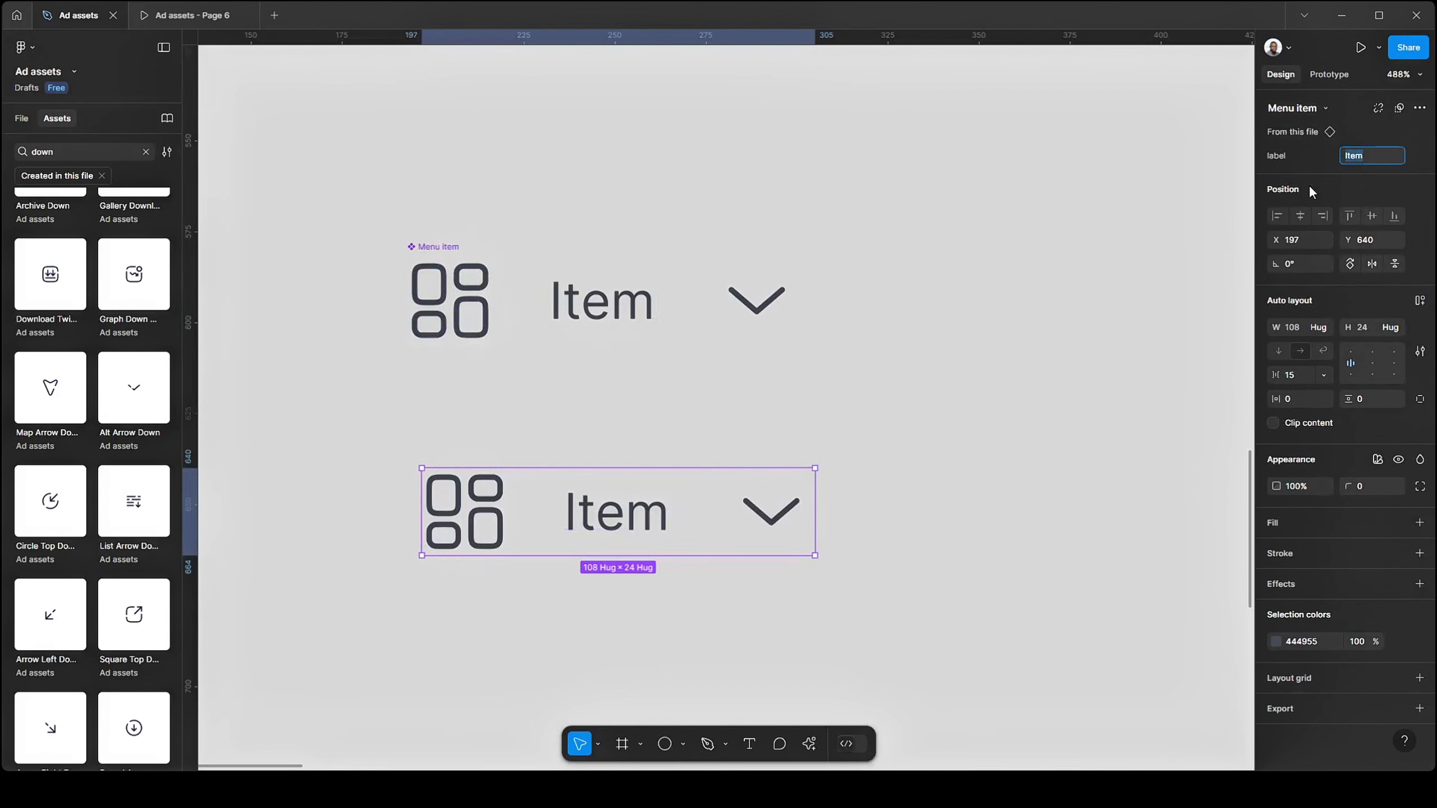
type("honmeme")
key("Return")
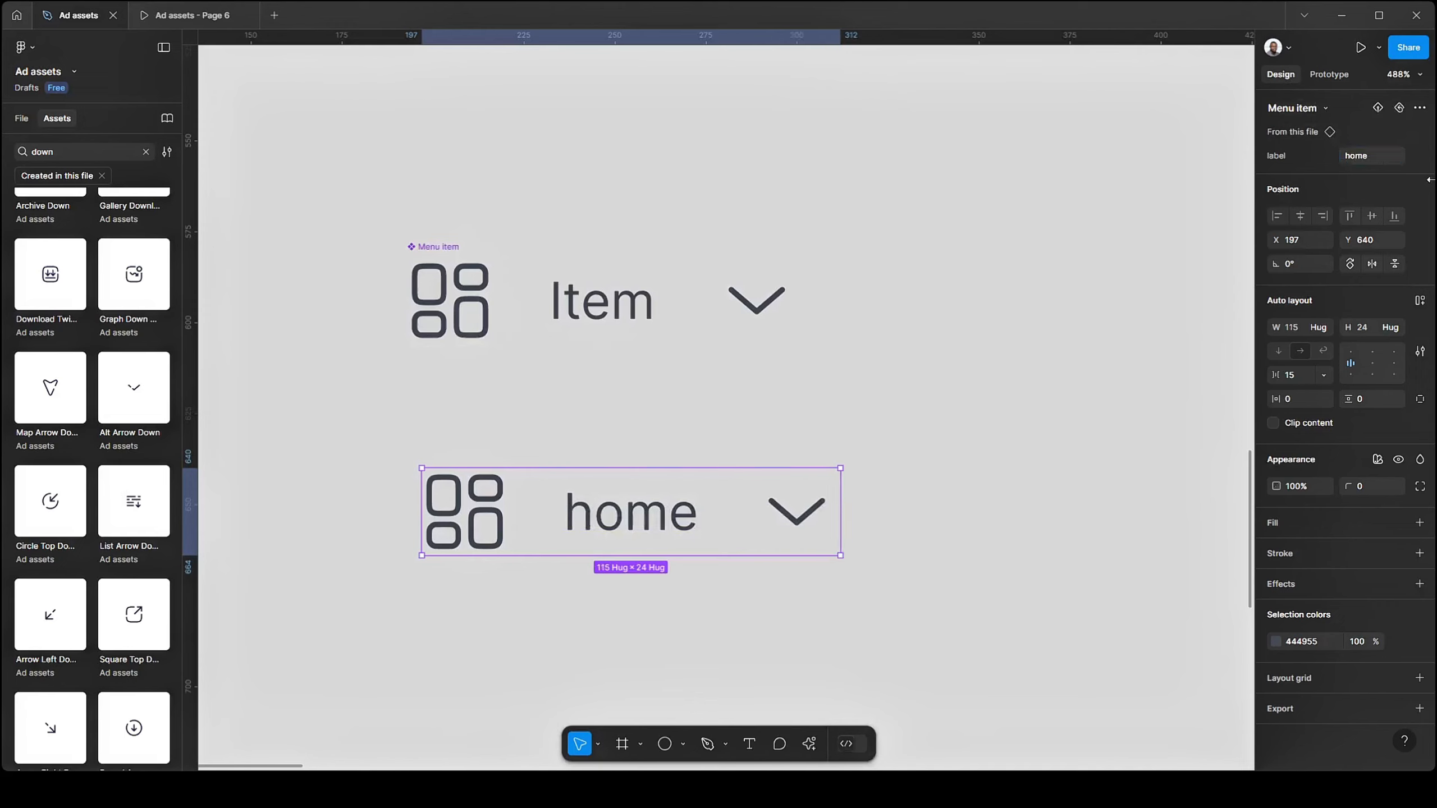
- Select the Widget 5 icon inside the main Menu item component and open its visibility property options
left_click(549, 322)
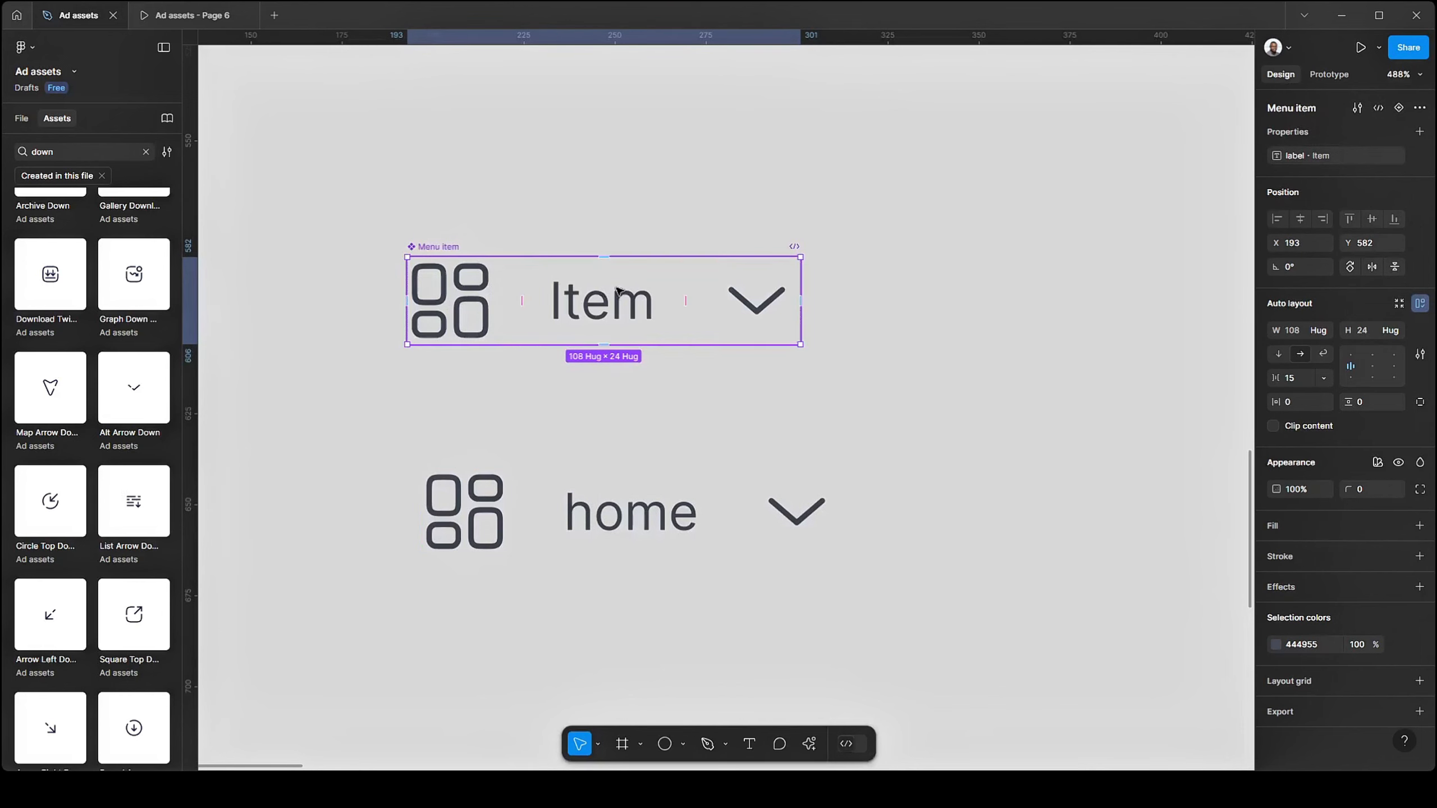
double_click(441, 302)
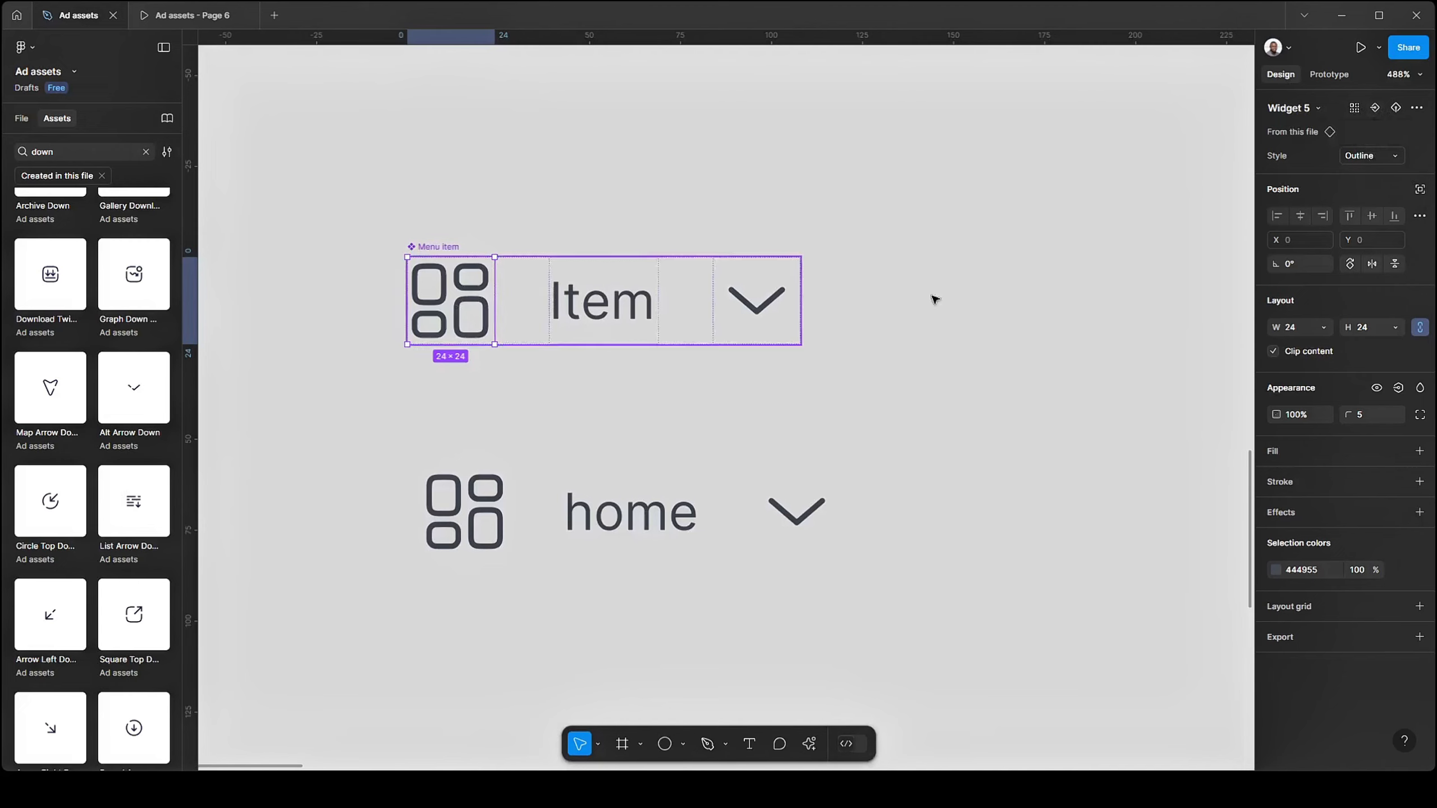
left_click(1398, 389)
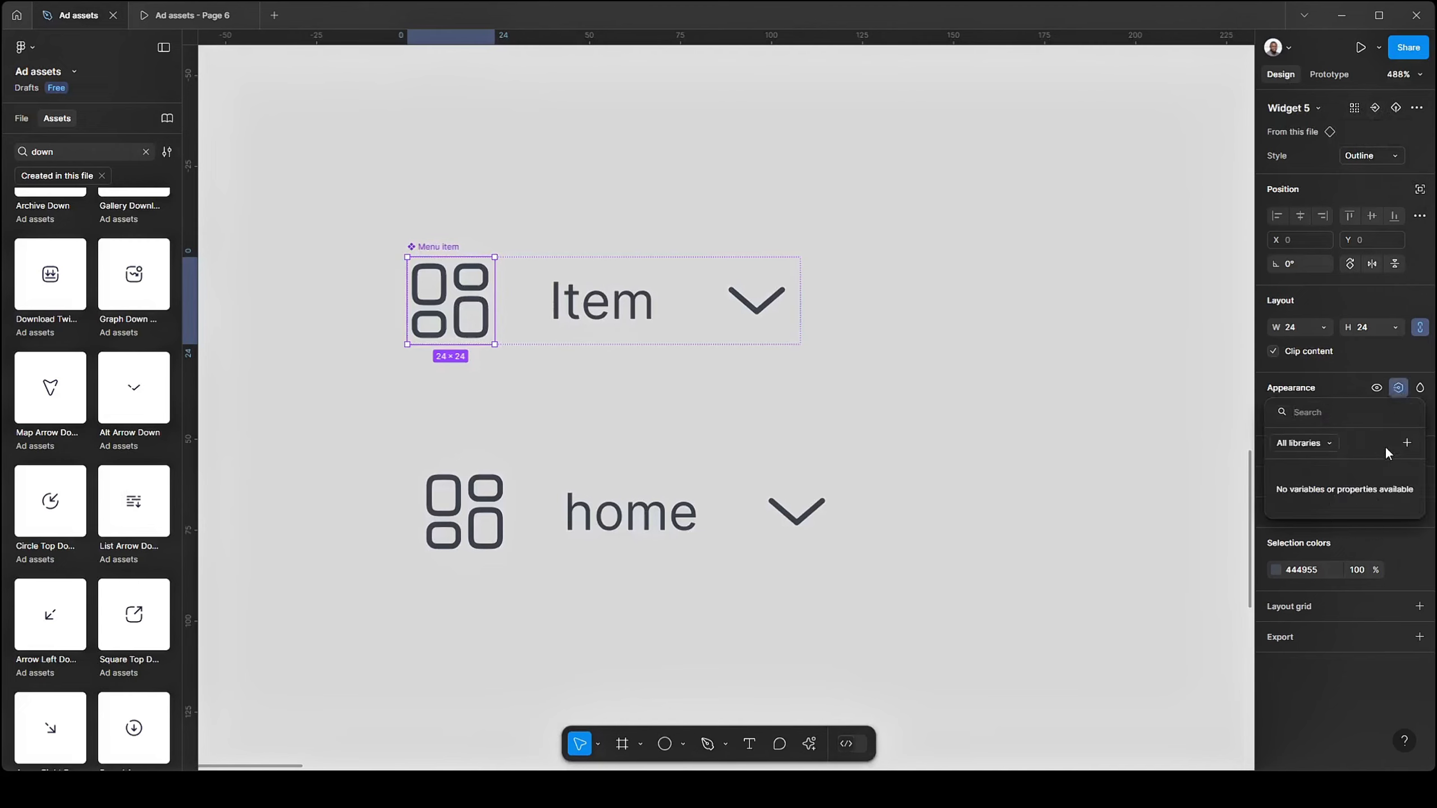
- Try a boolean visibility property named icon on the Widget 5 icon, and undo it
left_click(1407, 443)
type("ico")
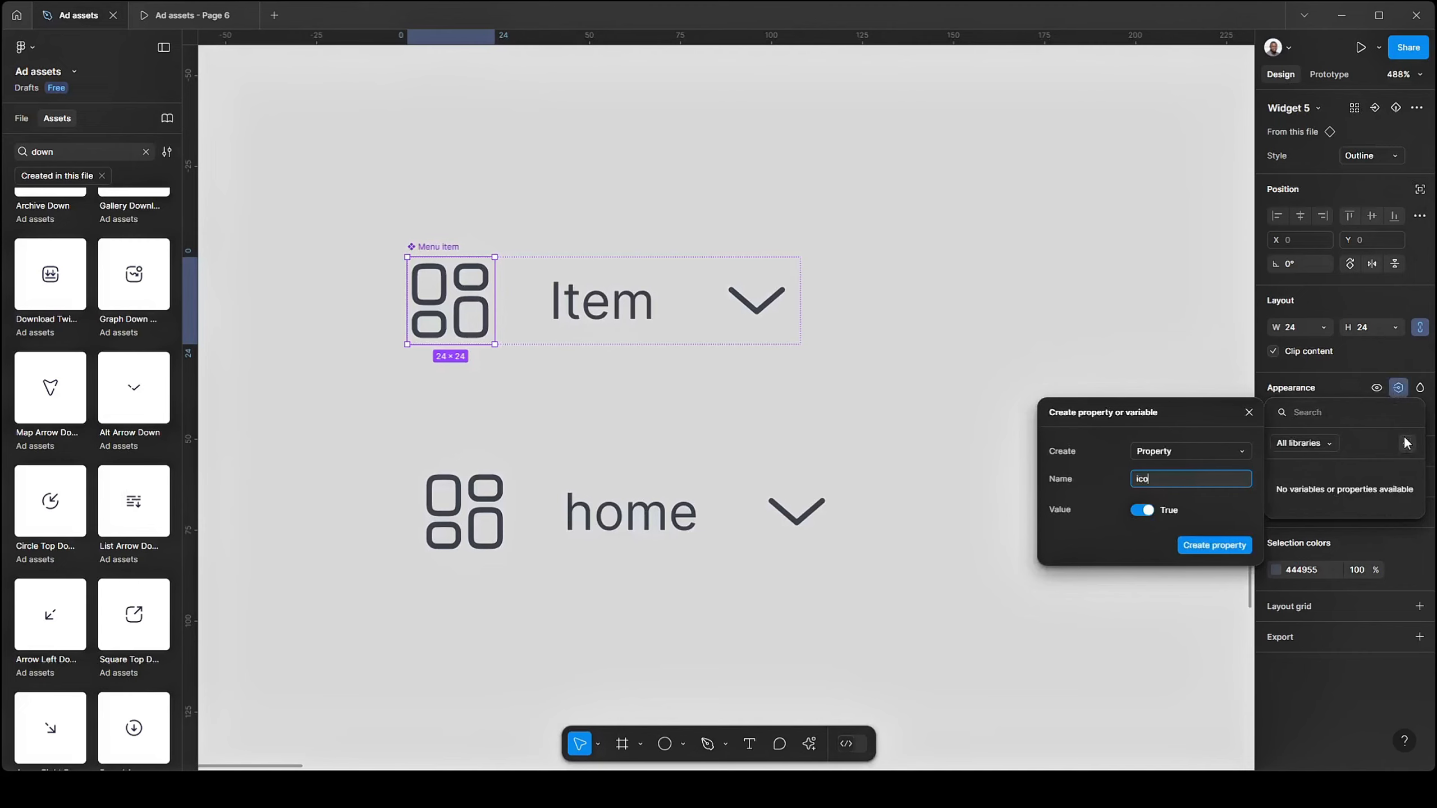
type("n")
key("Return")
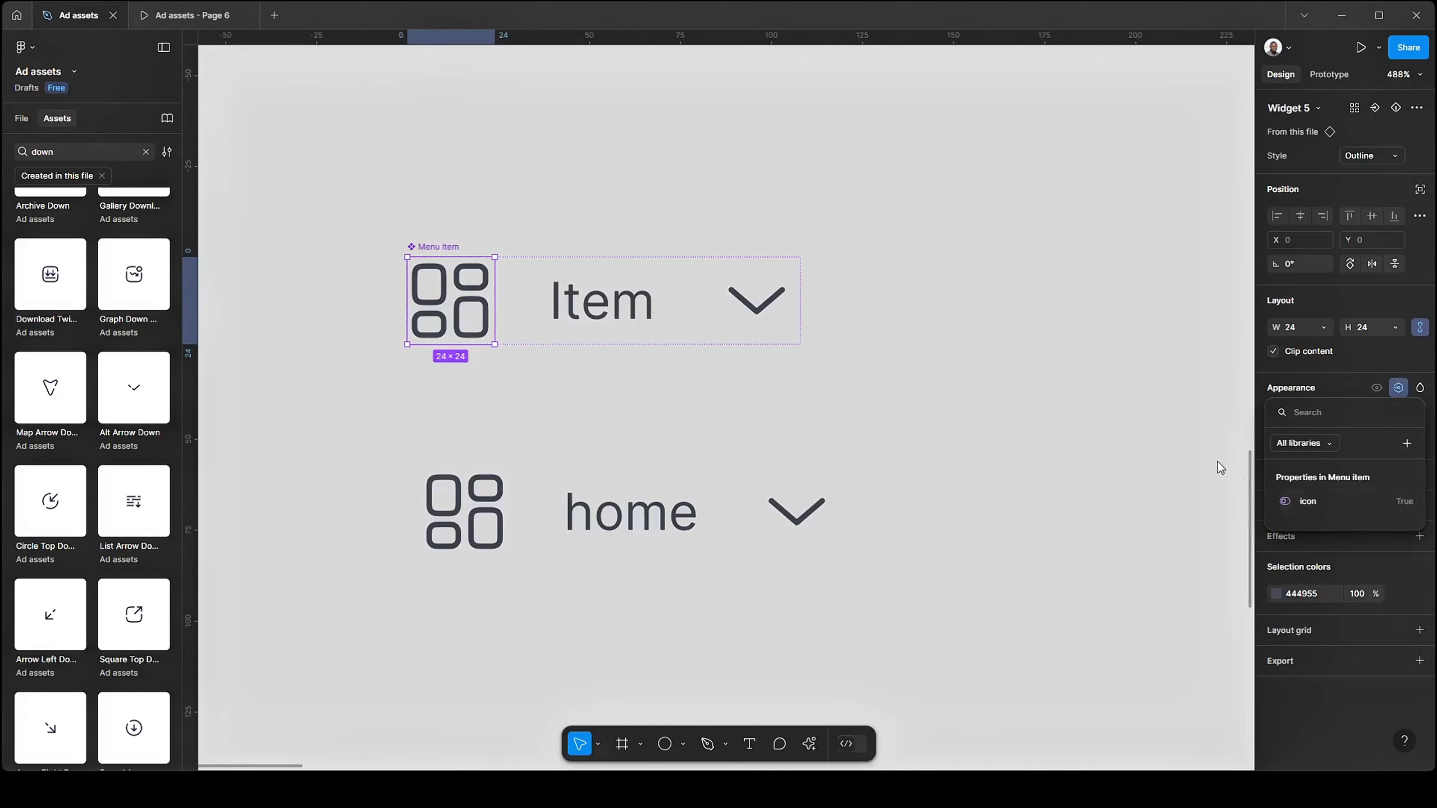
key("ctrl+z")
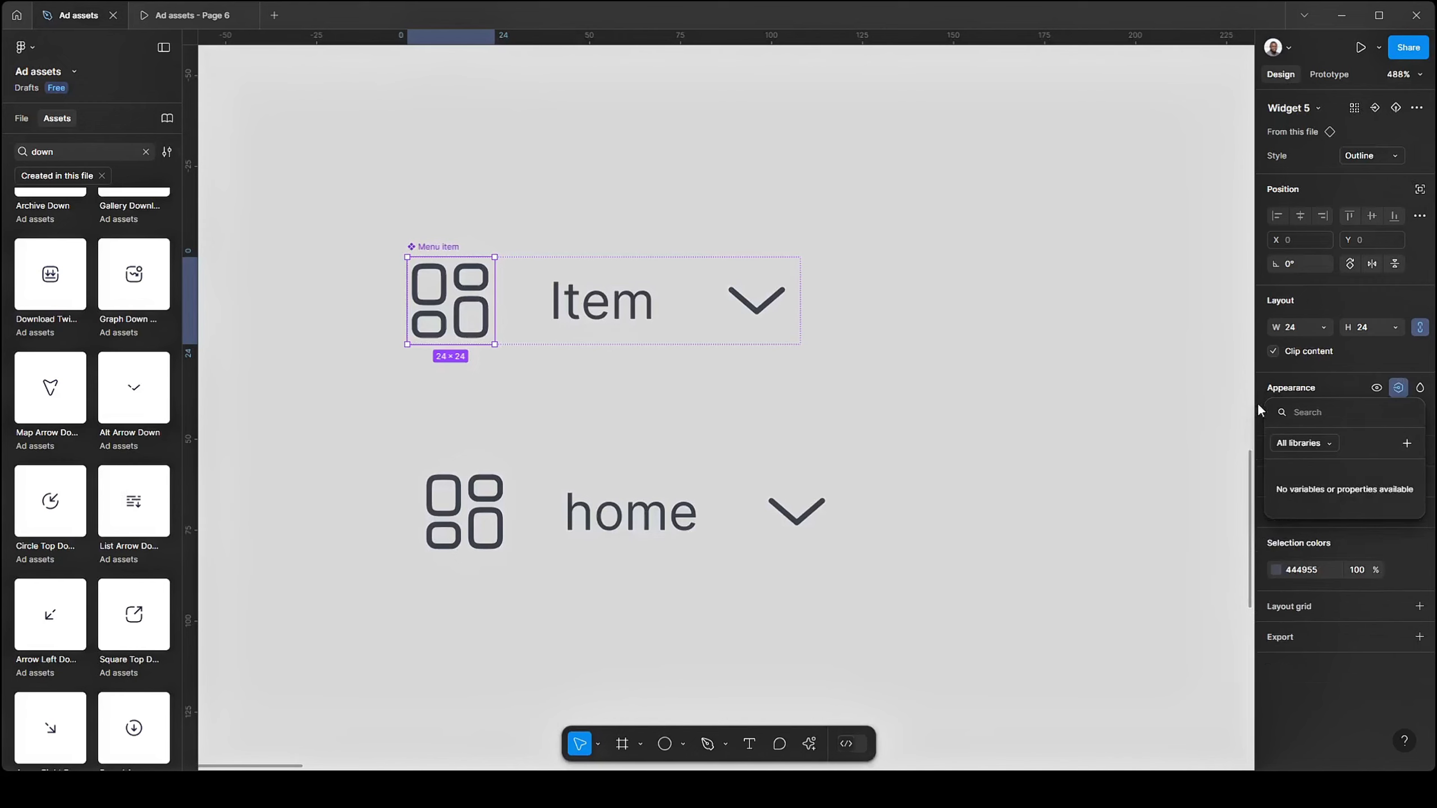
- Create a boolean property named left icon with the value True for the Widget 5 icon's visibility
left_click(1407, 444)
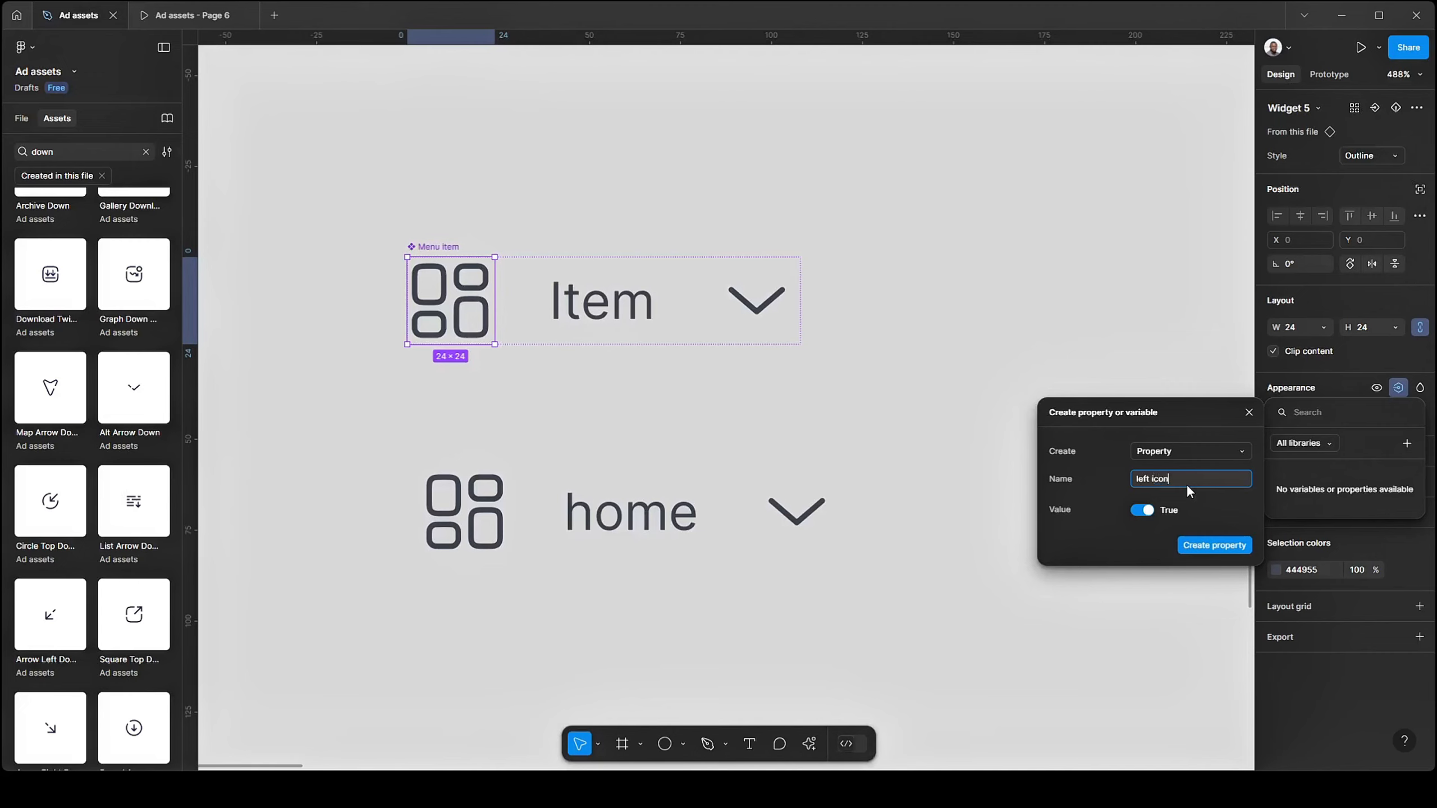
left_click(1189, 545)
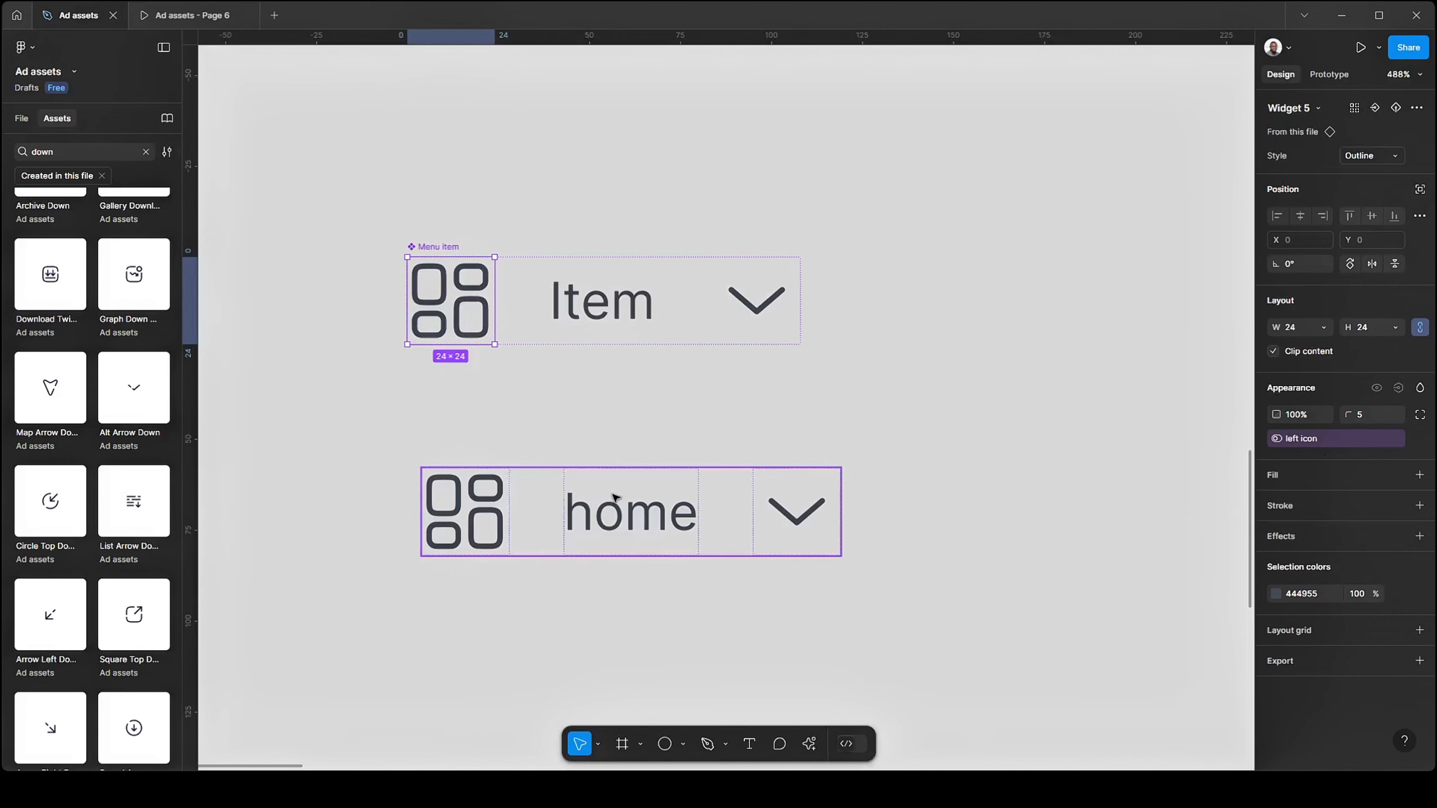
- Test the left icon property on the home instance by switching it off and back on
left_click(588, 503)
left_click(1353, 180)
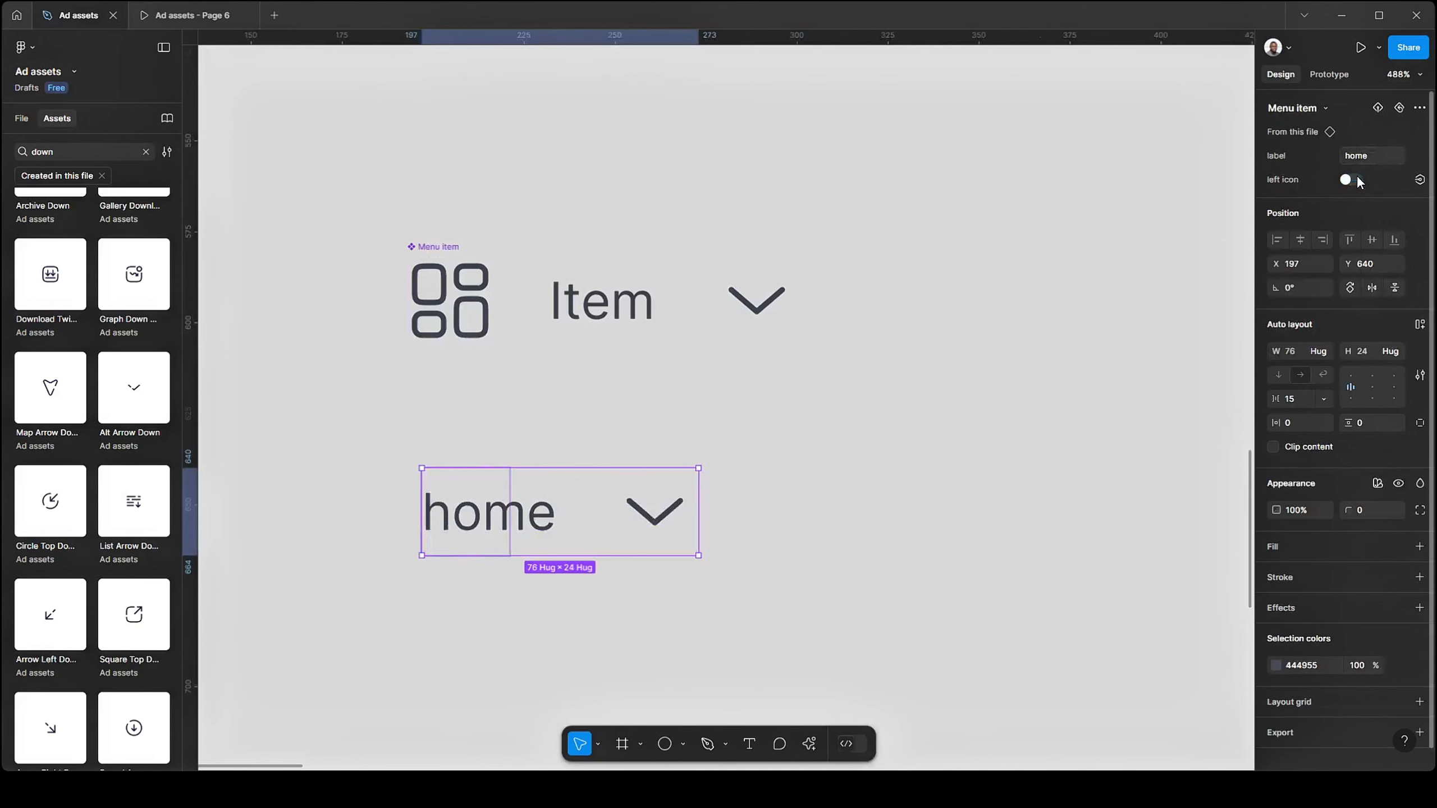
left_click(1353, 179)
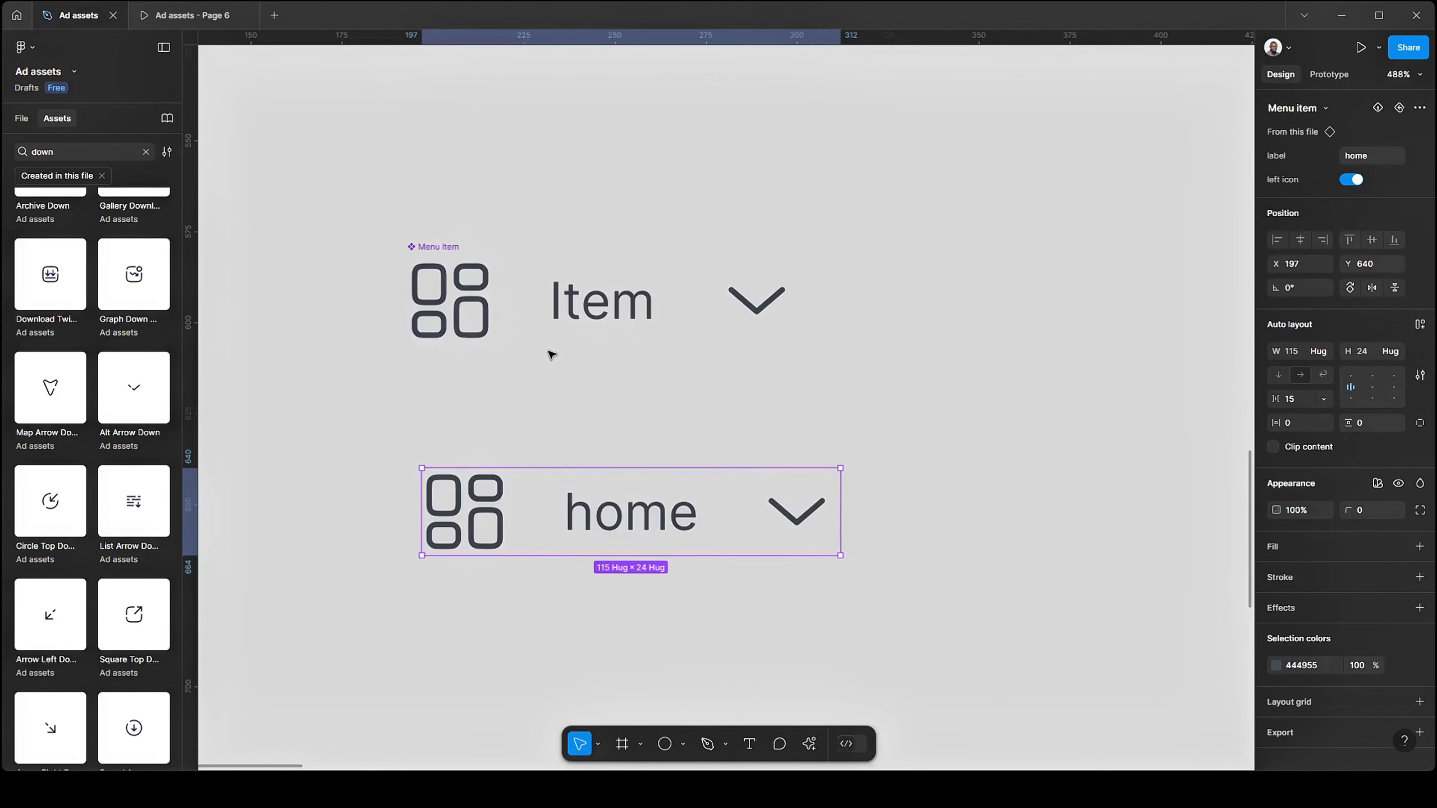
- Create an instance swap property named "🔄 left icon" for the component's left icon, with Widget 5 as its value
left_click(567, 301)
left_click(444, 283)
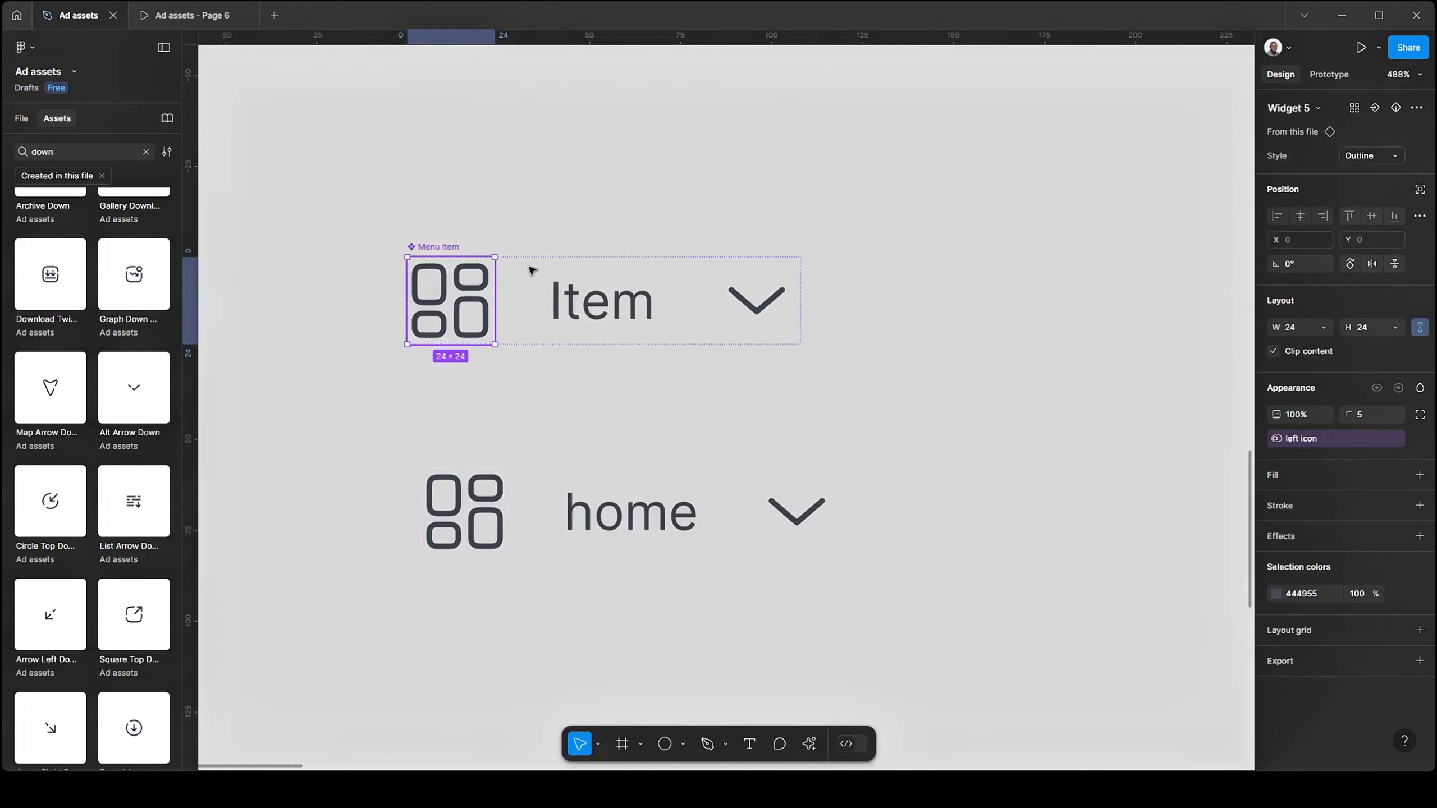
left_click(1376, 106)
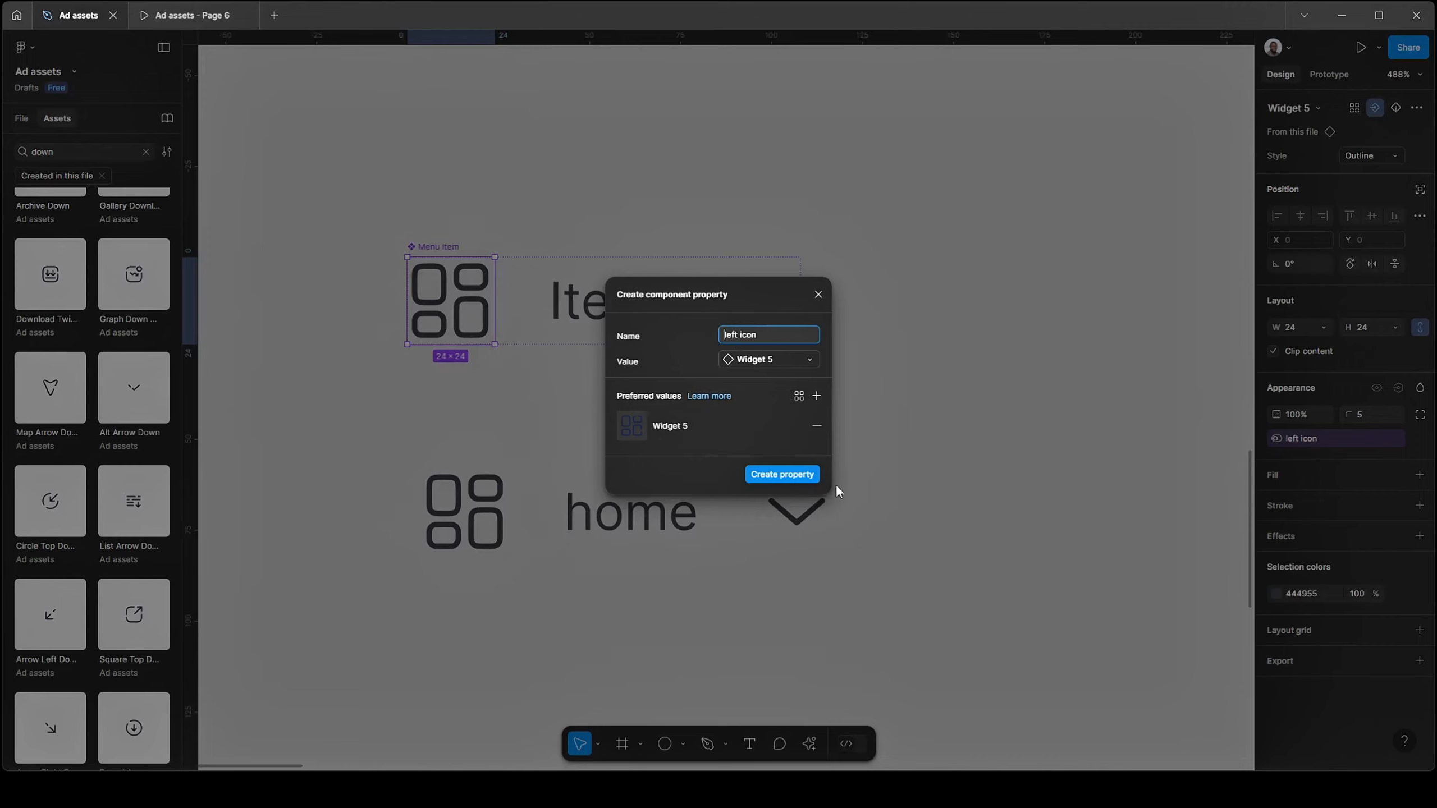
type("🔄")
left_click(781, 473)
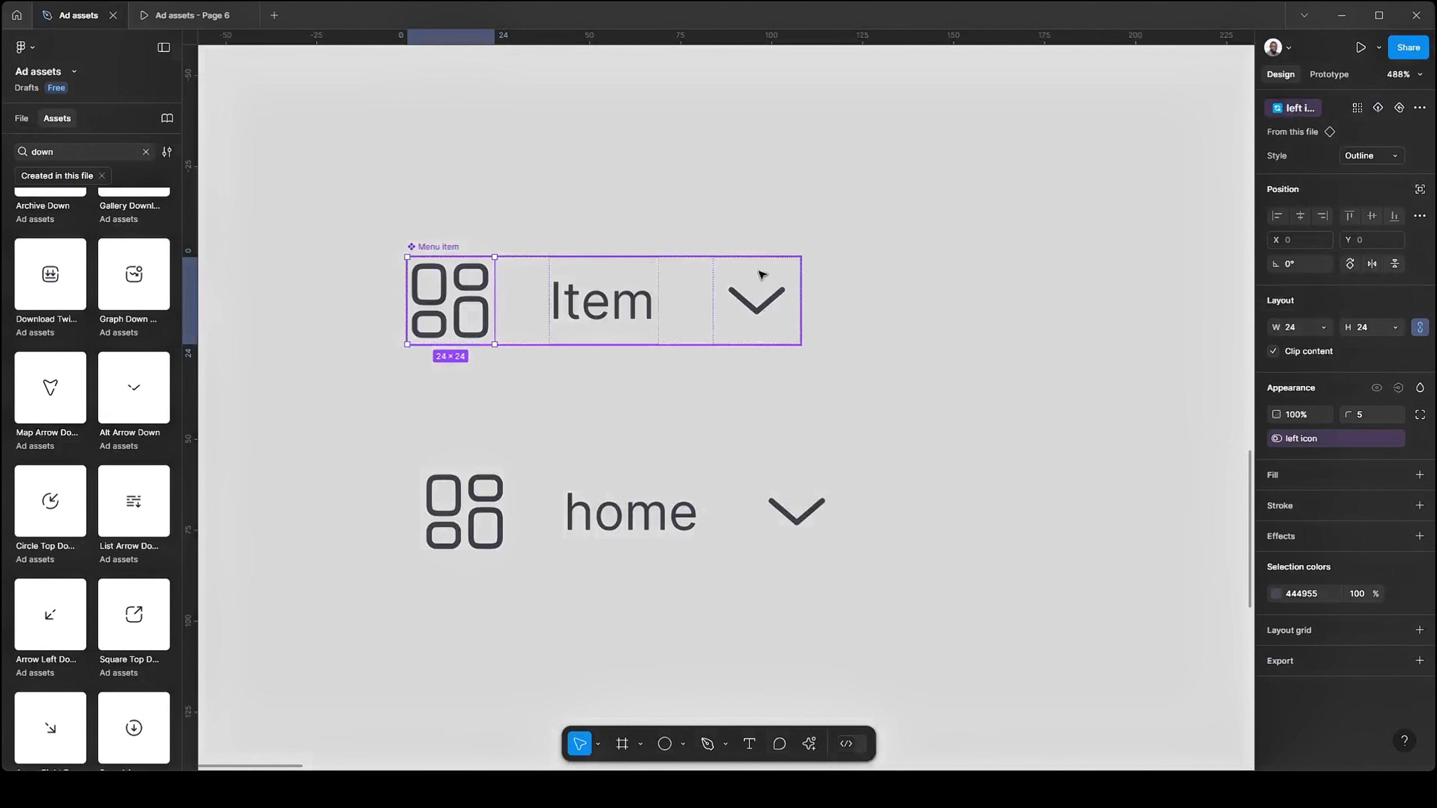
- Try swapping the home instance's left icon for the three horizontal sliders icon, and undo the swap
left_click(673, 450)
left_click(607, 490)
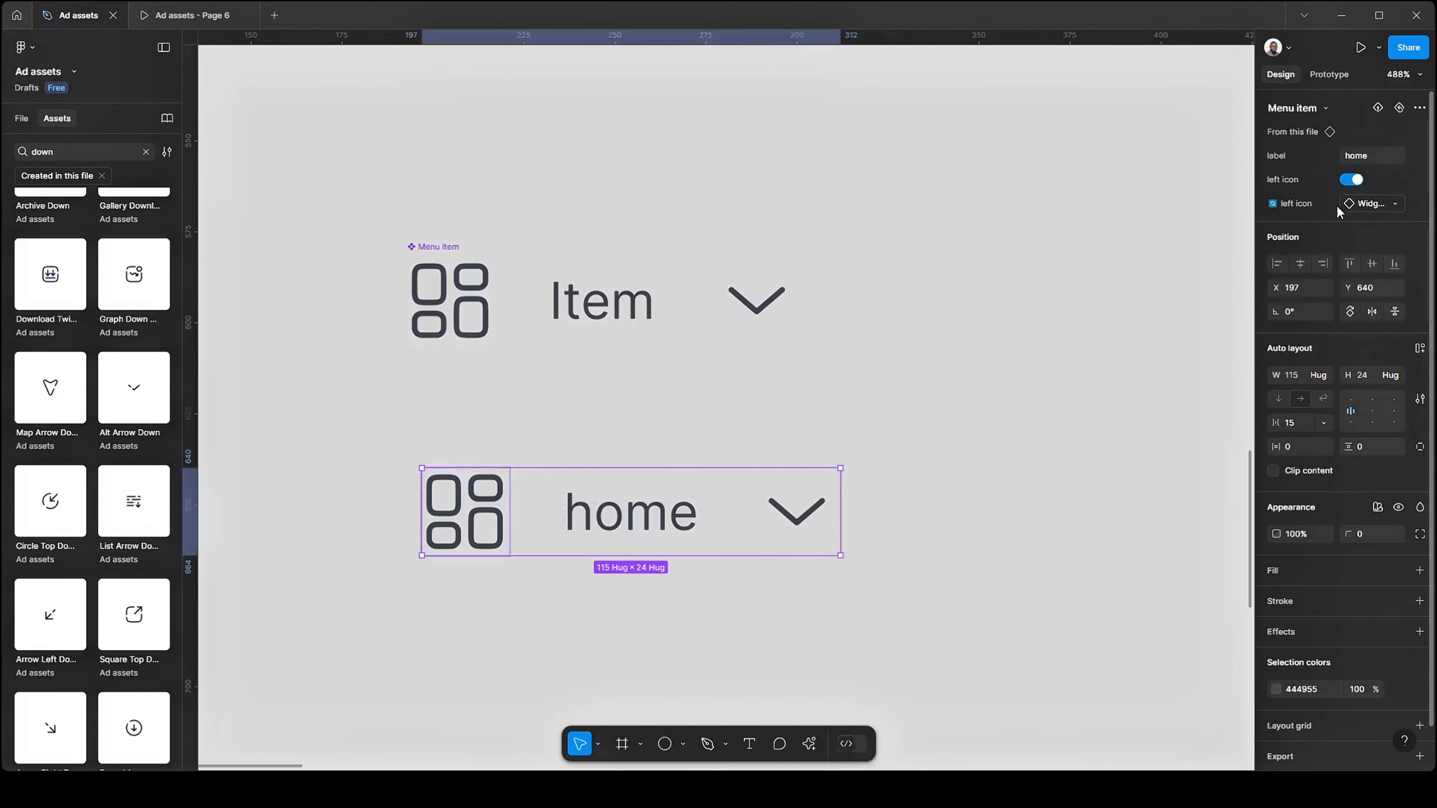
left_click(1355, 204)
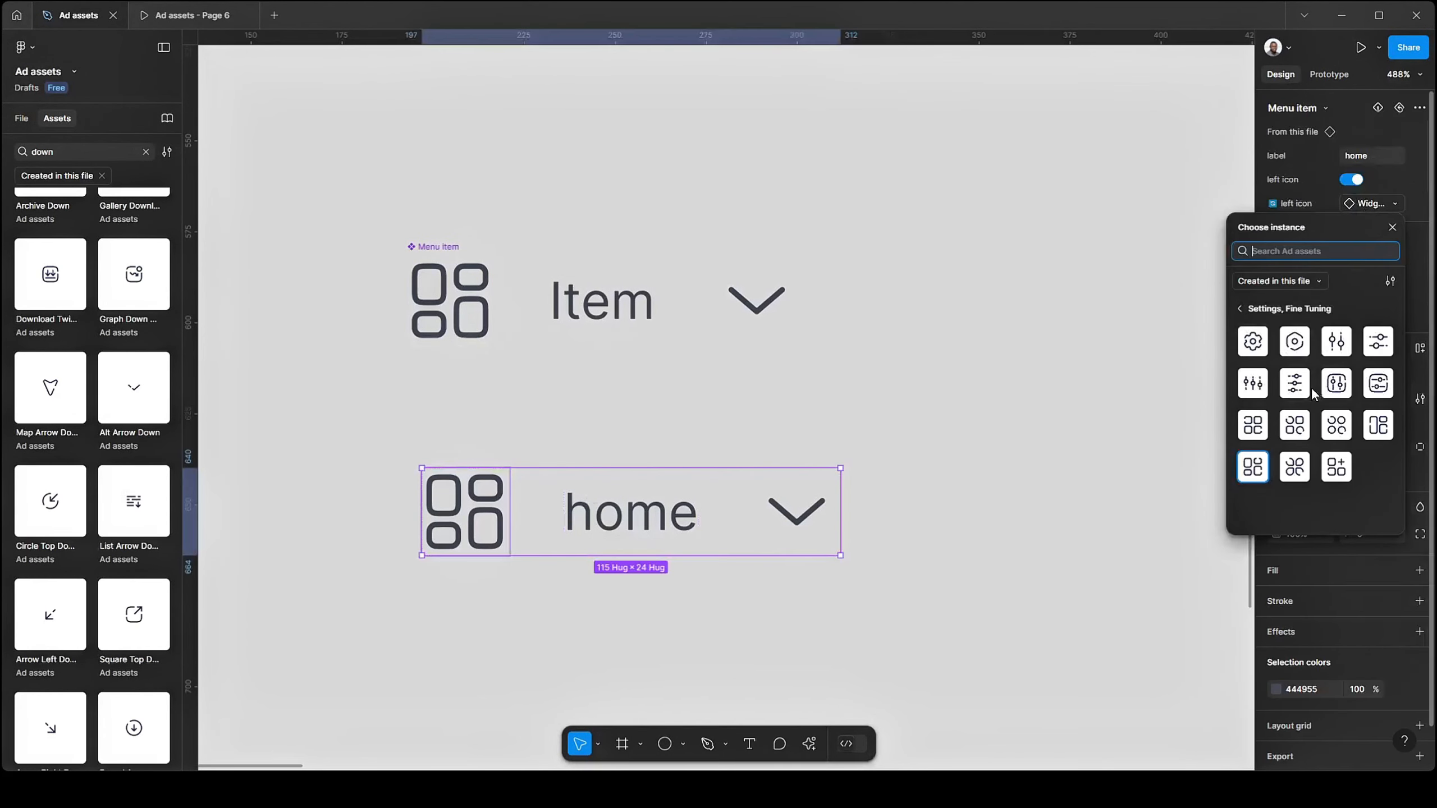
left_click(1294, 383)
left_click(956, 526)
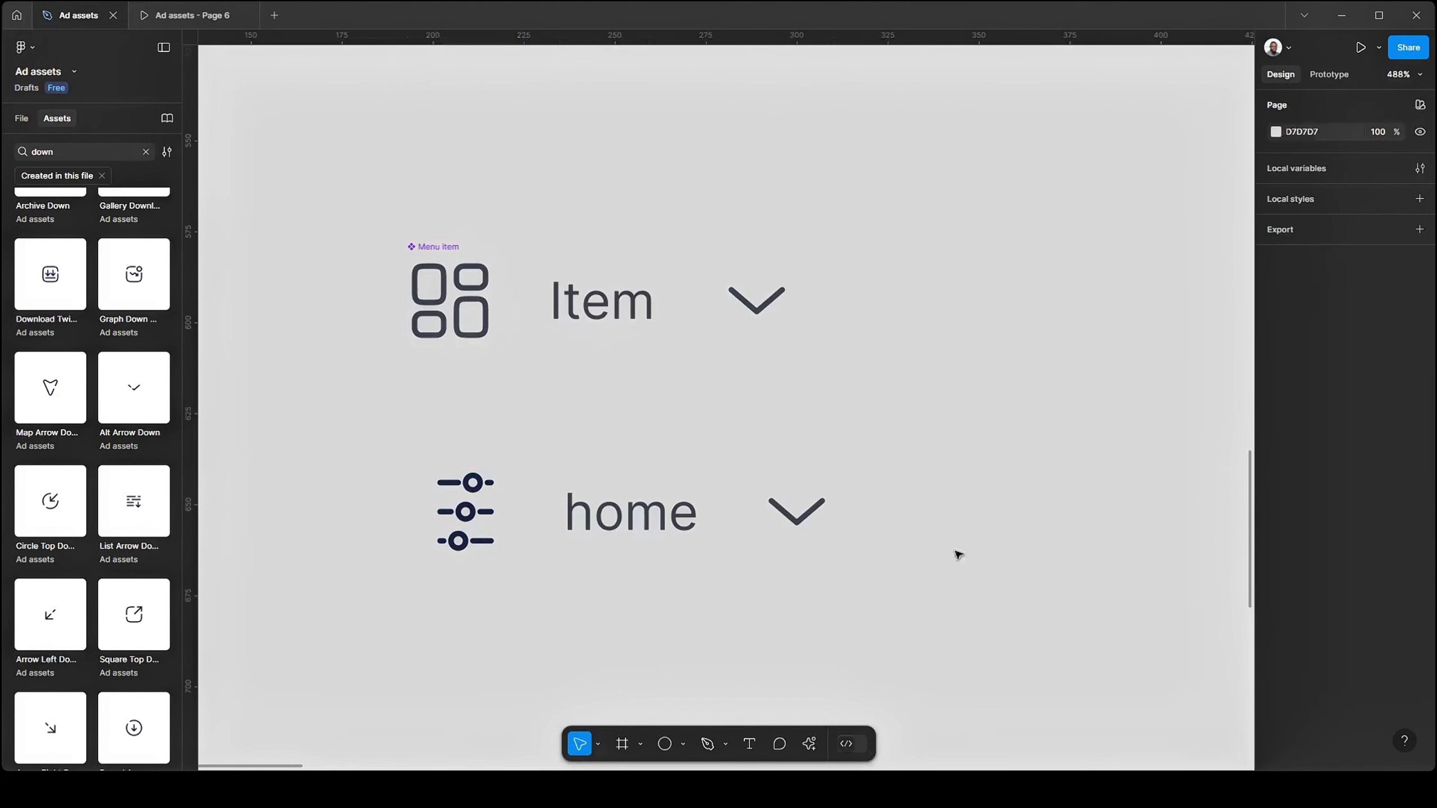
left_click(706, 550)
key("ctrl+z")
left_click(630, 406)
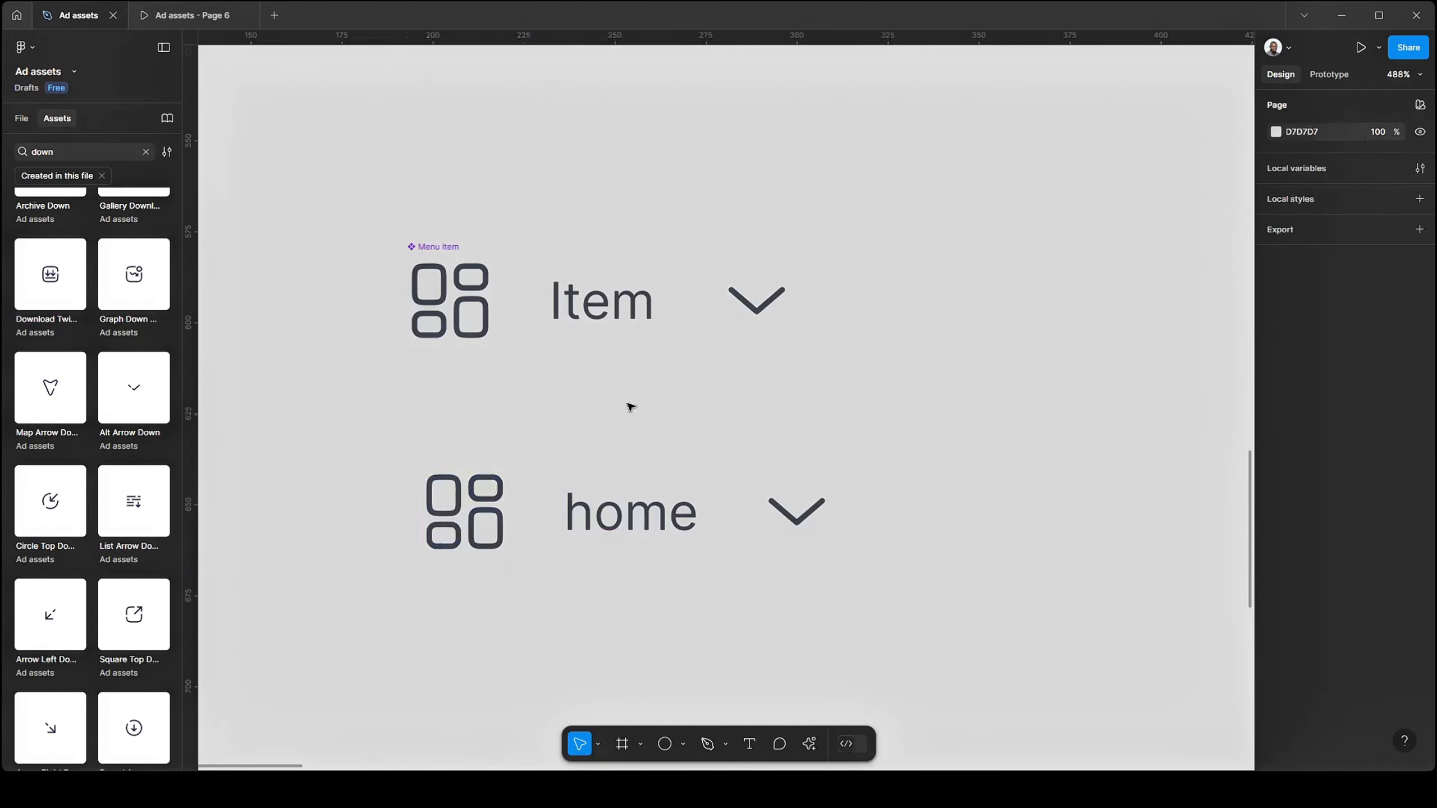
- Create a boolean property named right icon with the value True for the Alt Arrow Down icon's visibility in the main component
left_click(656, 324)
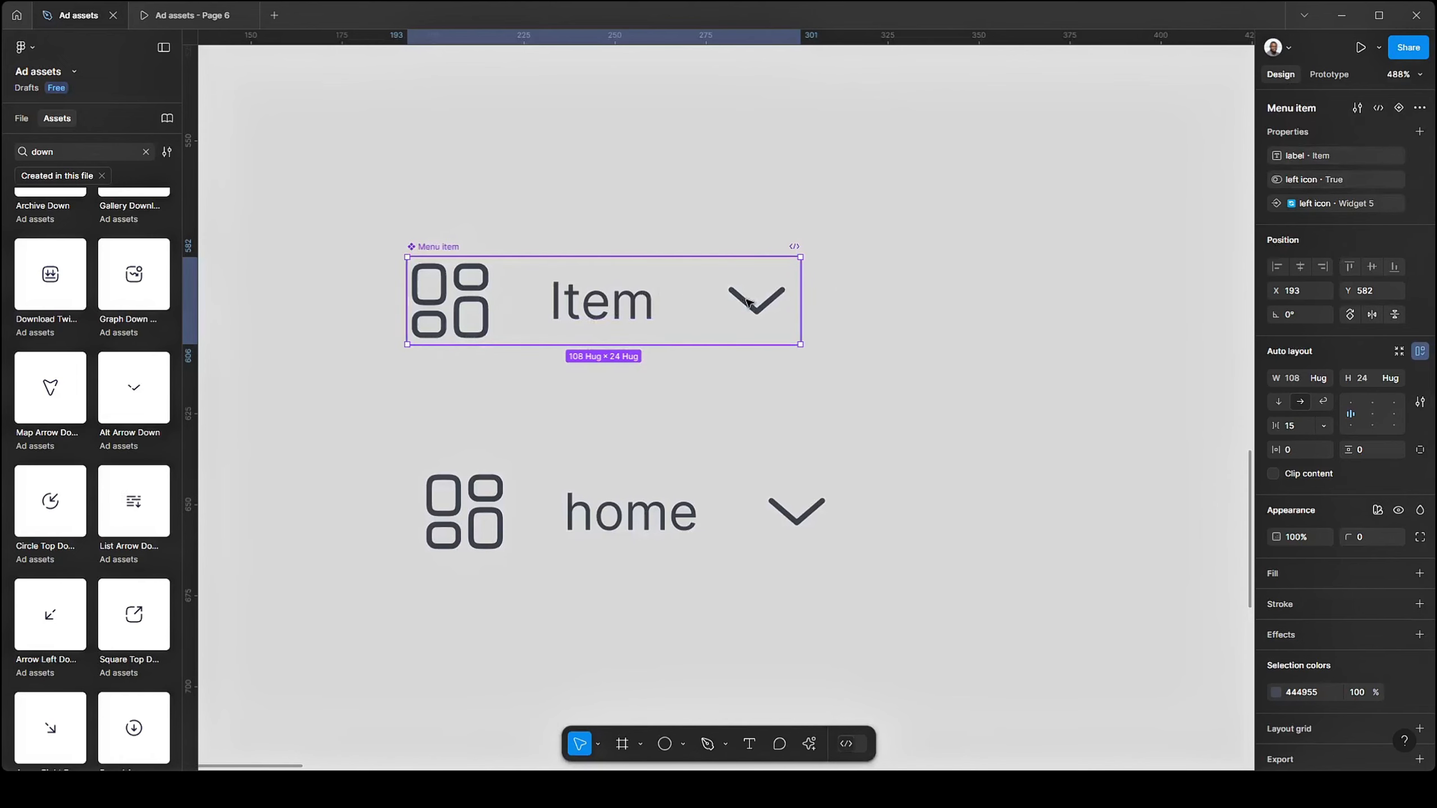
left_click(748, 304)
left_click(481, 300)
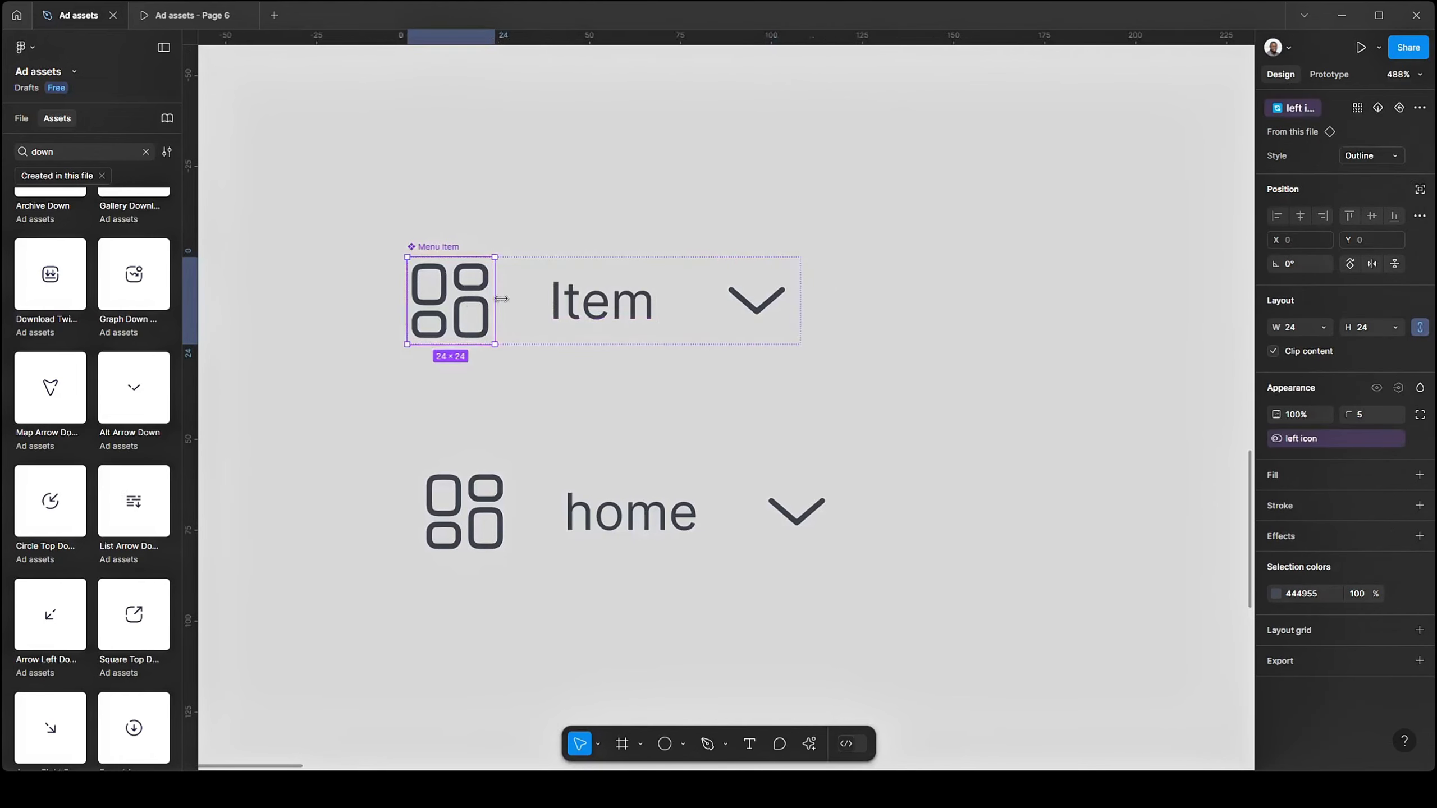
left_click(763, 305)
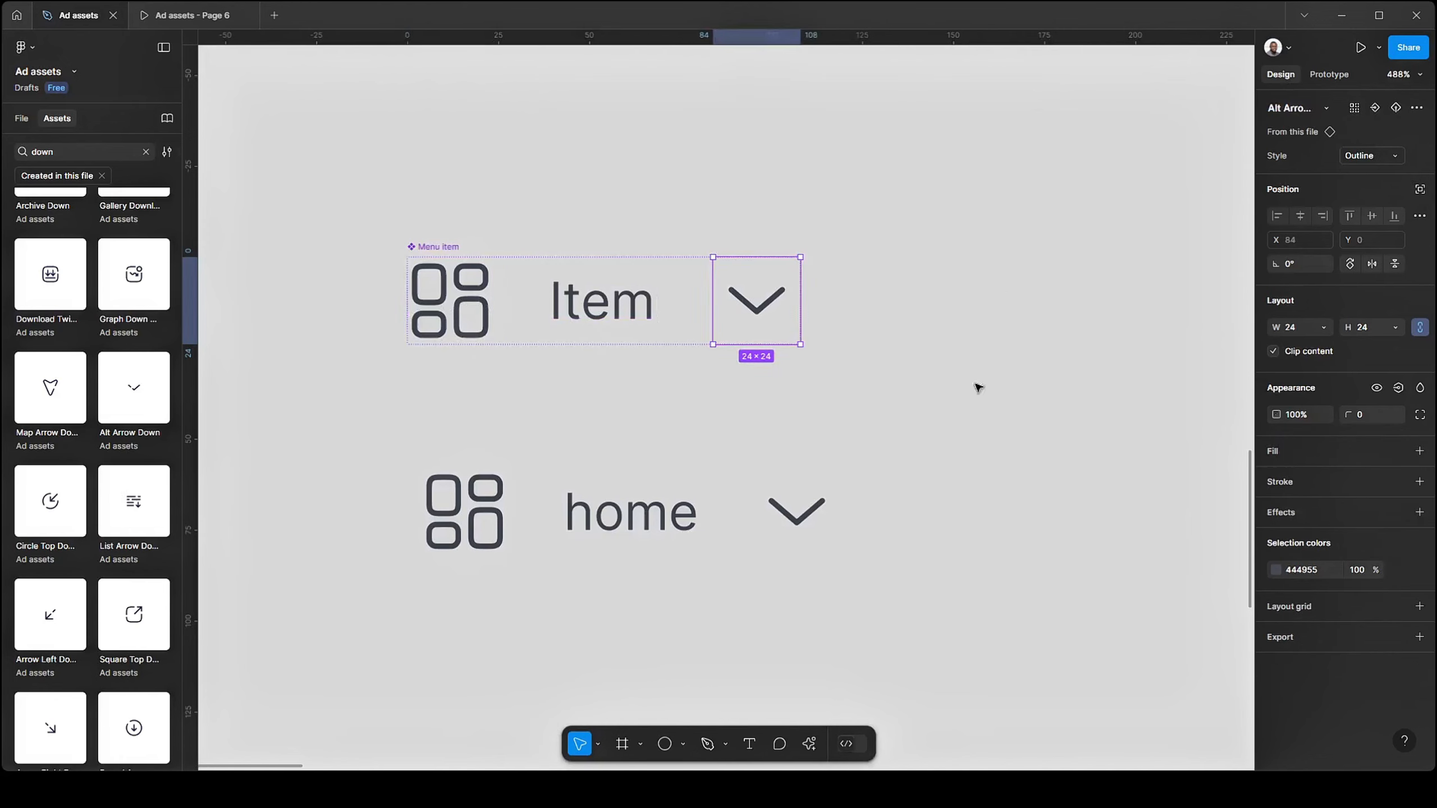
left_click(1398, 388)
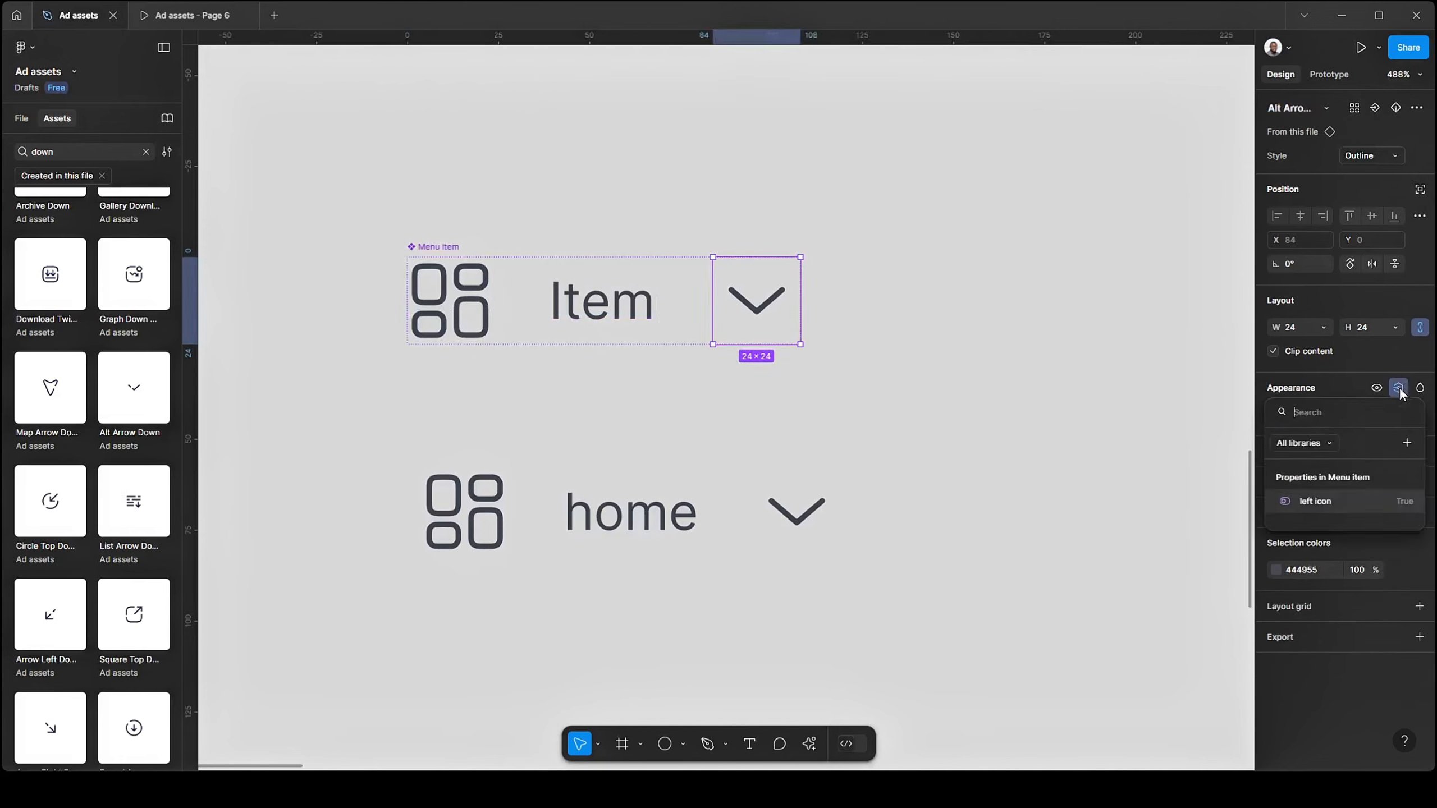
left_click(1408, 443)
type("right icon")
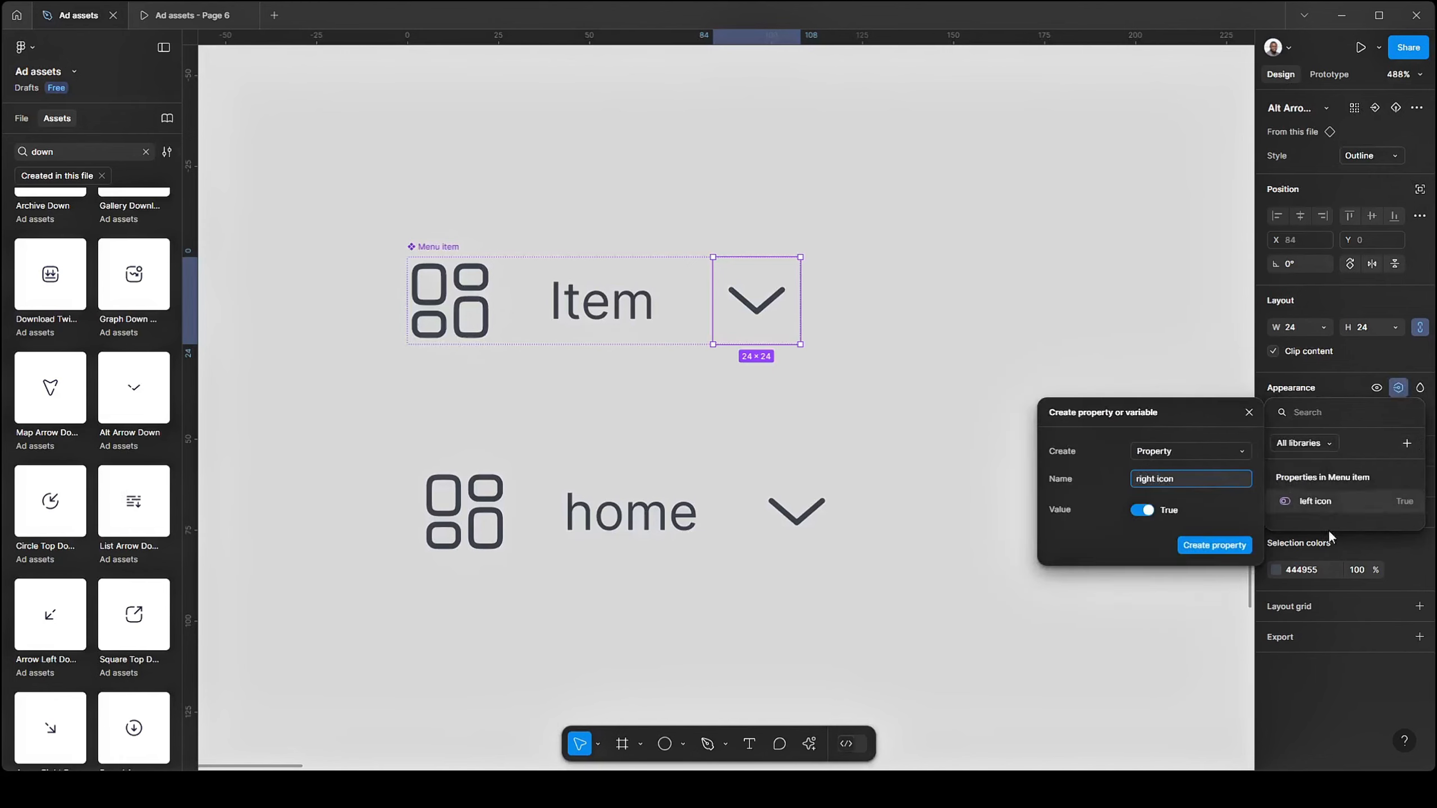
left_click(1211, 546)
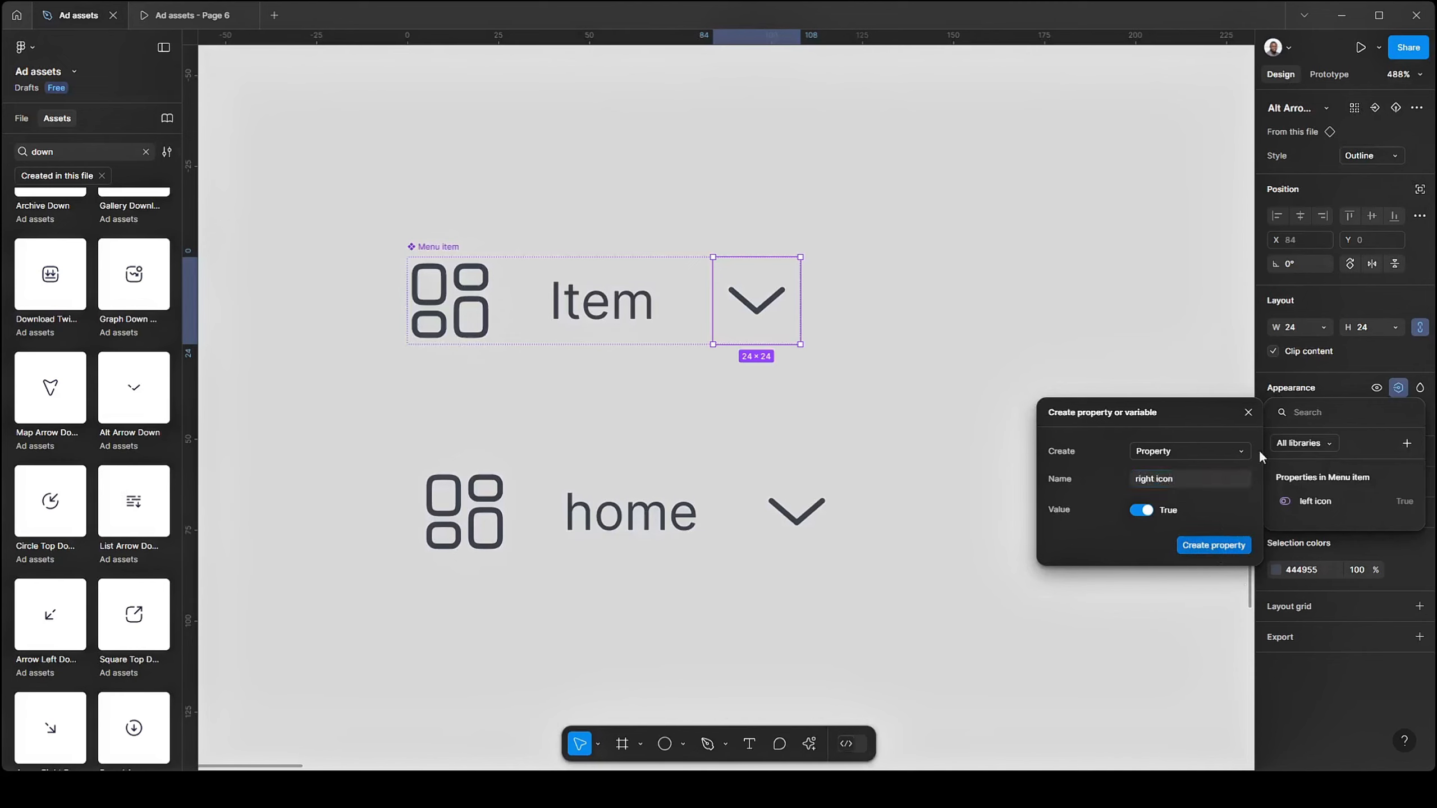
- Create an instance swap property named "🔄 right icon" for the component's right icon, with Alt Arrow Down as its value
left_click(1375, 107)
left_click(1378, 109)
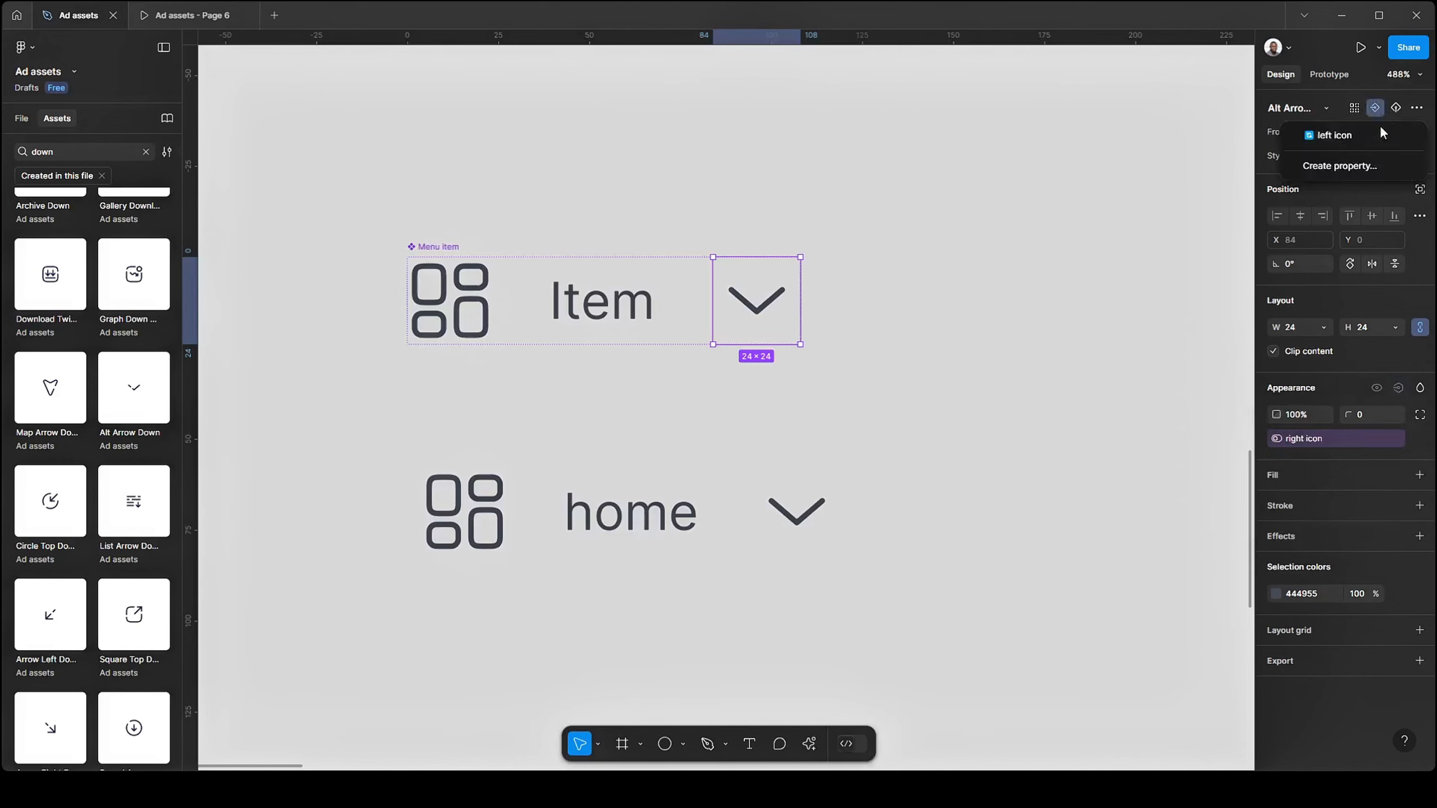
left_click(1354, 166)
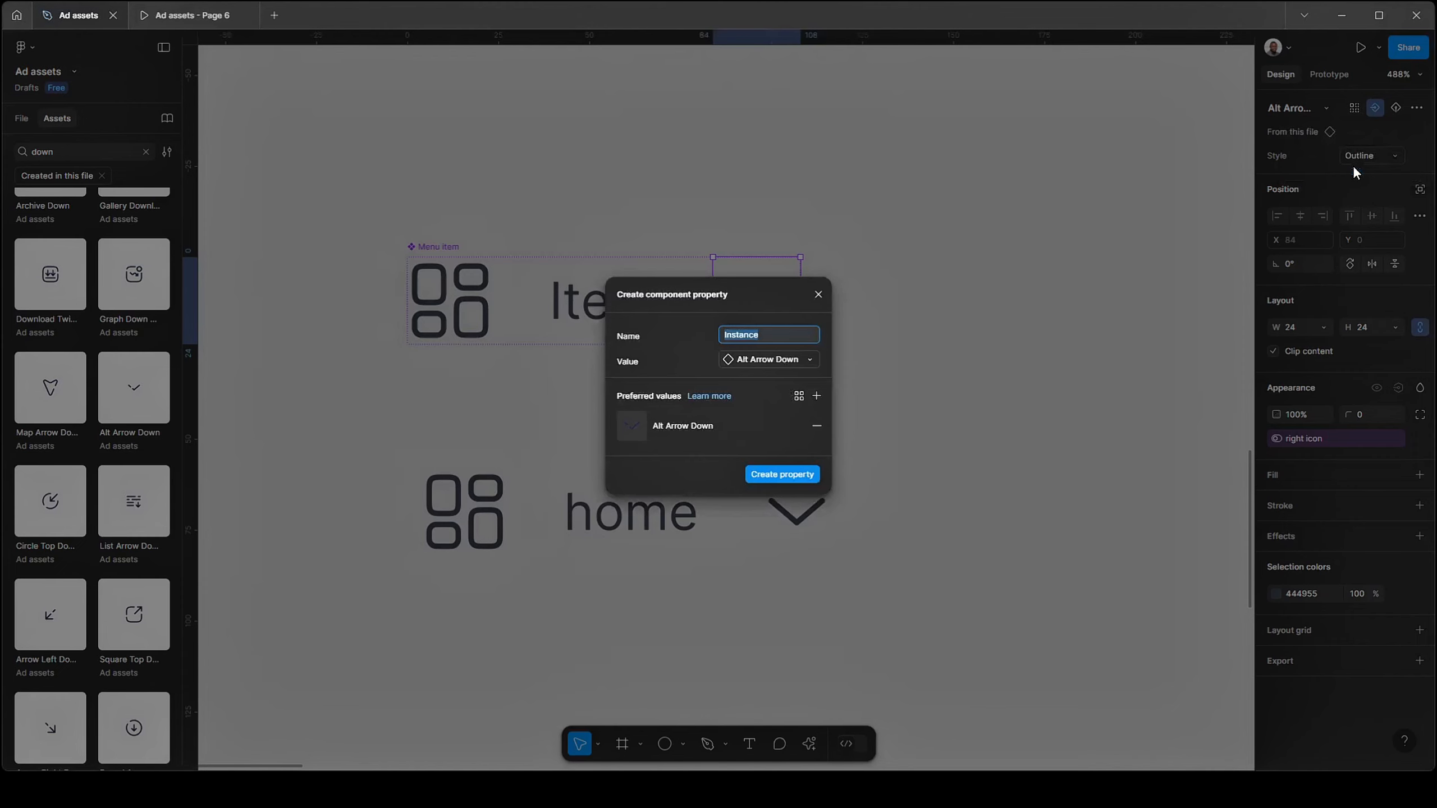
type("right icont")
type("🔄")
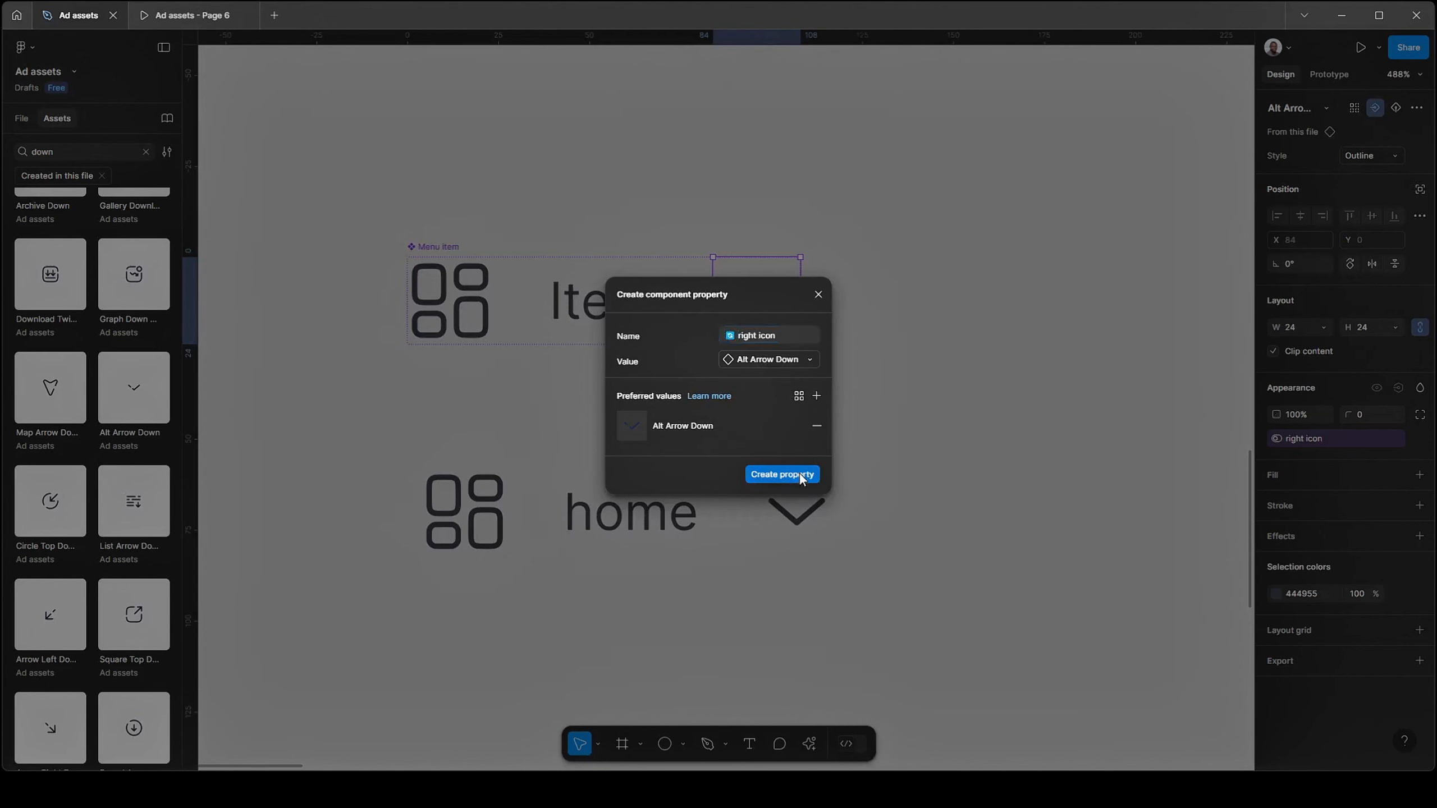
left_click(801, 476)
left_click(901, 337)
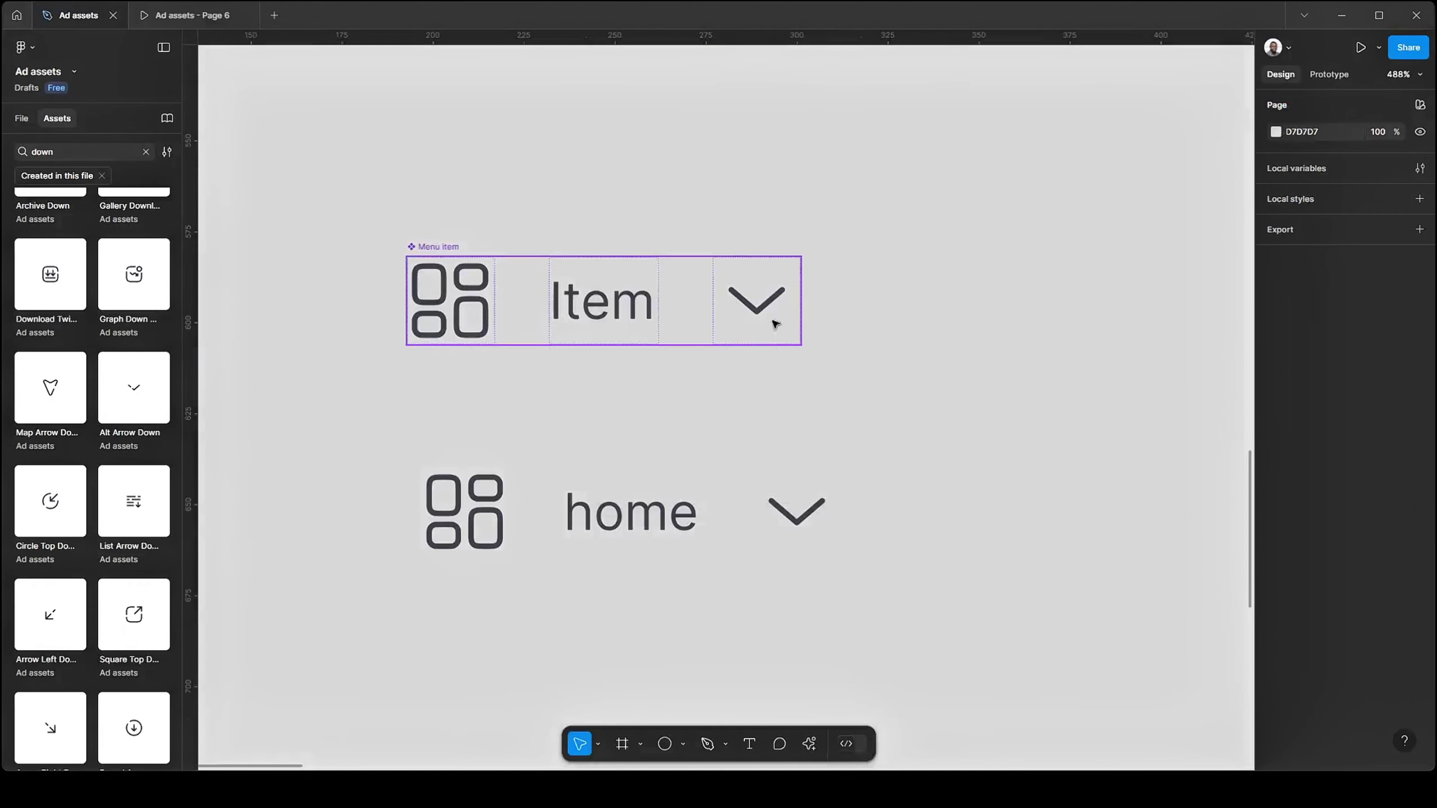
- Move the home instance away from the Menu item main component, farther below it and slightly to its left
scroll(398, 318, "down", 4)
scroll(562, 324, "up", 4)
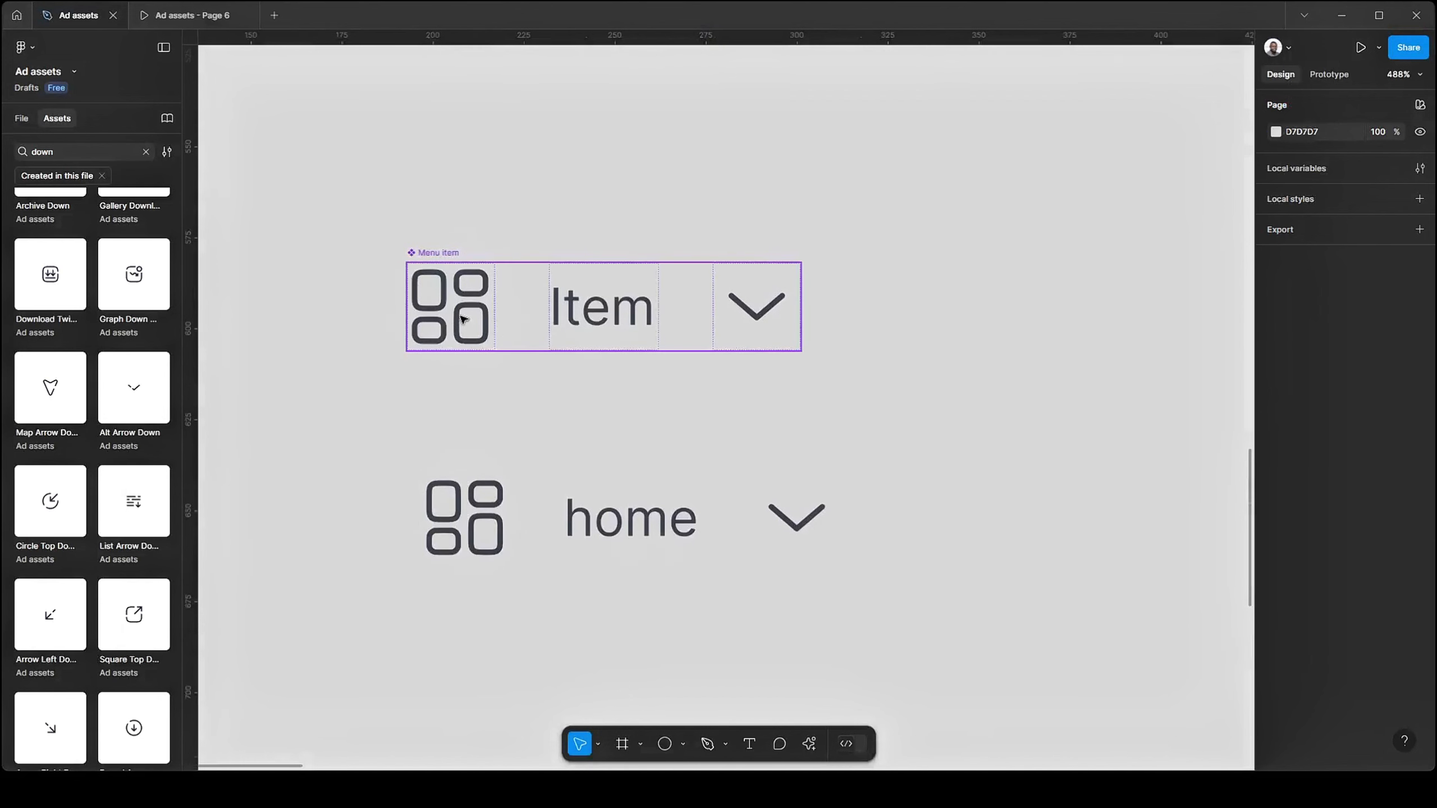
left_click(512, 535)
left_click_drag(490, 533, 461, 535)
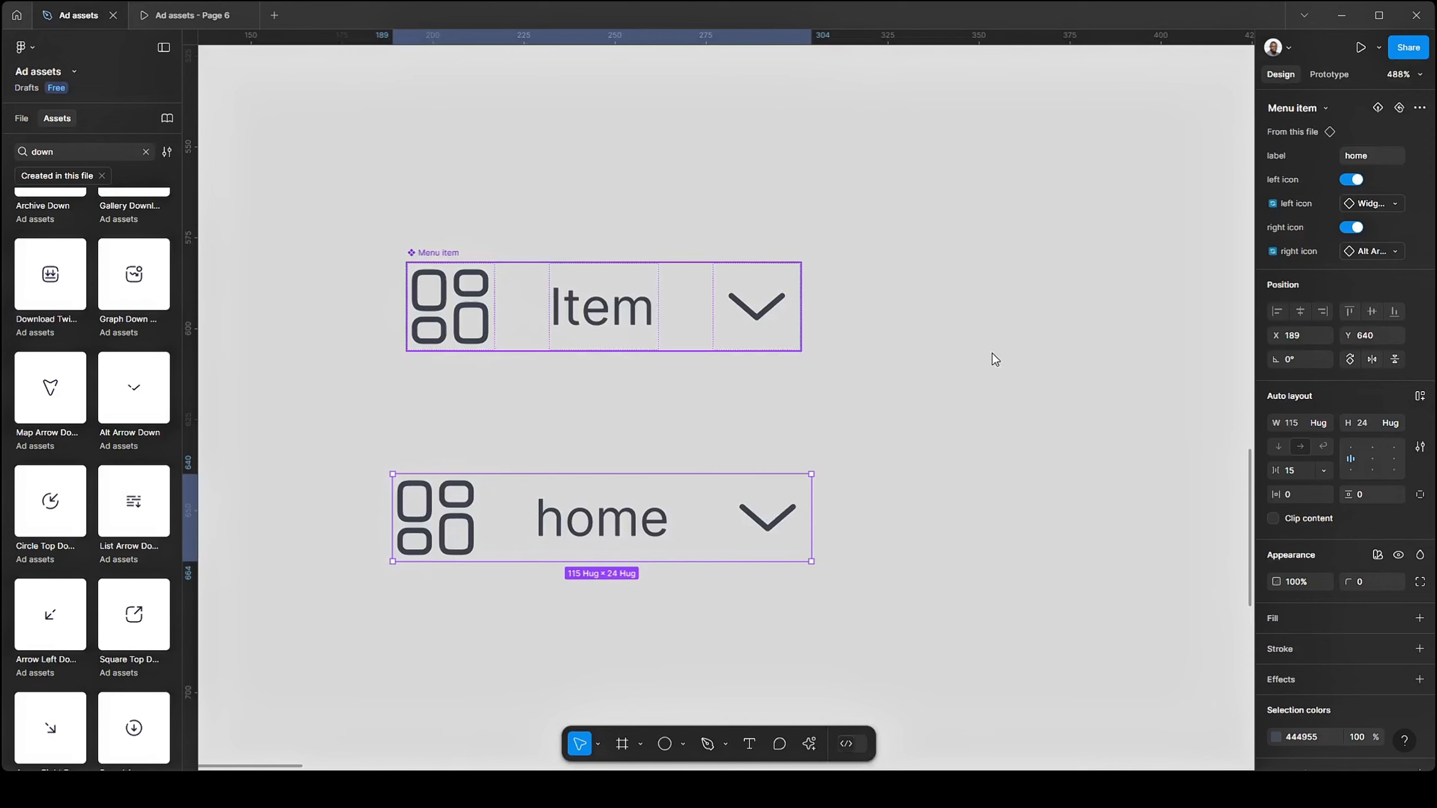
left_click(877, 555)
scroll(401, 528, "down", 1)
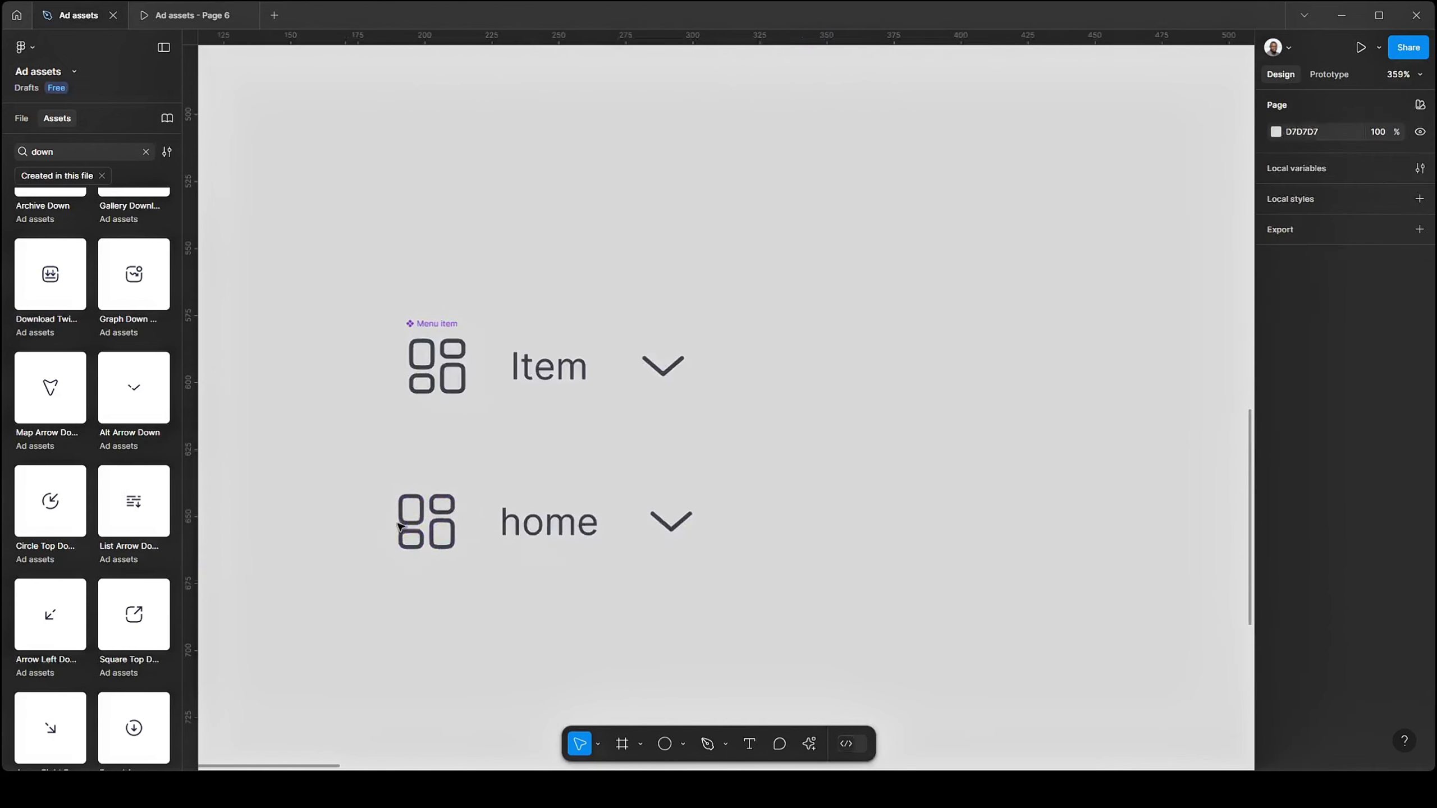
left_click(632, 490)
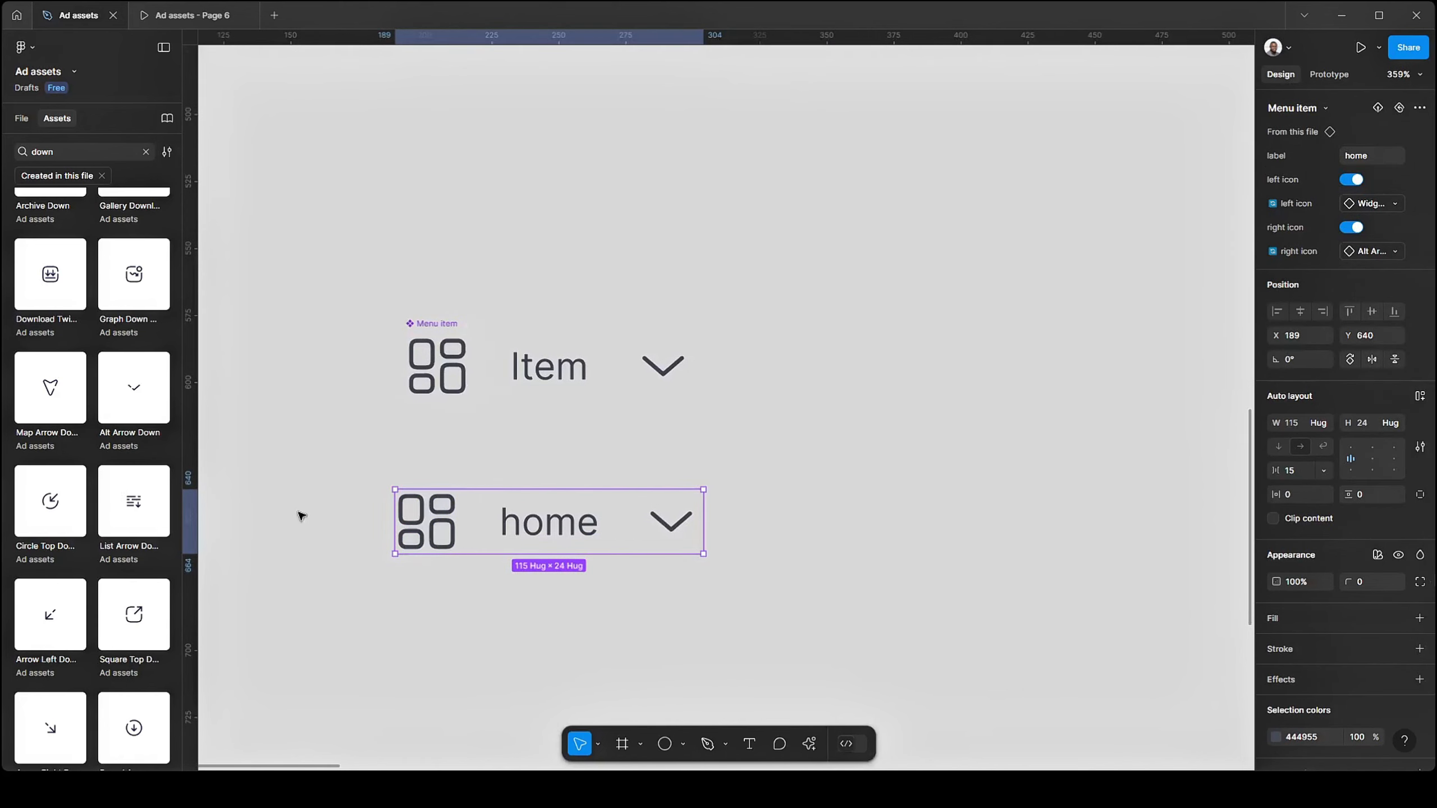
scroll(457, 396, "down", 1)
scroll(398, 434, "down", 3)
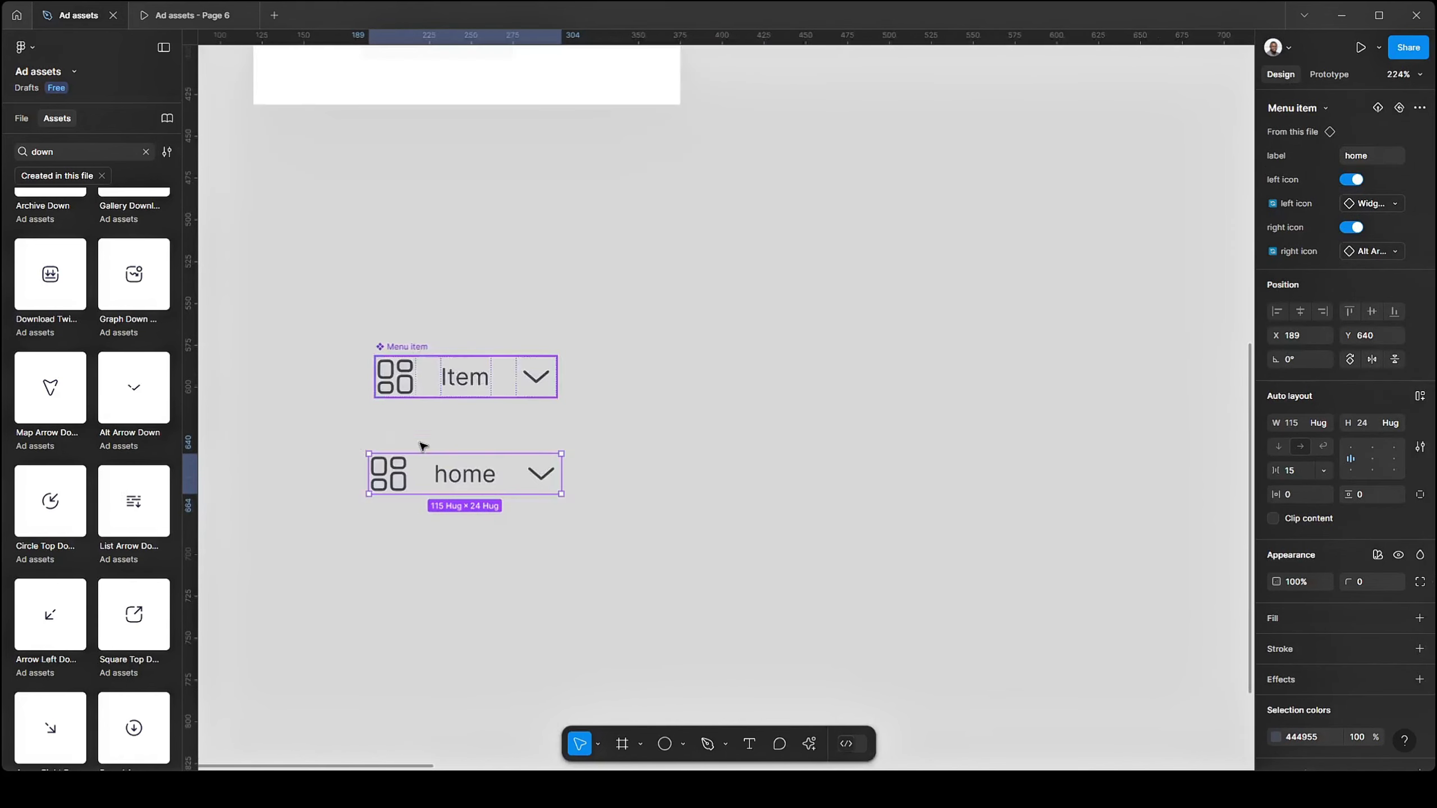
left_click_drag(490, 478, 400, 632)
- Set the Menu item main component's horizontal and vertical padding to 12 each
scroll(422, 353, "up", 3)
left_click(645, 402)
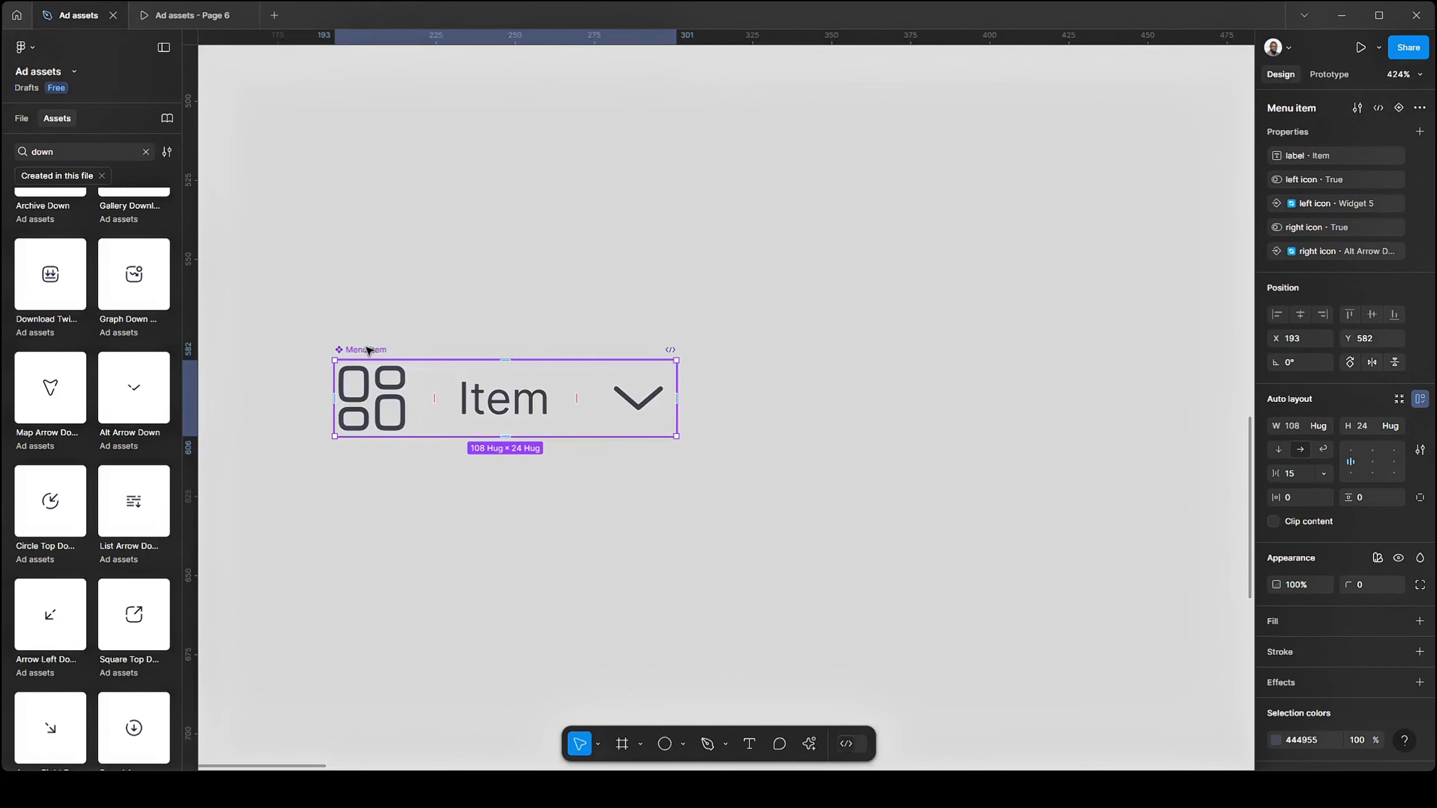
scroll(396, 355, "left", 3)
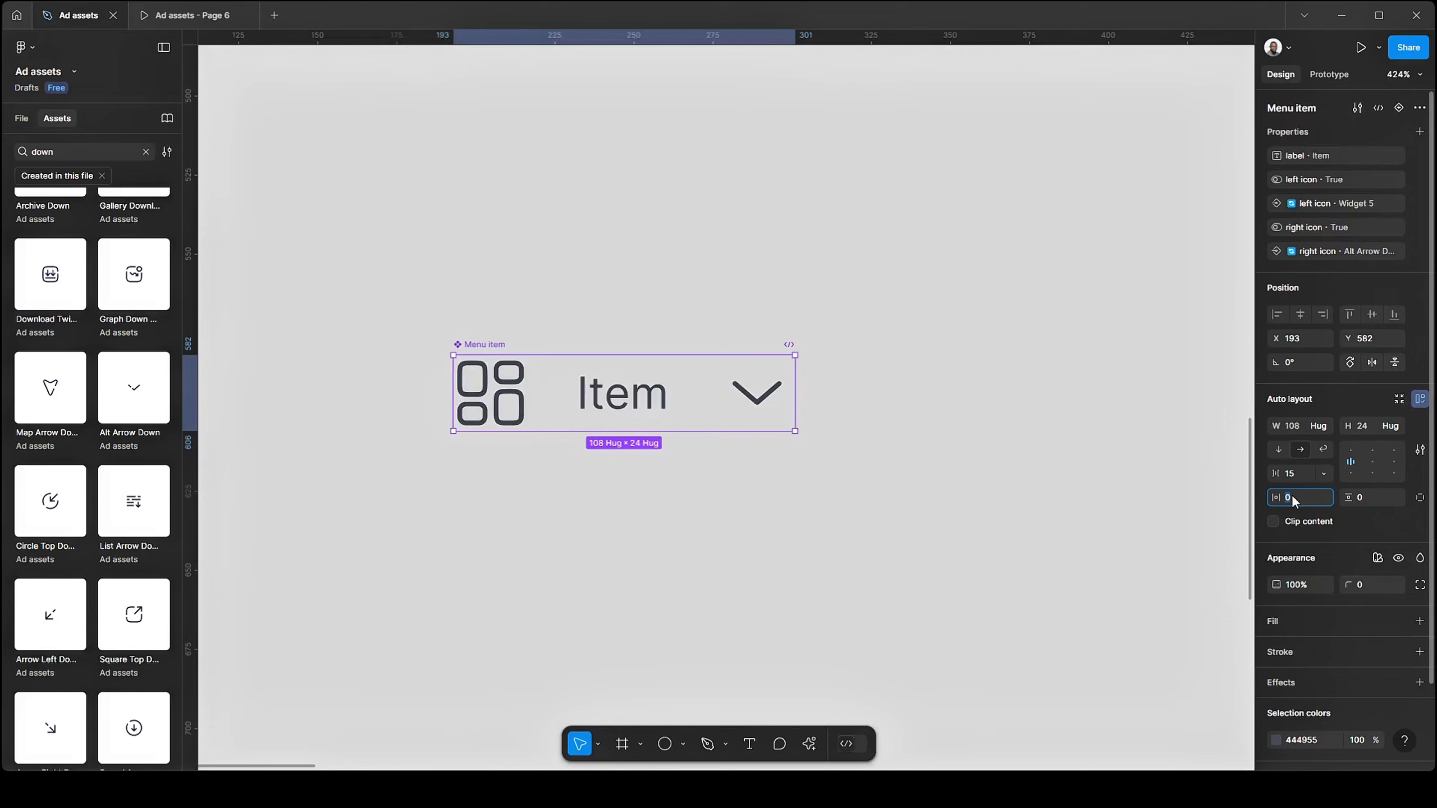
key("Tab")
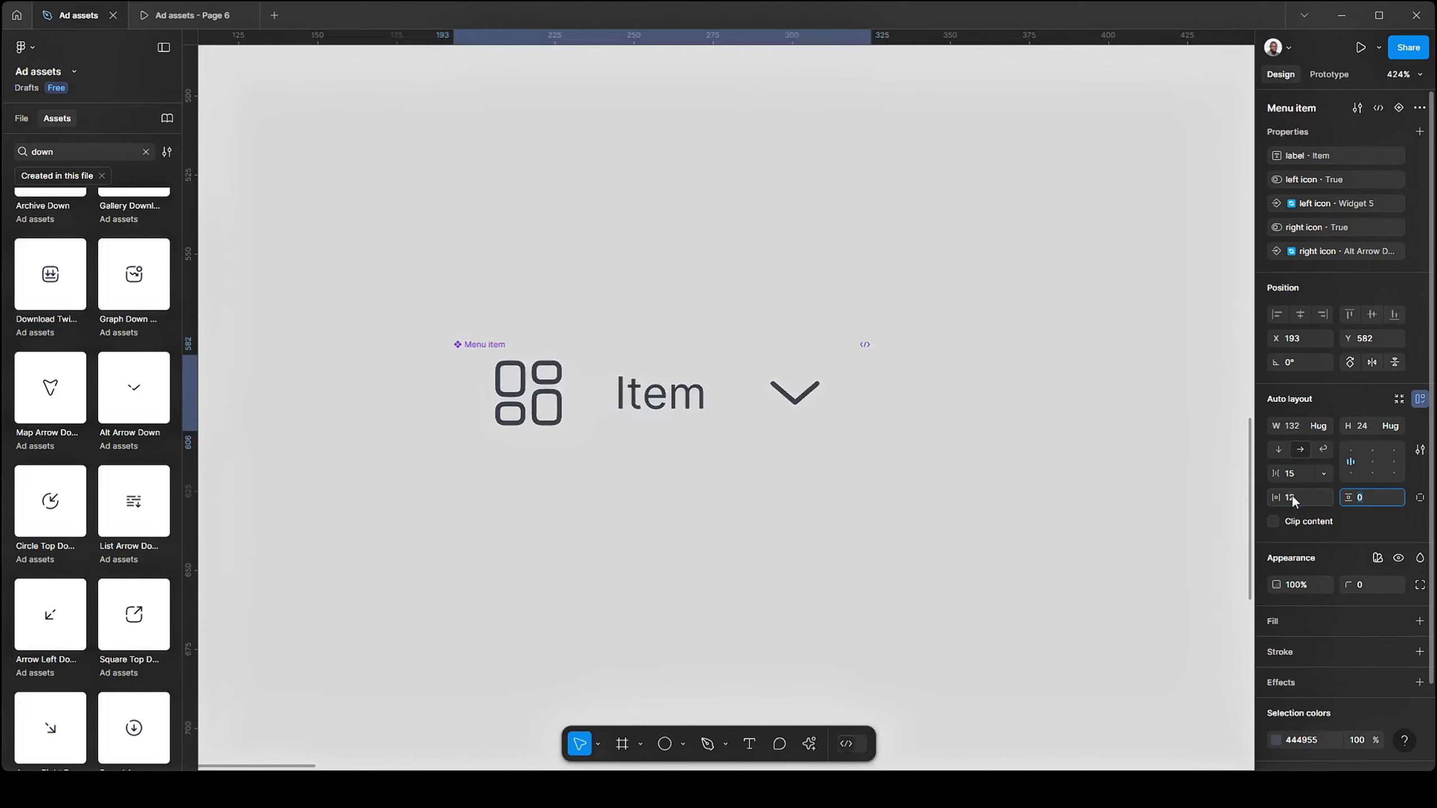
type("12")
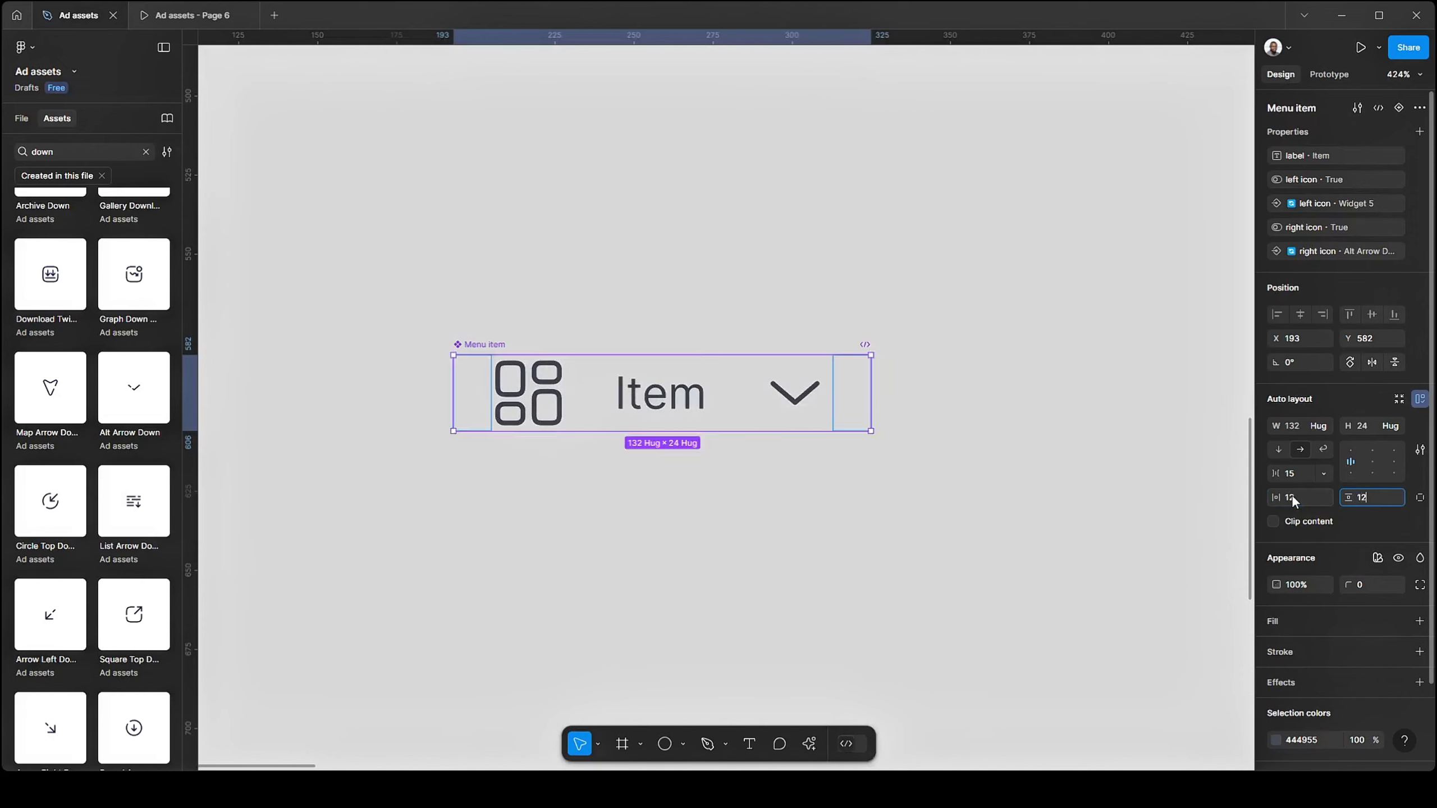
key("Return")
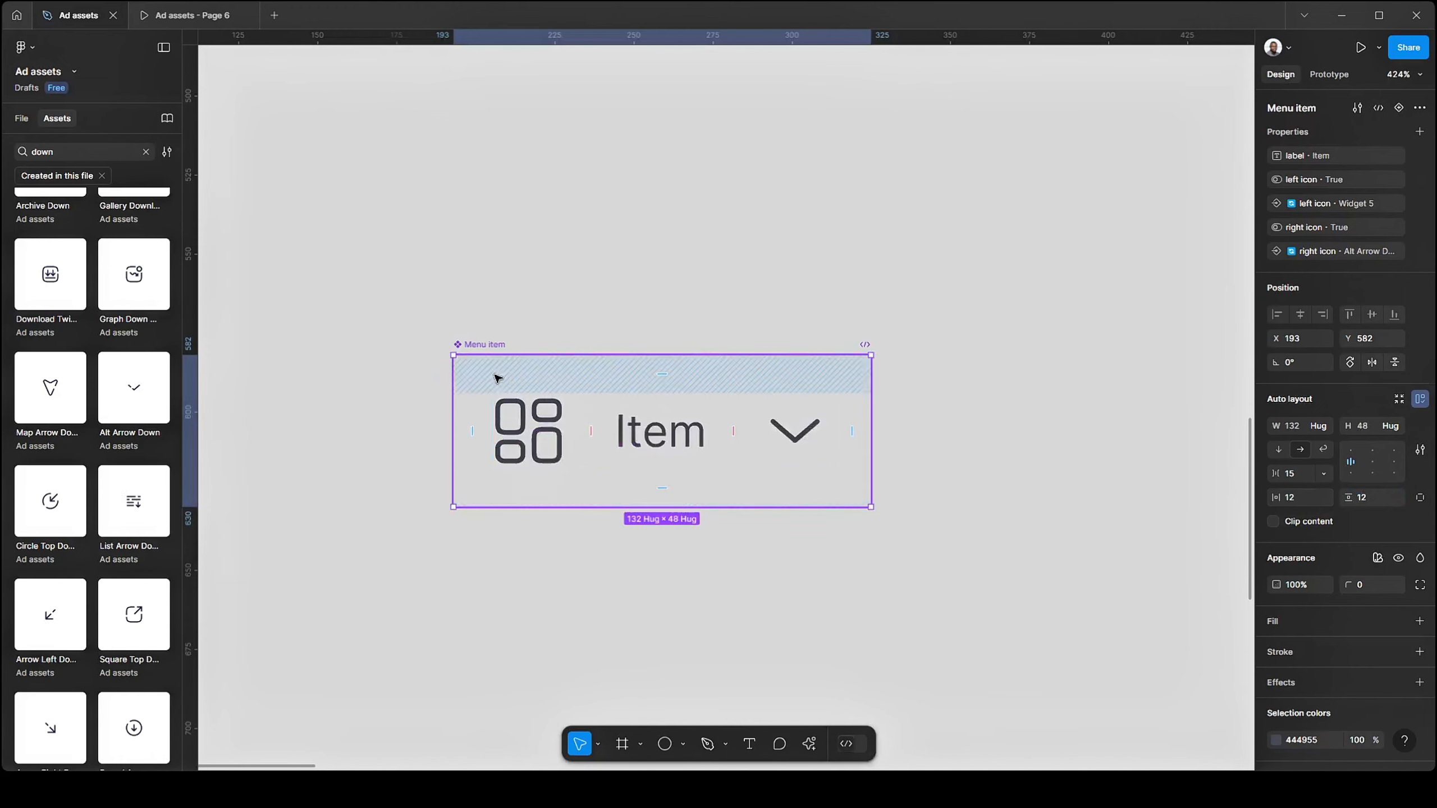
scroll(511, 354, "down", 3)
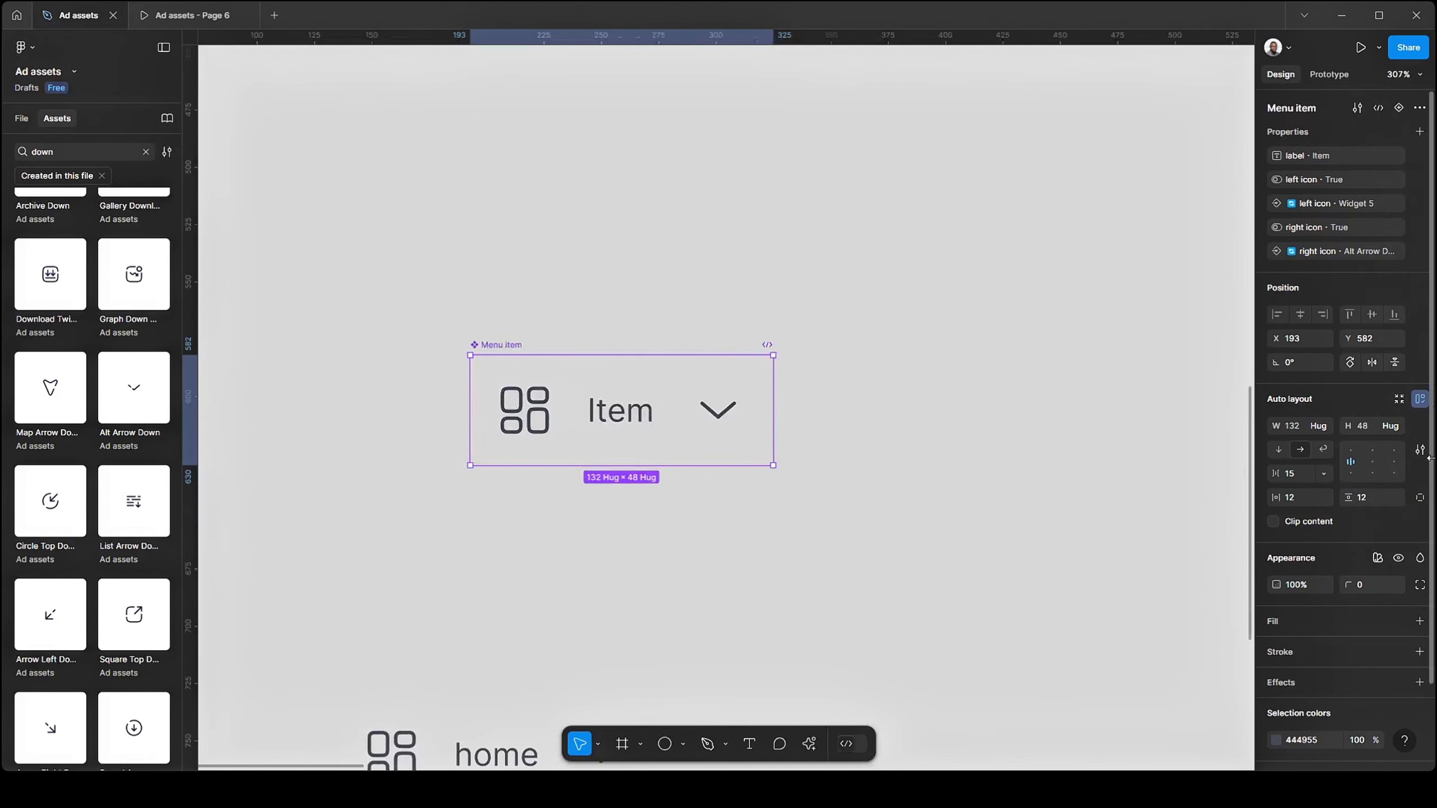
left_click(1292, 498)
left_click(891, 435)
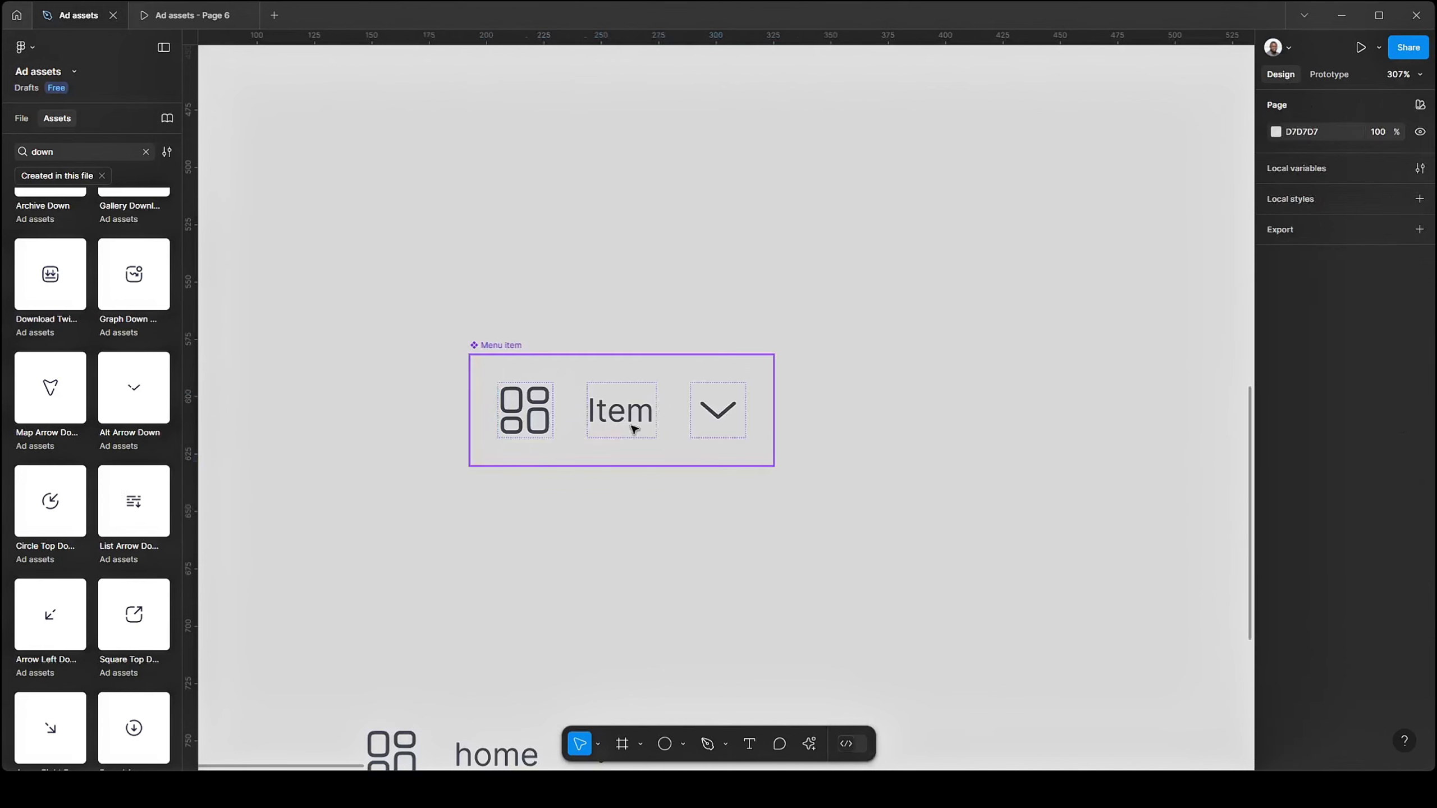
- Try a gap of 8 between the Menu item component's icons and label, and settle on 12
left_click(632, 419)
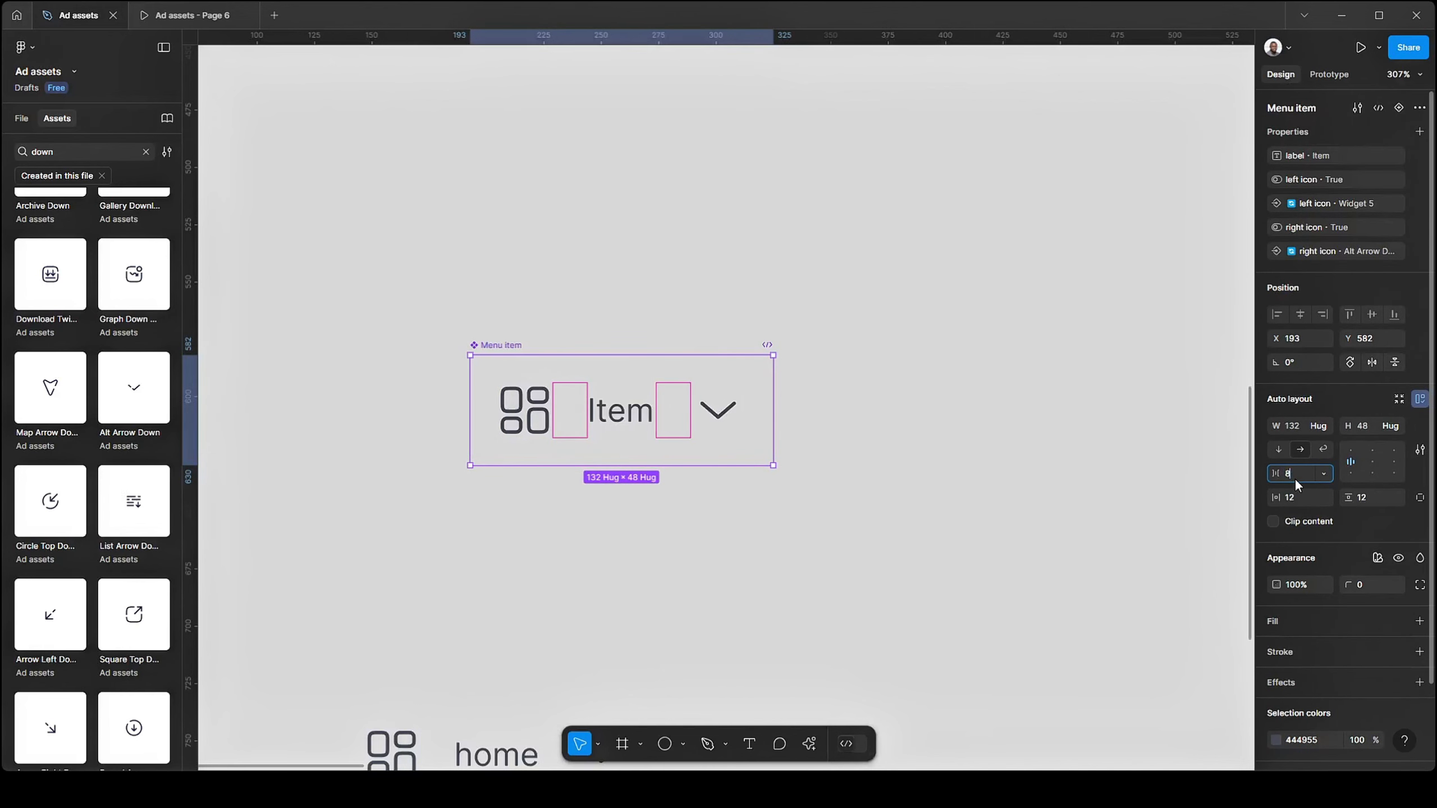
left_click(1294, 479)
type("8")
key("Return")
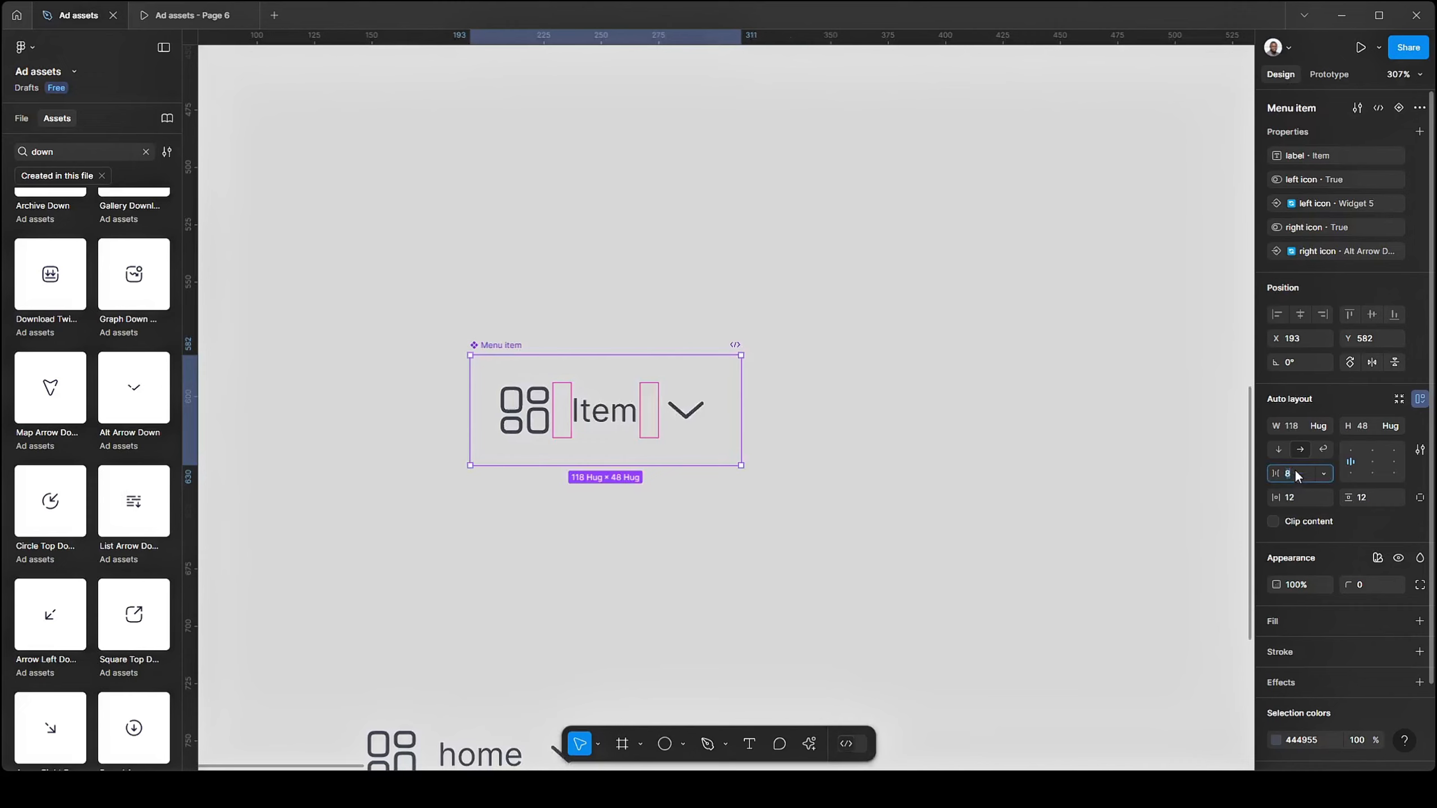
left_click(1296, 474)
type("12")
key("Return")
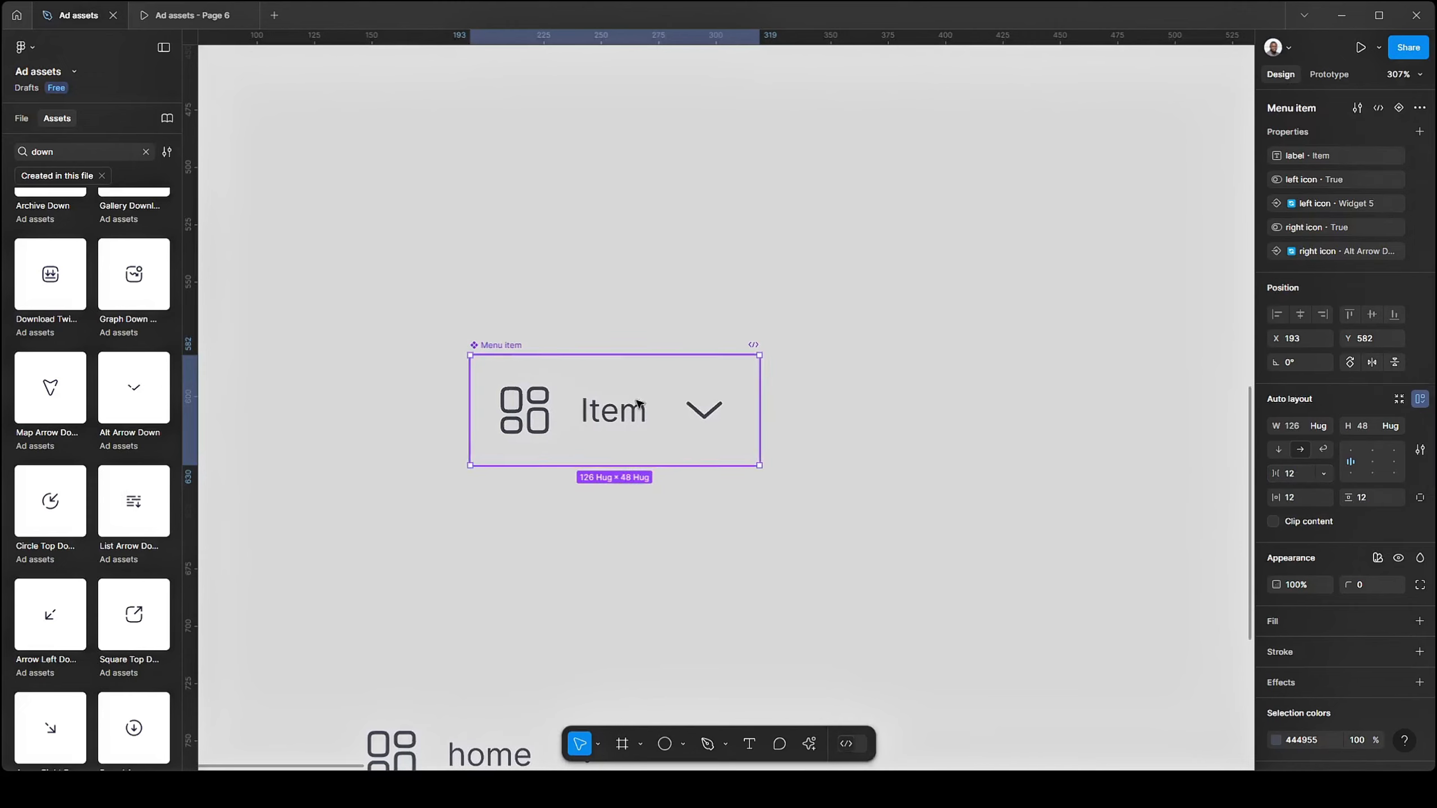
- Set the Menu item component's horizontal padding to 16 and its vertical padding to 10
left_click(1296, 497)
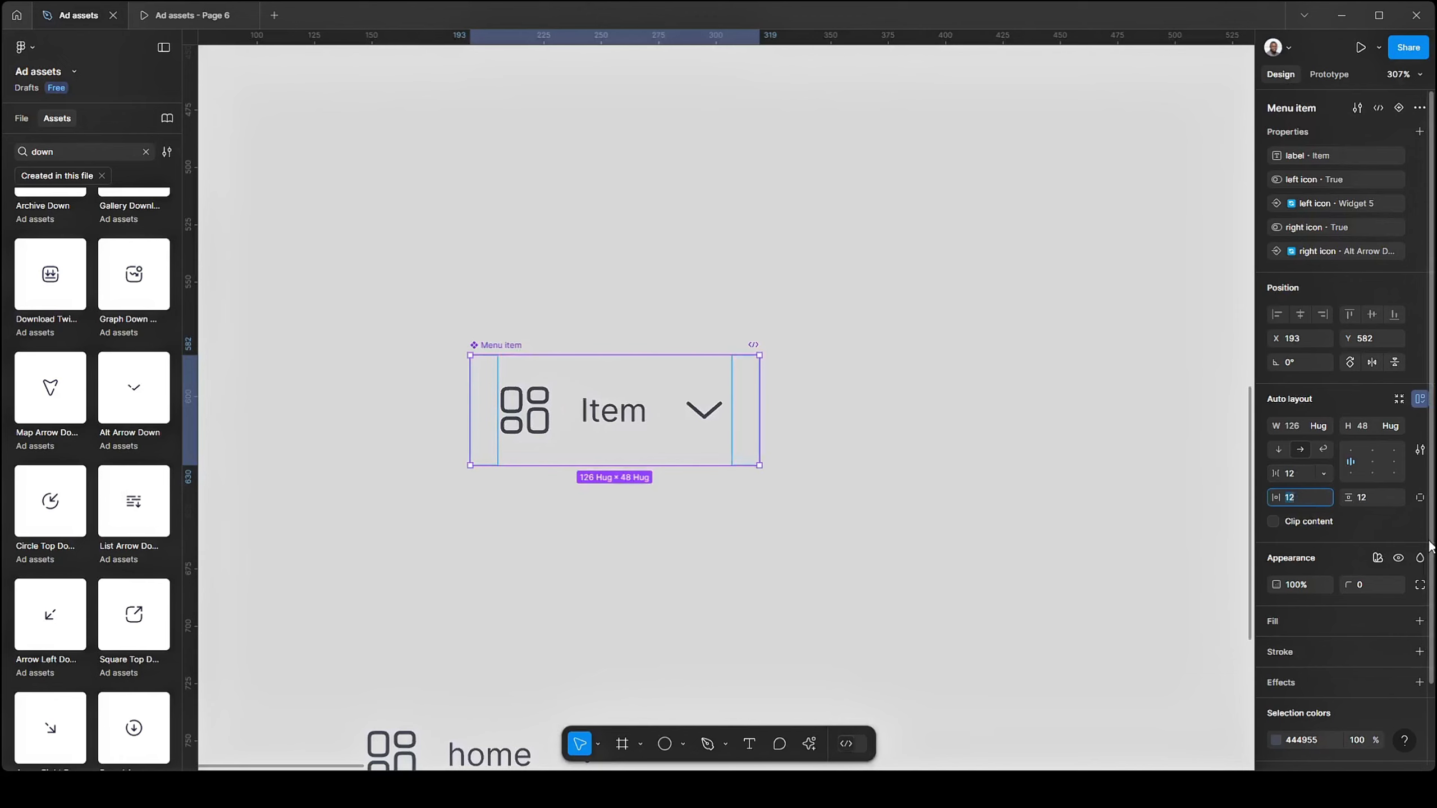
key("Return")
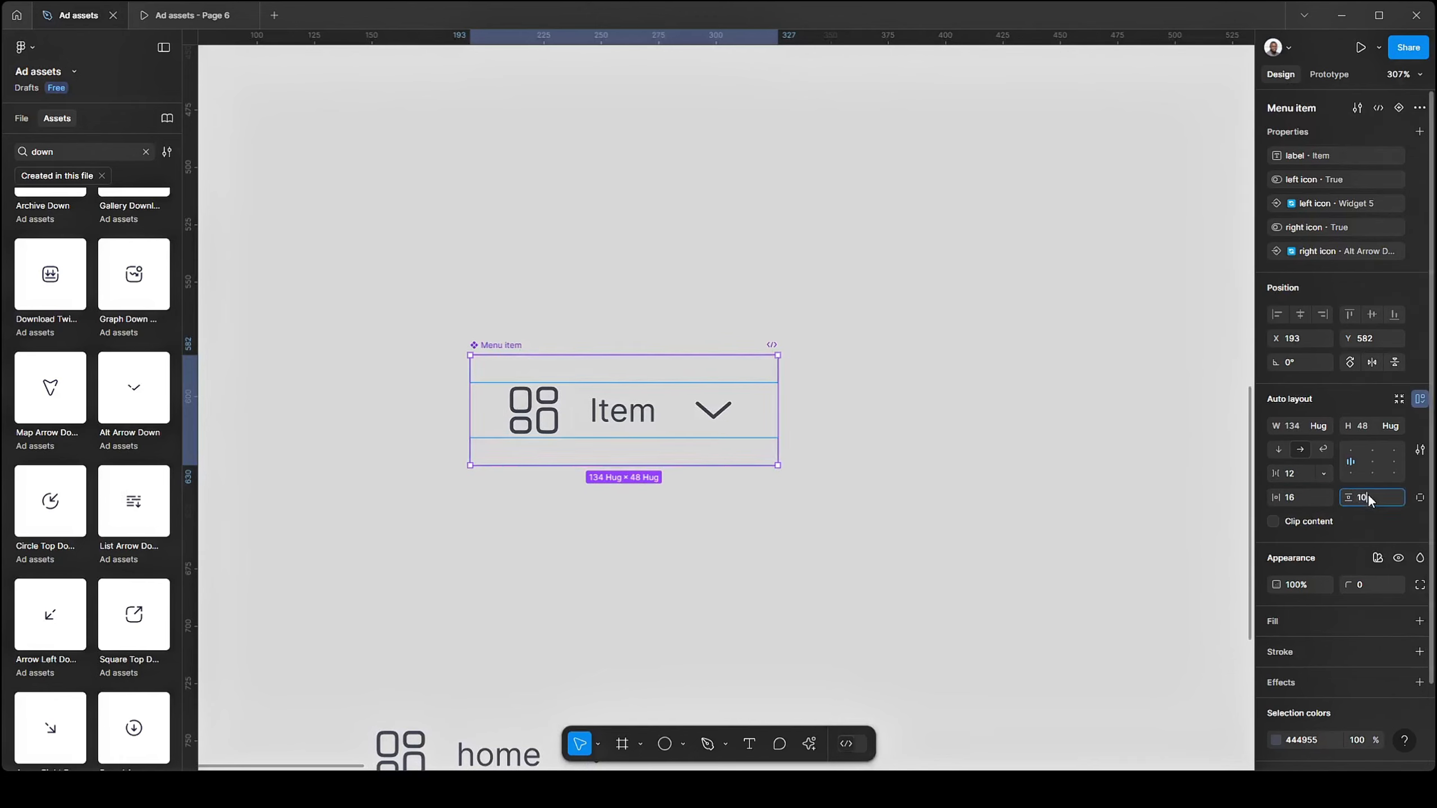
key("Return")
left_click(664, 452)
left_click(519, 383)
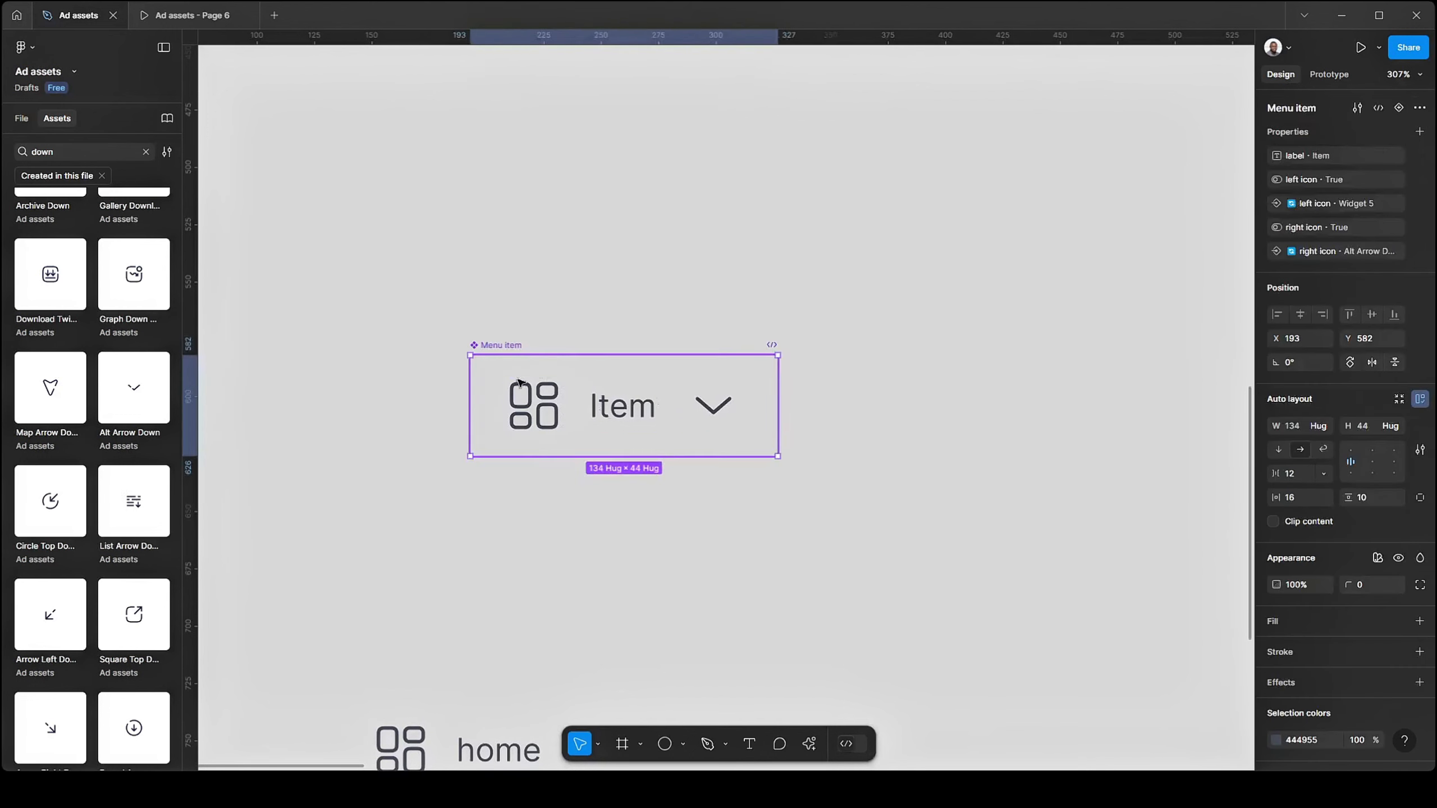
- Add a second variant to the Menu item component and widen the component set to about 473
scroll(520, 383, "down", 3)
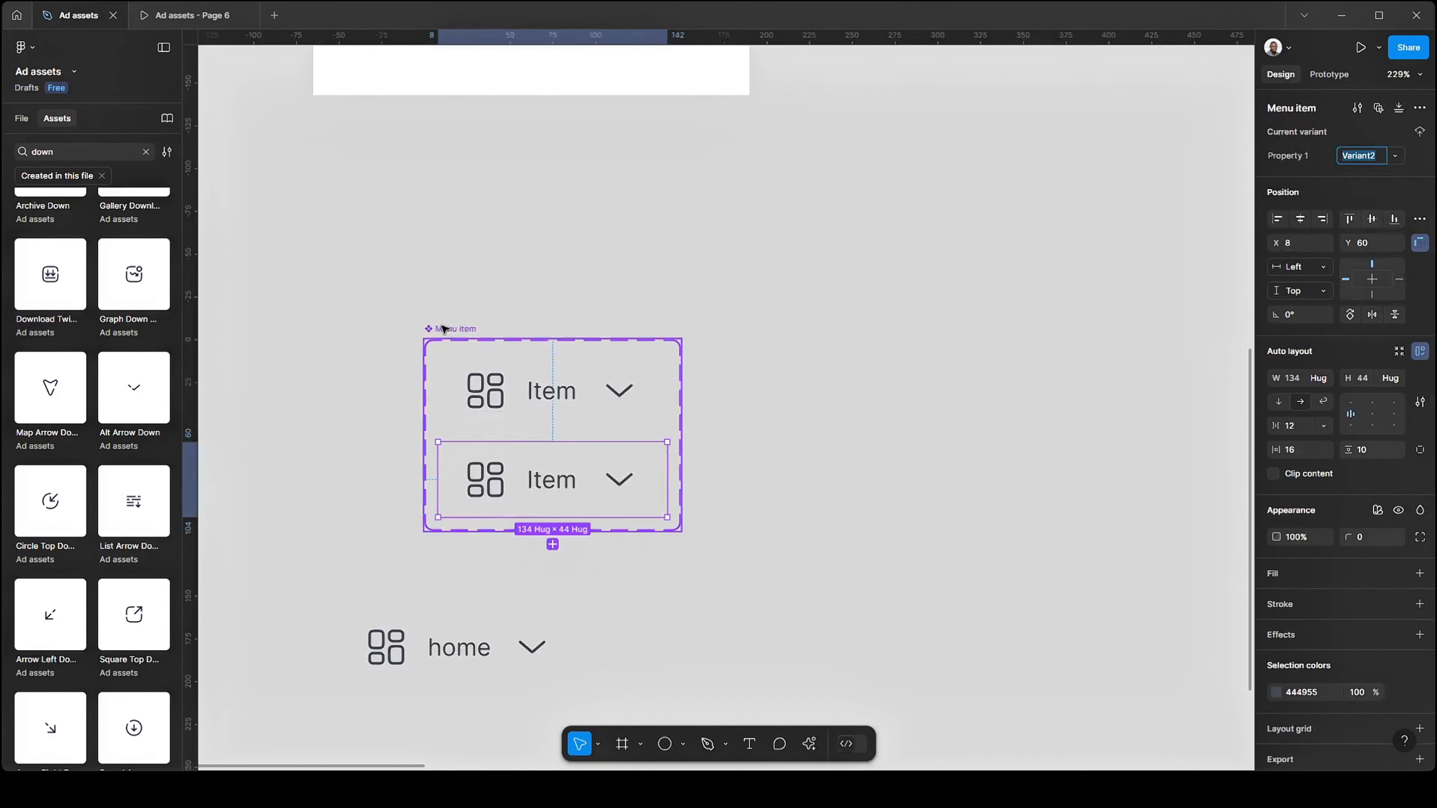
left_click(443, 330)
left_click_drag(677, 427, 1050, 436)
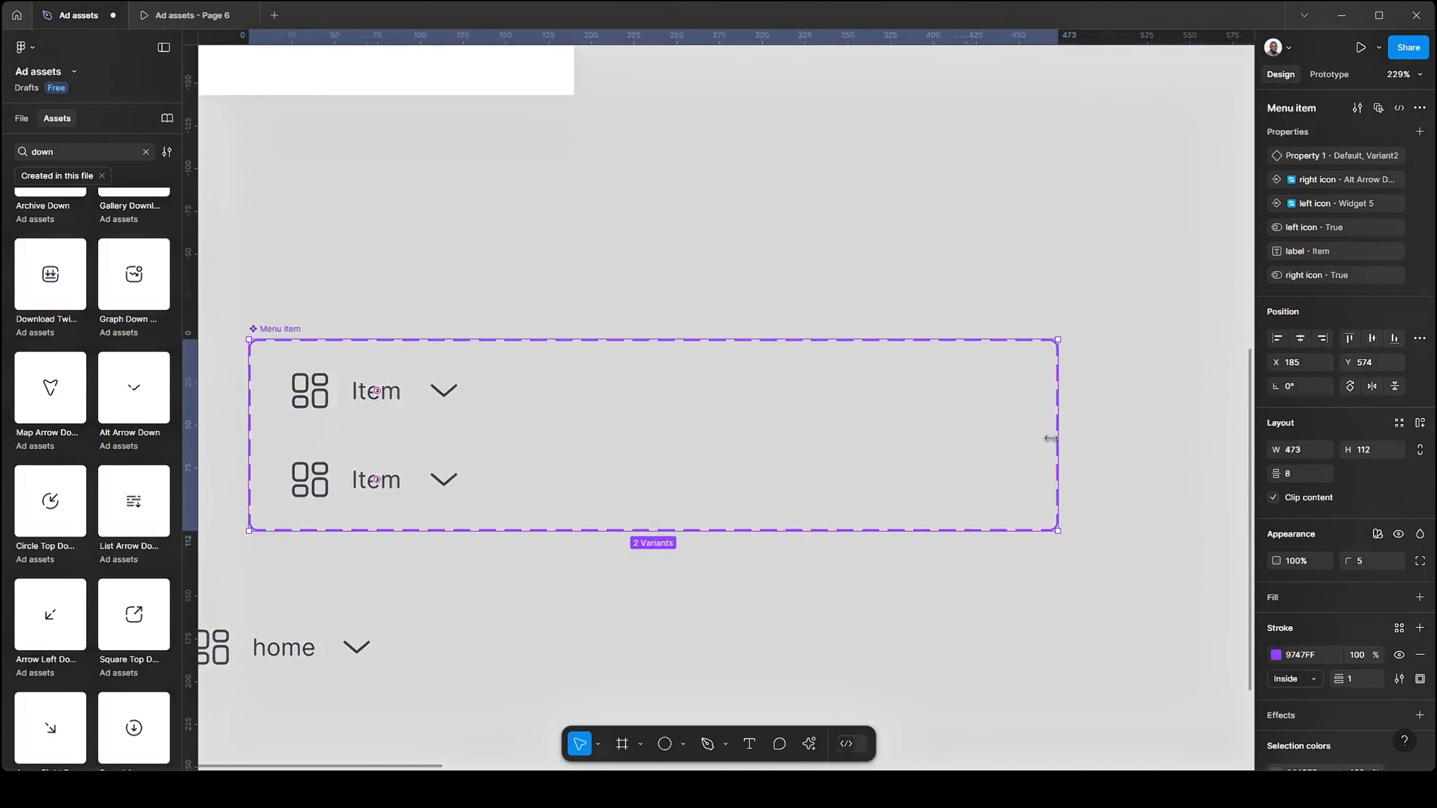
- Place the second variant beside the Default variant in the component set, at X 170 and Y 8
left_click(390, 481)
left_click_drag(425, 481, 632, 400)
scroll(632, 400, "down", 1)
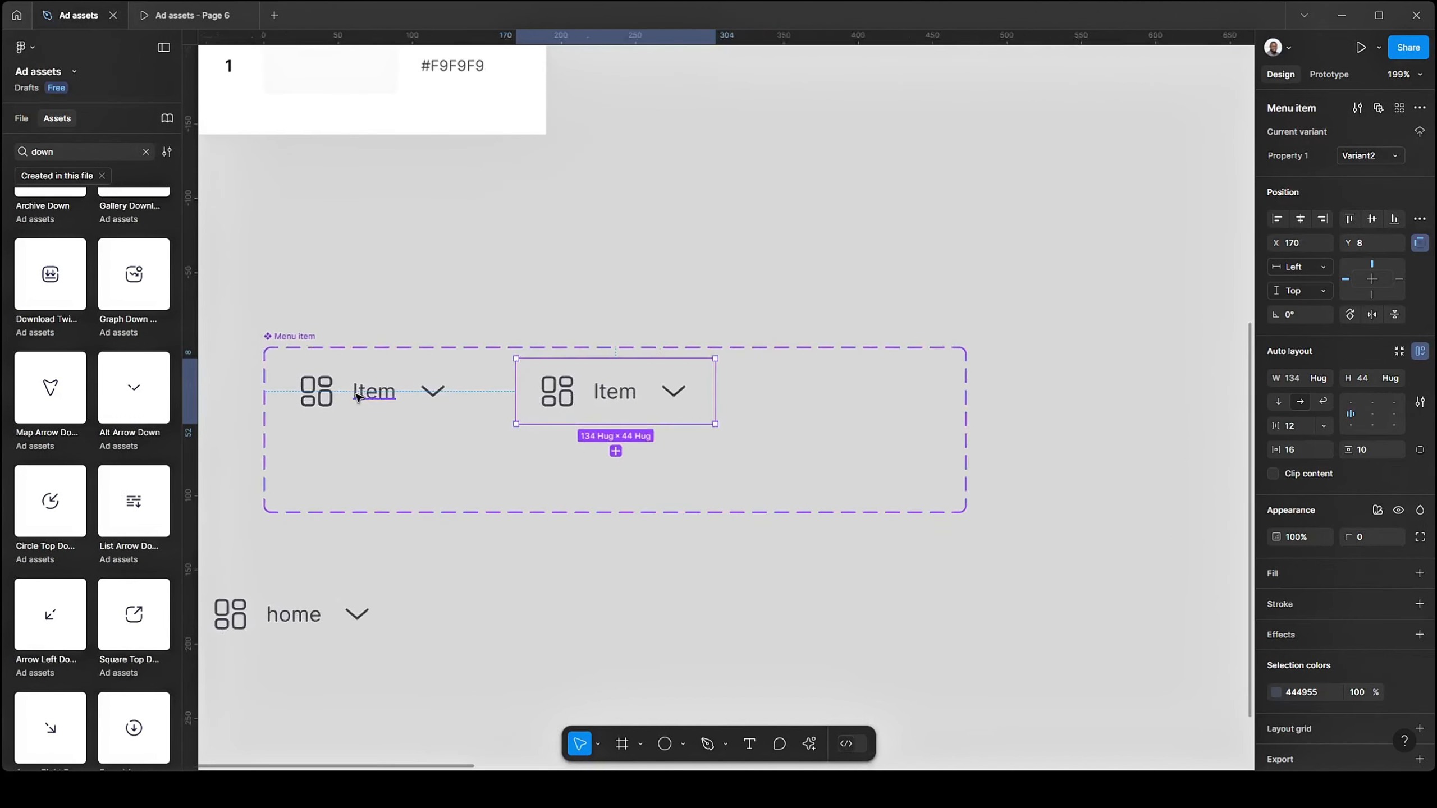
left_click(340, 403)
left_click(577, 397)
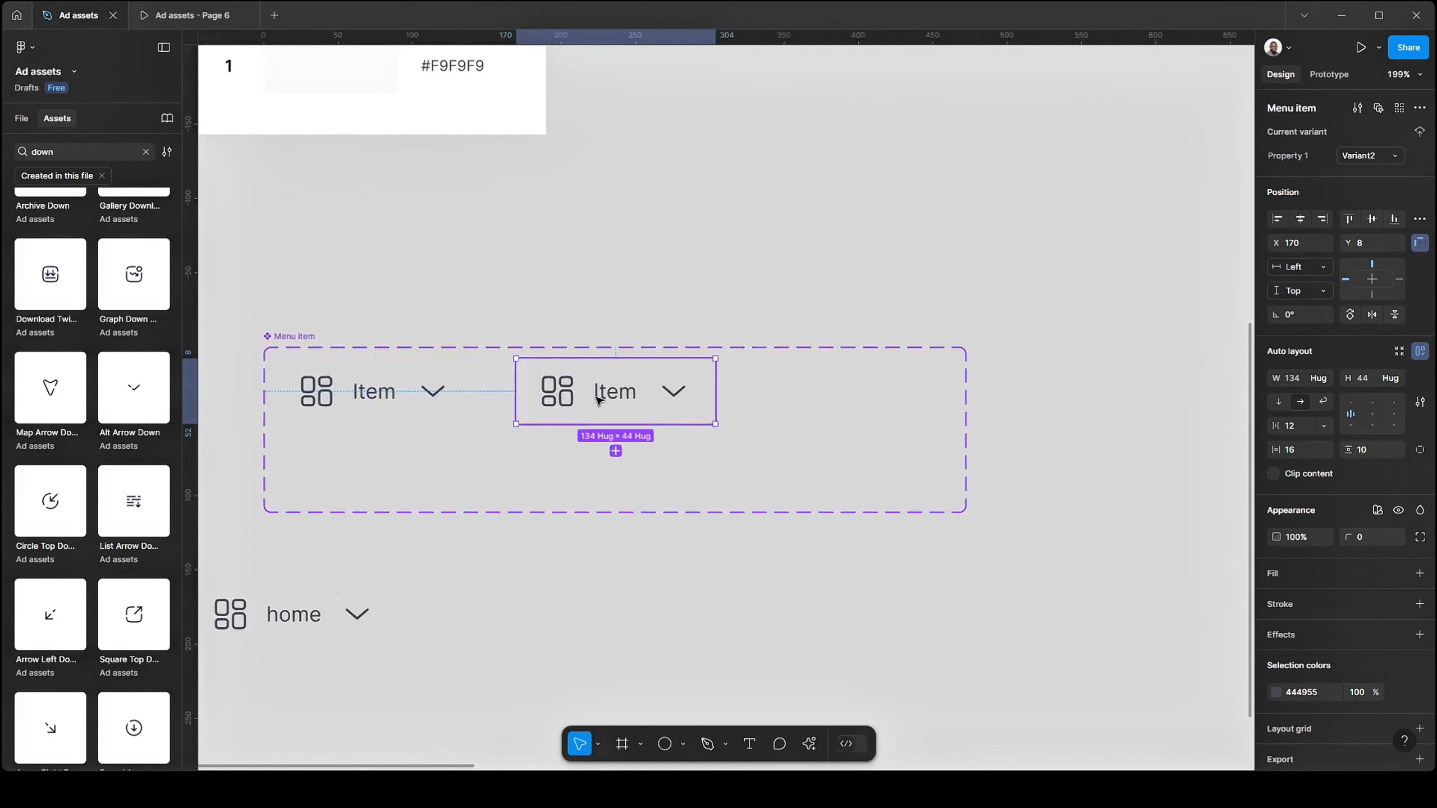
left_click(814, 386)
left_click(574, 395)
left_click(343, 399)
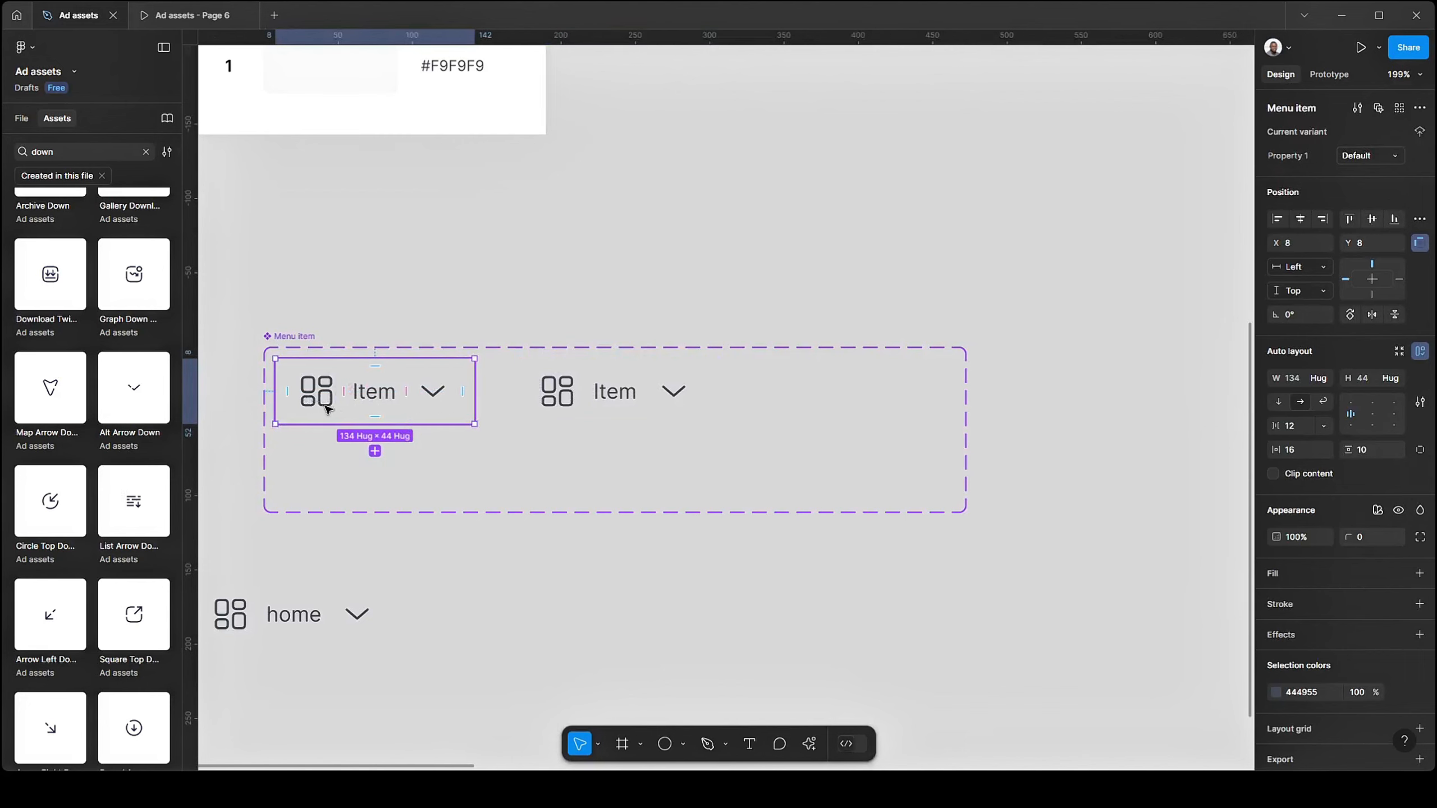
left_click(601, 401)
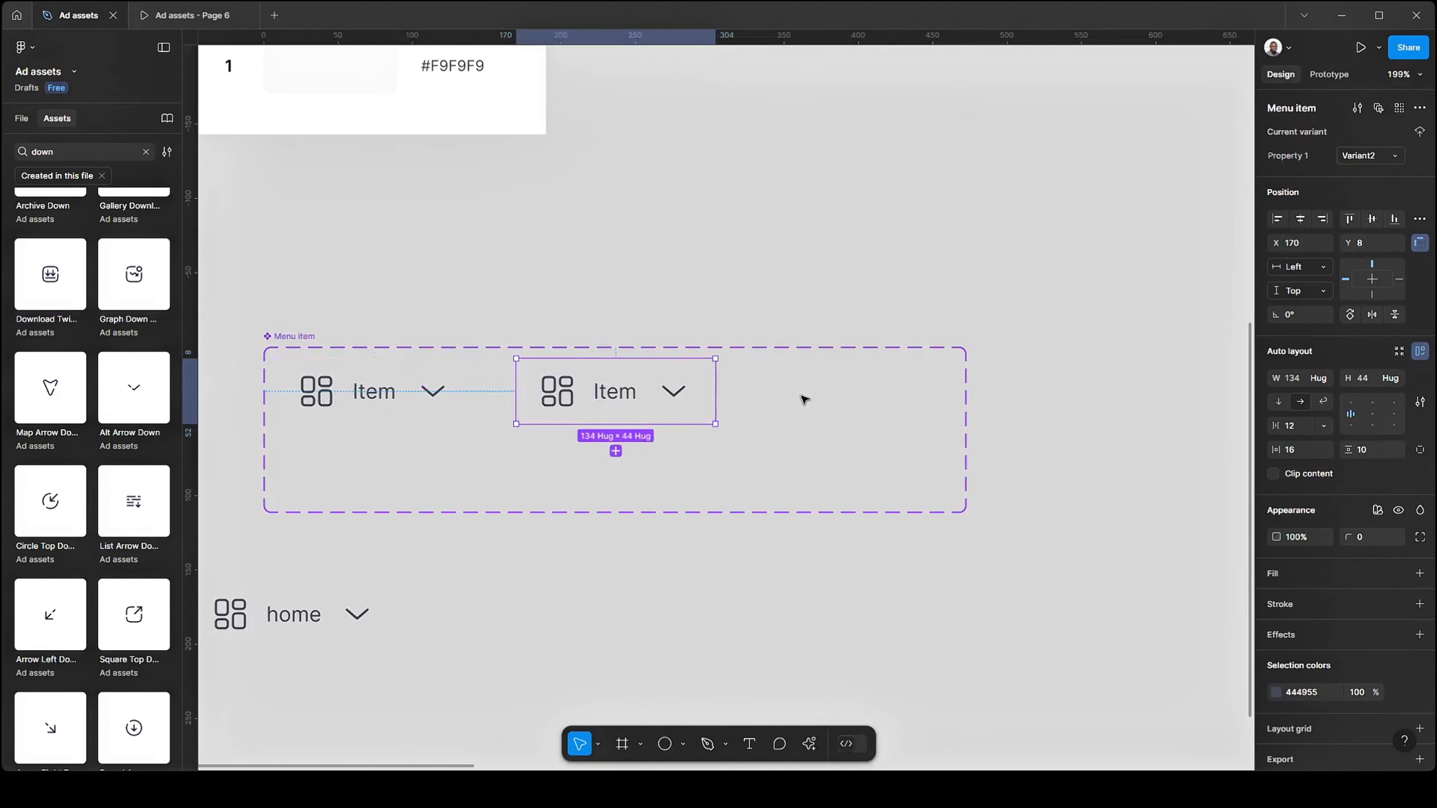
- Examine the numbered gray color palette and the blue swatch above the component set for colors to use in the second variant
left_click_drag(557, 403, 642, 487)
left_click_drag(641, 354, 655, 467)
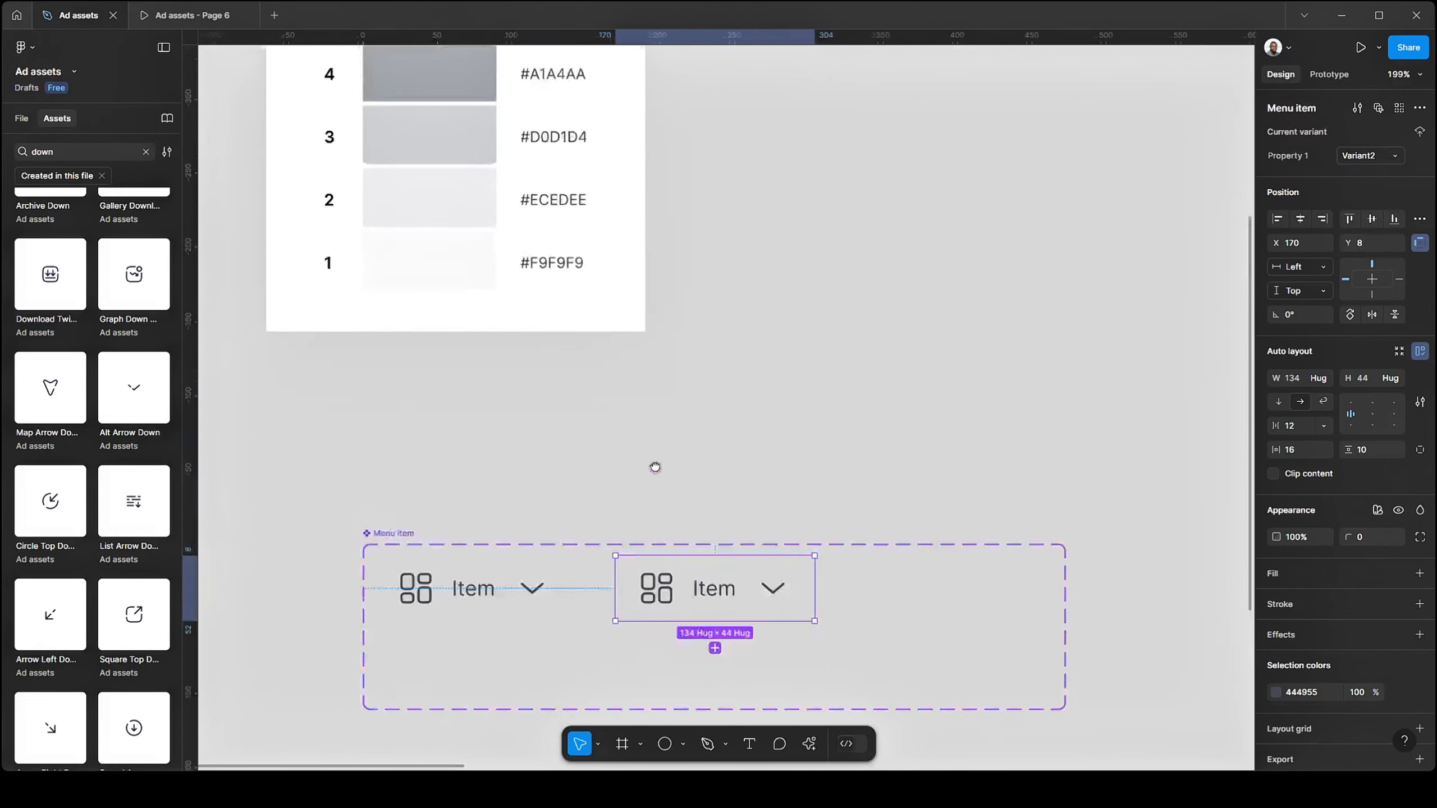
scroll(690, 404, "up", 3)
scroll(549, 291, "down", 5, "ctrl")
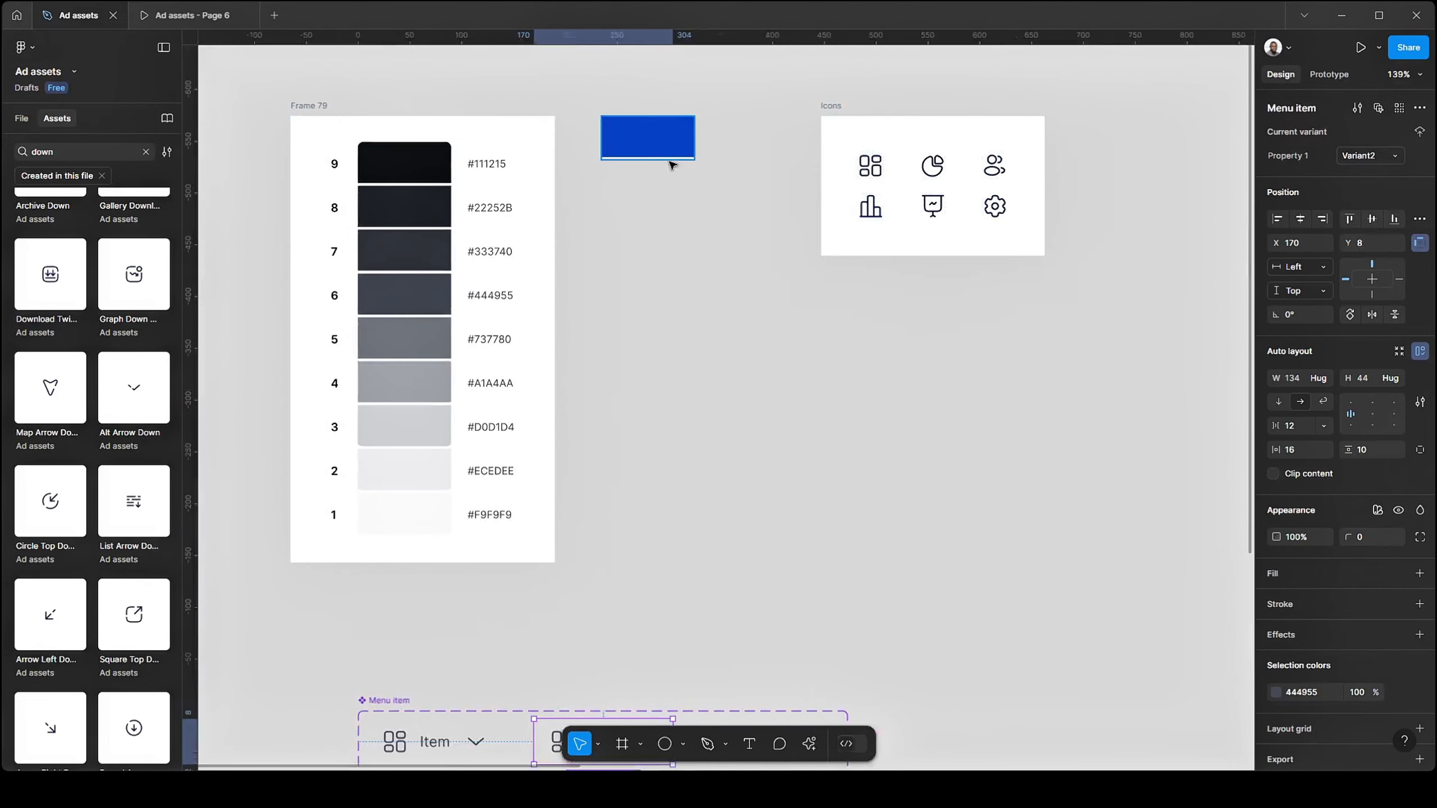
scroll(632, 183, "down", 3)
scroll(572, 554, "up", 1)
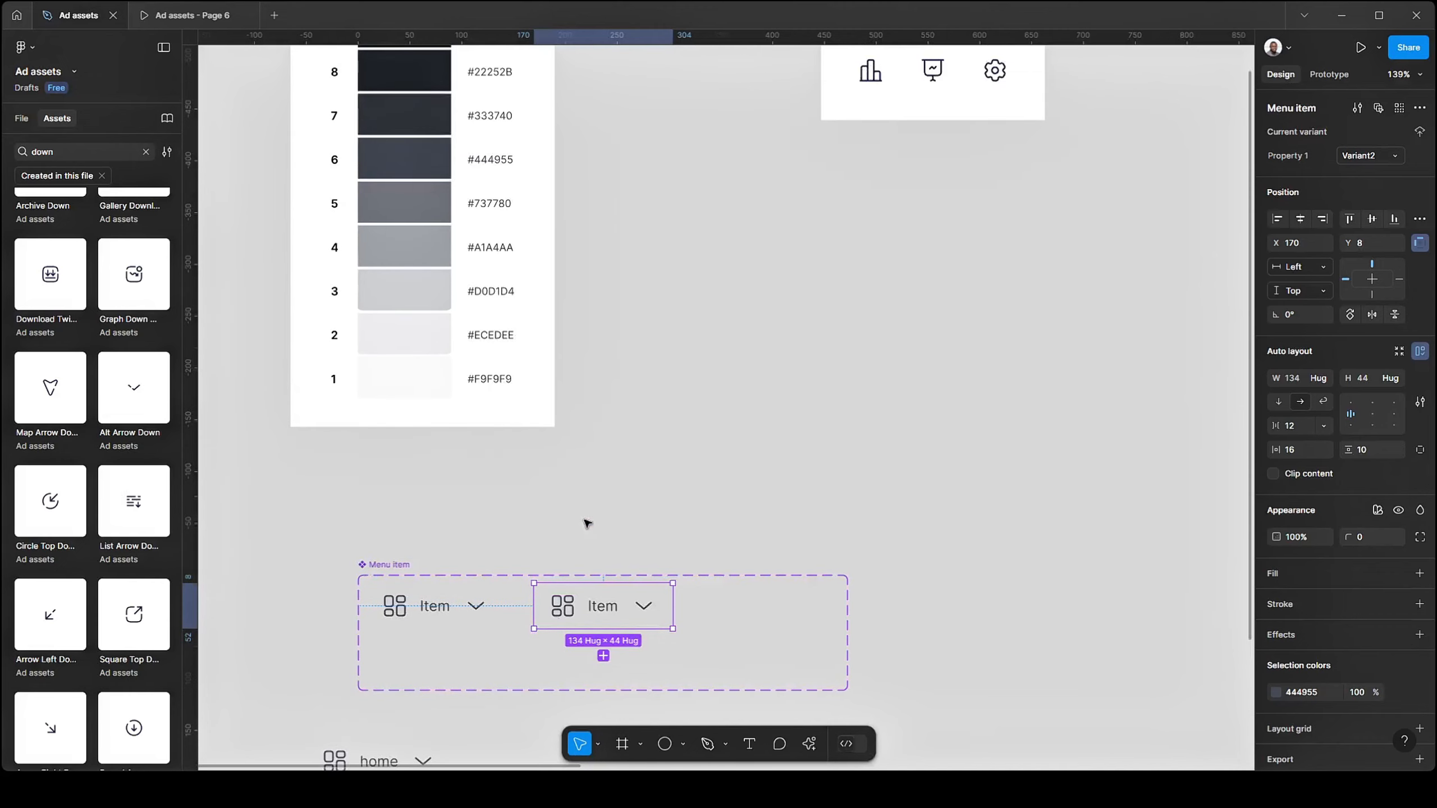
left_click_drag(602, 498, 651, 354)
scroll(654, 460, "up", 3)
scroll(693, 305, "up", 6)
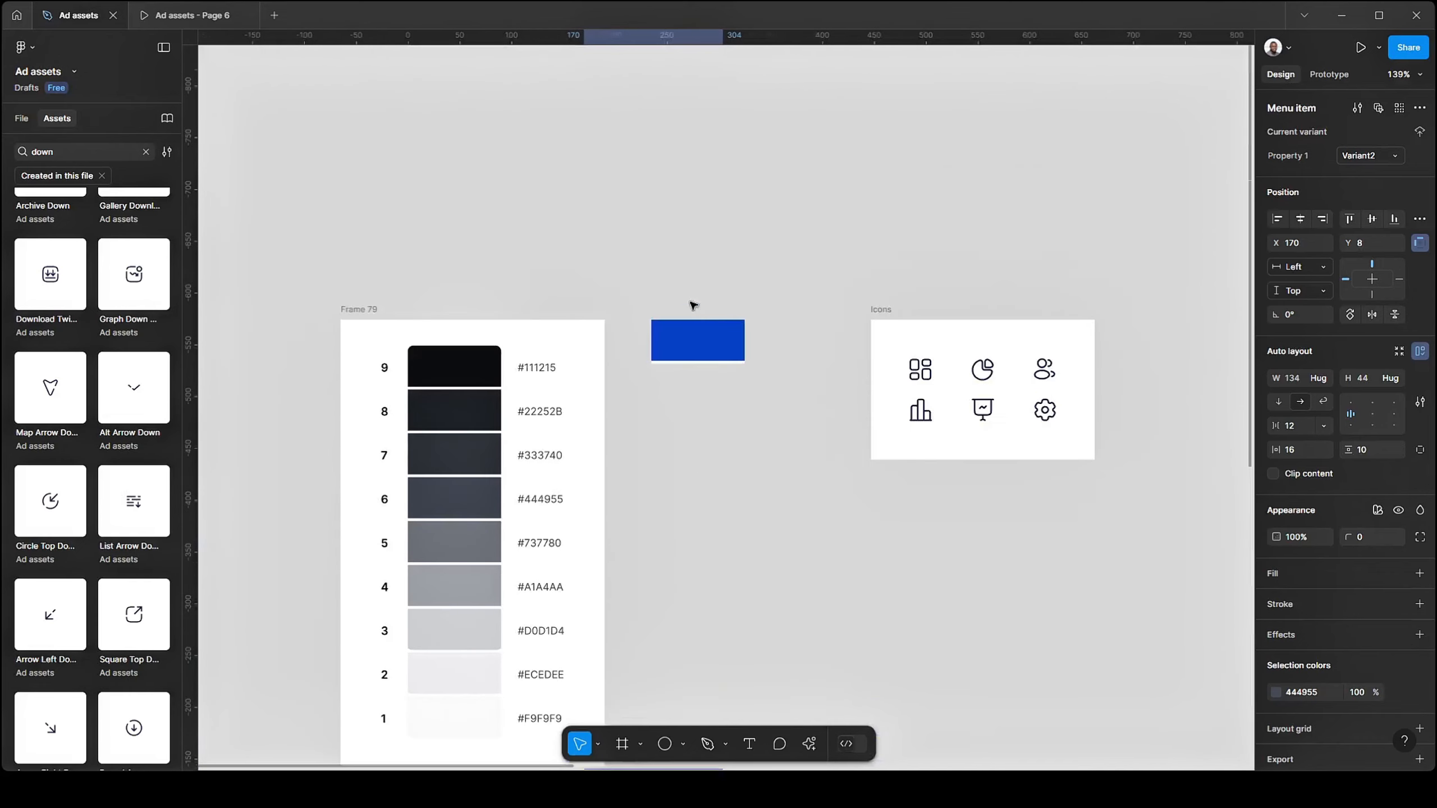
scroll(680, 318, "down", 1)
scroll(635, 298, "down", 2)
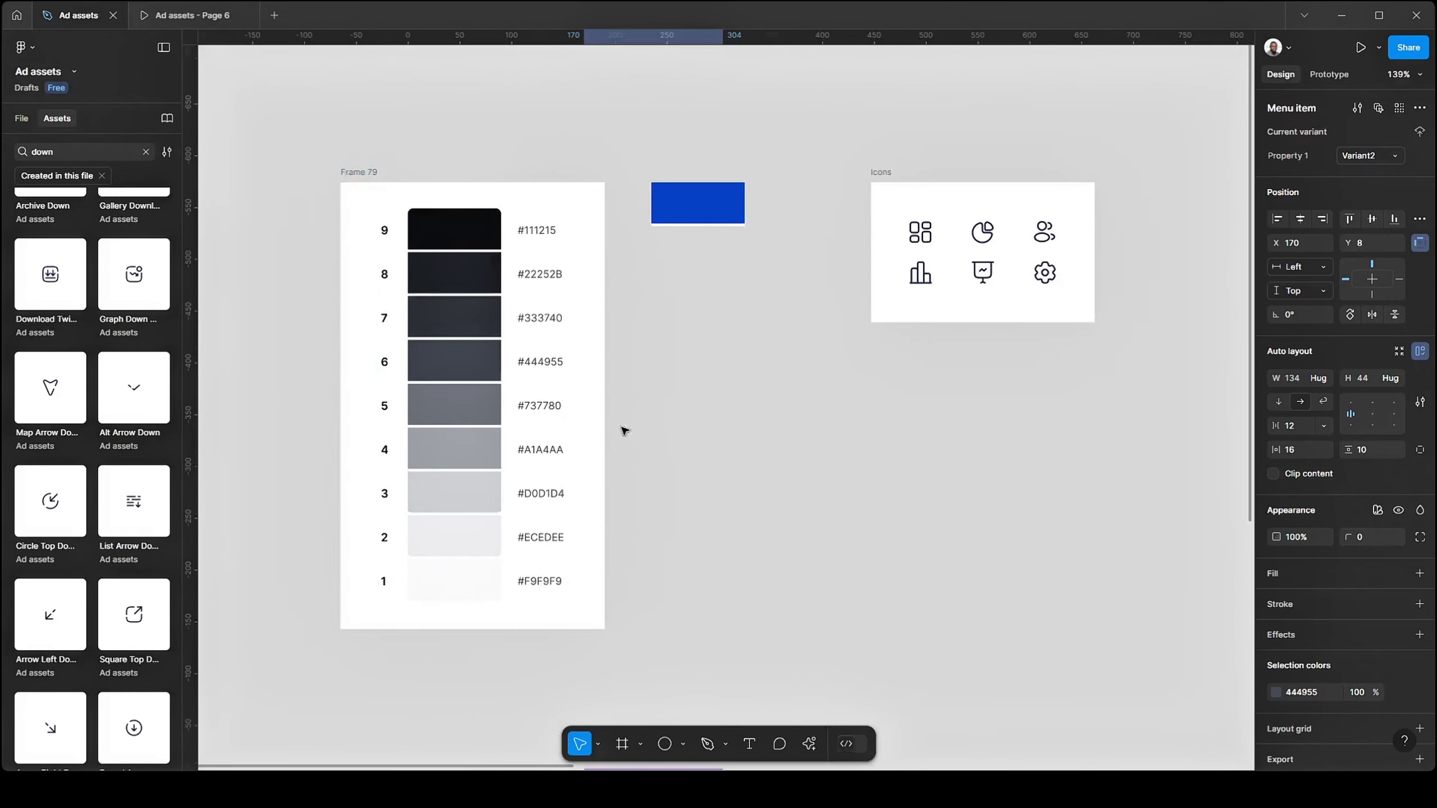
scroll(693, 494, "up", 1)
left_click_drag(693, 494, 651, 209)
scroll(615, 536, "up", 1)
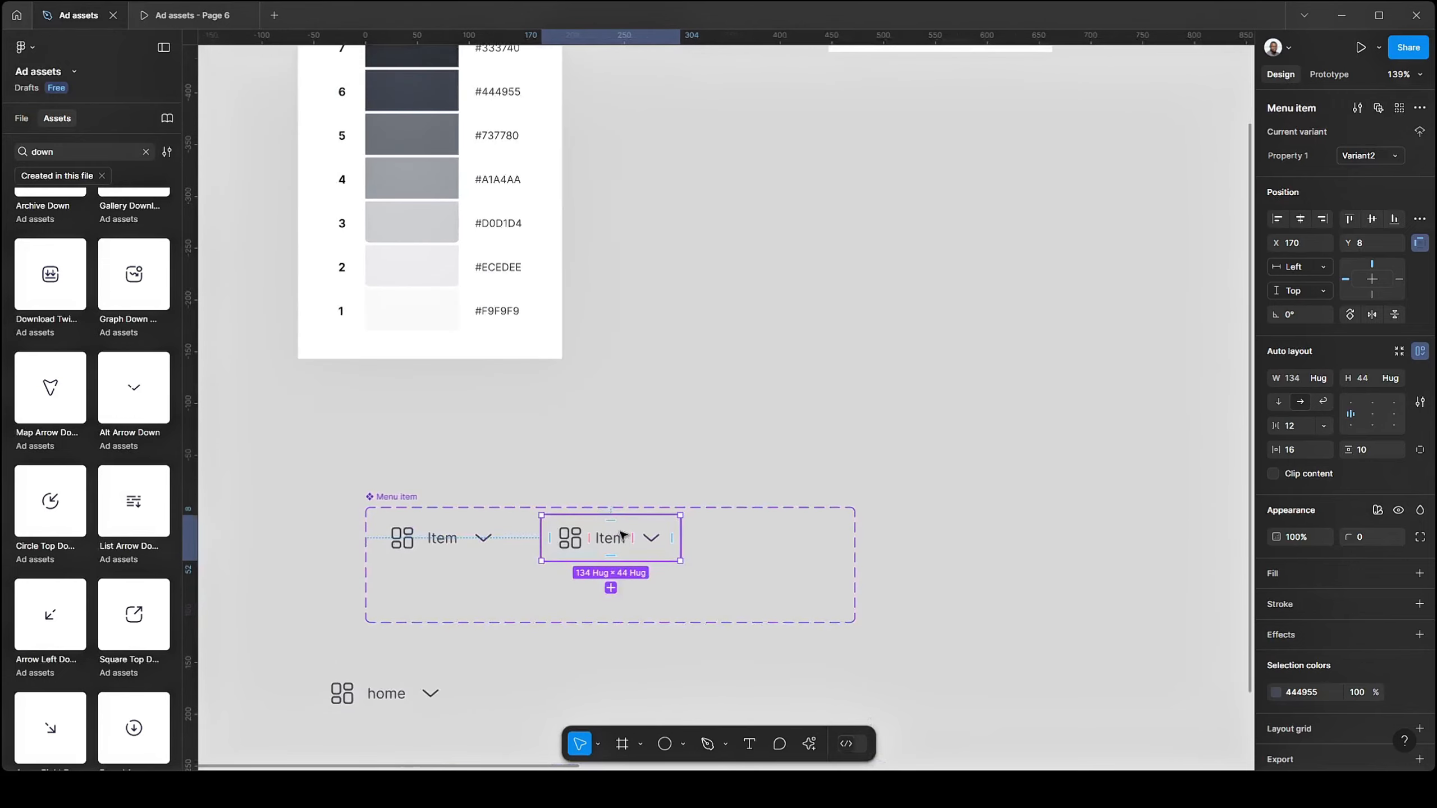
scroll(396, 317, "up", 1)
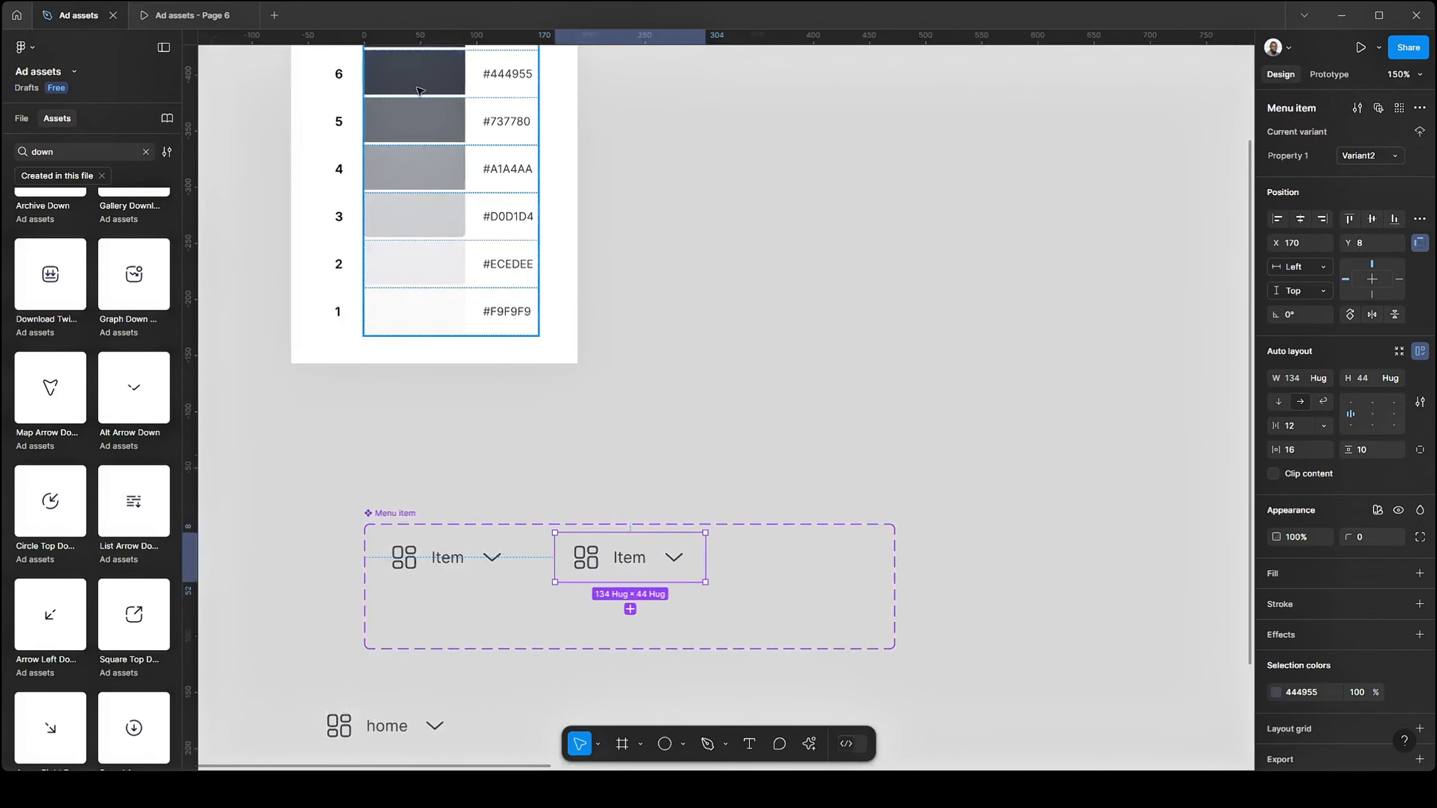
- Recolor the second variant's icons and label with color 8 (#22252B) sampled from the gray palette
scroll(430, 160, "up", 4)
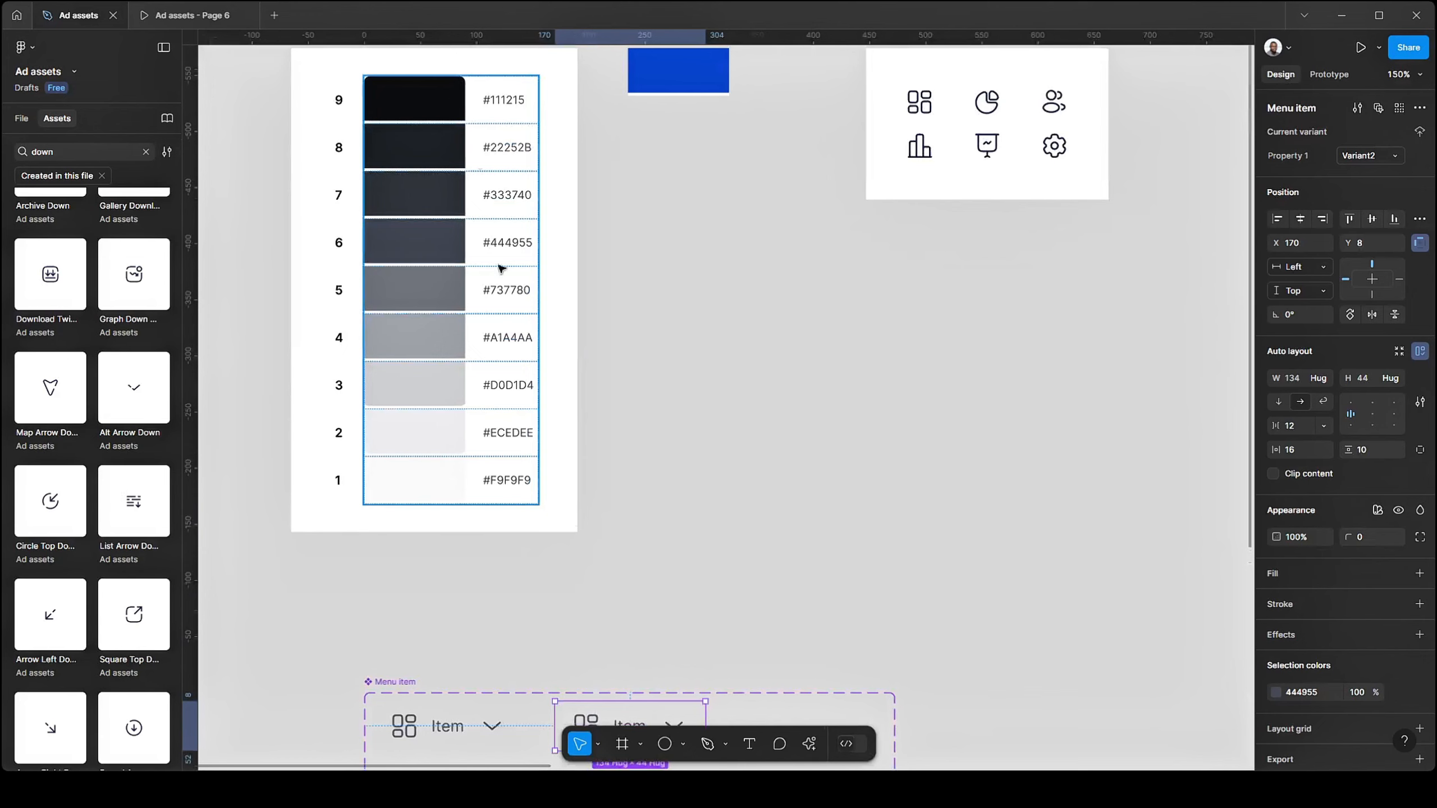
scroll(501, 269, "down", 2)
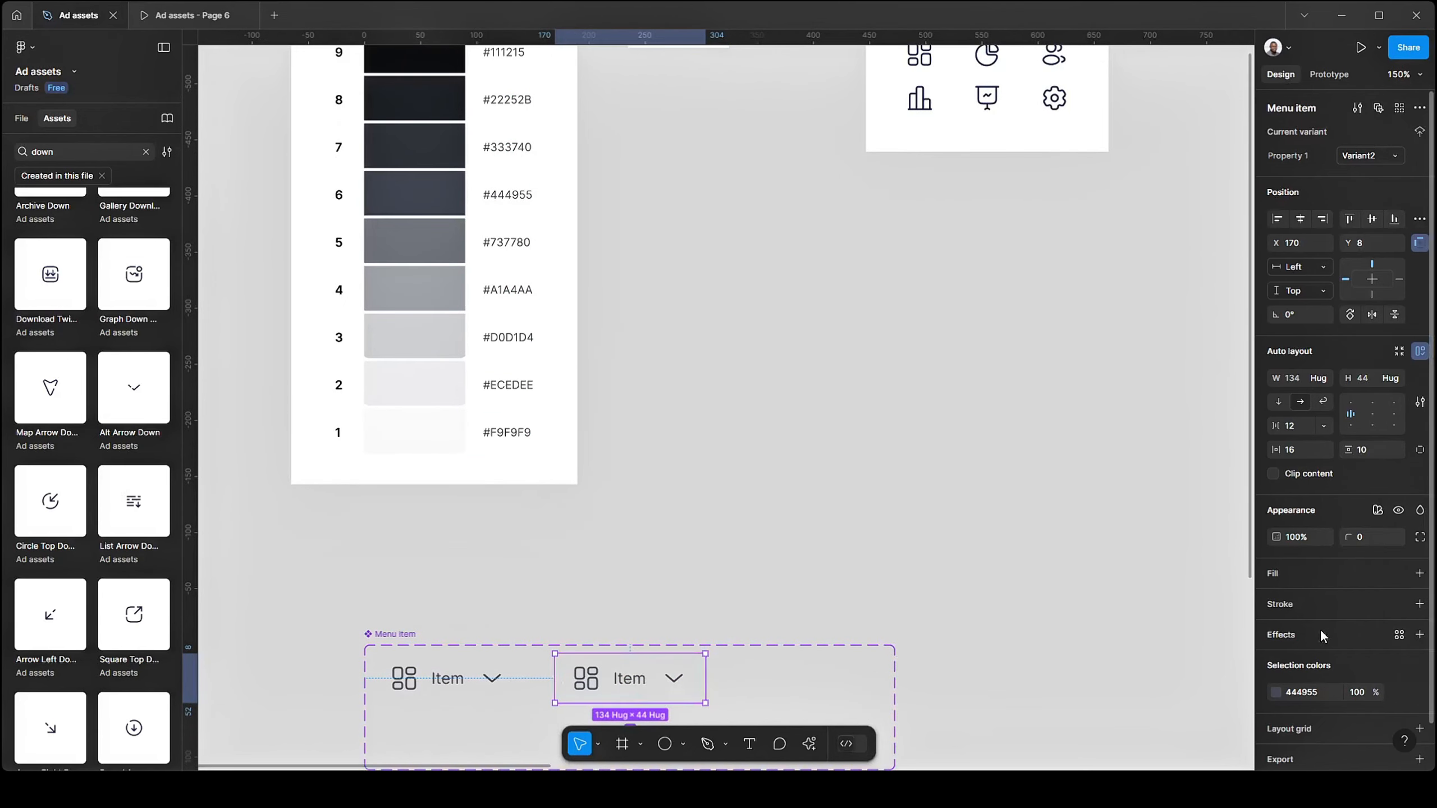
scroll(1285, 651, "down", 1)
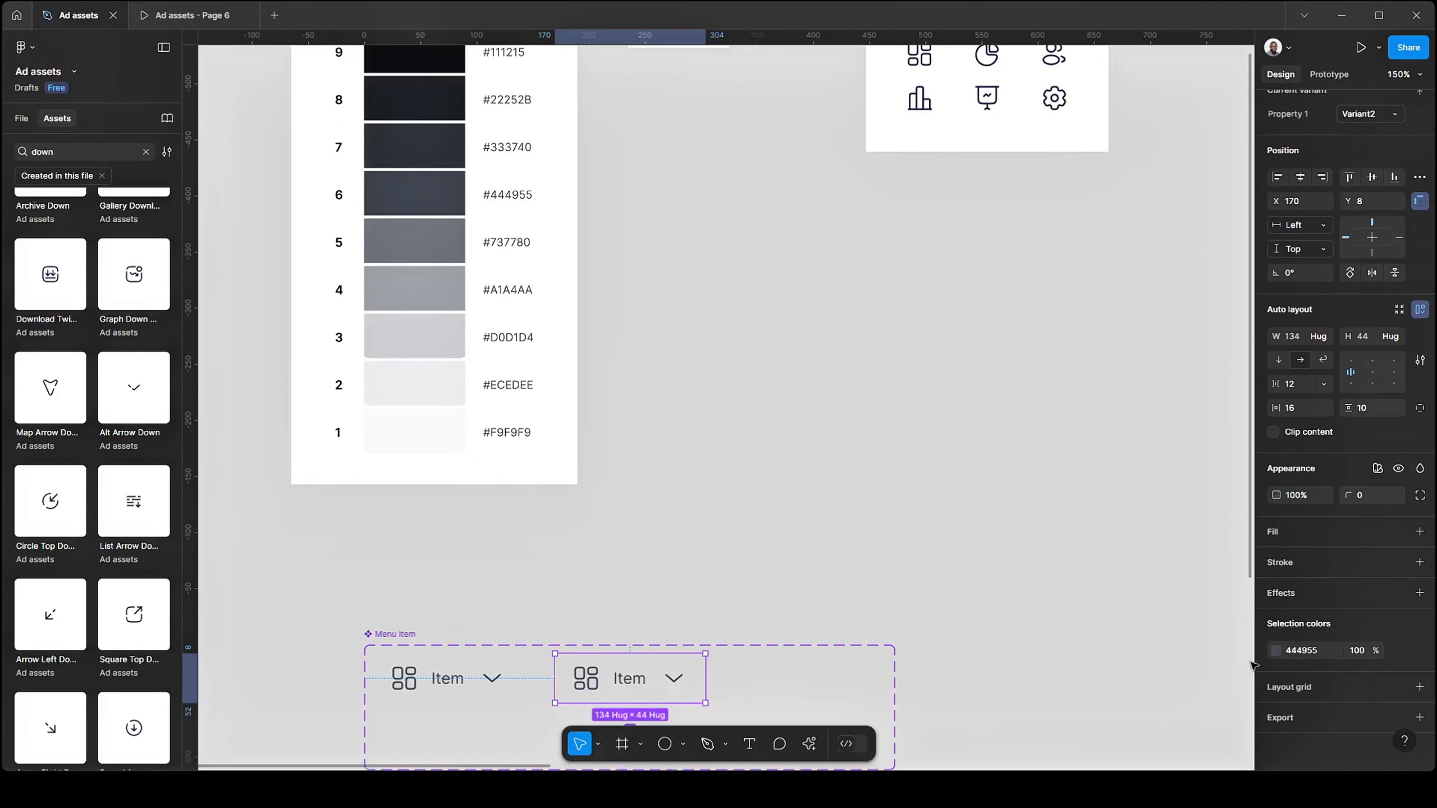
left_click(1275, 651)
key("i")
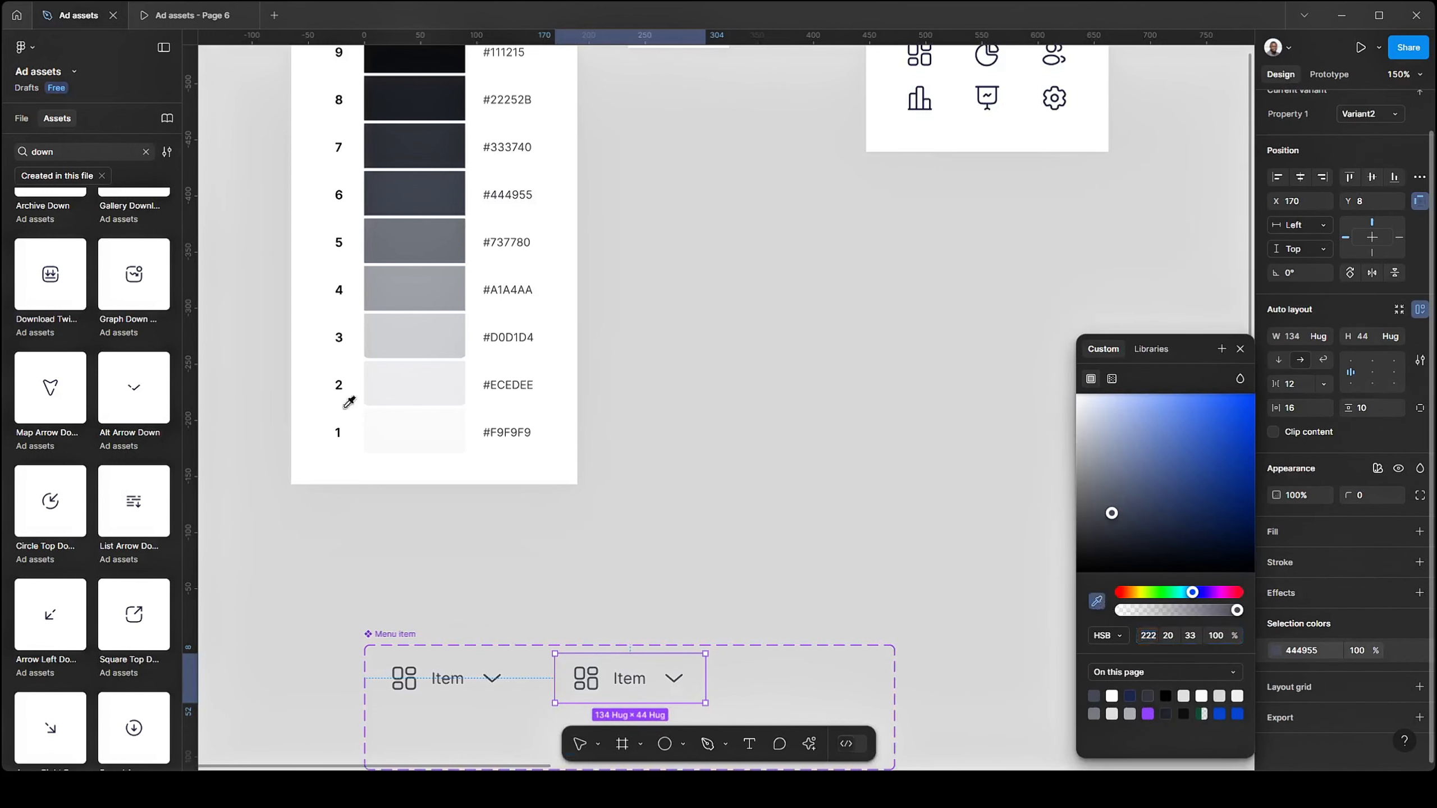
scroll(269, 254, "up", 1)
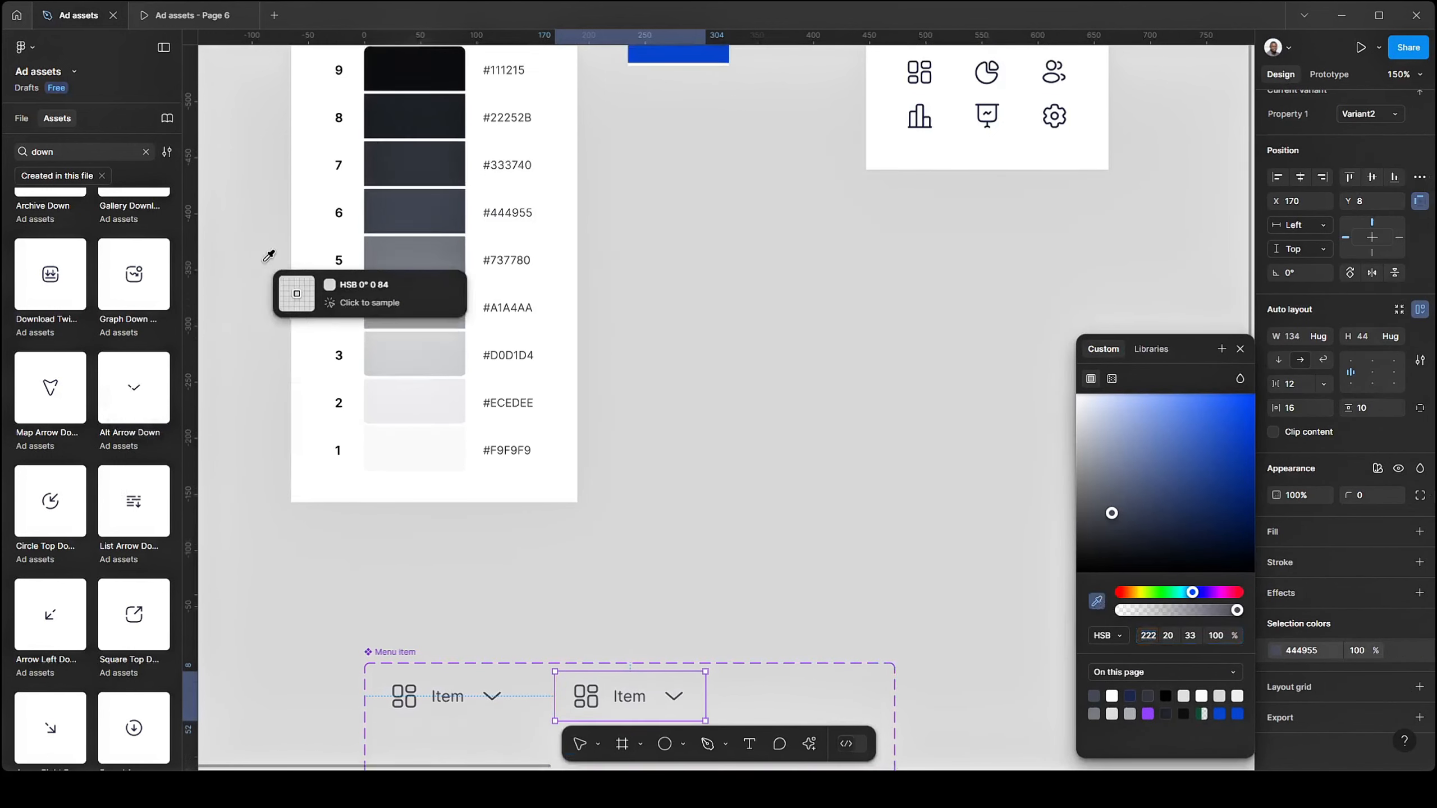
left_click(398, 118)
scroll(430, 309, "down", 1)
left_click(648, 540)
scroll(650, 546, "down", 1)
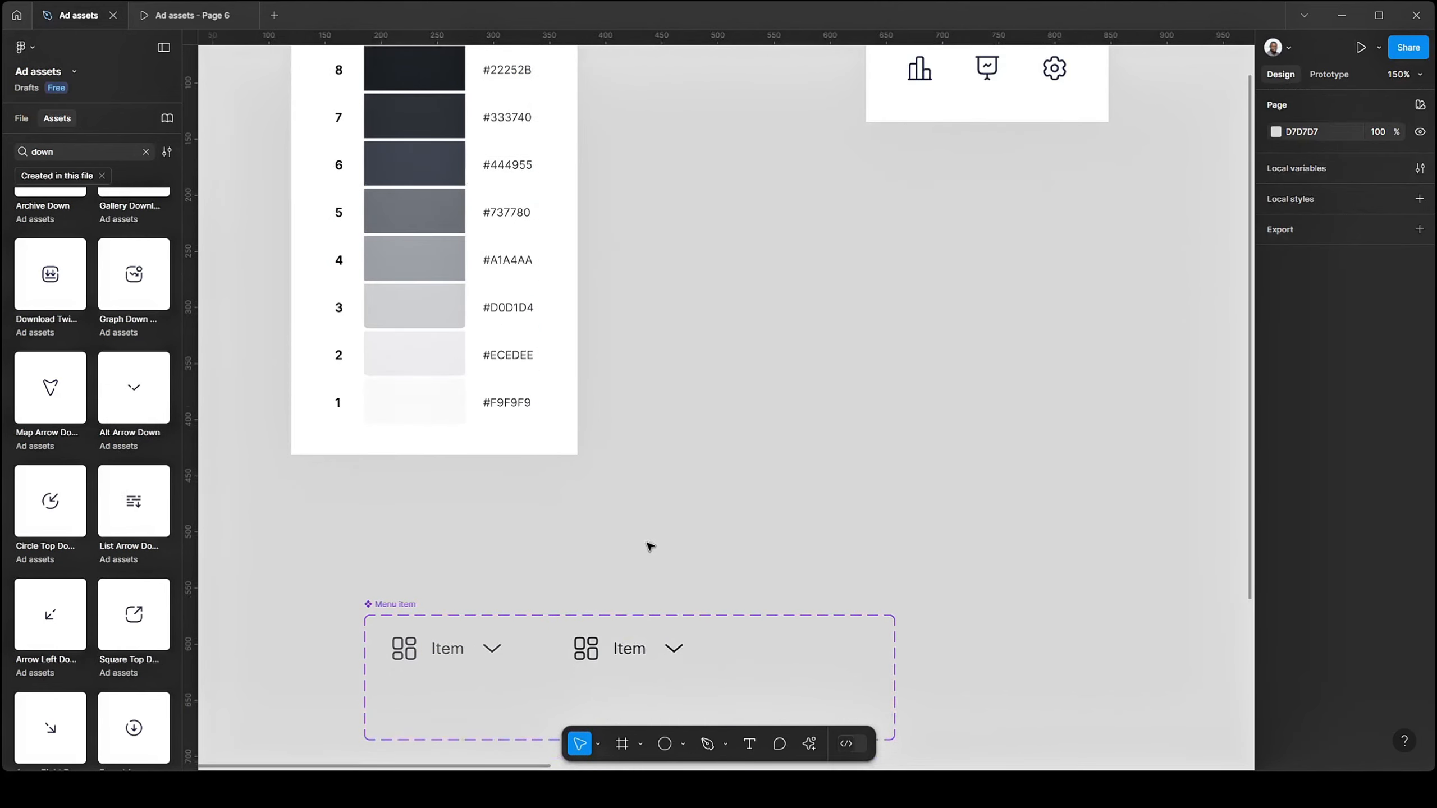
scroll(648, 545, "down", 1)
left_click(435, 600)
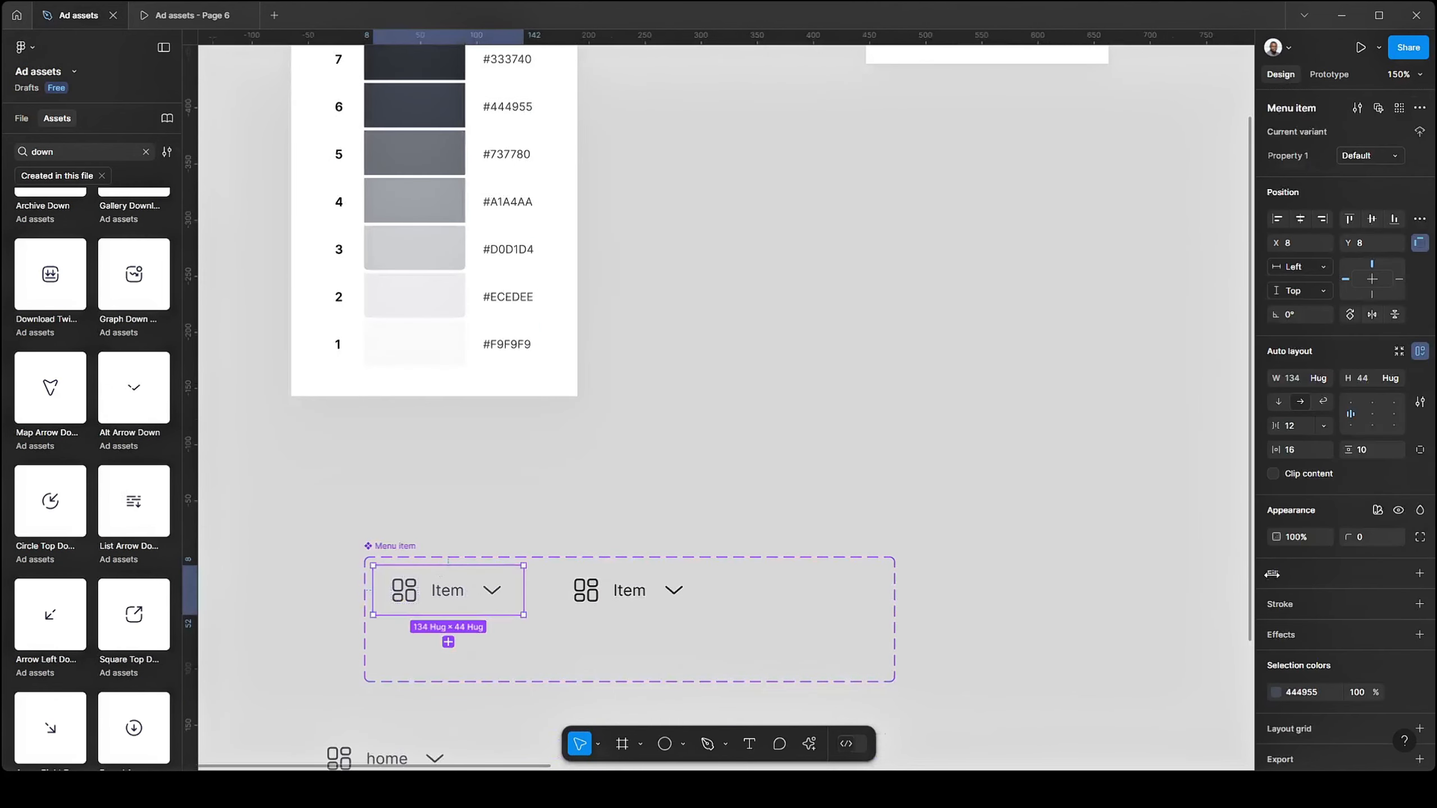
left_click(1277, 692)
left_click(1095, 603)
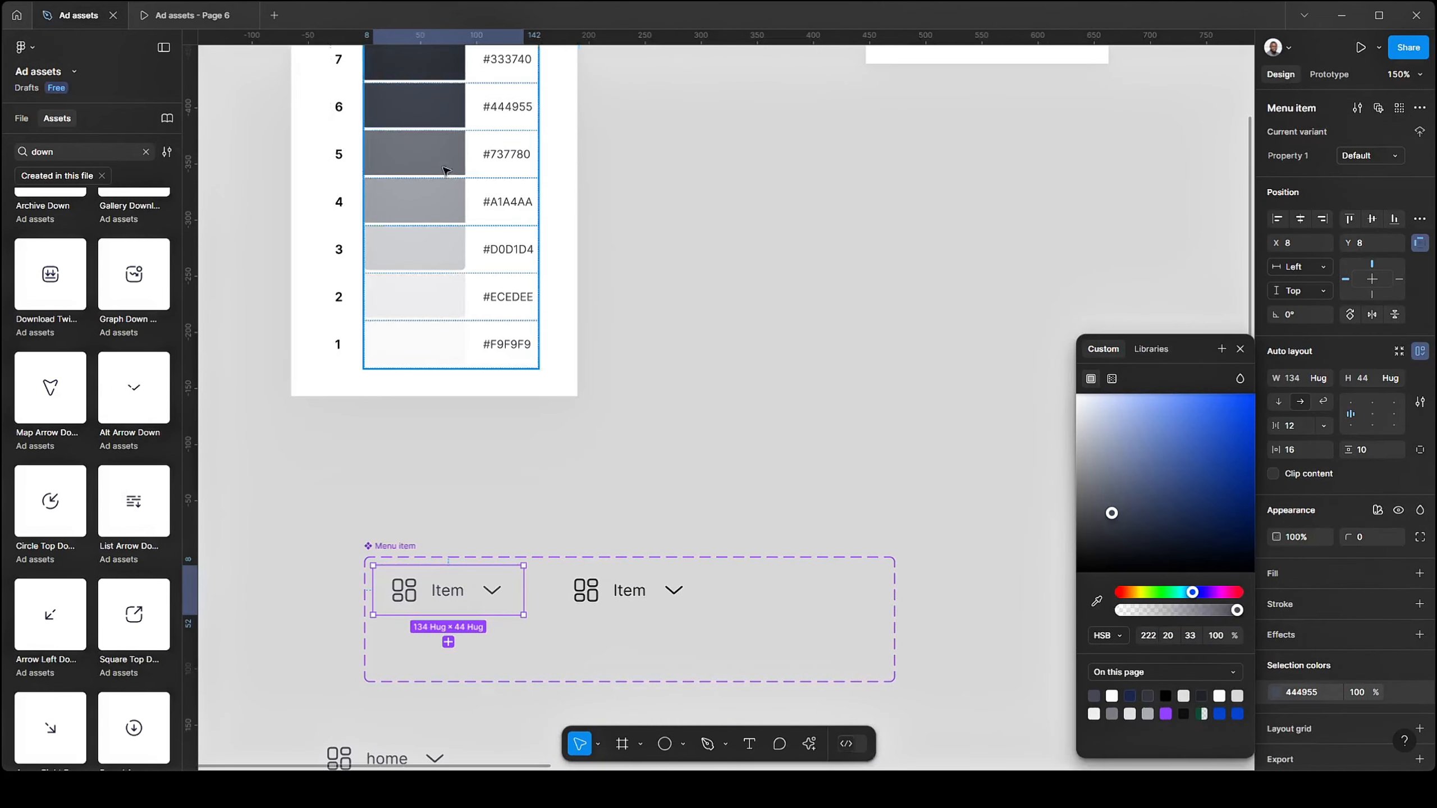
left_click(431, 145)
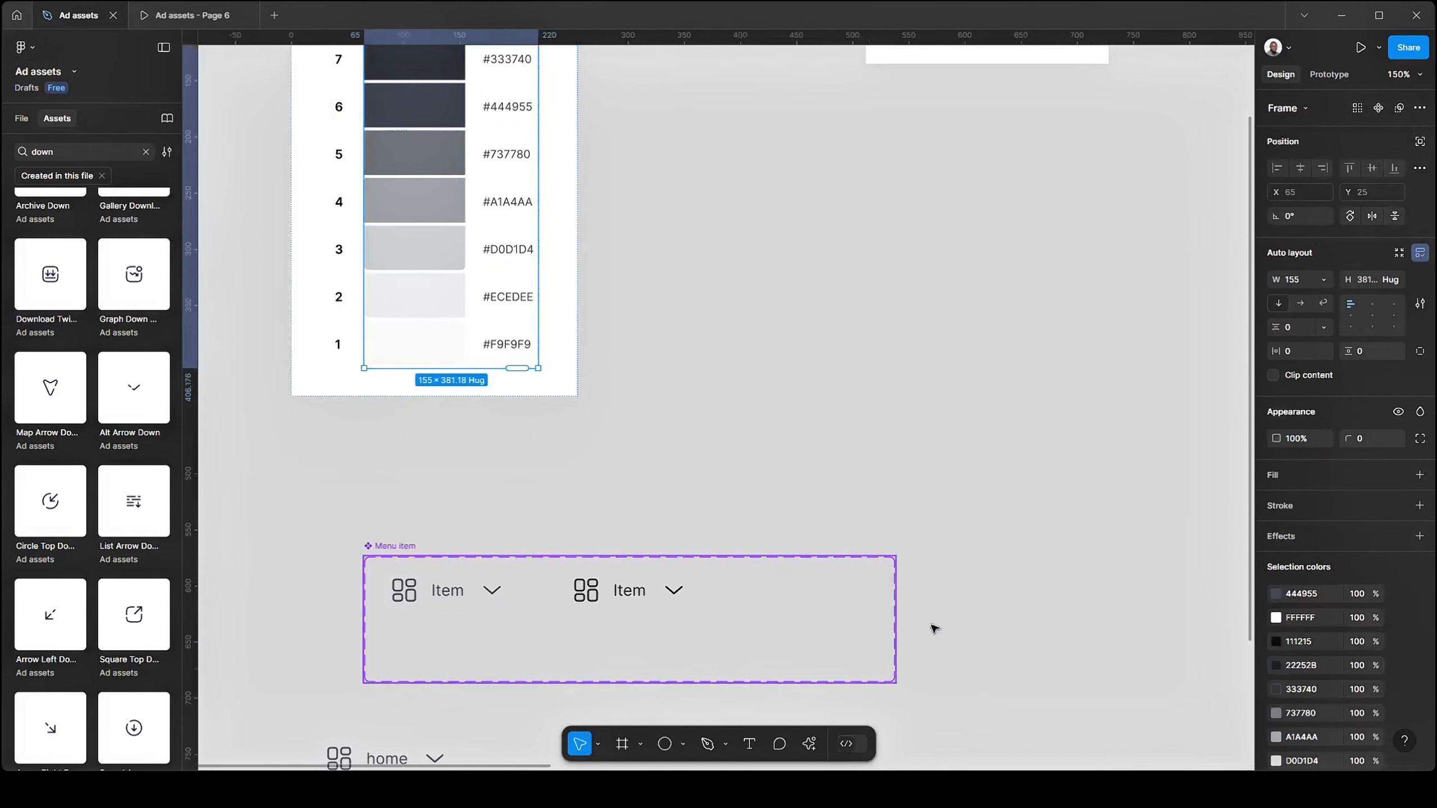
key("ctrl+z")
- Recolor the Default variant's icons and label with color 5 (#737780) sampled from the gray palette
left_click(1276, 692)
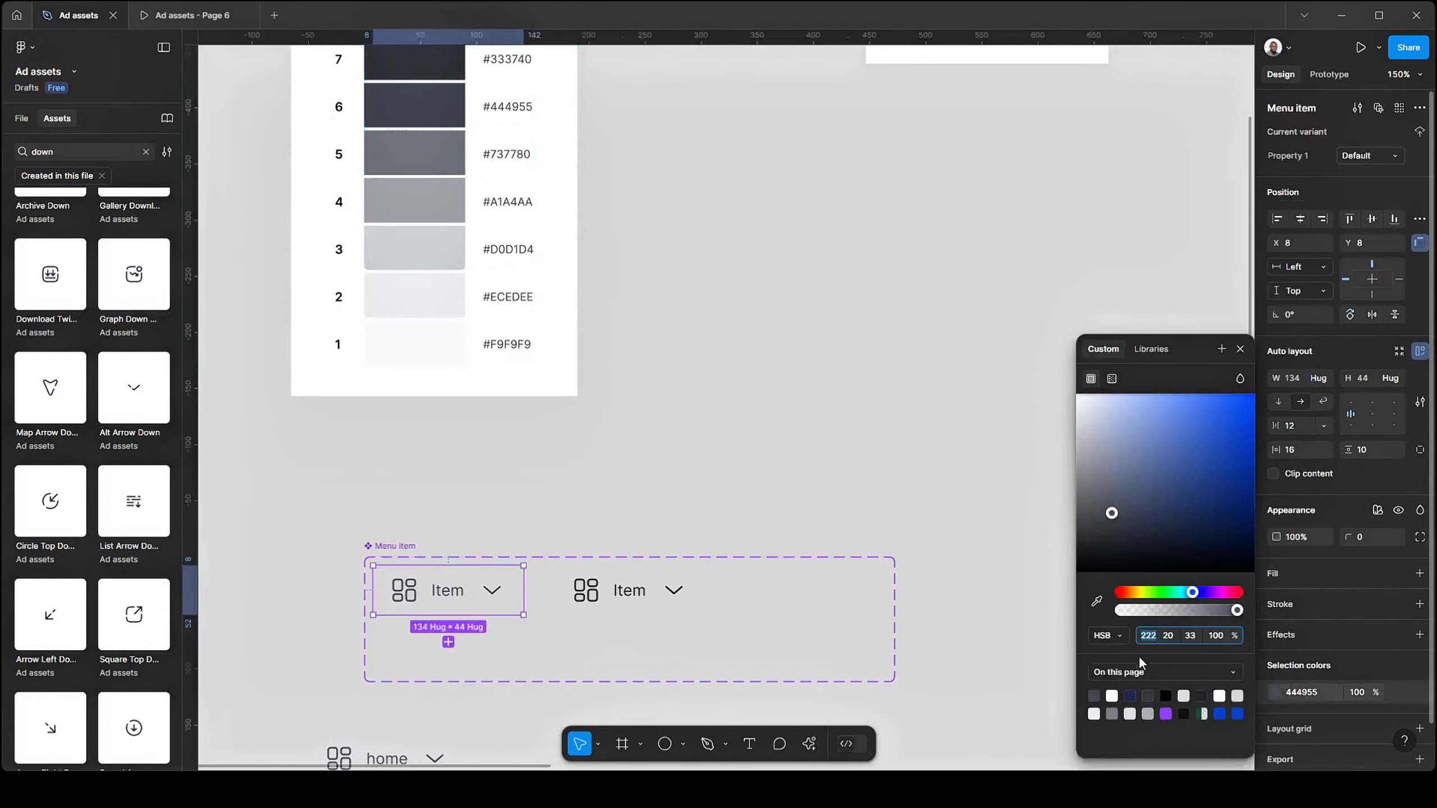
left_click(1096, 601)
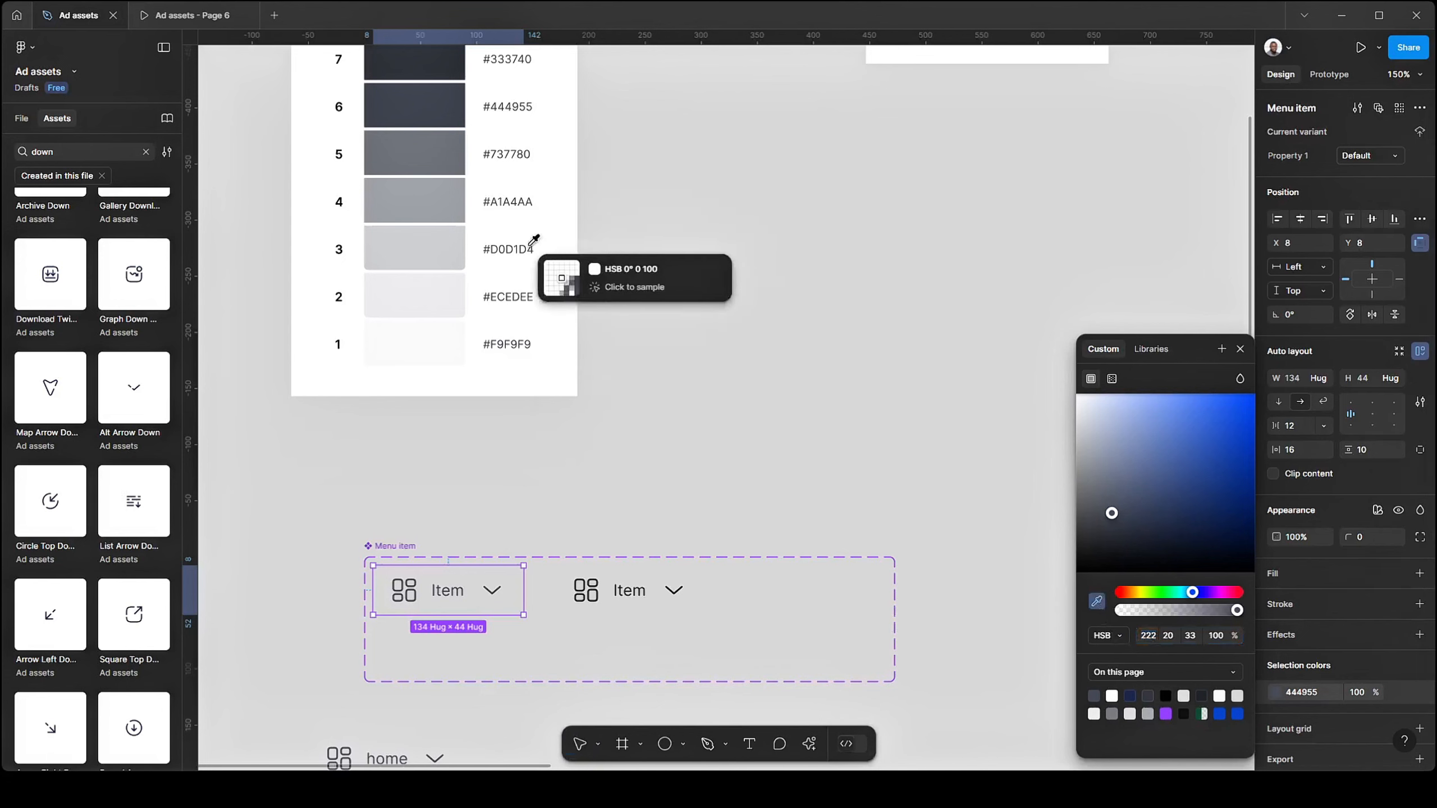
left_click(444, 160)
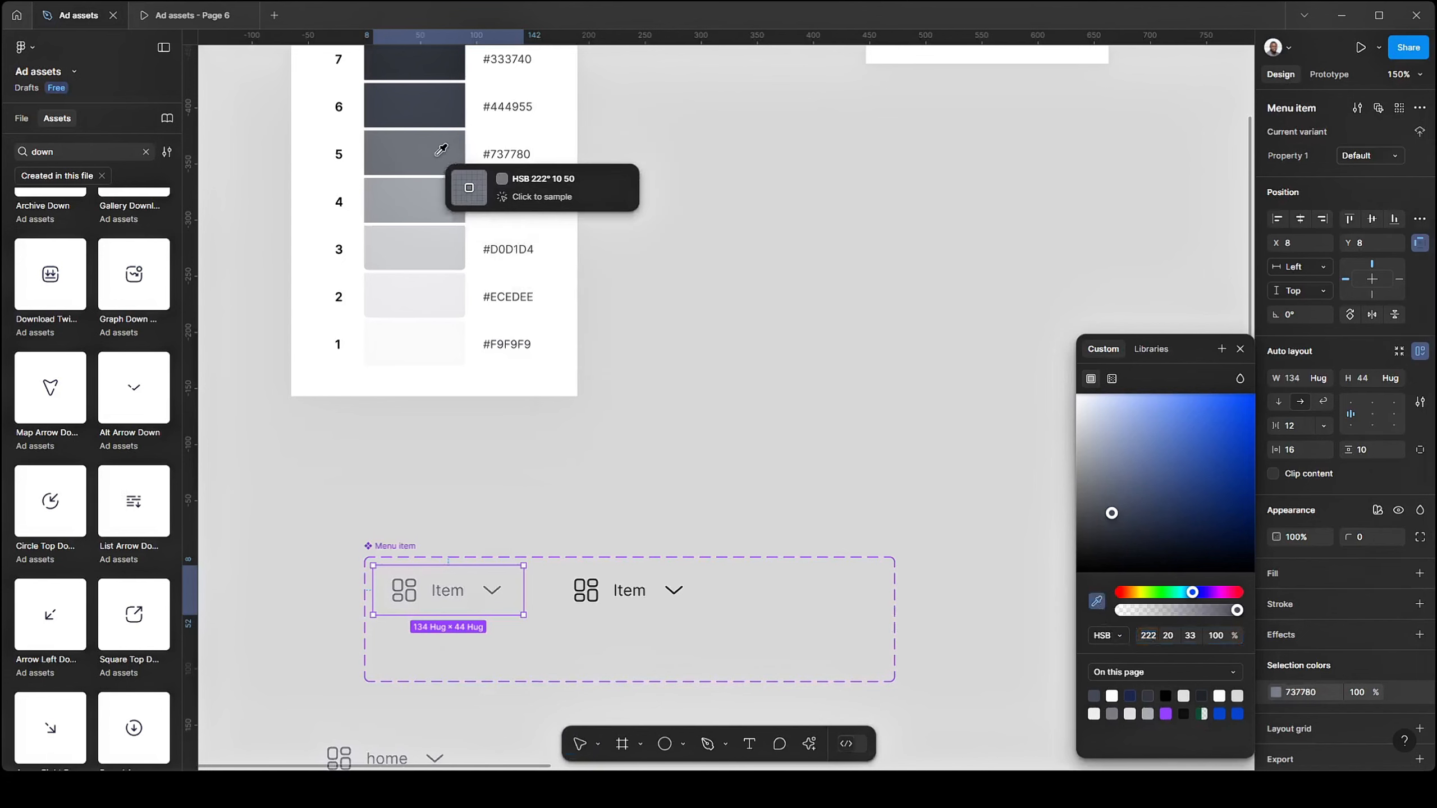
left_click(706, 352)
- Duplicate the second variant as a third one at X 359, Y 8, with the component set widened to about 517
scroll(622, 374, "down", 5)
scroll(548, 405, "up", 1)
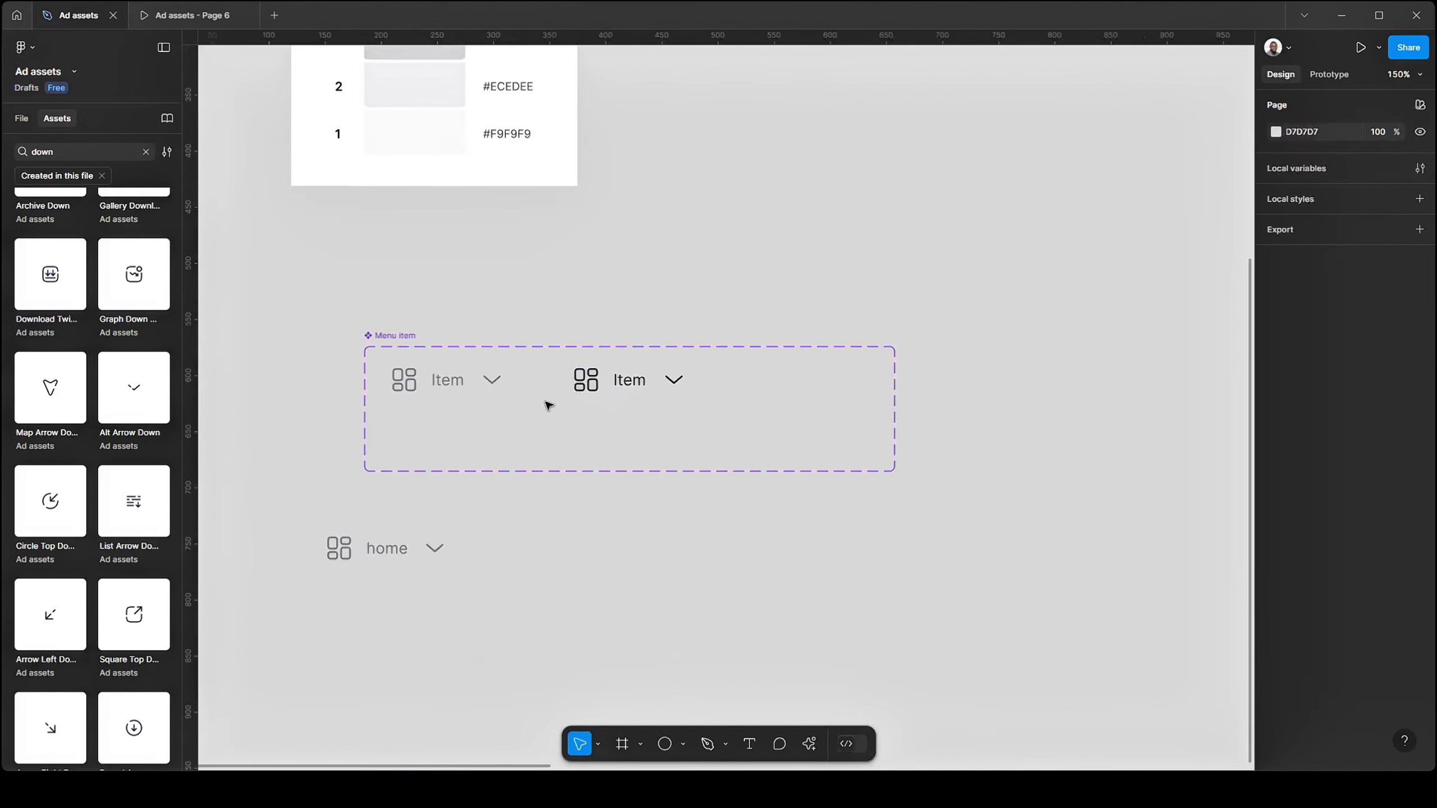
left_click_drag(543, 417, 565, 362)
scroll(623, 350, "up", 1)
left_click_drag(776, 375, 731, 386)
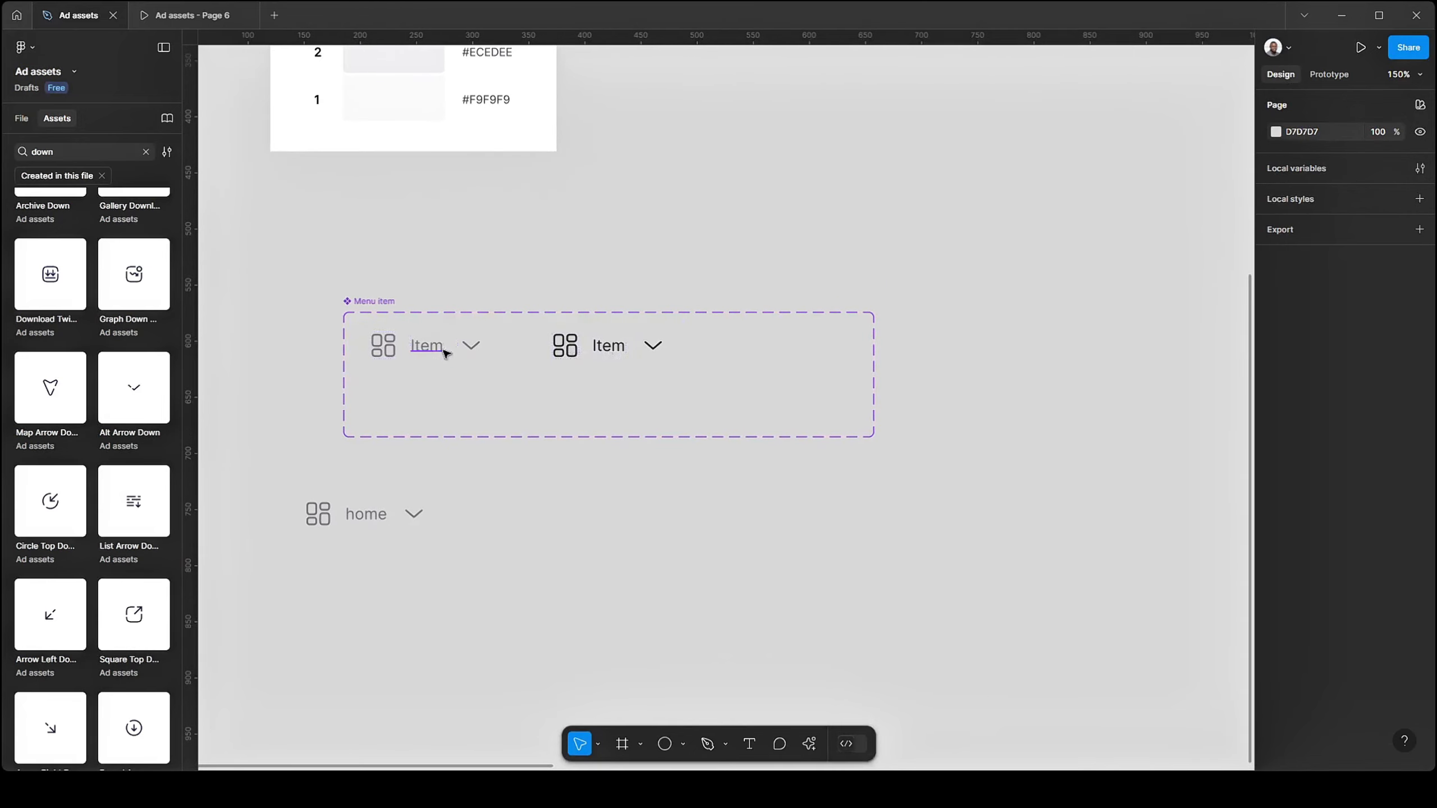
scroll(430, 348, "up", 5)
scroll(879, 368, "down", 6)
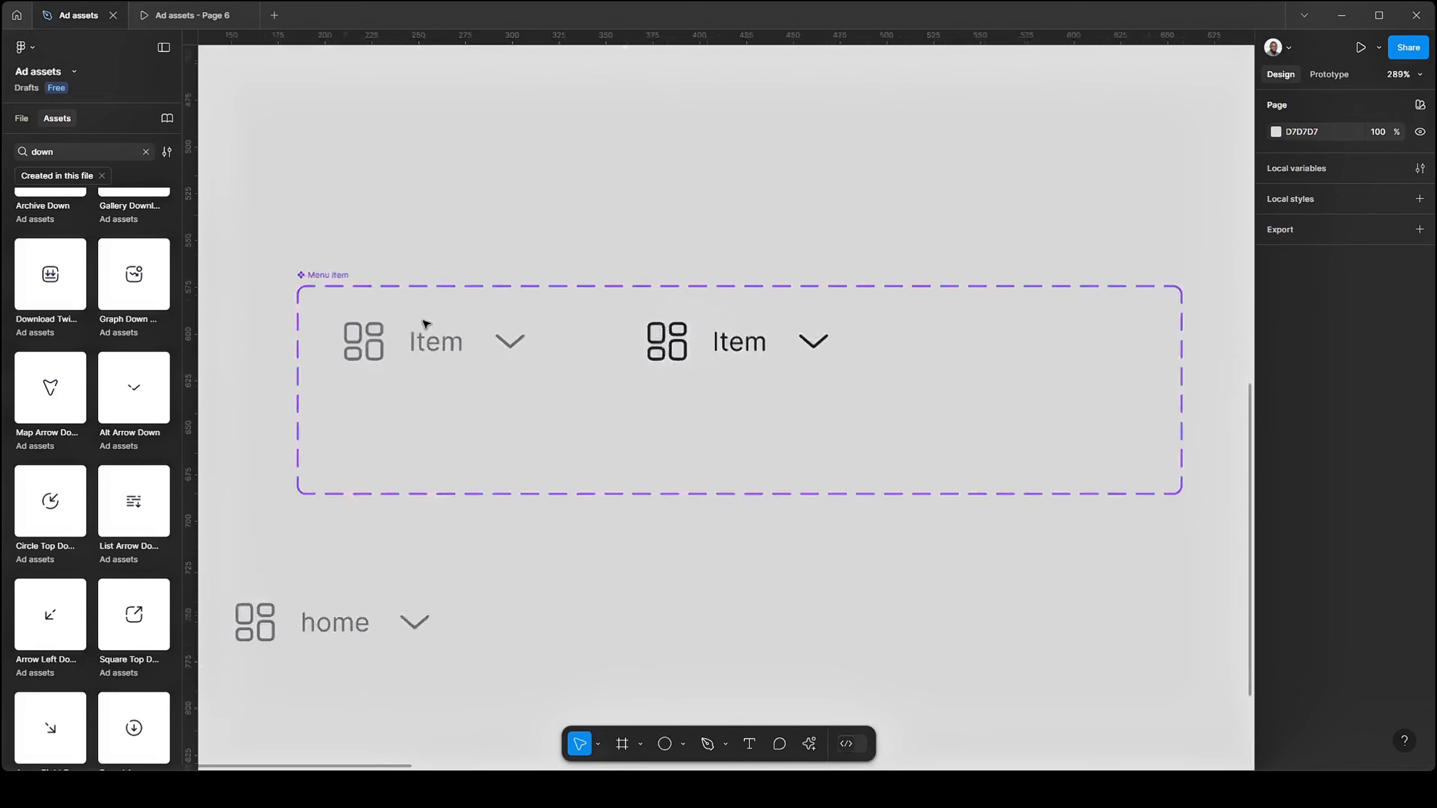
left_click_drag(552, 346, 836, 351, "alt")
scroll(760, 375, "up", 4)
left_click(760, 374)
left_click(622, 310)
left_click_drag(623, 310, 666, 311)
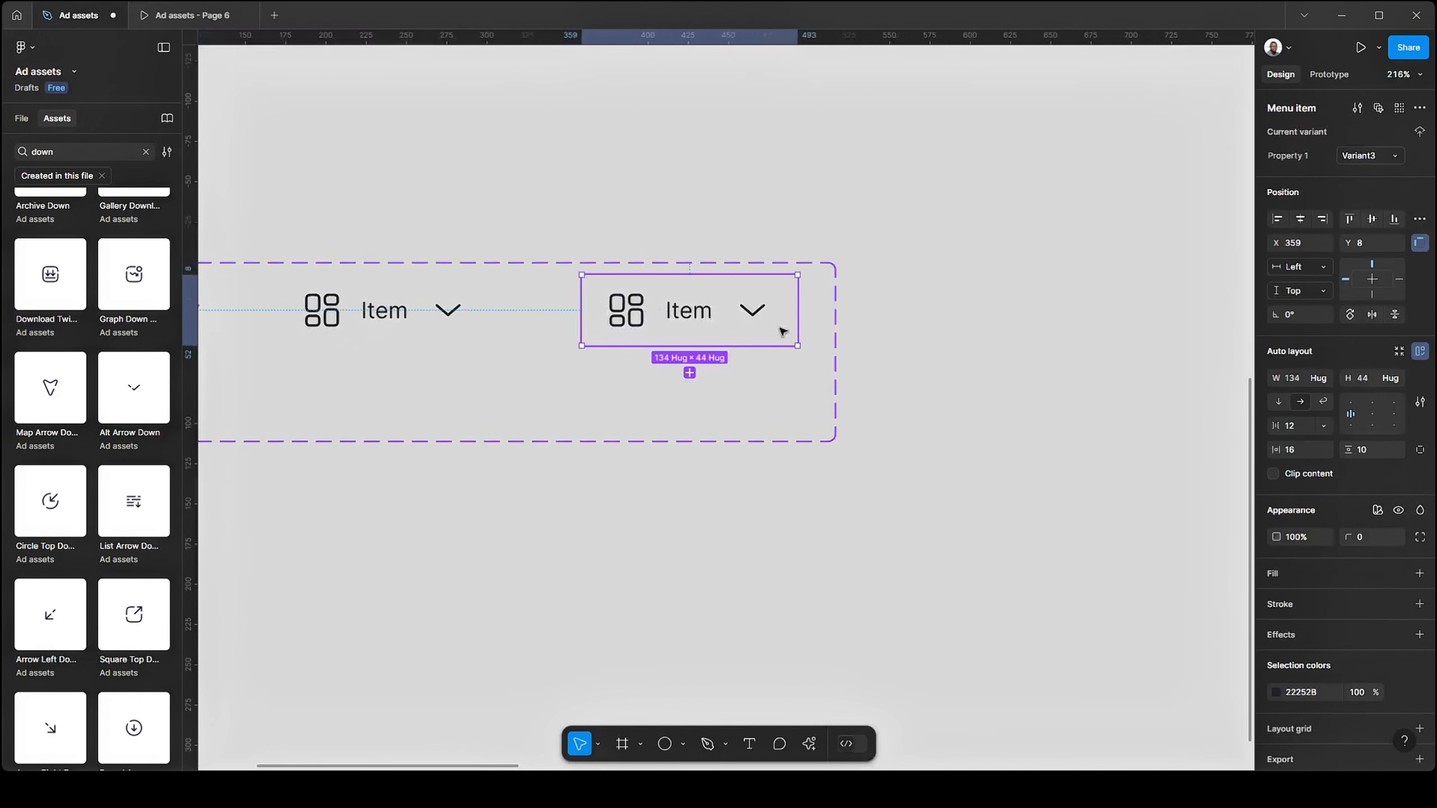
- Recolor the third variant's icons and label with the blue (#0946C8) sampled from the swatch beside the gray palette
left_click(1277, 691)
left_click(1096, 601)
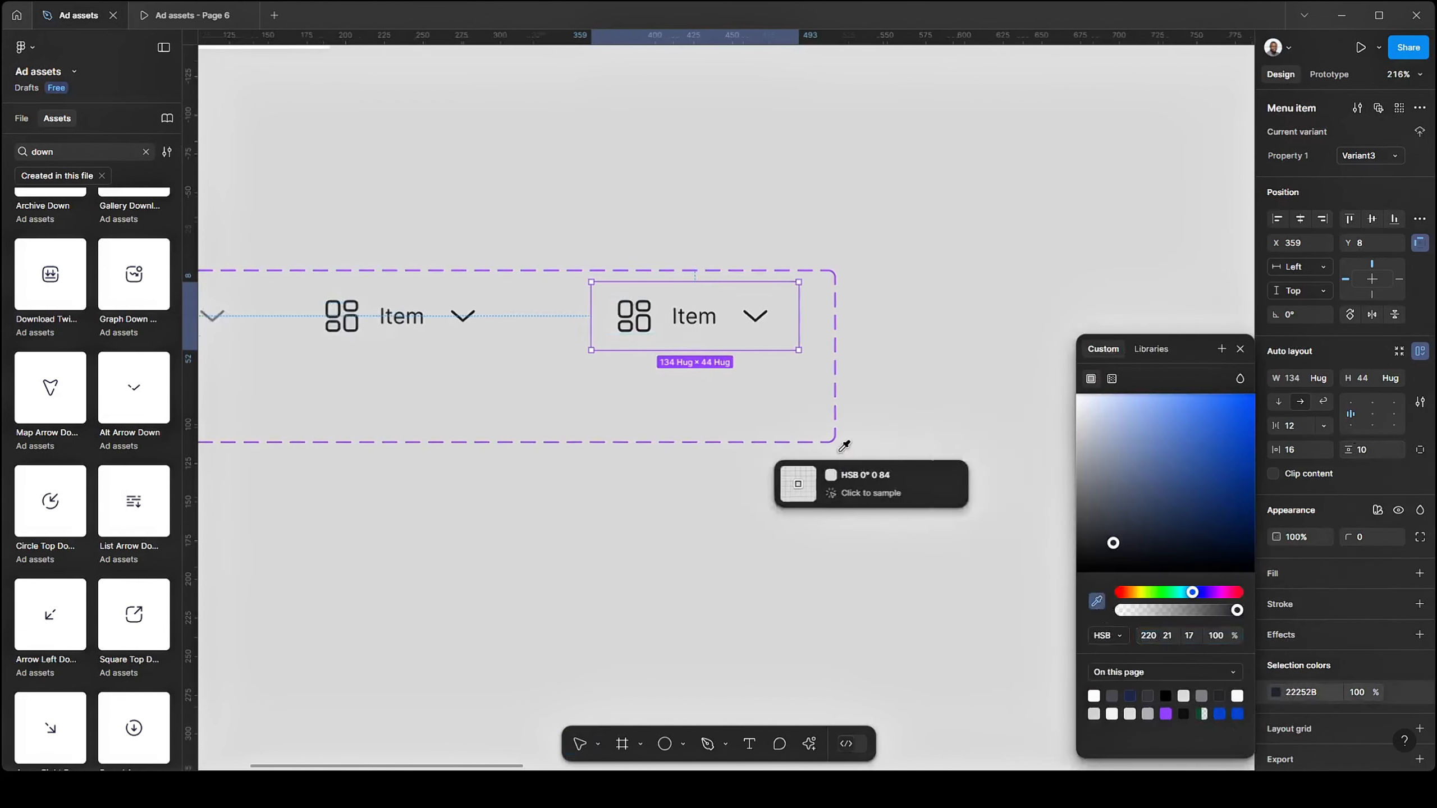
scroll(752, 390, "down", 3)
scroll(656, 215, "up", 3)
scroll(571, 128, "up", 4)
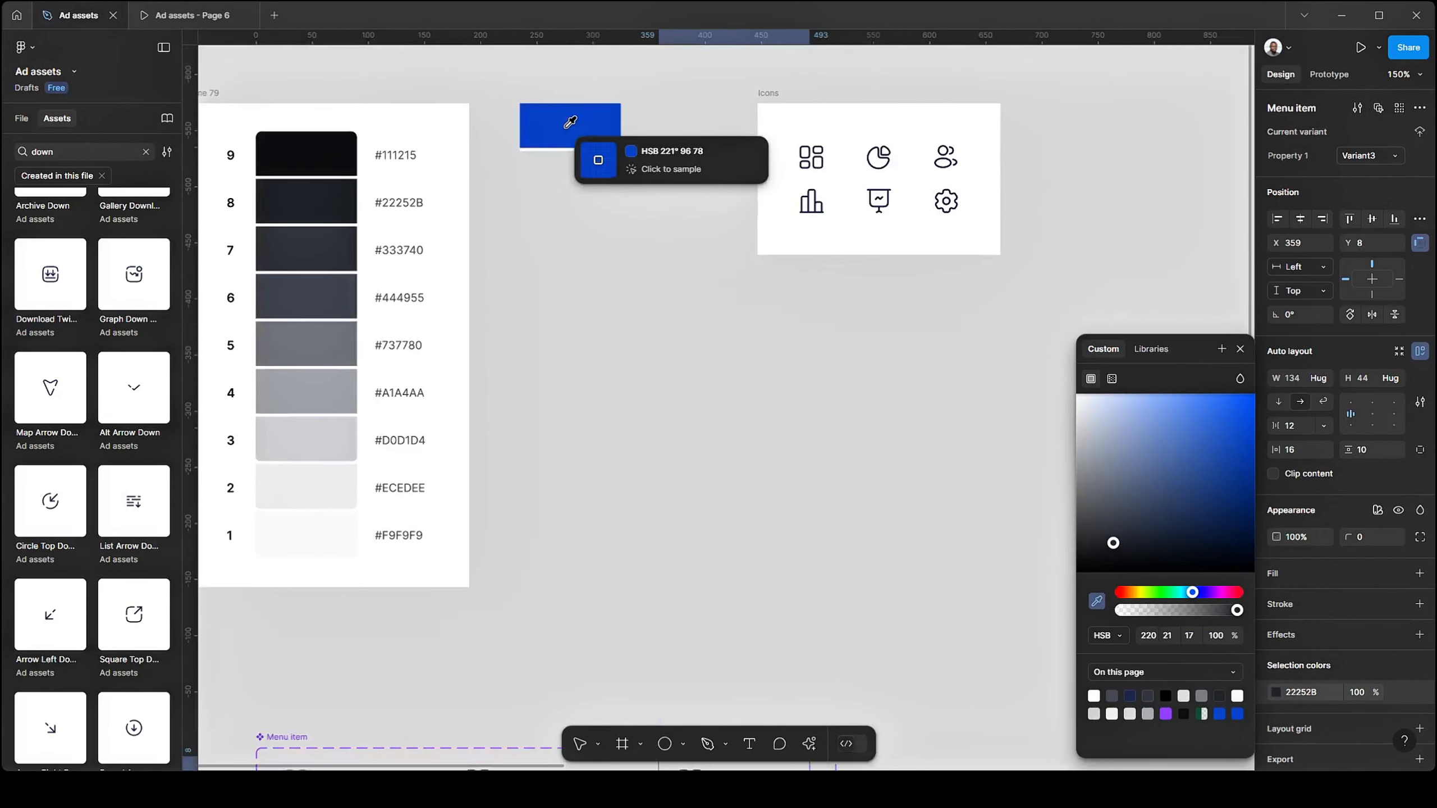
left_click(569, 129)
scroll(632, 297, "down", 1)
left_click(633, 297)
scroll(625, 327, "down", 5)
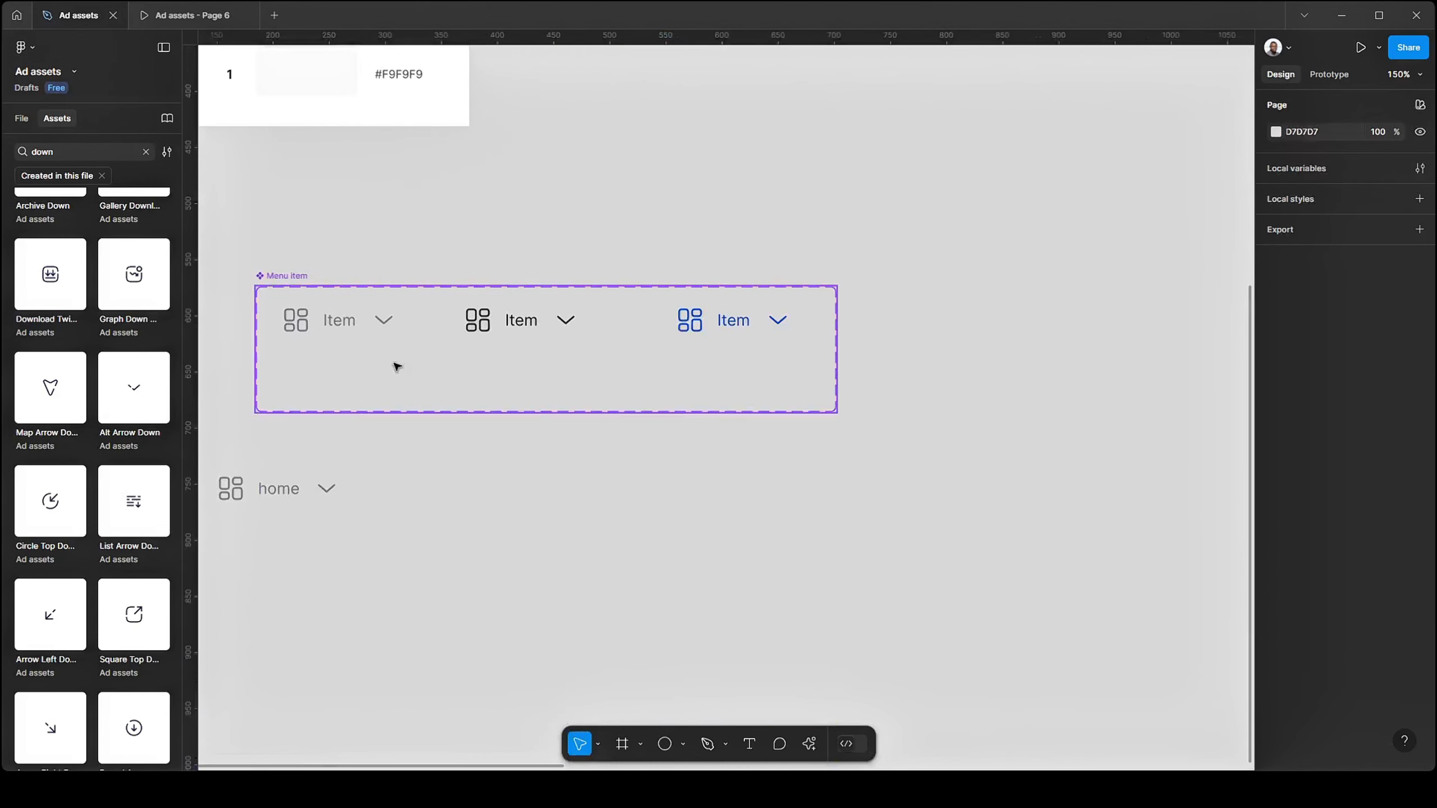
- Rename the component's variant property to Status and set the first variant's value to default
scroll(367, 339, "up", 1)
left_click(368, 339)
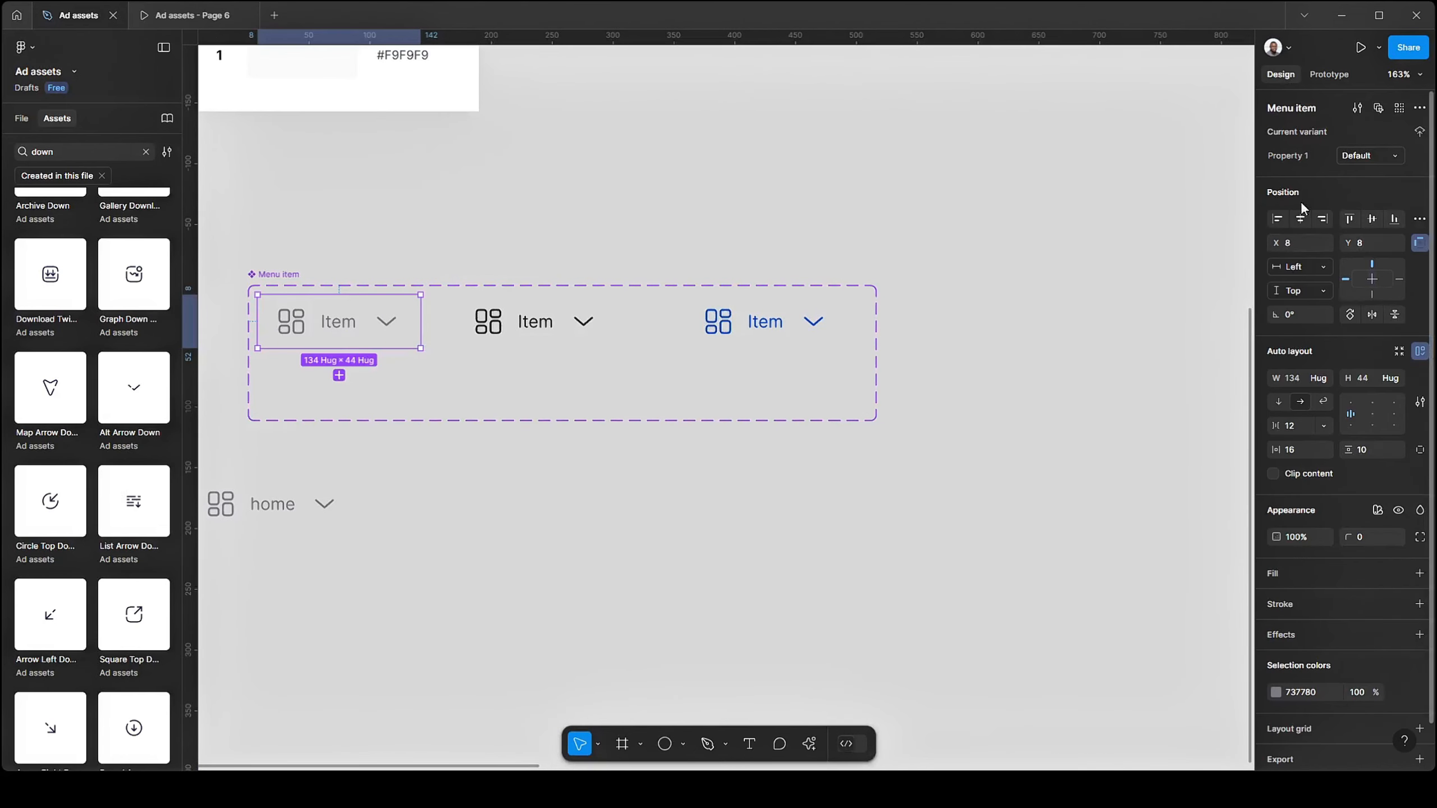
double_click(1288, 157)
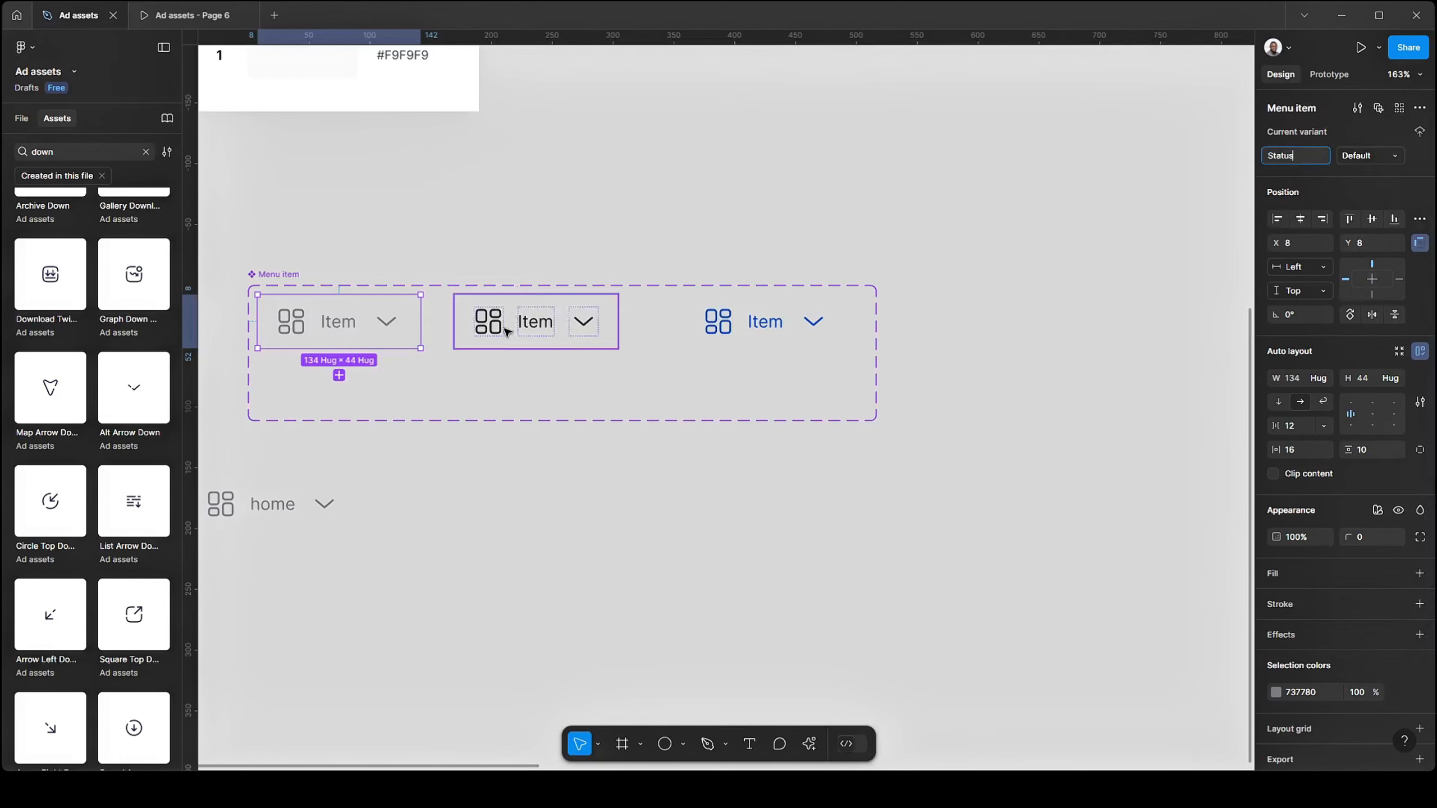
left_click(504, 329)
left_click(378, 339)
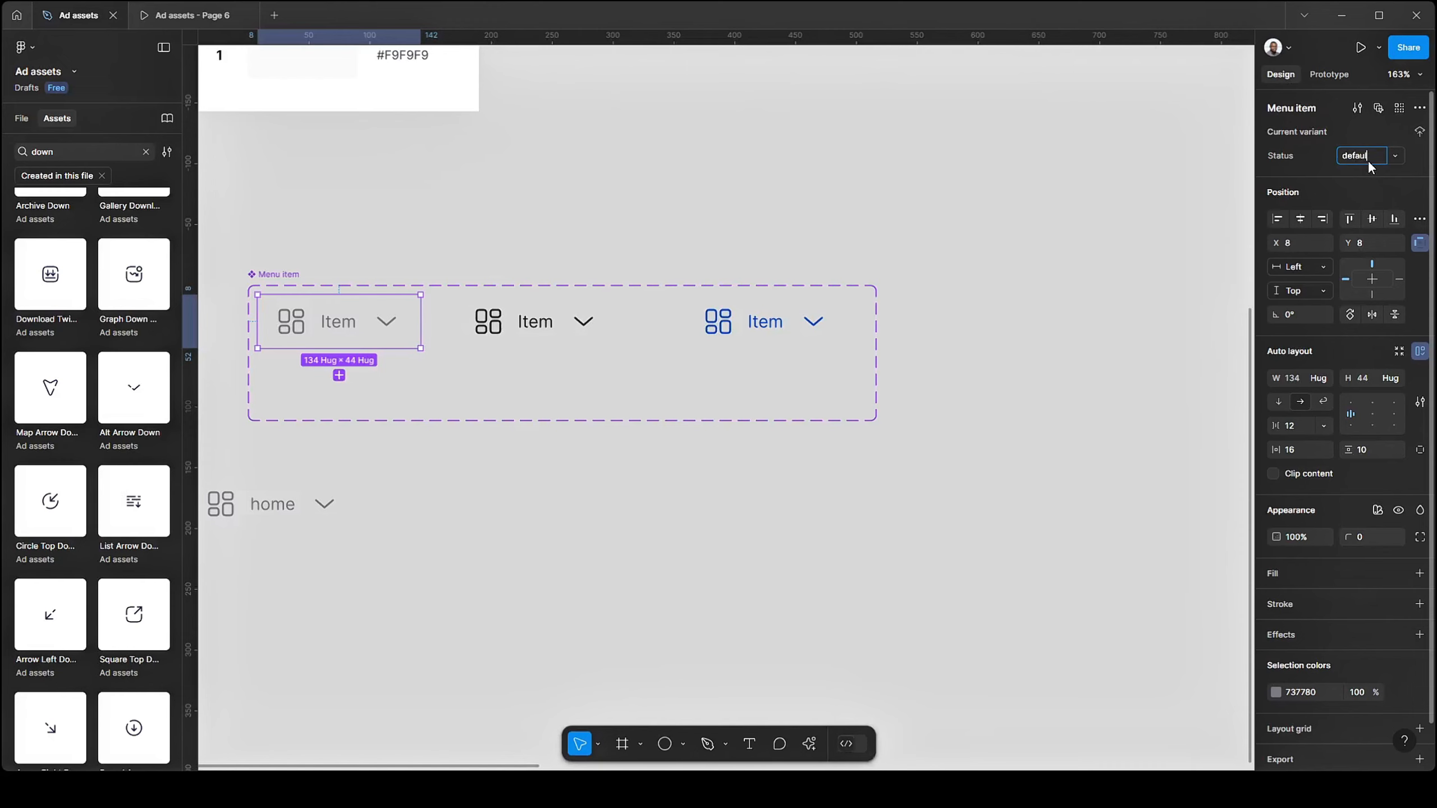
type("t")
key("Return")
- Set the Status value of the second variant to hover and of the blue third variant to focus
left_click(568, 330)
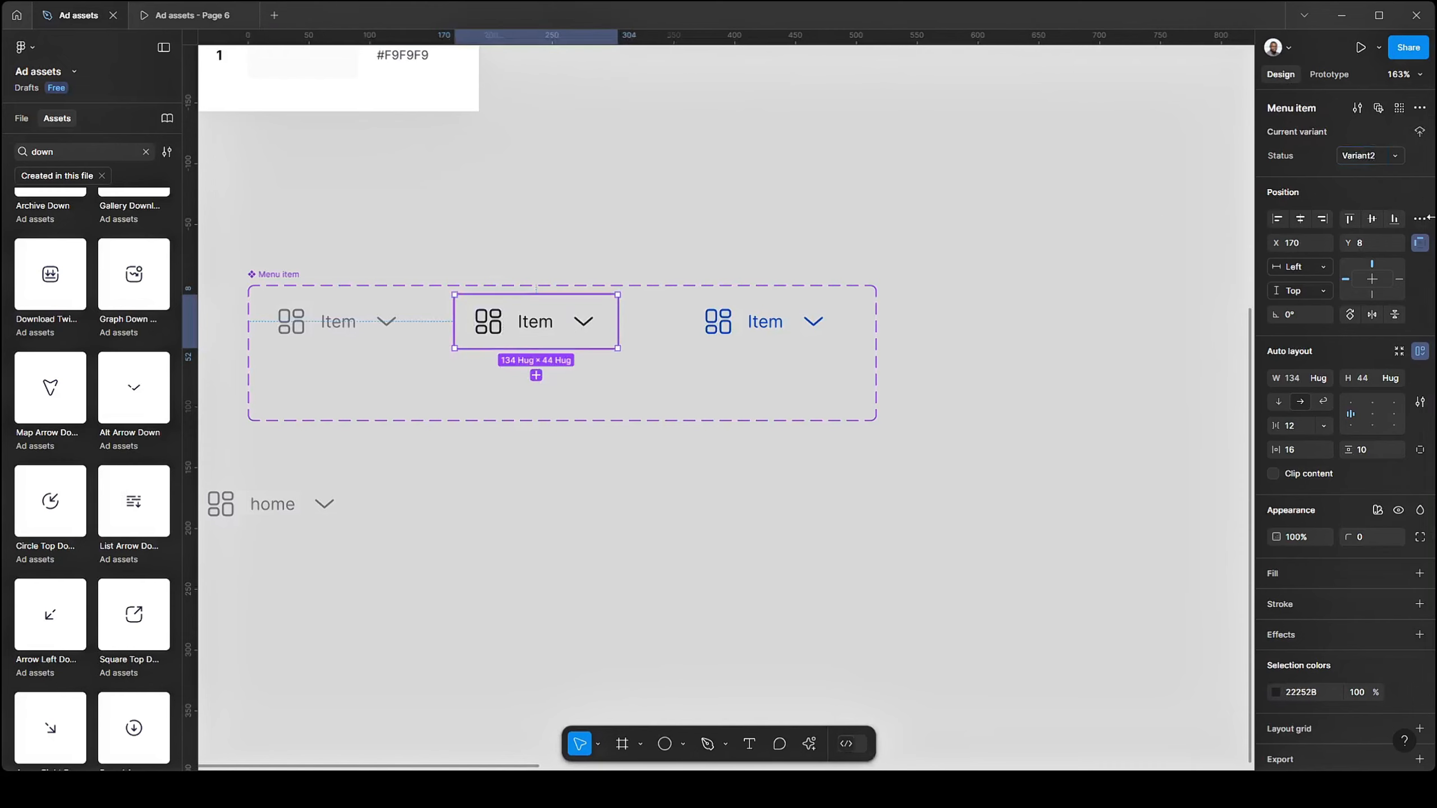
left_click(1361, 158)
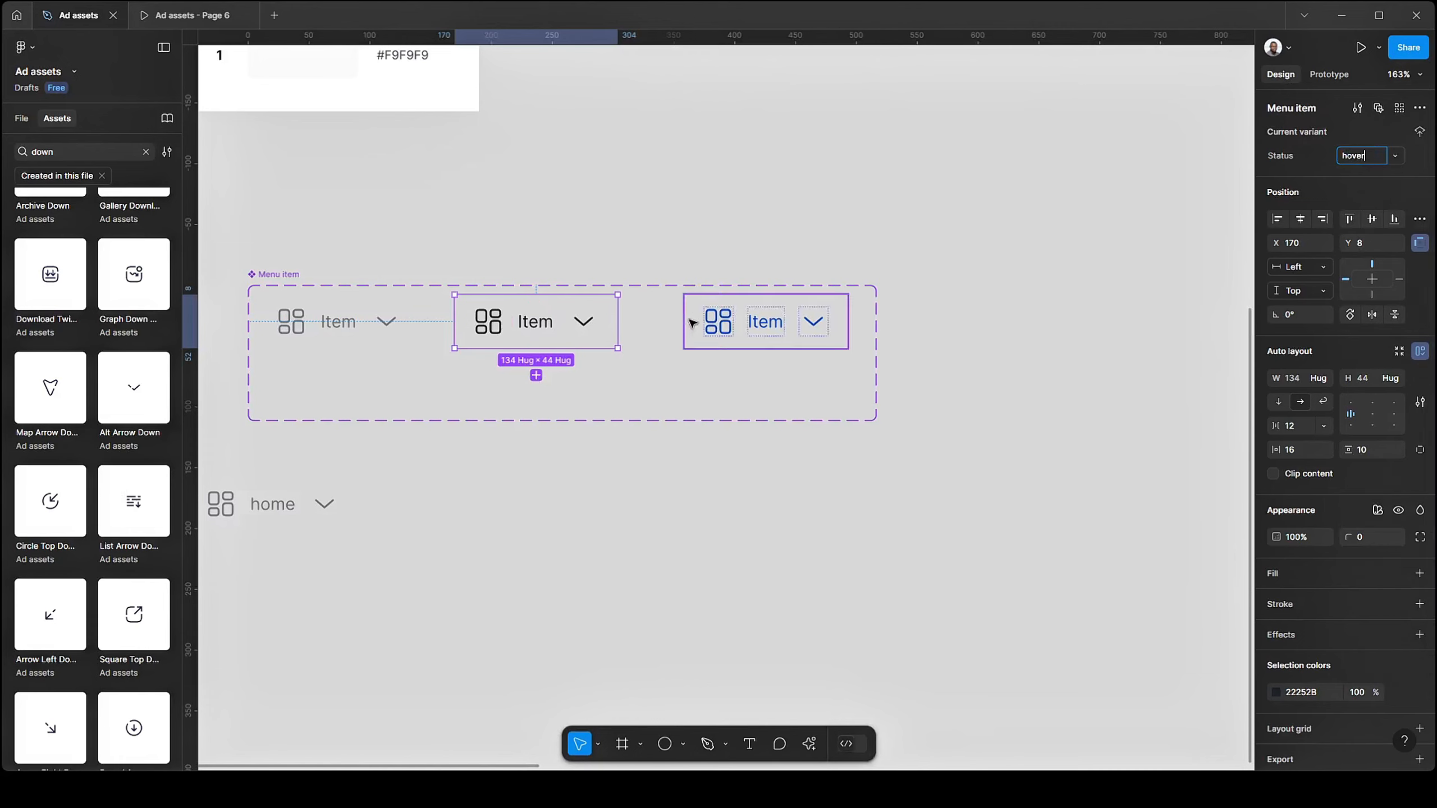
left_click(688, 321)
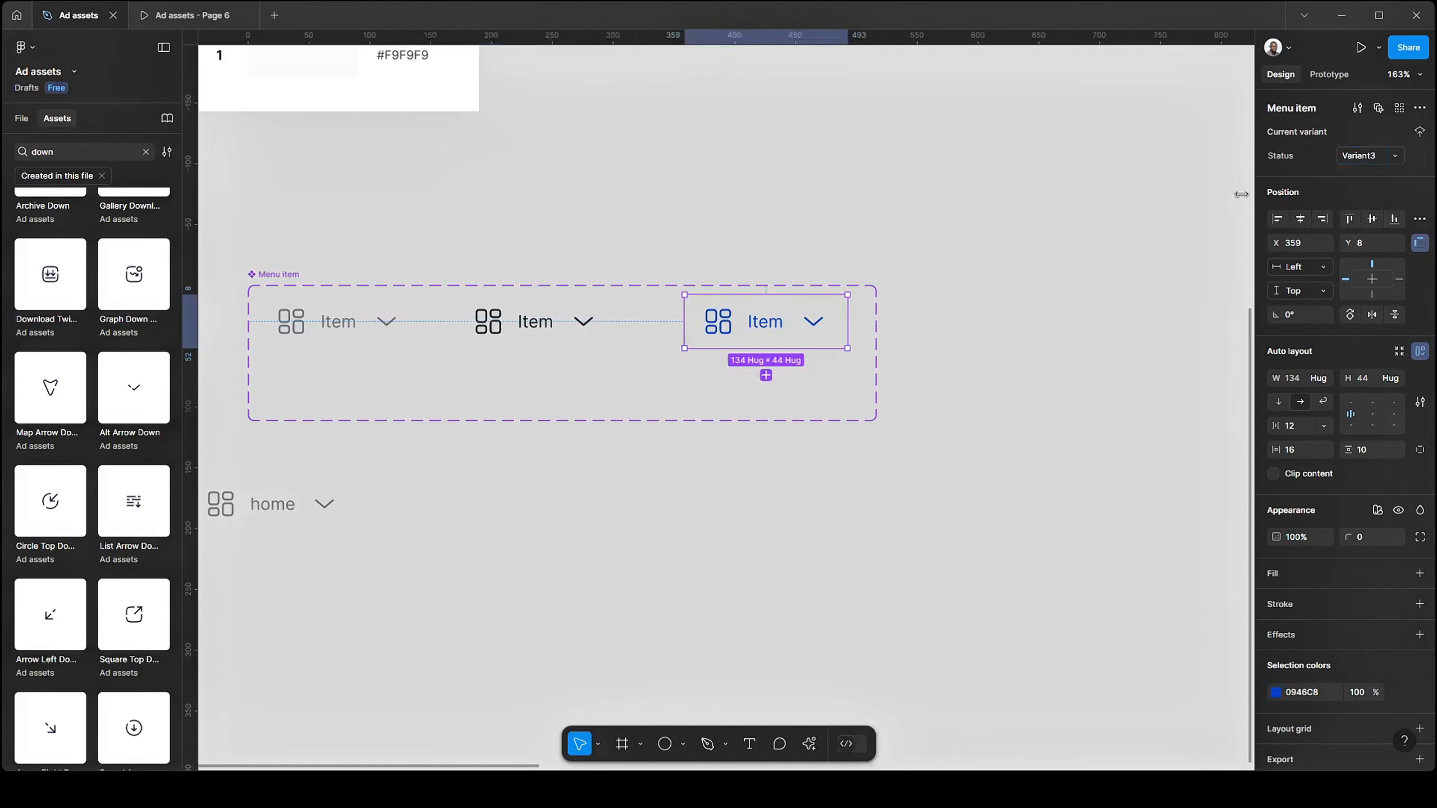
left_click(1375, 157)
type("focus")
left_click(952, 219)
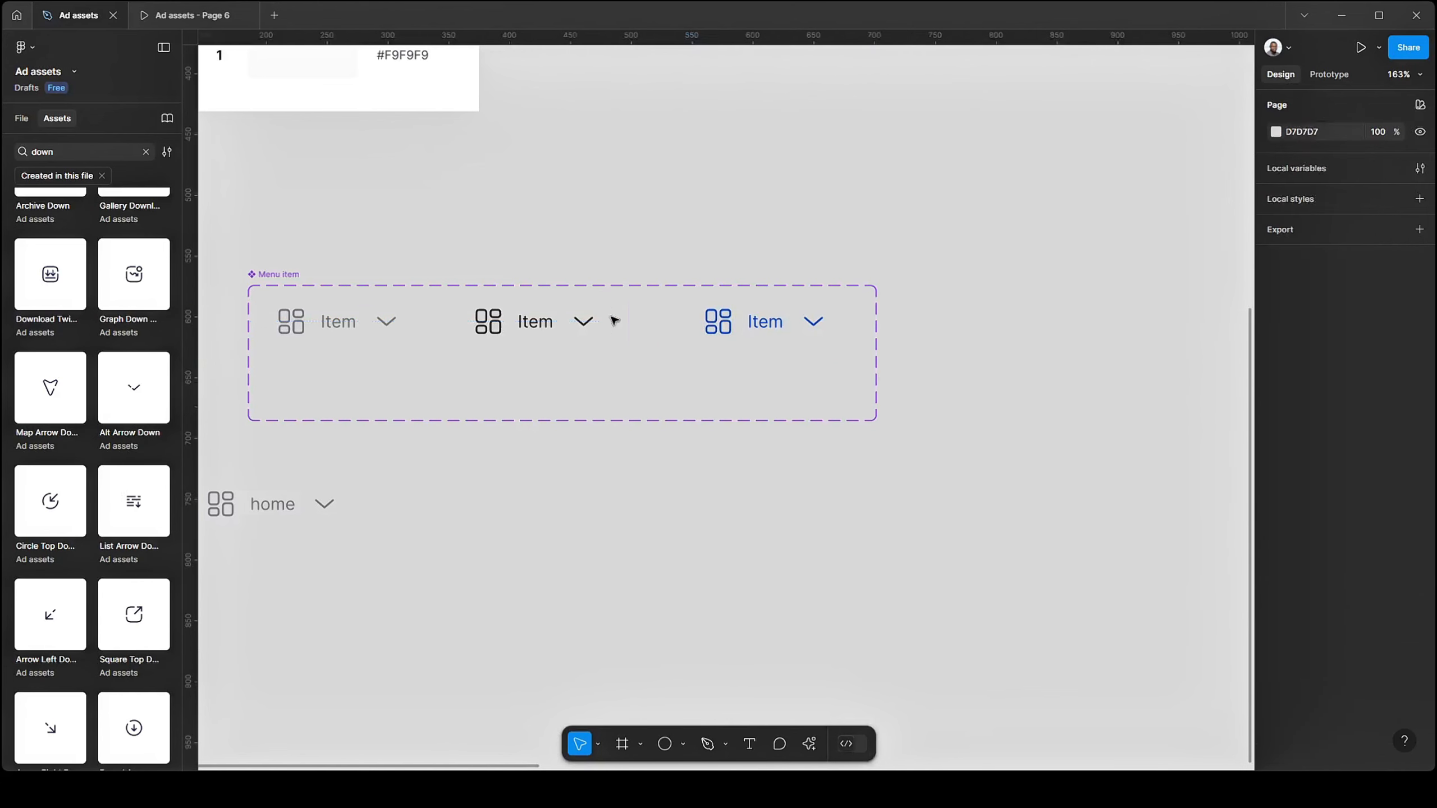
- Extend the Menu item component set upward to a height of about 146
scroll(759, 270, "down", 2)
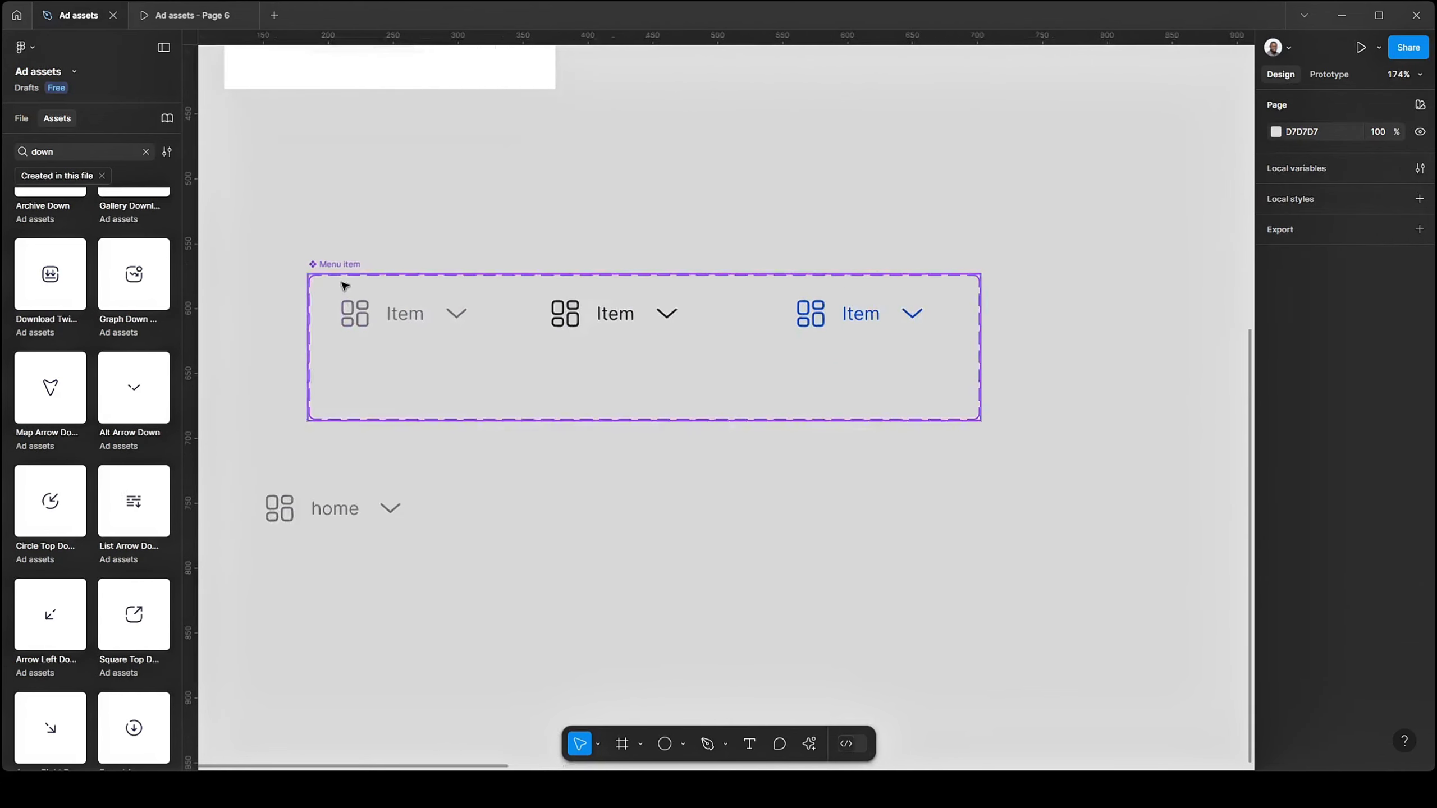
scroll(344, 283, "up", 4)
left_click(308, 271)
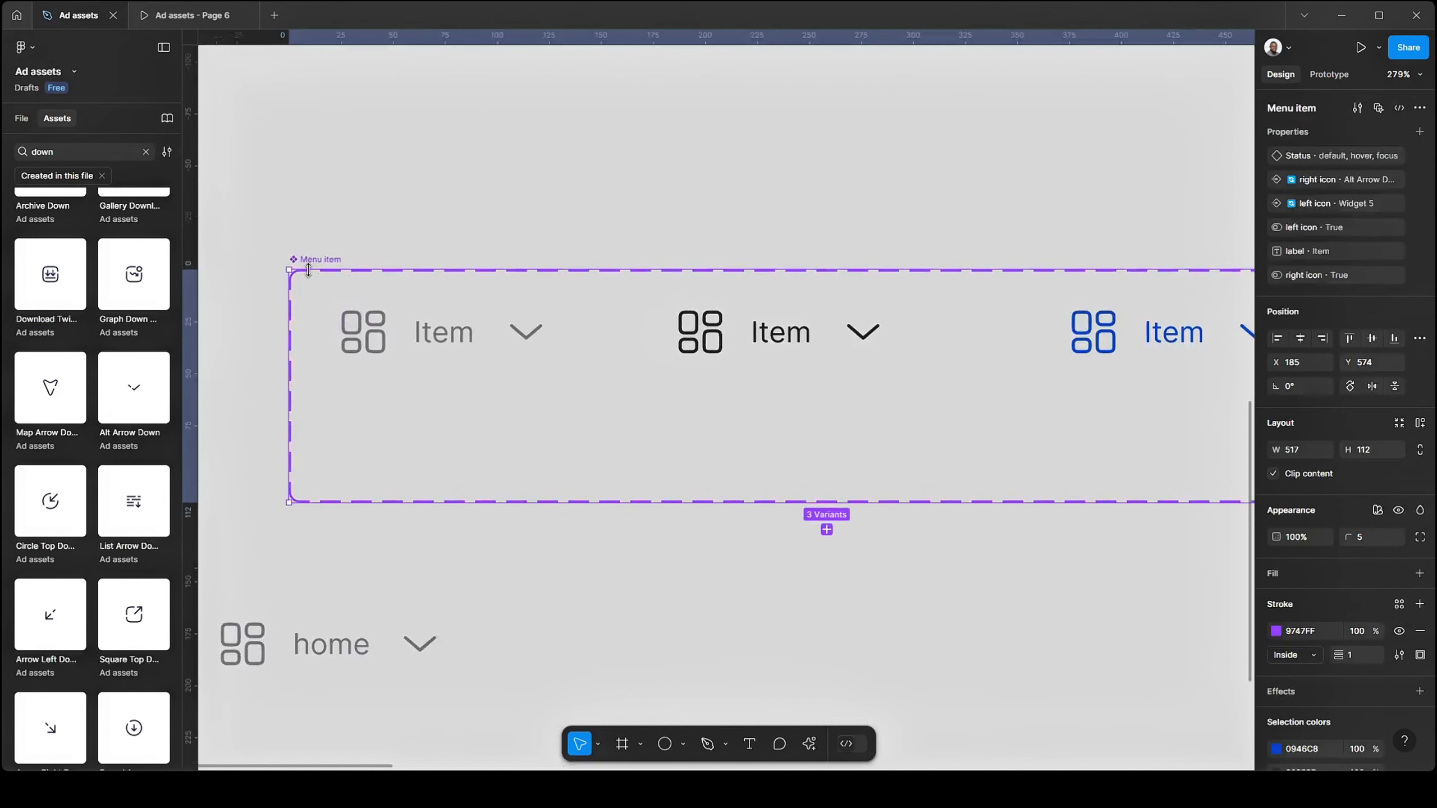
left_click_drag(311, 269, 314, 199)
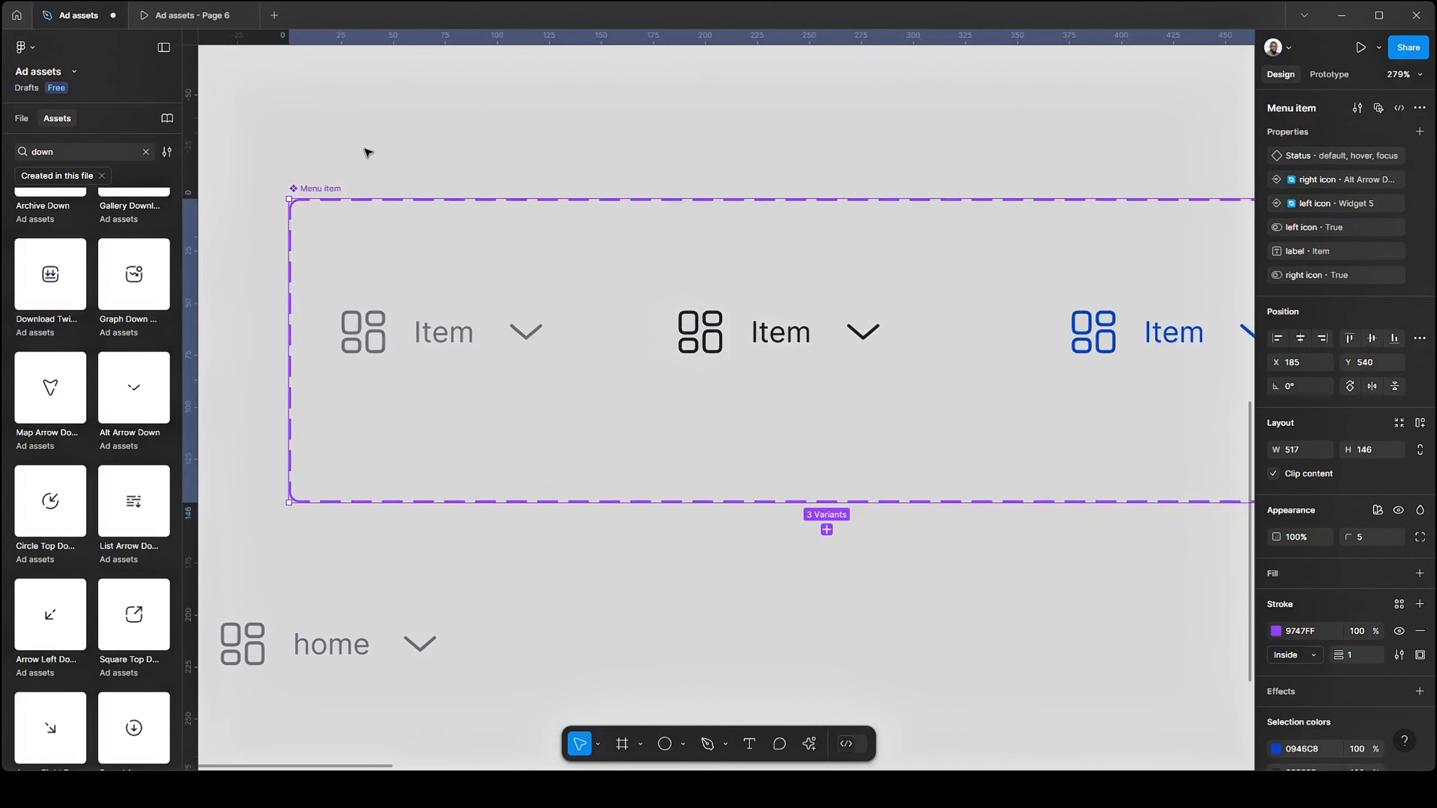
left_click(365, 150)
- Add a "default" text label above the Menu item component set and set it in Inter at size 12
scroll(1007, 365, "down", 1)
scroll(644, 244, "up", 4)
scroll(1239, 391, "down", 4)
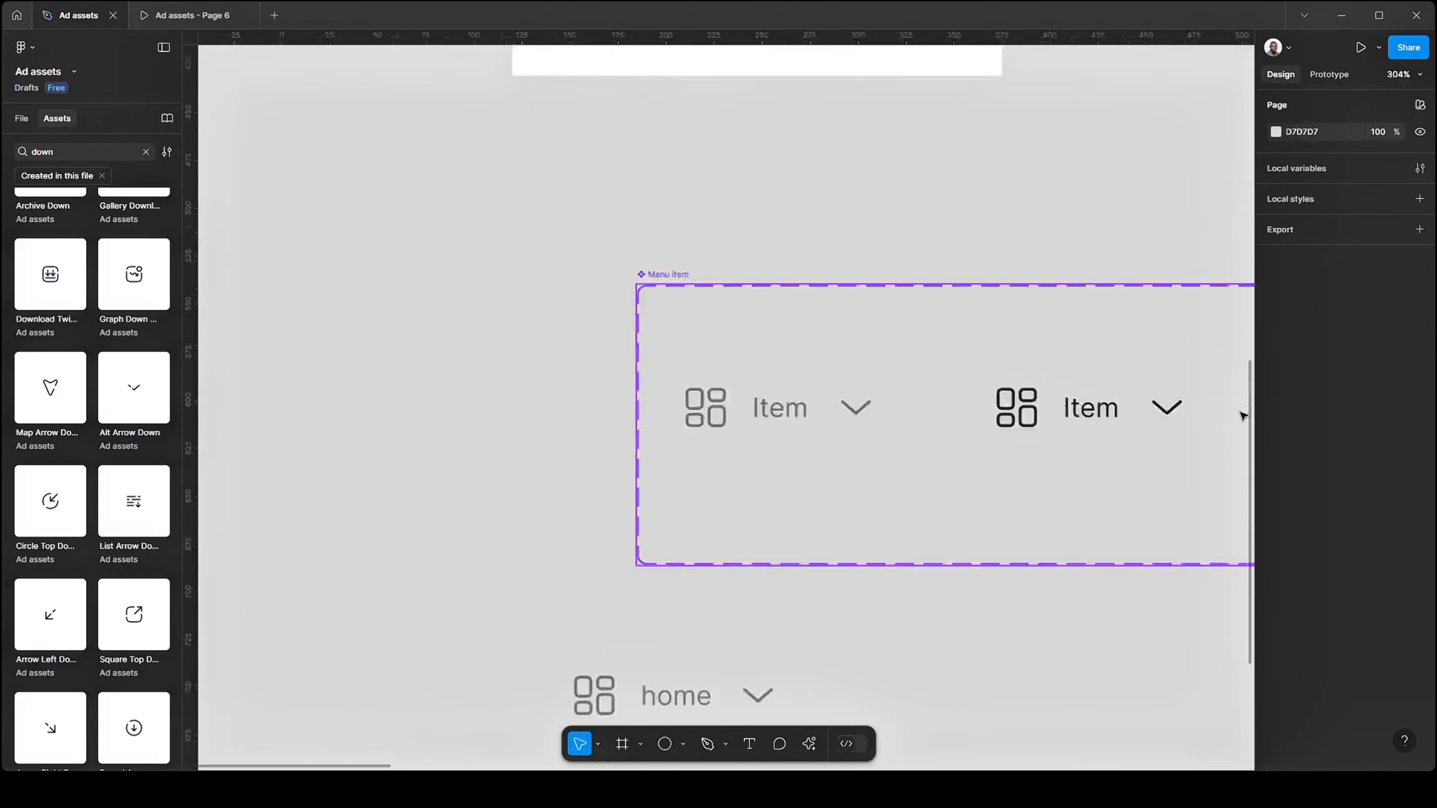
scroll(673, 315, "right", 5)
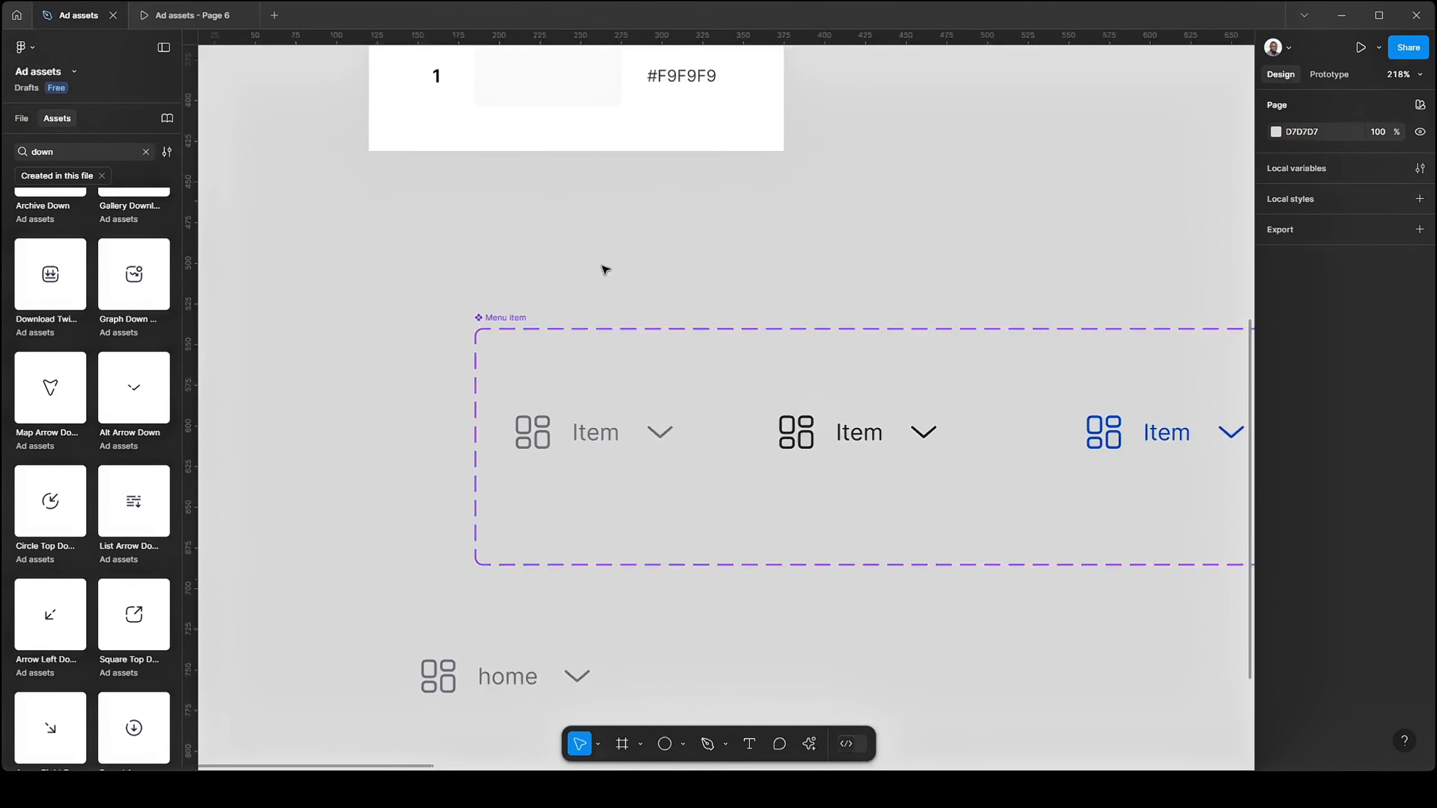
key("t")
left_click(637, 271)
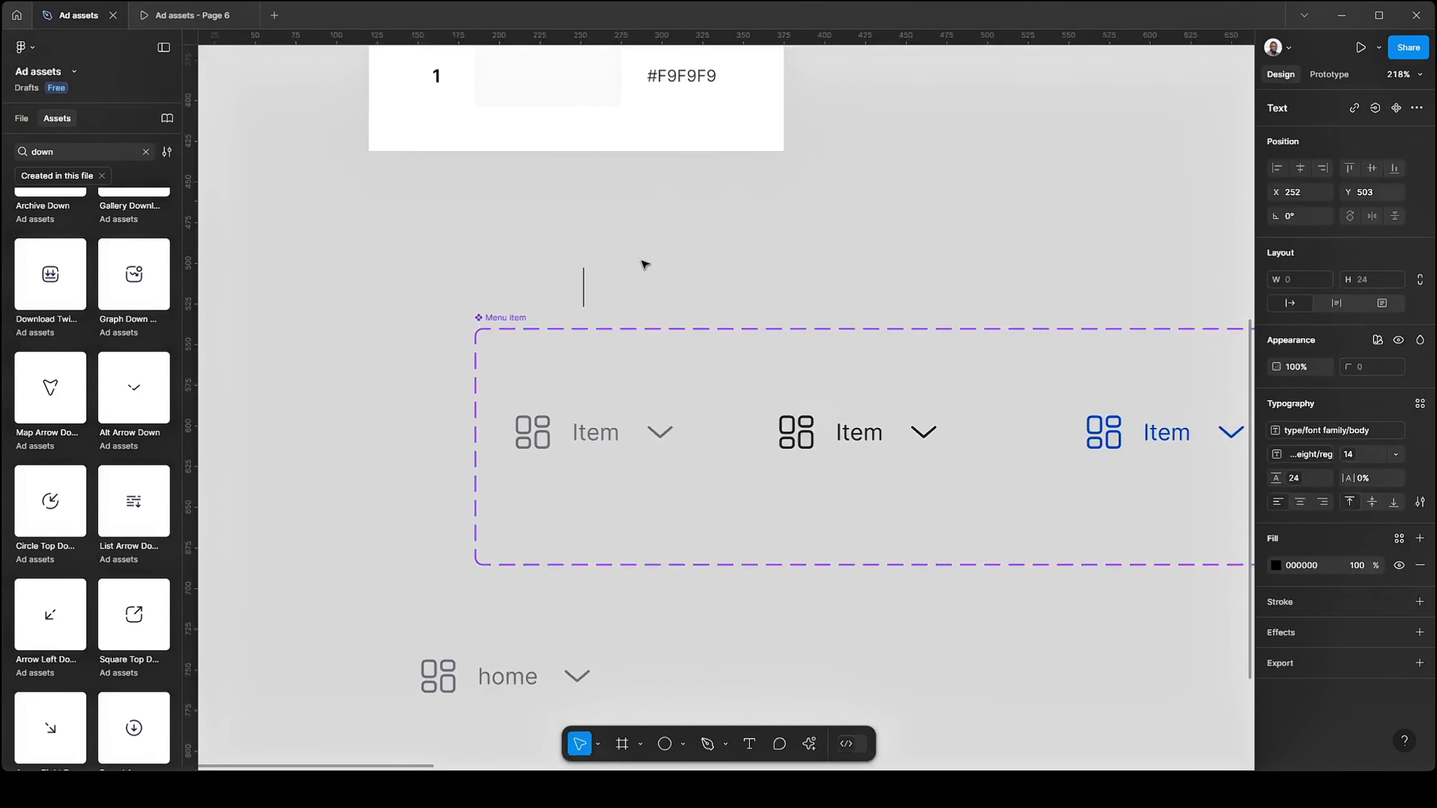
type("default")
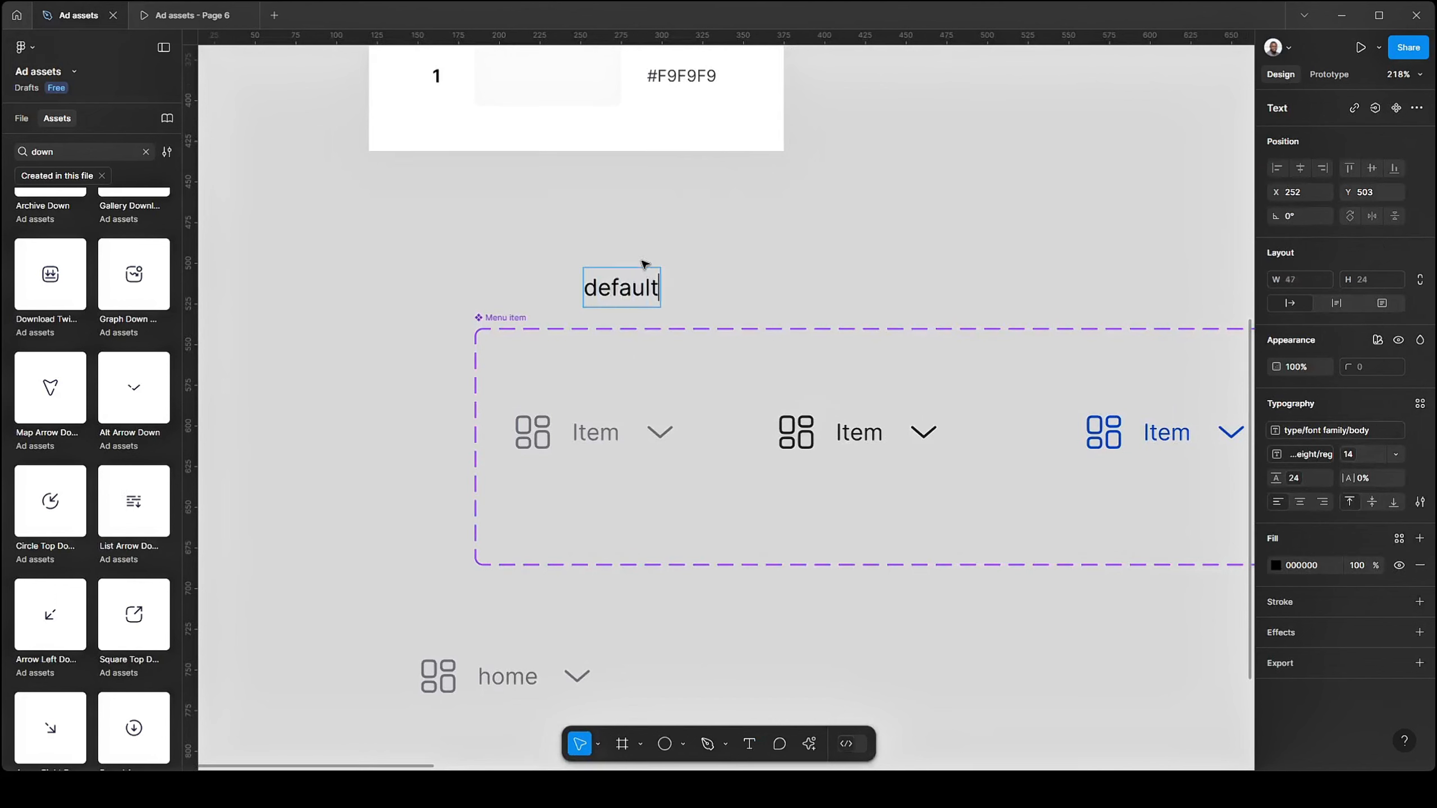
key("Escape")
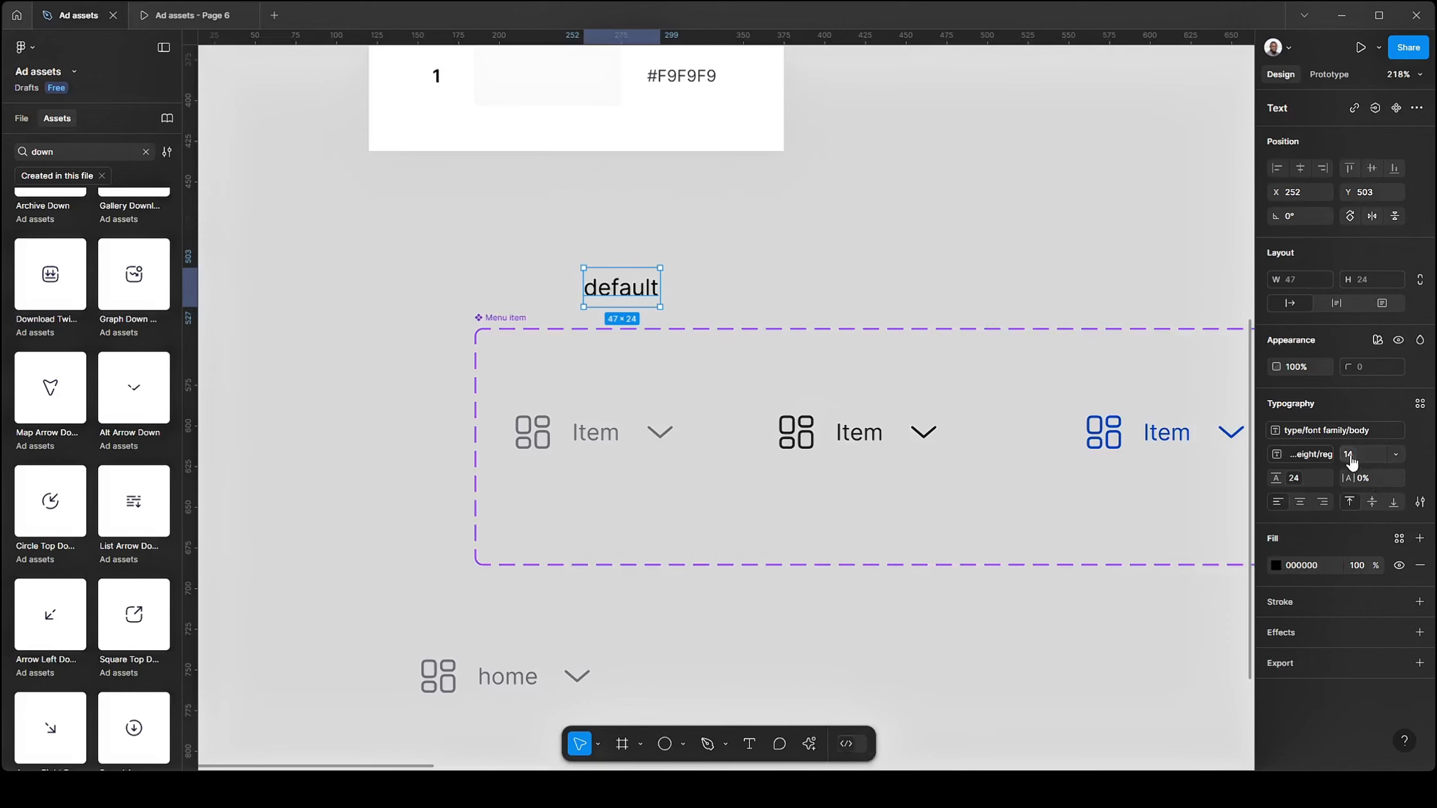
left_click(1421, 428)
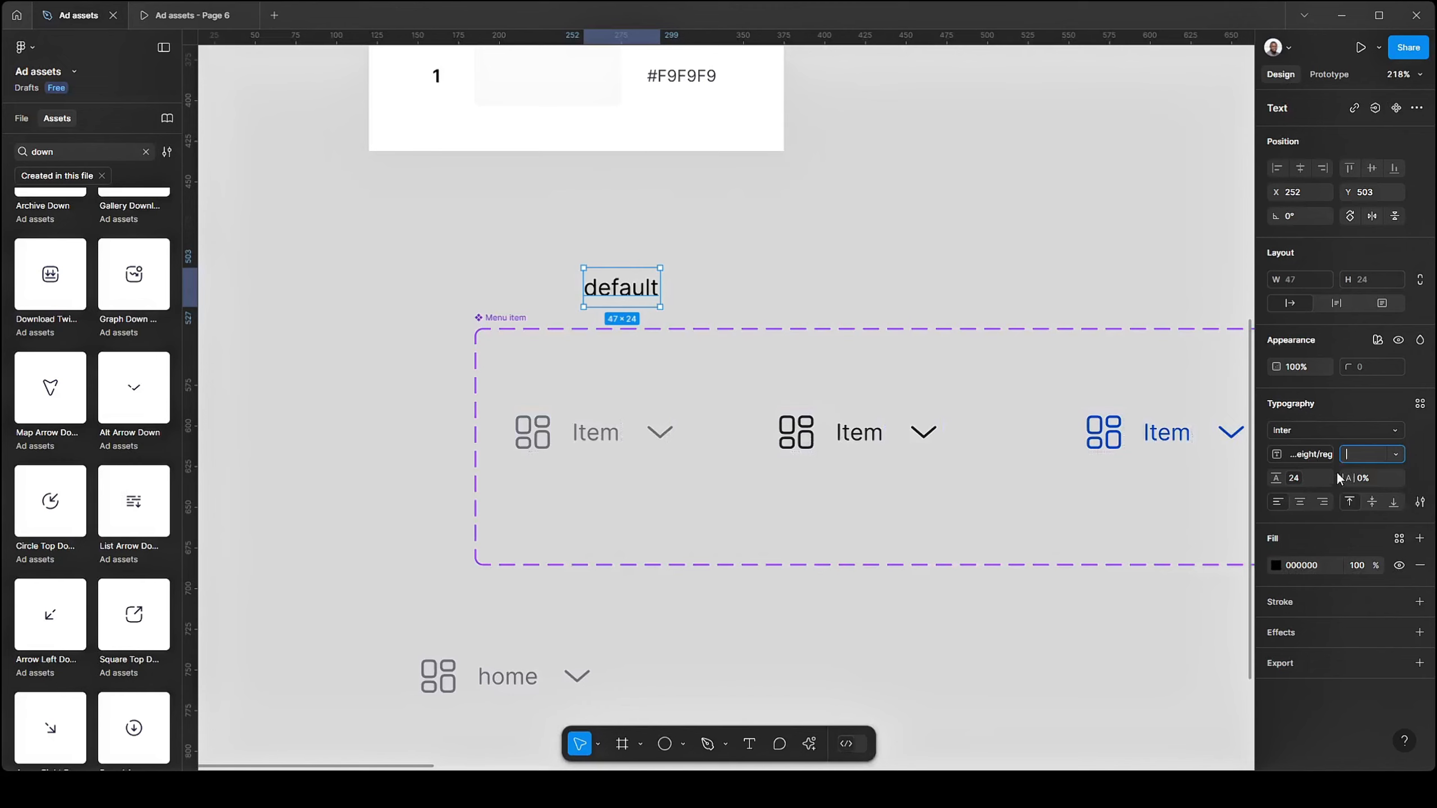
key("Return")
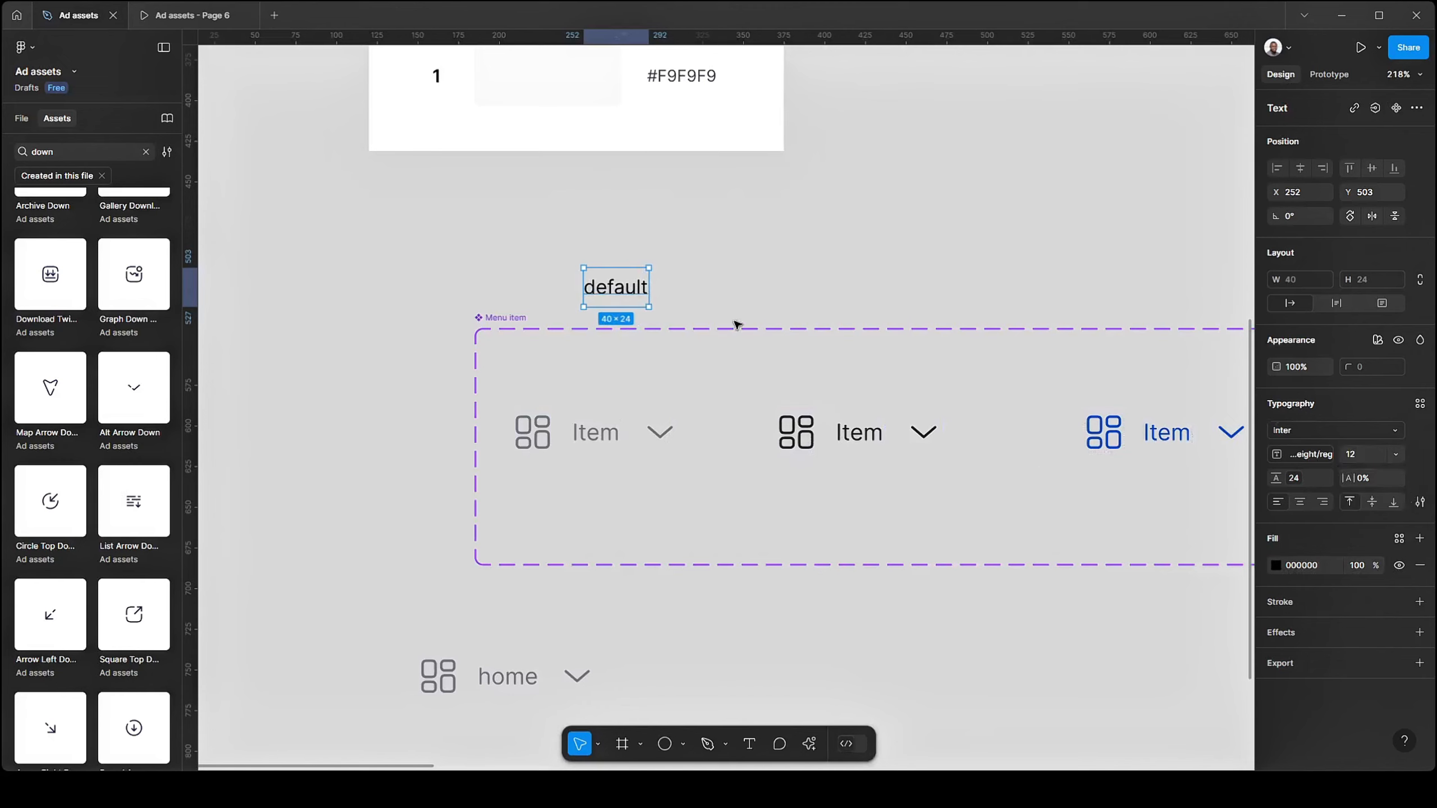
- Wrap the default label in an auto layout frame with a white fill, corner radius 28 and horizontal padding 12
key("shift+a")
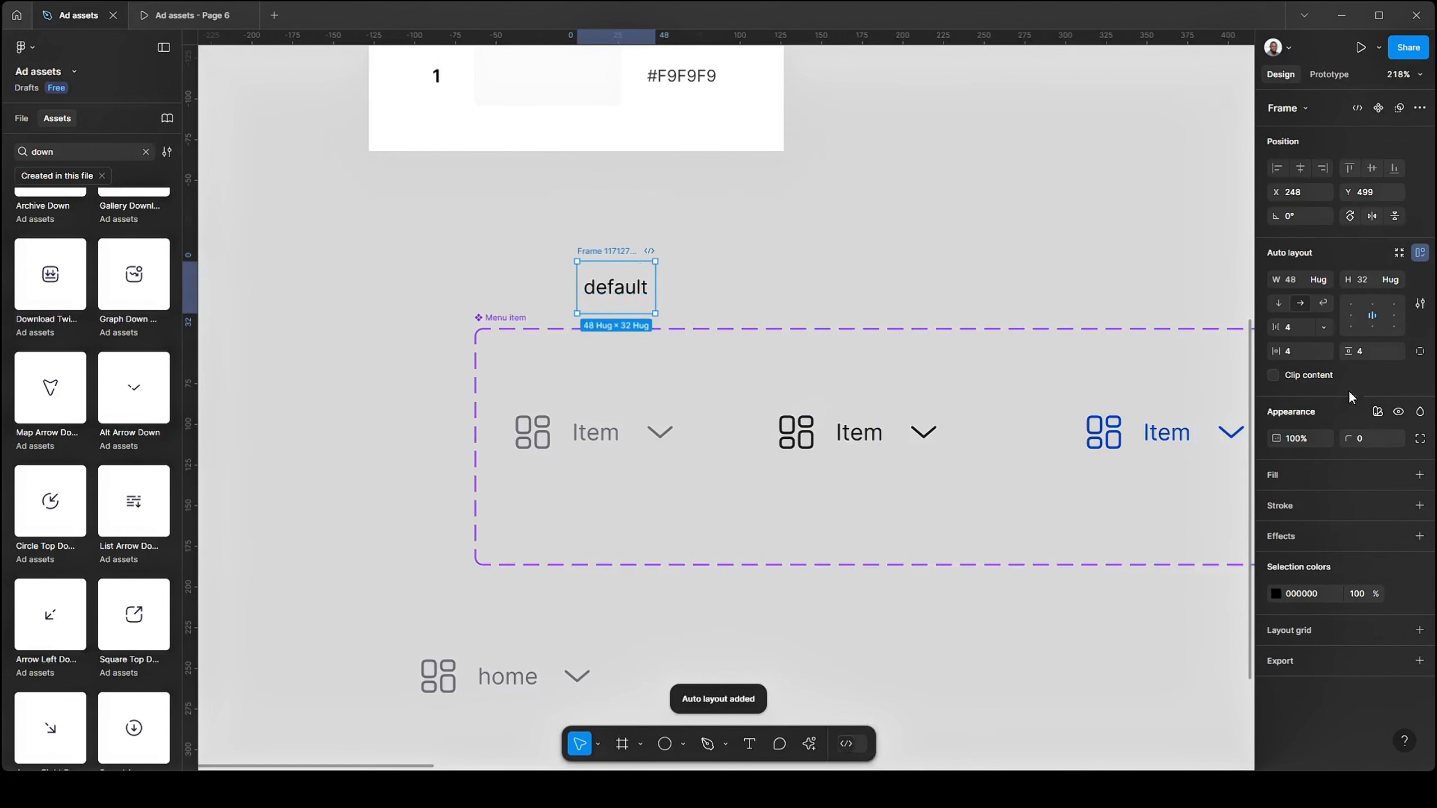
left_click(1420, 474)
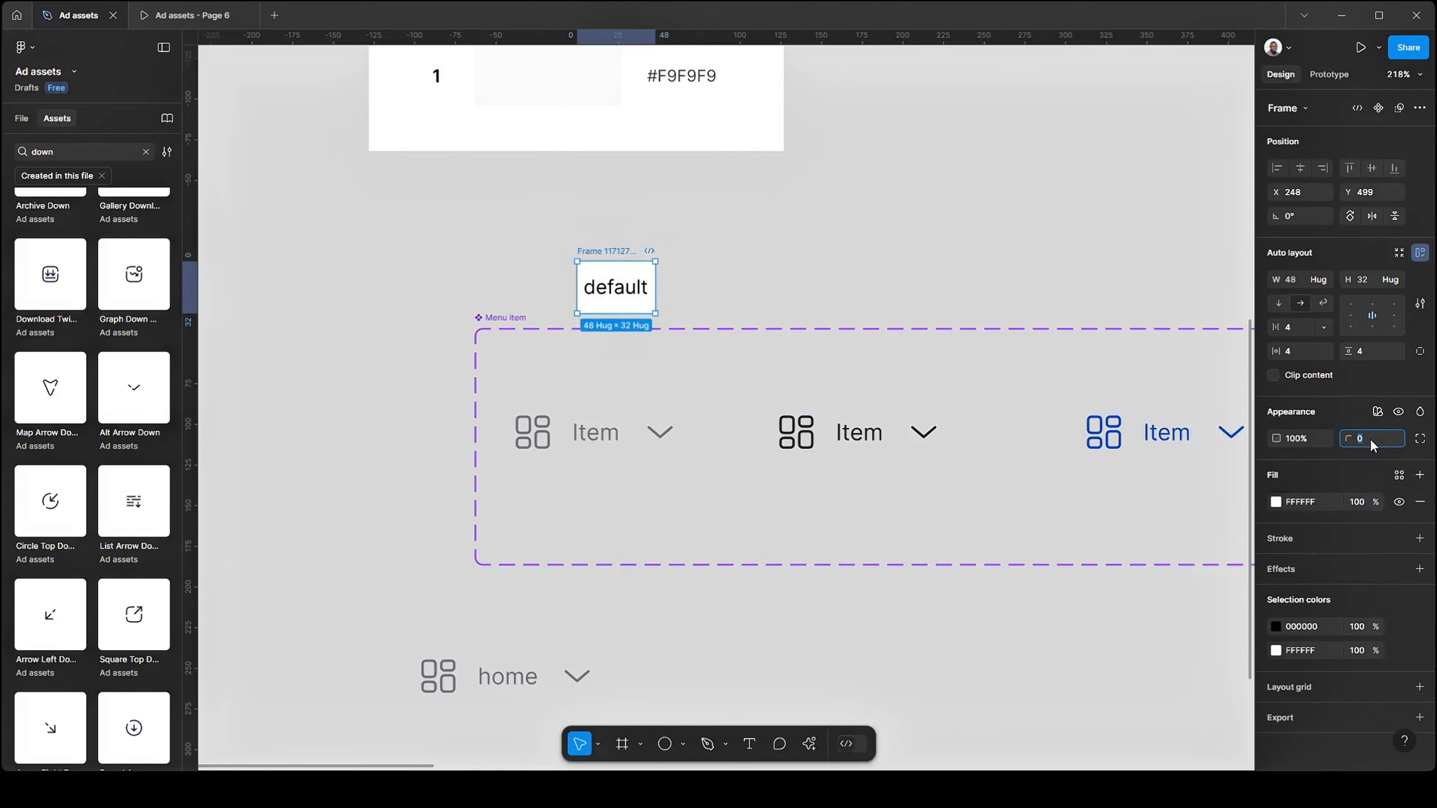
type("28")
key("Return")
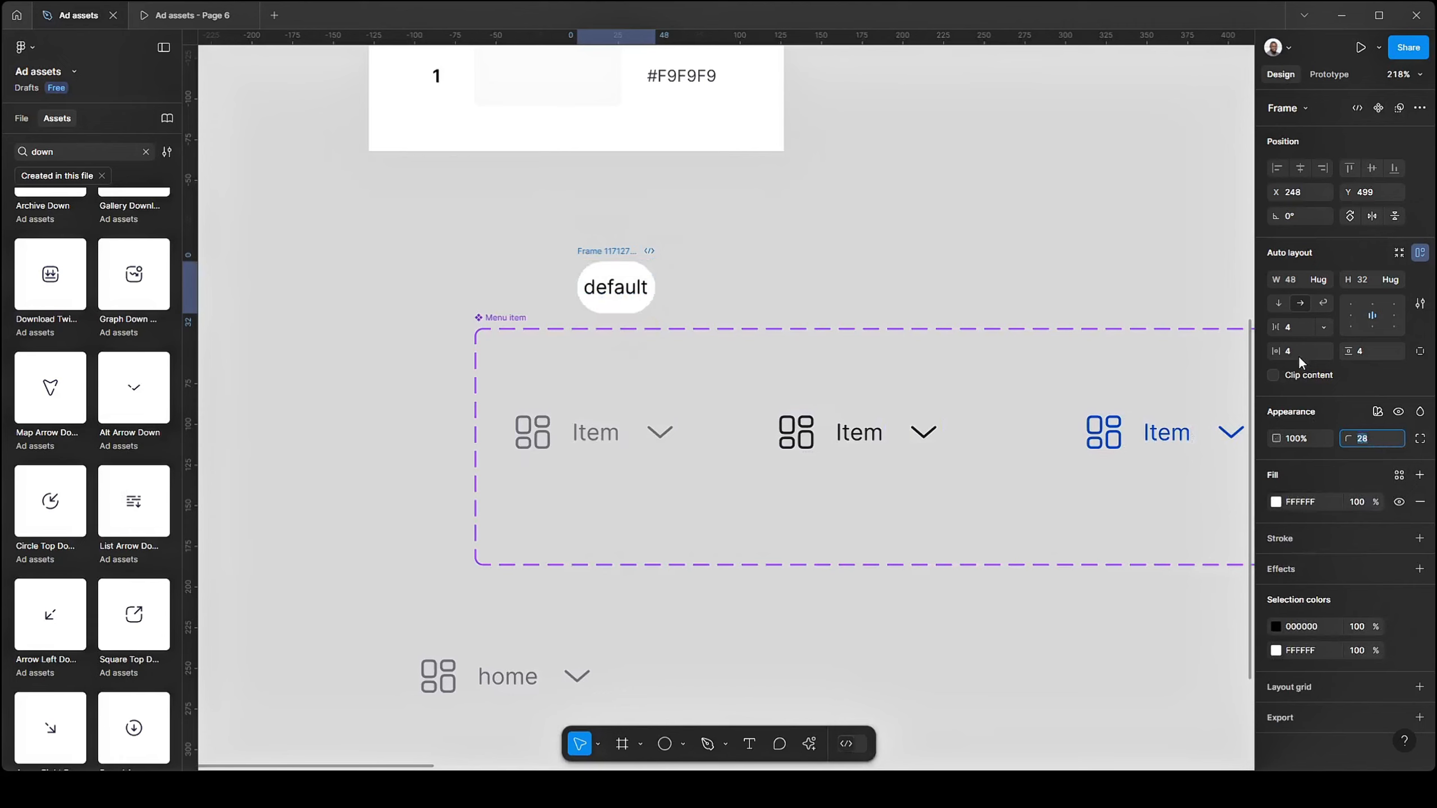
left_click(1298, 351)
type("12")
key("Return")
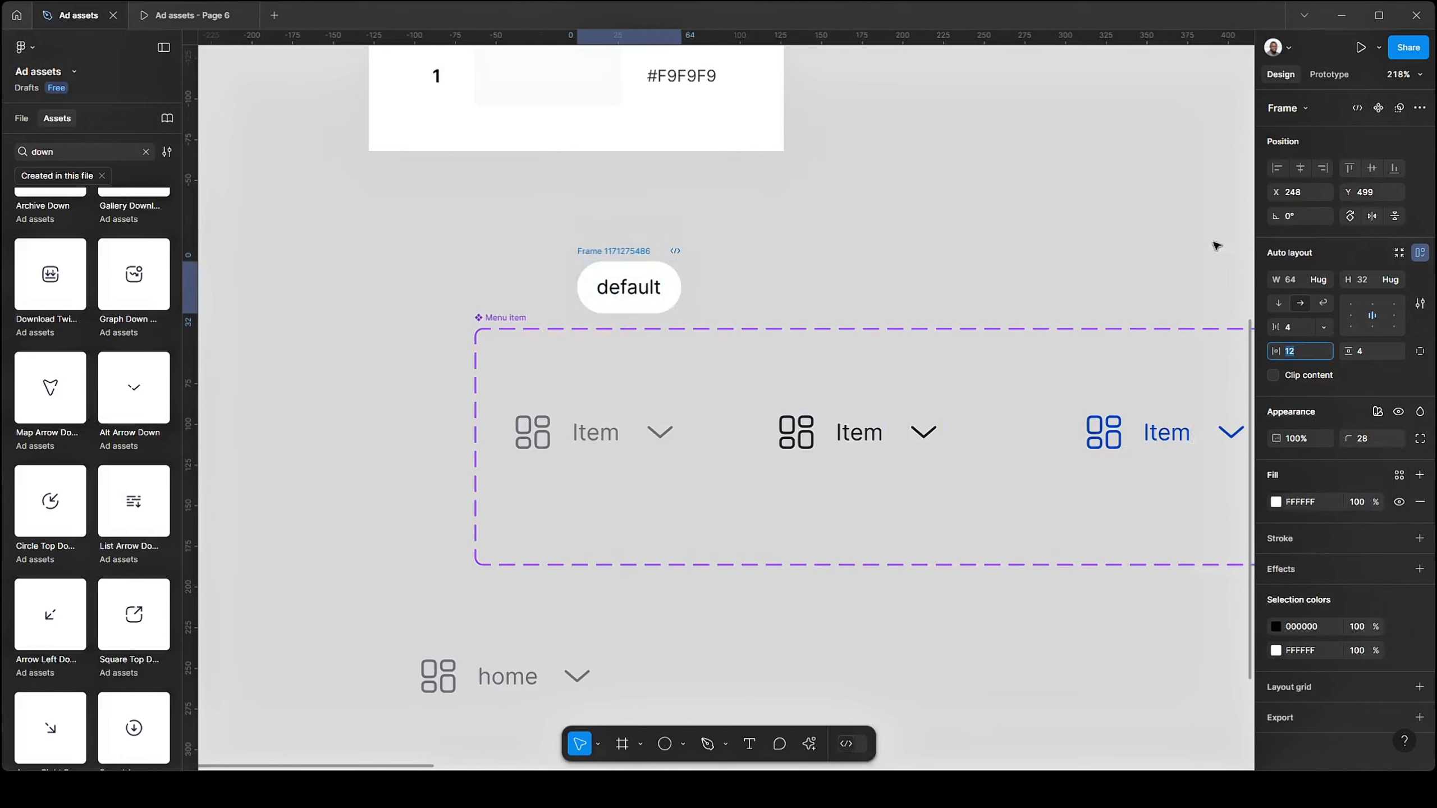
- Rename the label's frame to Tag and place it above the first variant inside the component set
scroll(597, 277, "up", 3)
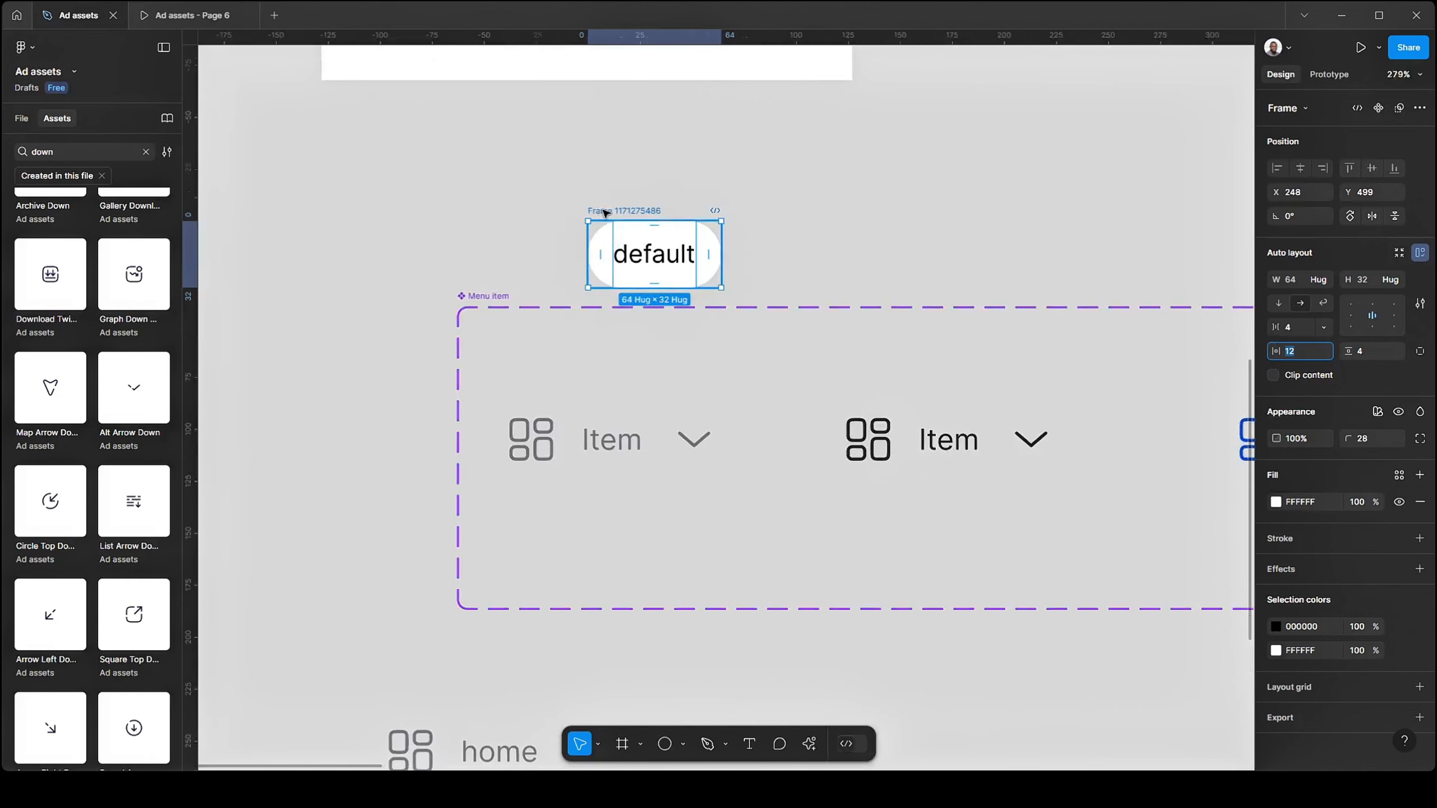
double_click(604, 211)
type("Tag")
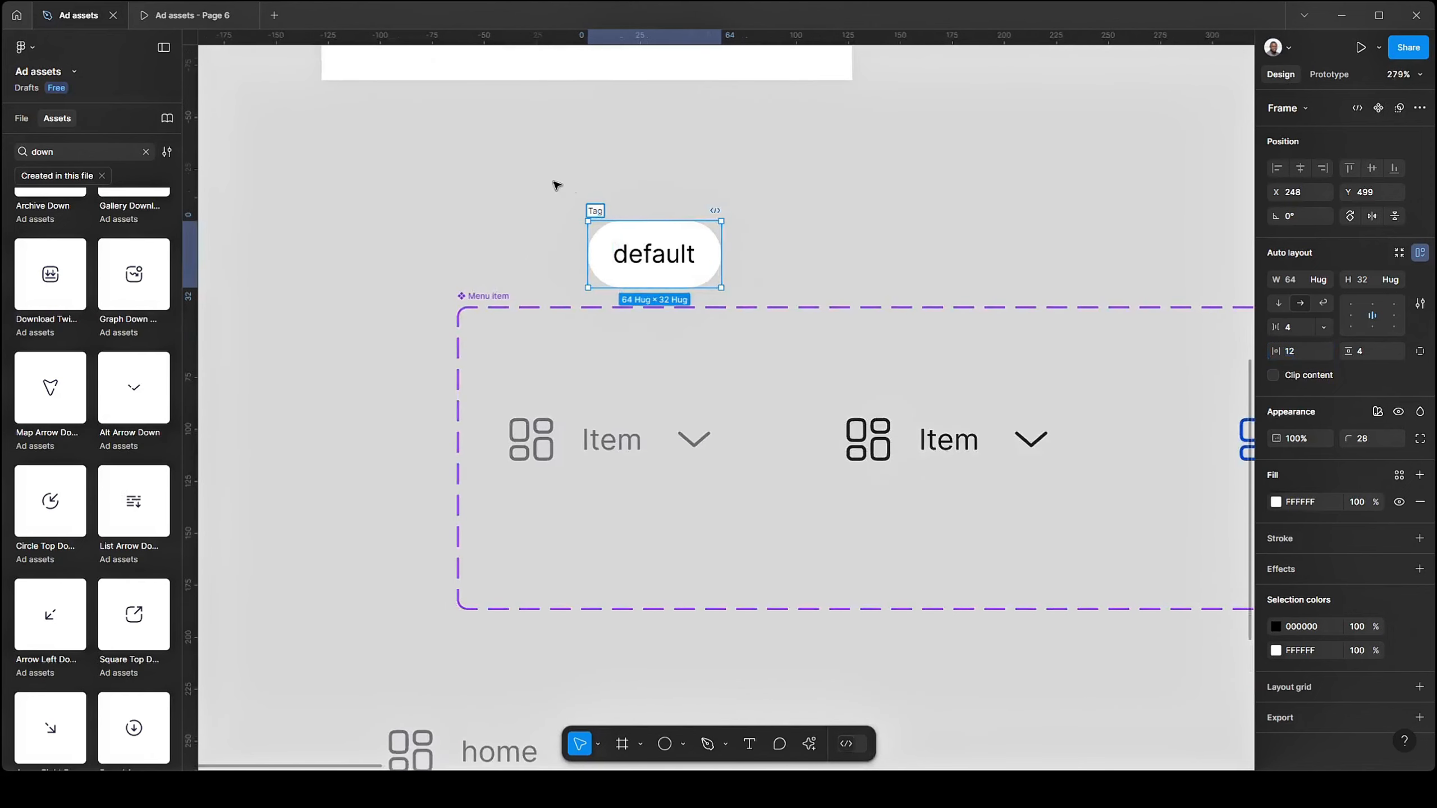
key("Escape")
left_click_drag(560, 311, 517, 315)
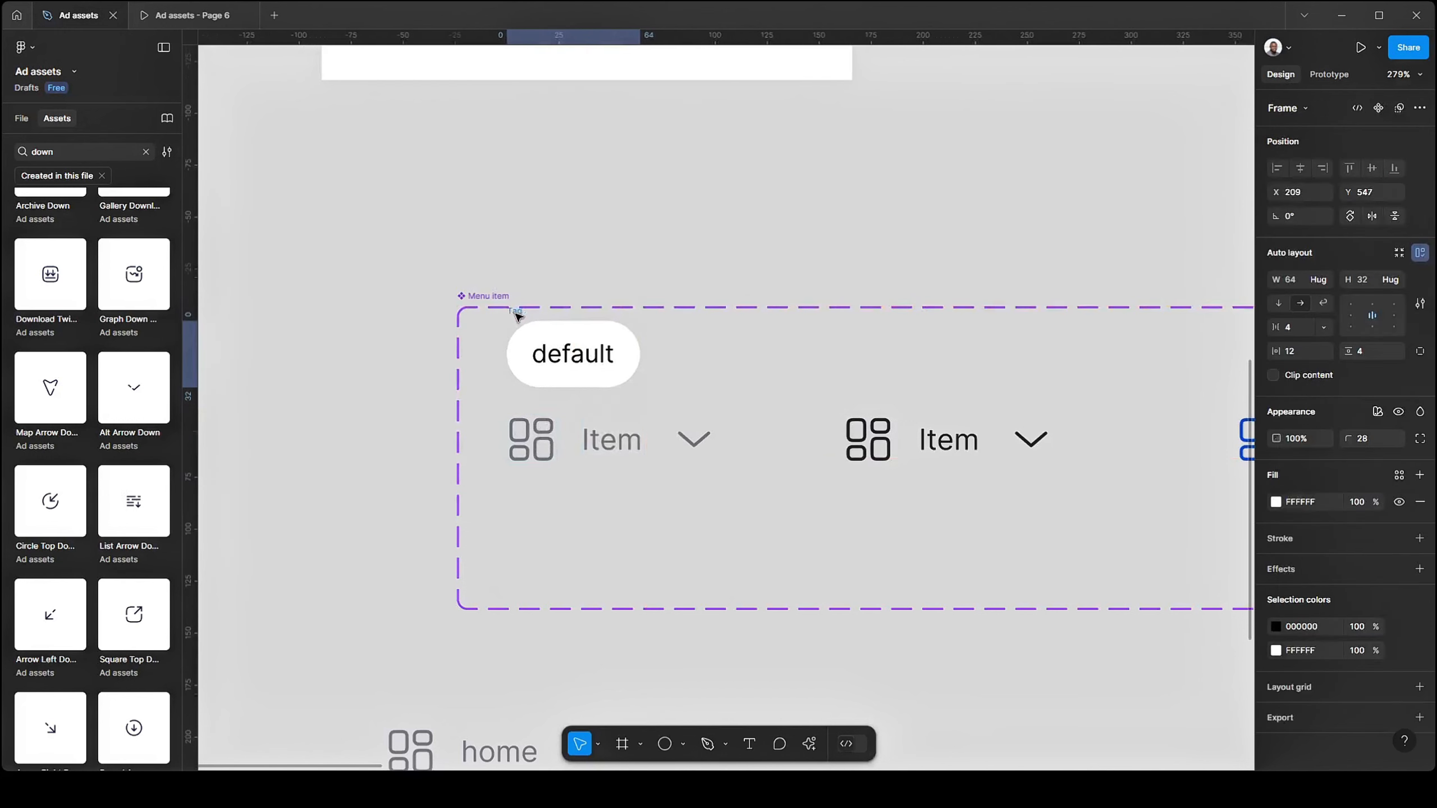
- Extend the Menu item component set upward to a height of about 162
left_click_drag(841, 360, 725, 302)
left_click(365, 243)
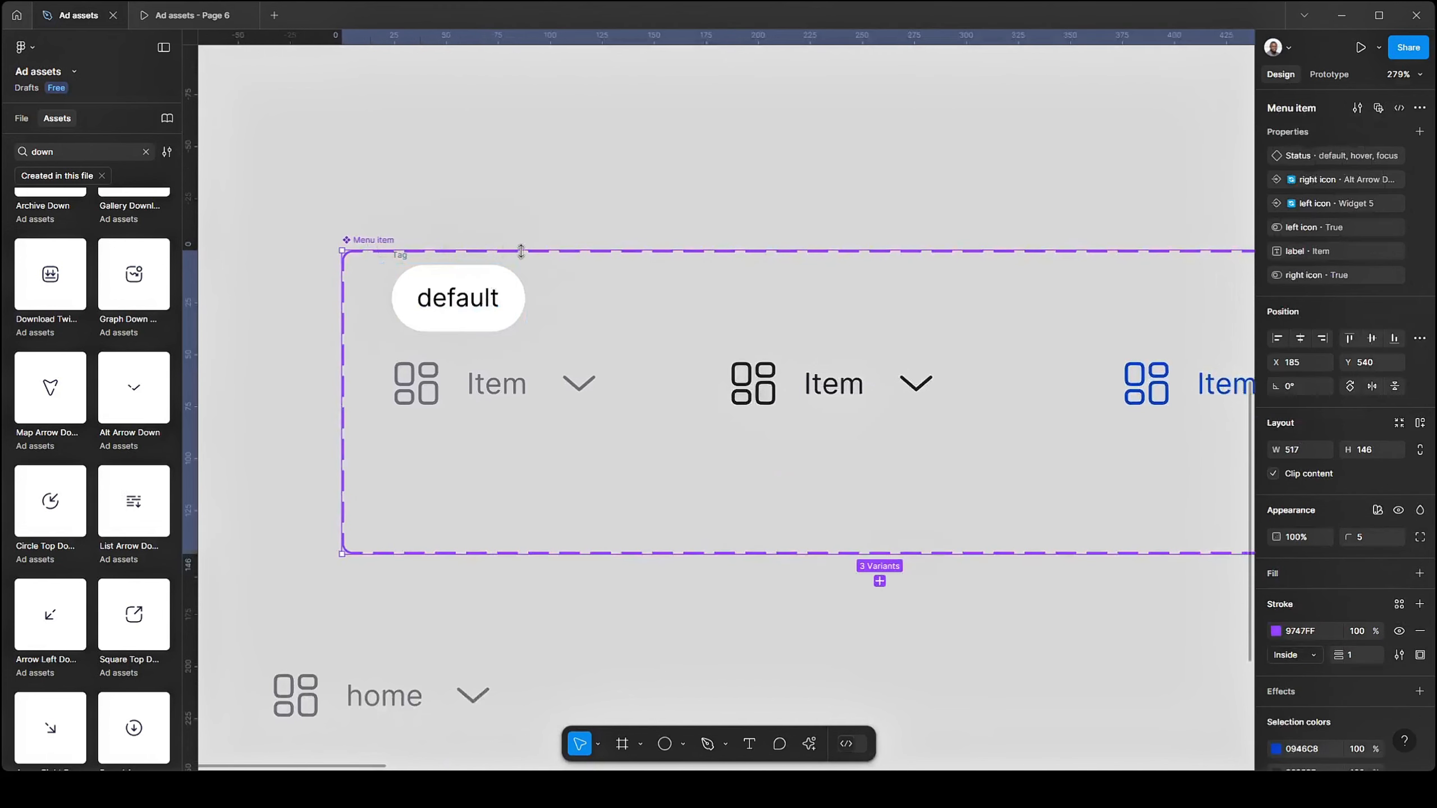
left_click_drag(520, 251, 520, 216)
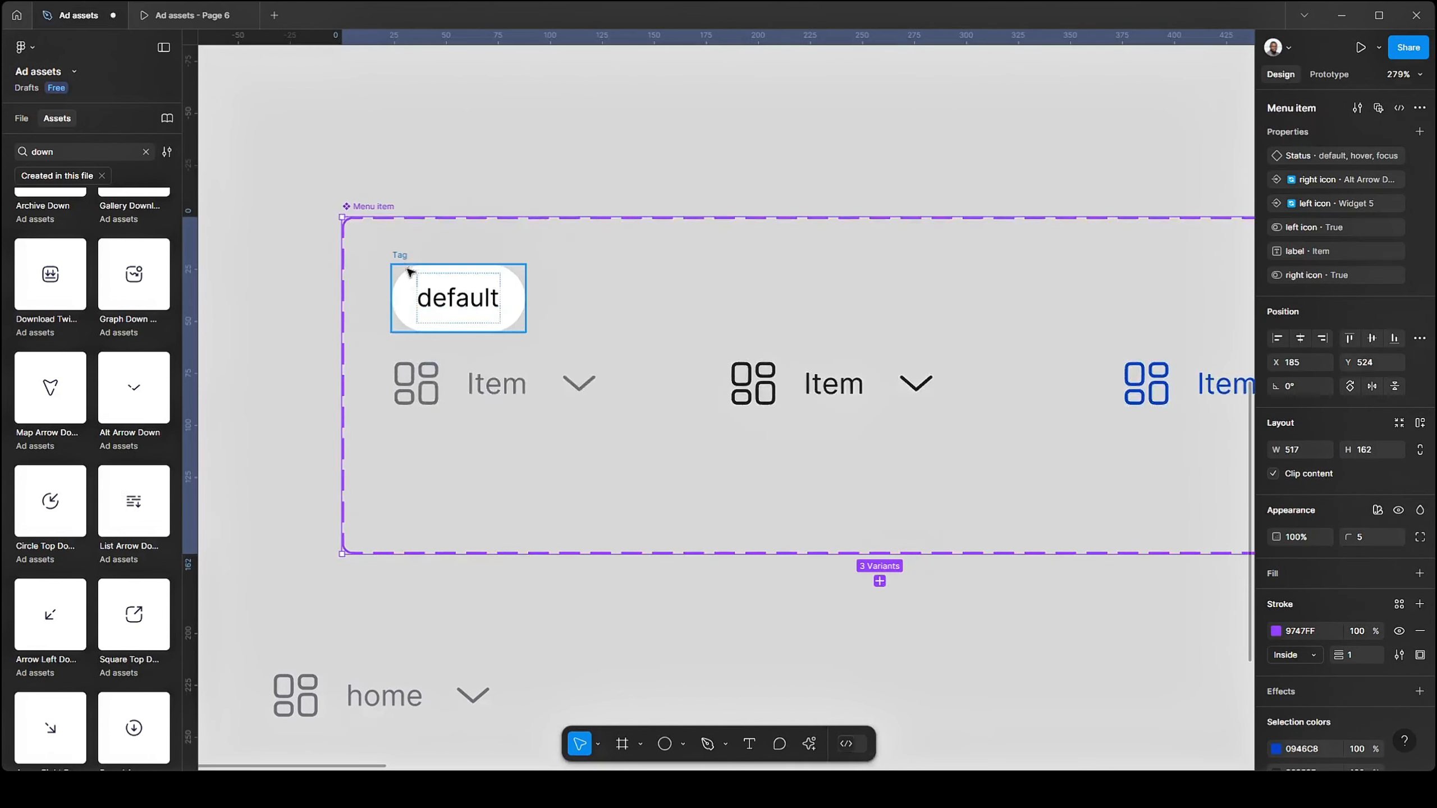
left_click_drag(726, 270, 744, 270)
key("ctrl+z")
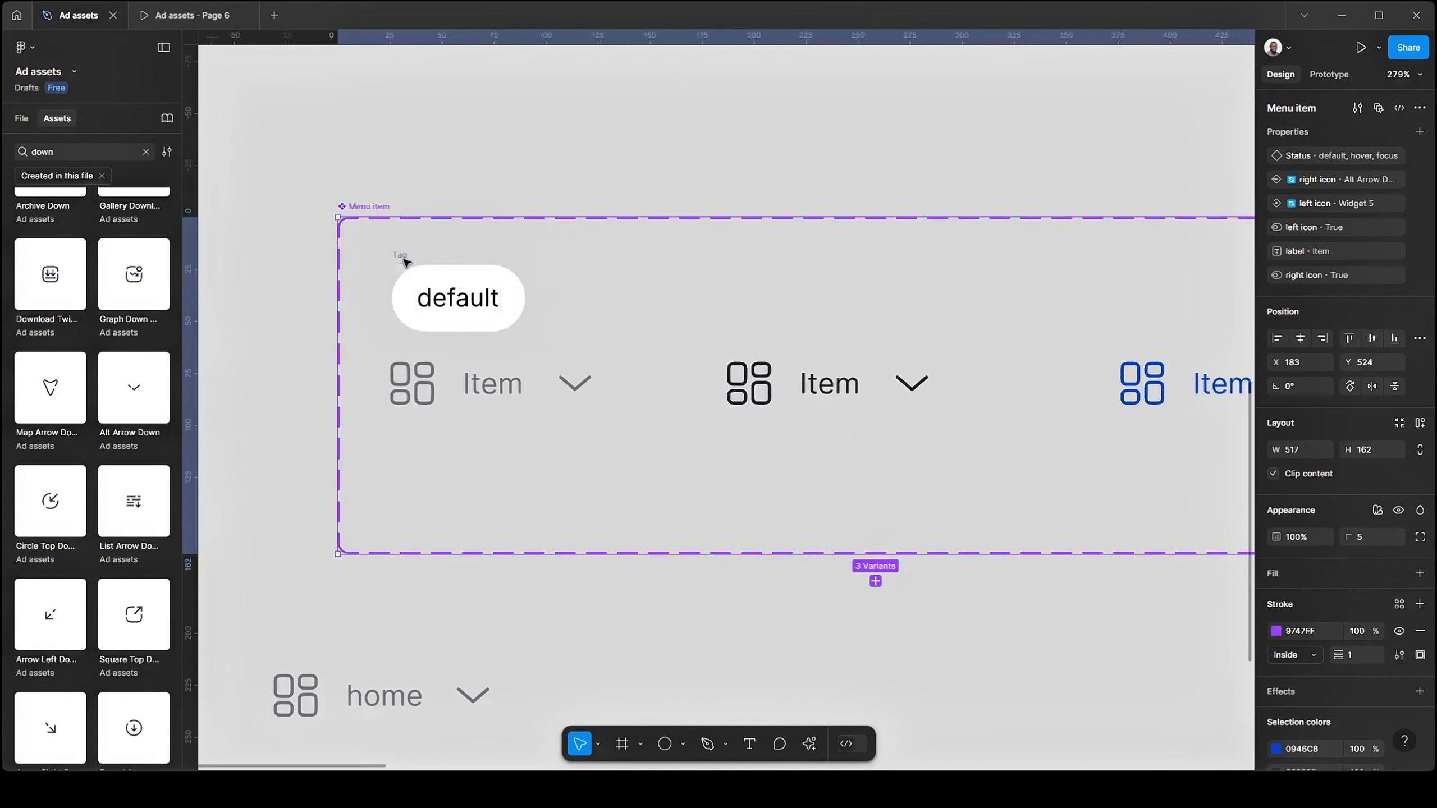
left_click_drag(638, 266, 487, 273)
key("ctrl+z")
- Duplicate the default tag above the second variant and again above the blue third variant
left_click(420, 287)
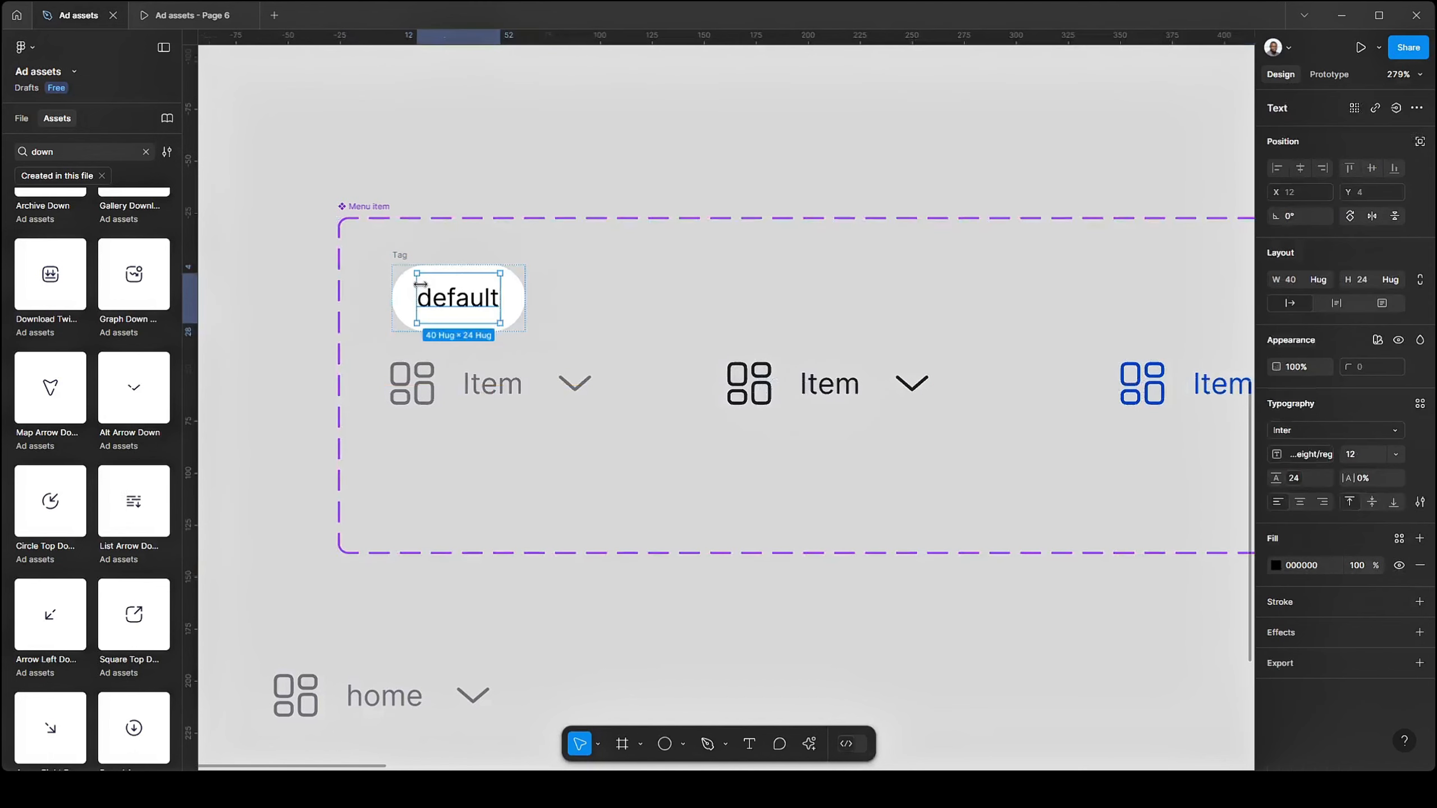
left_click(388, 254)
left_click(409, 256)
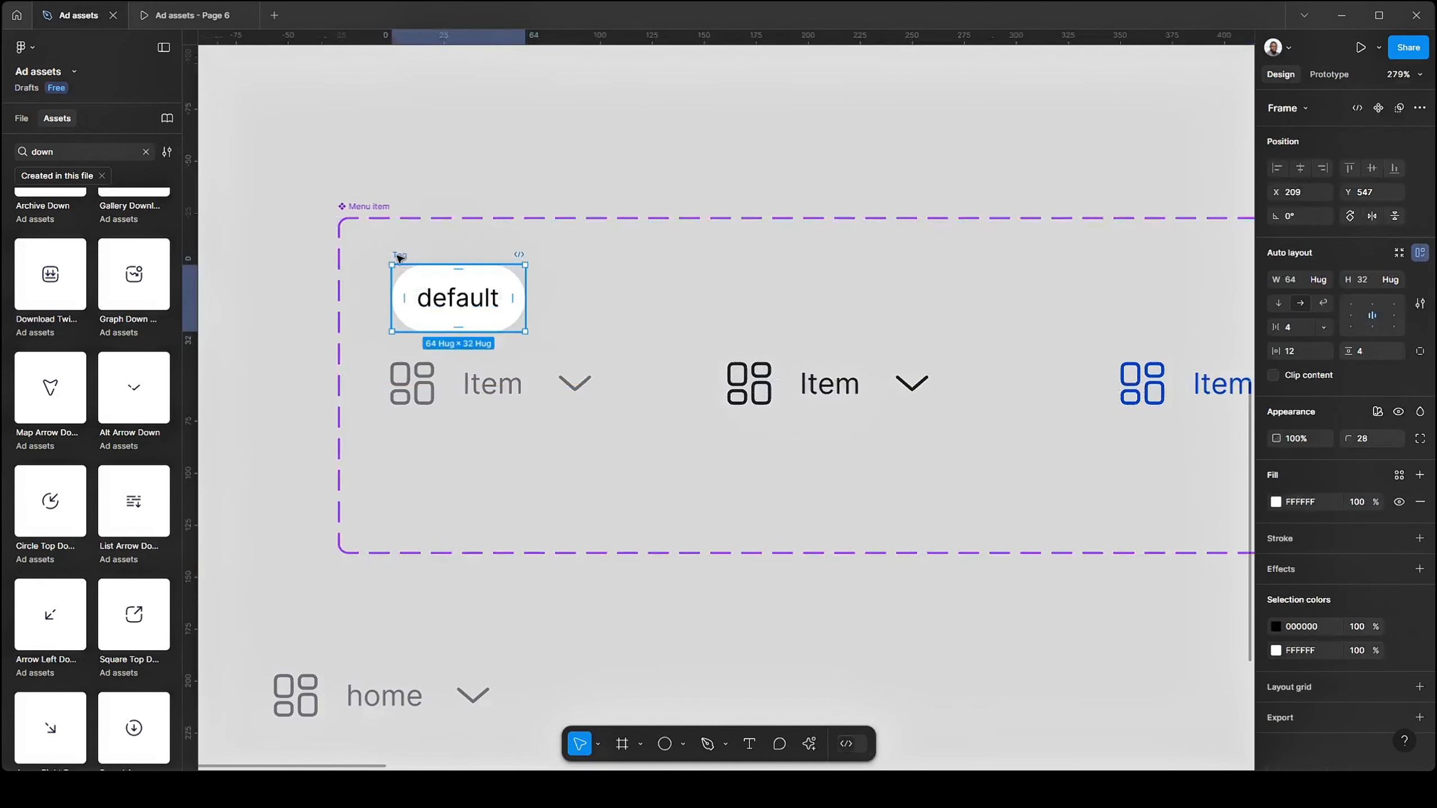
left_click_drag(400, 259, 745, 258)
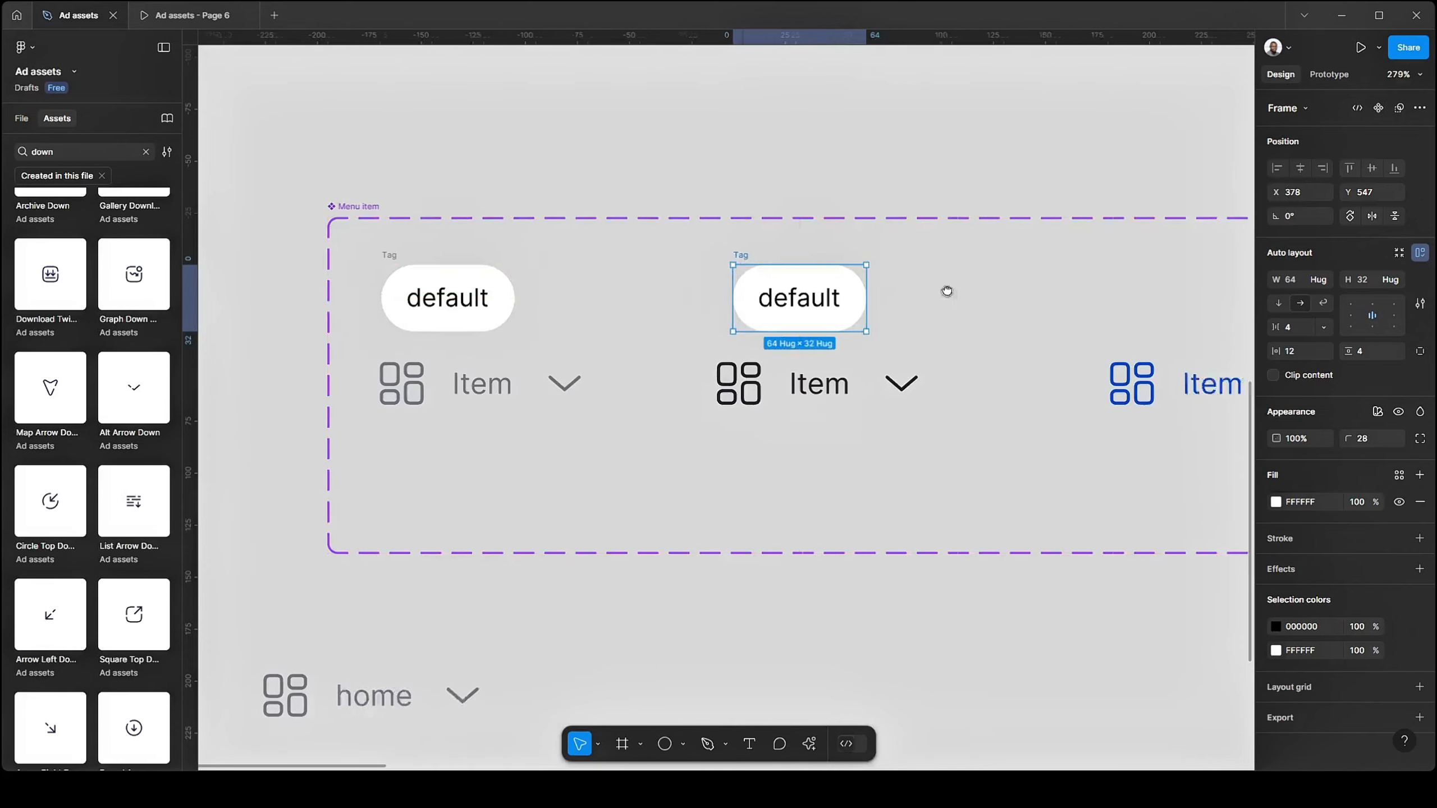
scroll(946, 292, "right", 5)
left_click_drag(482, 254, 867, 255)
- Change the second variant's tag text to hover and the third variant's tag text to focus
double_click(538, 292)
double_click(538, 292)
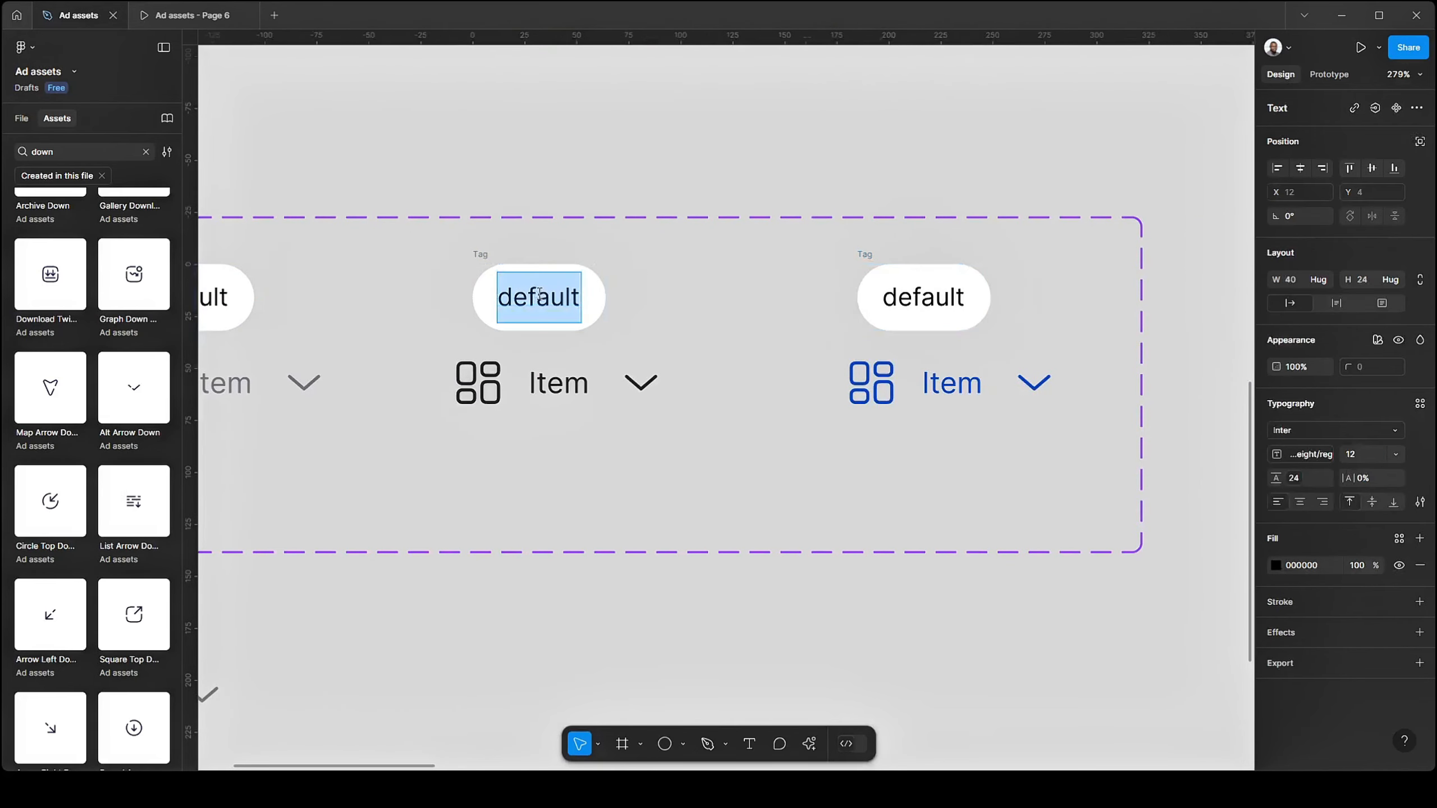
type("hover")
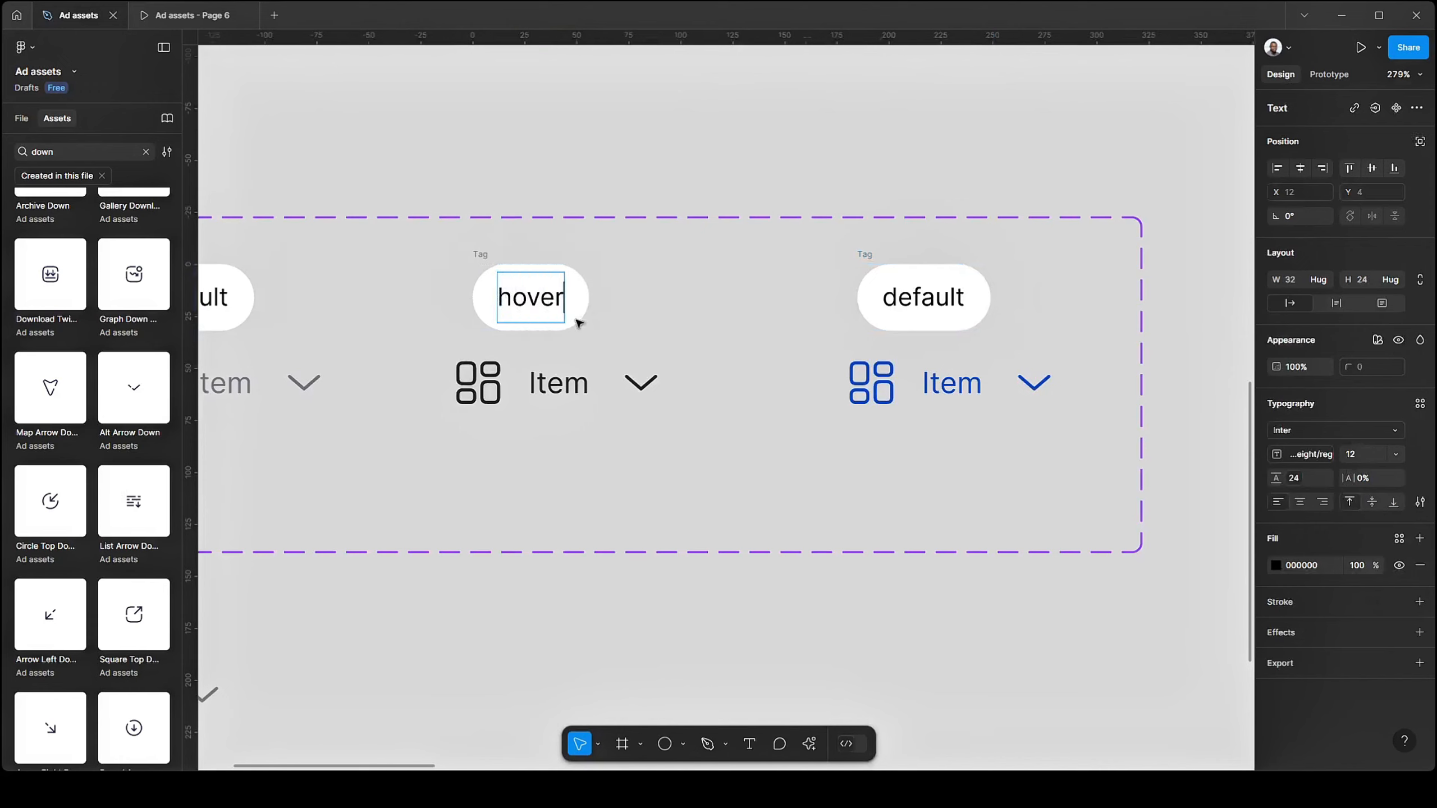
double_click(928, 302)
double_click(940, 294)
type("focus")
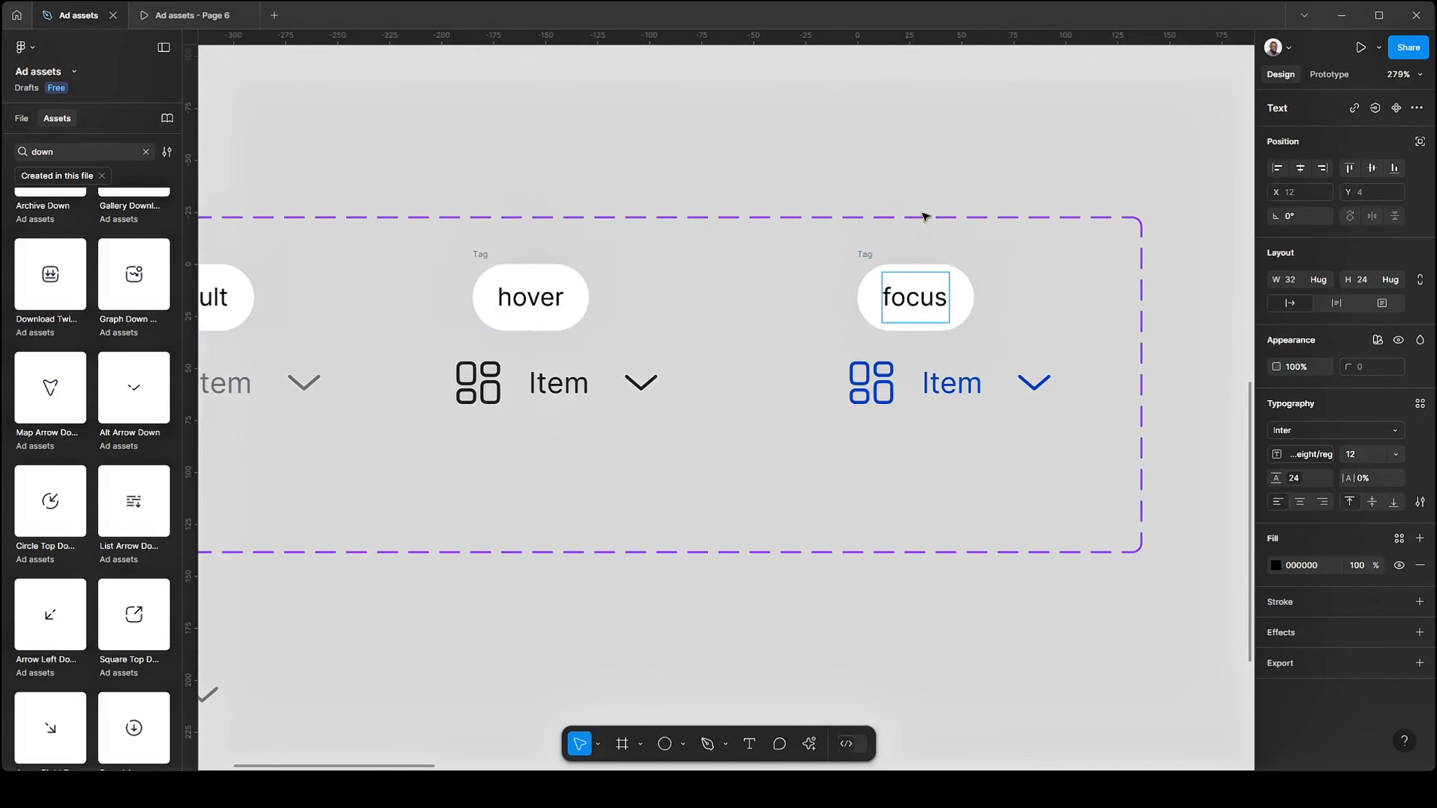
left_click(879, 145)
left_click(878, 145)
- Examine the default, hover and focus variants against their tags by selecting each in turn
scroll(962, 155, "down", 4)
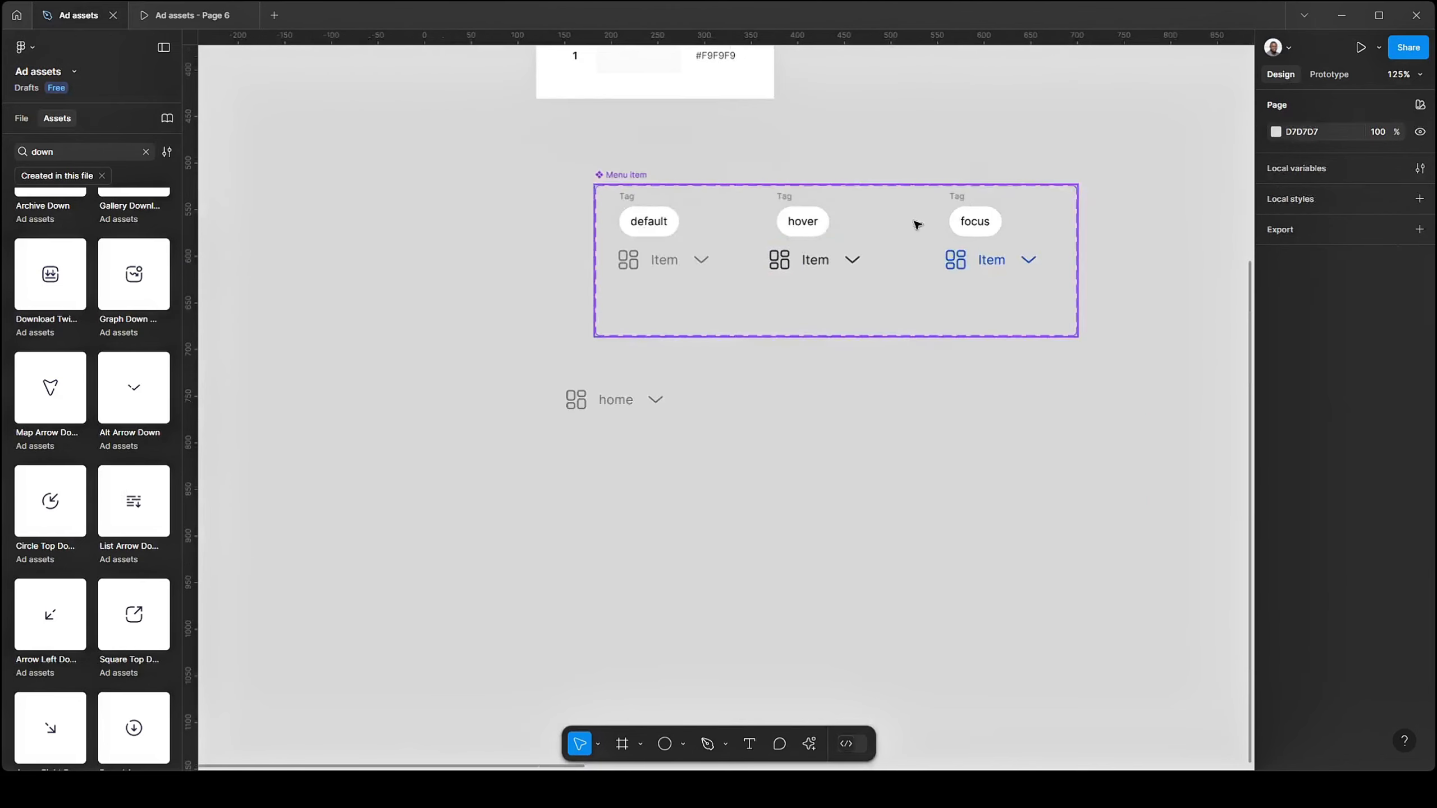
scroll(908, 292, "up", 2)
left_click_drag(865, 408, 812, 437)
scroll(453, 265, "up", 3)
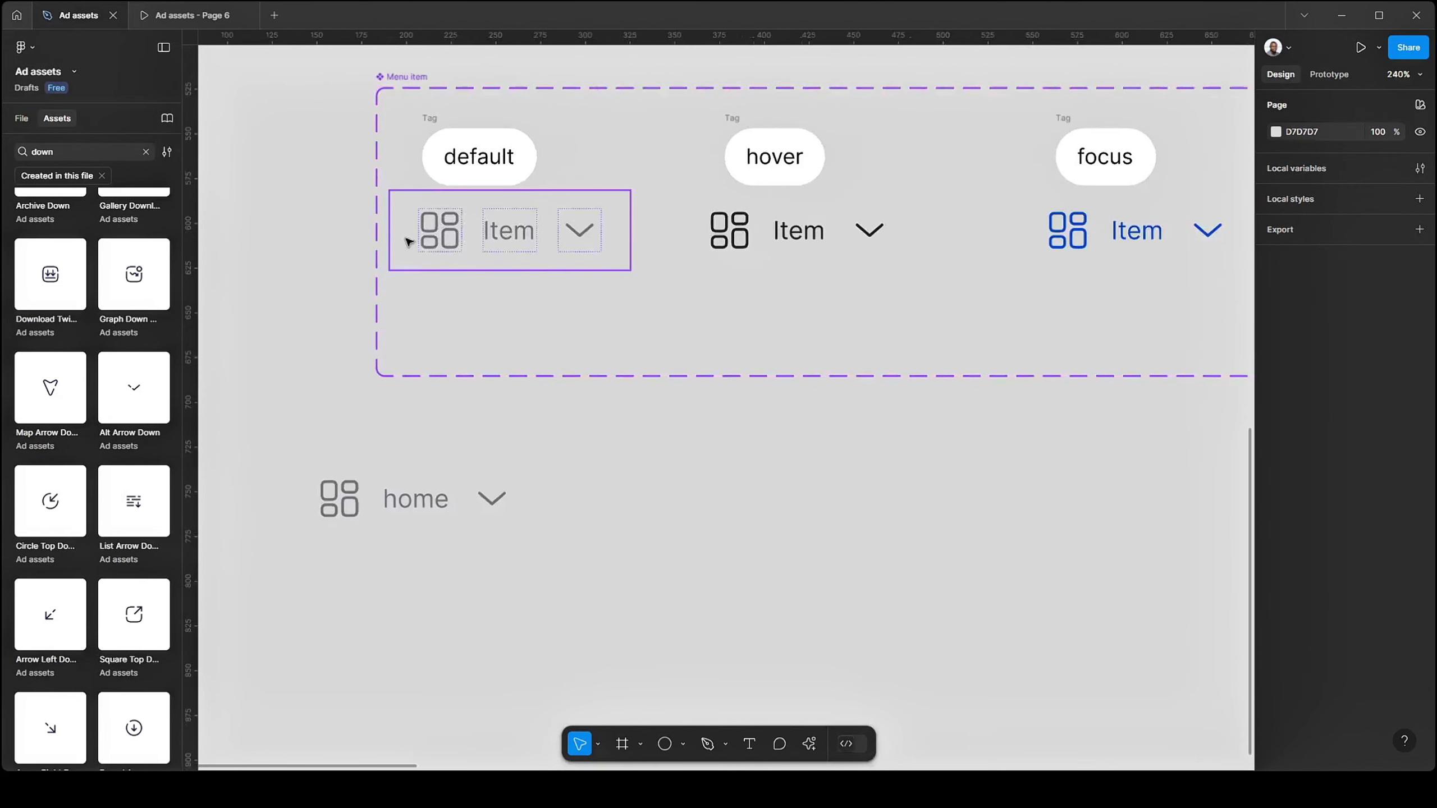
left_click(620, 249)
scroll(301, 286, "down", 1)
scroll(305, 289, "down", 3)
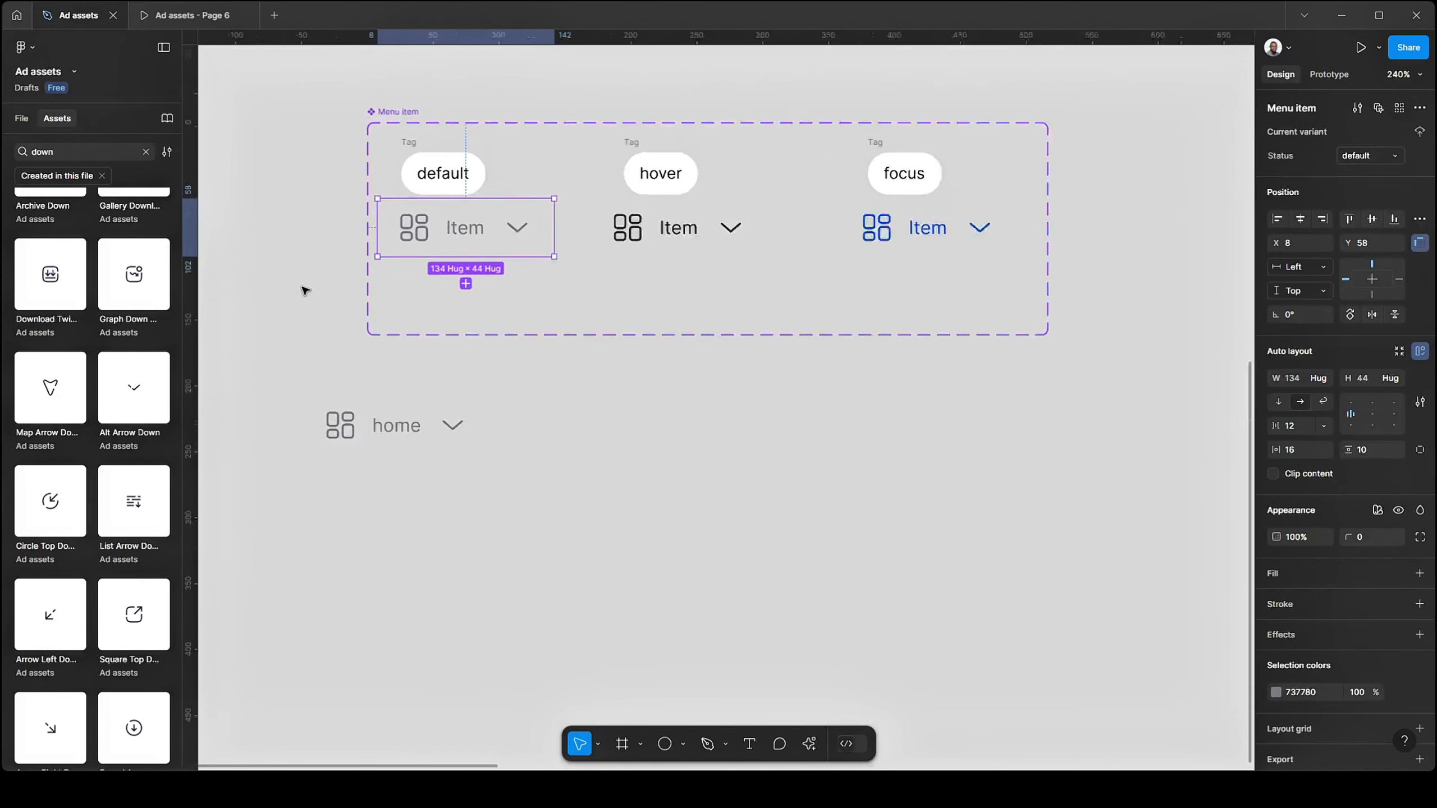
scroll(617, 265, "up", 1)
left_click(697, 224)
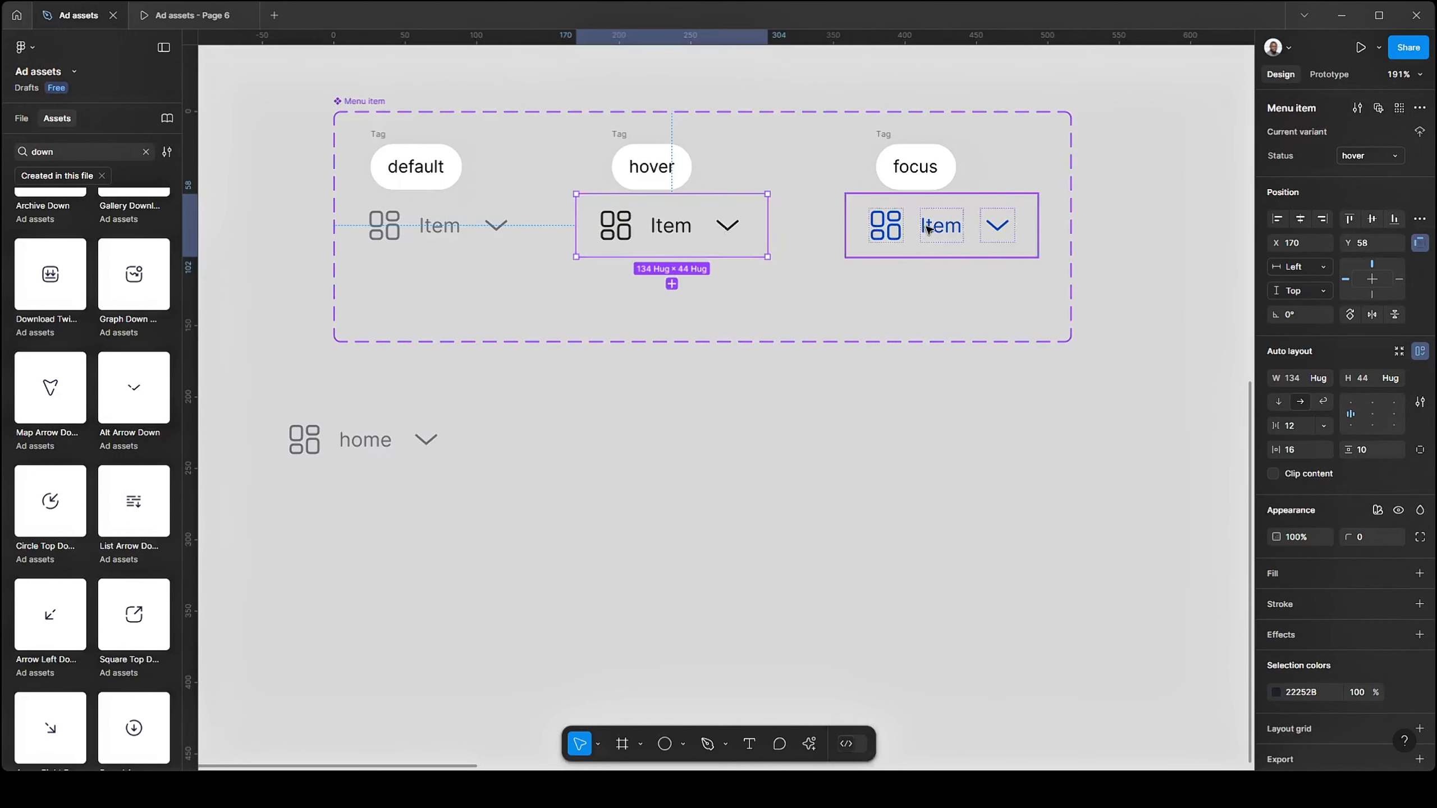
left_click(928, 224)
scroll(752, 253, "up", 1)
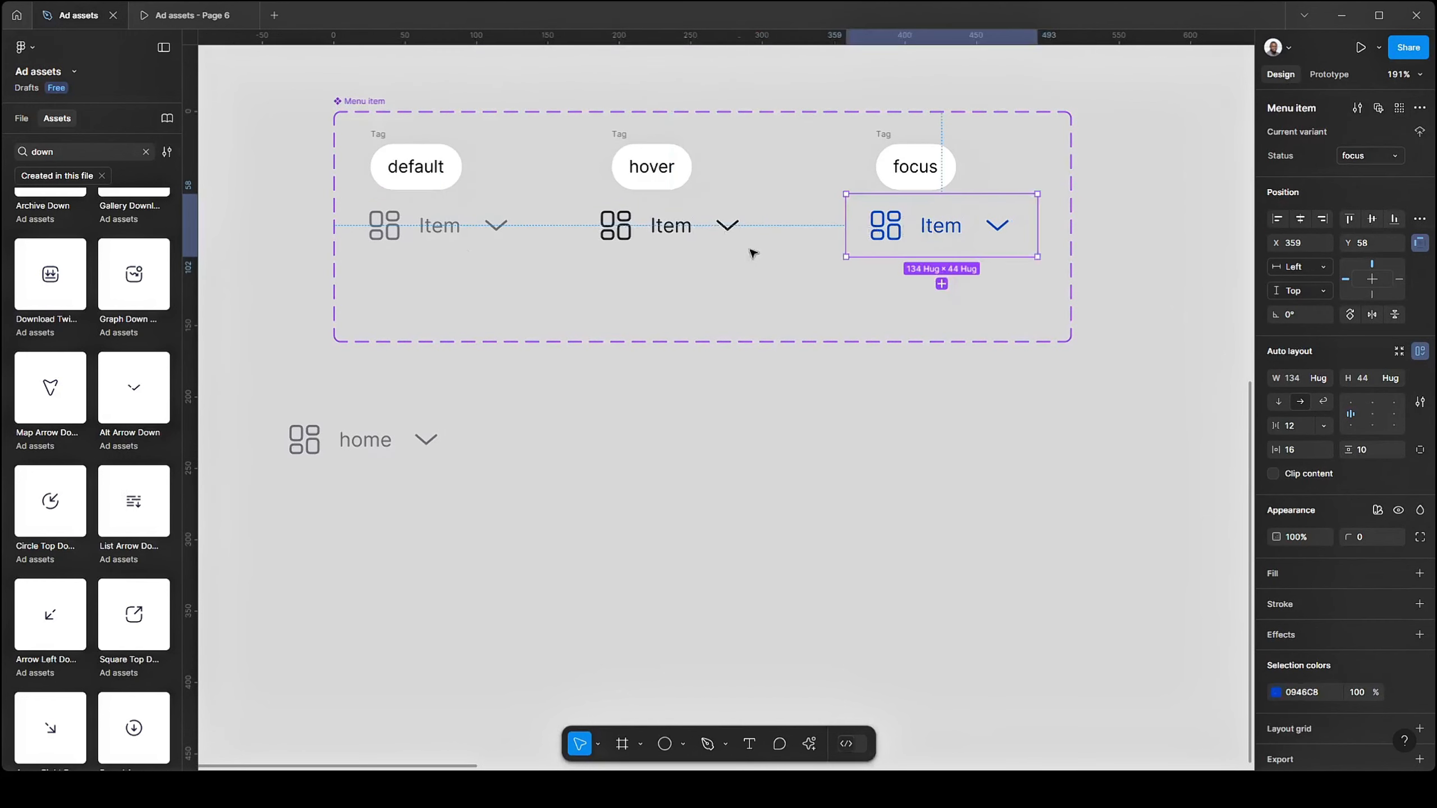
- Extend the Menu item component set leftward to a width of about 624
left_click(426, 313)
left_click_drag(426, 313, 750, 328)
left_click(893, 353)
- Duplicate the default tag to the left of the first variant and change its text to level 1
left_click(947, 208)
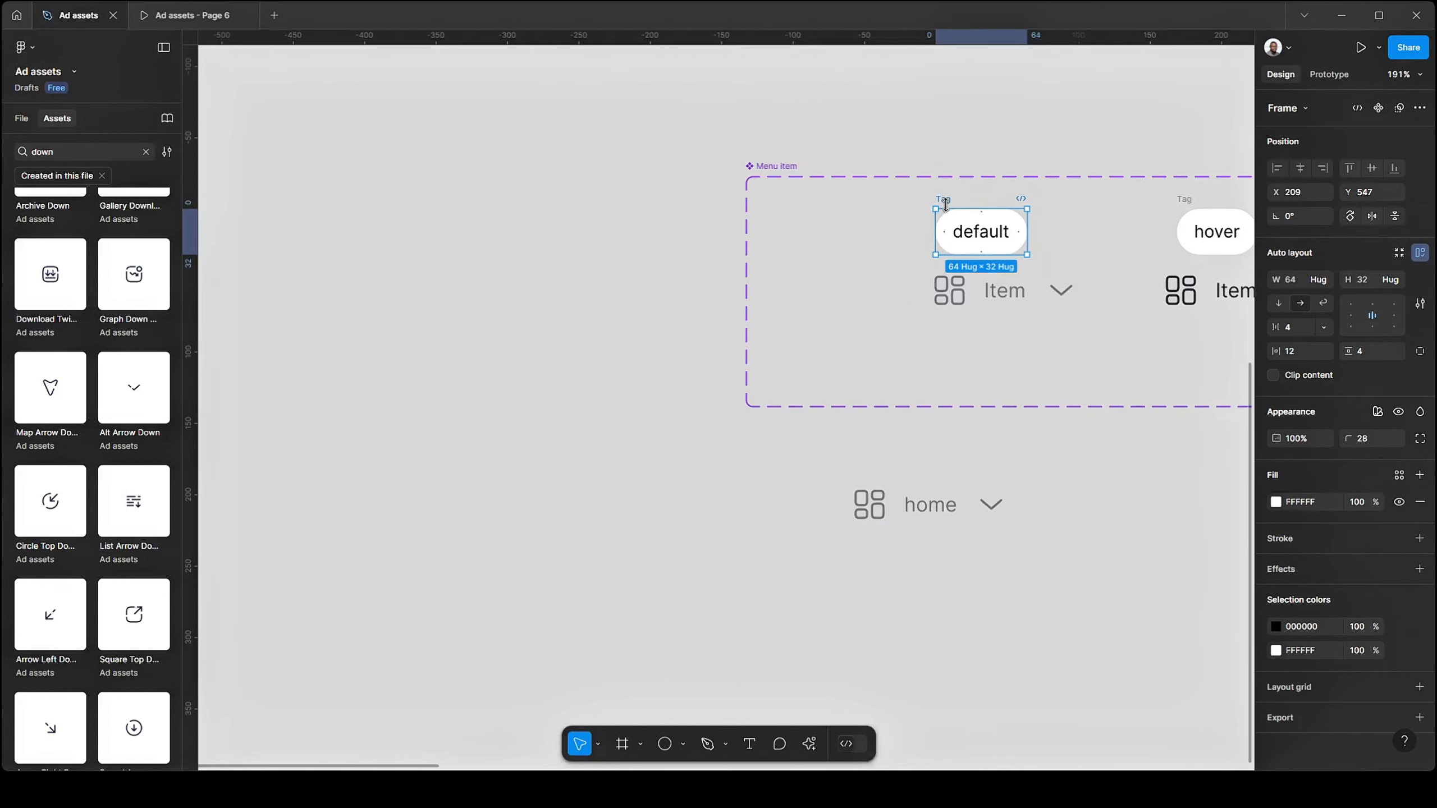
mouse_move(810, 262)
left_mouse_down()
mouse_move(784, 267)
mouse_move(801, 260)
left_mouse_up()
double_click(825, 291)
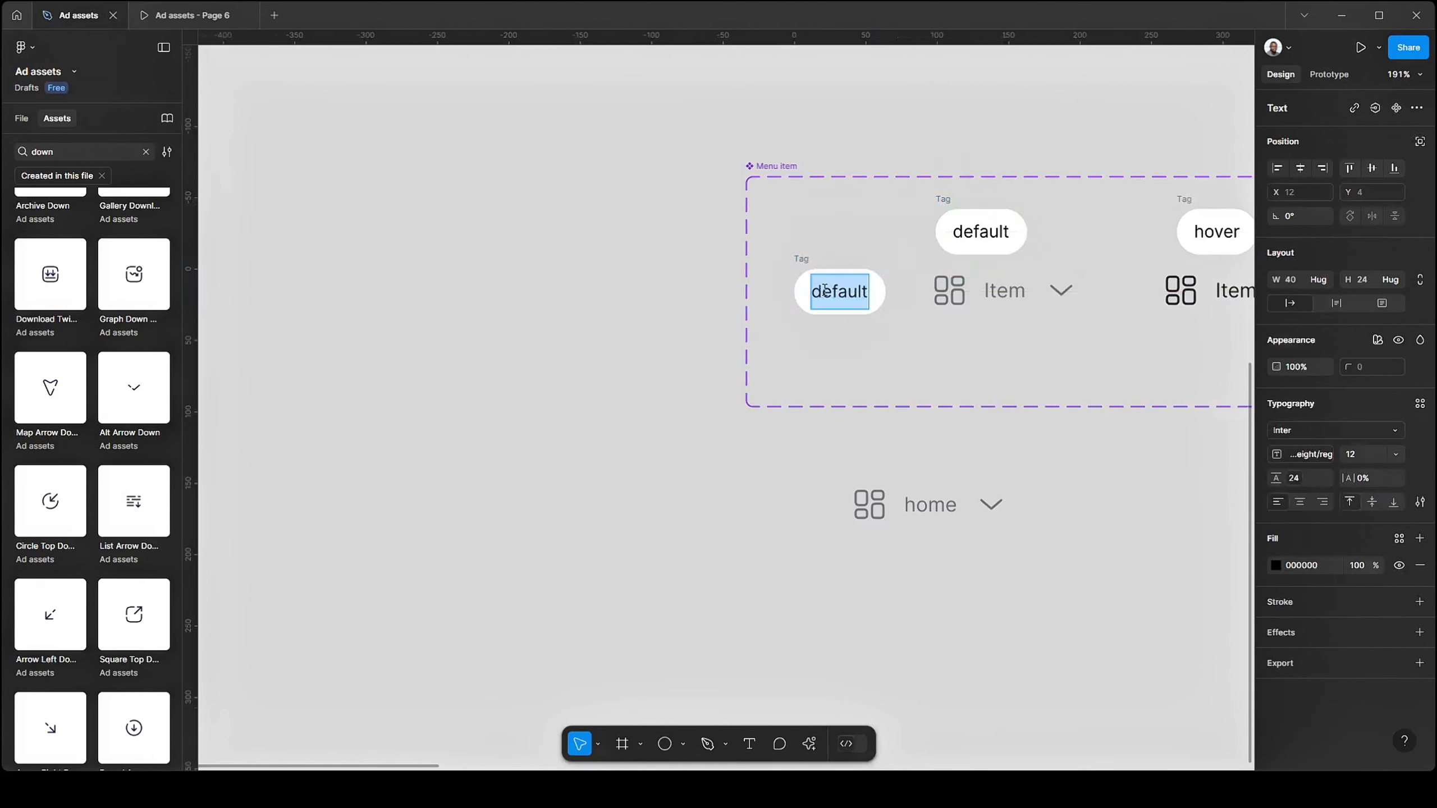
type("level 1")
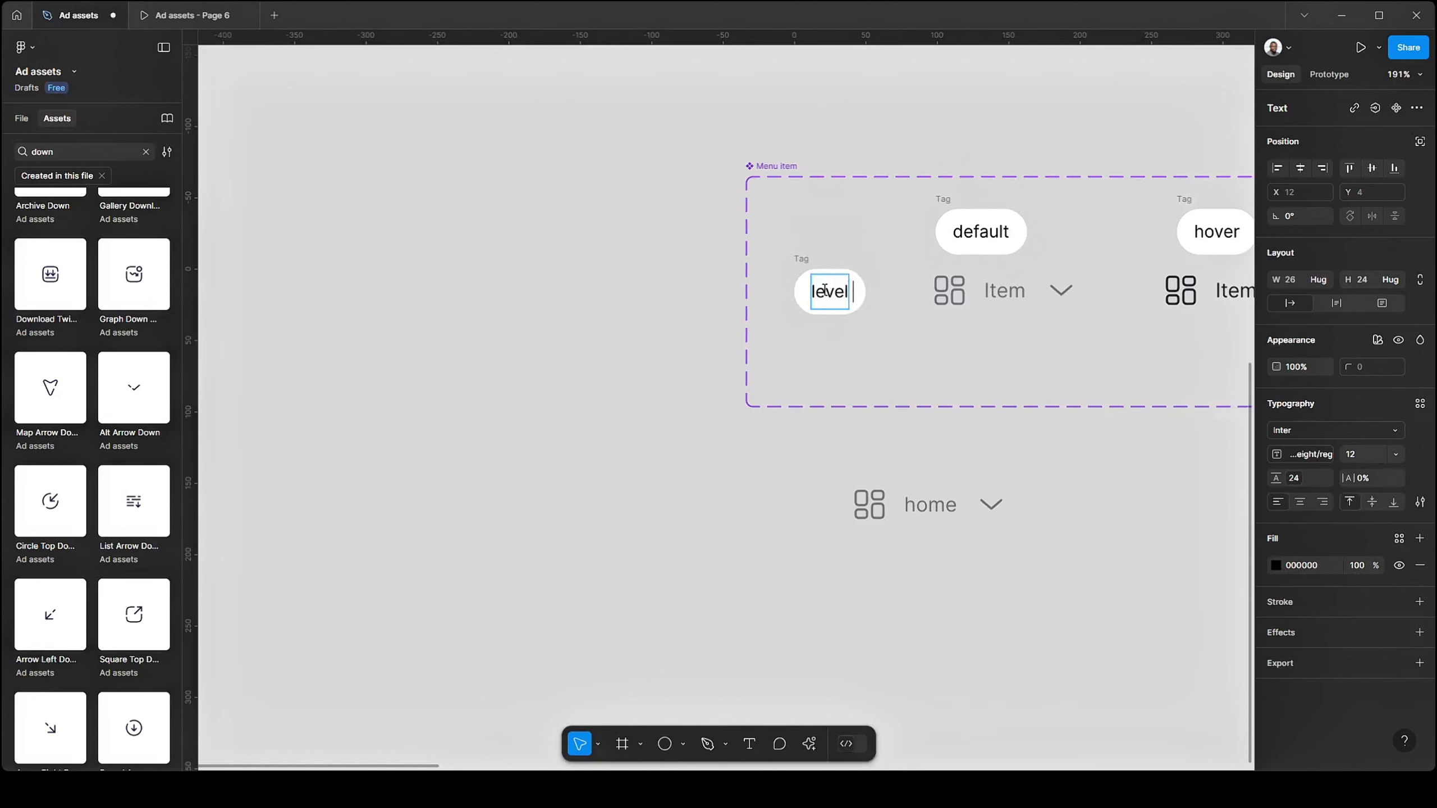
left_click(611, 320)
- Add a variant property named Level with the value 01 to the Menu item component set
left_click_drag(648, 362, 327, 350)
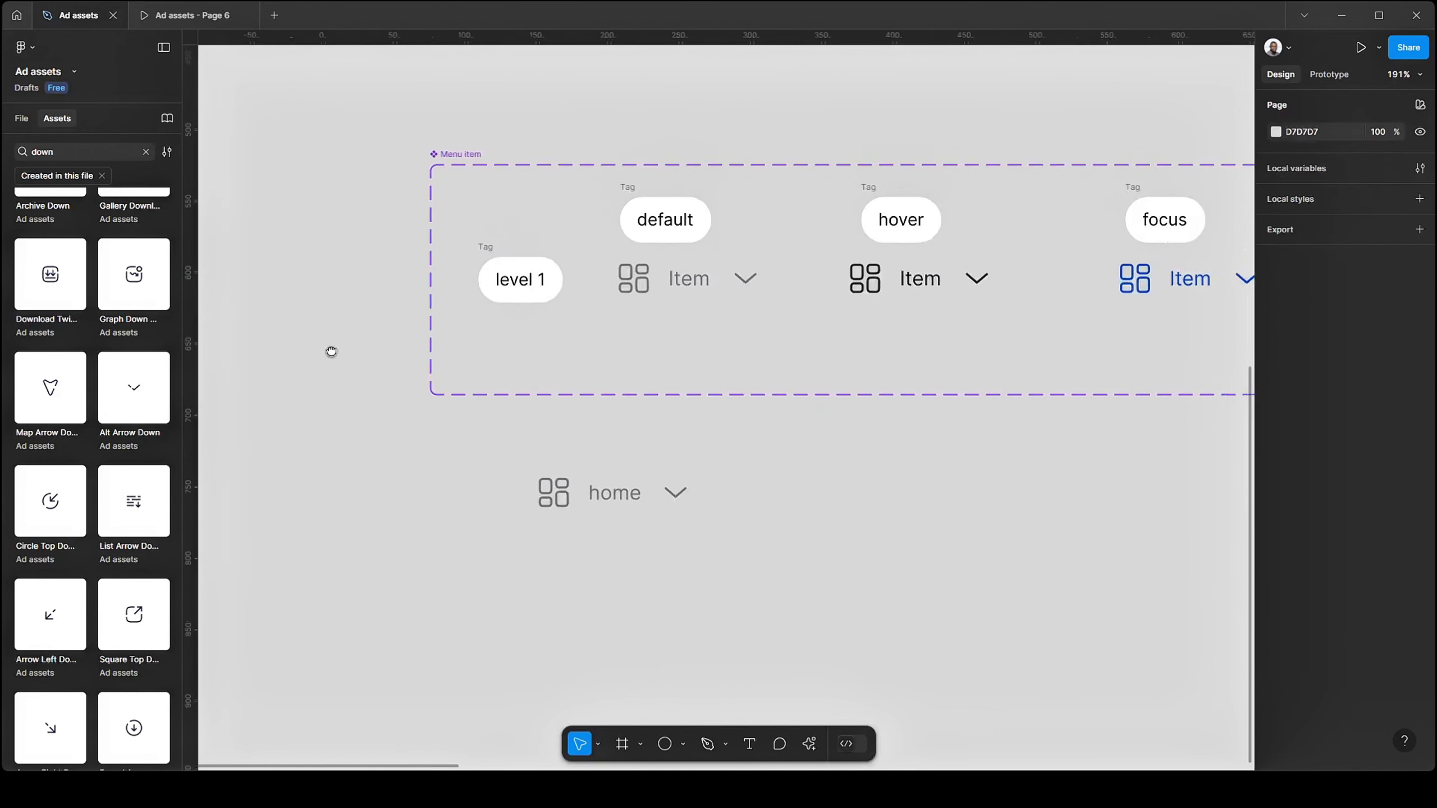
left_click(450, 153)
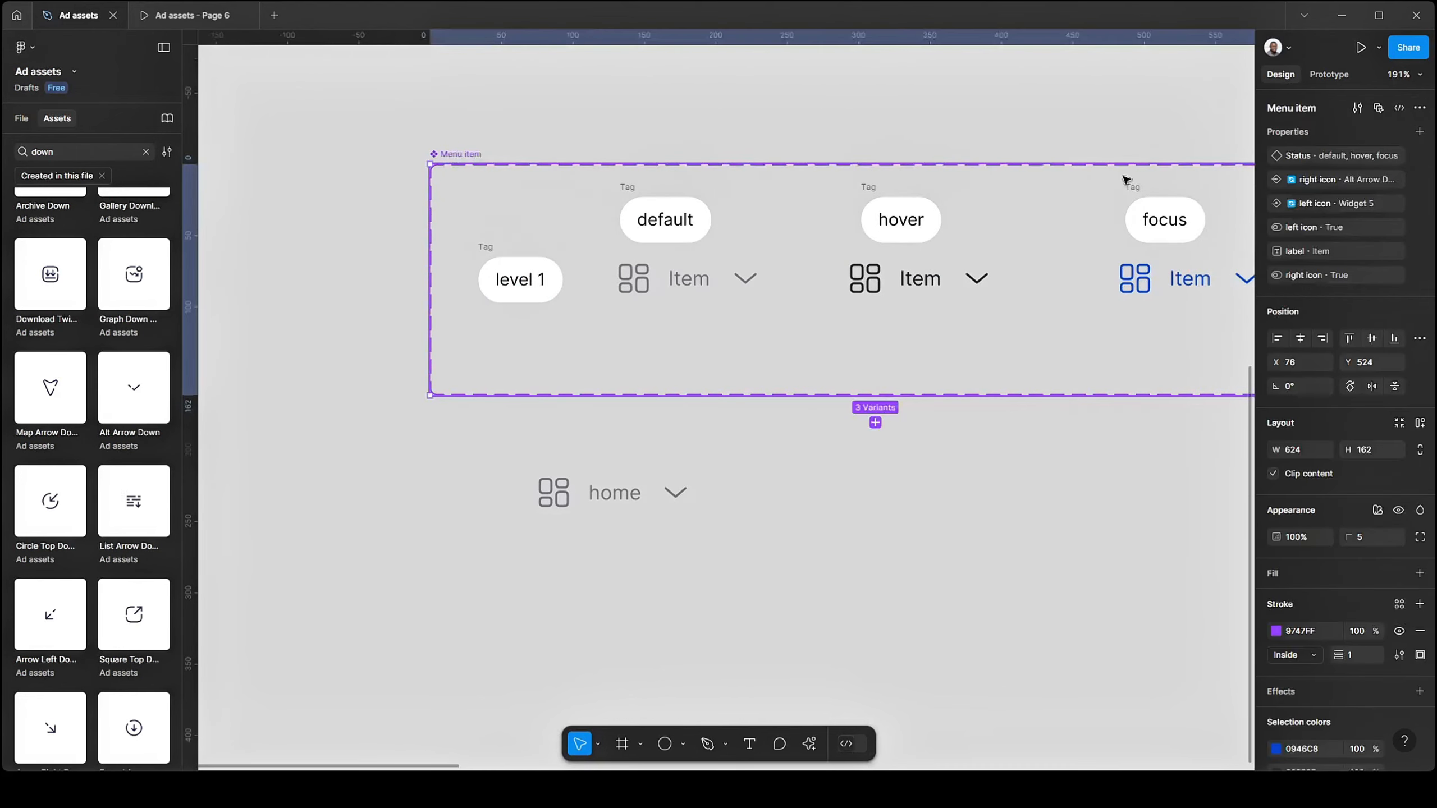
left_click(1419, 132)
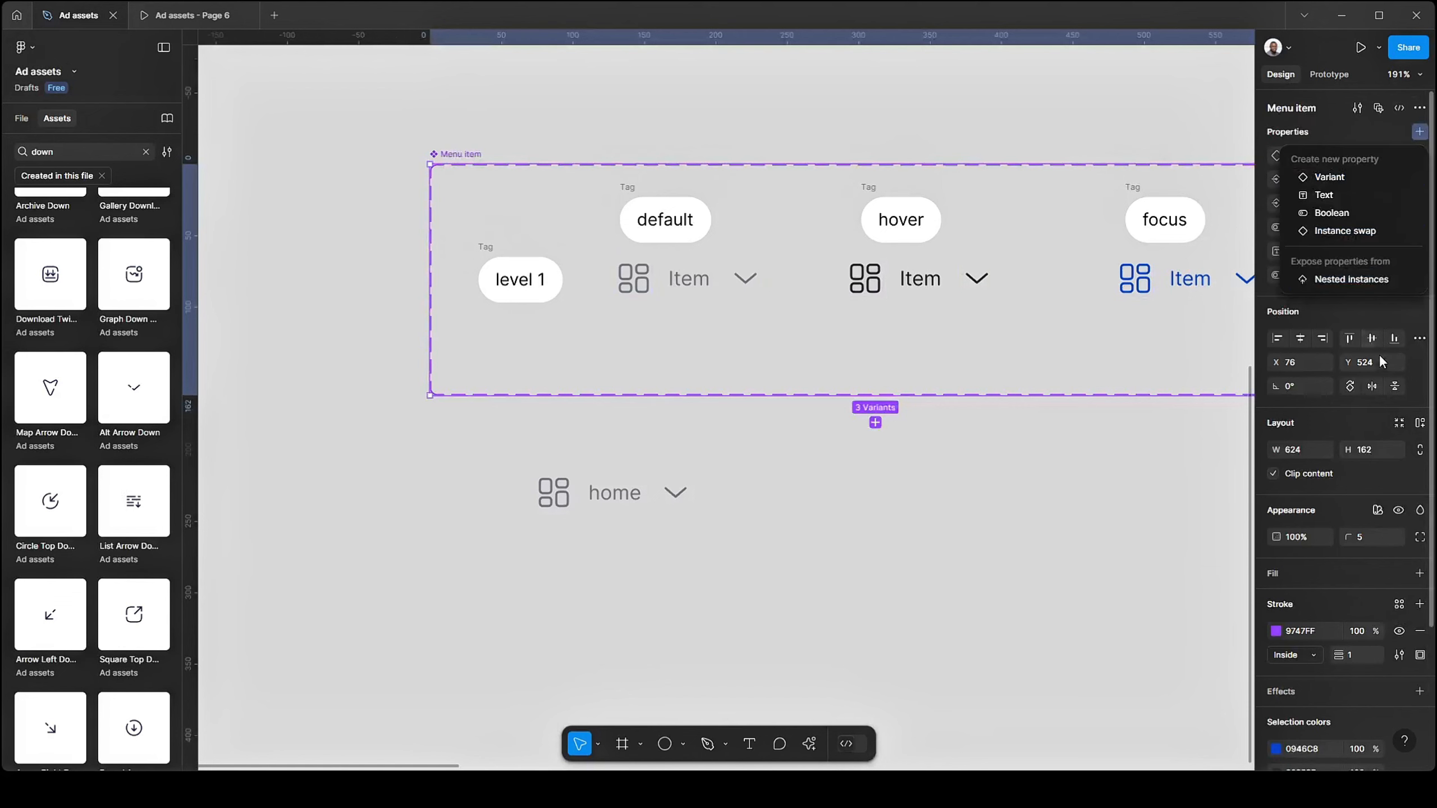
left_click(1343, 181)
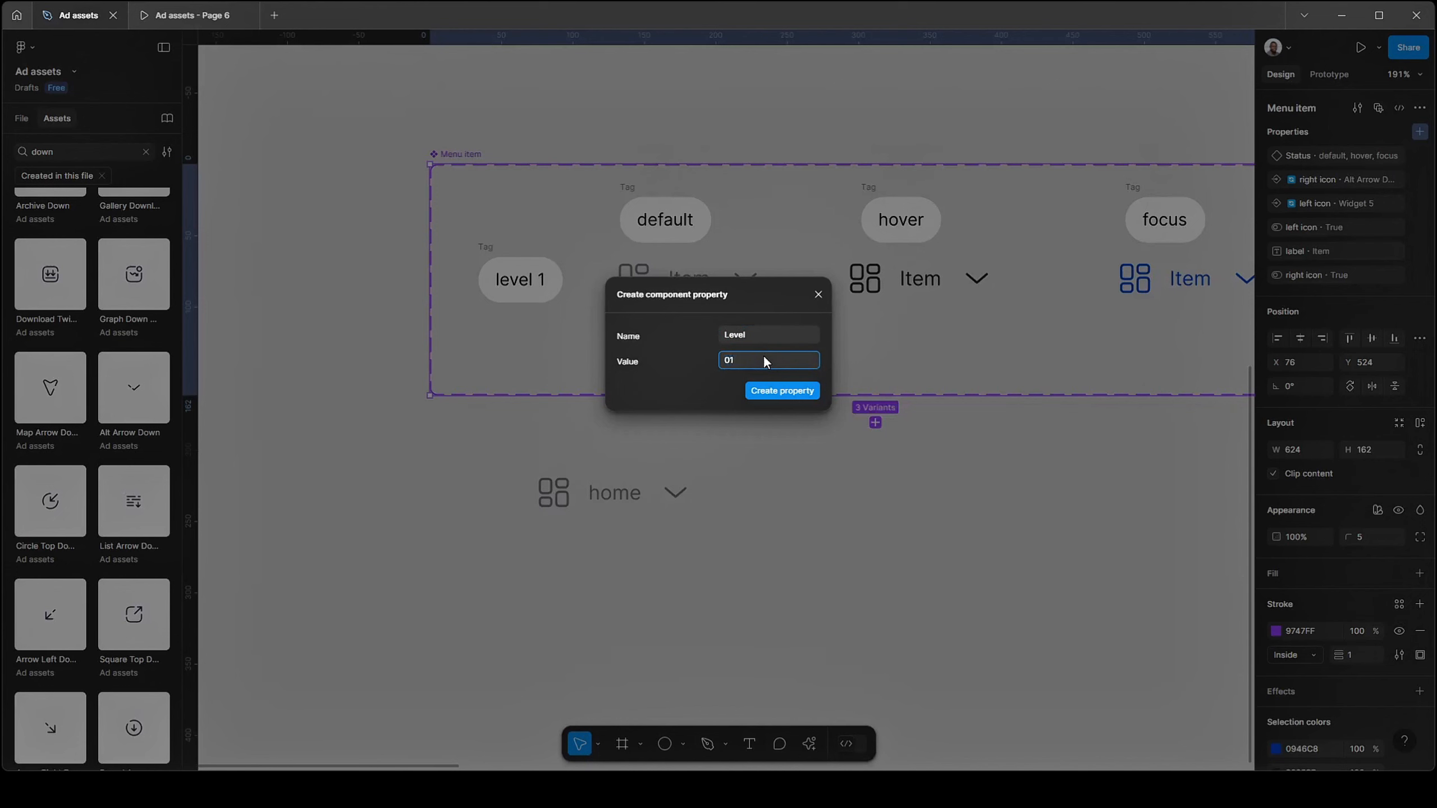
left_click(768, 390)
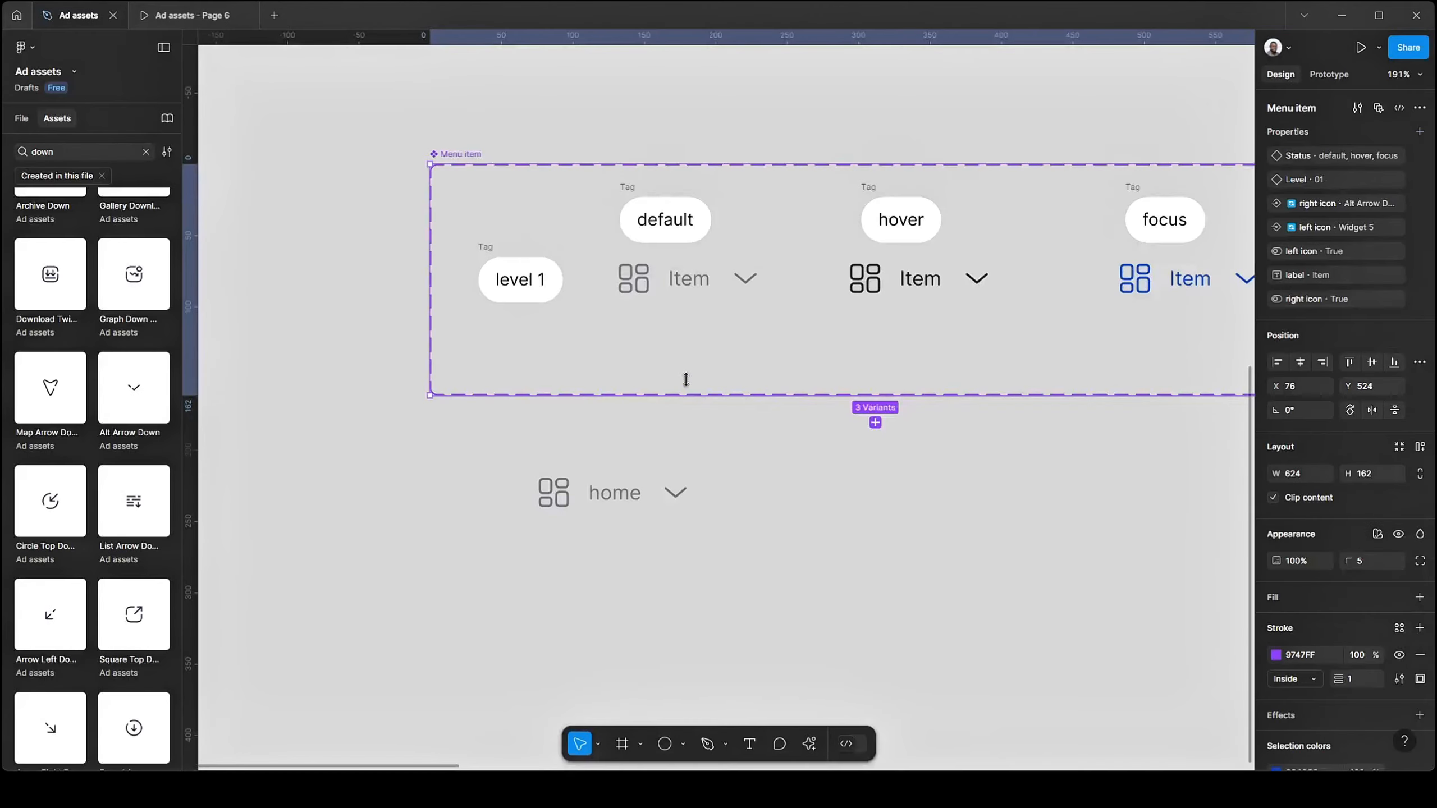
left_click(330, 339)
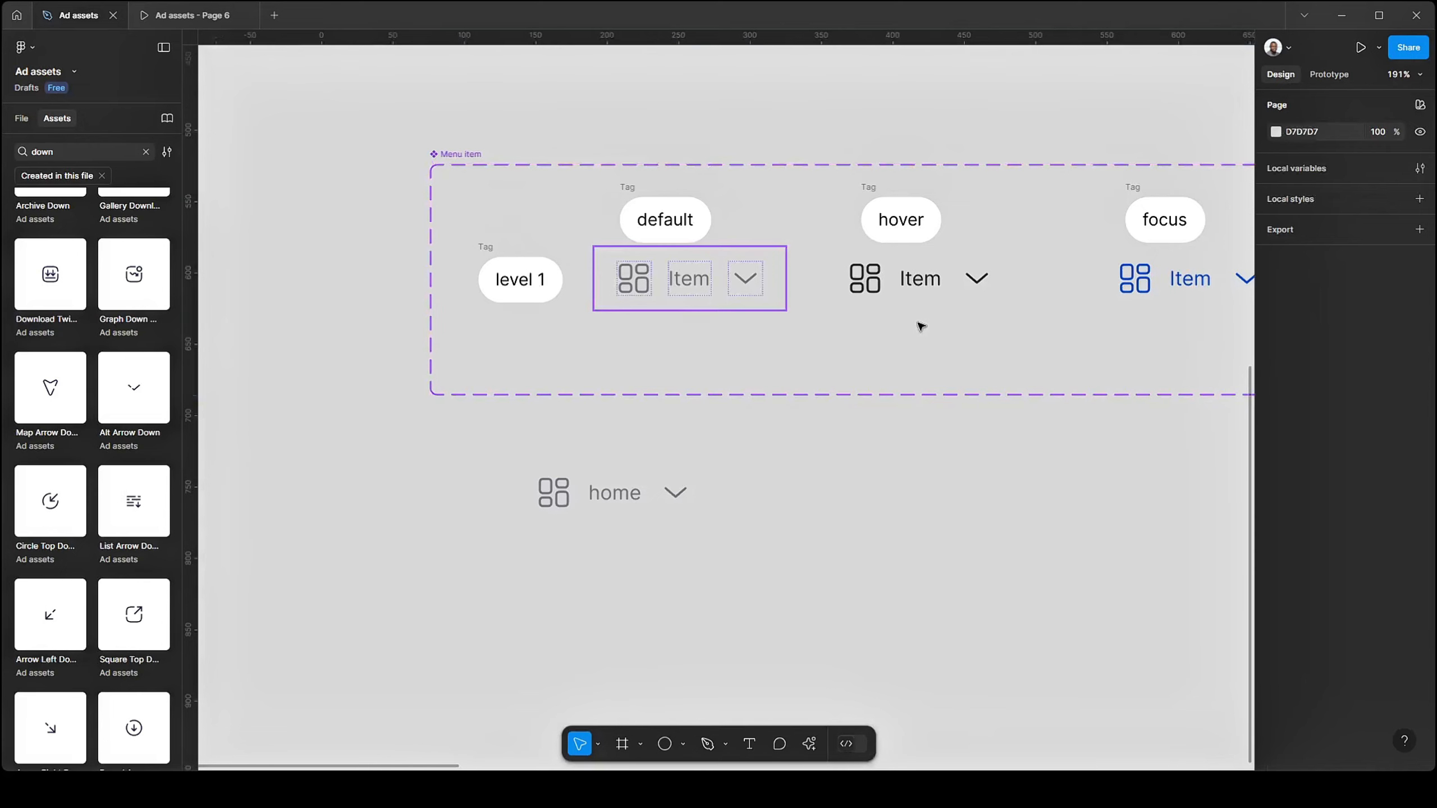
- Duplicate the default, hover and focus variants together as a second row directly below the first
left_click_drag(900, 321, 758, 304)
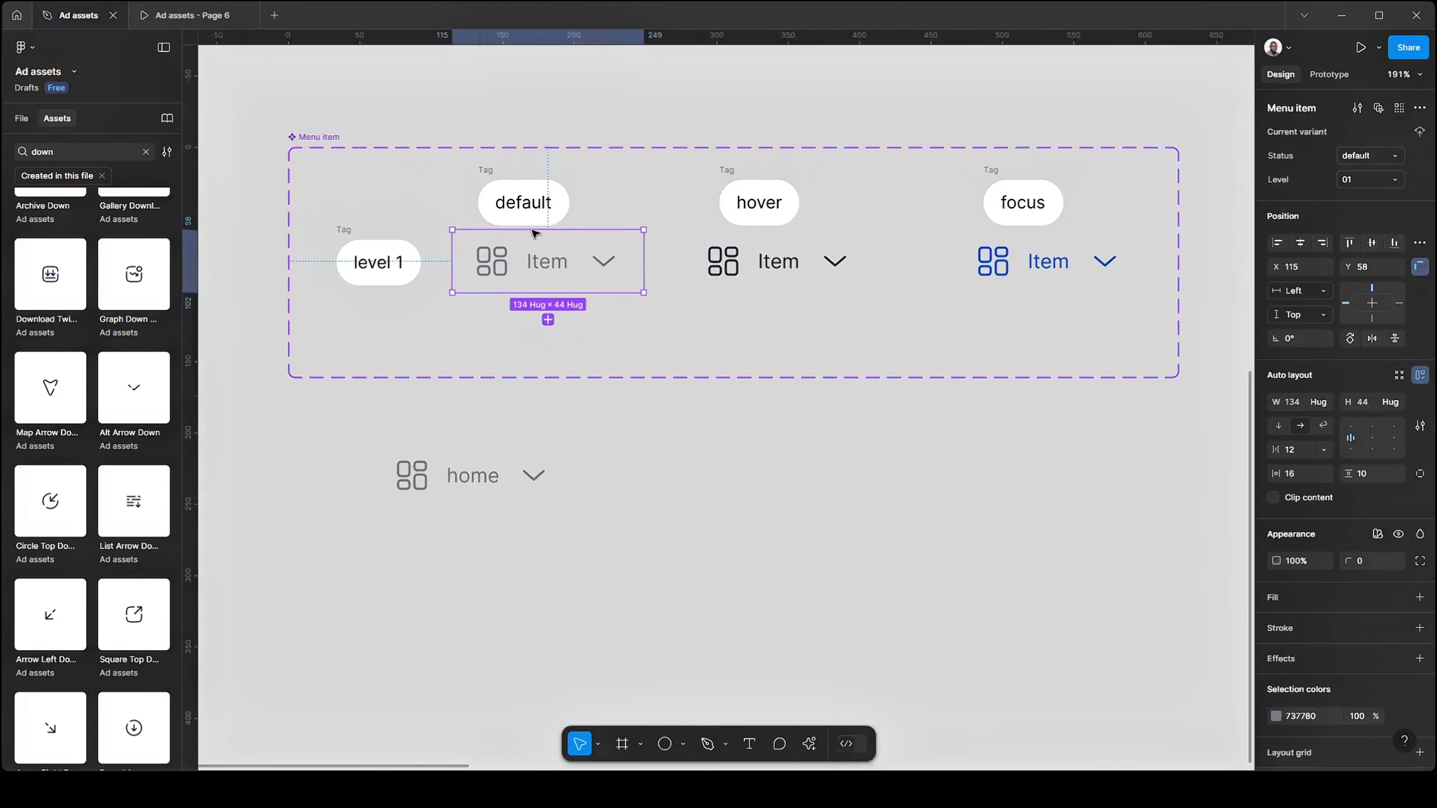
left_click(769, 283, "shift")
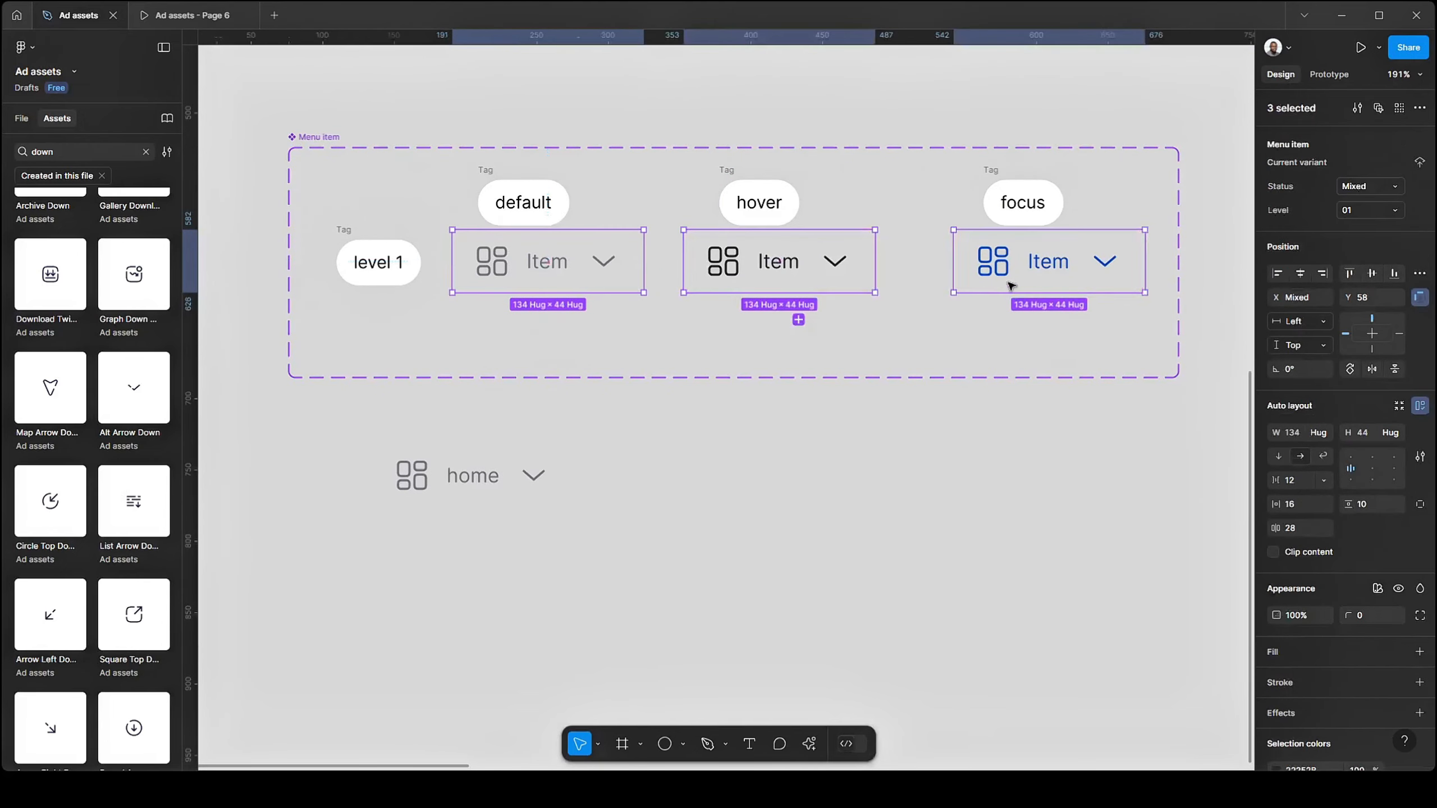
left_click(1021, 266, "shift")
left_click_drag(1028, 322, 1020, 346)
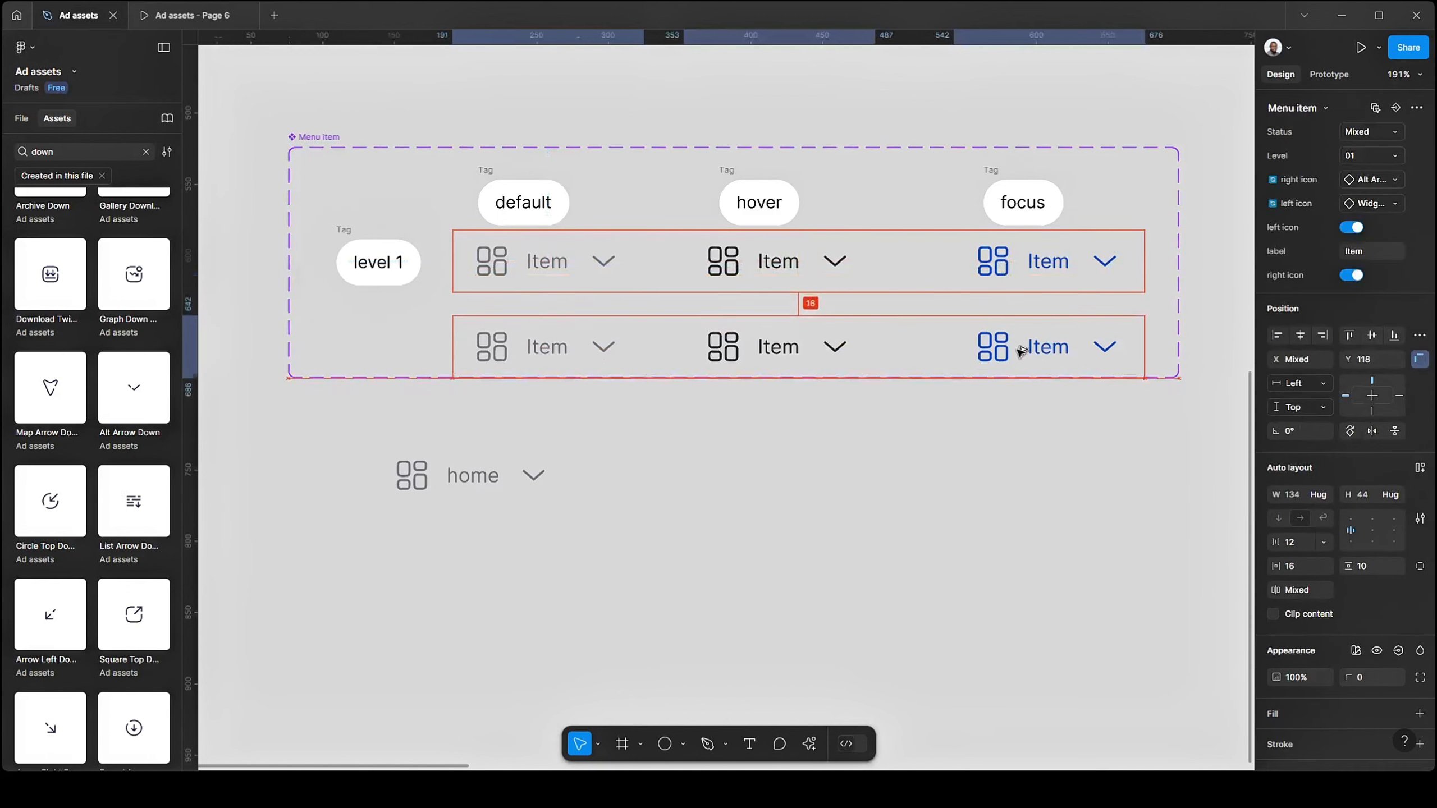
scroll(473, 304, "down", 3)
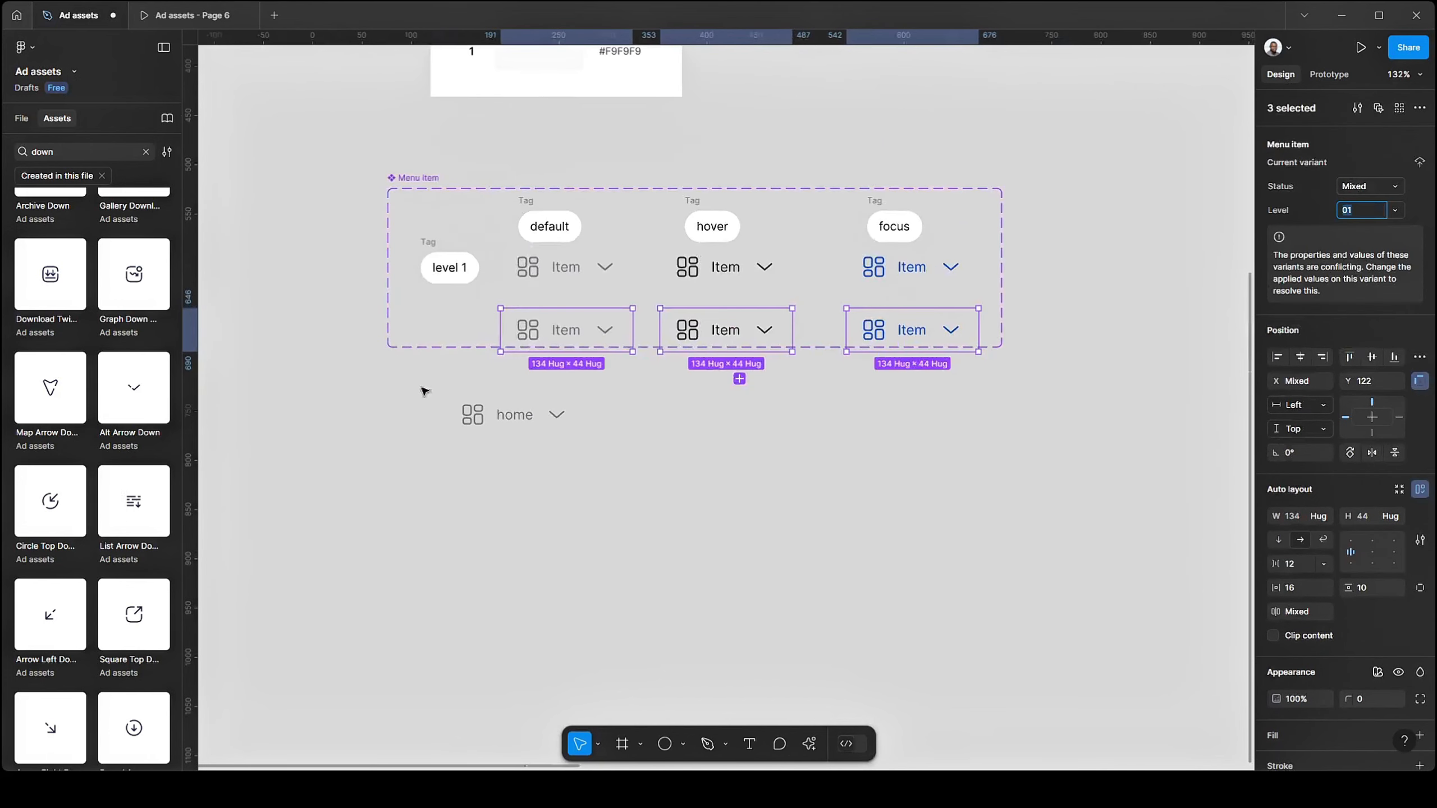
- Move the home instance farther below the component set and extend the set's height to about 212
left_click_drag(515, 431, 498, 625)
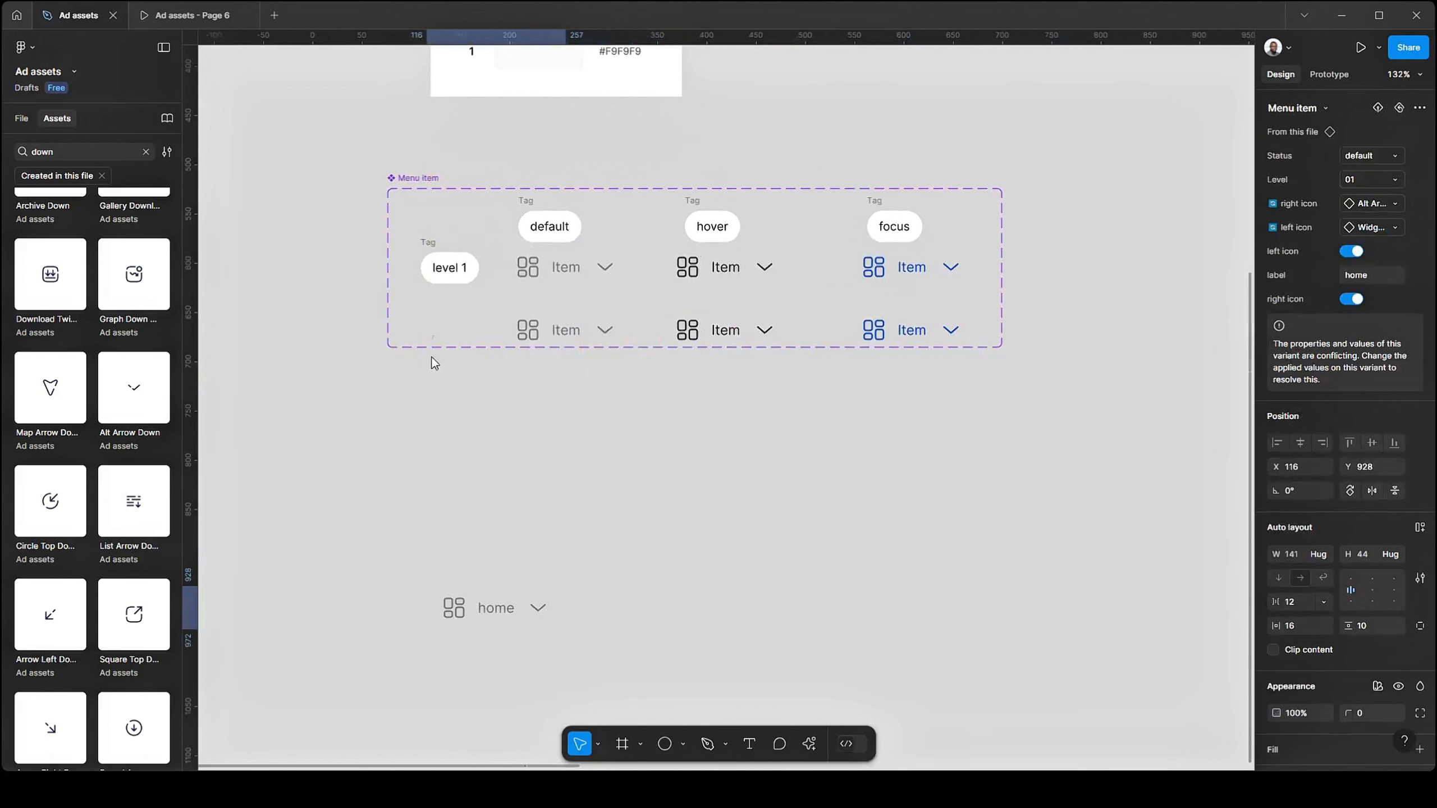
left_click(436, 306)
left_click_drag(454, 349, 450, 397)
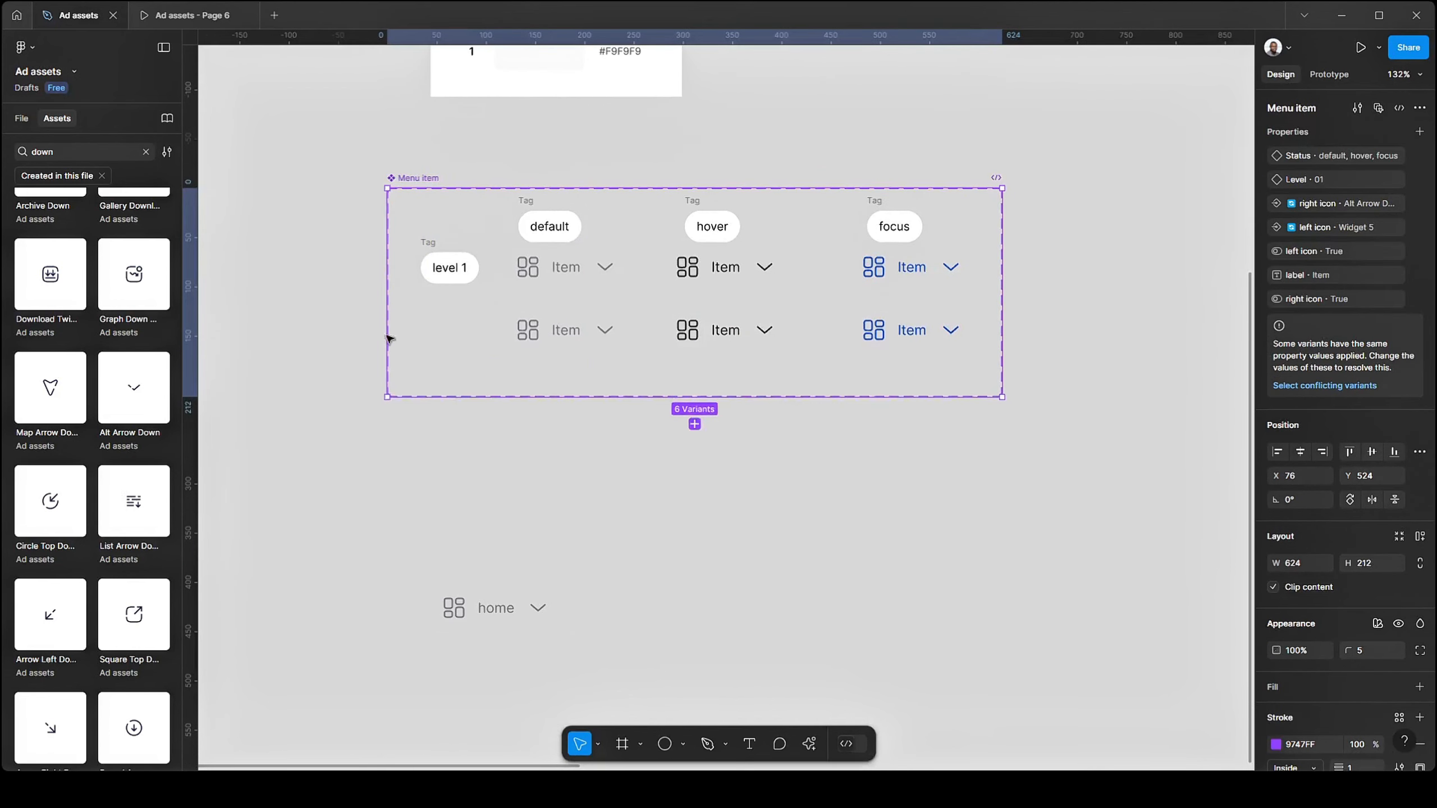
- Duplicate the level 1 tag beside the second row of variants and change its text to level 2
scroll(396, 295, "up", 5)
left_click(464, 234)
left_click_drag(461, 203, 459, 325)
key("ctrl+z")
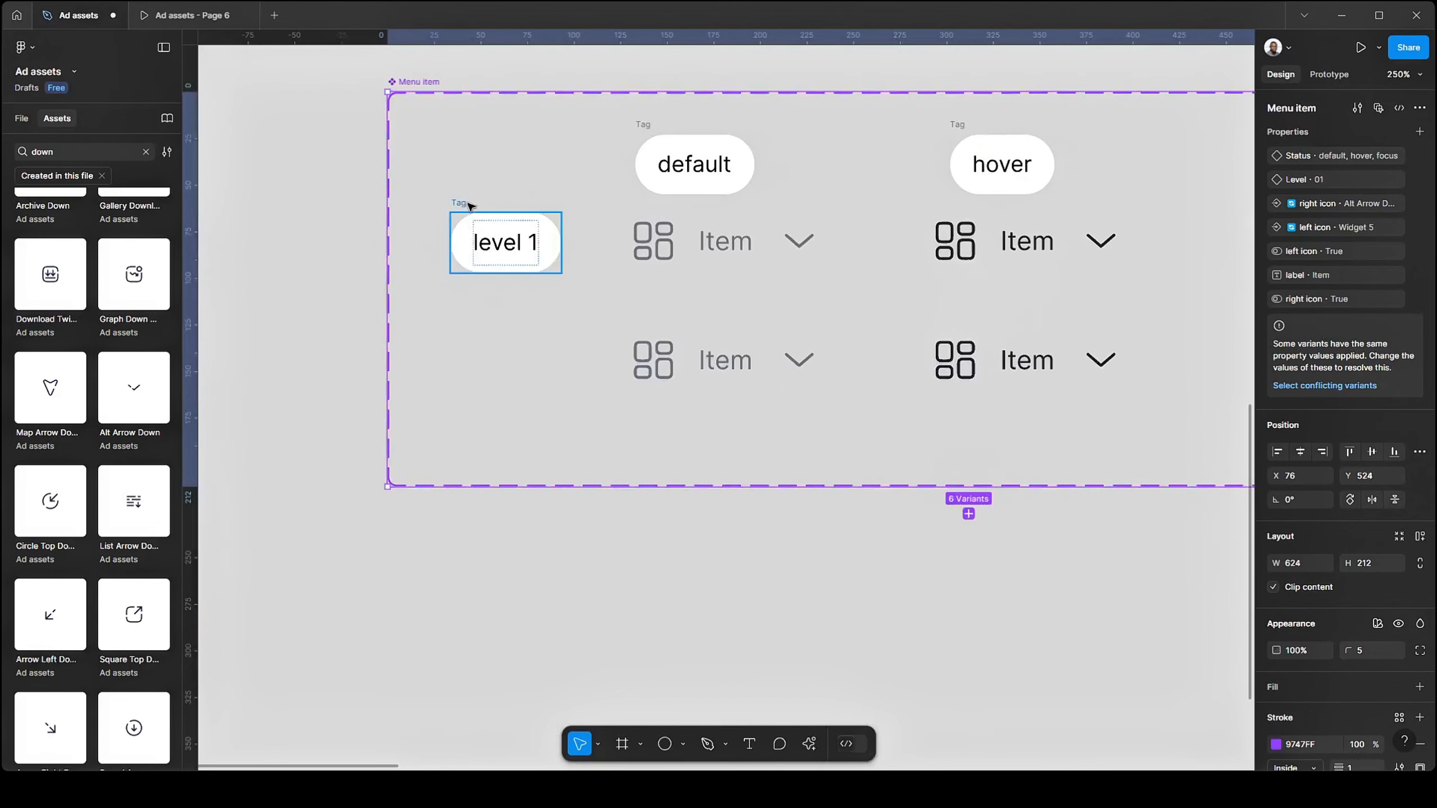
left_click_drag(458, 229, 517, 327)
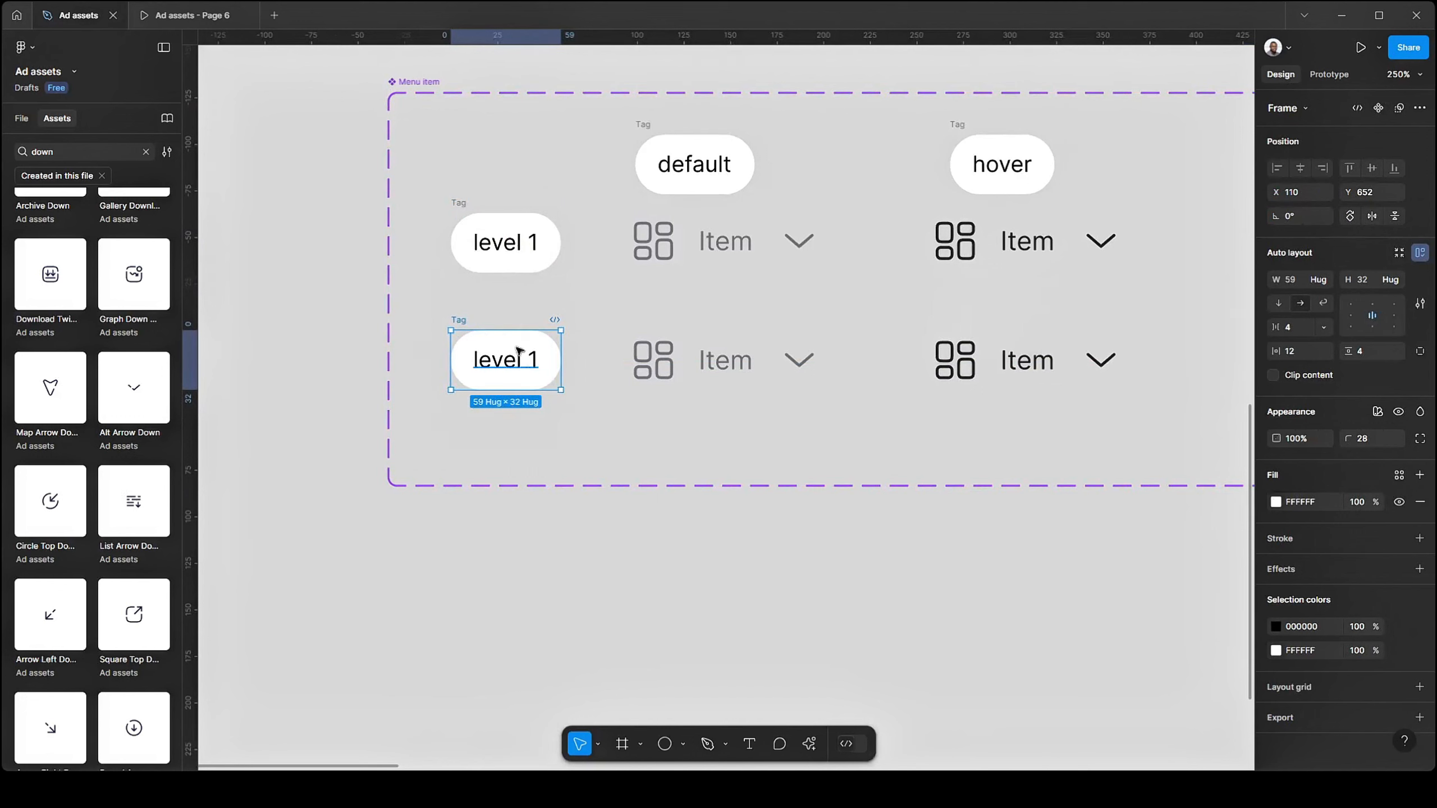
double_click(519, 372)
key("Right")
key("BackSpace")
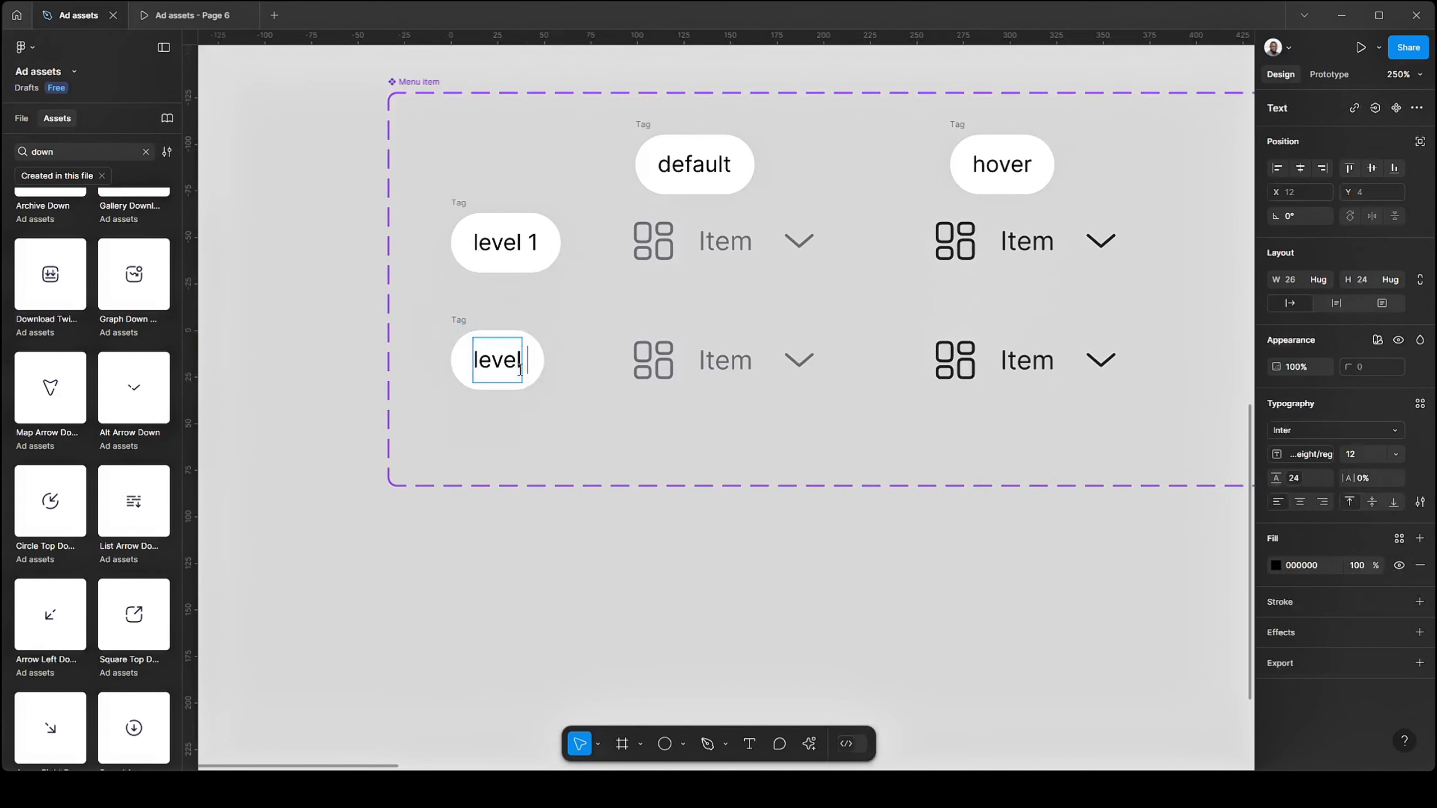
type("2")
key("Escape")
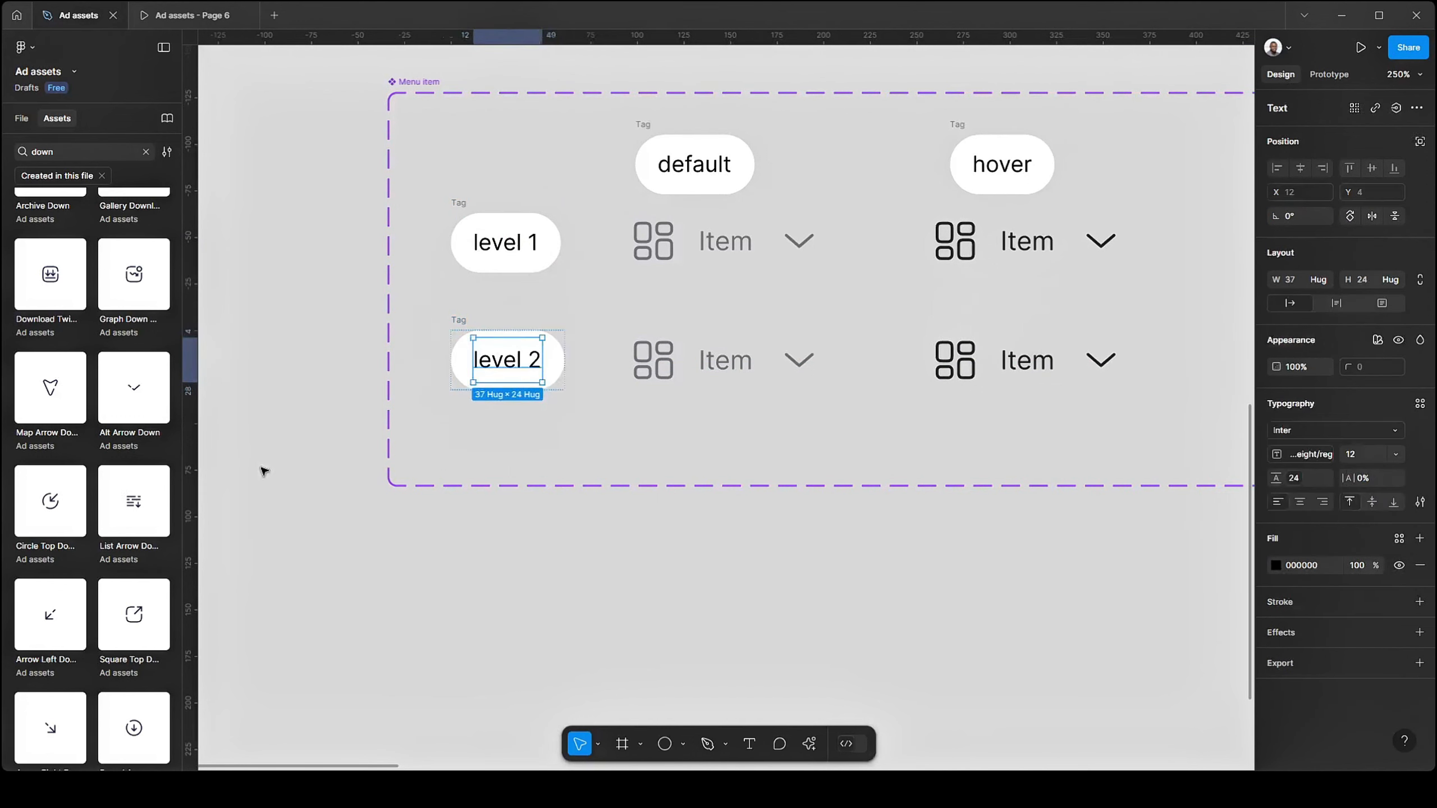
- Set the Level property of the three second-row variants to 02
left_click(725, 394)
left_click(988, 360, "shift")
scroll(962, 356, "right", 5)
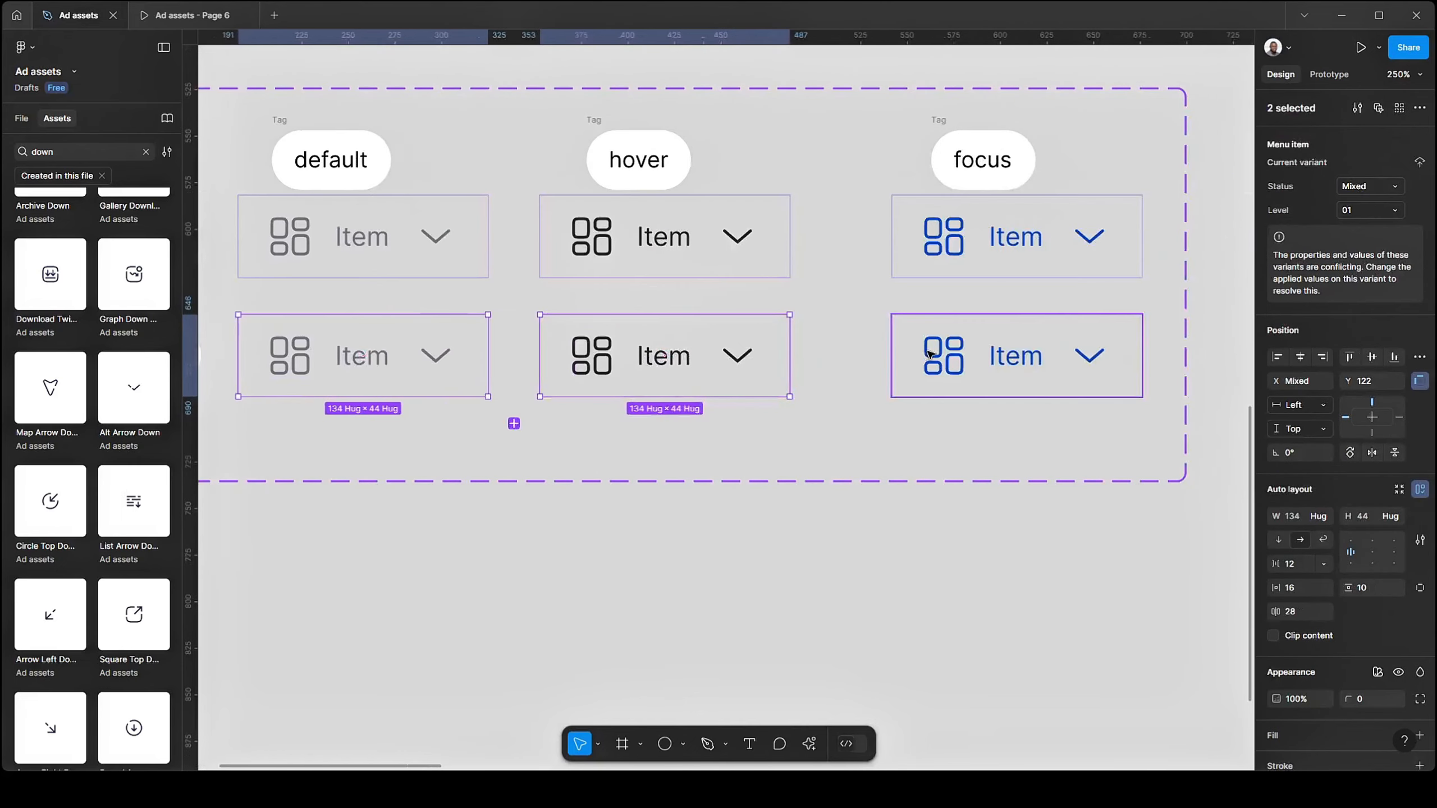
left_click(929, 355, "shift")
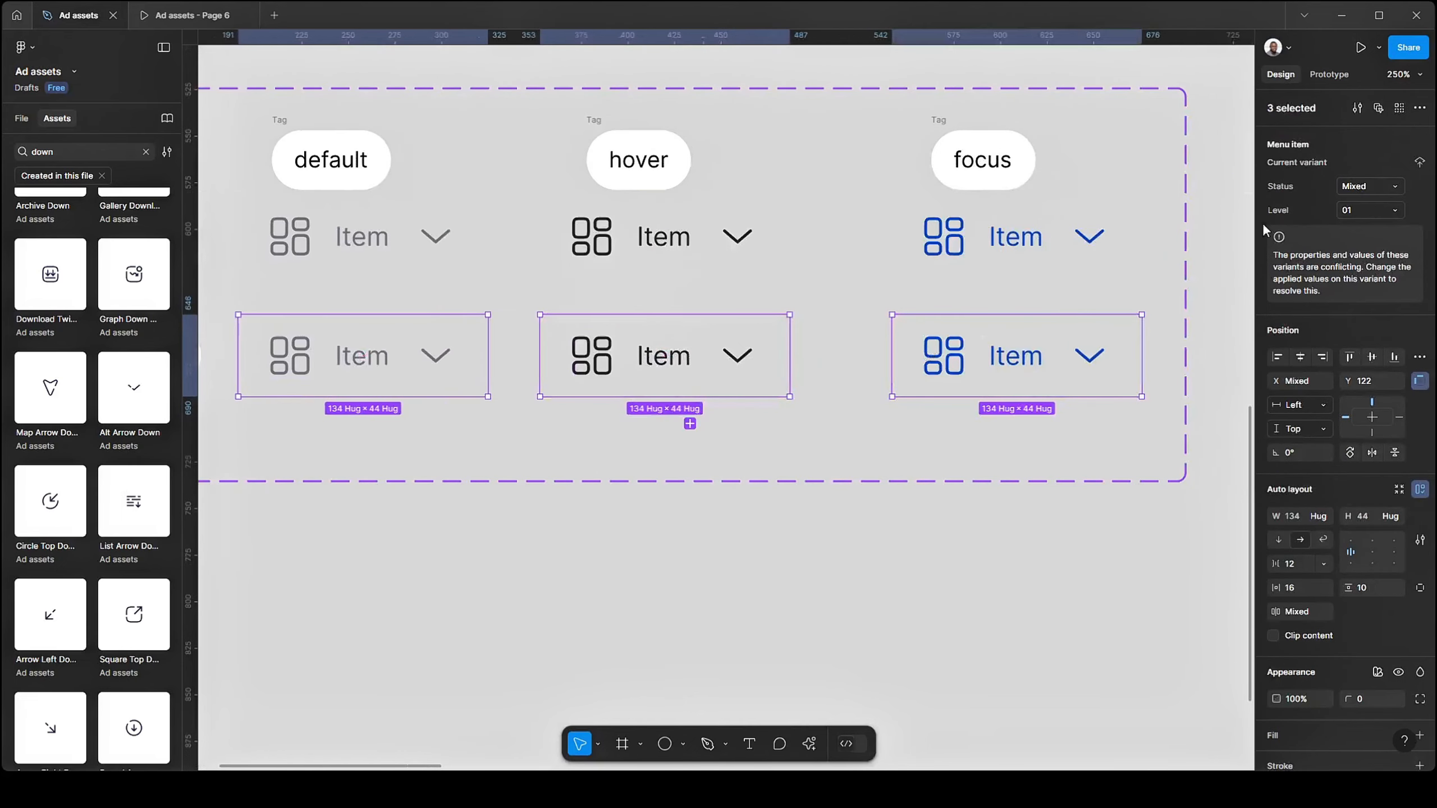
left_click(1353, 209)
type("02")
key("Return")
scroll(659, 220, "down", 3)
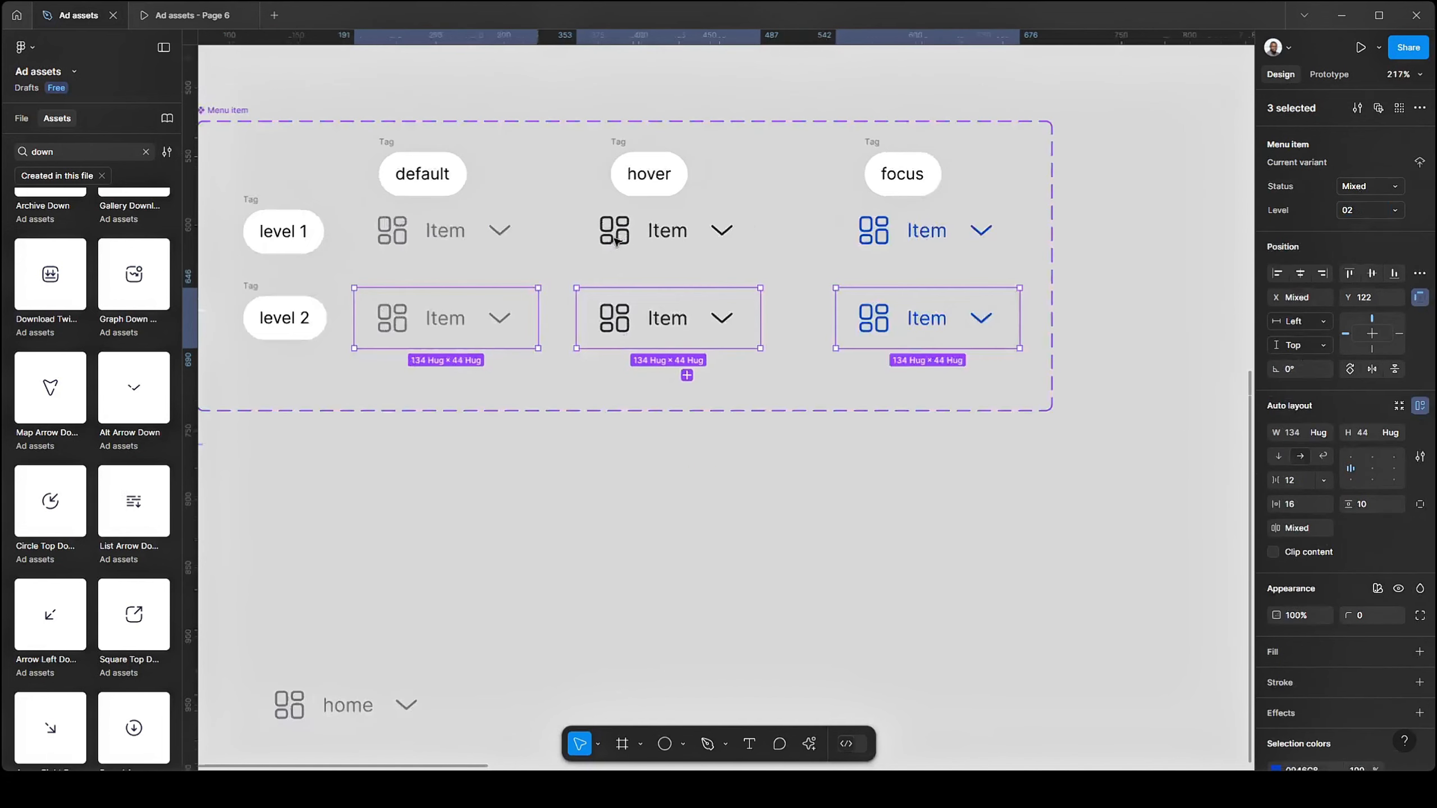
left_click(605, 321)
left_click(594, 398)
scroll(593, 399, "down", 1)
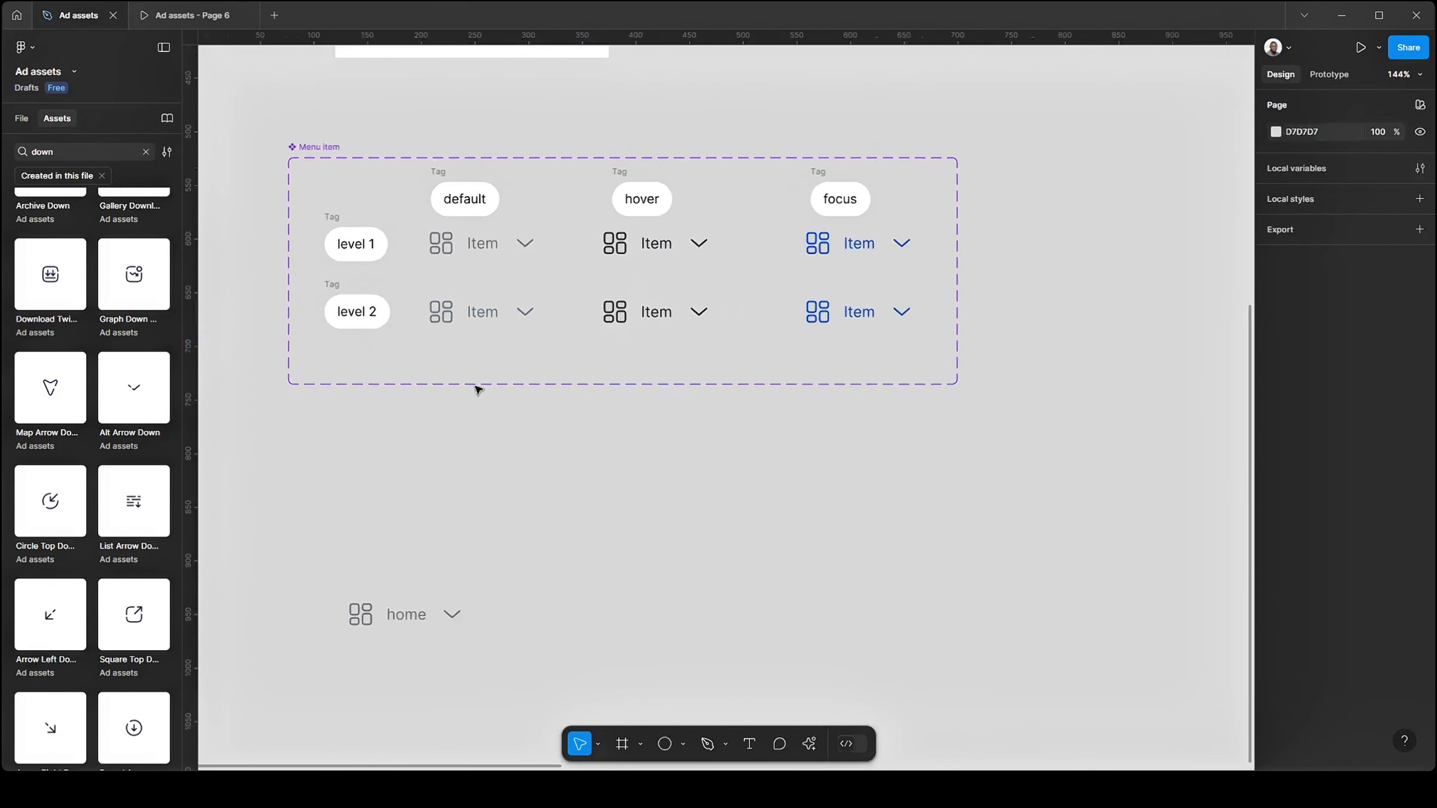
- Switch the home instance's Status first to hover and finally to focus
left_click(396, 614)
scroll(478, 529, "up", 5)
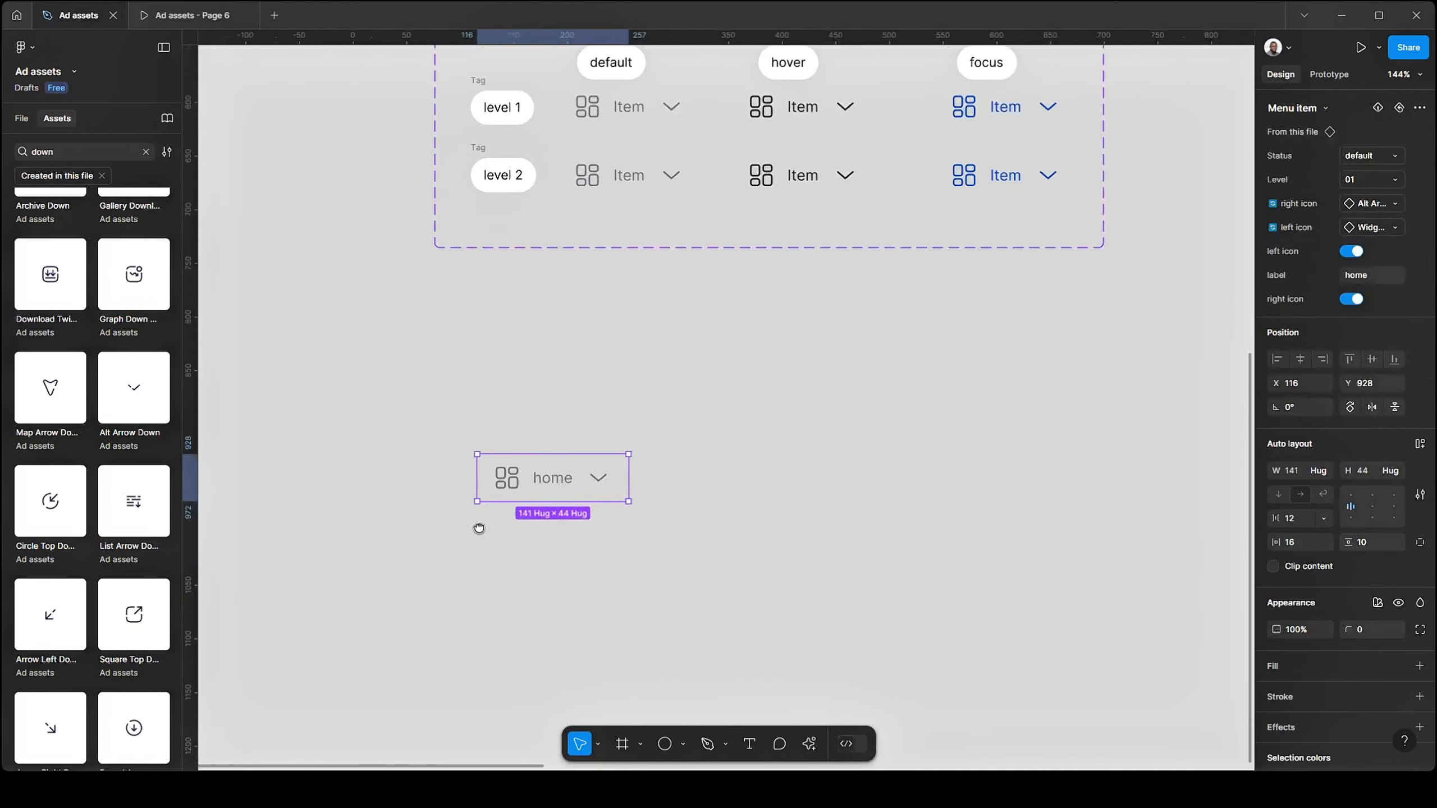
left_click(1372, 153)
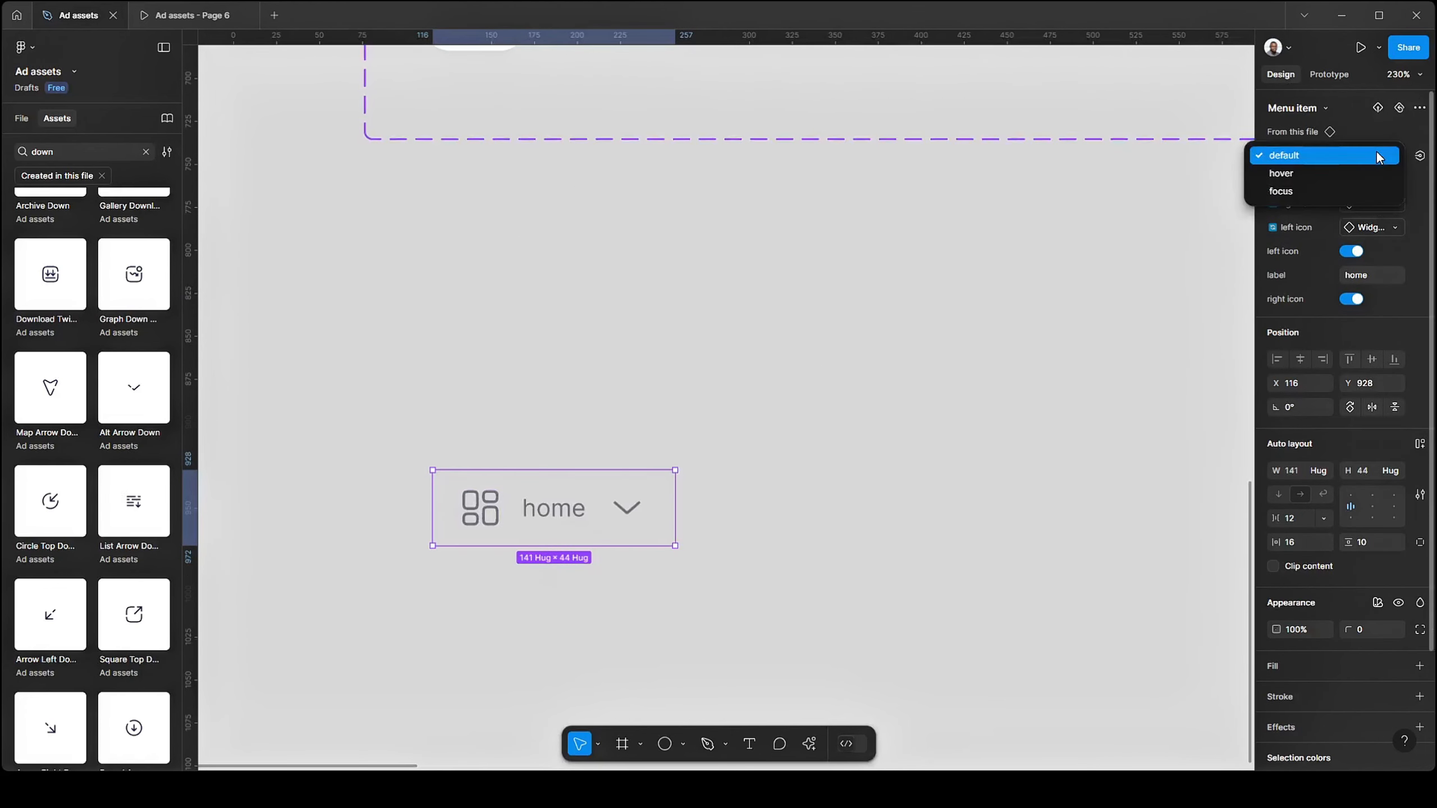
left_click(1302, 170)
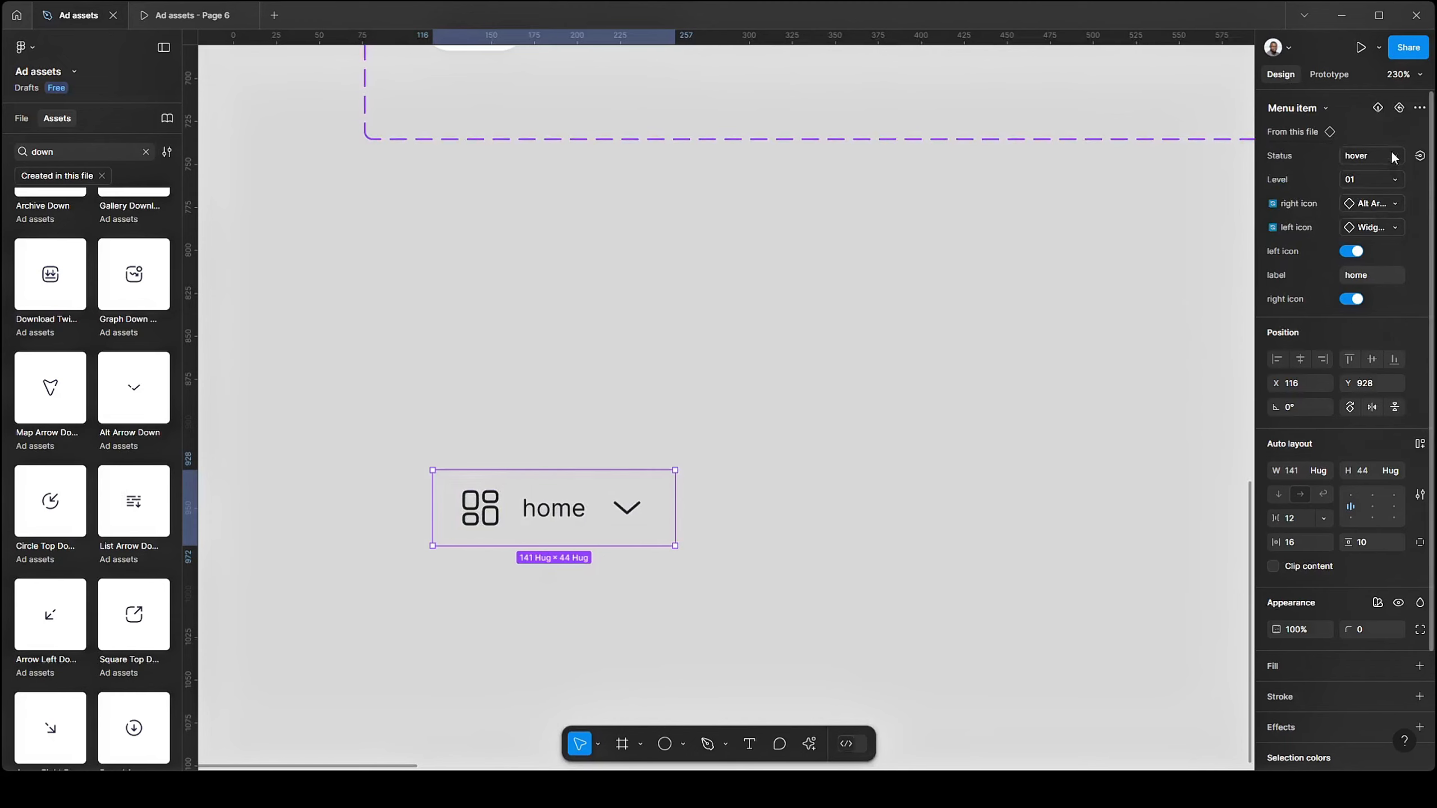
left_click(1369, 156)
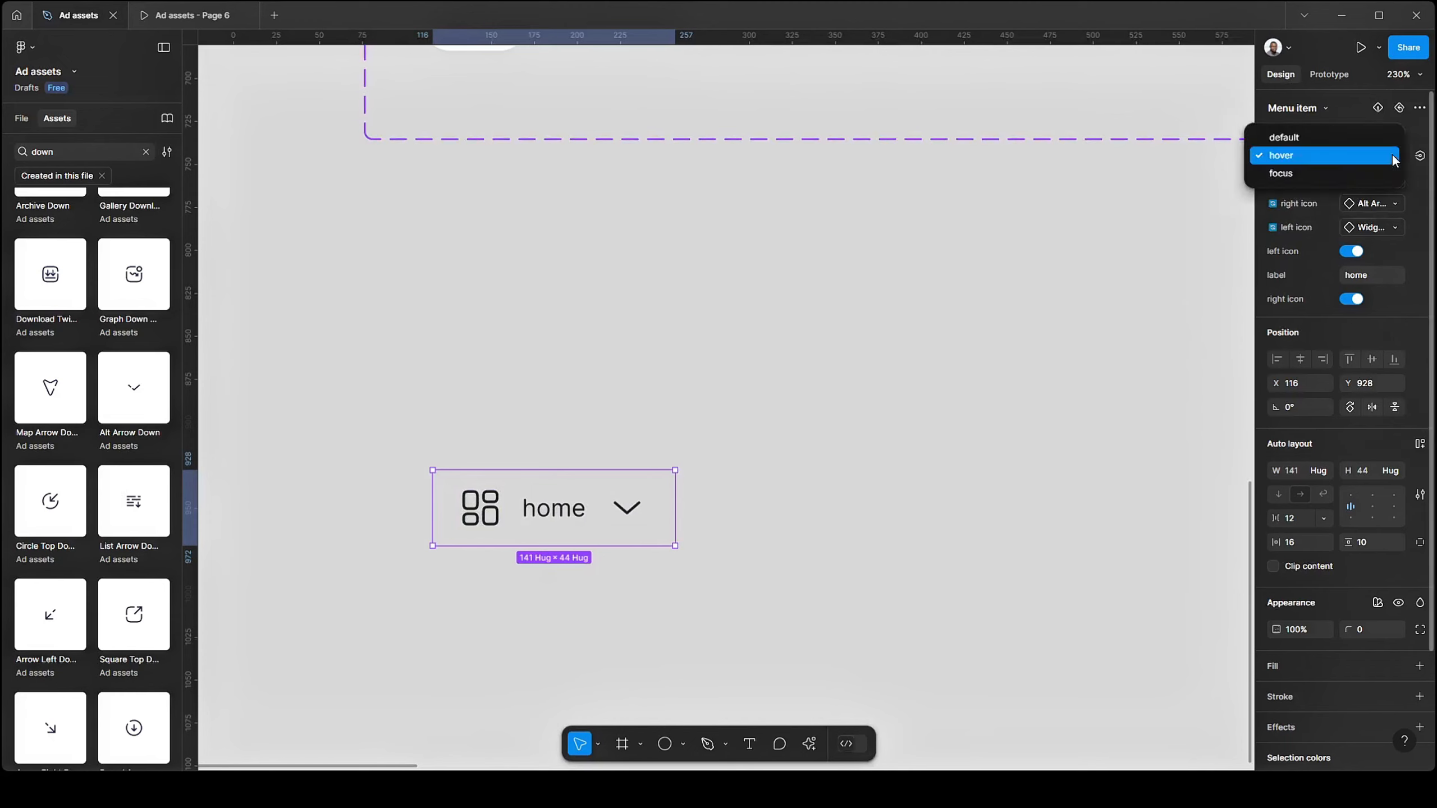
left_click(1338, 171)
left_click(863, 230)
- Add an FFFFFF fill to the level 1 and level 2 focus variants
scroll(633, 337, "up", 5)
scroll(632, 336, "right", 8)
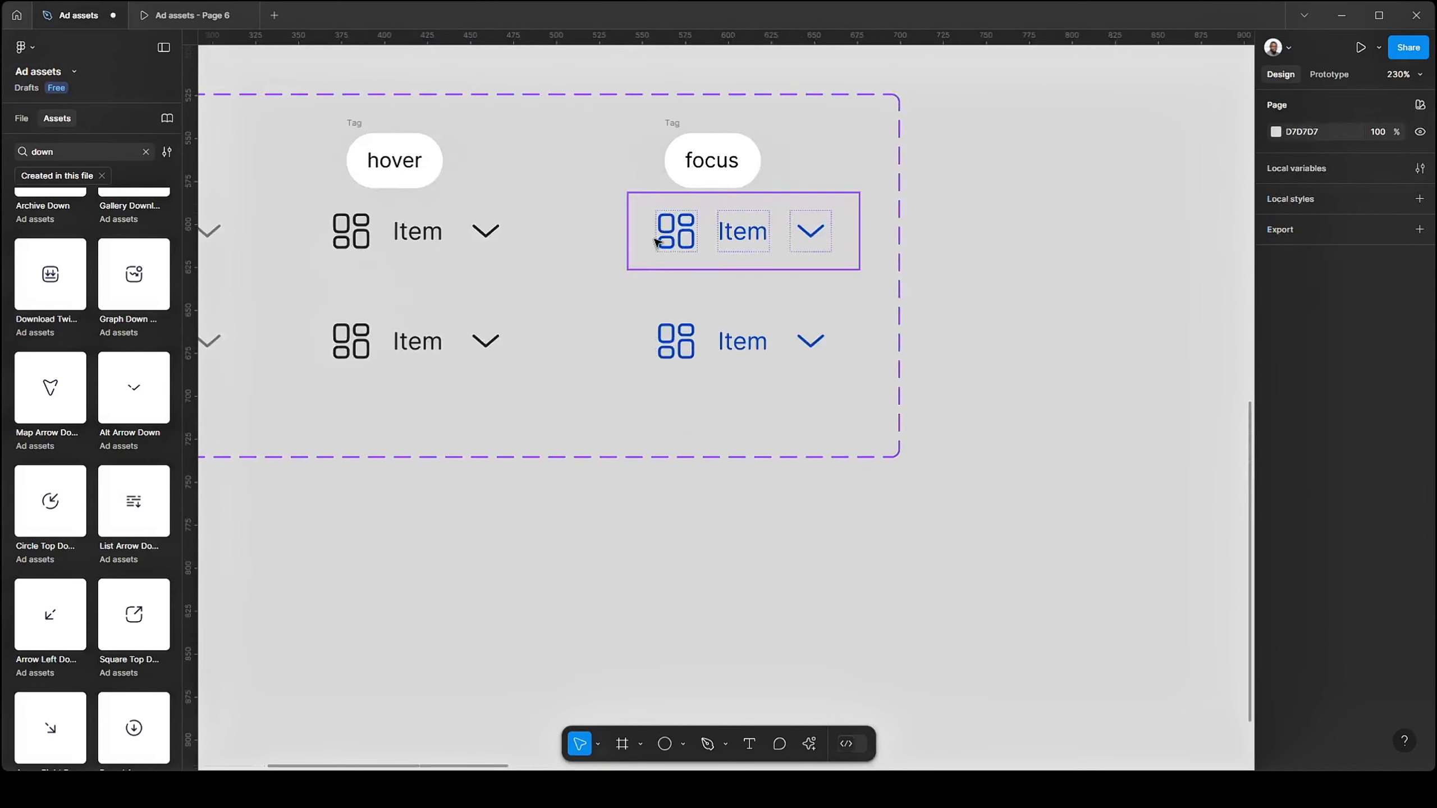
left_click(669, 270)
left_click(671, 371, "shift")
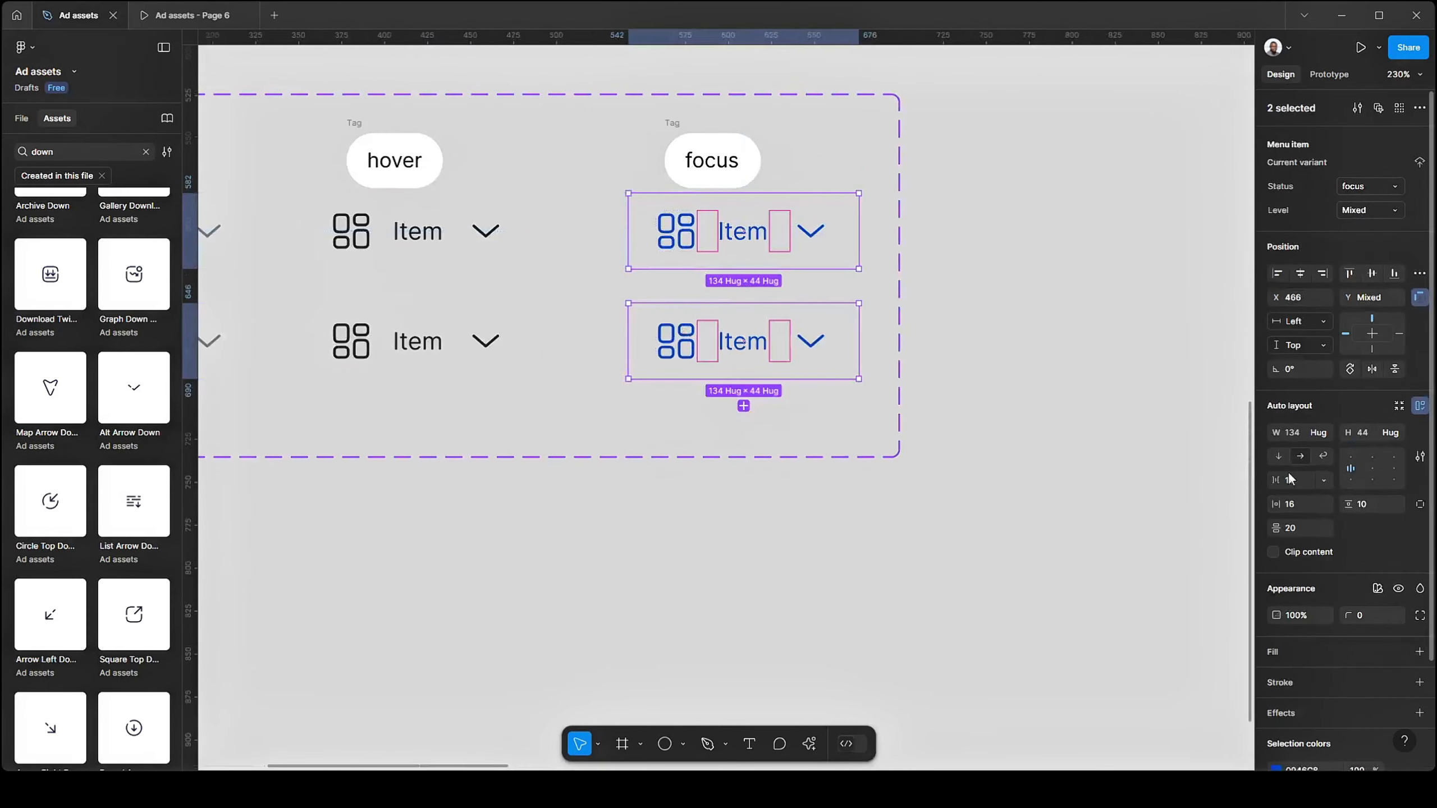
scroll(1339, 503, "down", 2)
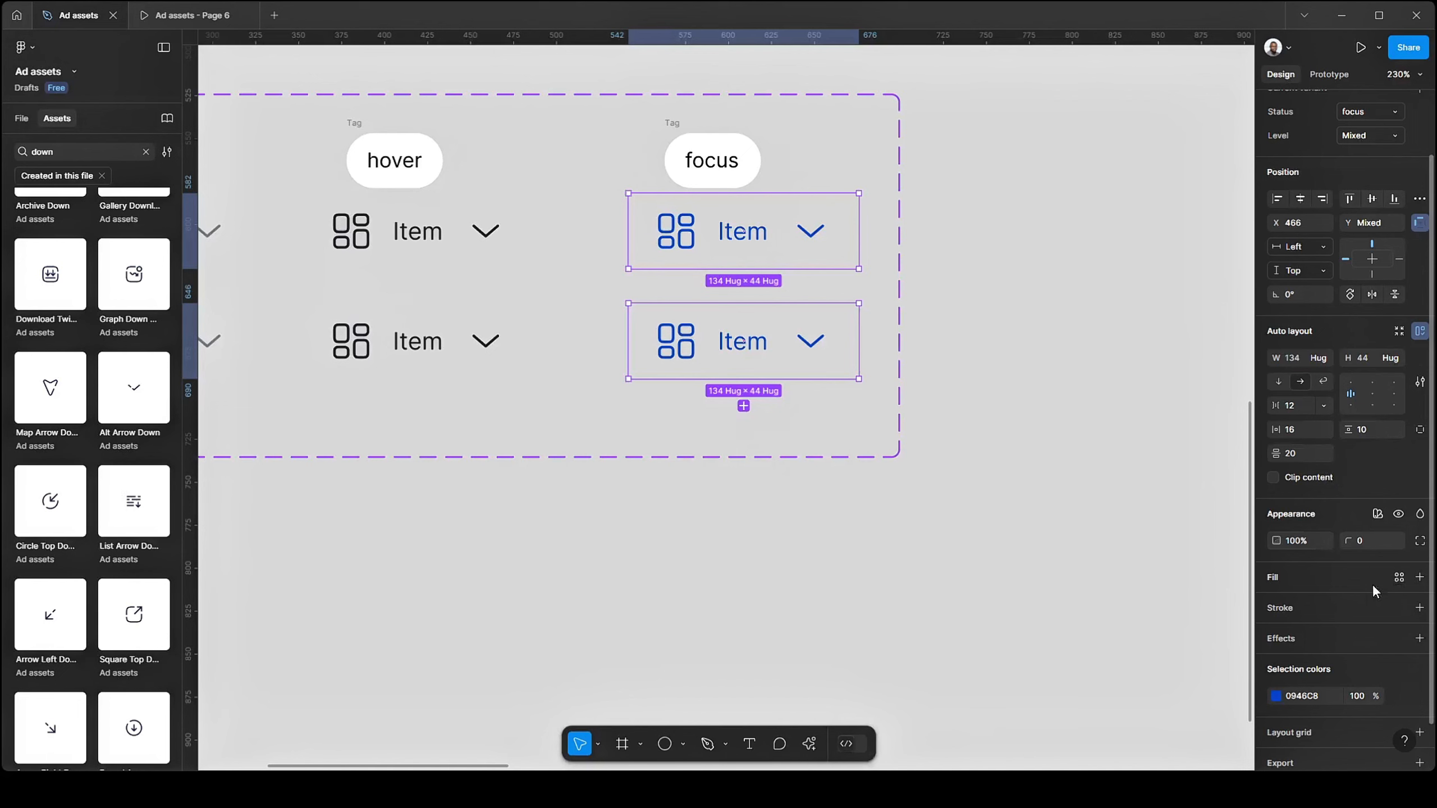
left_click(1421, 577)
scroll(731, 373, "down", 3)
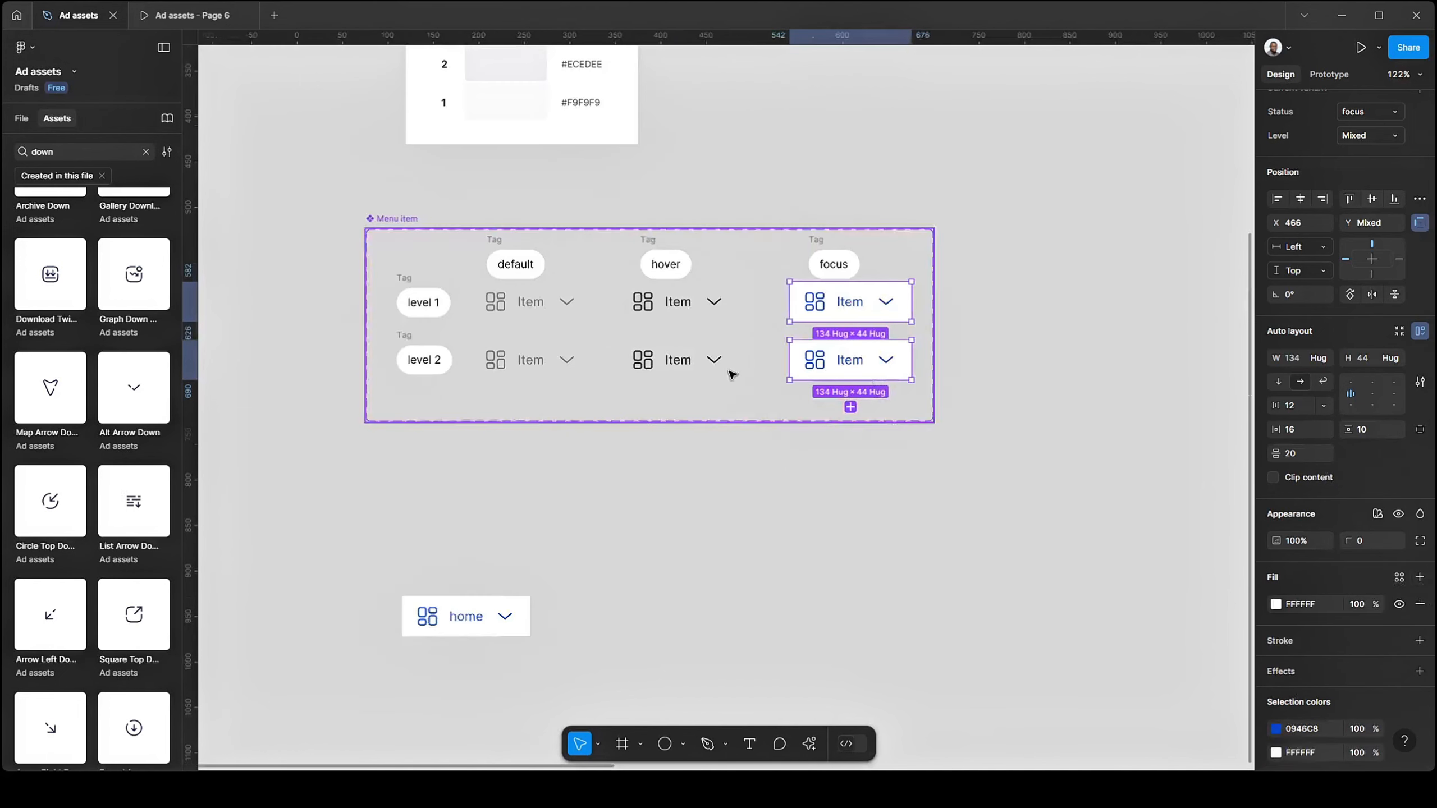
- Move the three level 1 variants, the level 2 default and hover variants, and both level tags down by about 12
left_click(709, 321)
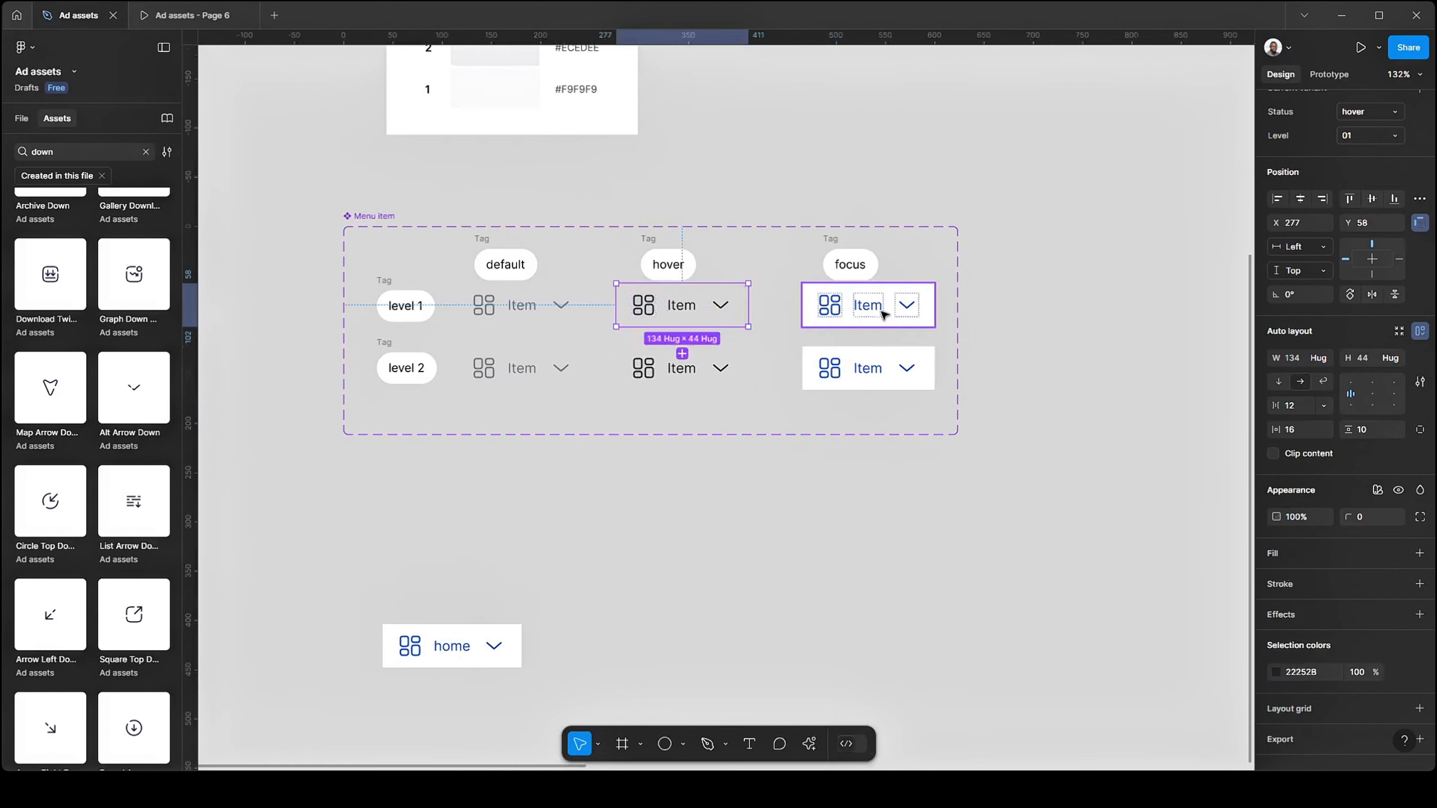
left_click(826, 306)
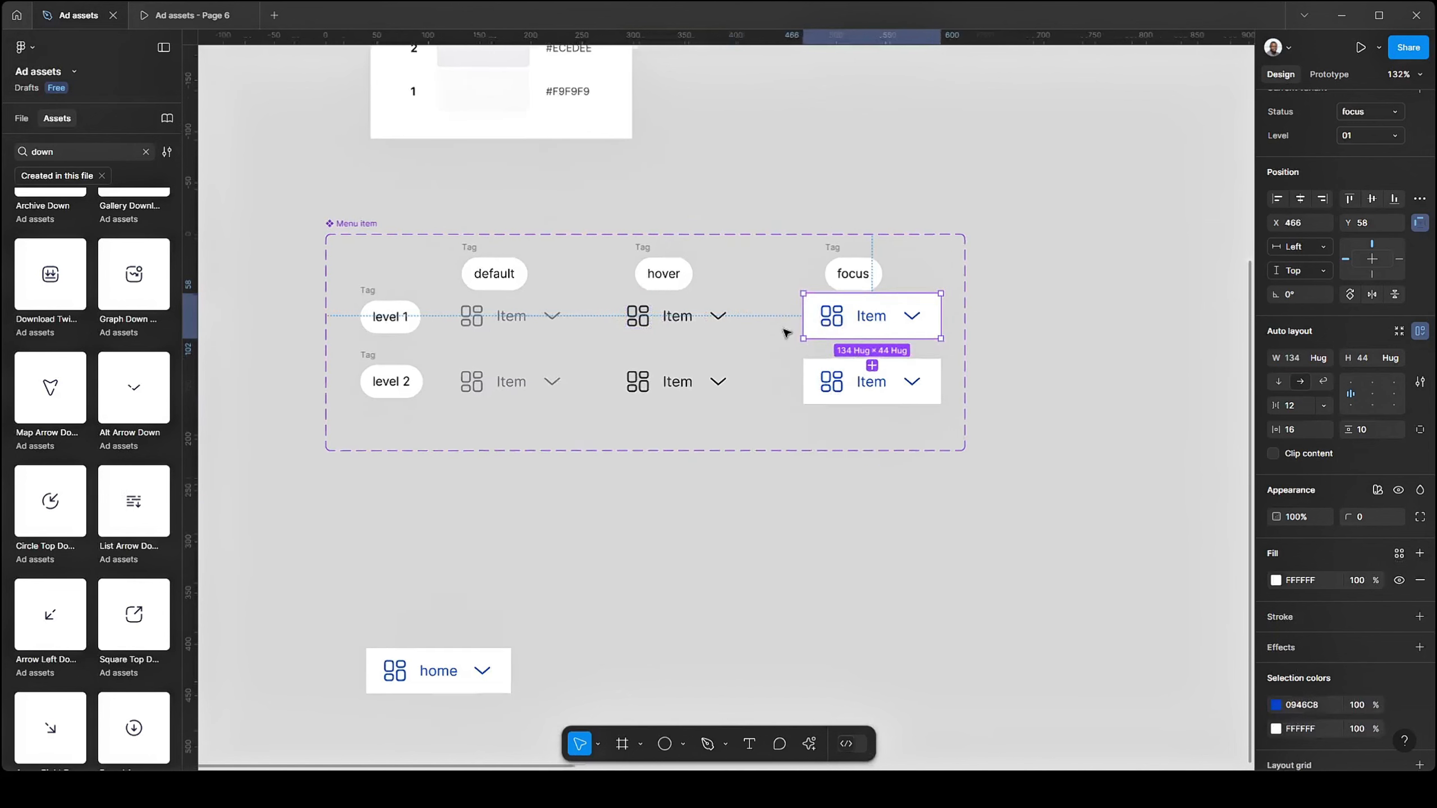
scroll(786, 333, "up", 3)
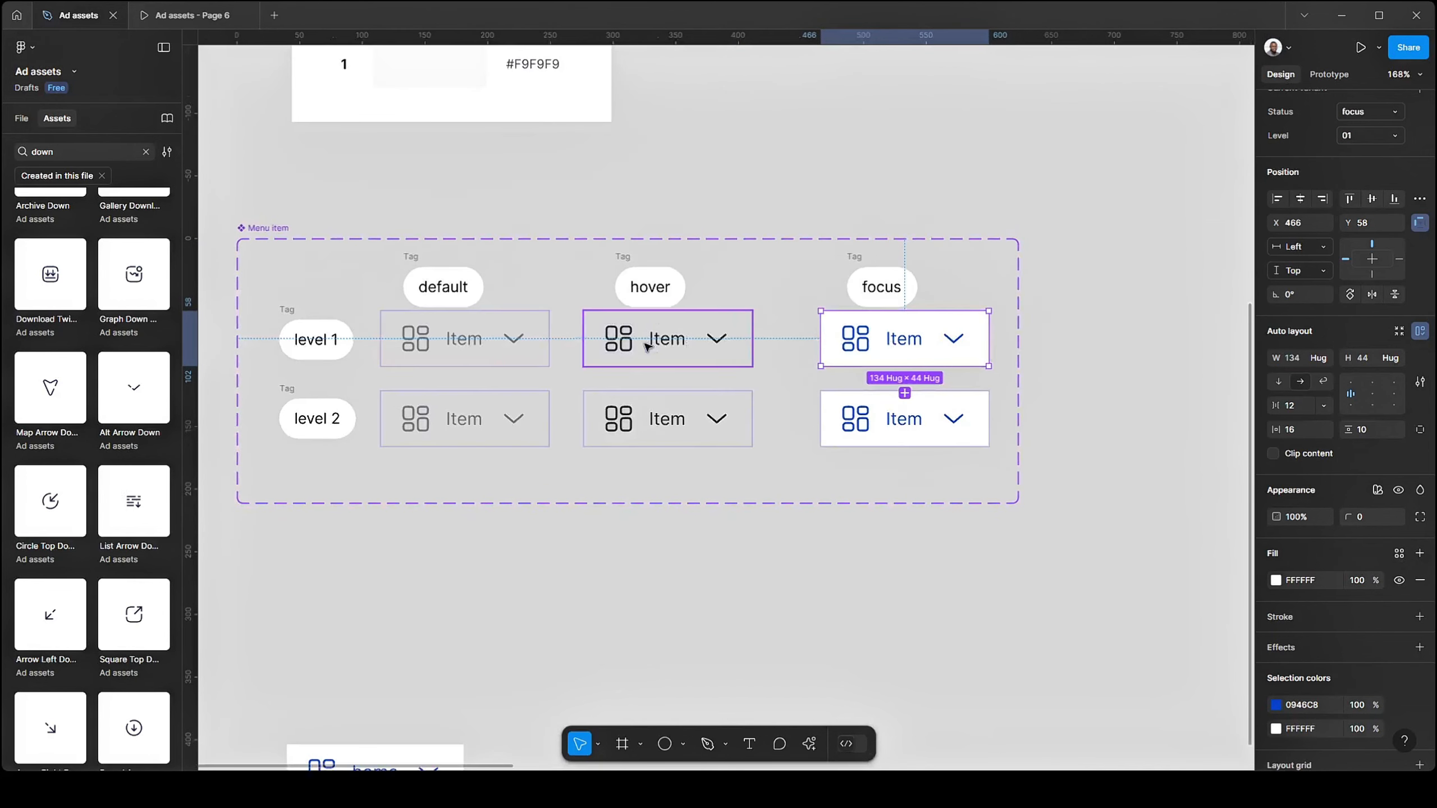
left_click(648, 346, "shift")
left_click(447, 355, "shift")
left_click(455, 416, "shift")
left_click(724, 427, "shift")
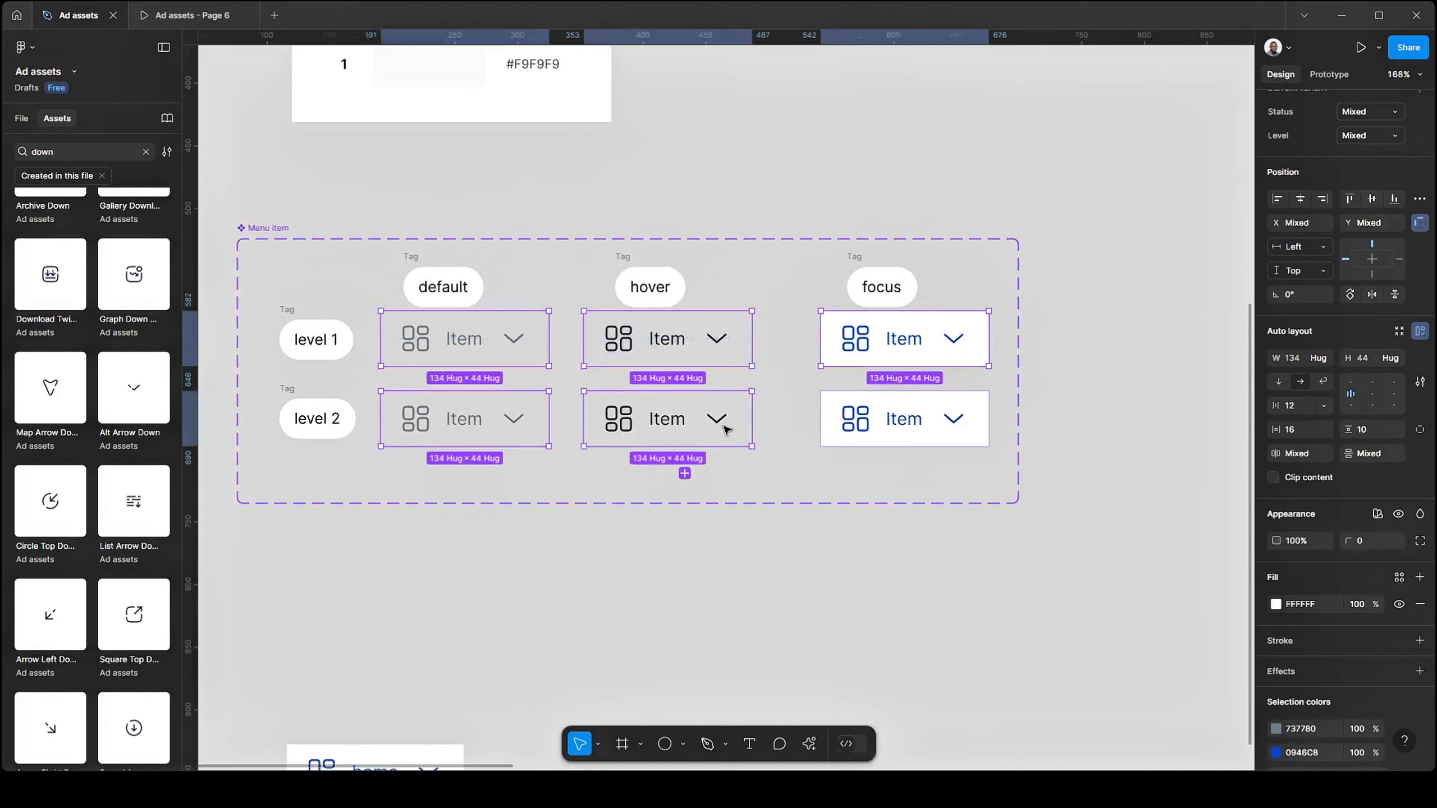
left_click(287, 323, "shift")
left_click(288, 395, "shift")
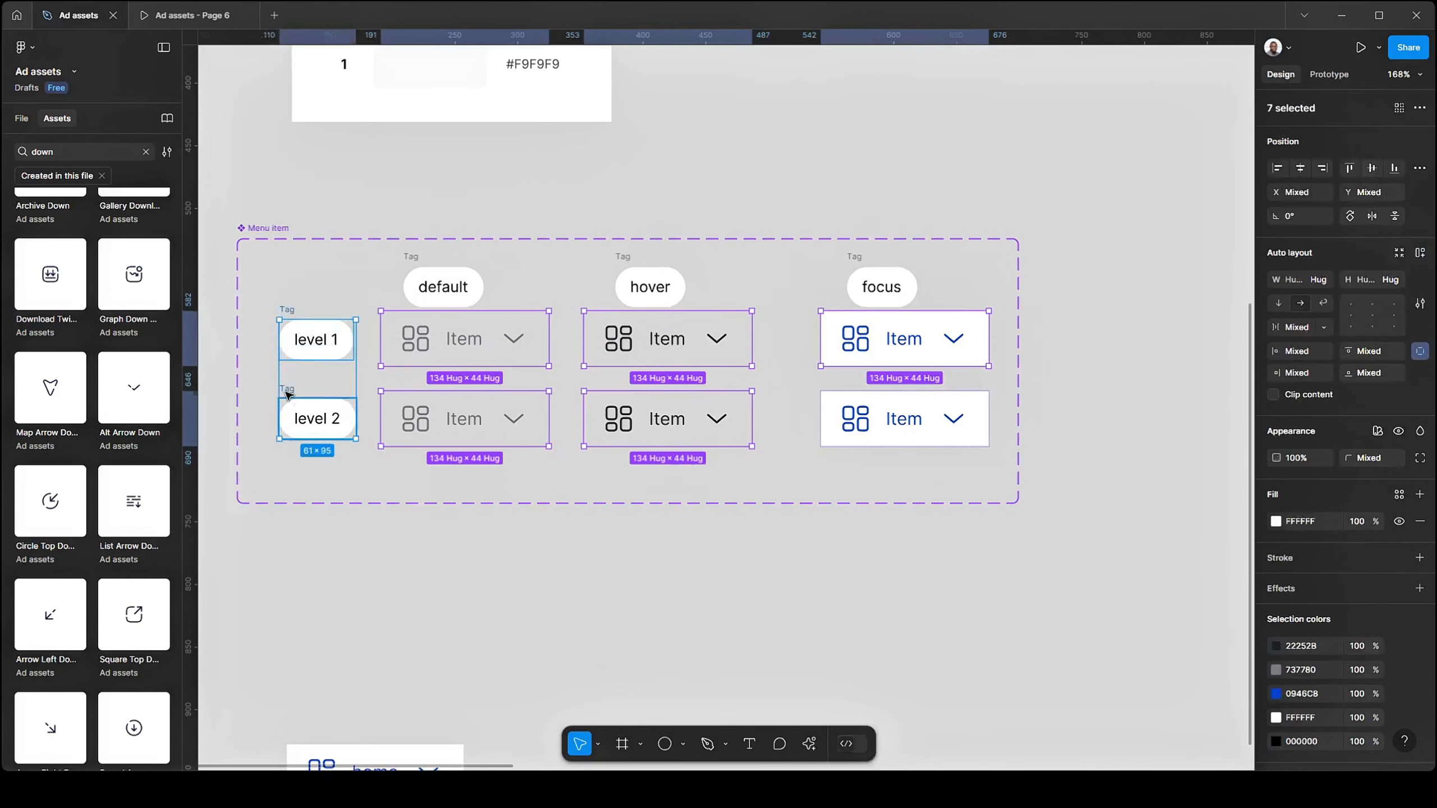
key("shift+Down")
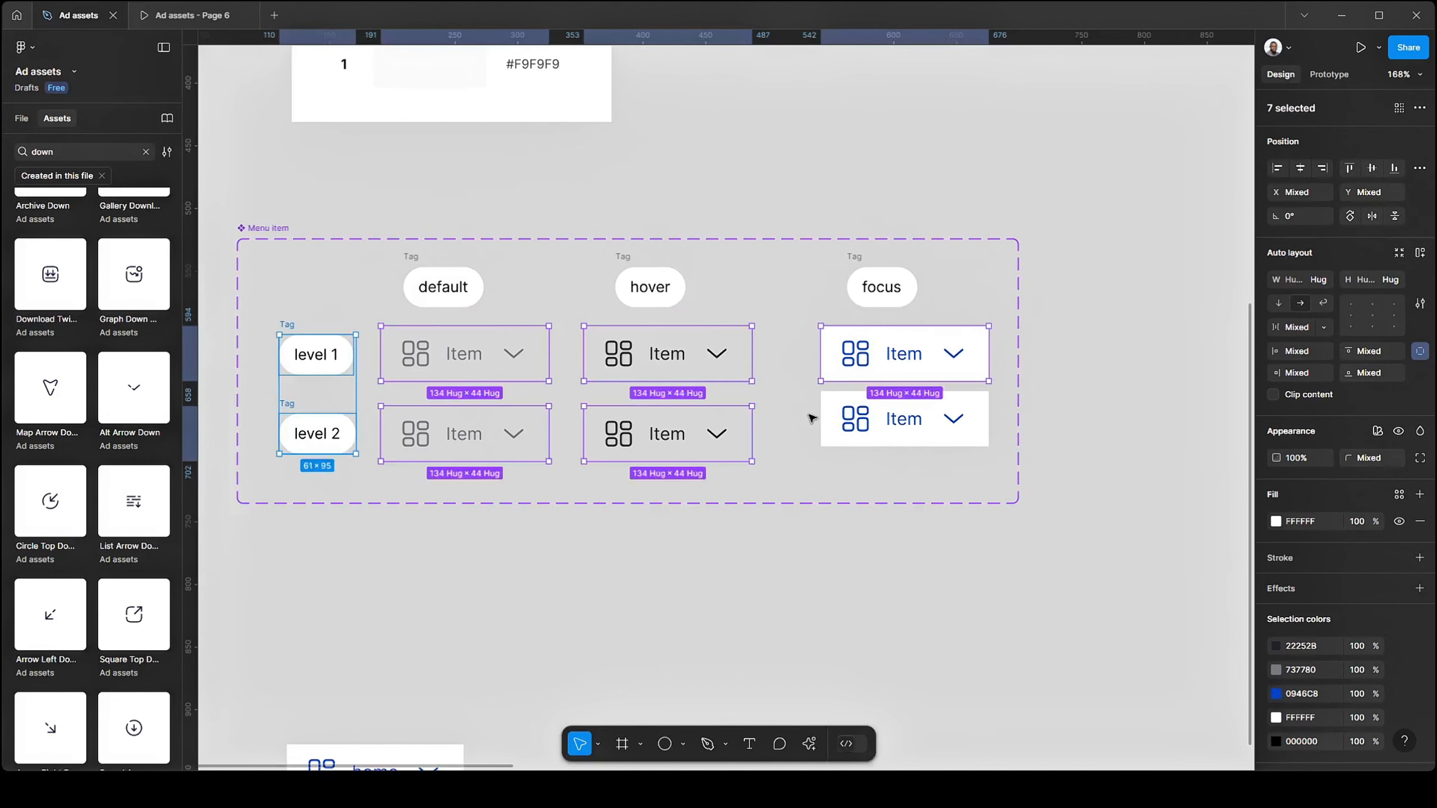
- Align the level 2 focus variant with the bottom edge of the level 2 hover variant
left_click(808, 417)
left_click(873, 417)
left_click(744, 422, "shift")
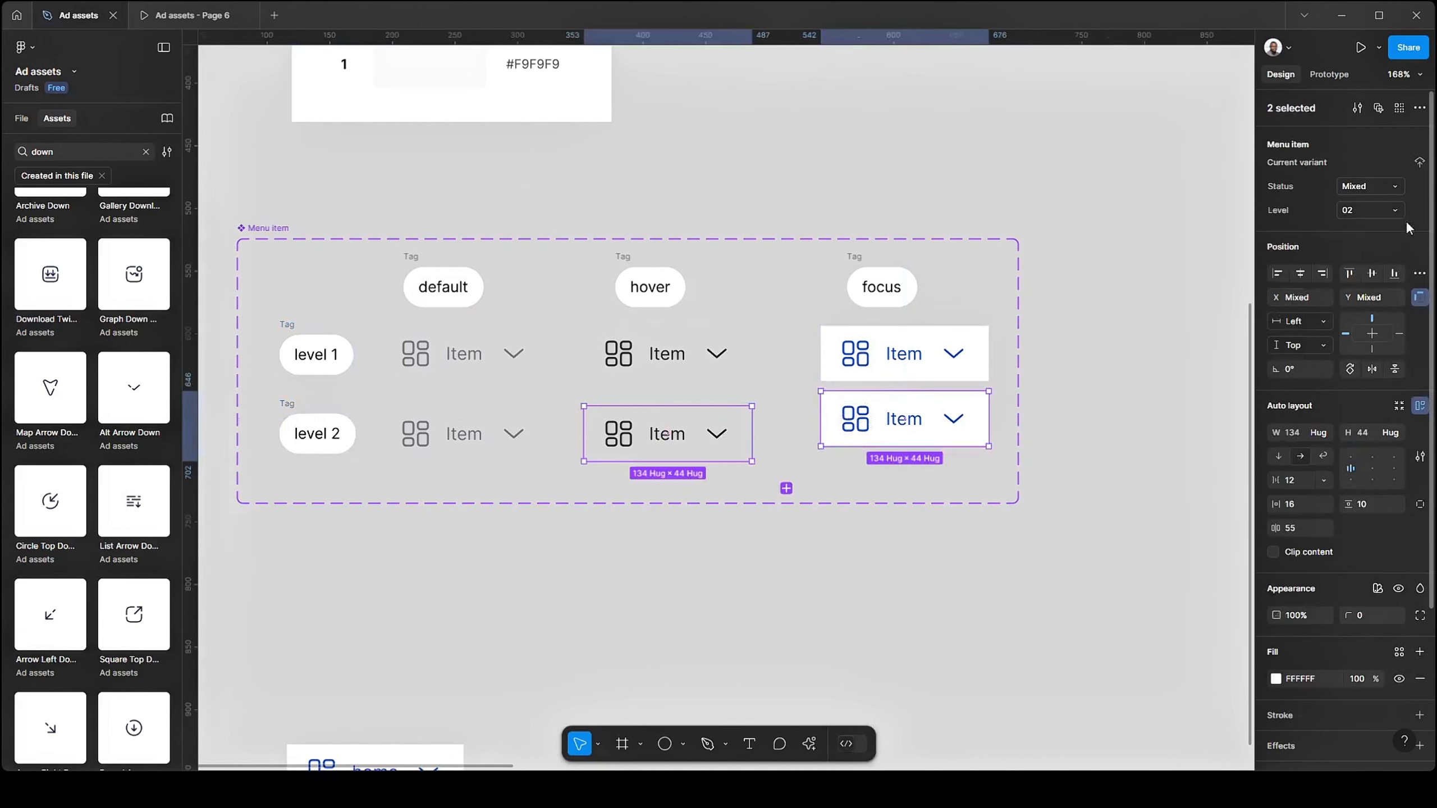
left_click(1395, 274)
left_click(1199, 356)
- Set the corner radius of all six Menu item variants to 8
left_click(933, 407)
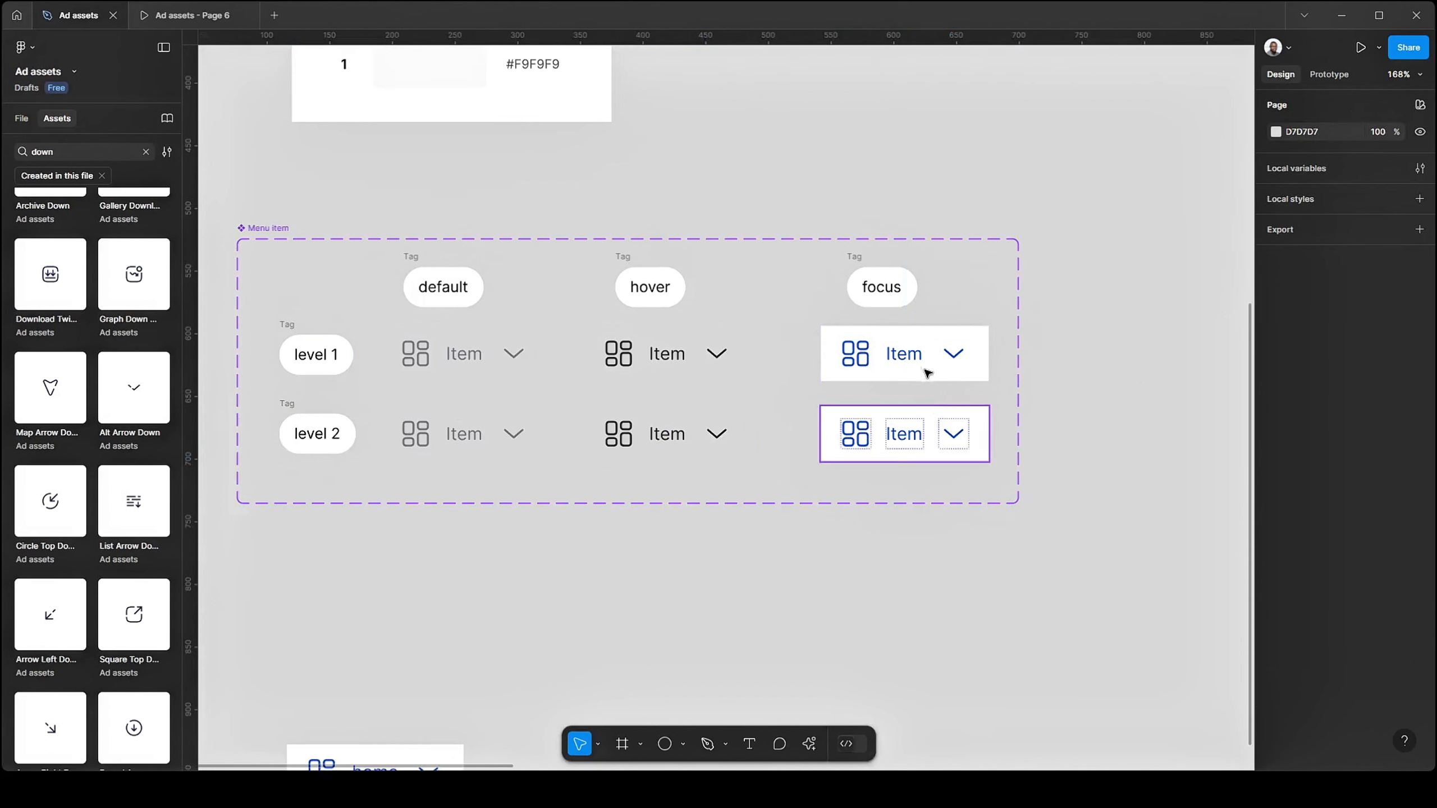
left_click(920, 368, "shift")
key("ctrl+a")
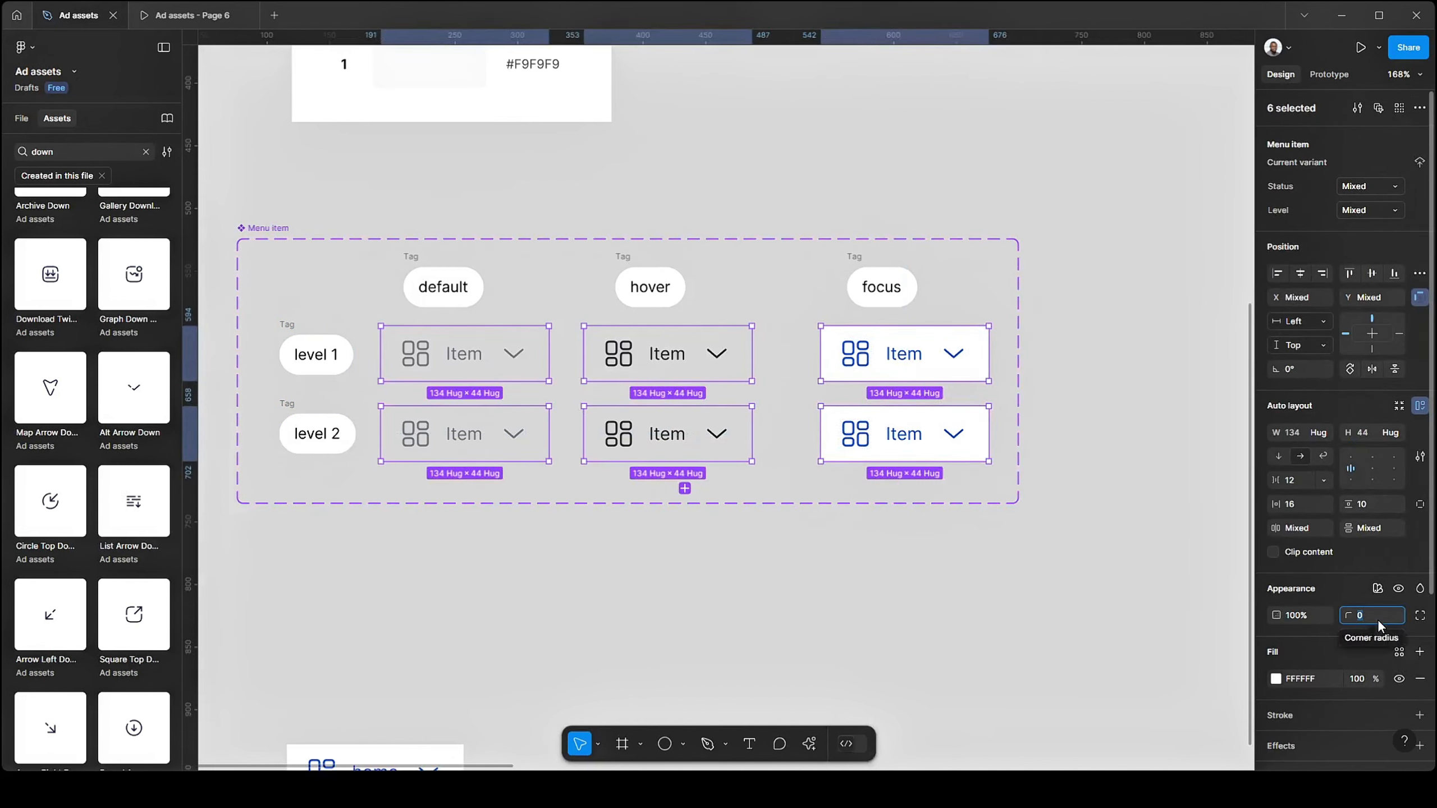
key("Return")
left_click(738, 488)
scroll(738, 488, "down", 2)
scroll(738, 488, "down", 3)
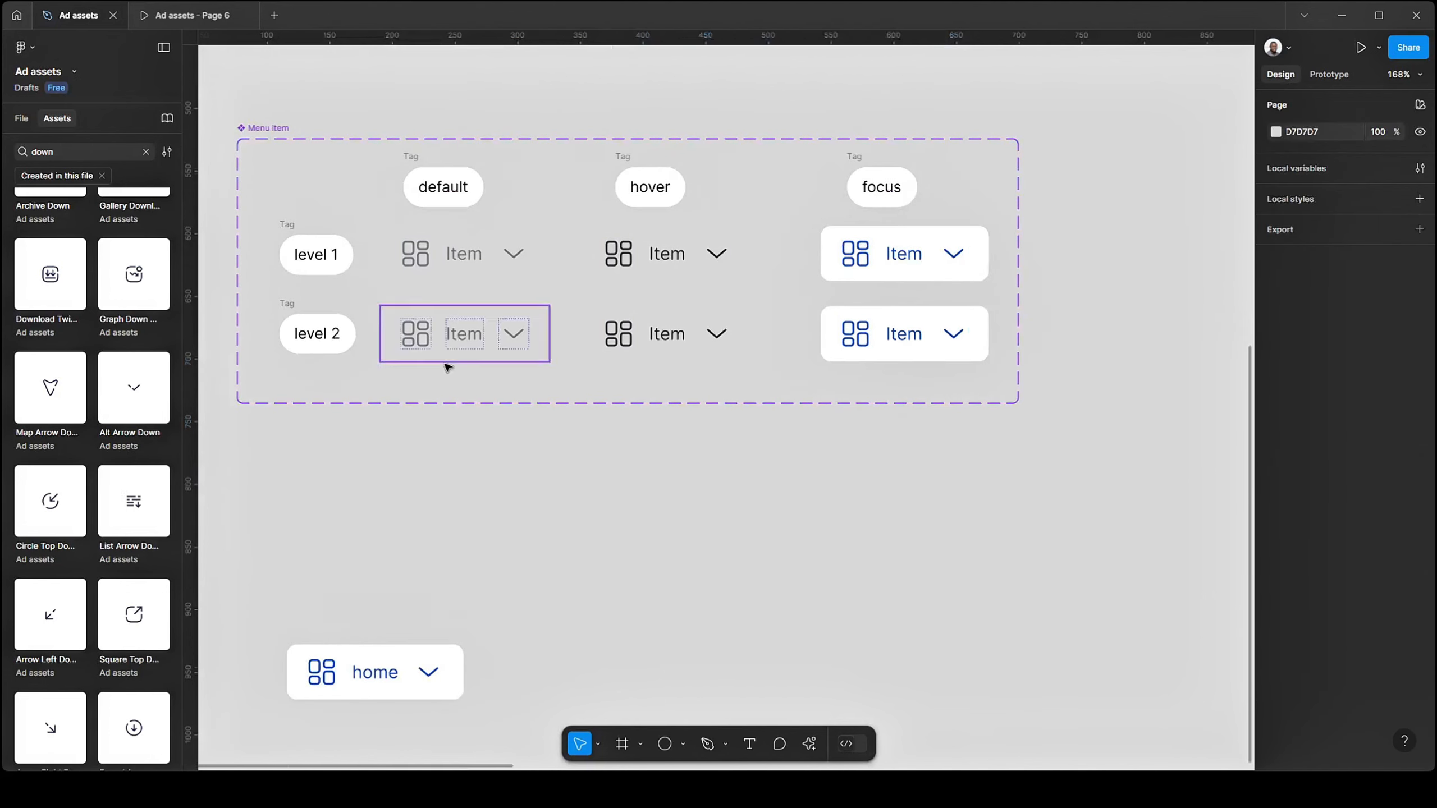
left_click(684, 332)
scroll(625, 333, "down", 2)
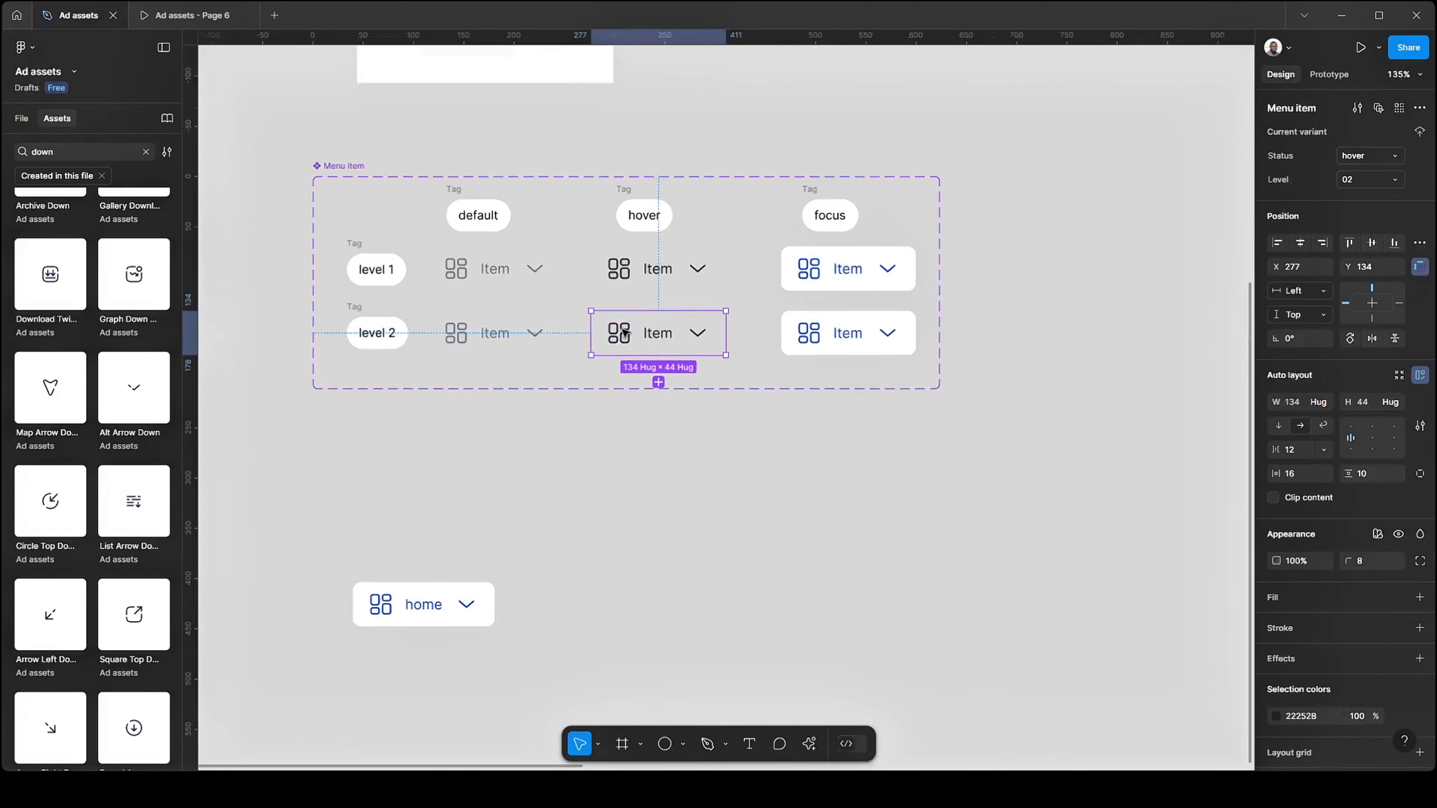
left_click(883, 271)
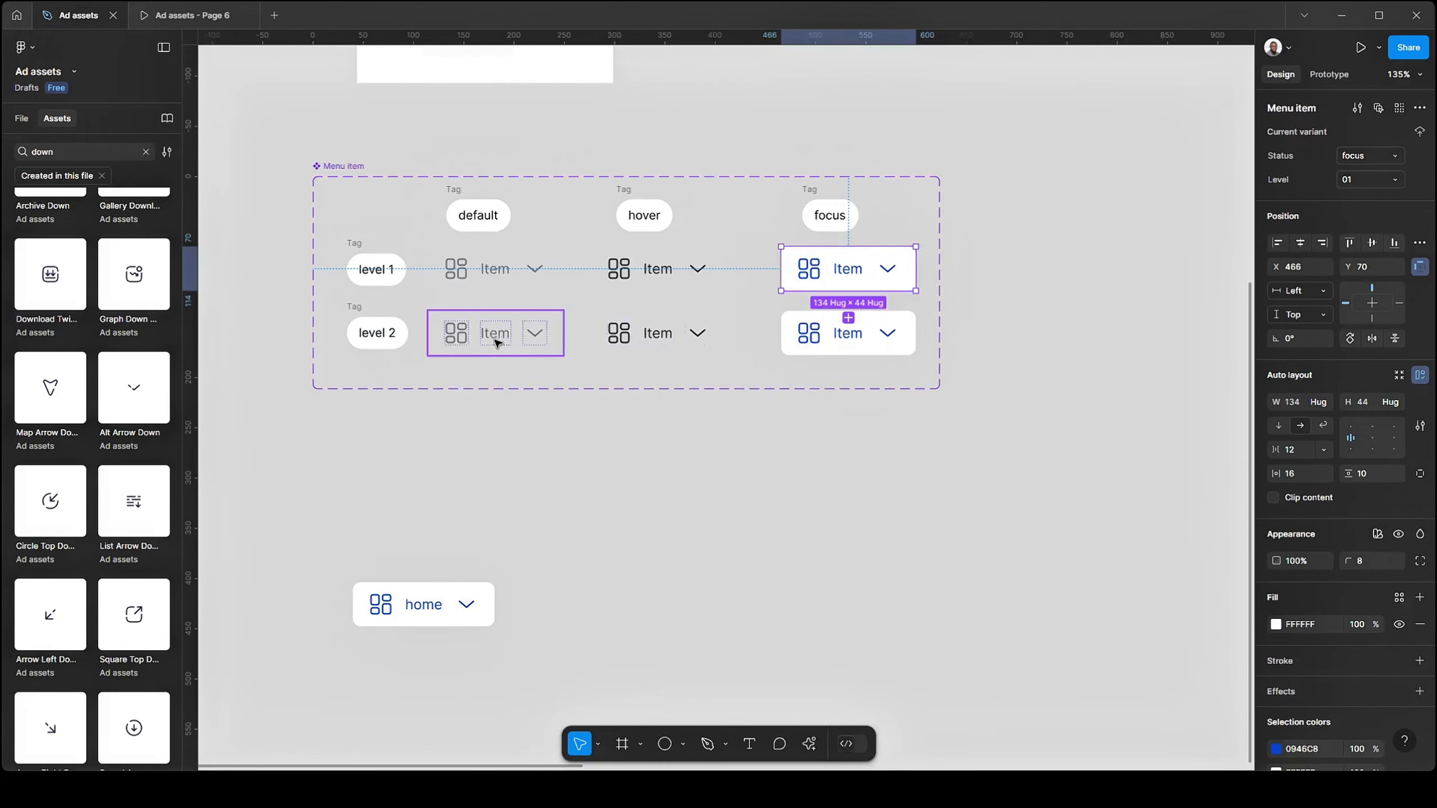
left_click(459, 334)
scroll(379, 432, "up", 3)
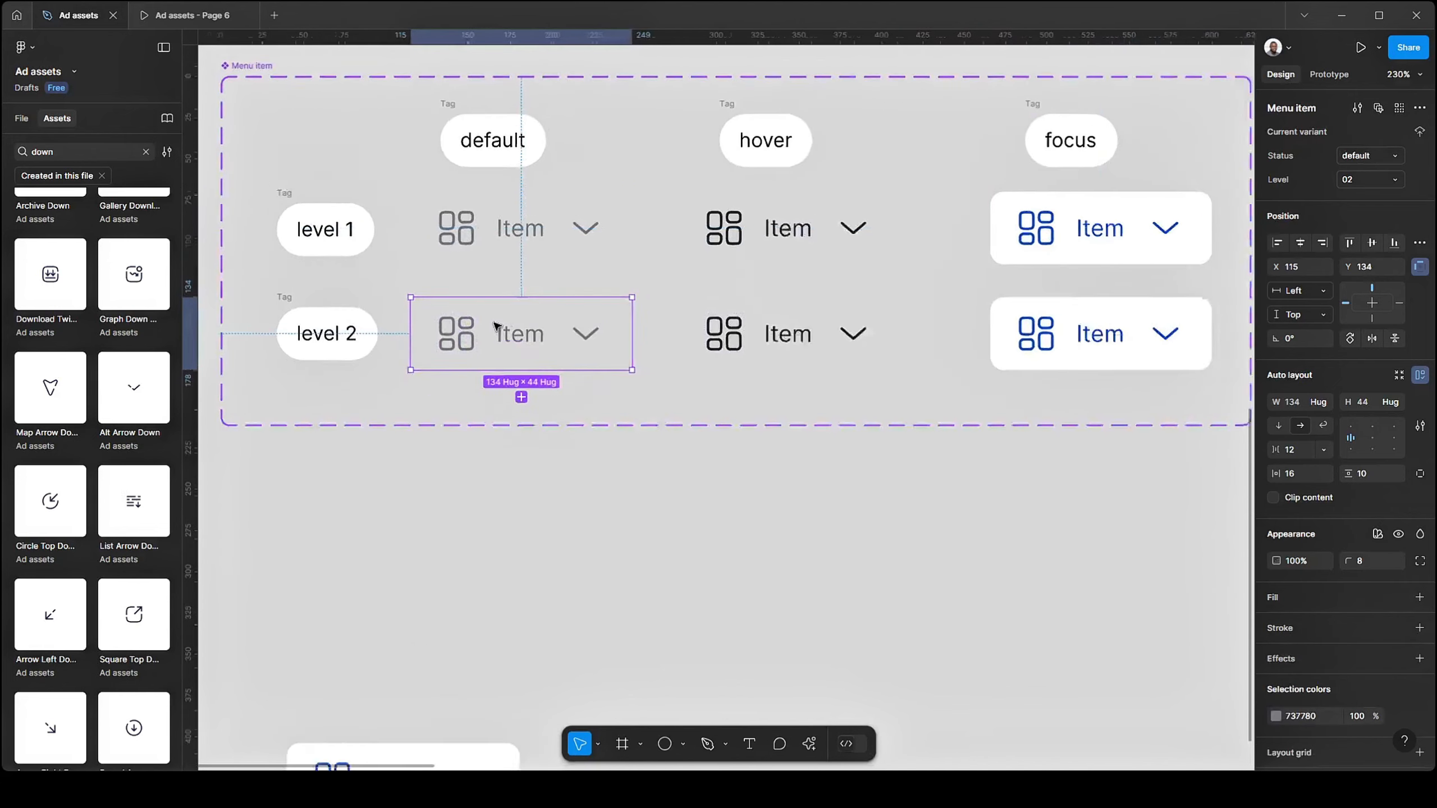
scroll(356, 464, "up", 1)
left_click_drag(380, 456, 493, 423)
scroll(555, 319, "up", 1)
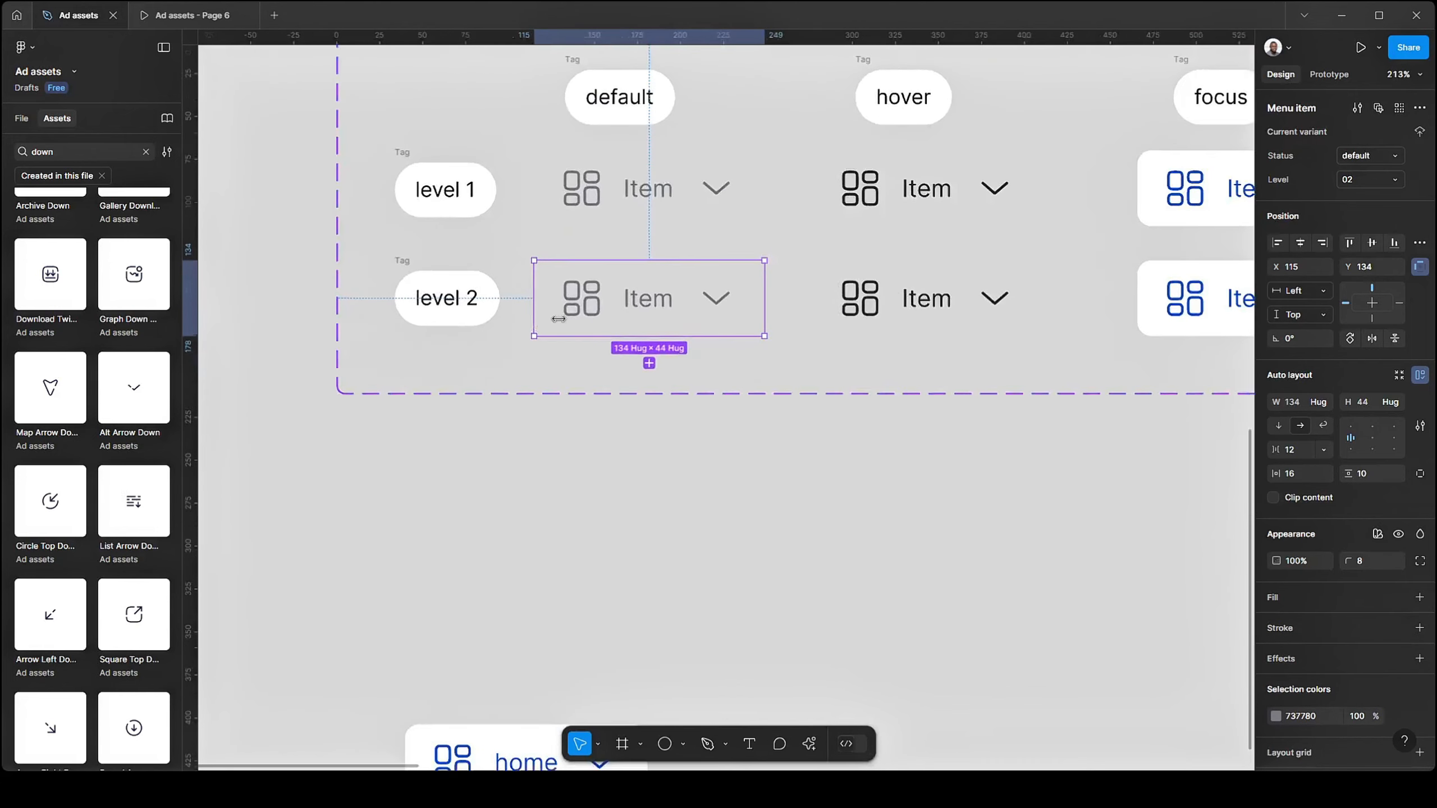
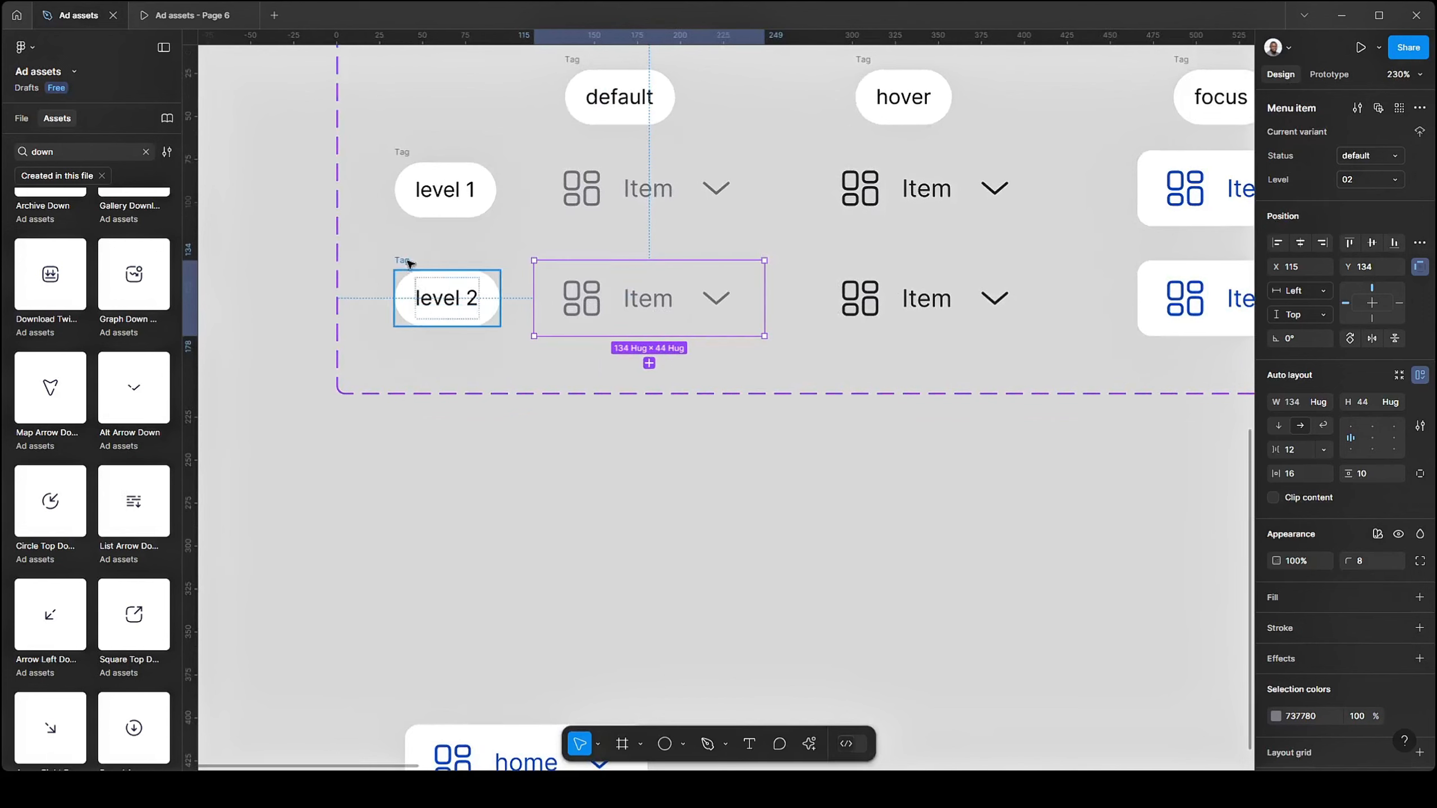
scroll(391, 219, "down", 3)
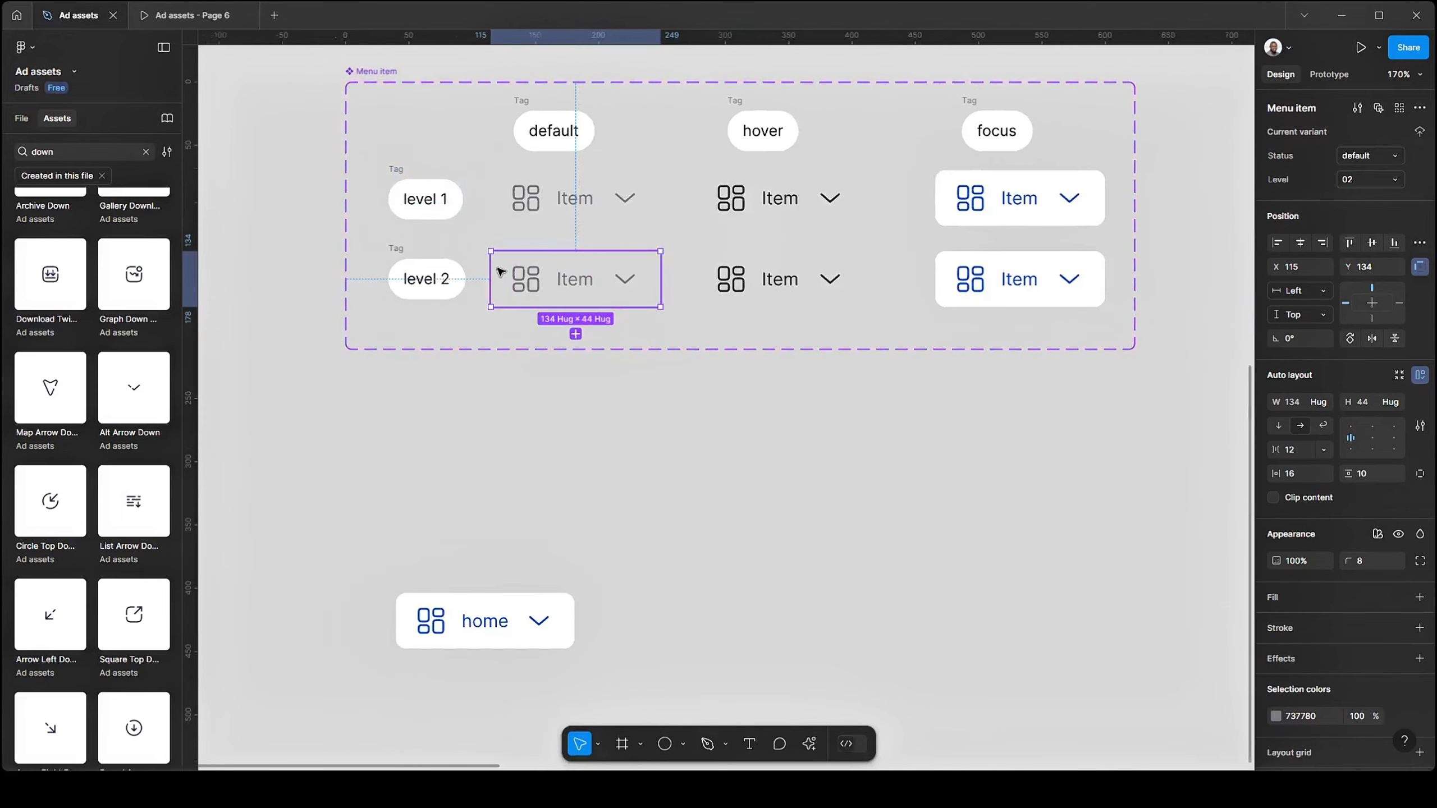
scroll(470, 281, "up", 2)
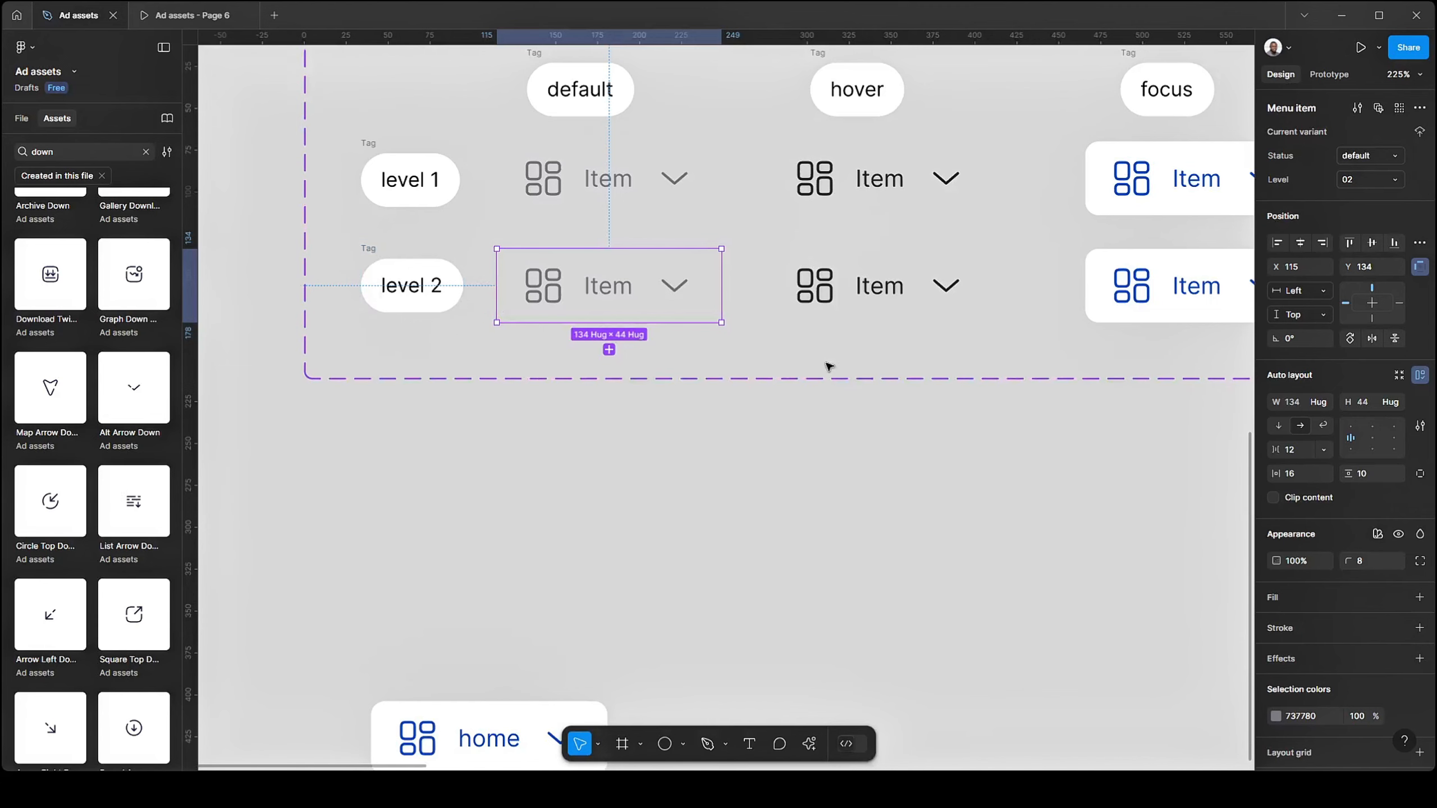
scroll(521, 288, "up", 2)
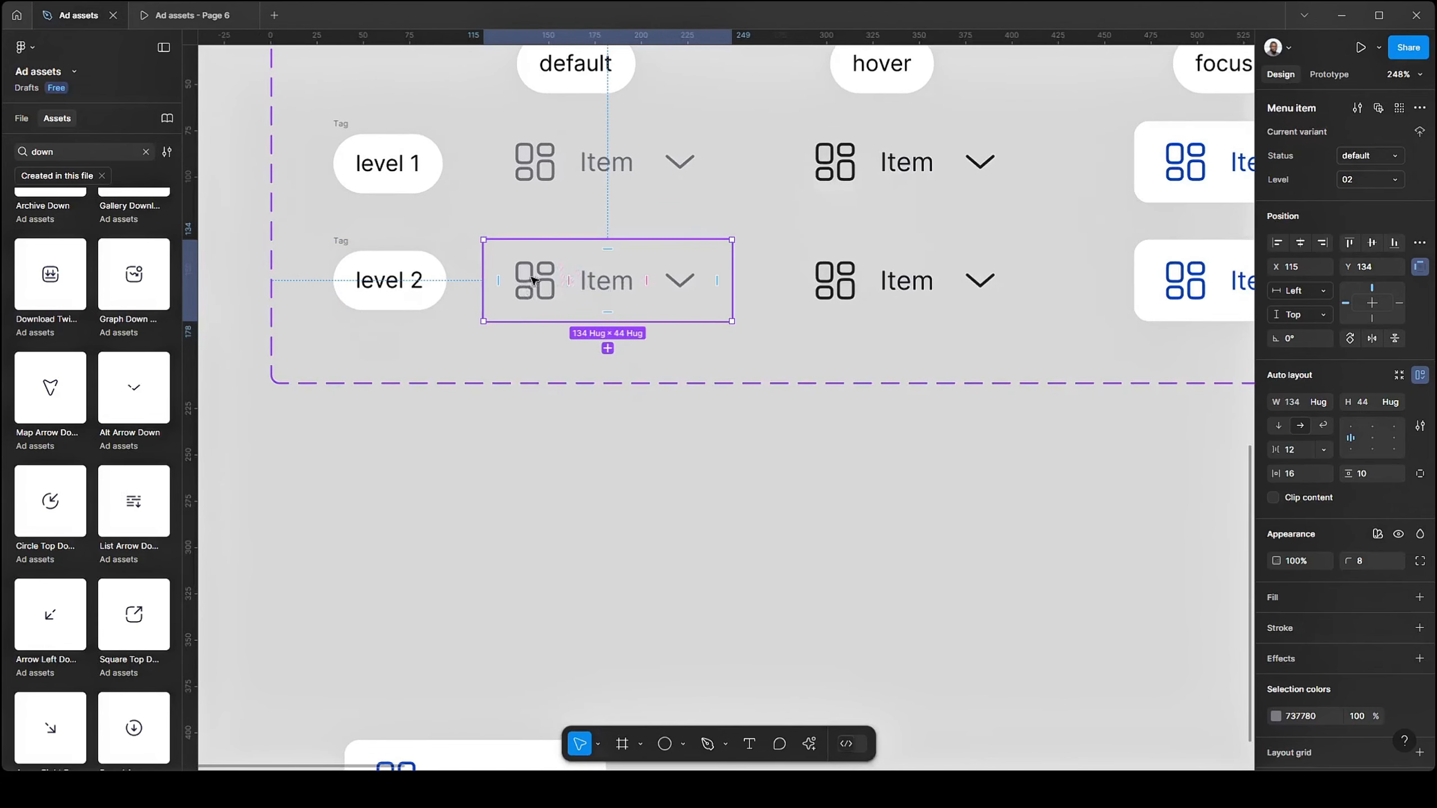
left_click_drag(449, 311, 545, 324)
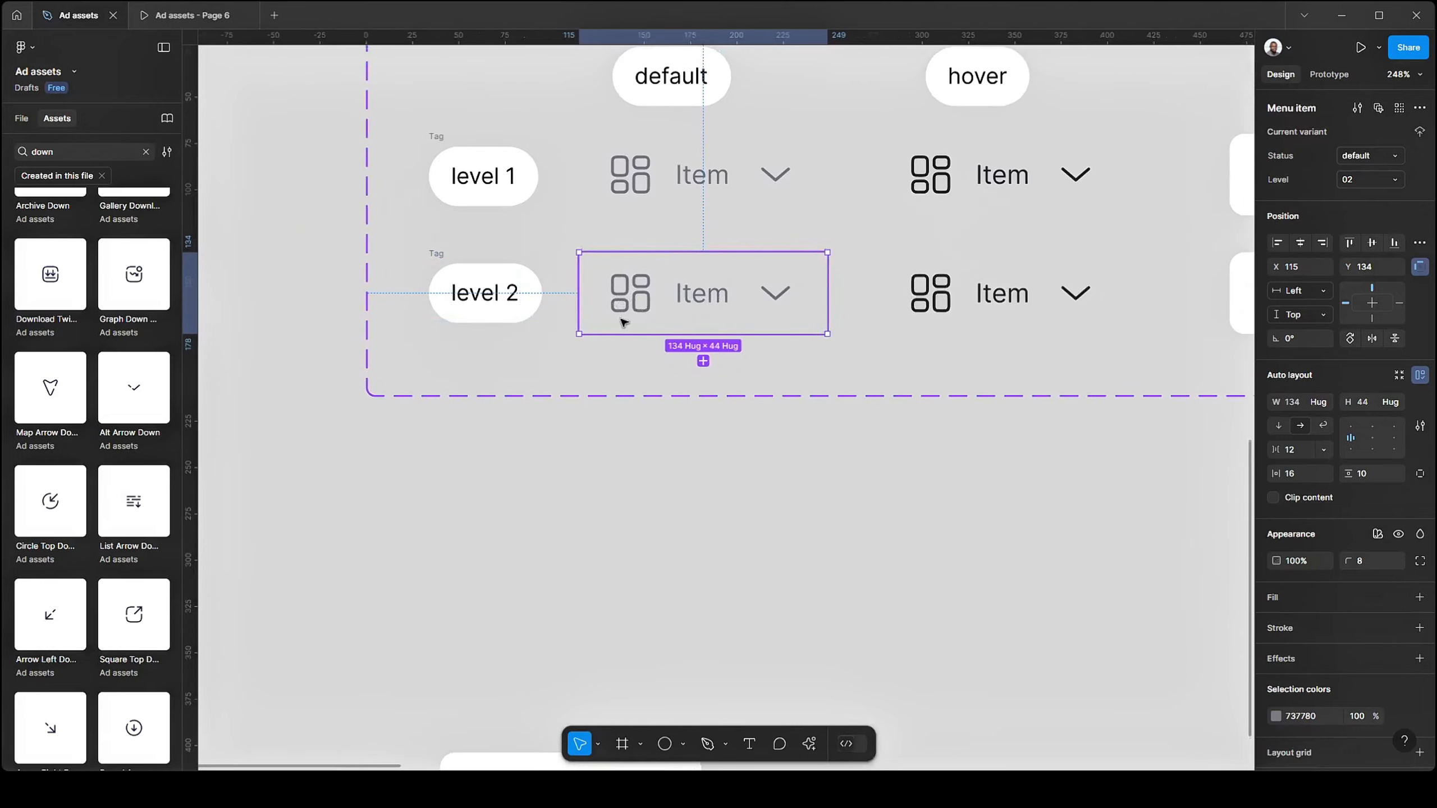
scroll(477, 319, "down", 2)
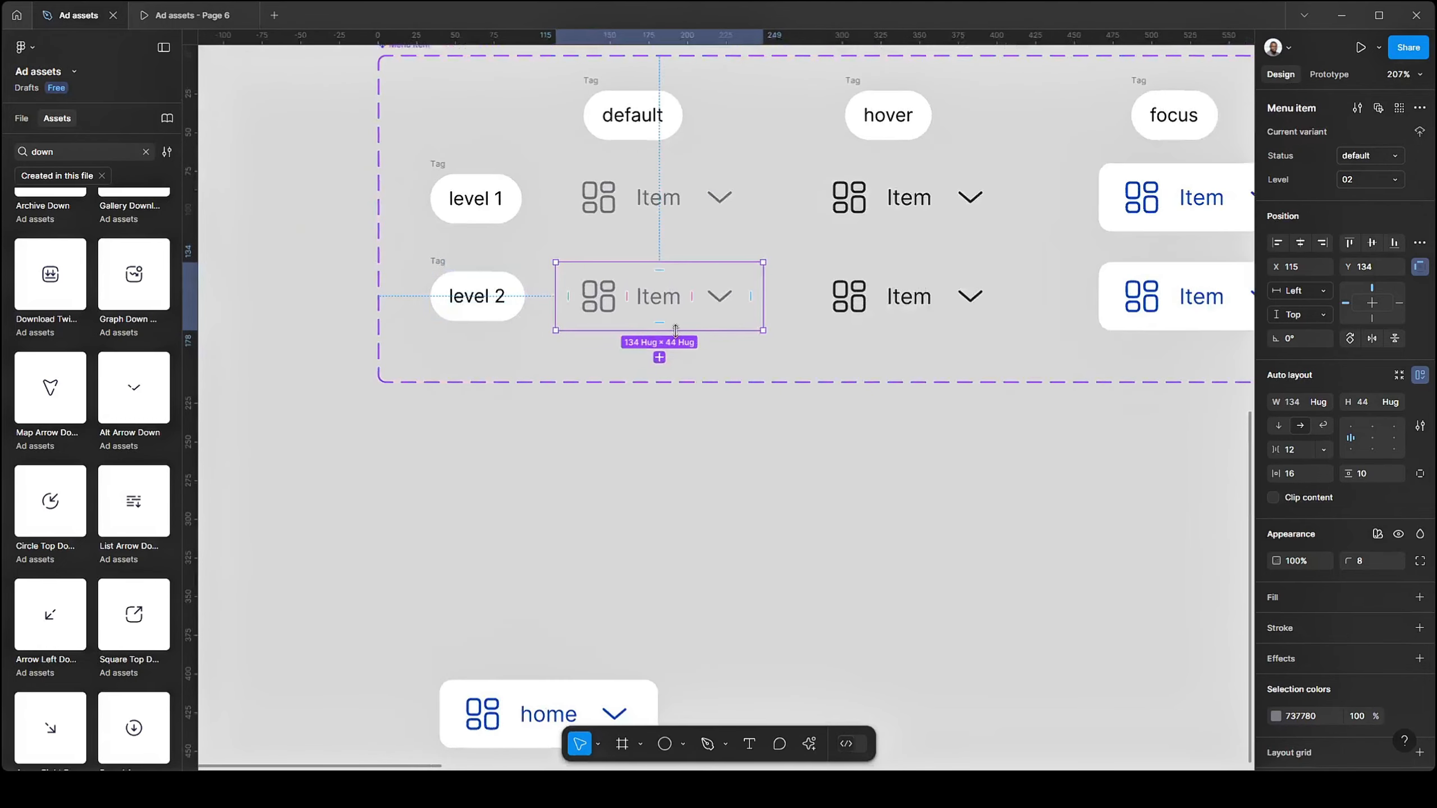
scroll(827, 342, "up", 2)
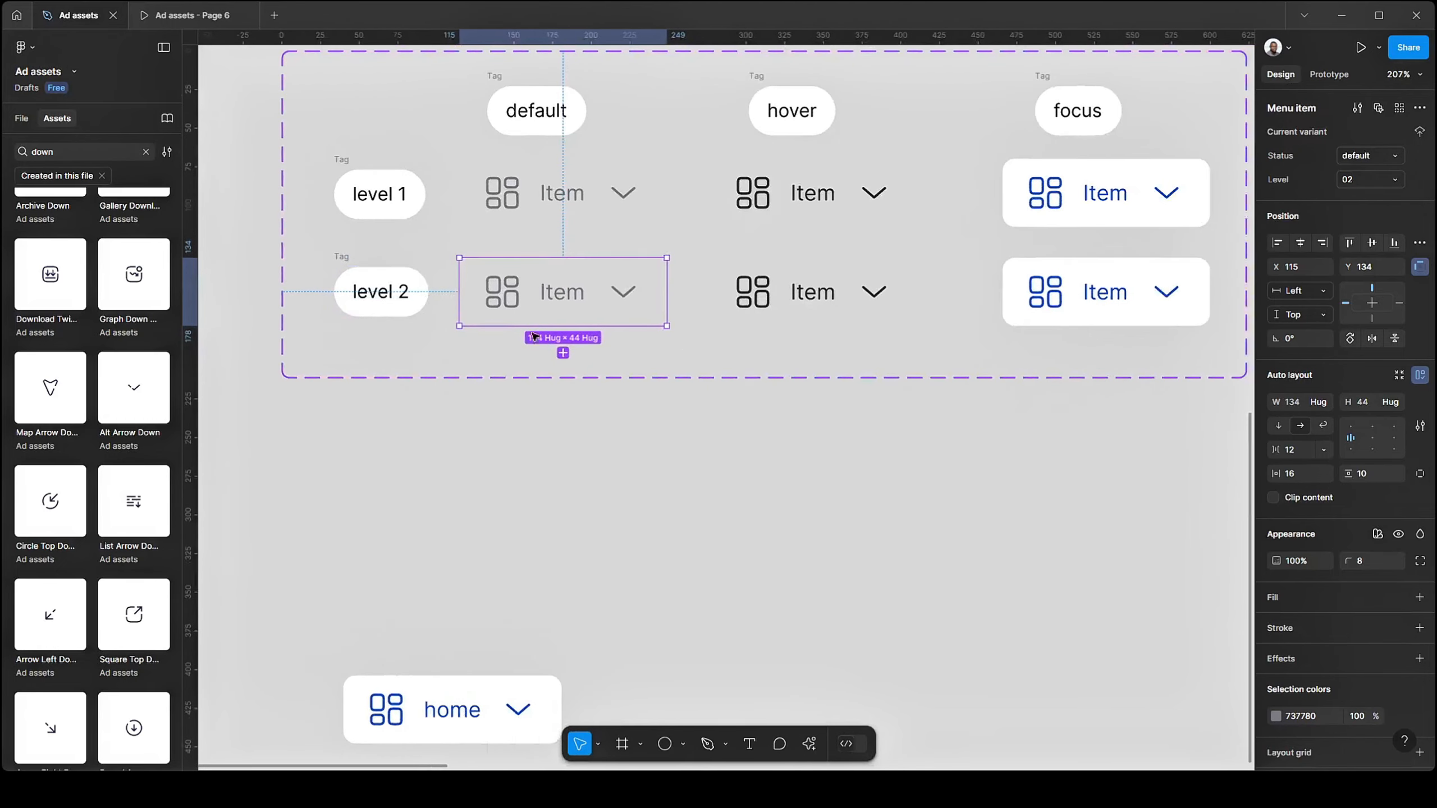
- Delete the leading icon and the down arrow from the level 2 default variant
double_click(502, 300)
left_click(644, 293, "shift")
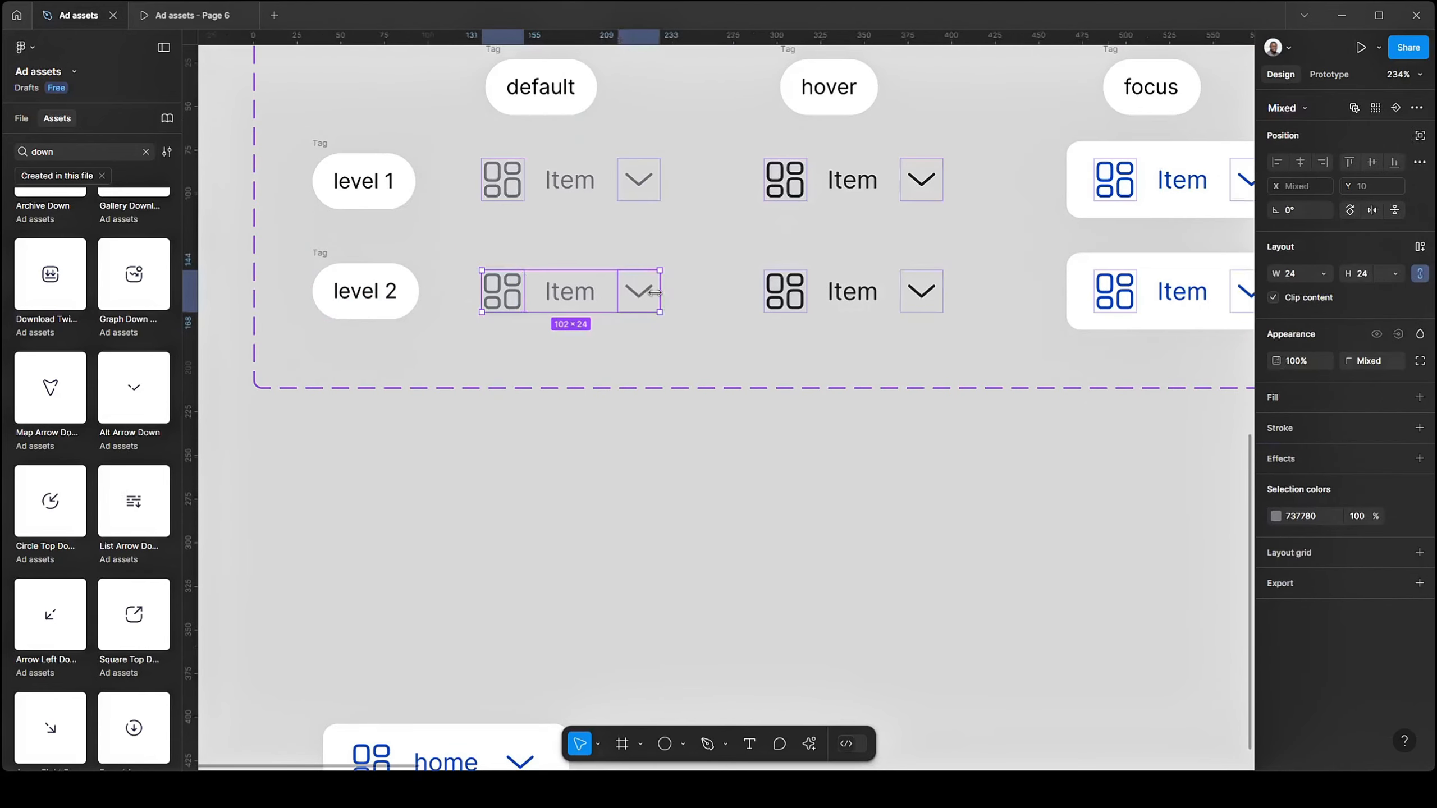
left_click(921, 291, "shift")
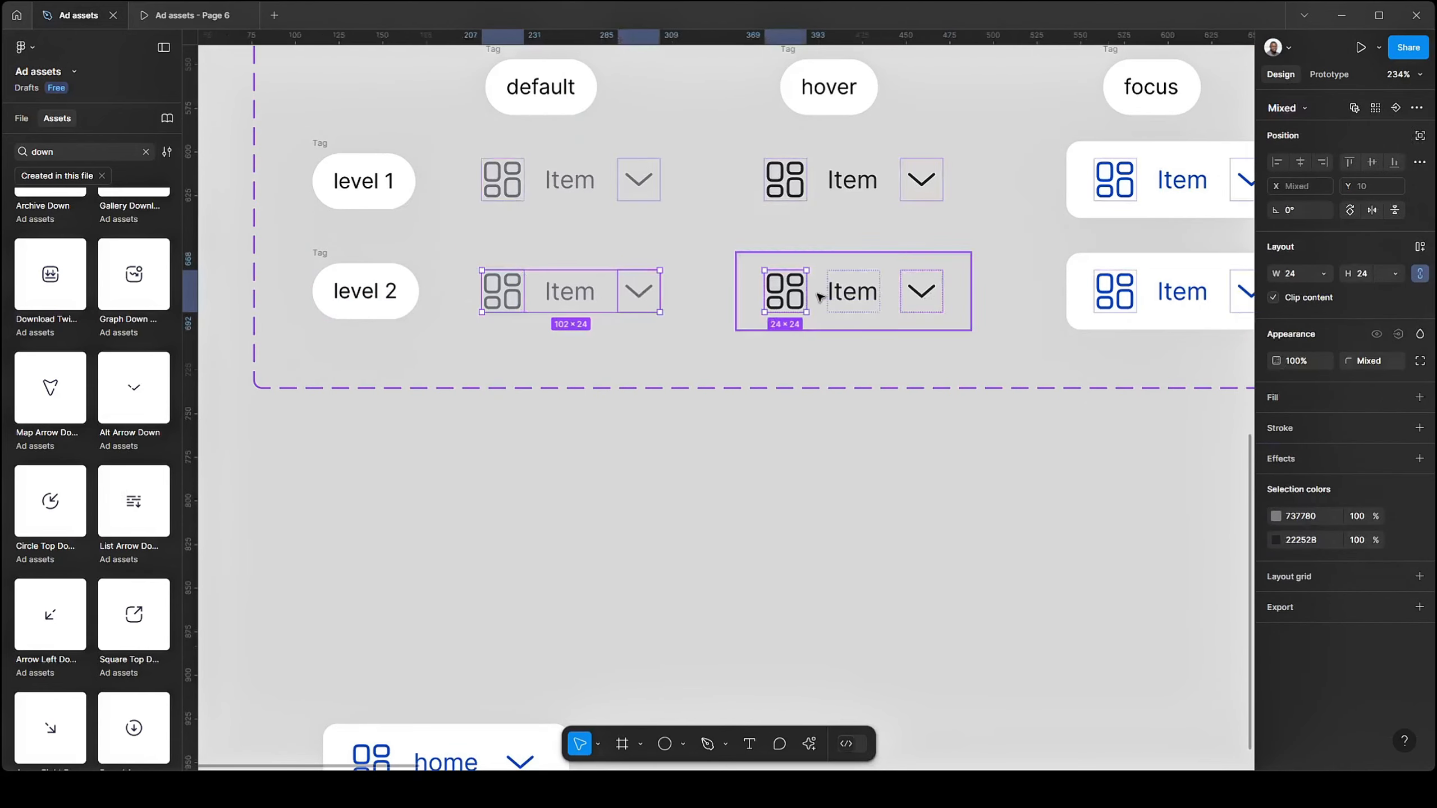
left_click(789, 296, "shift")
left_click(789, 296, "shift")
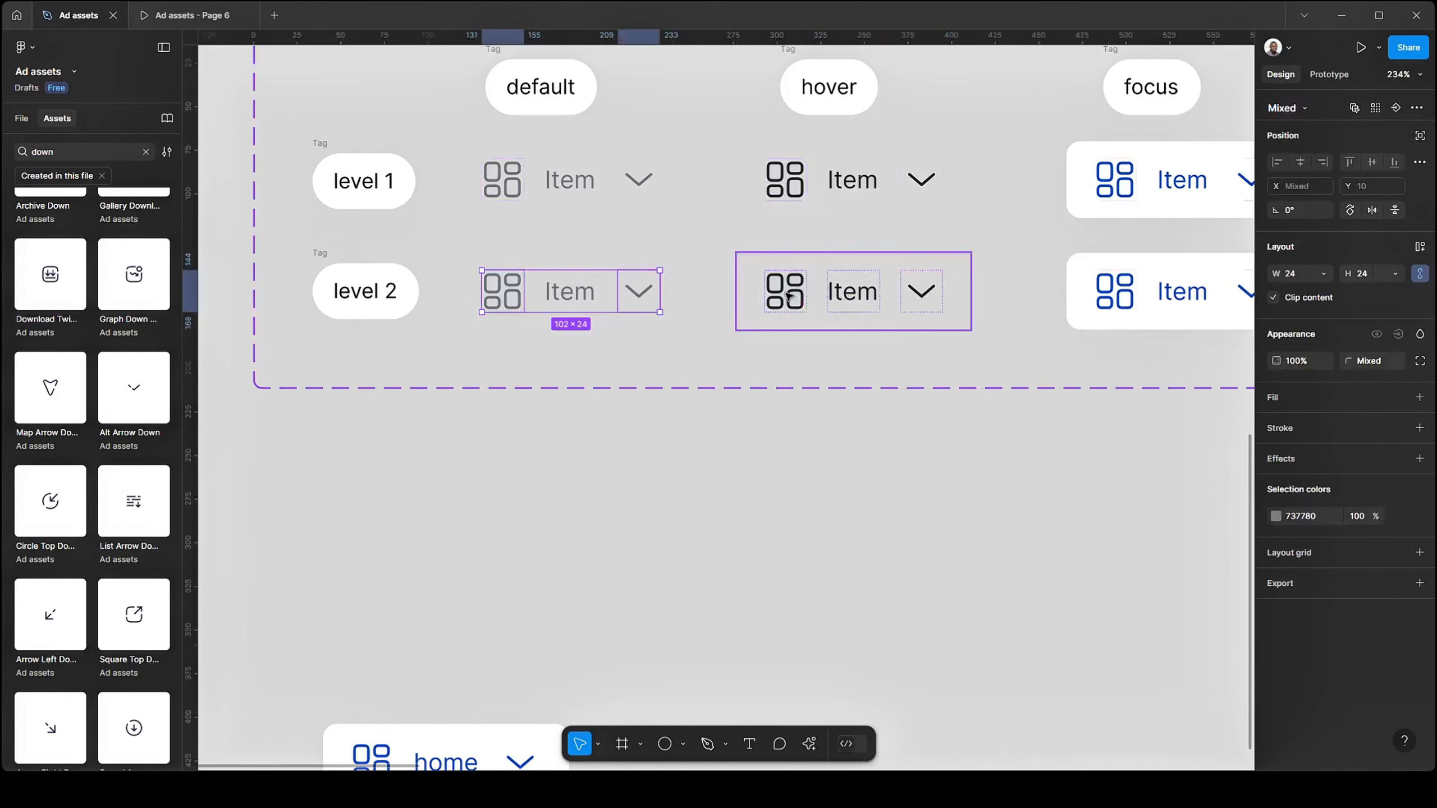
left_click(641, 299)
left_click(494, 302, "shift")
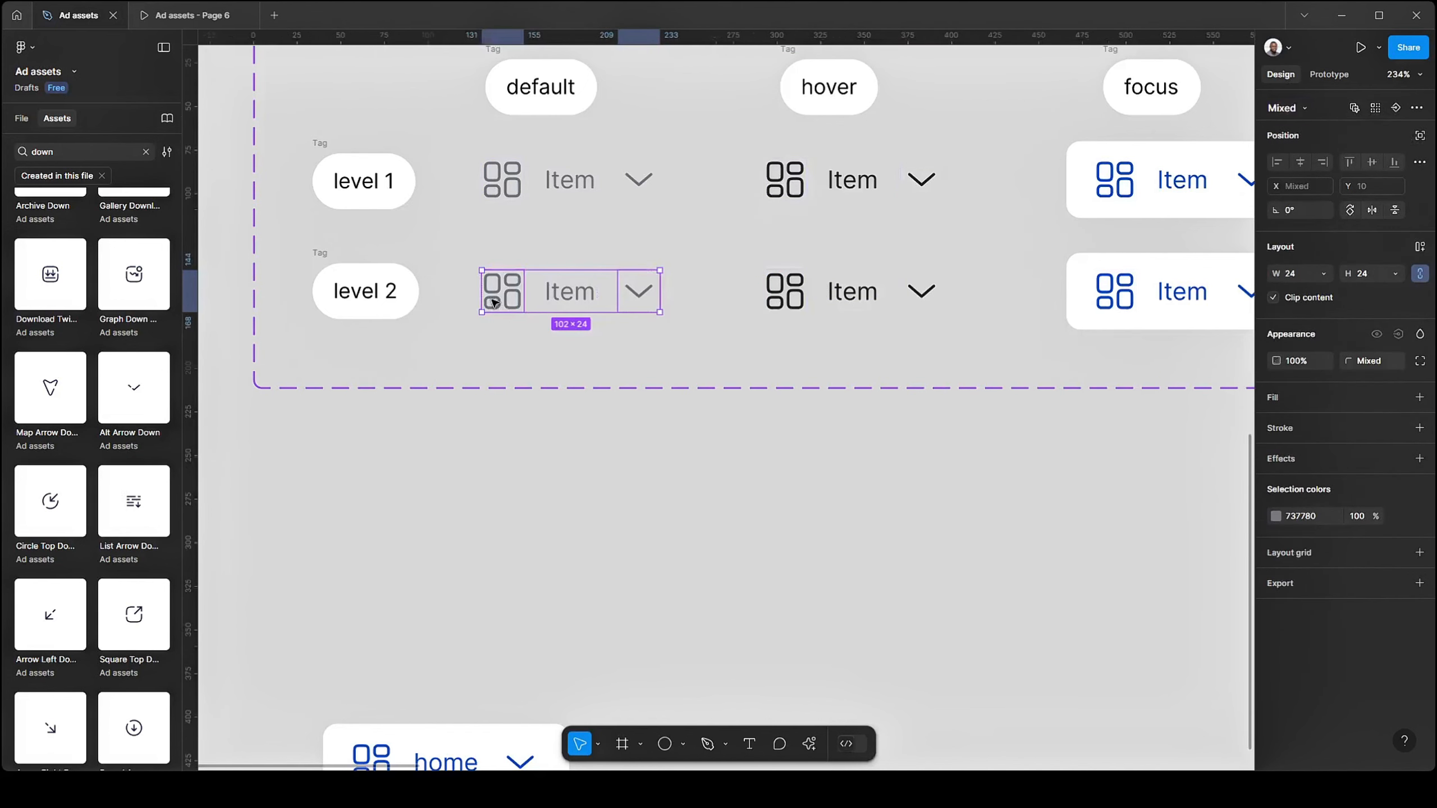
key("Delete")
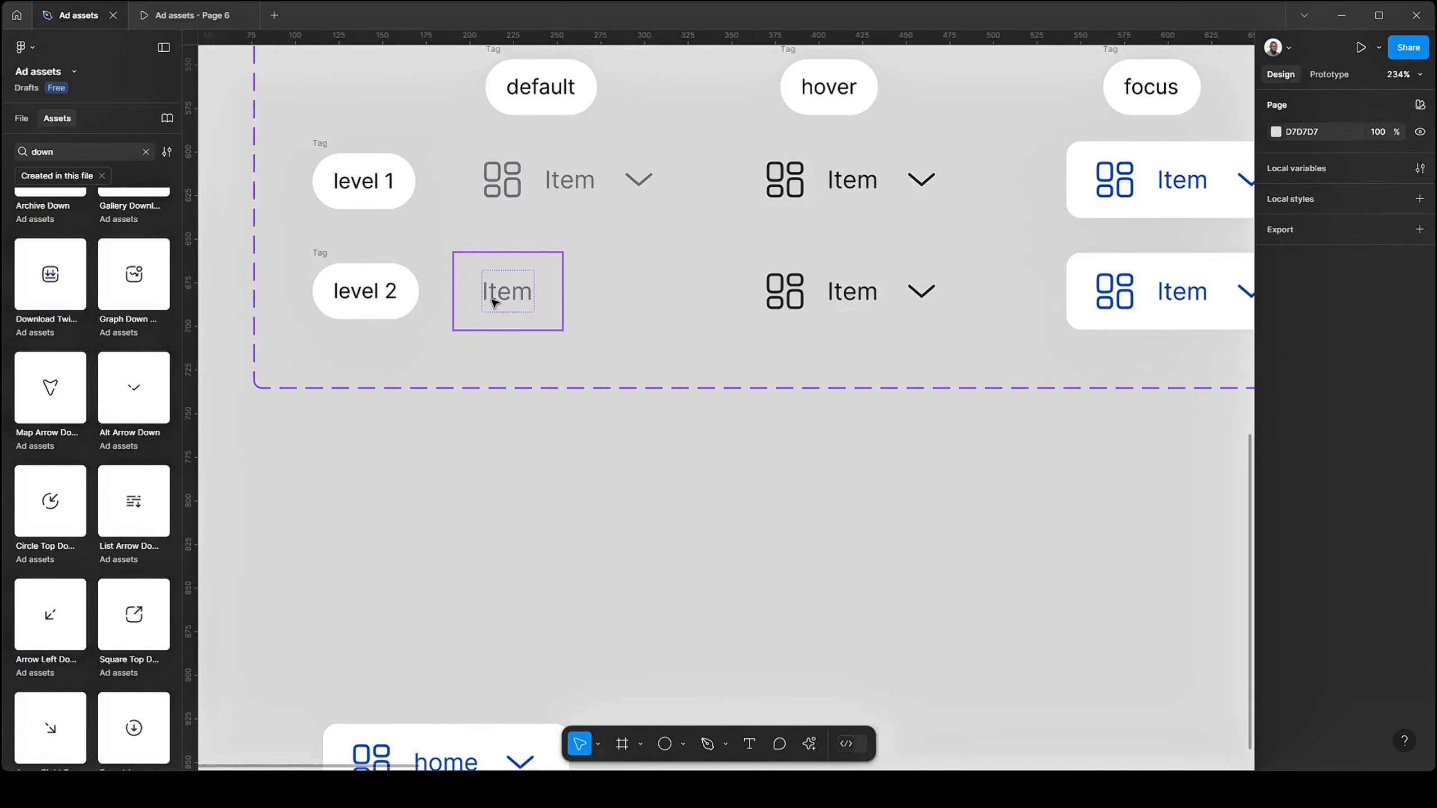
- Set the horizontal padding of the level 2 default variant to 24
left_click(520, 284)
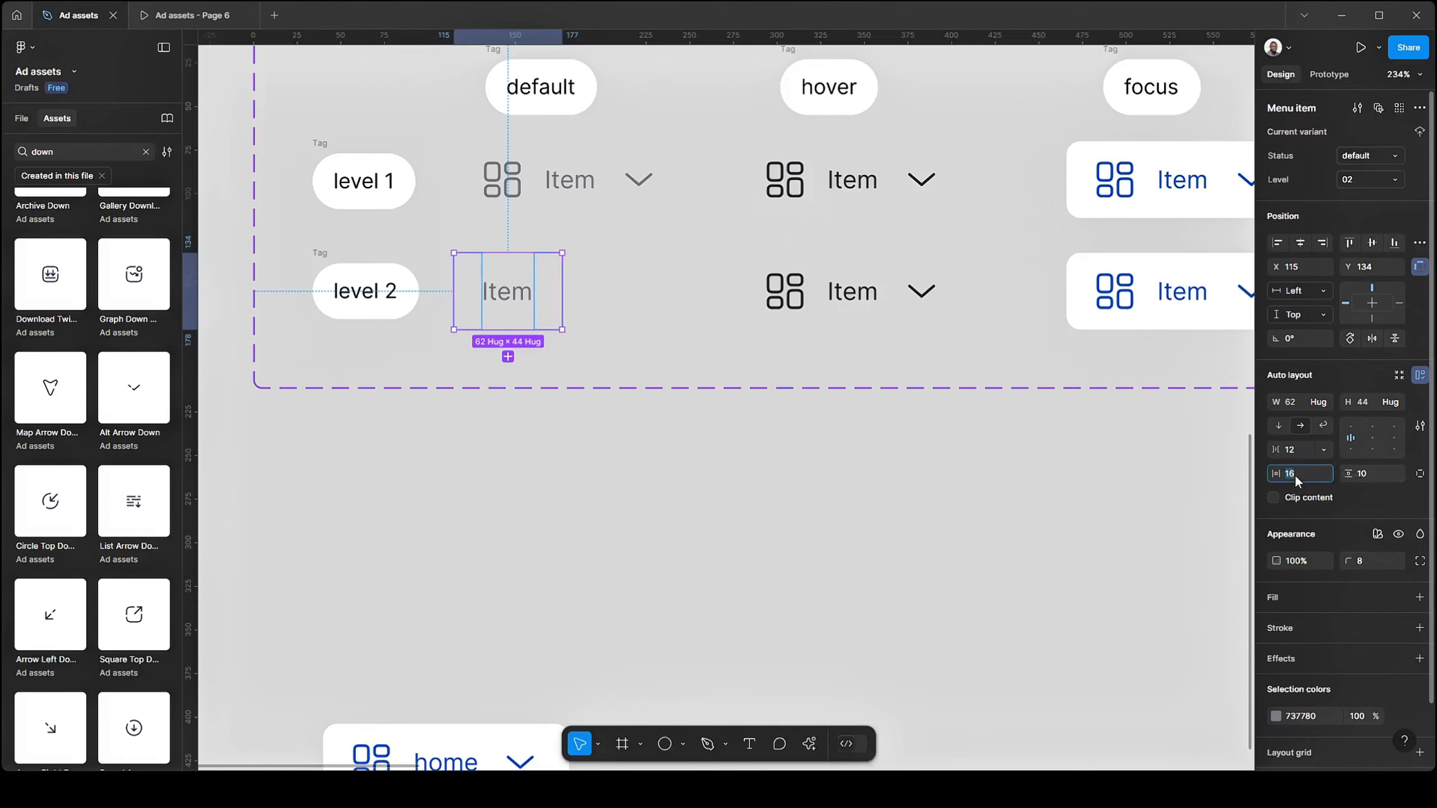
key("Up")
key("Up")
key("Up")
key("Up")
key("Up")
key("Up")
key("Up")
key("Up")
key("Up")
key("Up")
key("Up")
key("Up")
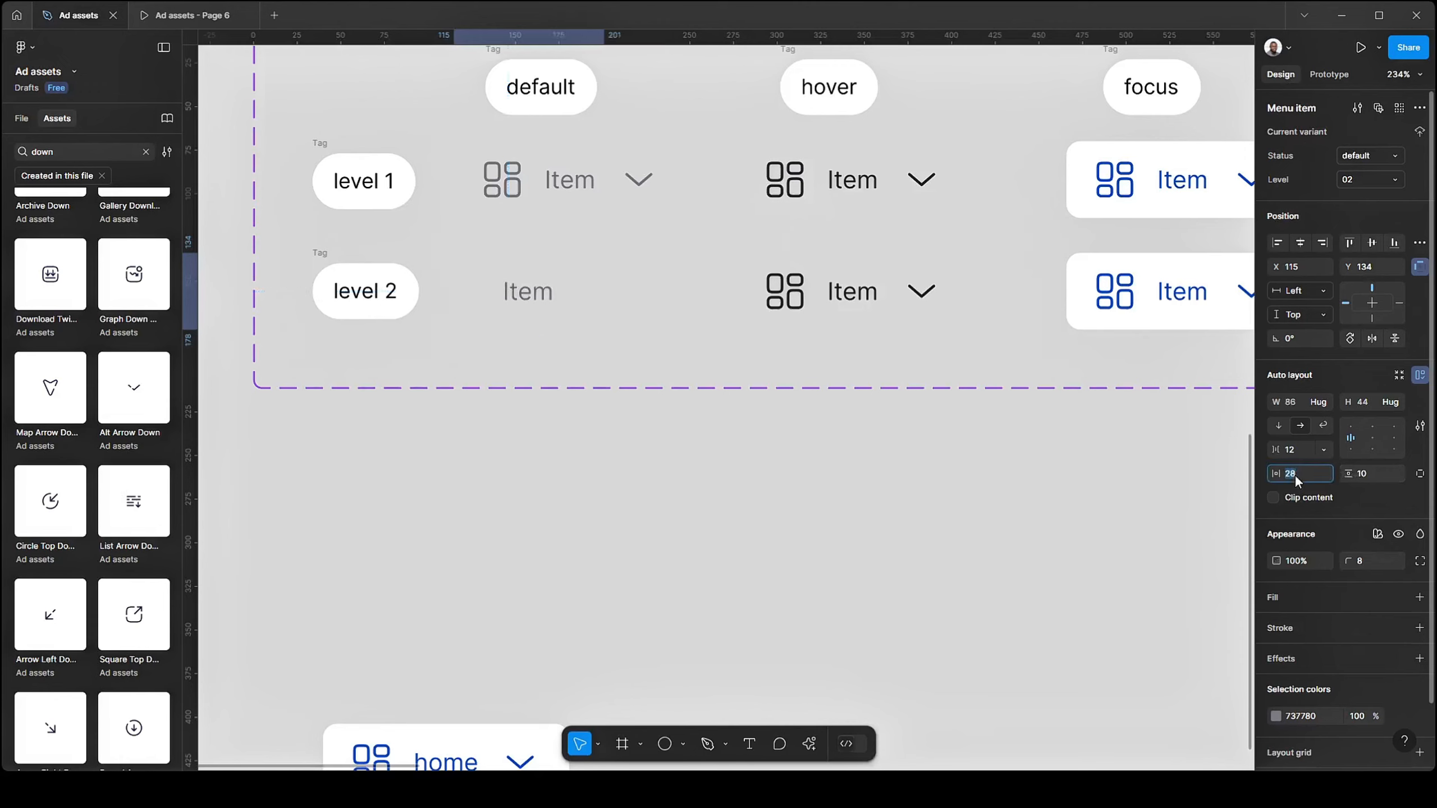
key("Down")
key("Down")
key("Down")
key("Down")
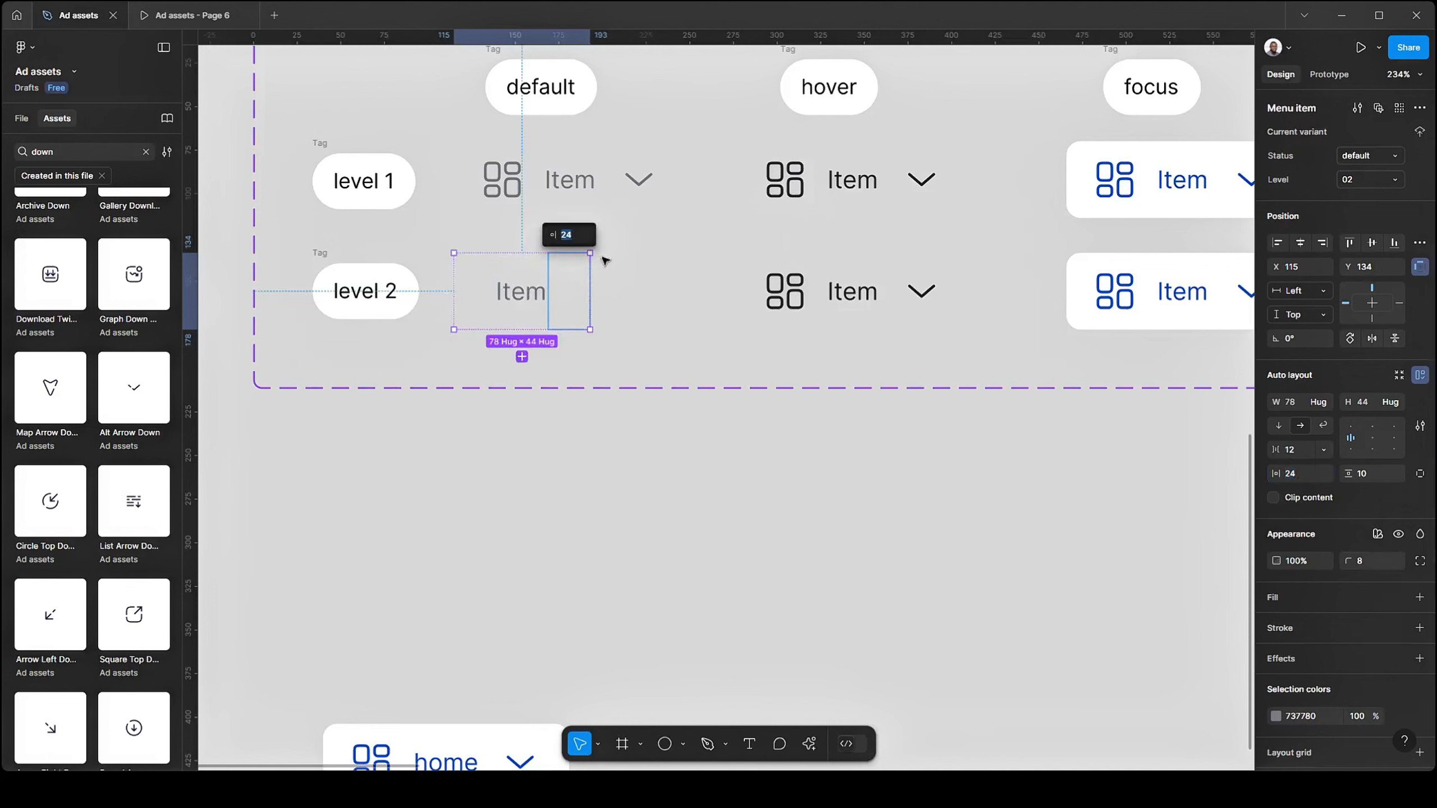
left_click(602, 199)
left_click(850, 190, "shift")
left_click(1075, 189, "shift")
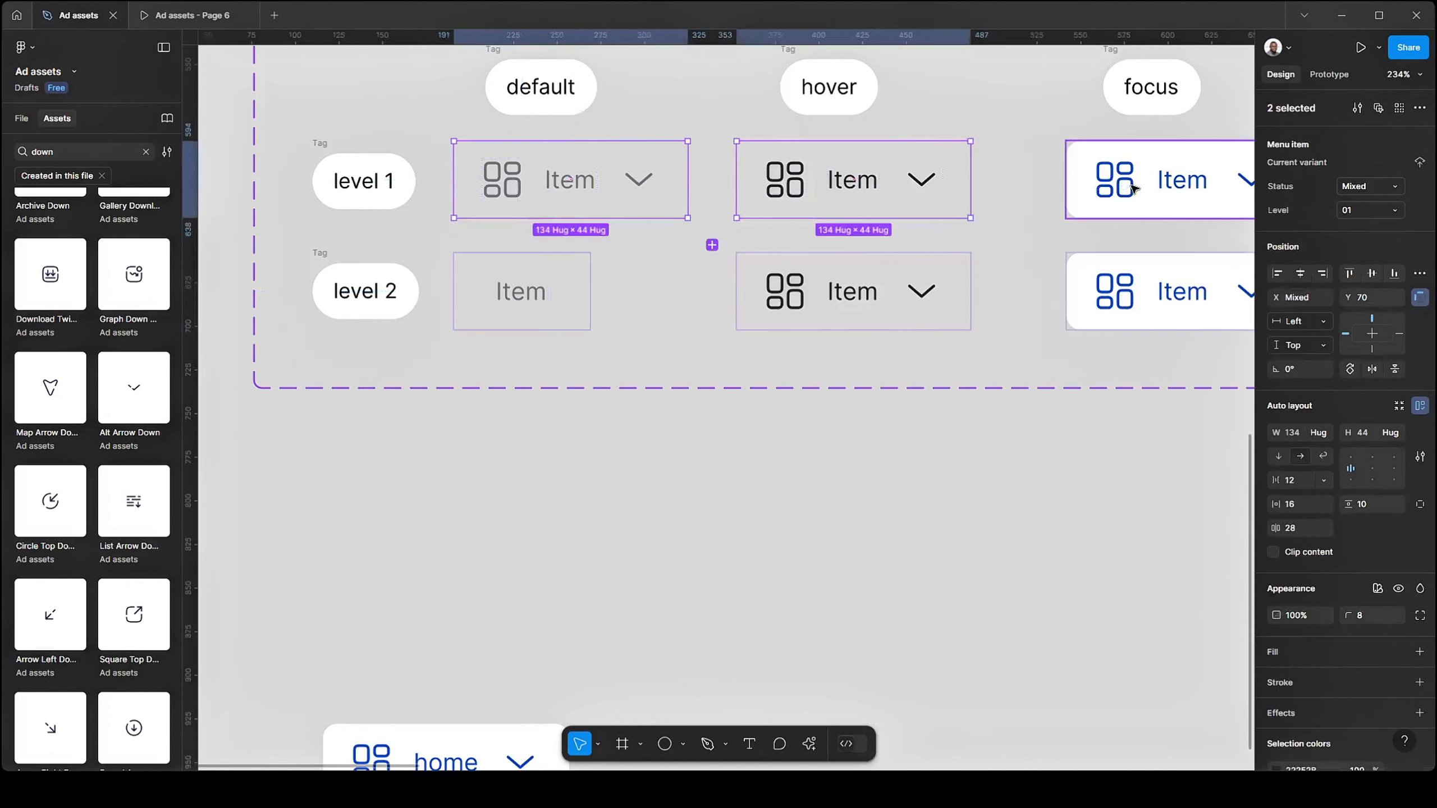
left_click(1131, 294, "shift")
left_click(849, 295, "shift")
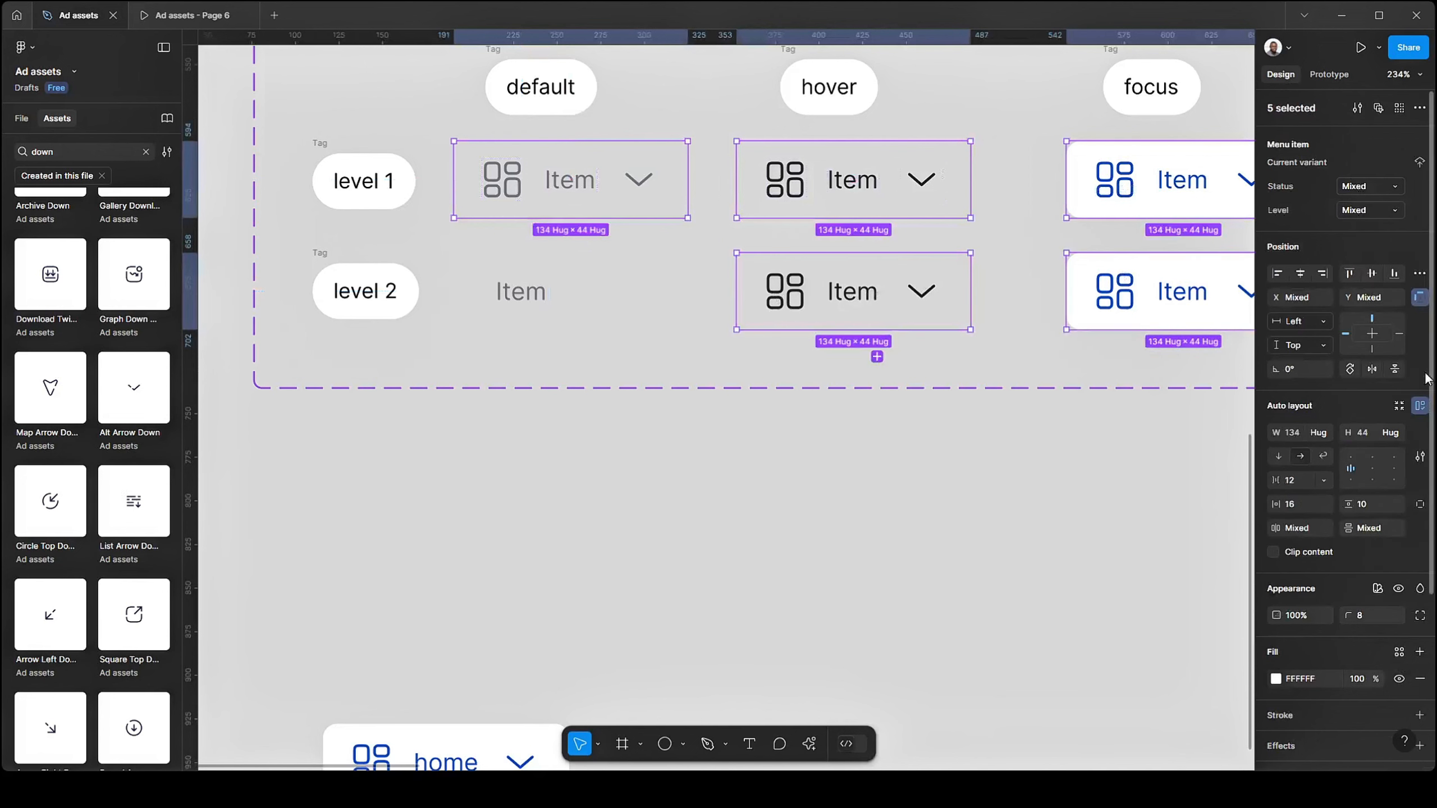
scroll(416, 193, "down", 2)
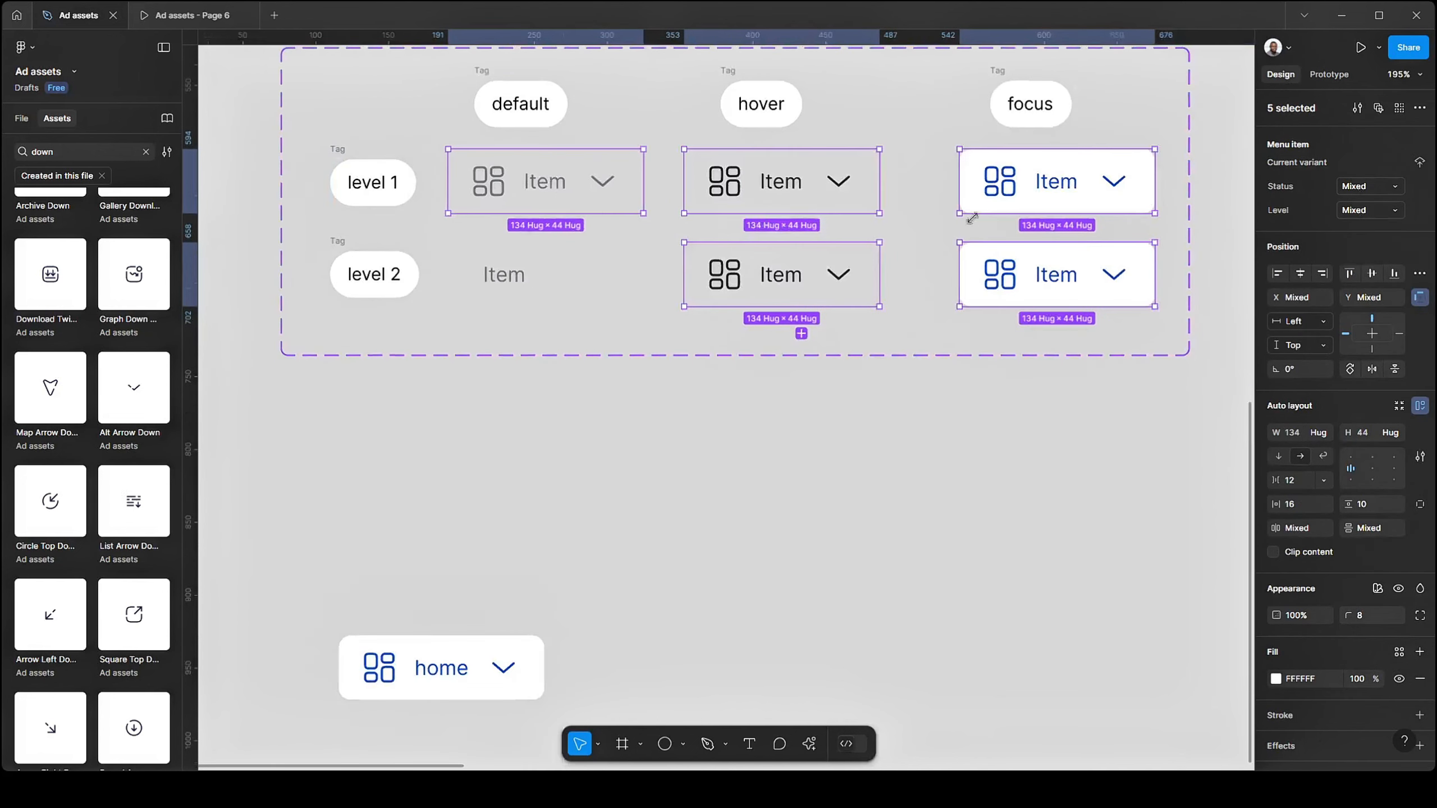
- Set a fixed width of 134 for all six Menu item variants
left_click(602, 177)
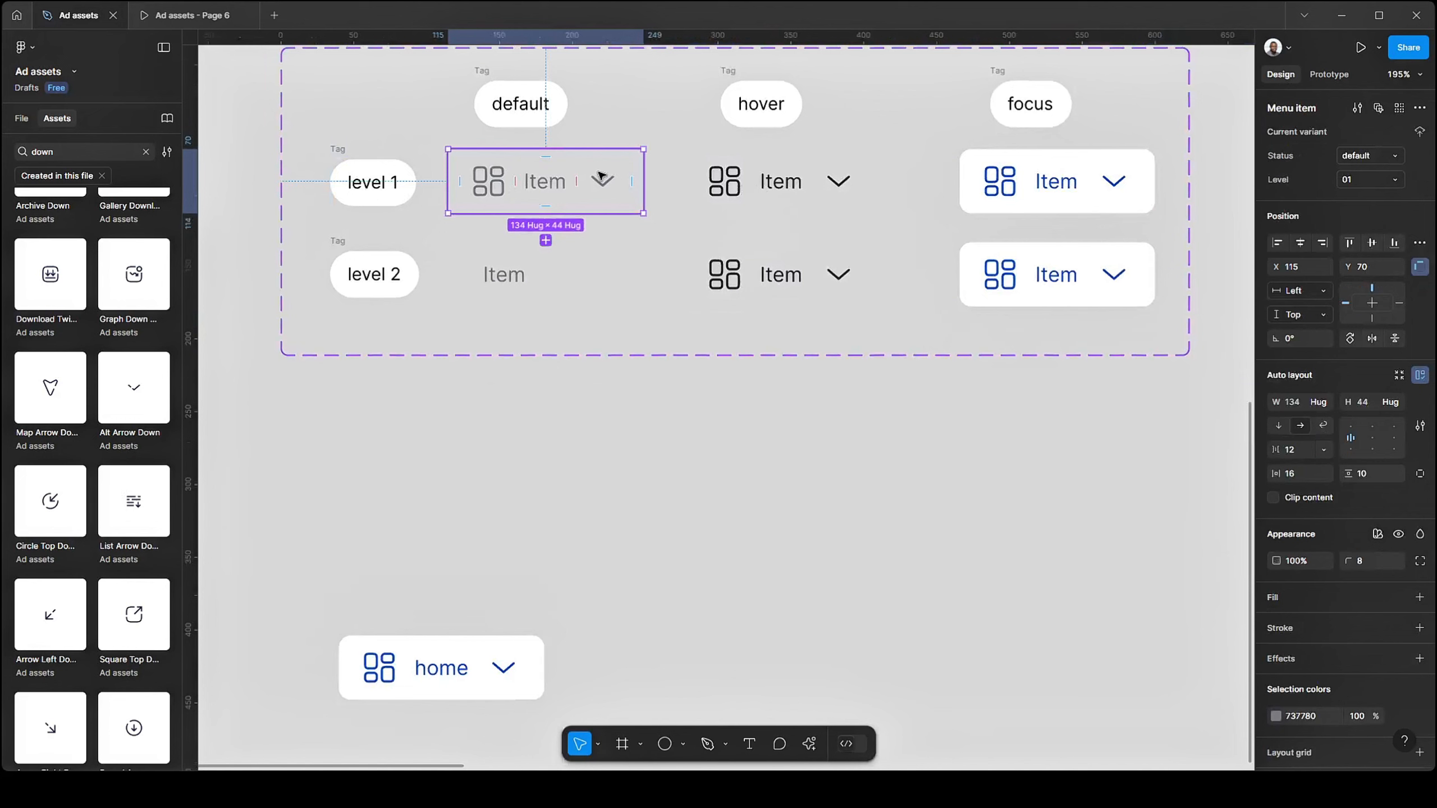
left_click(781, 175, "shift")
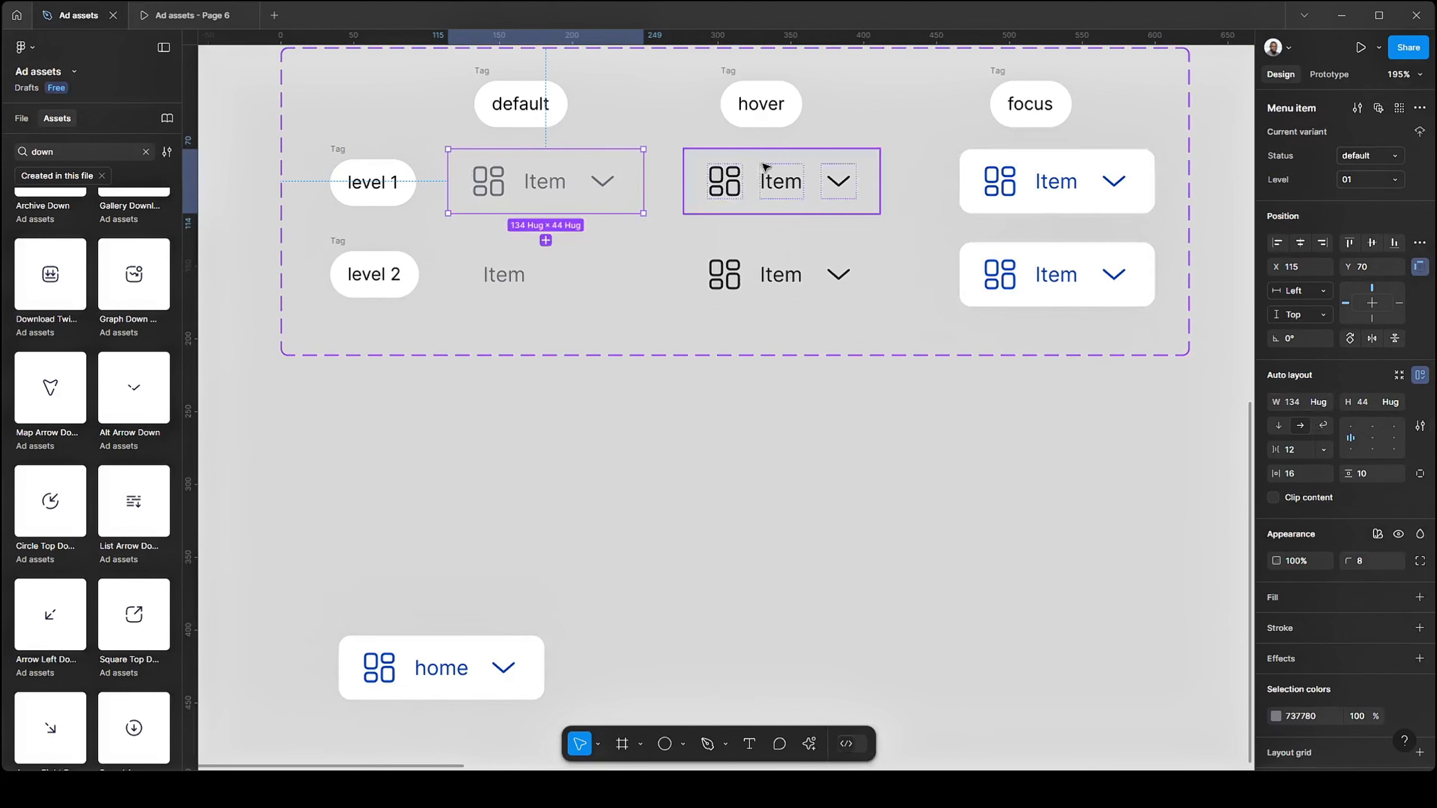
left_click(1050, 207, "shift")
left_click(1053, 286, "shift")
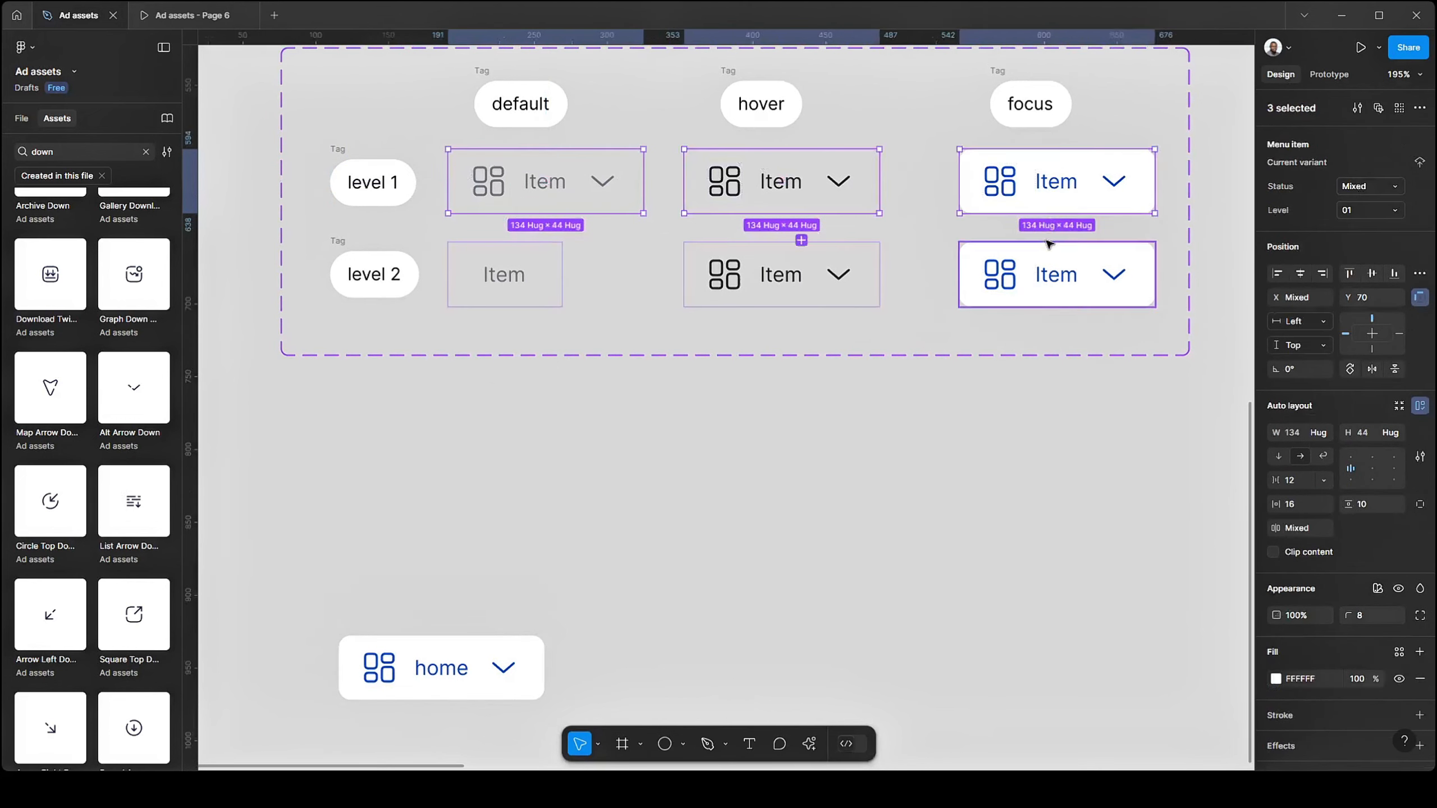
left_click(846, 266, "shift")
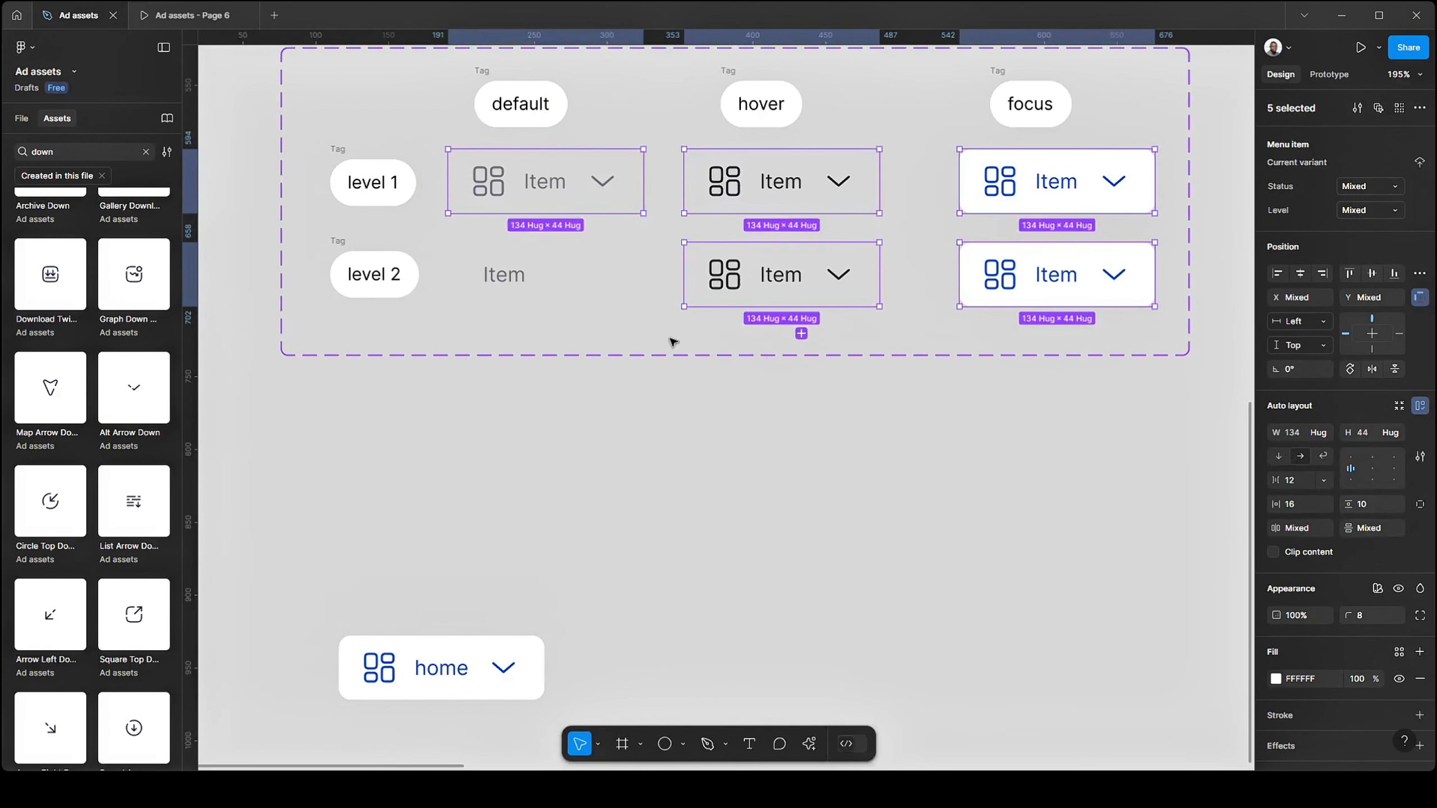
left_click(527, 288, "shift")
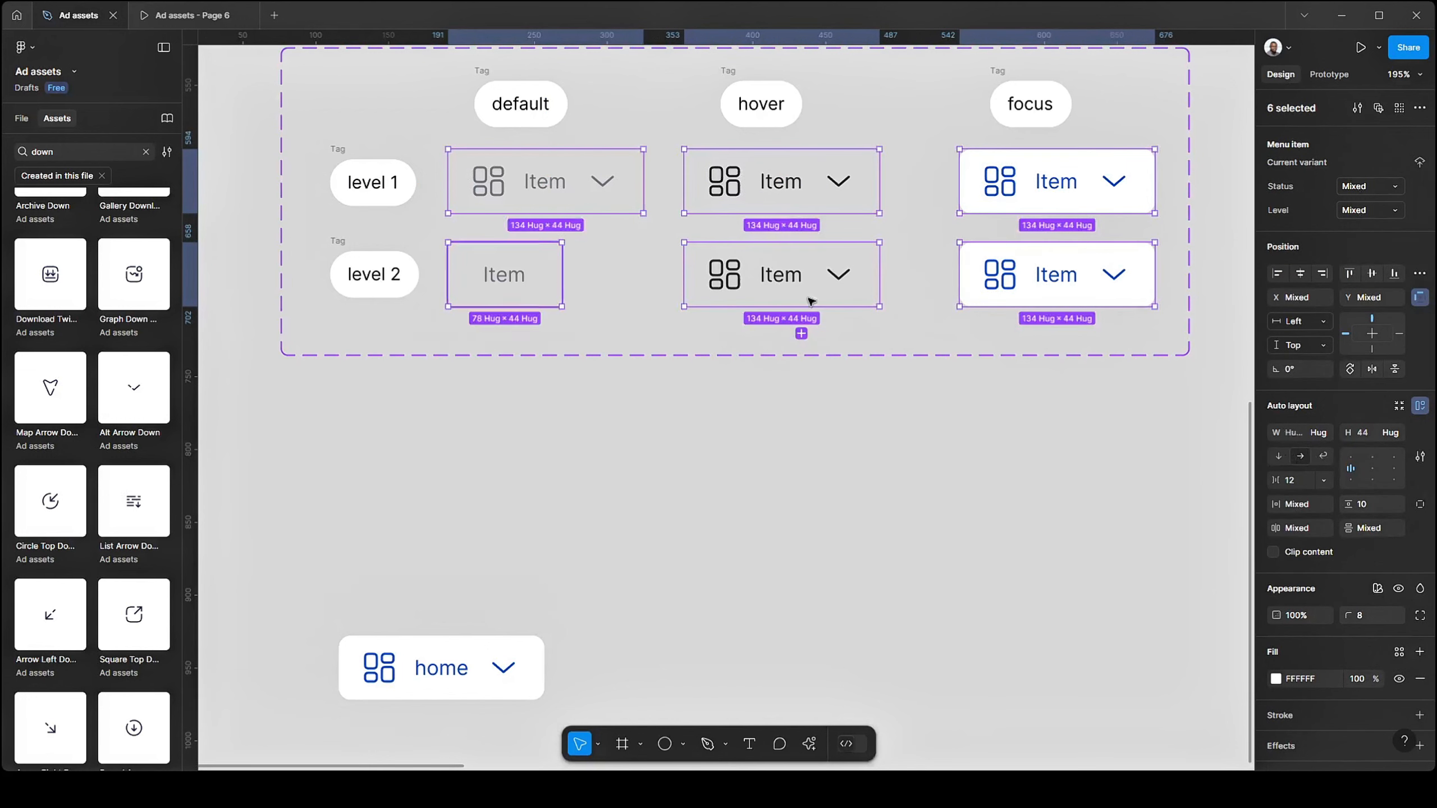
left_click(1291, 433)
type("134")
key("Return")
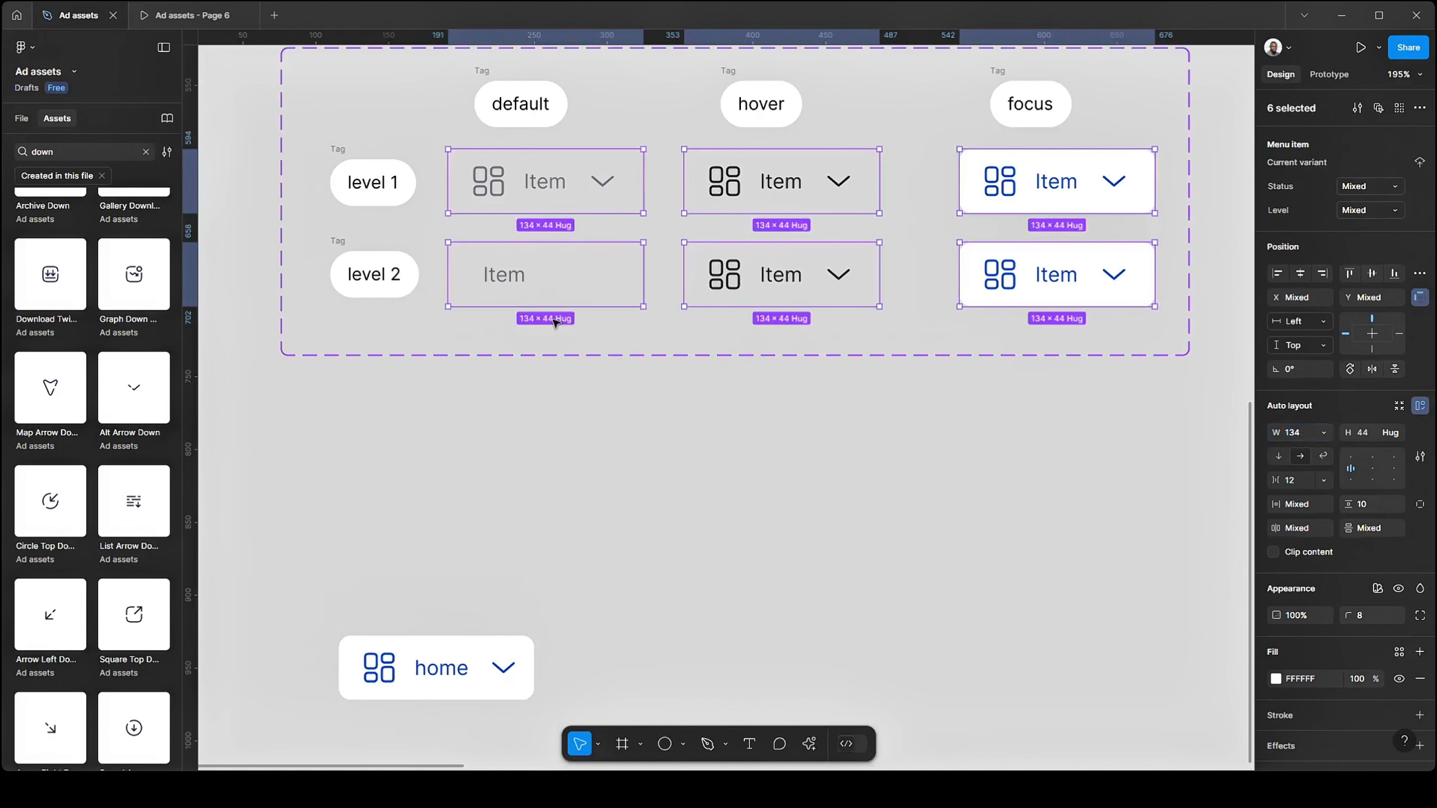
- Center the label horizontally and vertically within the level 2 default variant's auto layout
scroll(481, 274, "up", 2)
left_click(513, 274)
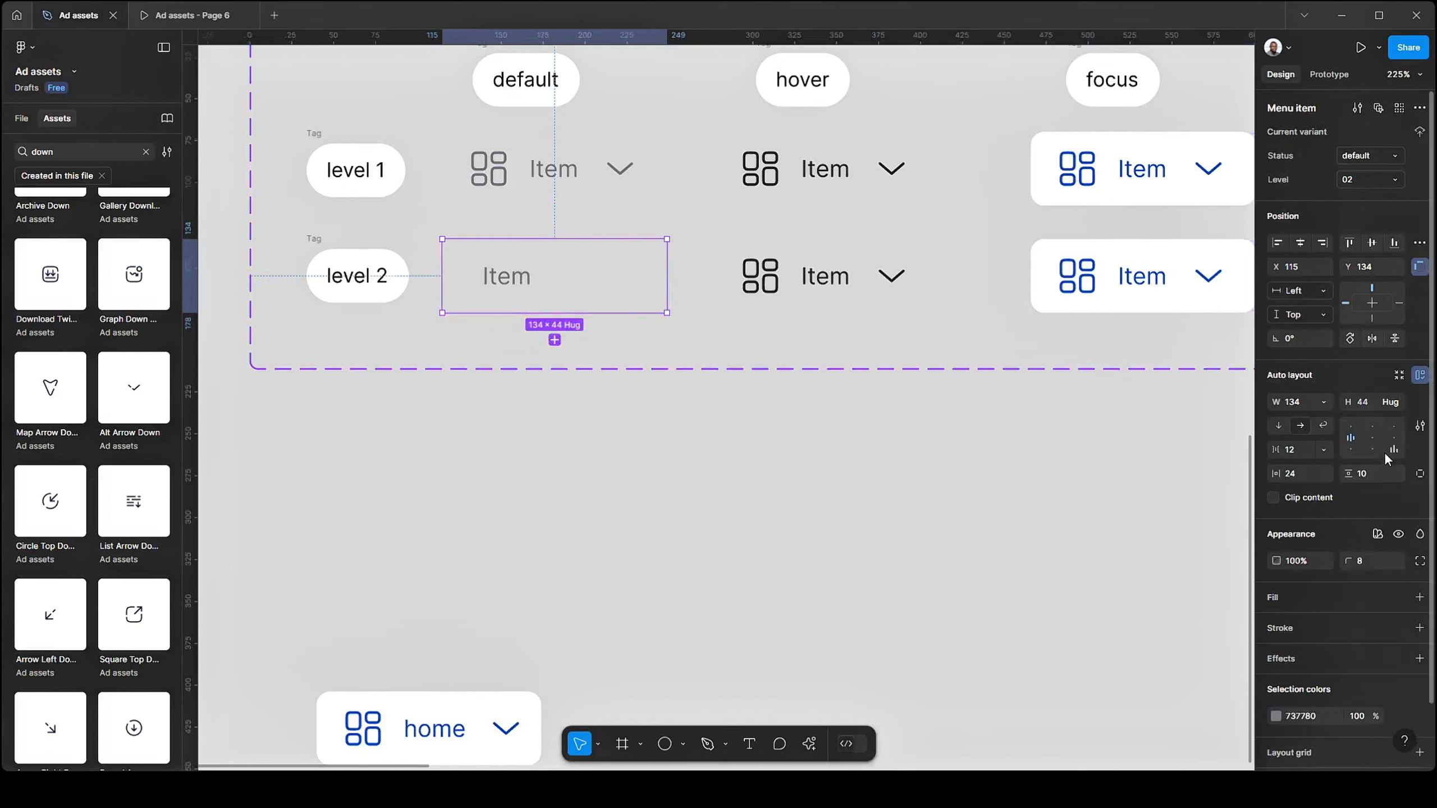
left_click(1374, 440)
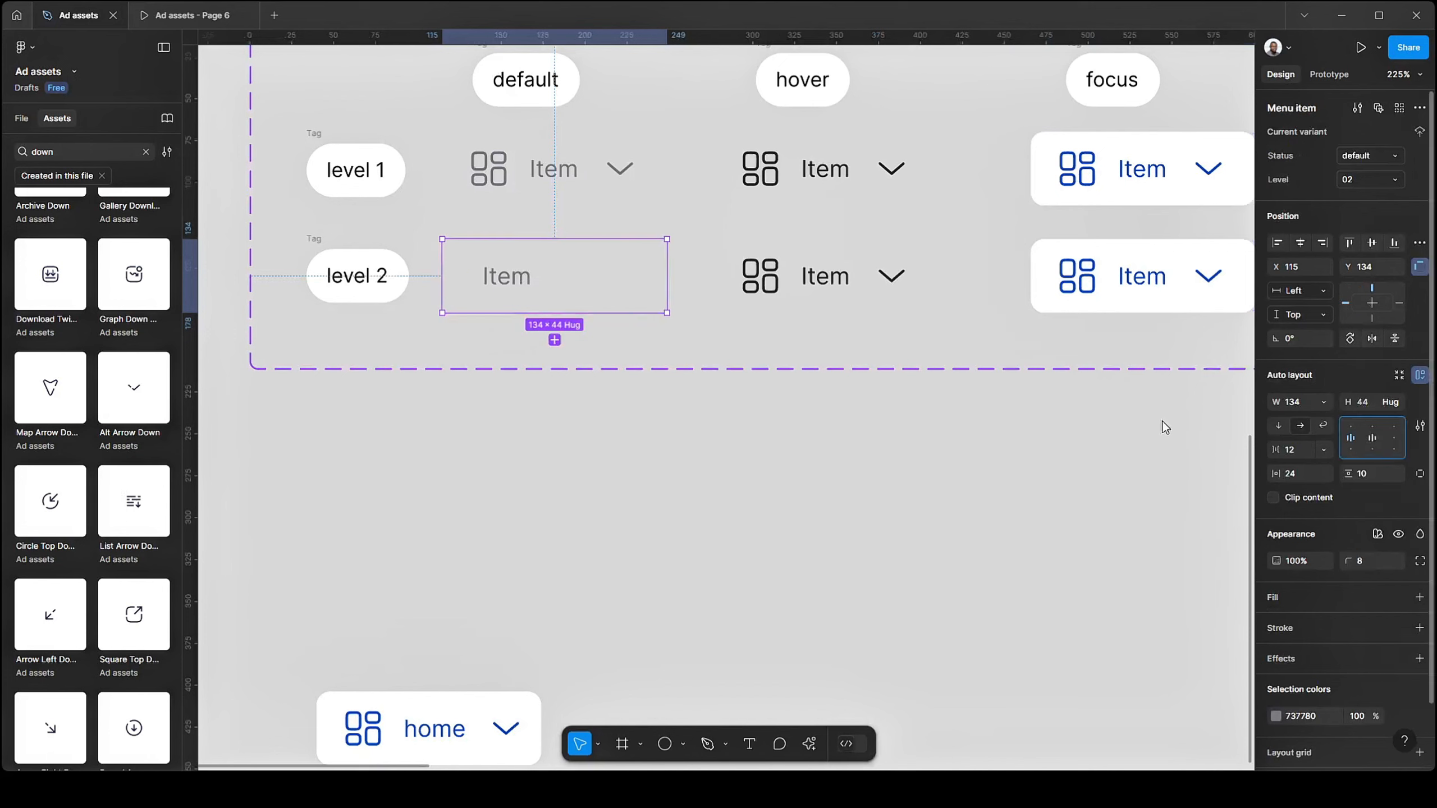
- Center the contents of all six Menu item variants horizontally and vertically within their auto layout
left_click(594, 205, "shift")
left_click(837, 201, "shift")
left_click(1110, 198, "shift")
left_click(1110, 281, "shift")
left_click(914, 275, "shift")
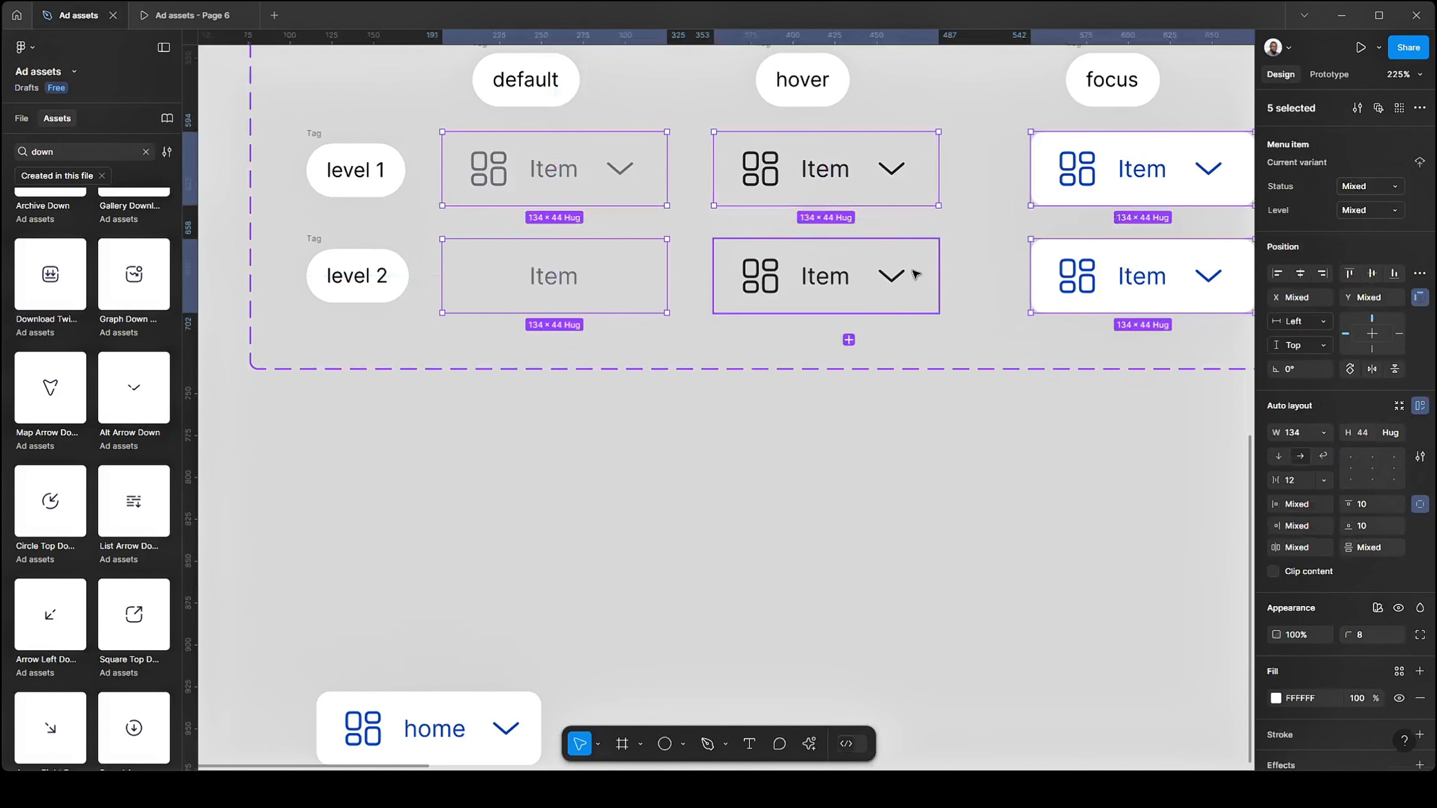
left_click(1362, 466)
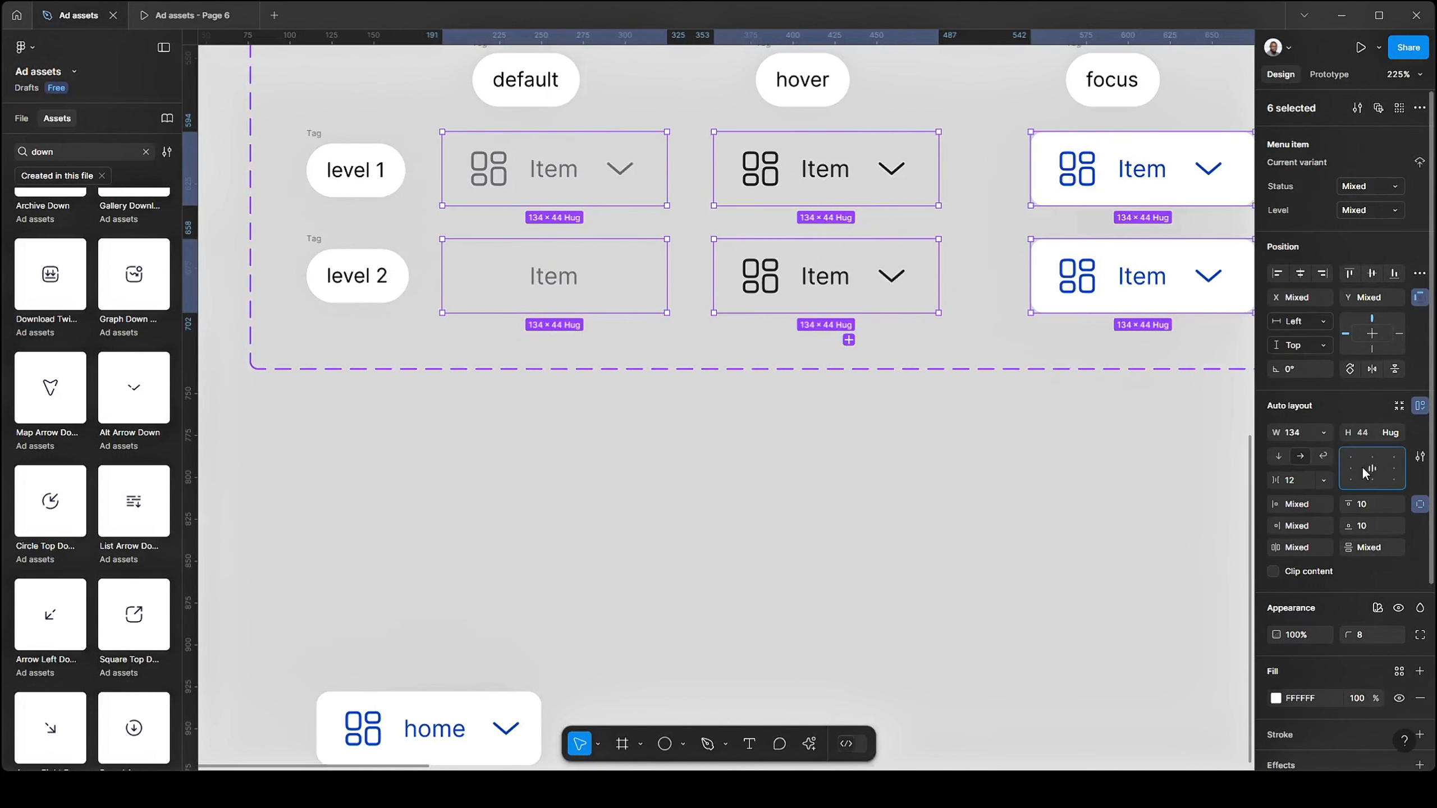
left_click(553, 407)
- Delete the leading icon and the down arrow from the level 2 hover variant
left_click(453, 302)
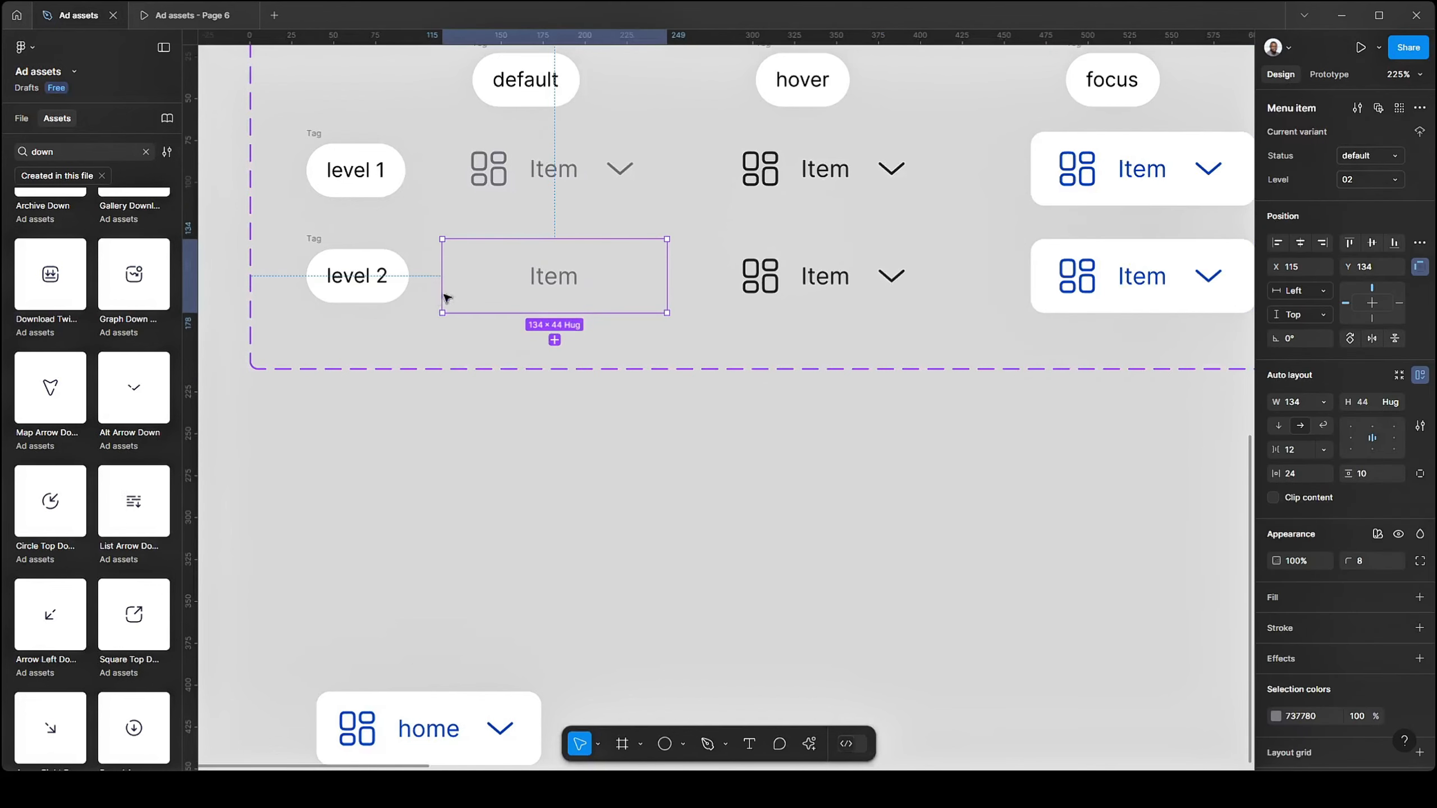
scroll(481, 277, "down", 3)
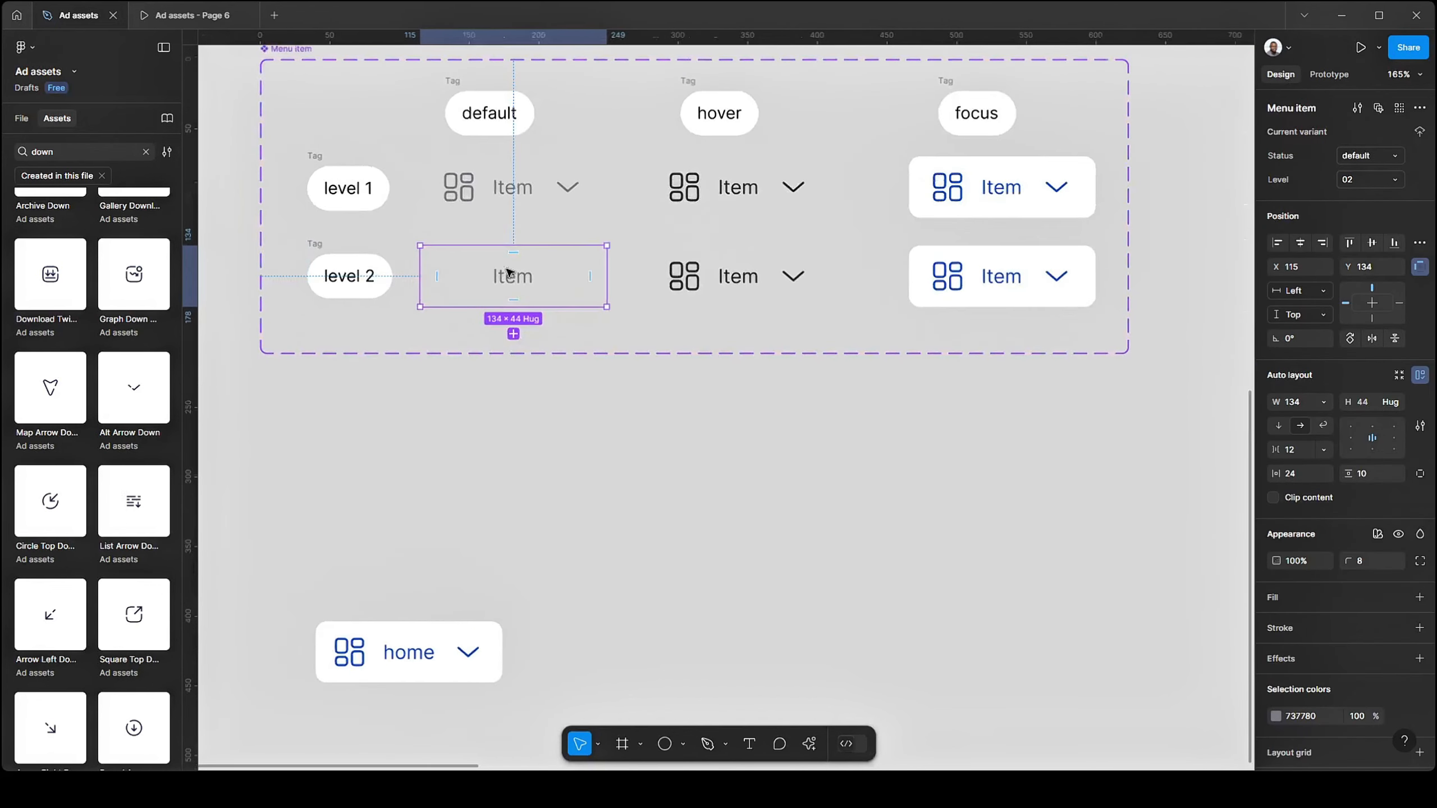
scroll(509, 273, "up", 2)
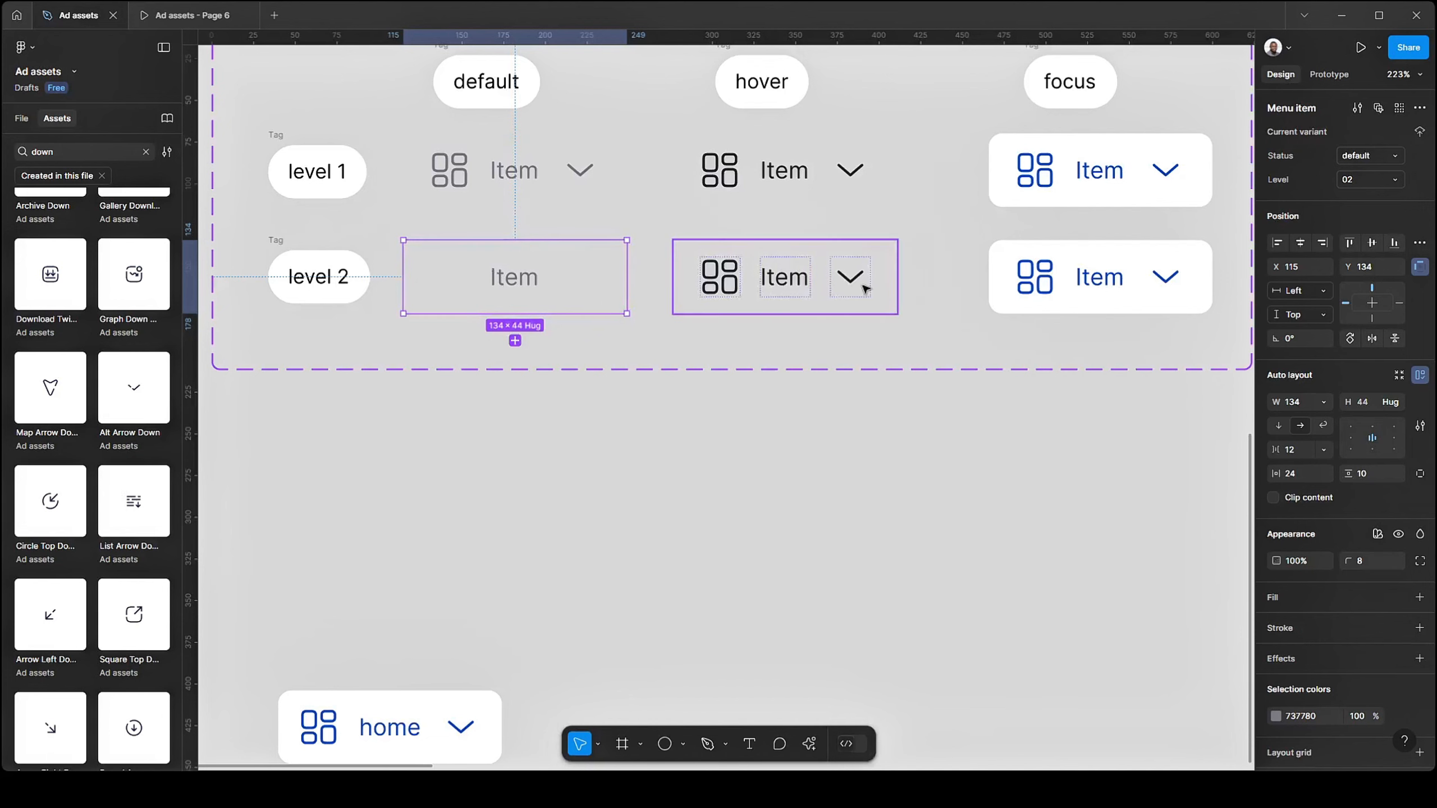
scroll(864, 288, "right", 3)
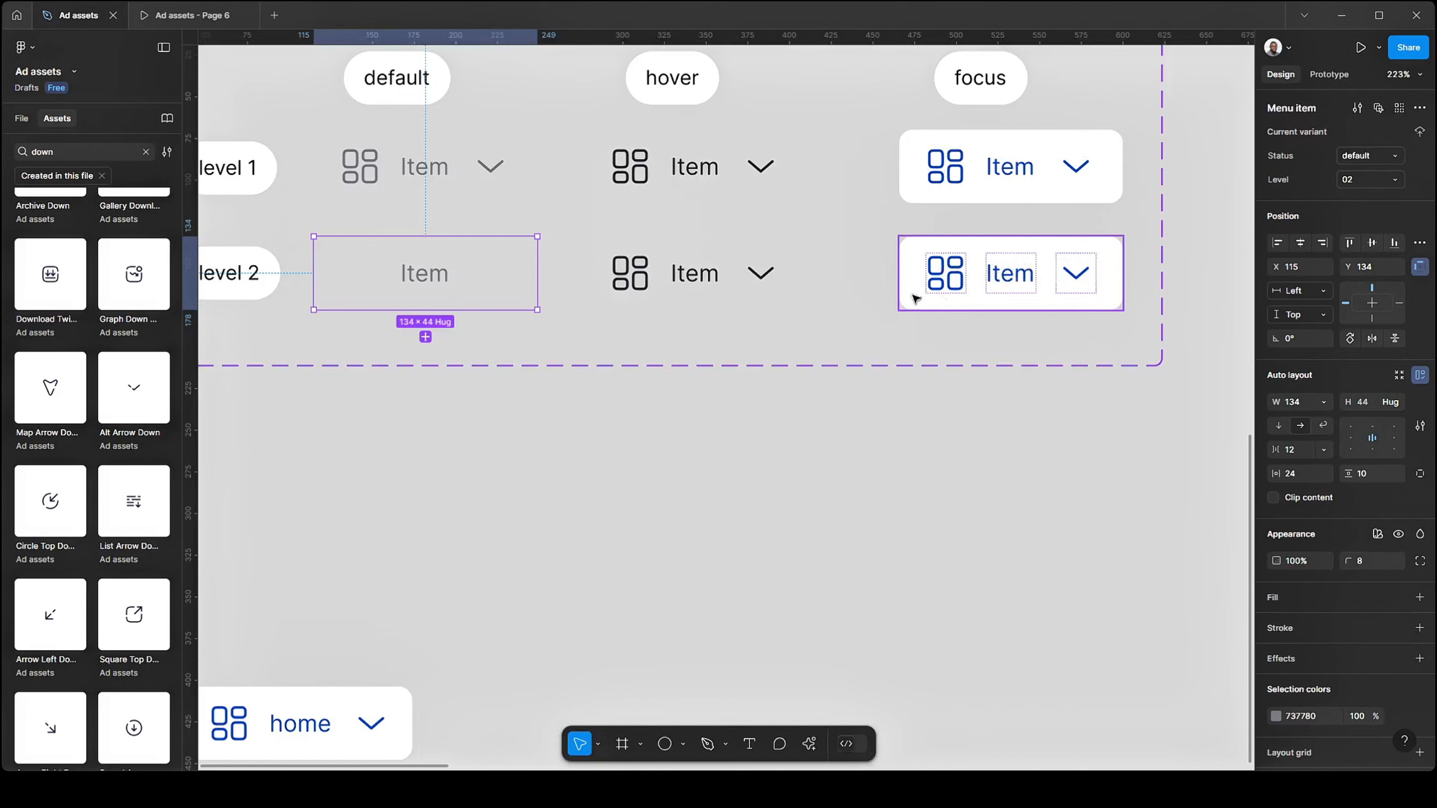
left_click(663, 284)
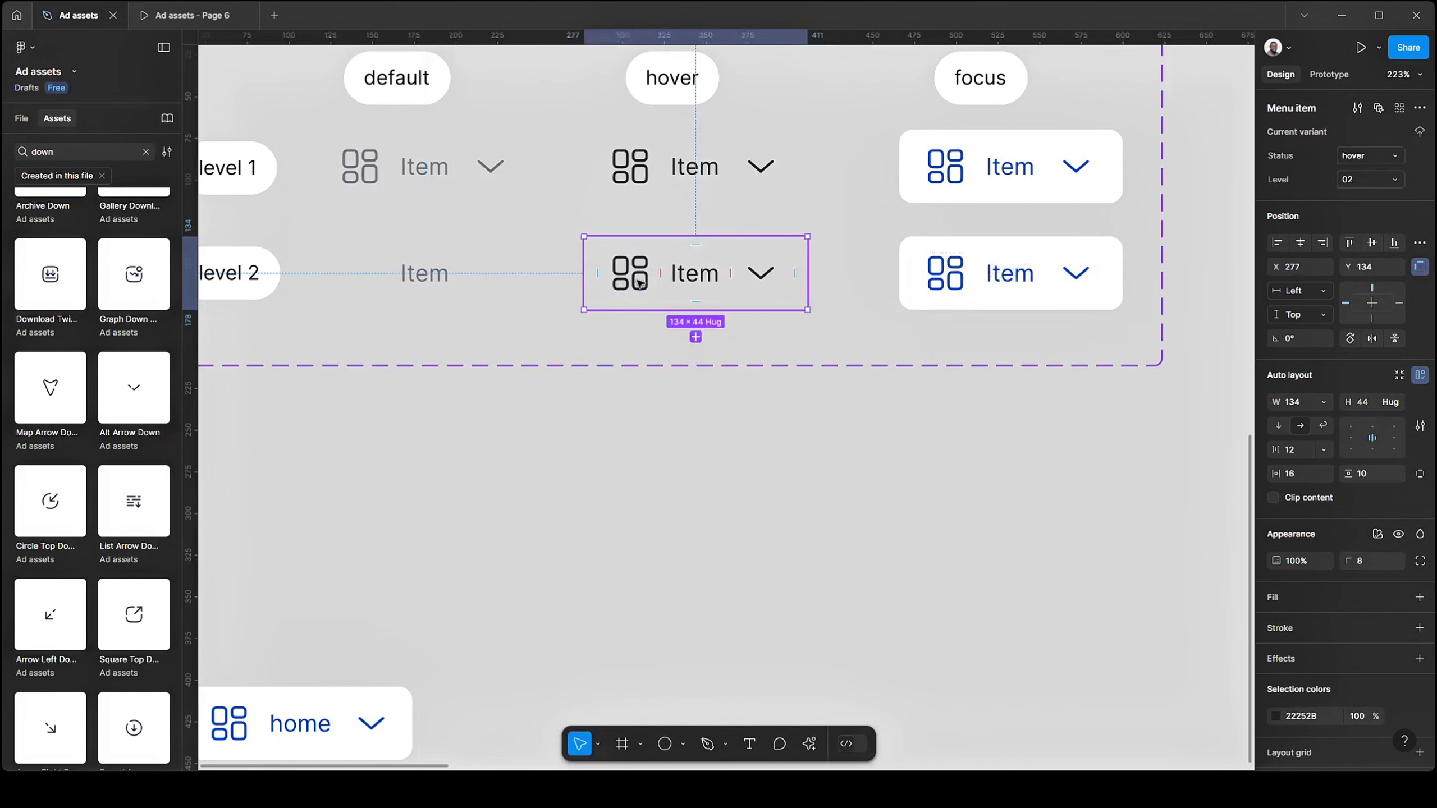
double_click(655, 283)
left_click(754, 276, "shift")
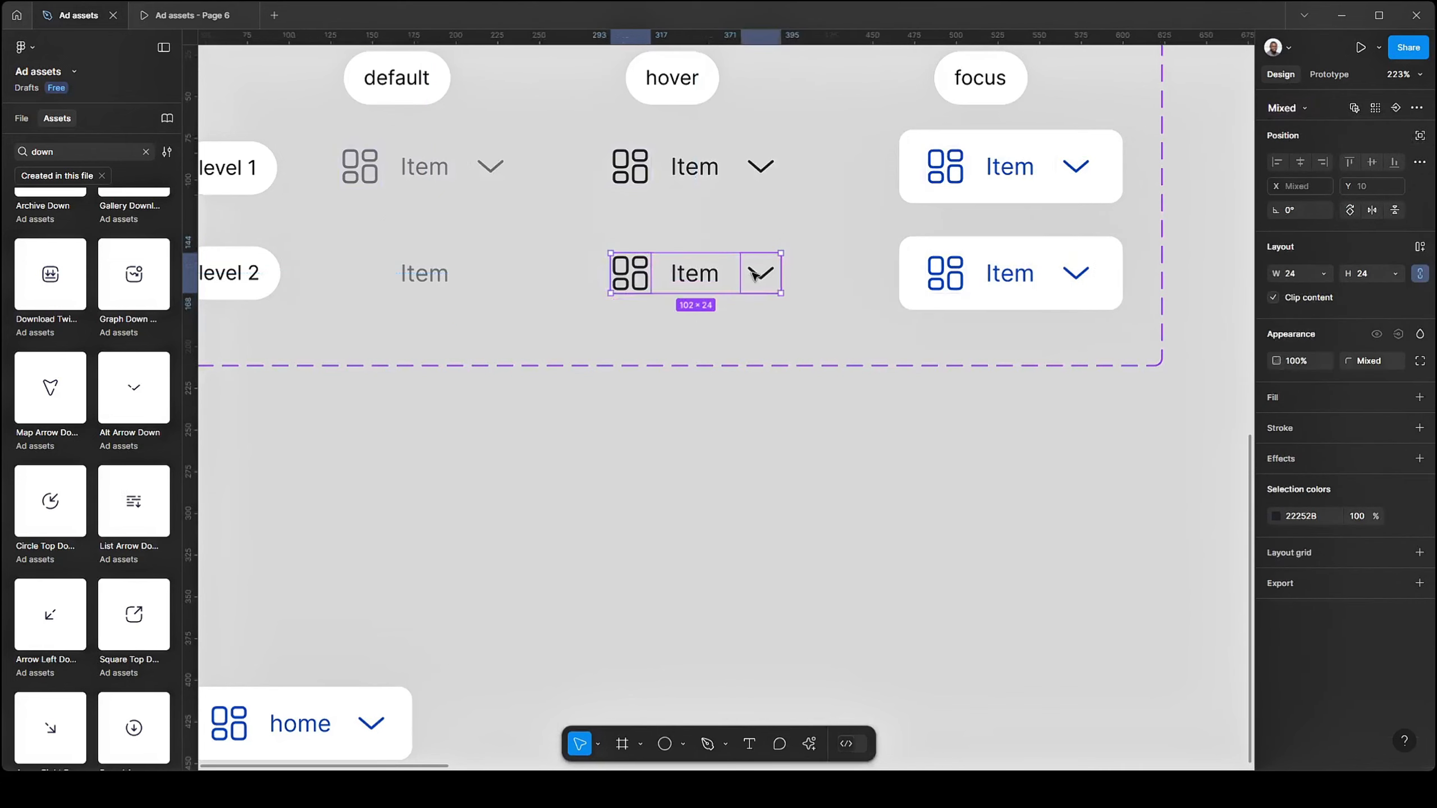
key("Delete")
- Draw a small circle on the empty canvas below the Menu item component set and size it to 10 × 10
left_click(988, 264)
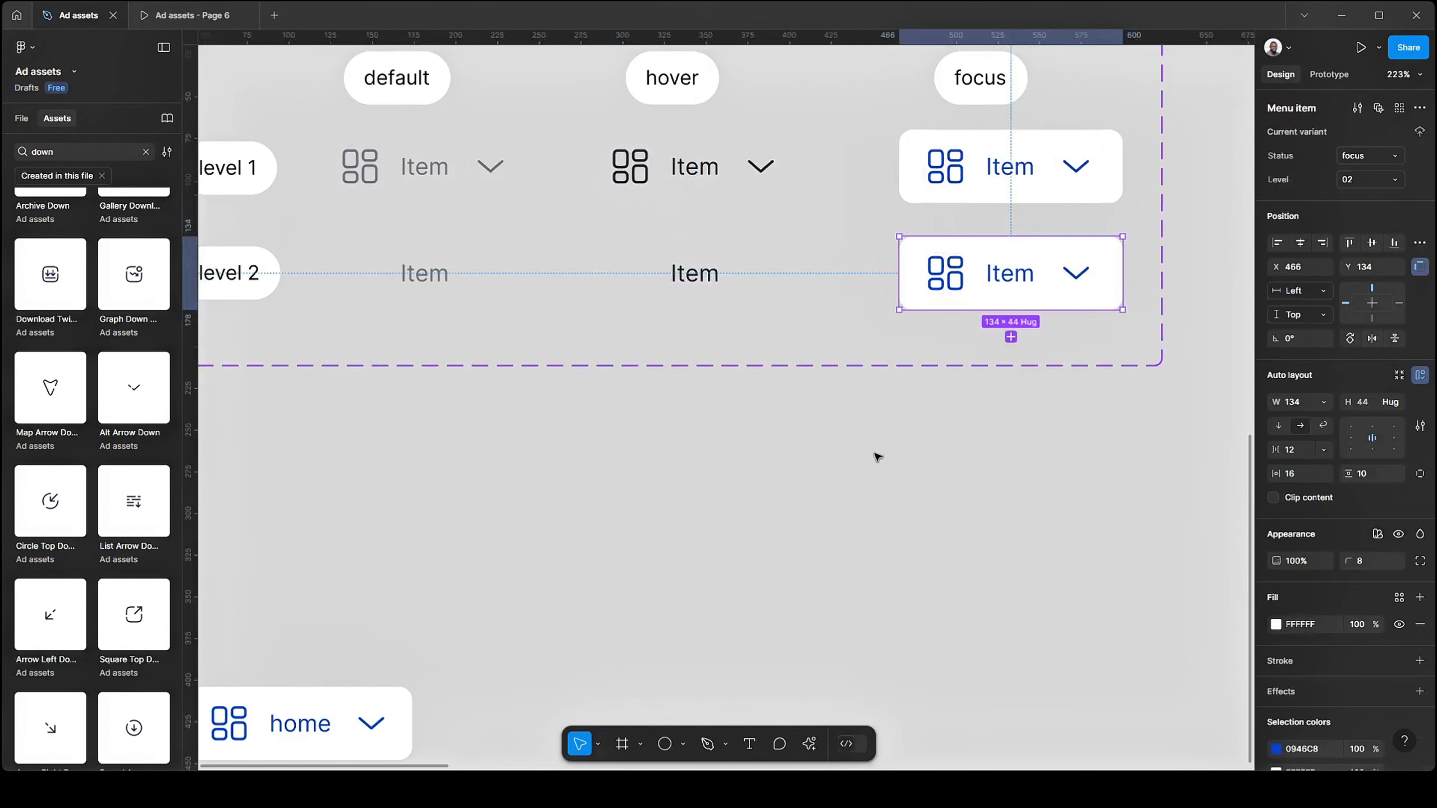
scroll(877, 457, "down", 2)
scroll(877, 456, "right", 1)
left_click(727, 427)
key("o")
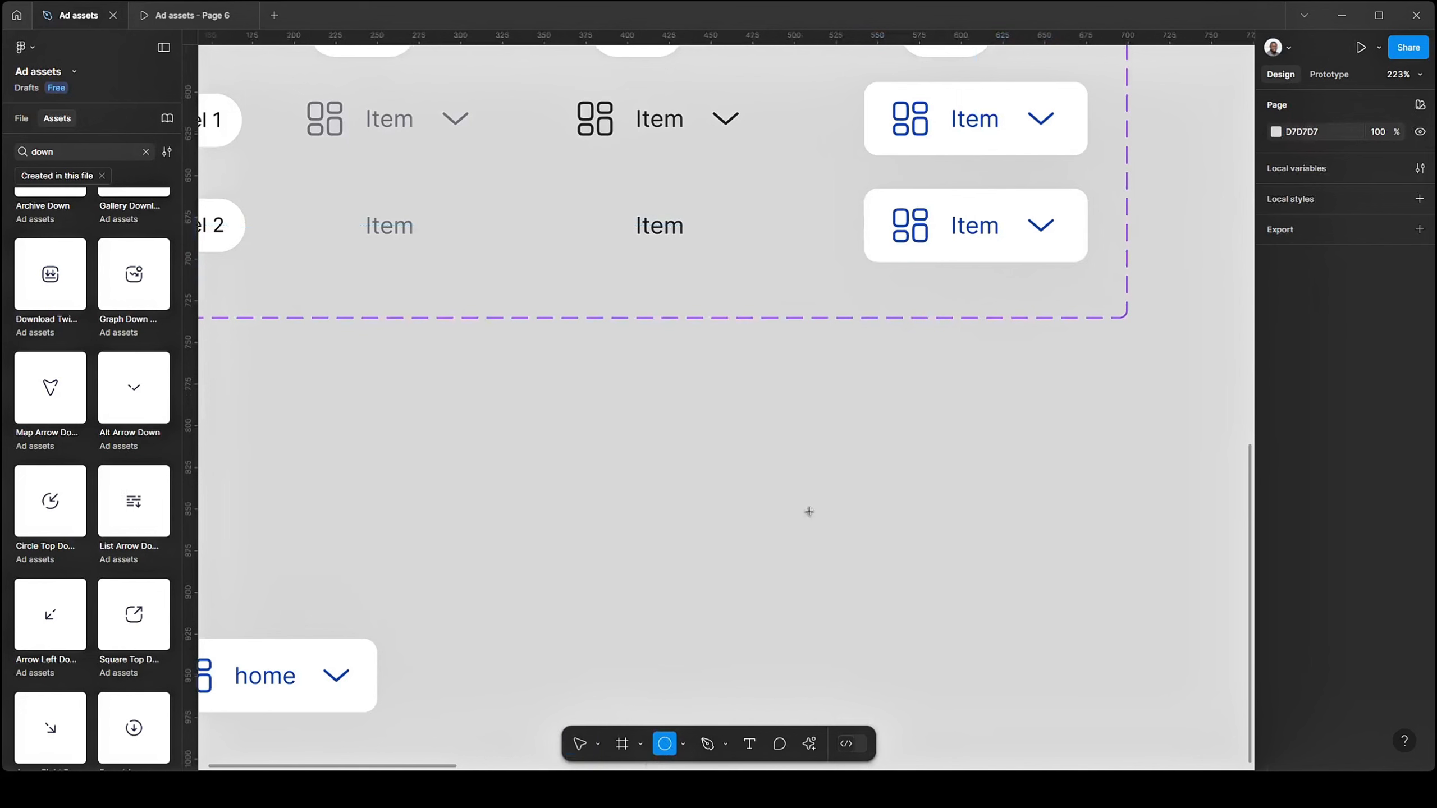
left_click_drag(816, 423, 829, 445)
scroll(829, 445, "up", 5)
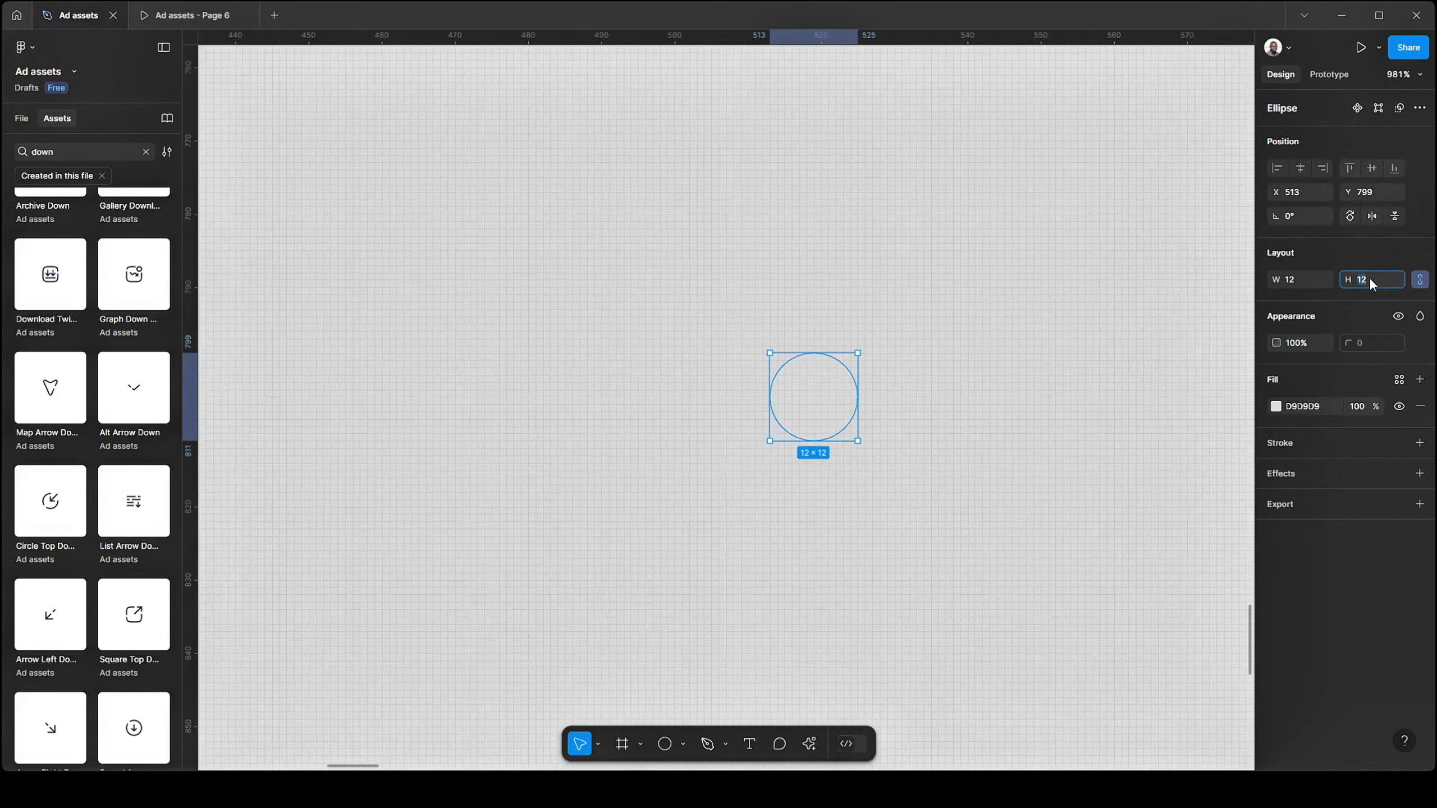
key("Return")
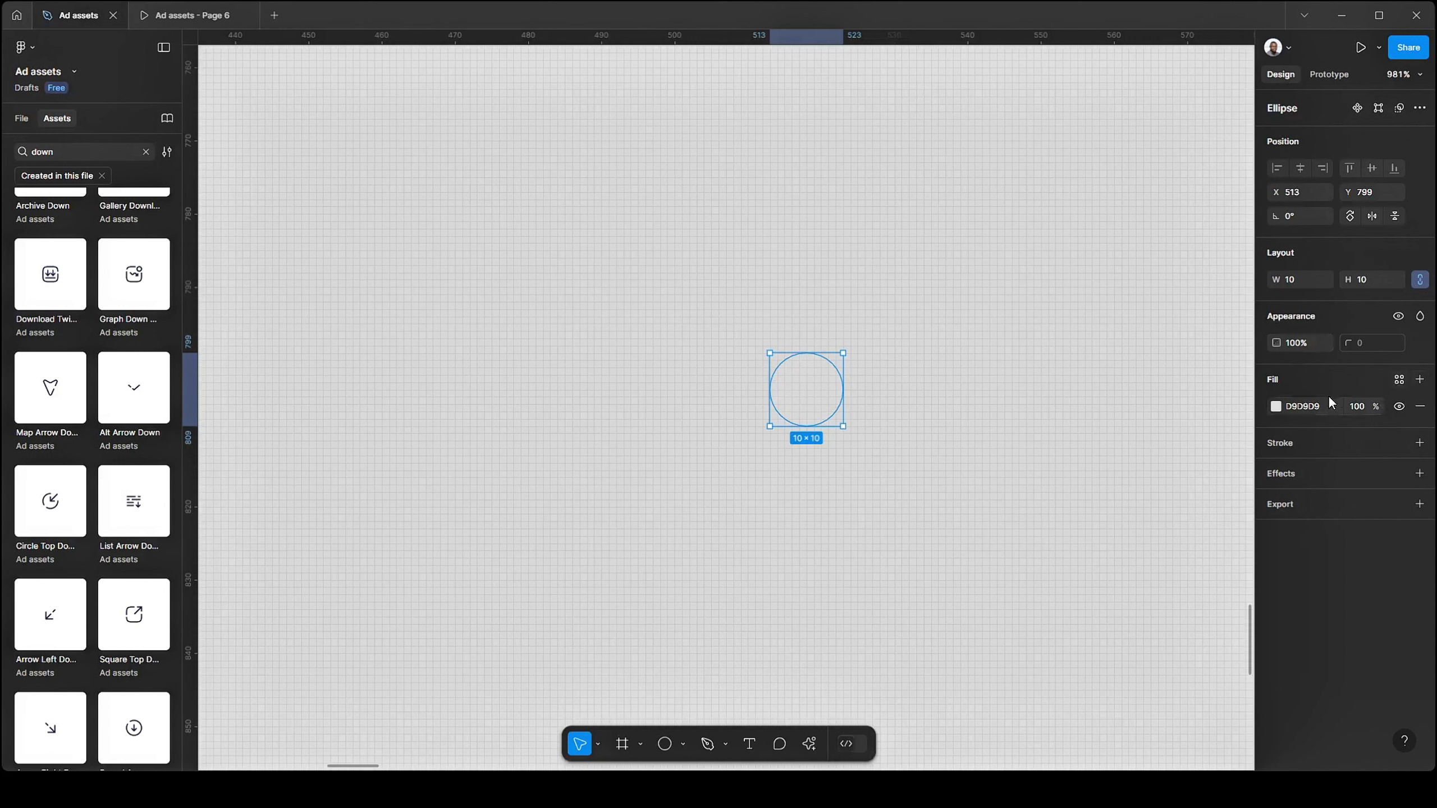
- Fill the circle with the orange color F29D00
left_click(1275, 406)
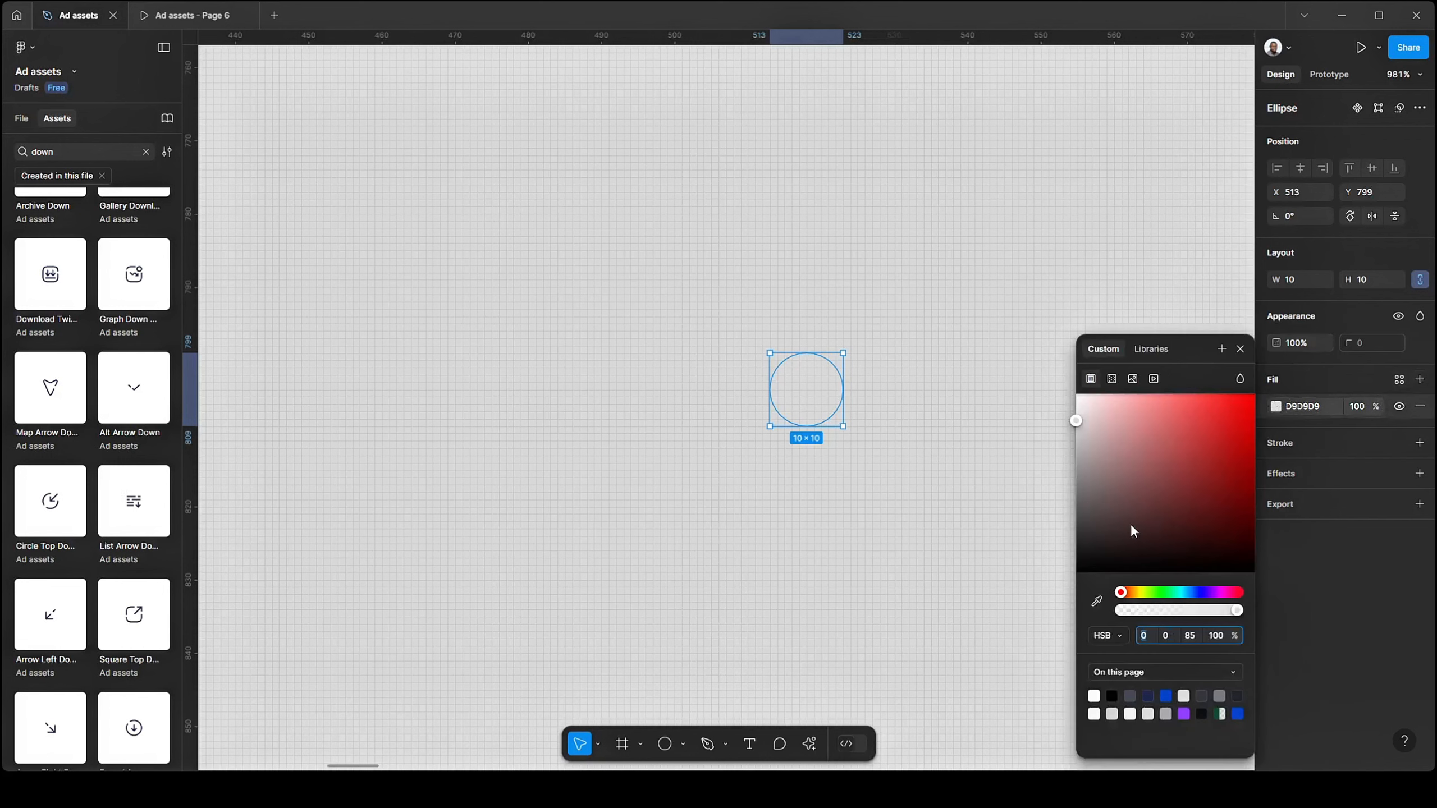
left_click(1140, 592)
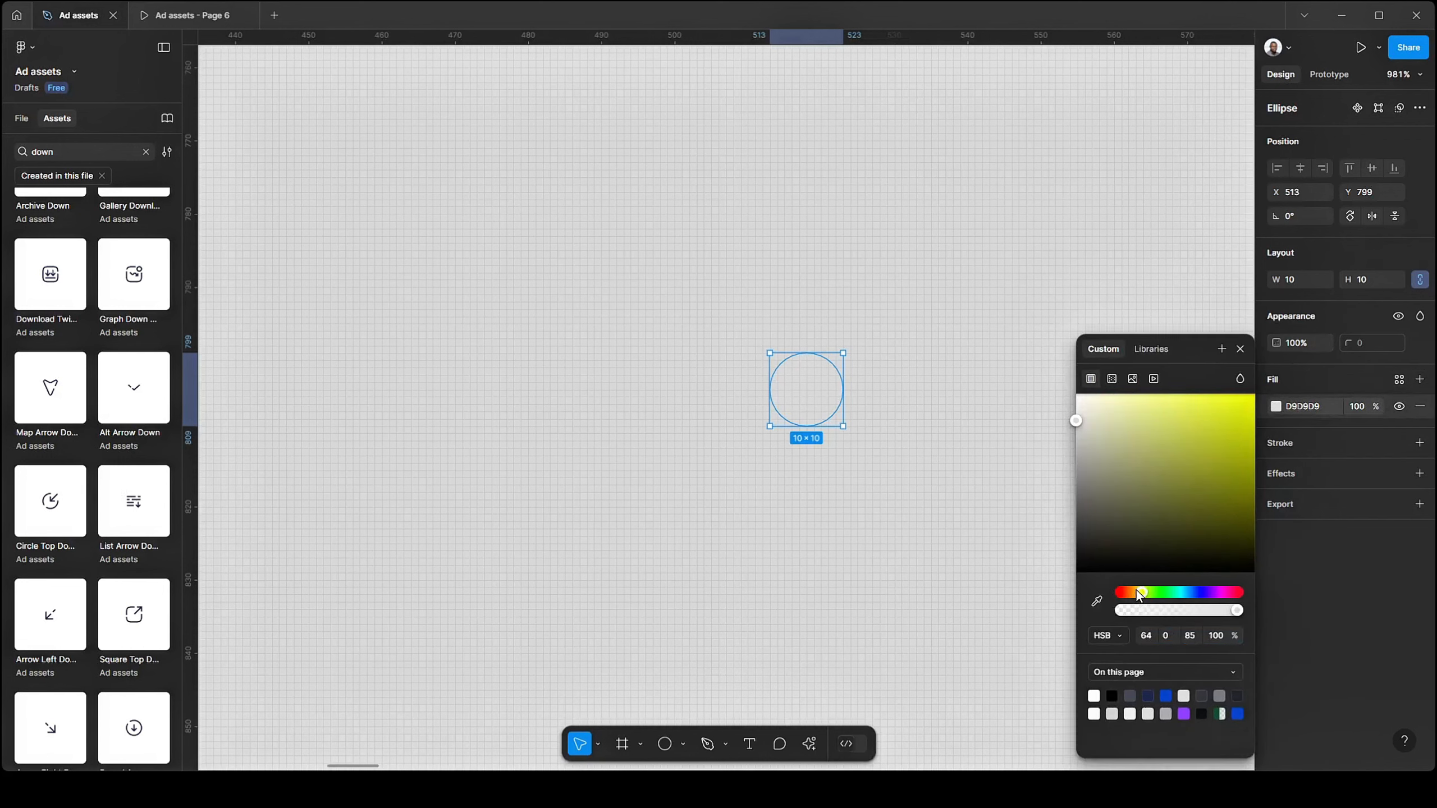
left_click(1136, 591)
left_click_drag(1168, 405, 1268, 410)
left_click(1134, 589)
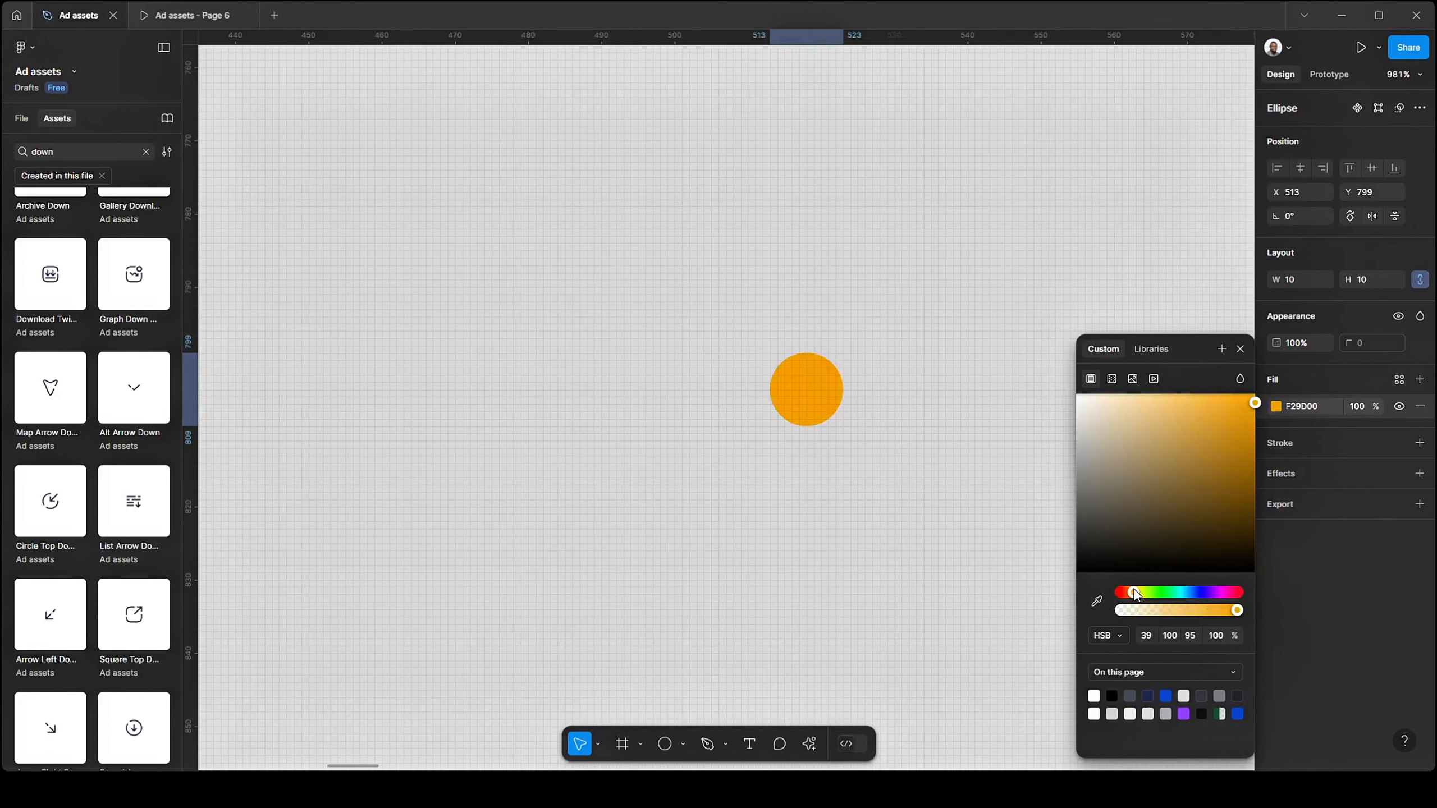
left_click(826, 462)
- Replace the leading icon of the level 2 focus variant with the orange circle and delete the variant's down arrow
scroll(826, 462, "down", 10)
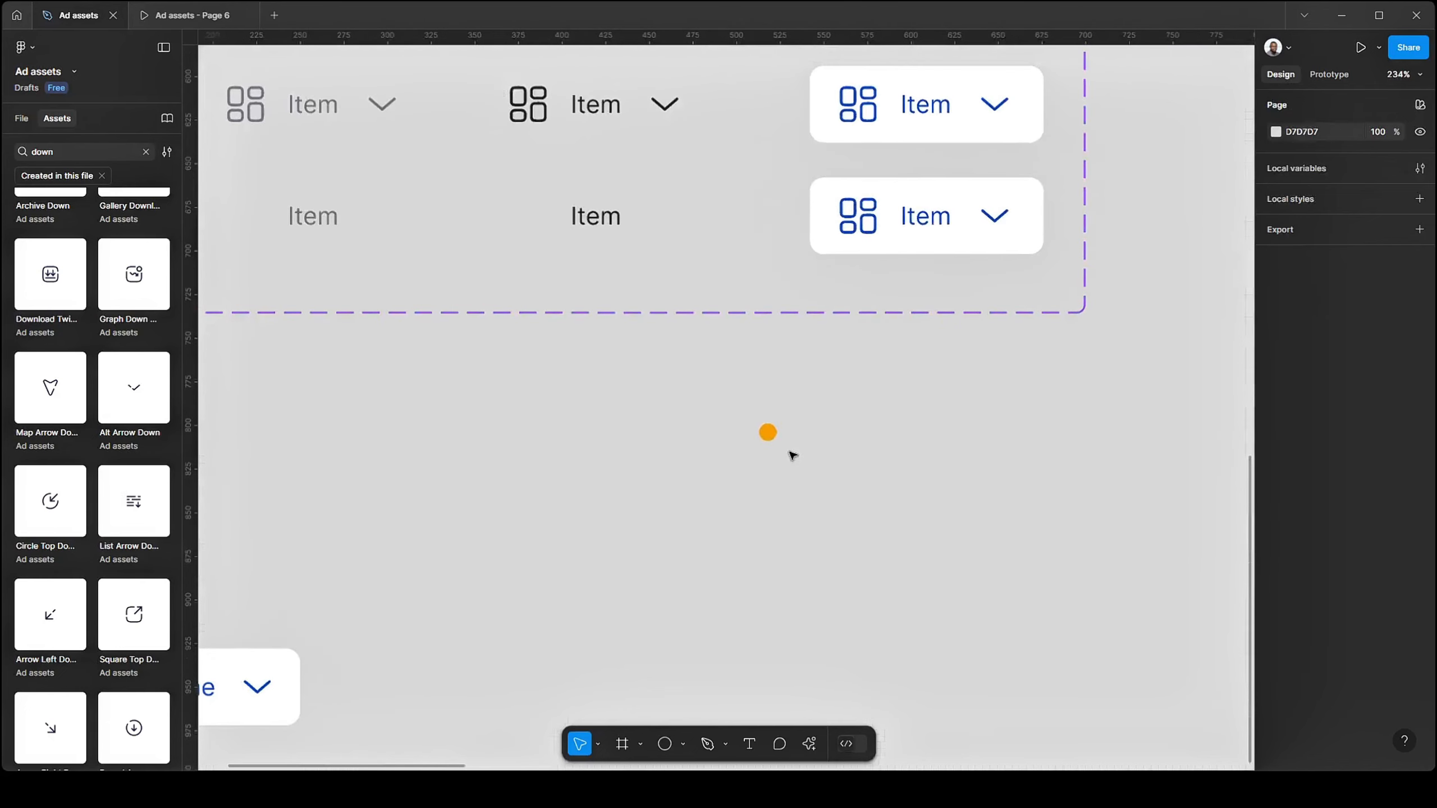
left_click(767, 434)
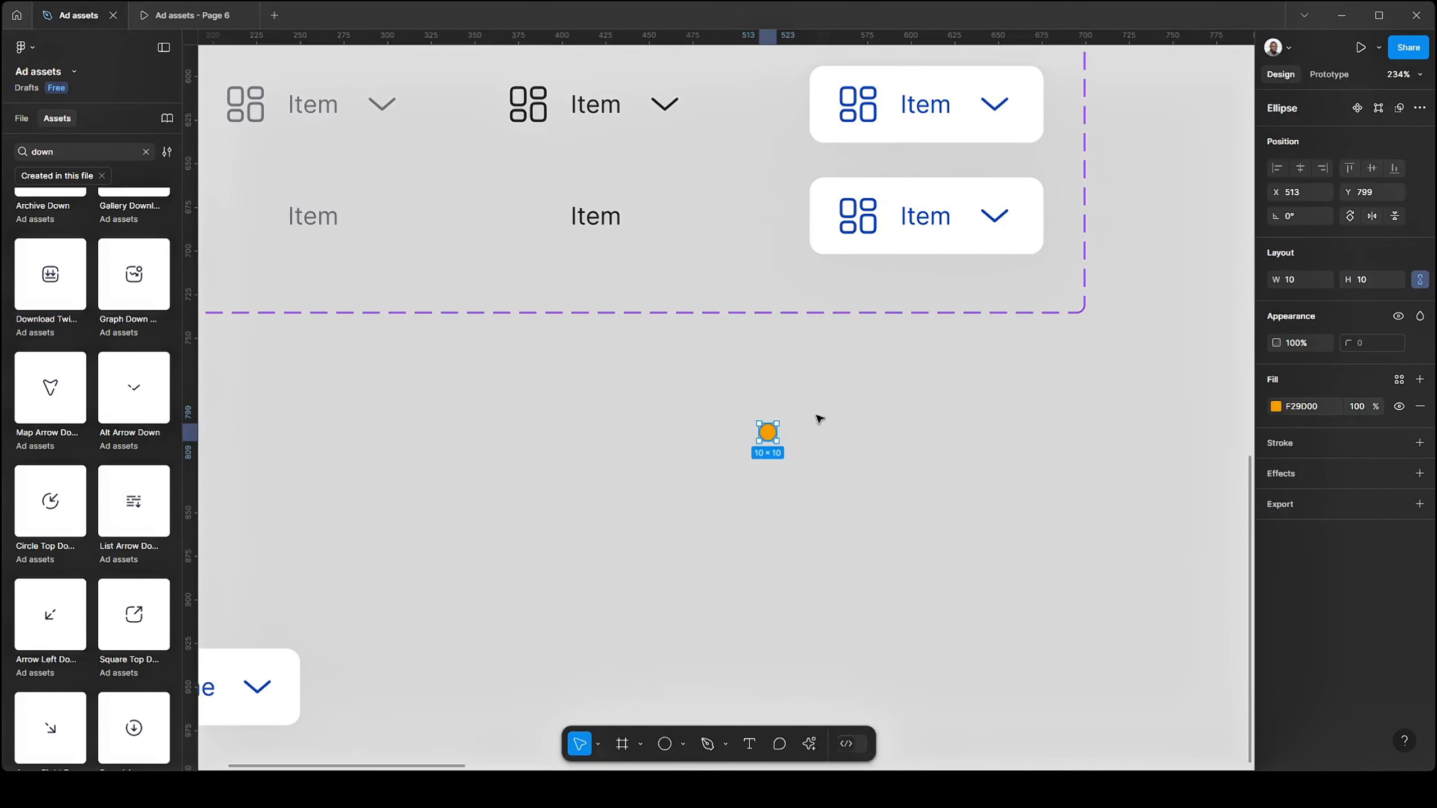
key("Delete")
scroll(821, 249, "up", 2)
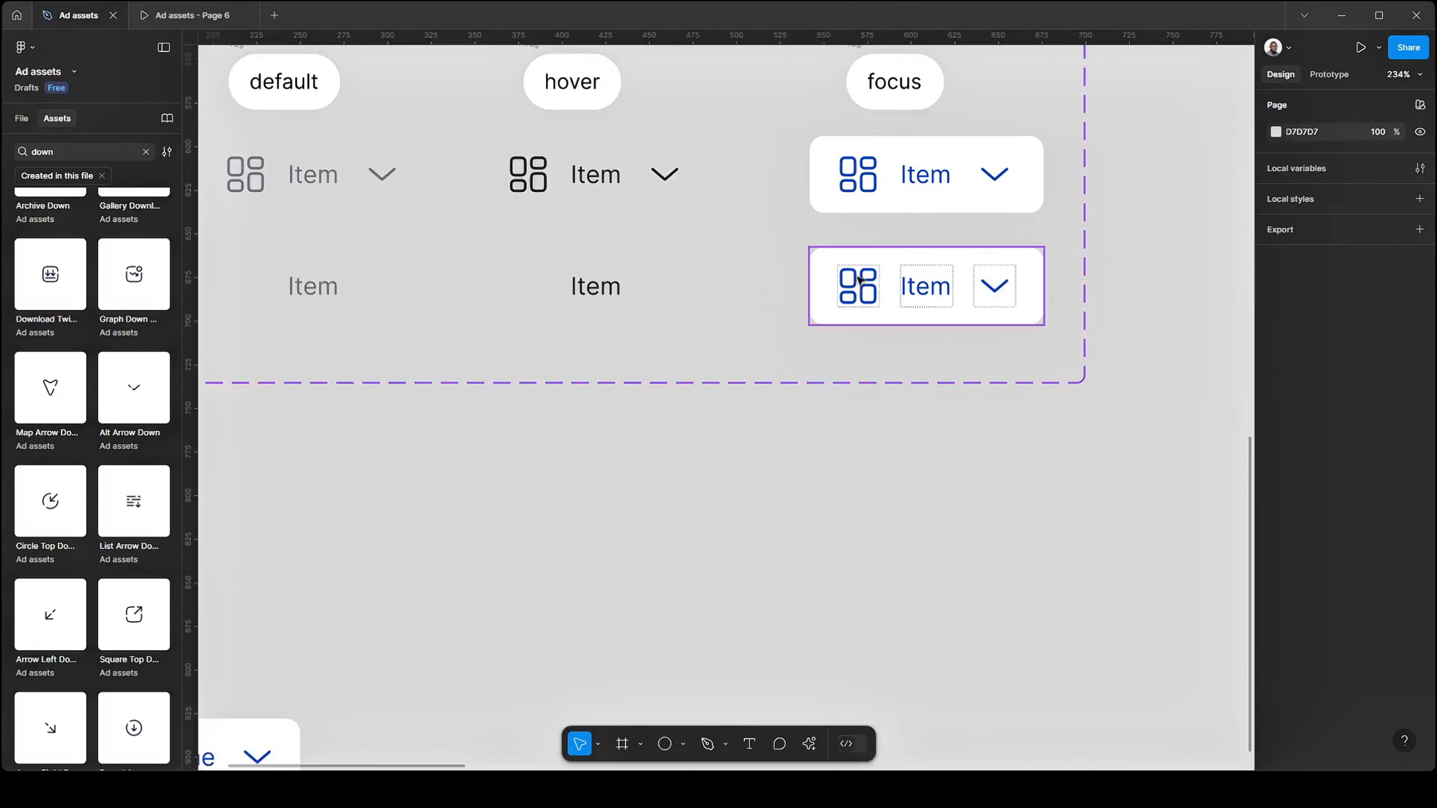
left_click(859, 281)
double_click(858, 281)
key("ctrl+shift+r")
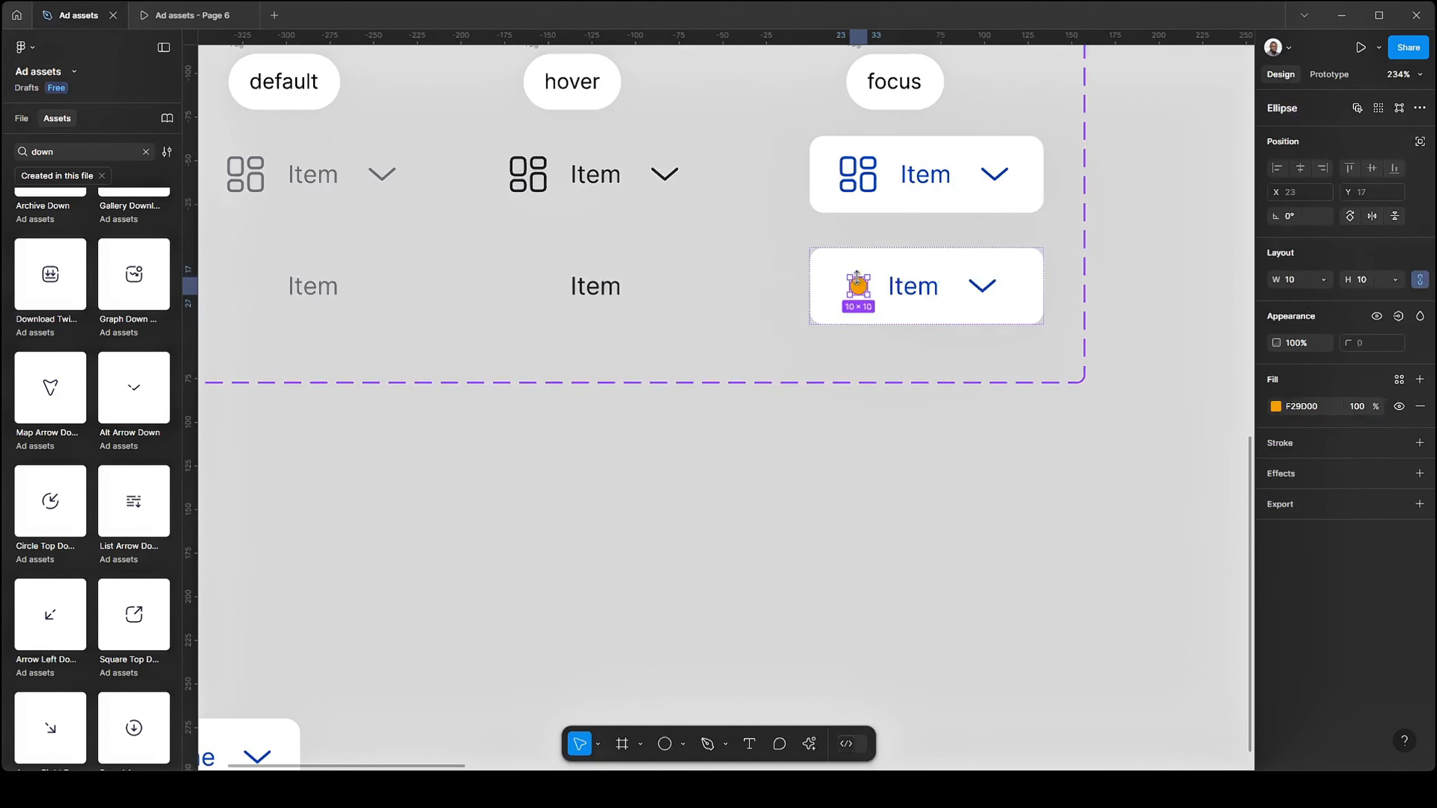
left_click(985, 278)
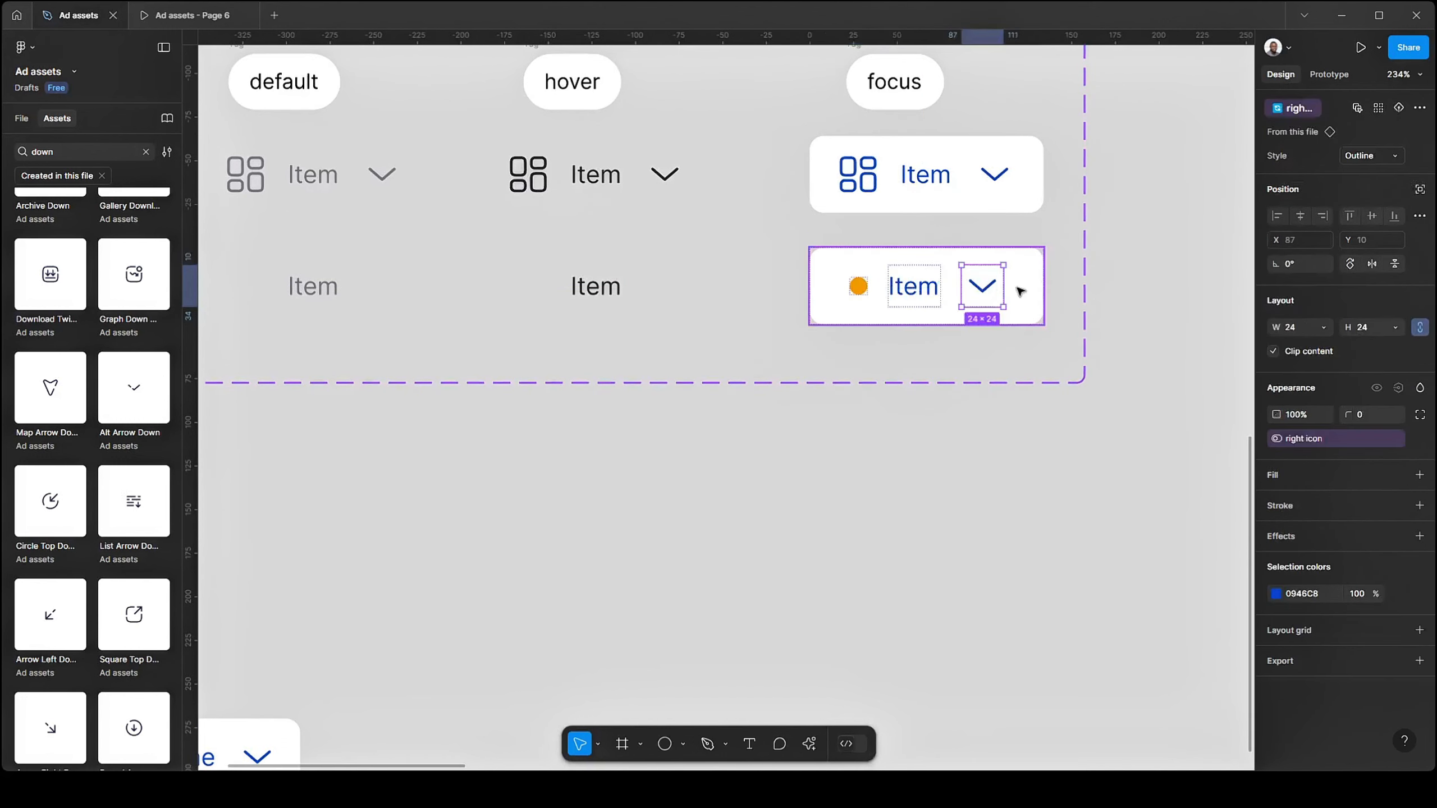
key("Delete")
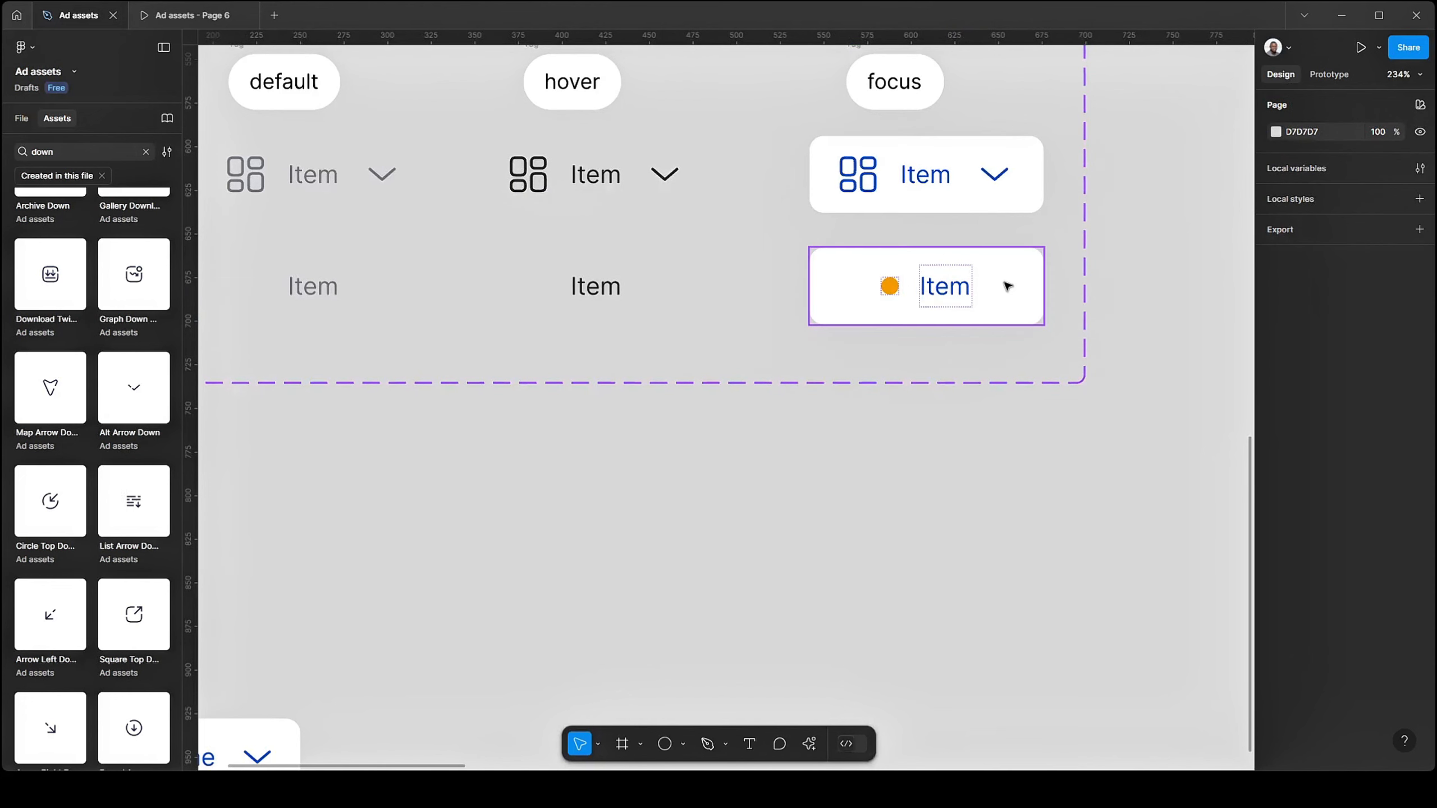
- Select the level 2 focus variant that holds the orange circle and its label
scroll(1056, 337, "down", 1)
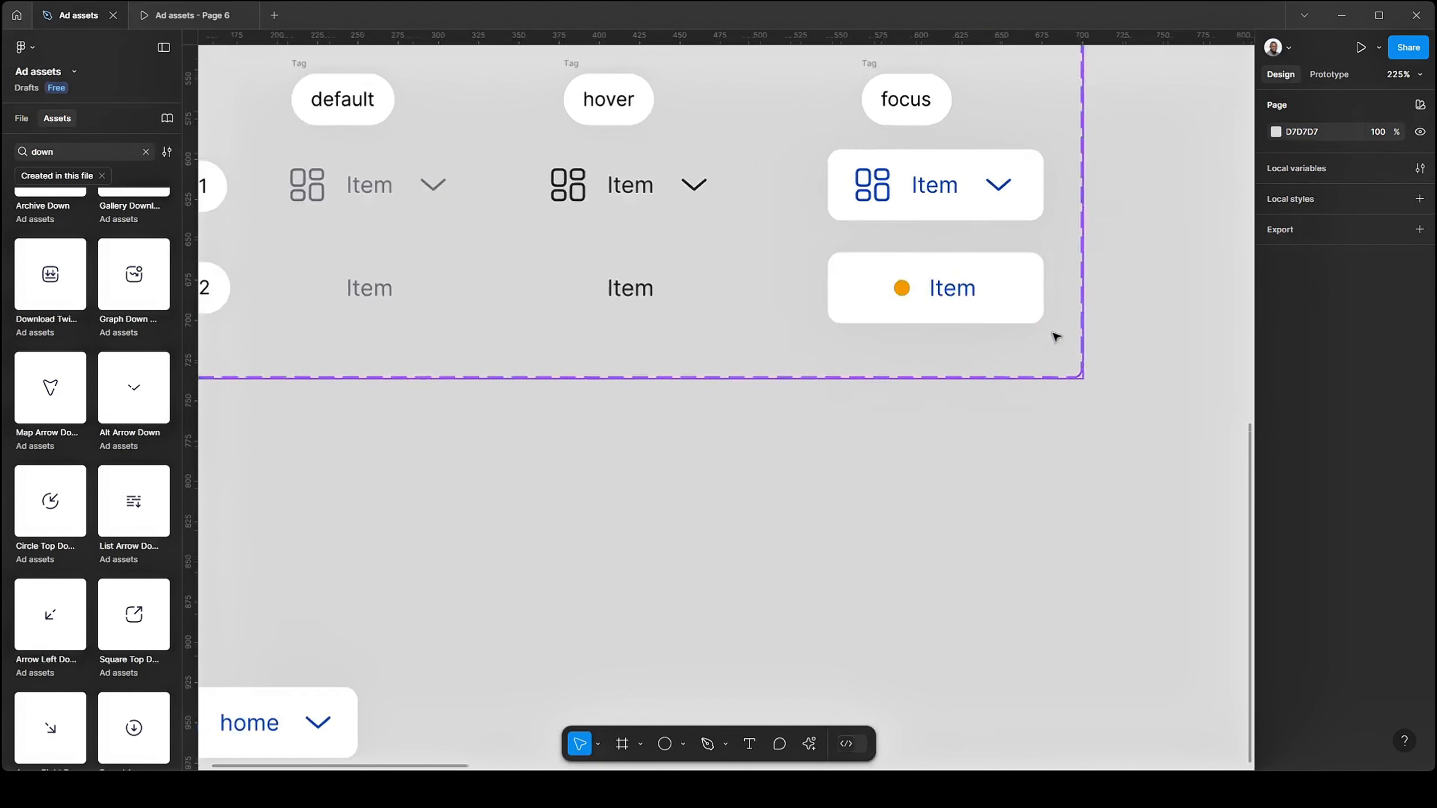
double_click(897, 289)
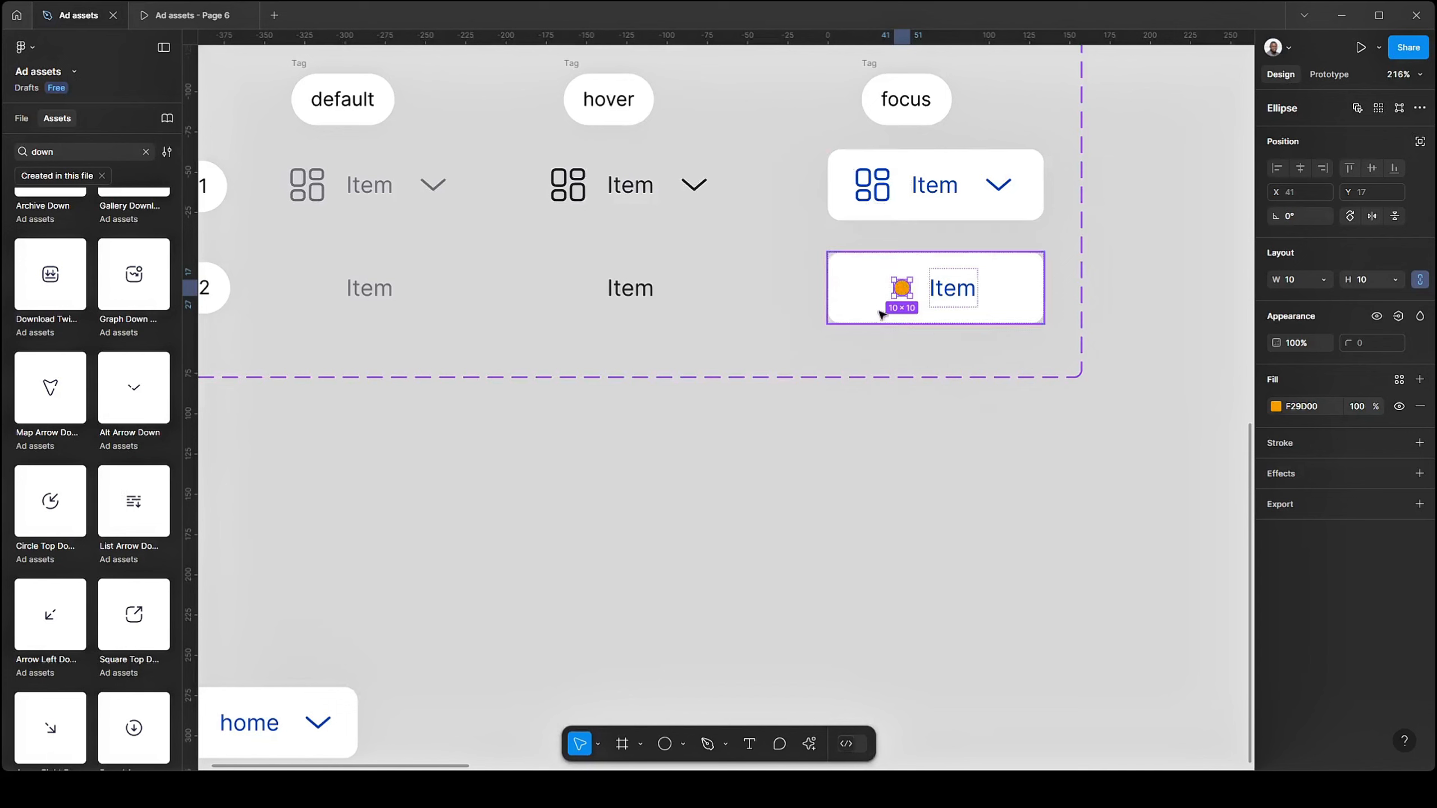
left_click(1020, 283)
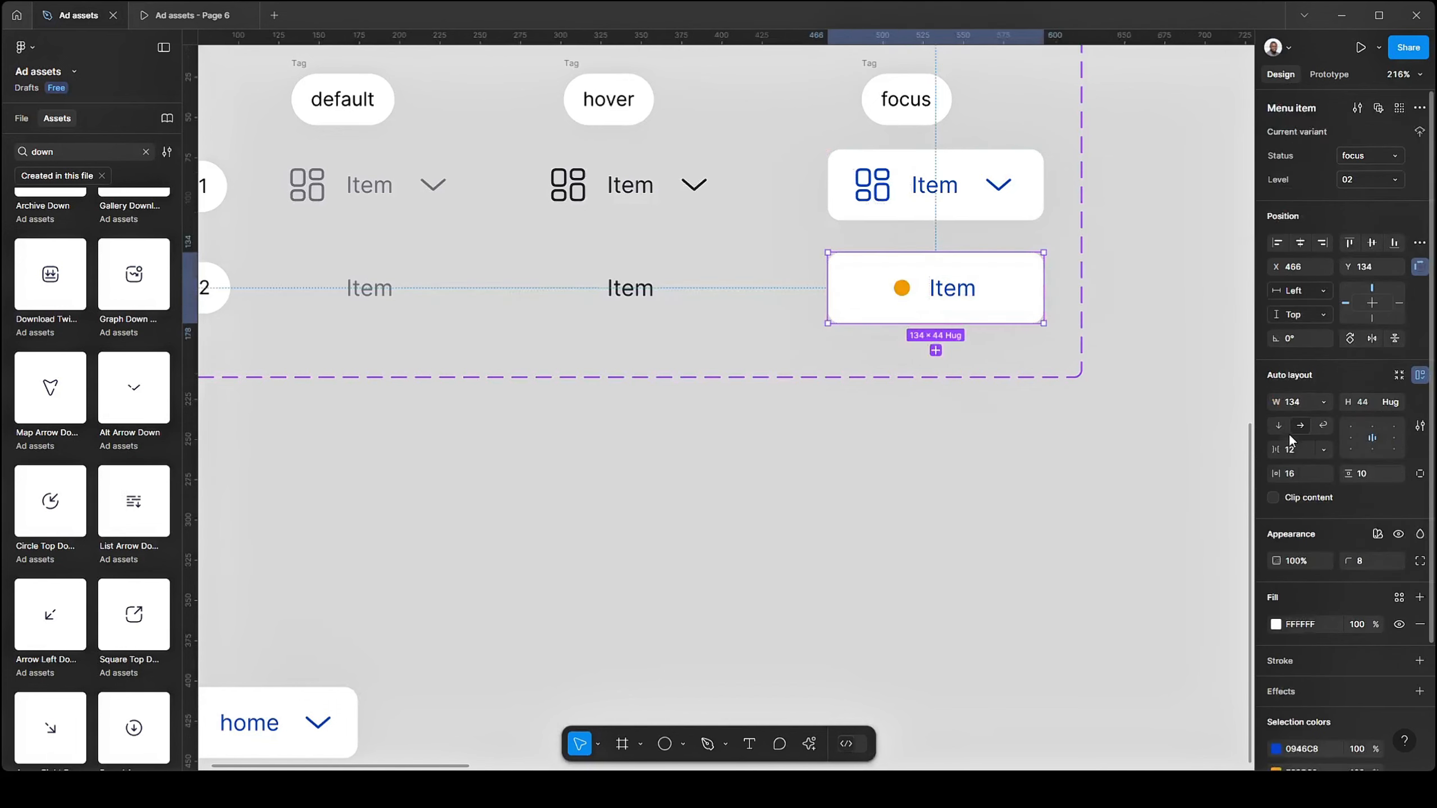
- Try automatic spacing between the orange dot and the label in the level 2 focus variant
left_click(1290, 450)
type("a")
left_click(884, 458)
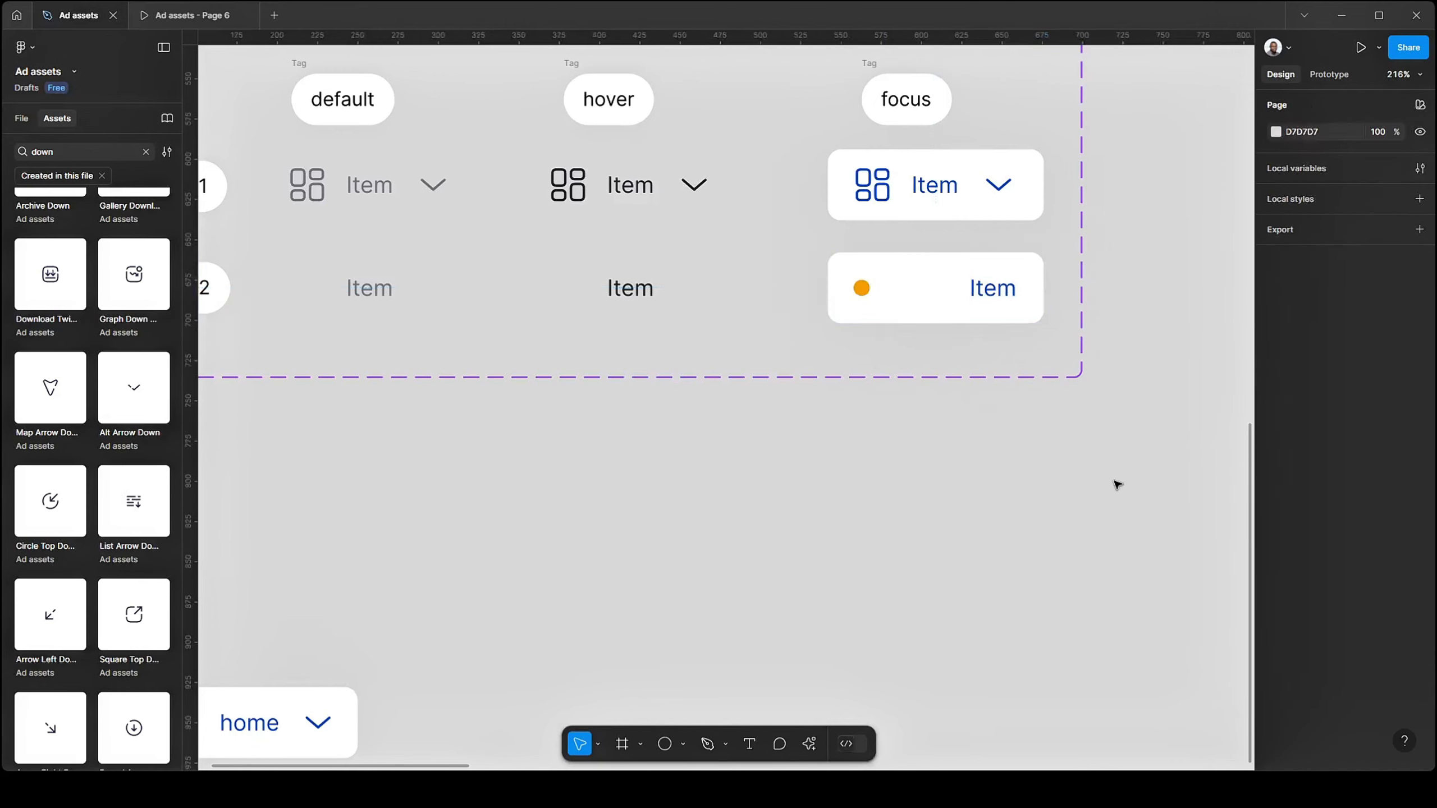
scroll(773, 395, "down", 3)
scroll(994, 331, "up", 3)
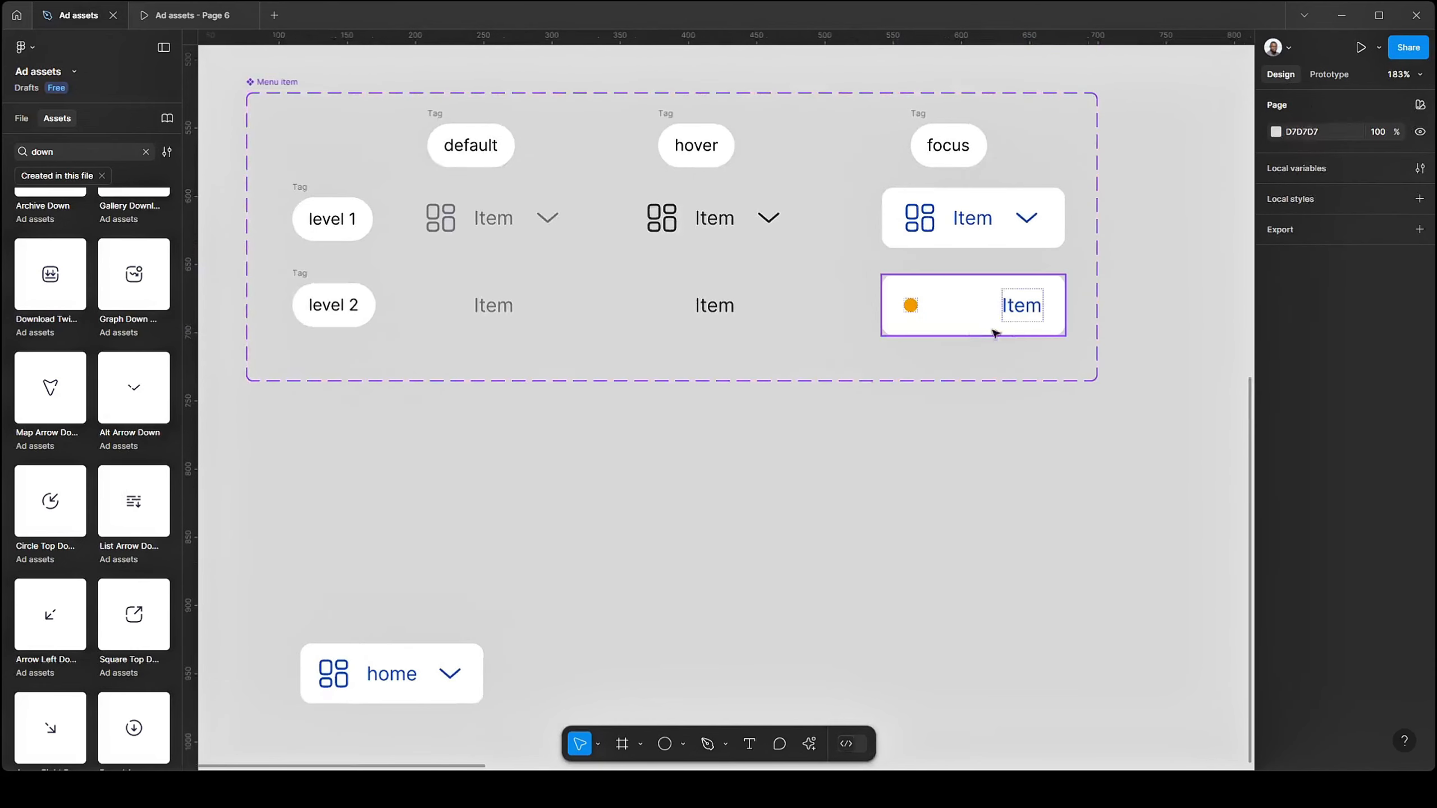
left_click(957, 315)
key("ctrl+z")
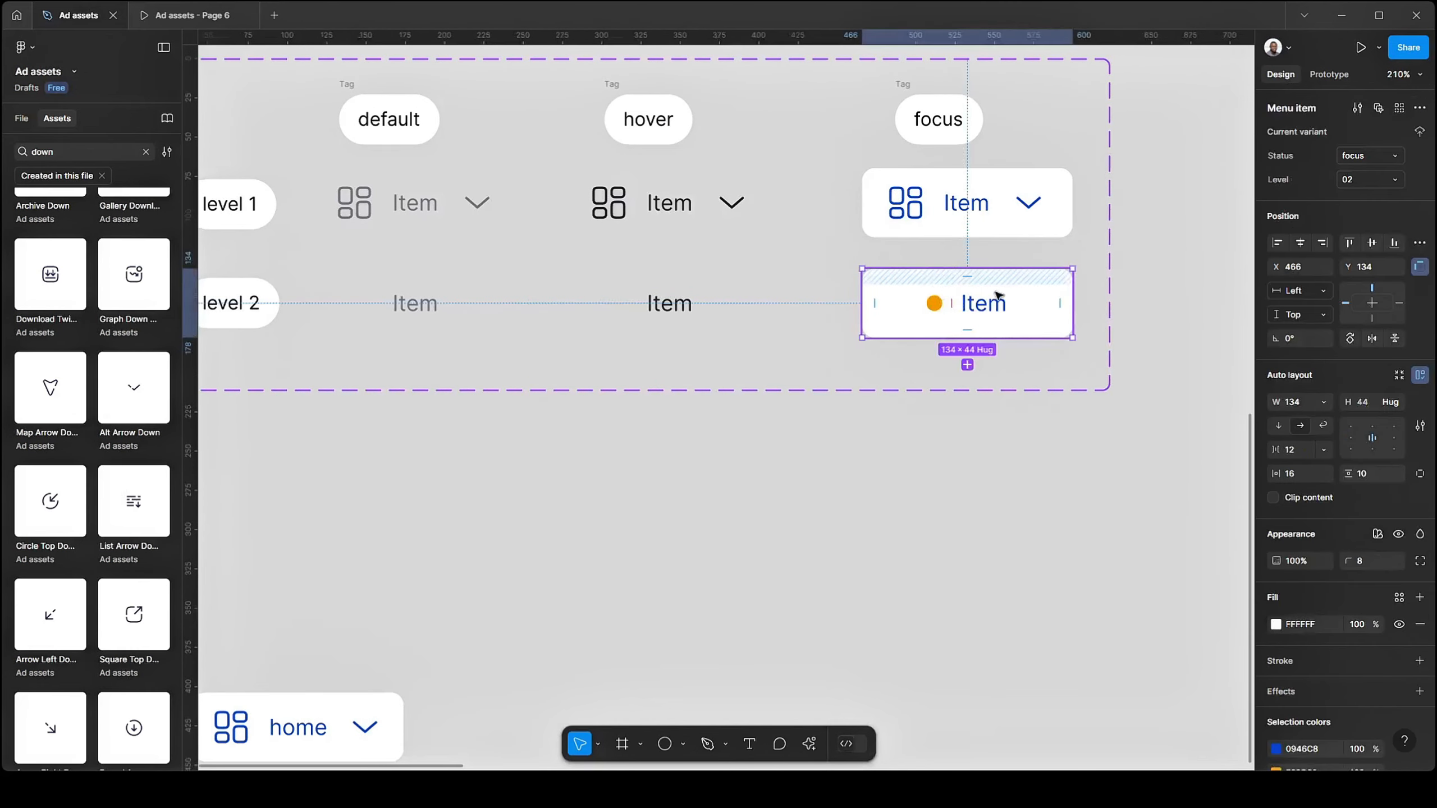
- Align the contents of the level 2 focus variant to the left and set the gap between dot and label to 24
left_click(1352, 439)
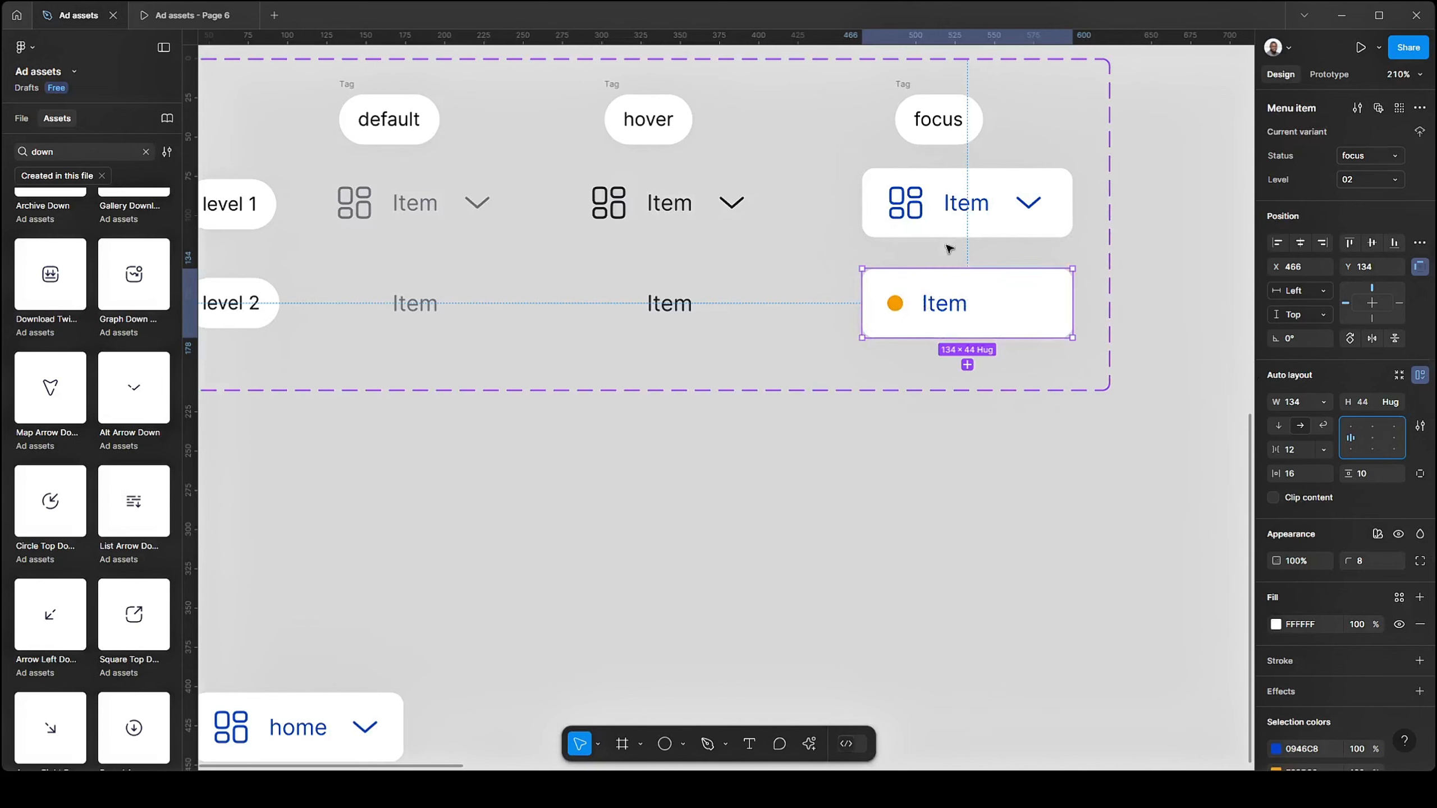
left_click(1296, 450)
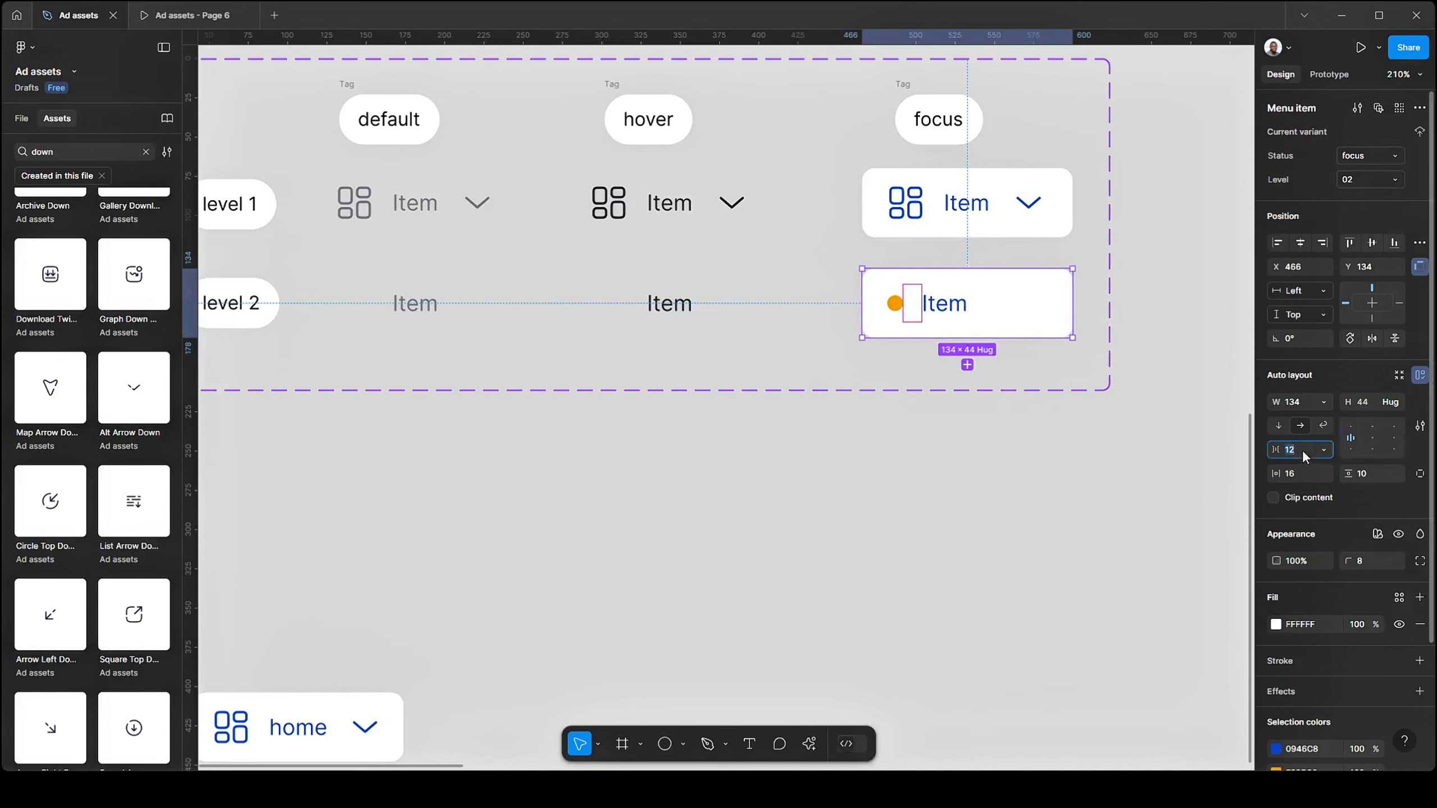
type("16")
key("Return")
type("20")
key("Return")
type("24")
key("Return")
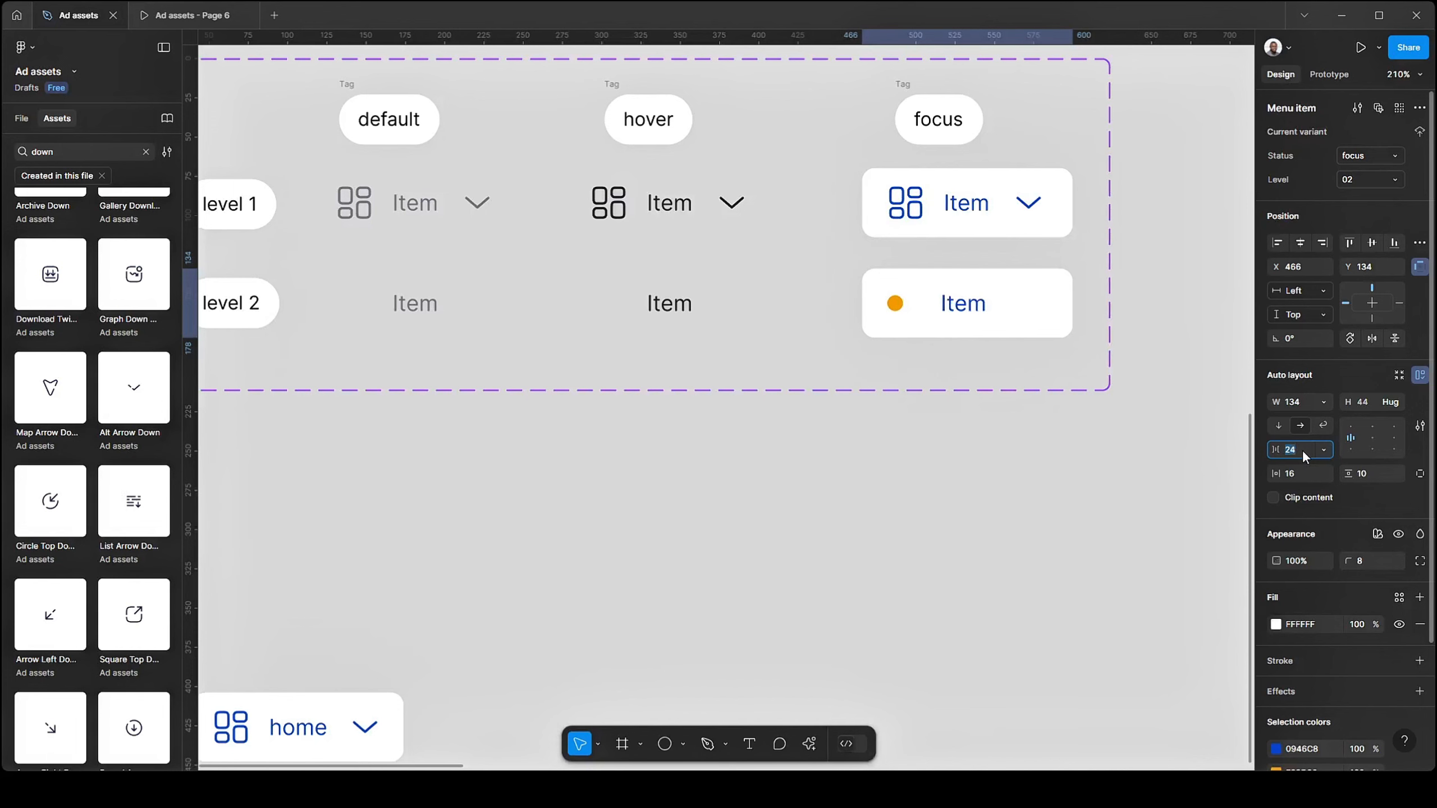
- Set the auto layout gap of the level 2 default and hover variants to 24
scroll(1115, 453, "down", 3)
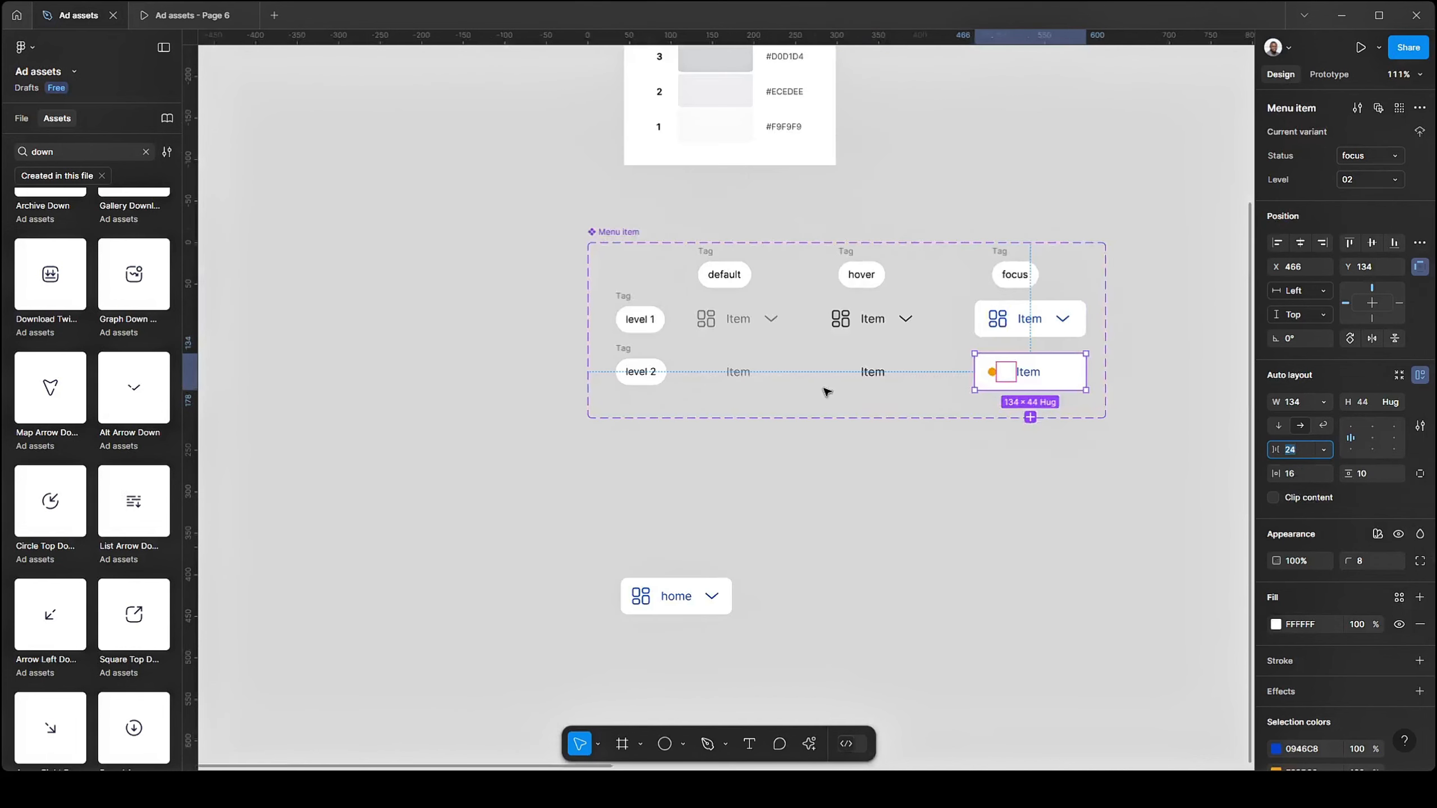
scroll(828, 392, "up", 2)
left_click(874, 365)
left_click(710, 371, "shift")
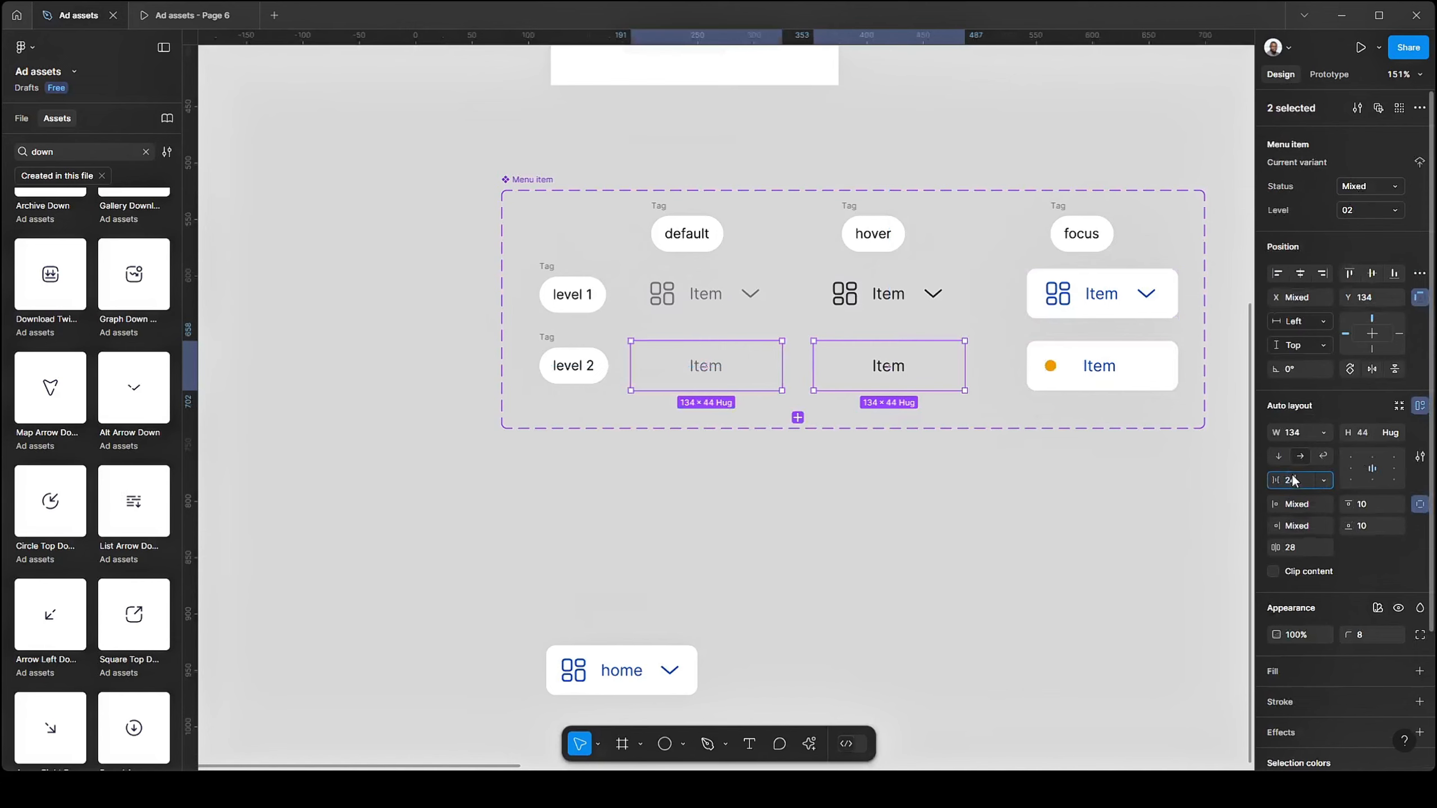
left_click(742, 459)
scroll(892, 402, "down", 2)
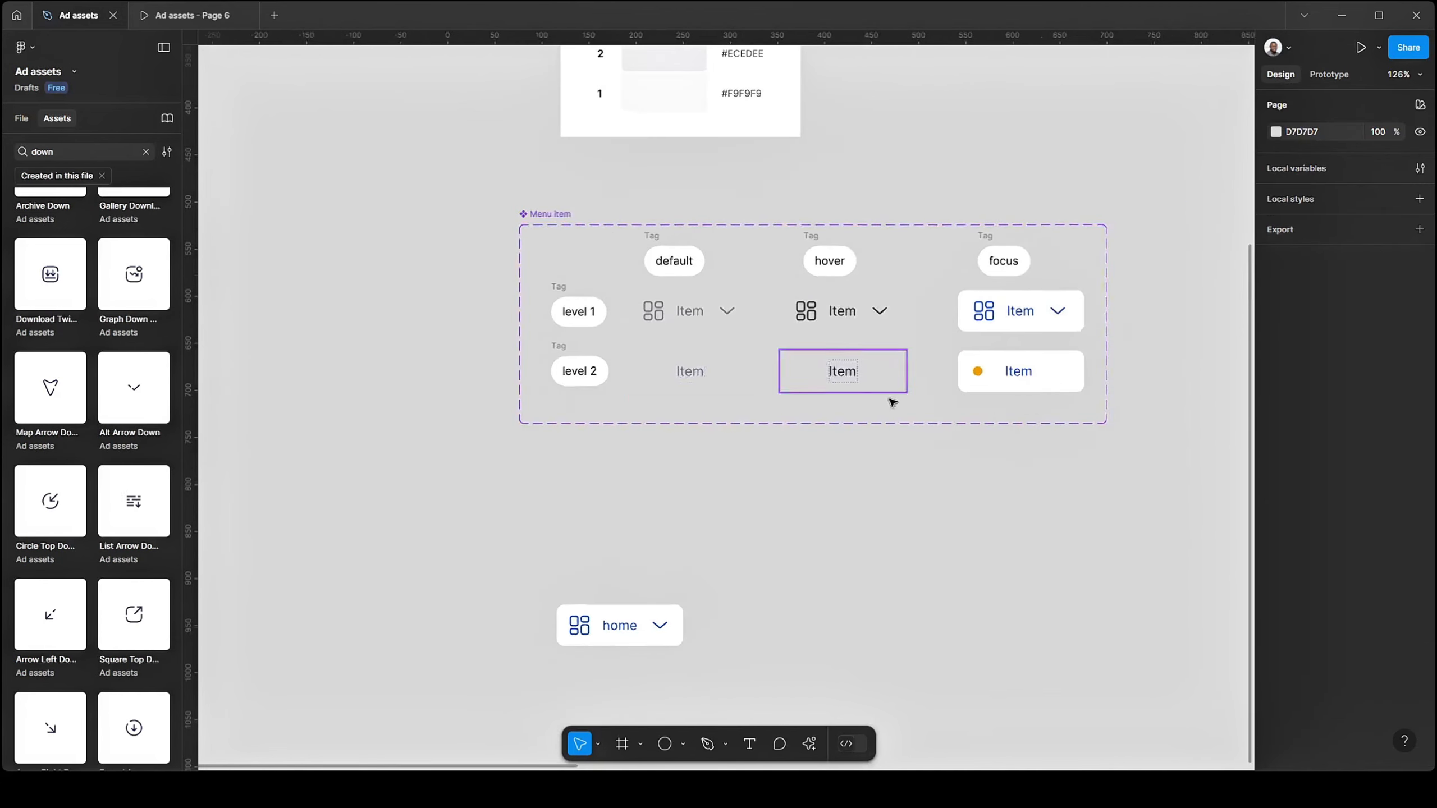
scroll(900, 390, "up", 1)
scroll(658, 402, "right", 2)
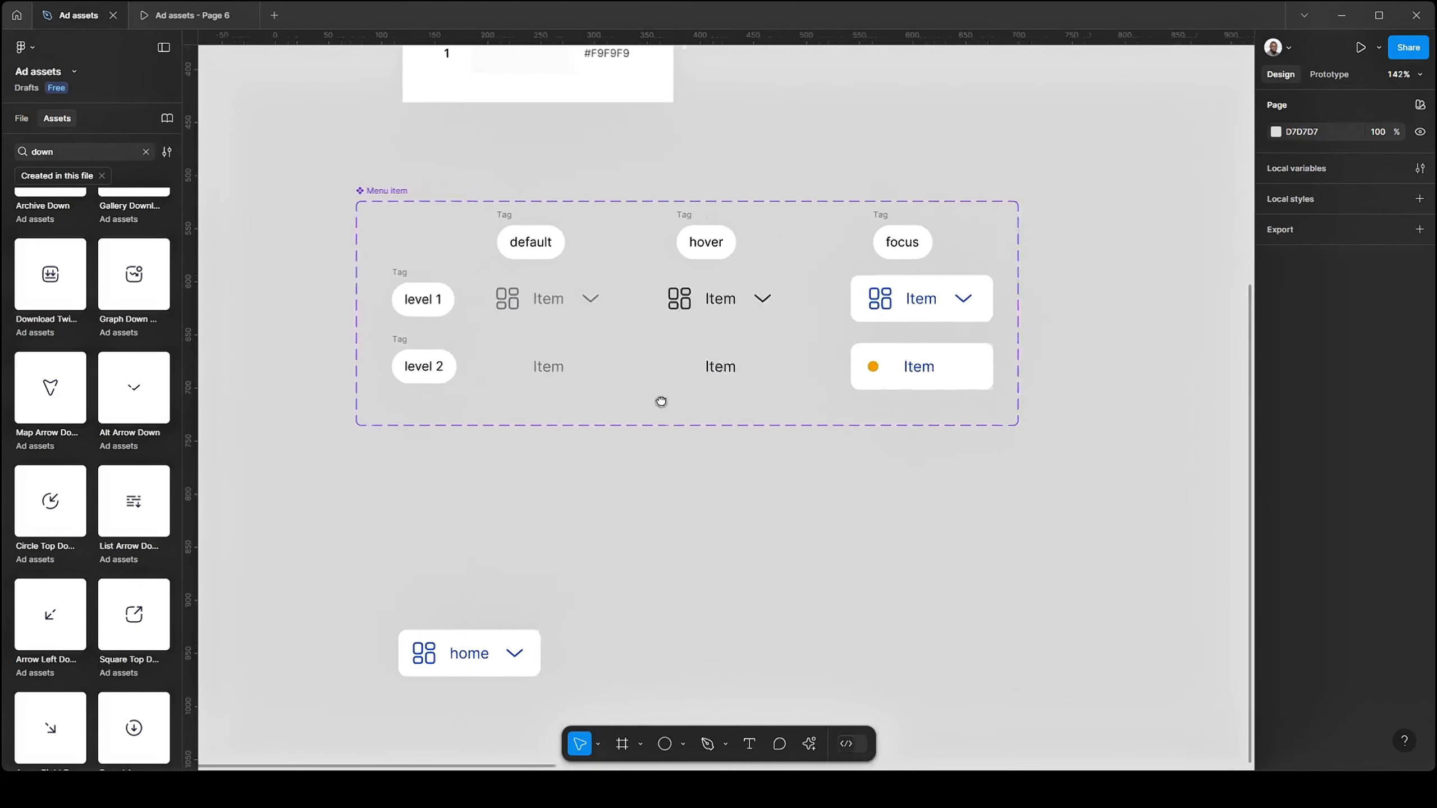
- Review the level 2 default variant's layout settings and the home instance's component properties
left_click(530, 318)
scroll(809, 399, "right", 3)
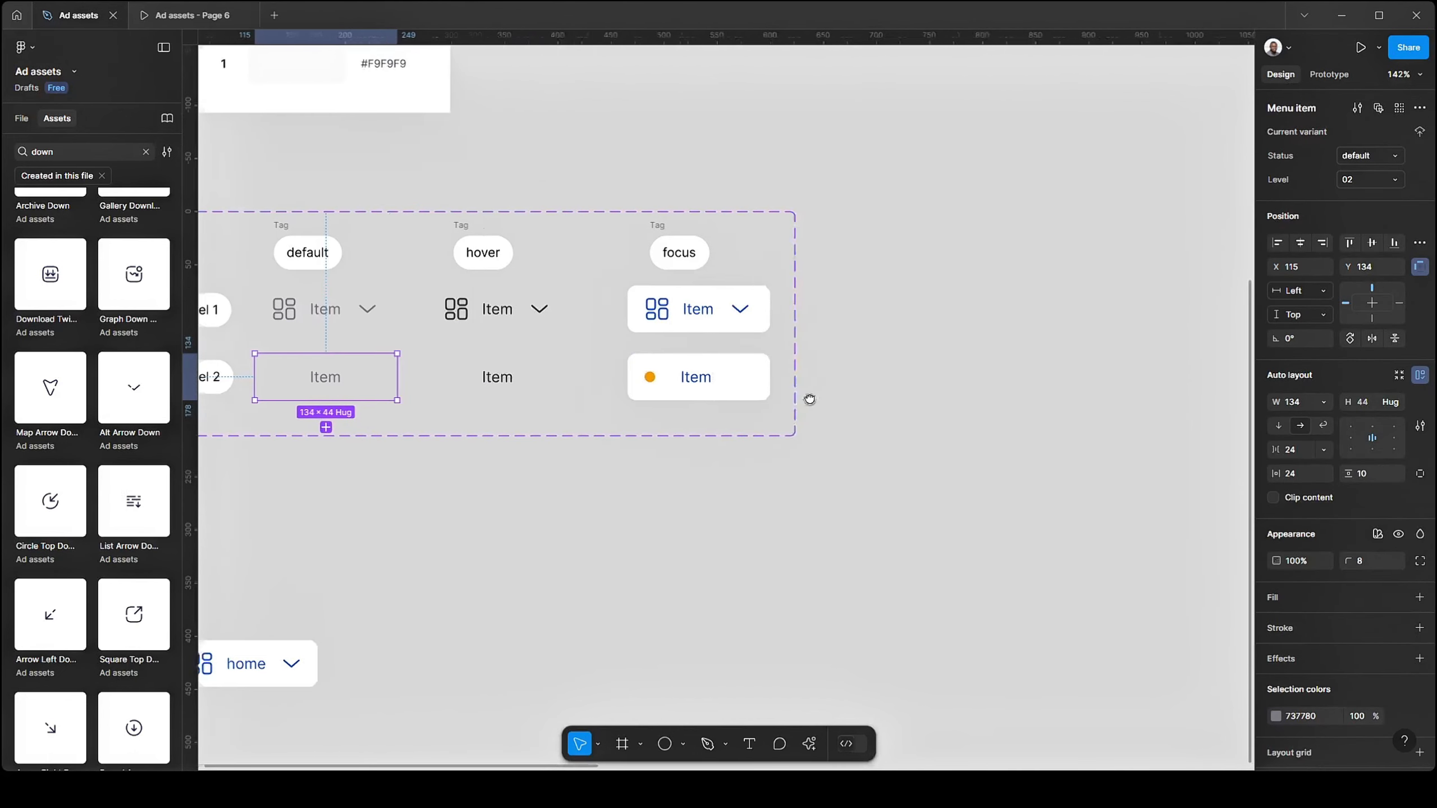
left_click_drag(810, 399, 794, 399)
scroll(433, 334, "up", 1)
left_click_drag(554, 486, 767, 376)
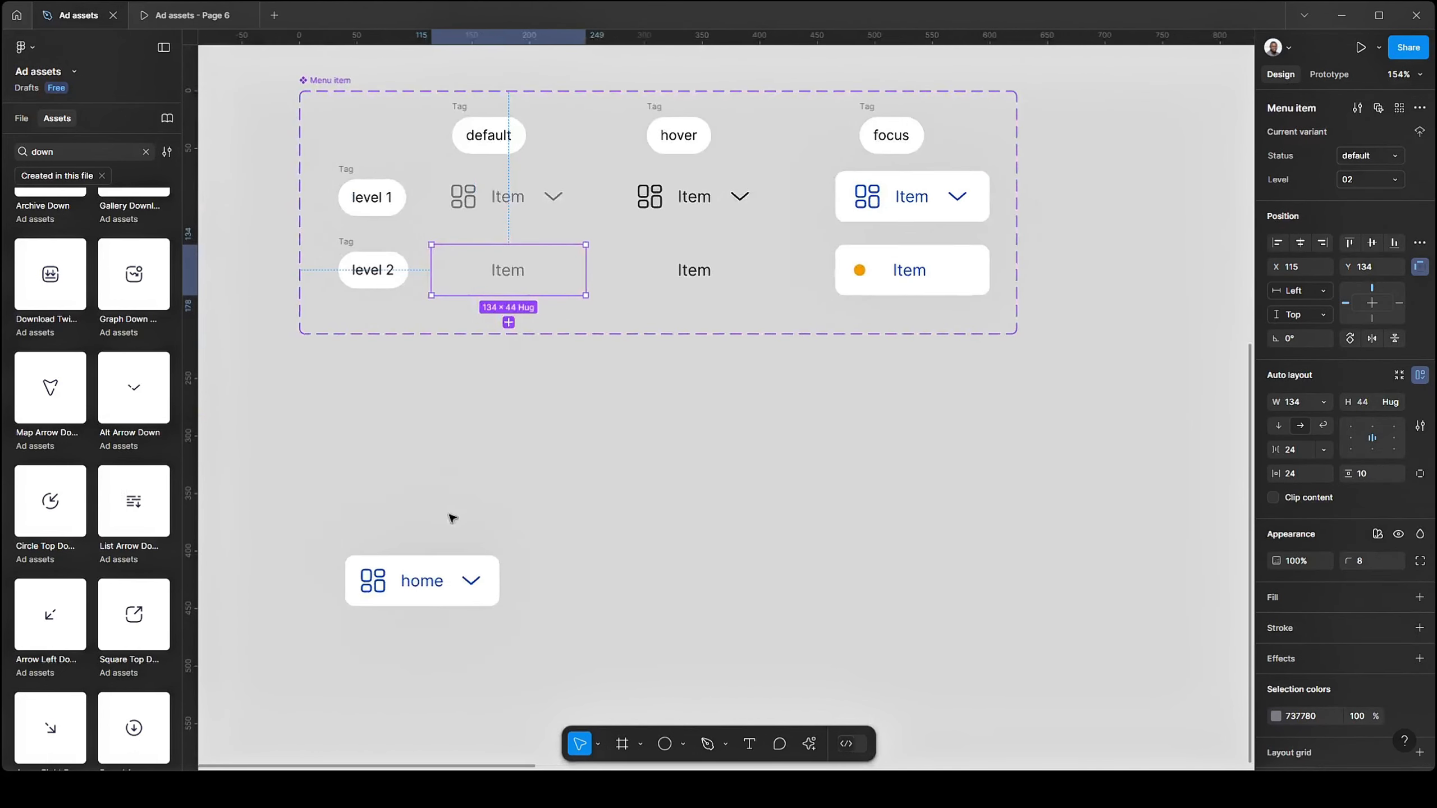
left_click(399, 577)
left_click_drag(560, 531, 360, 494)
scroll(735, 457, "down", 1)
left_click_drag(736, 457, 706, 495)
left_click_drag(863, 434, 828, 478)
scroll(913, 264, "up", 2)
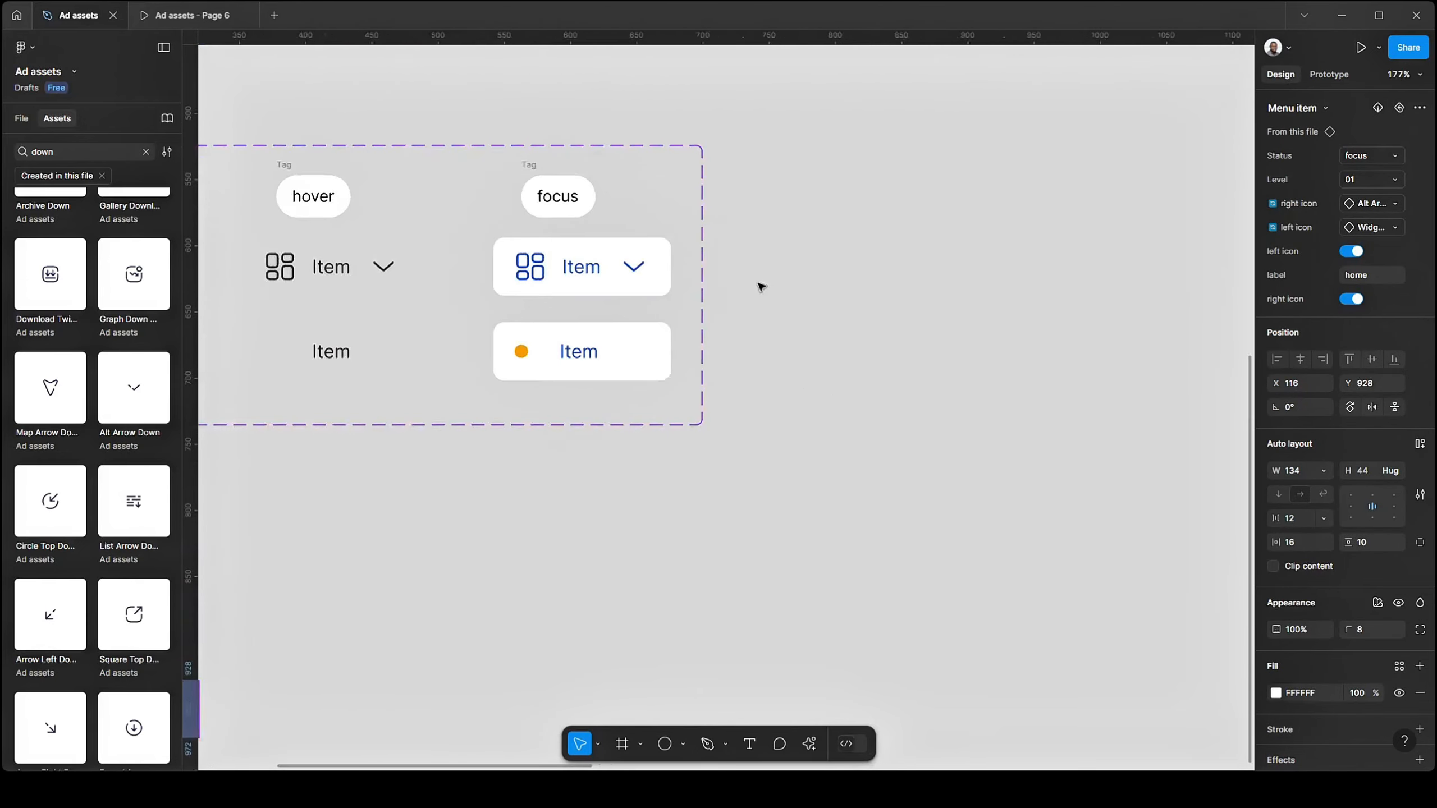
left_click_drag(722, 305, 838, 295)
scroll(786, 404, "down", 3)
scroll(638, 392, "down", 1)
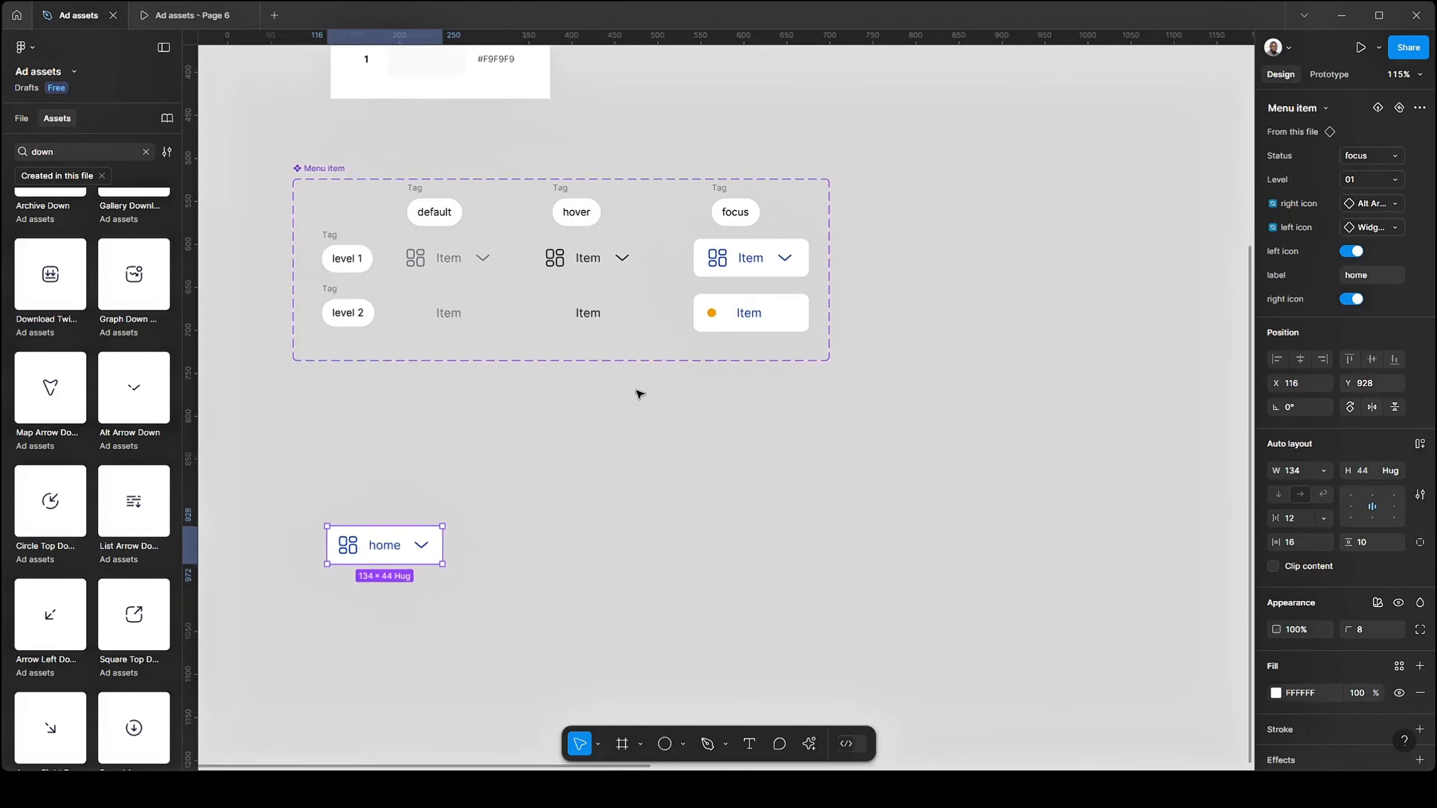
- Inspect the nested icon and label inside the home menu item instance
double_click(350, 558)
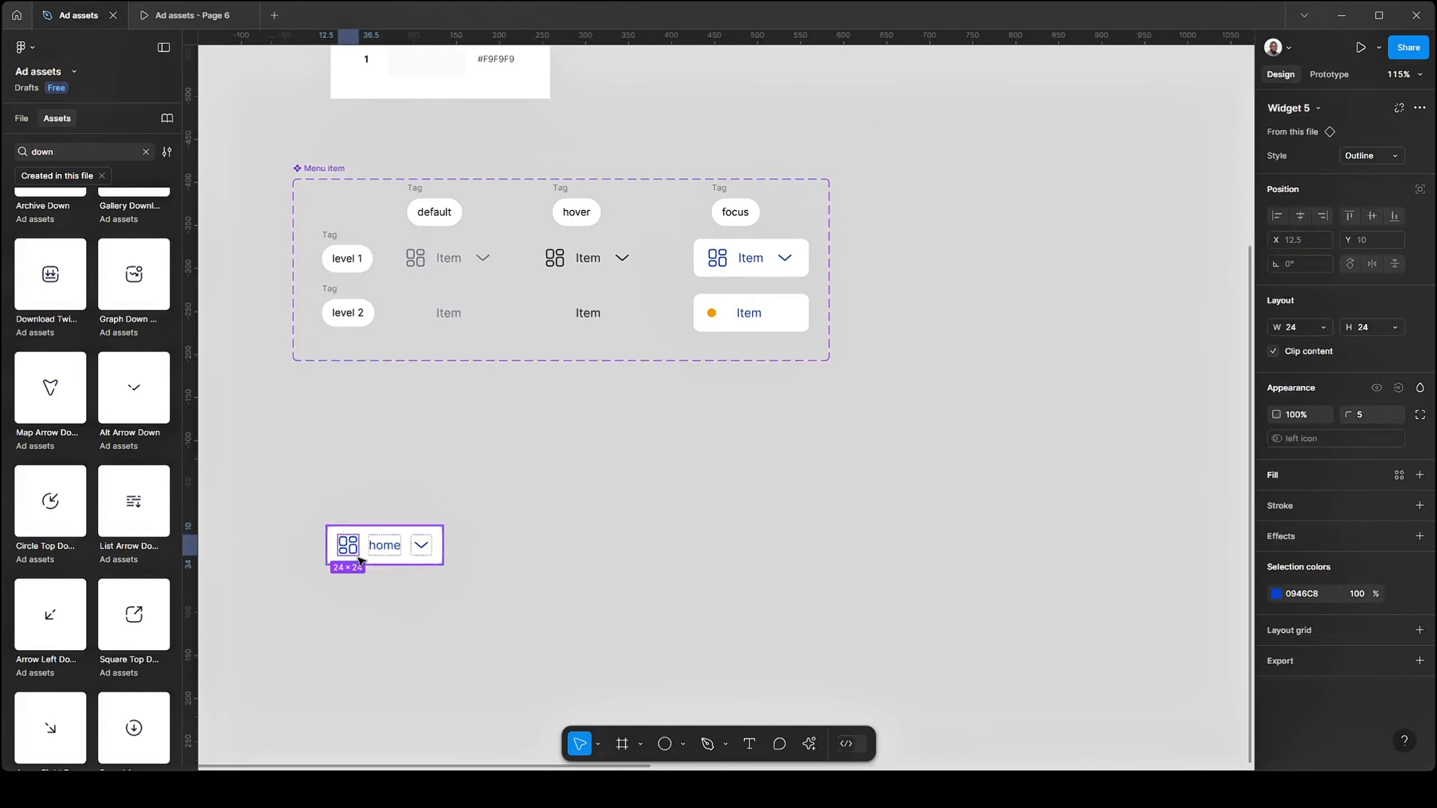
left_click(391, 546)
left_click(578, 539)
left_click(399, 555)
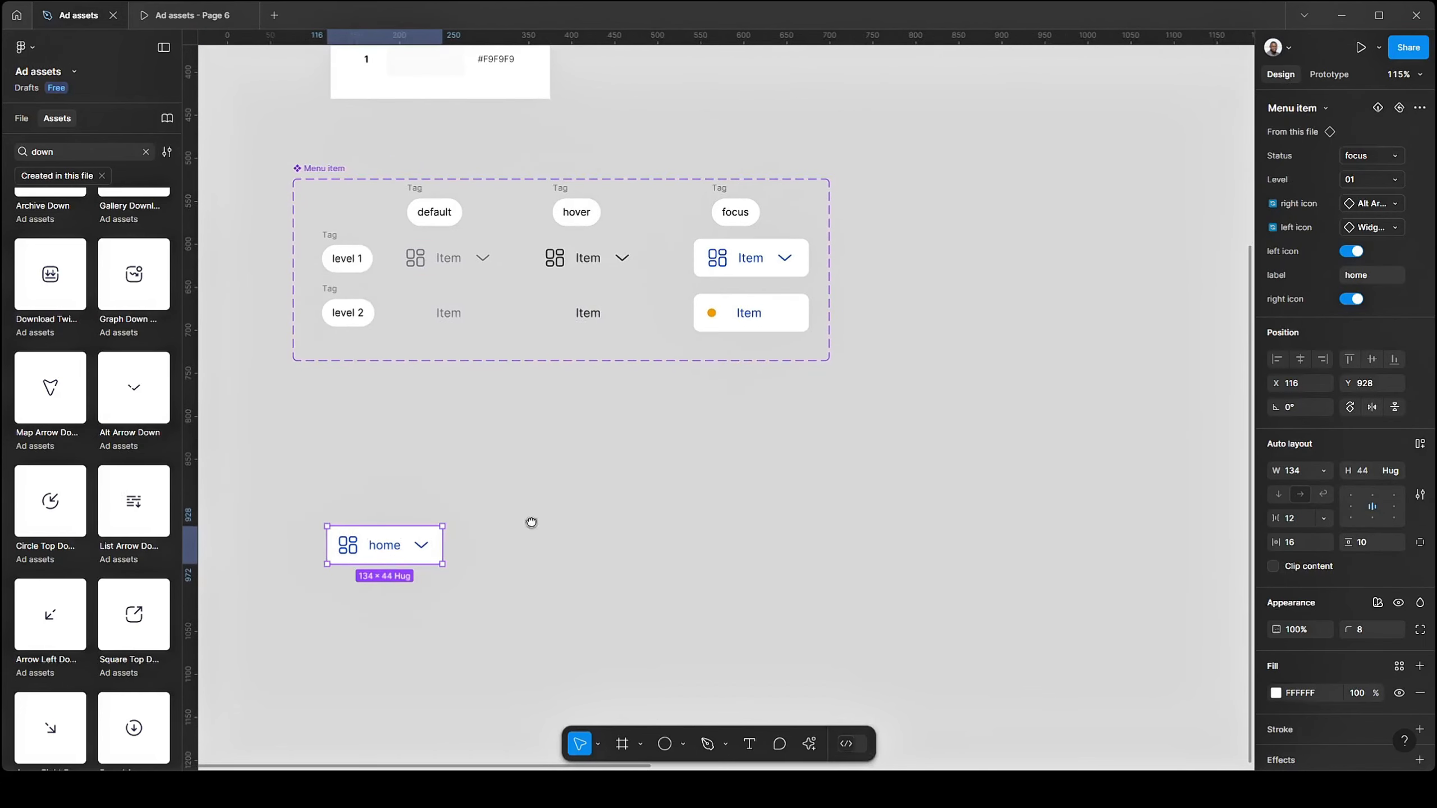
scroll(529, 520, "down", 2)
scroll(529, 520, "left", 1)
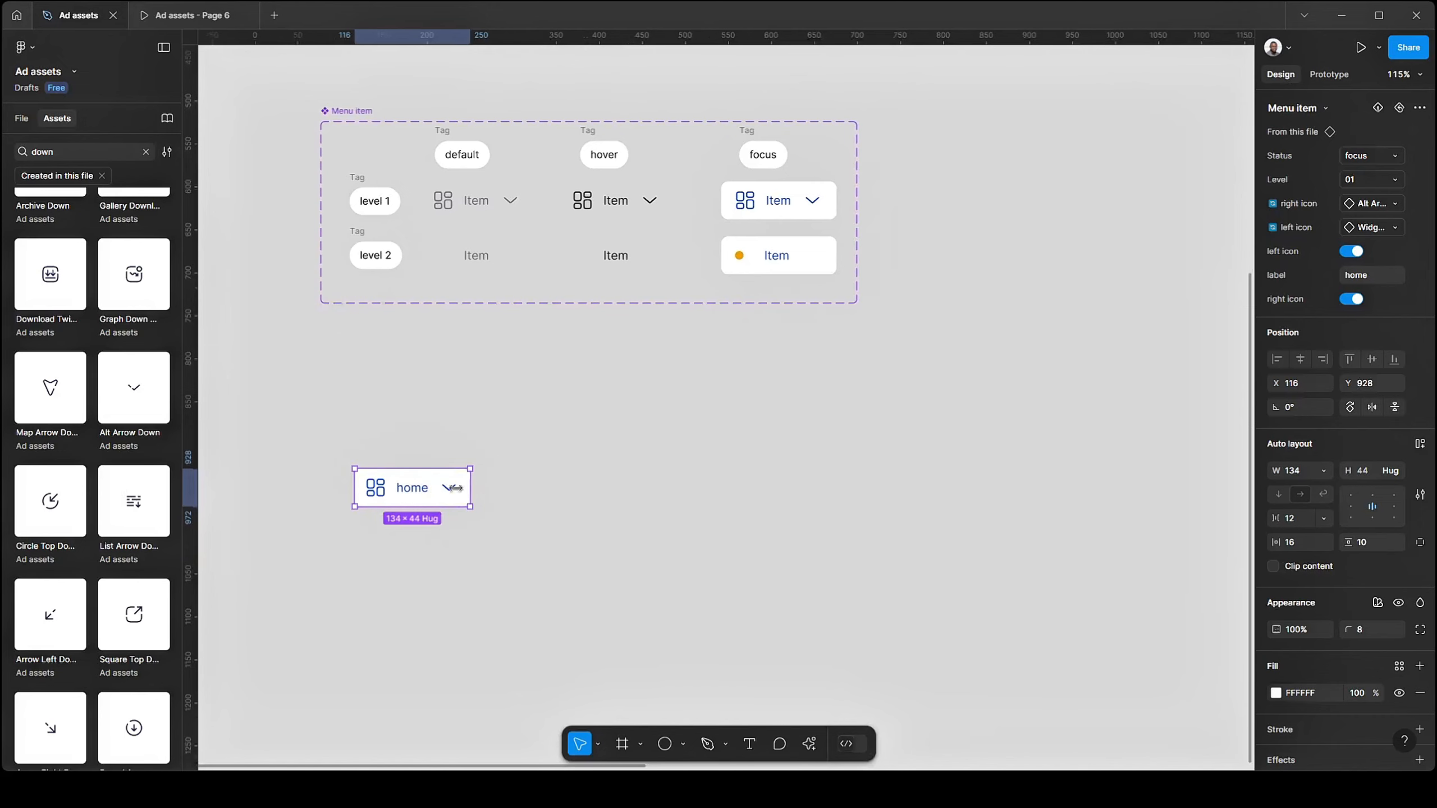
left_click_drag(876, 372, 821, 379)
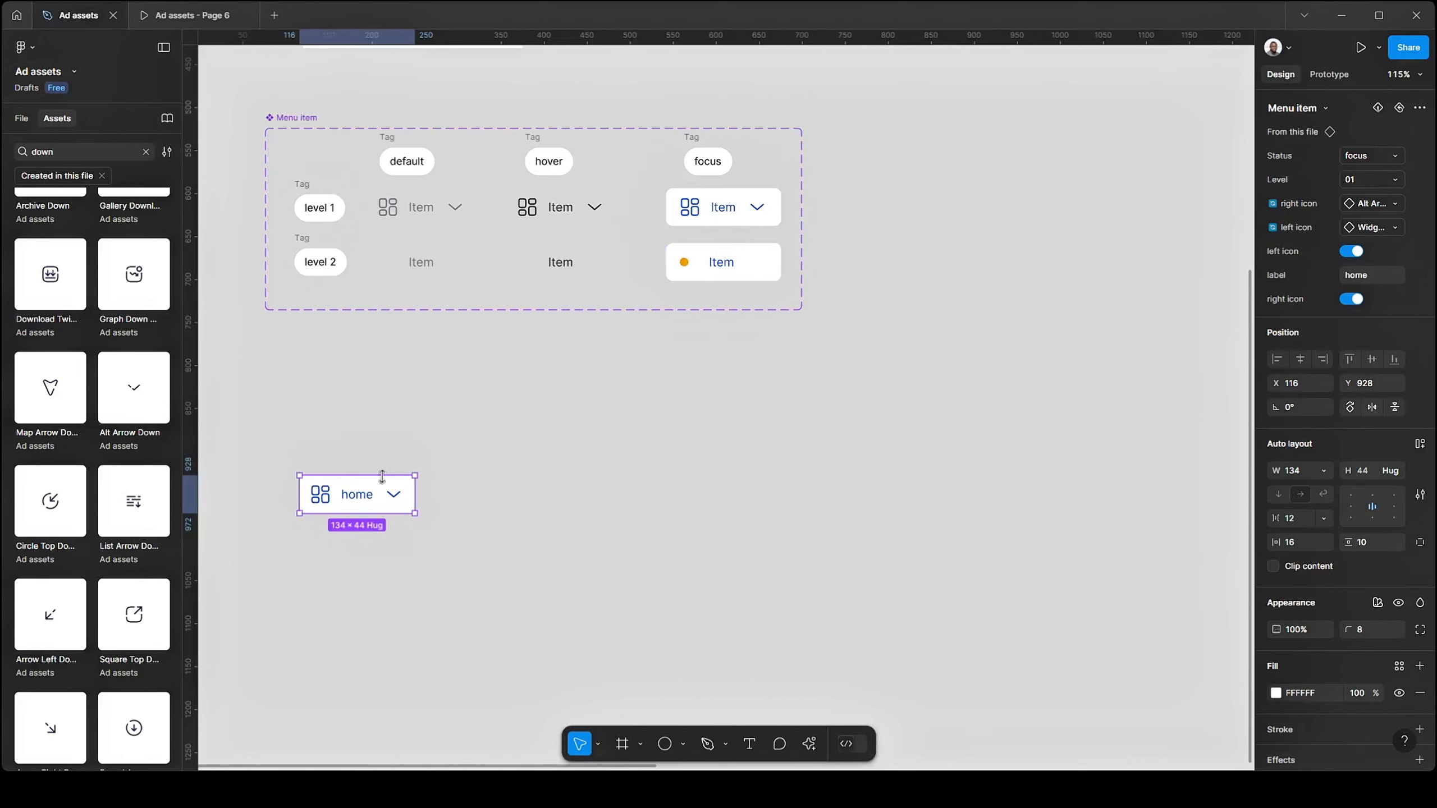
left_click(773, 433)
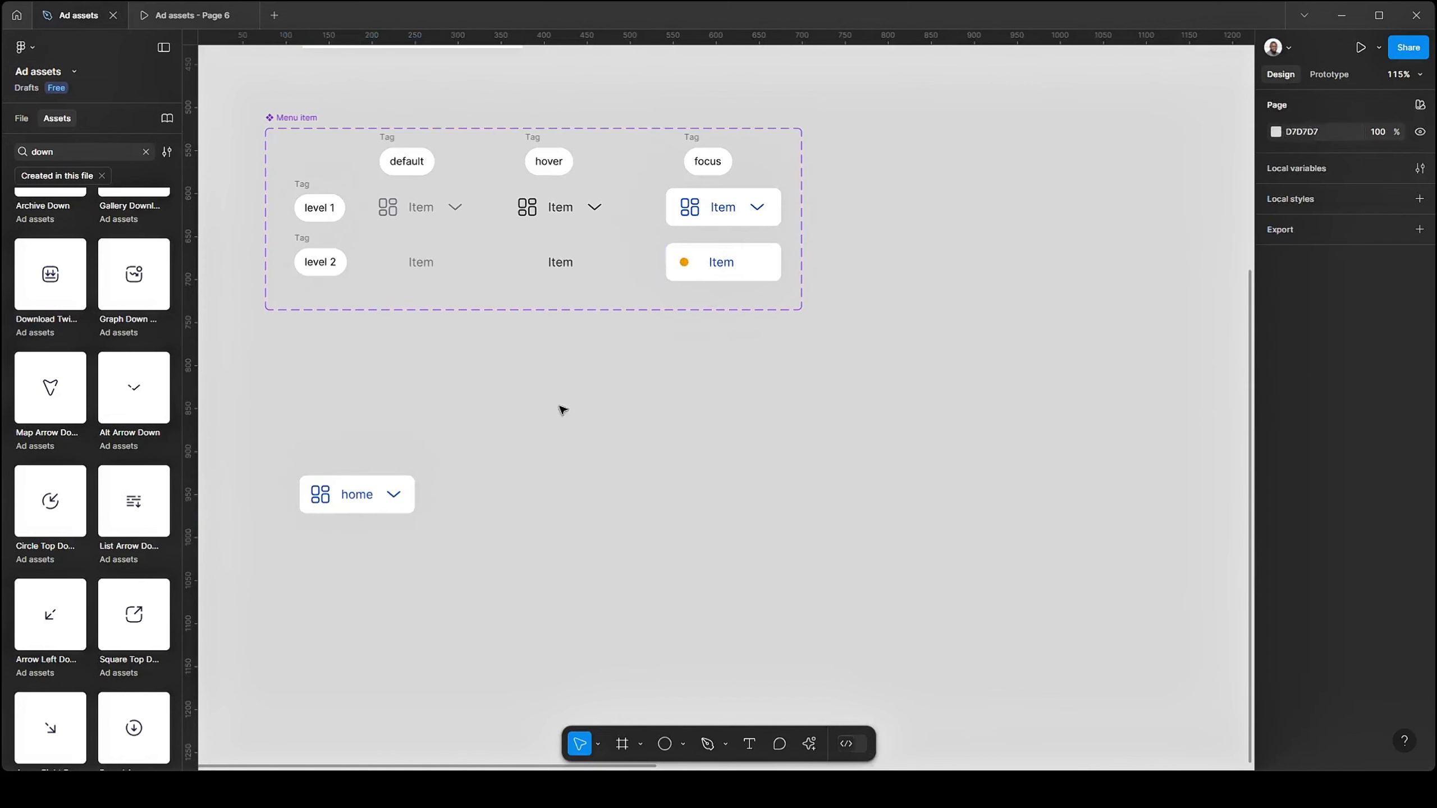
- Move the home instance into the empty area beside the Menu item variant set, at about X 846, Y 524
left_click_drag(359, 501, 989, 148)
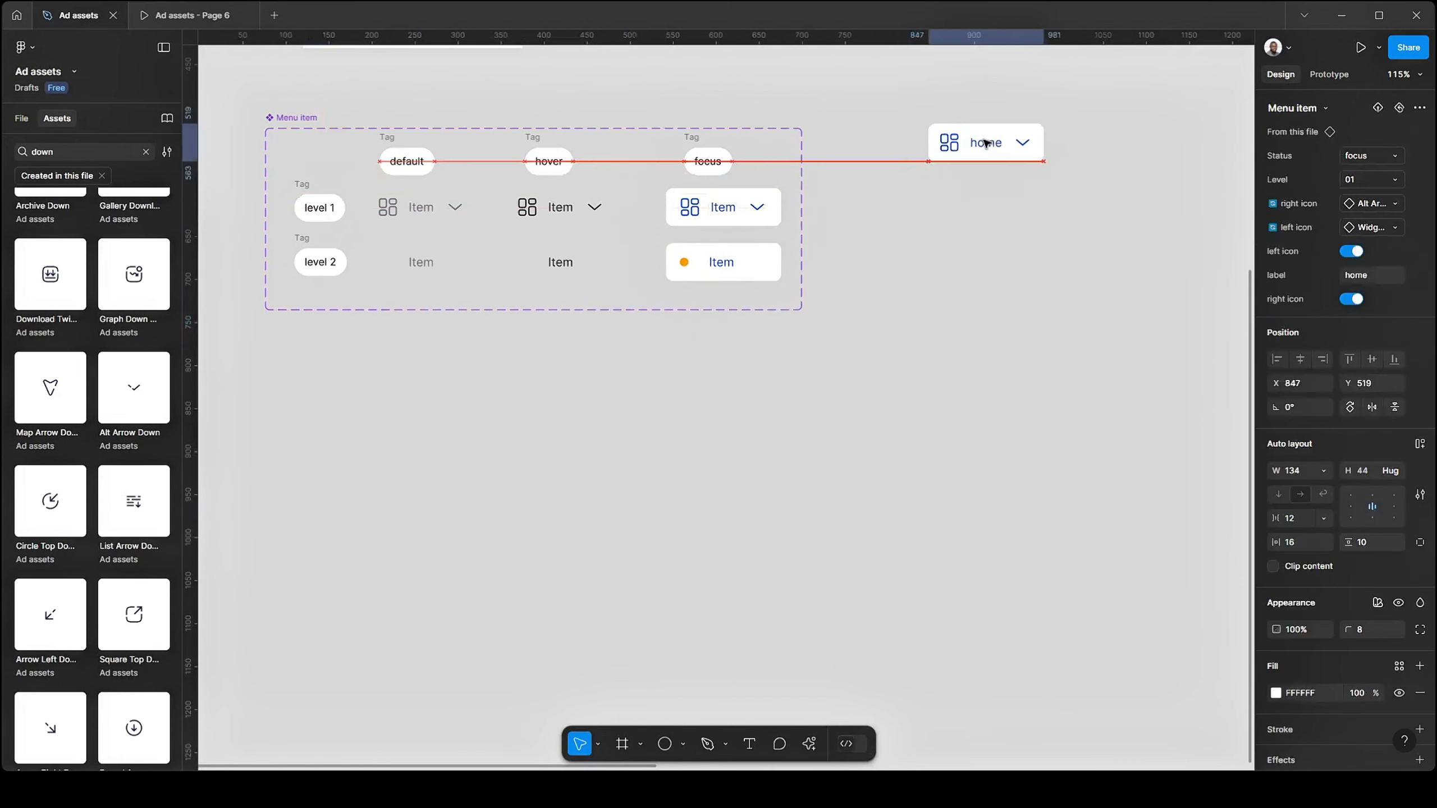
left_click_drag(987, 244, 691, 370)
scroll(694, 276, "up", 3)
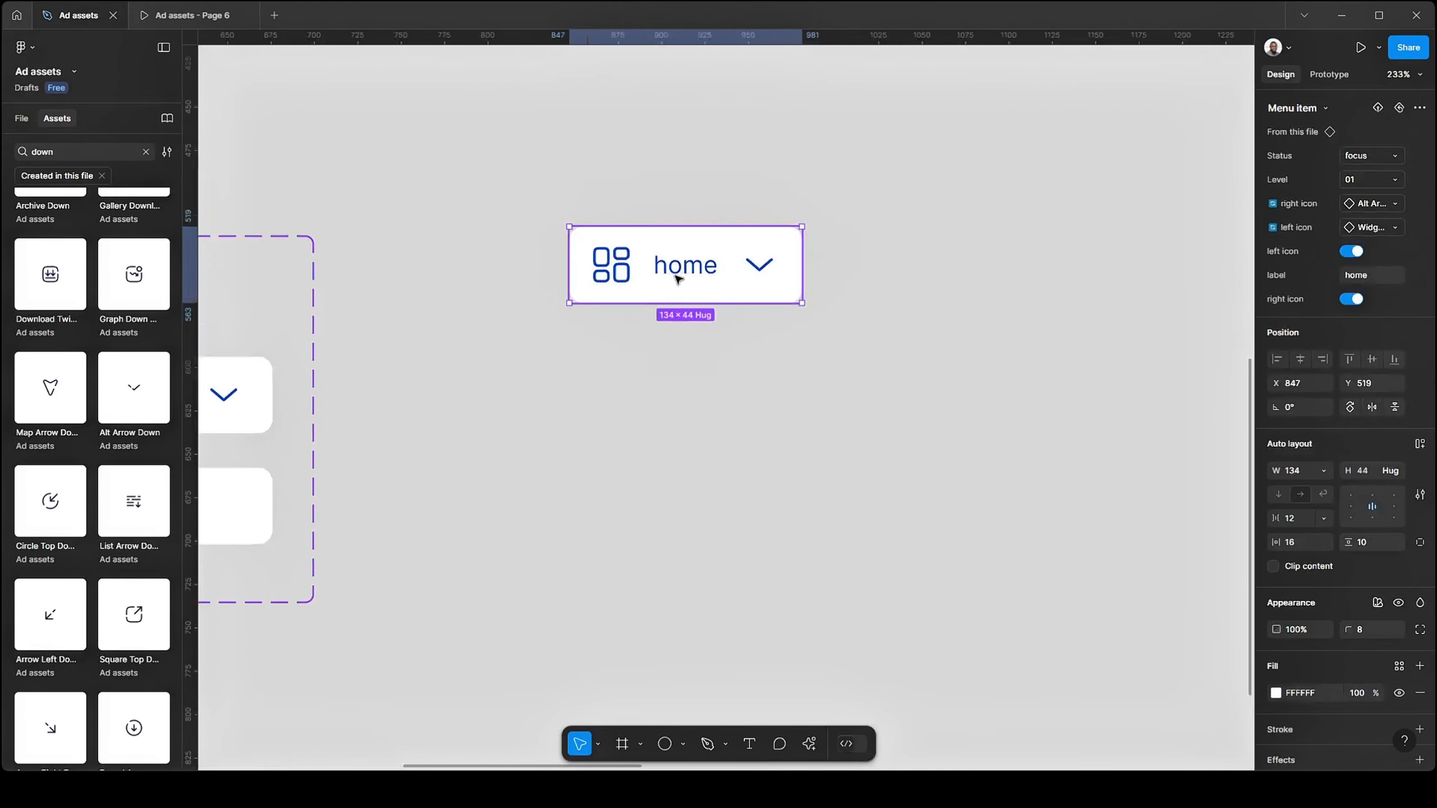
left_click_drag(675, 277, 674, 291)
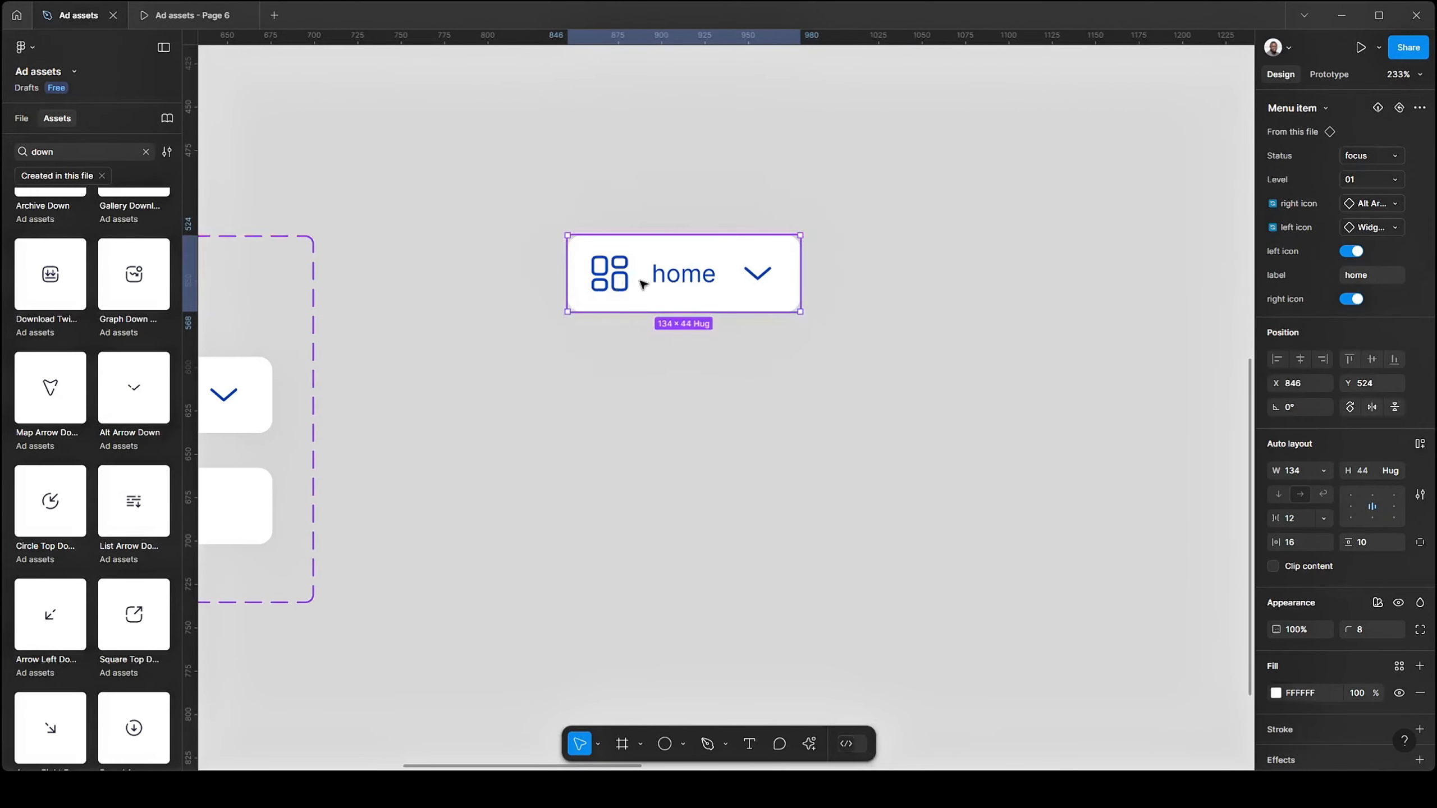
- Duplicate the home item directly below itself and wrap both copies in an auto layout frame
left_click_drag(684, 281, 685, 356)
left_click(691, 283, "shift")
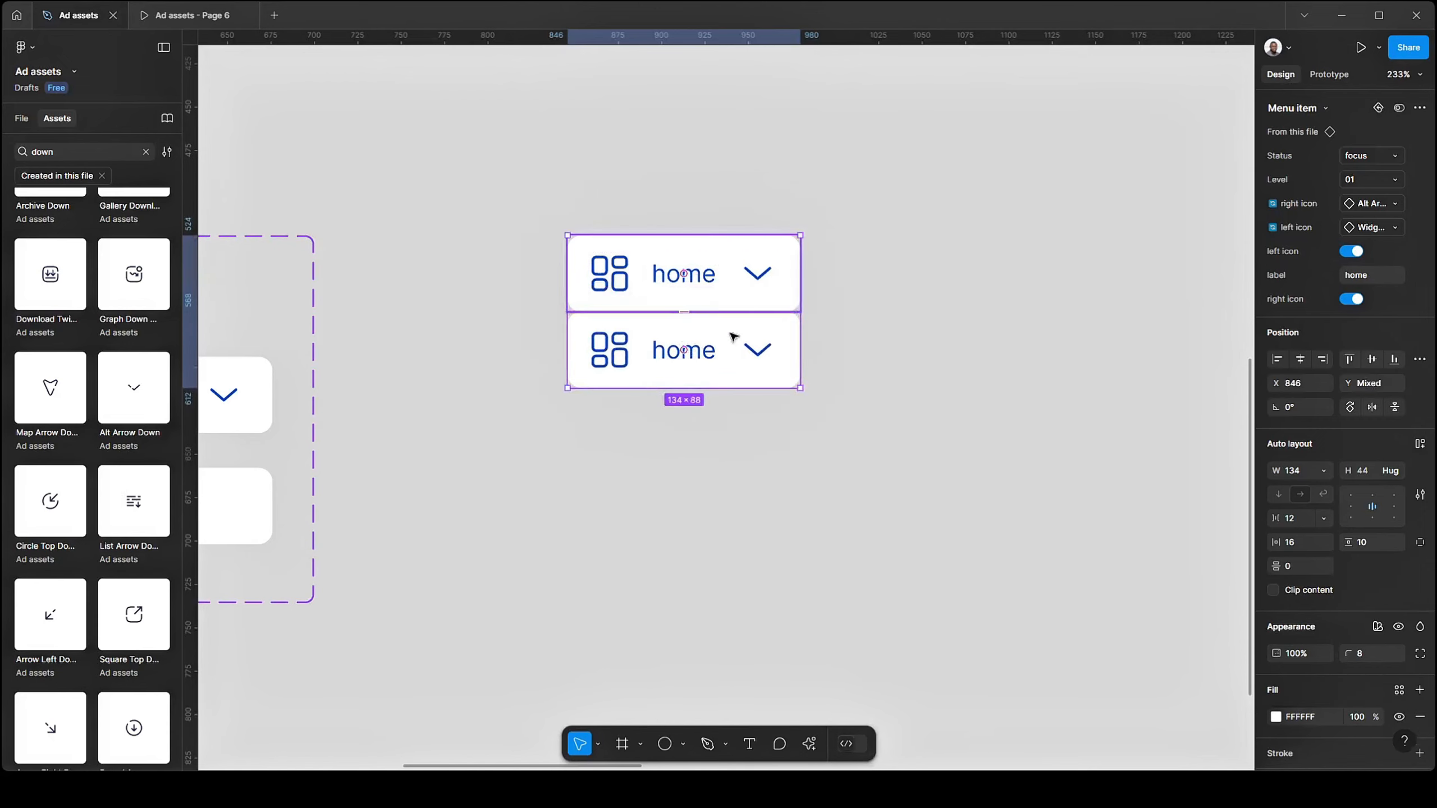
key("shift+a")
- Duplicate the second home item three times inside the frame to make a stack of five items
left_click(730, 346)
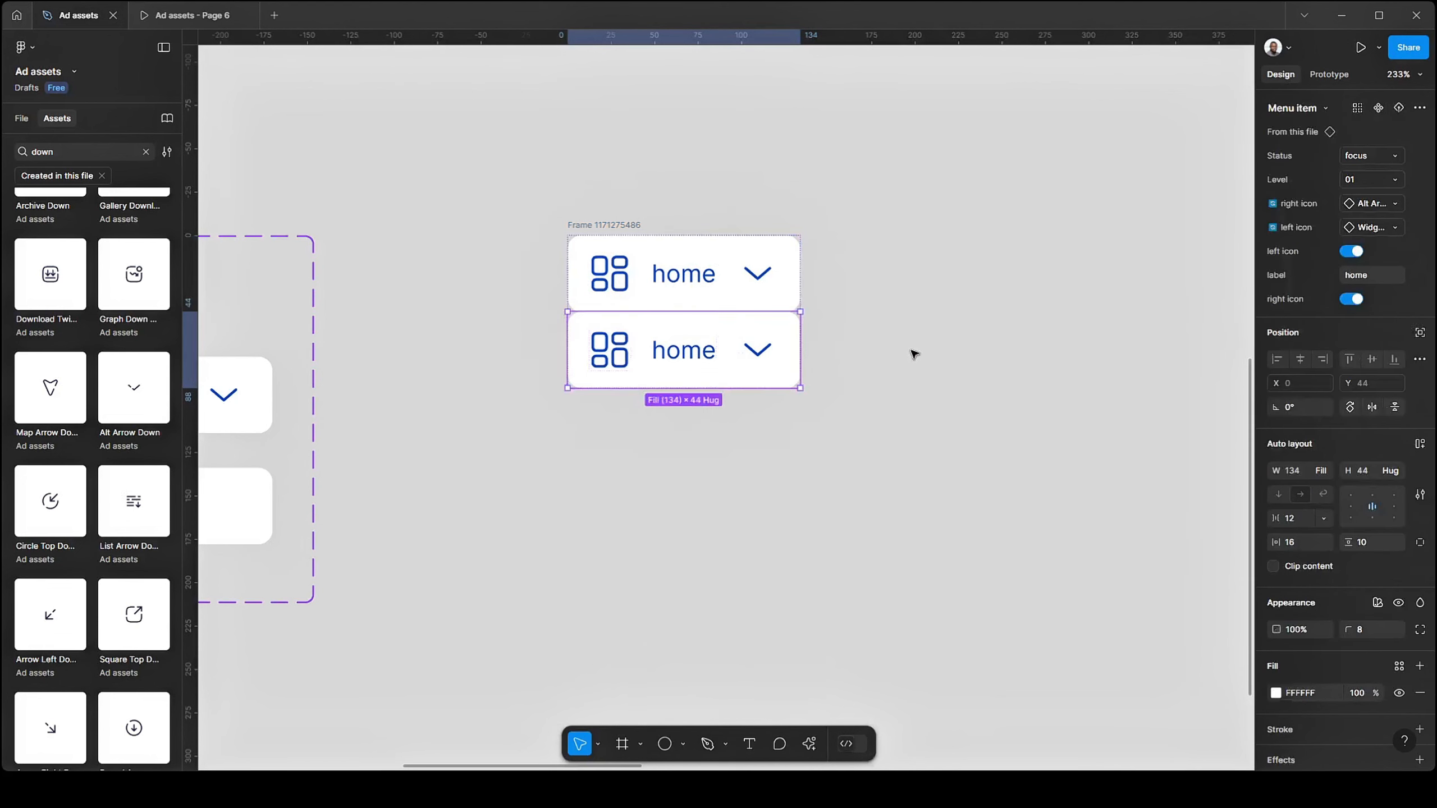
key("ctrl+d")
key("ctrl+d")
key("ctrl+d")
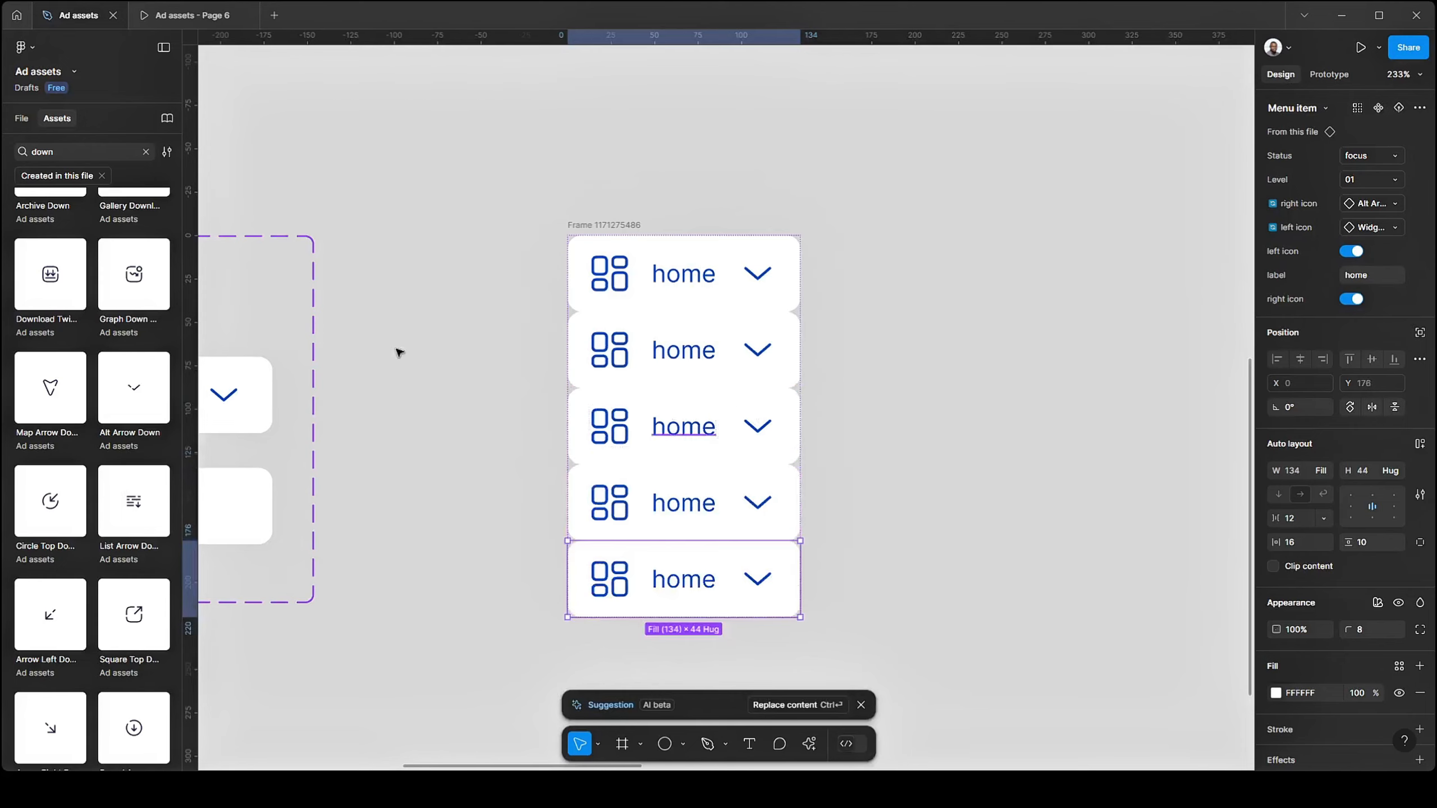
scroll(398, 353, "down", 2)
scroll(729, 542, "up", 1)
left_click_drag(744, 542, 687, 523)
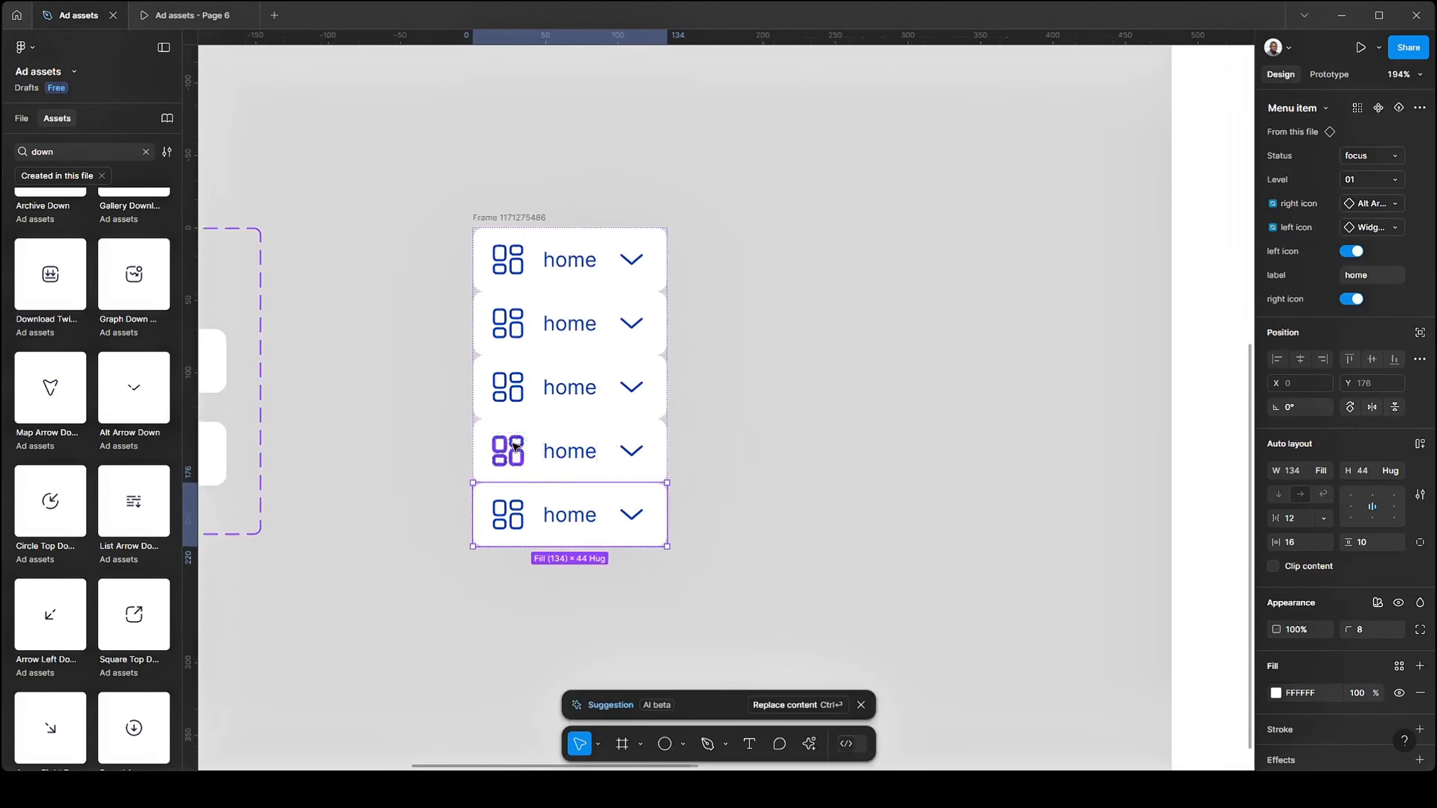
scroll(515, 450, "up", 2)
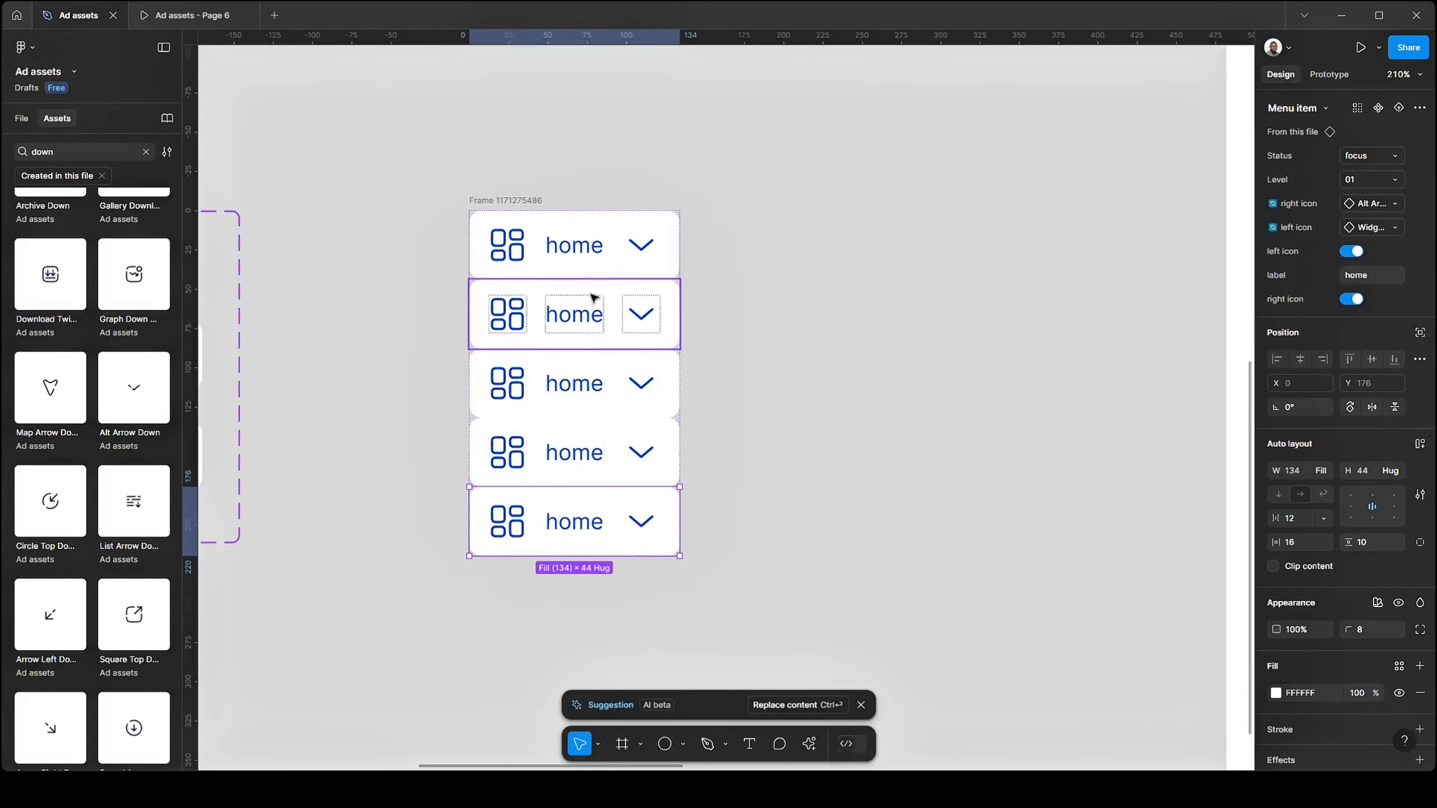
left_click(593, 450)
scroll(808, 407, "down", 2)
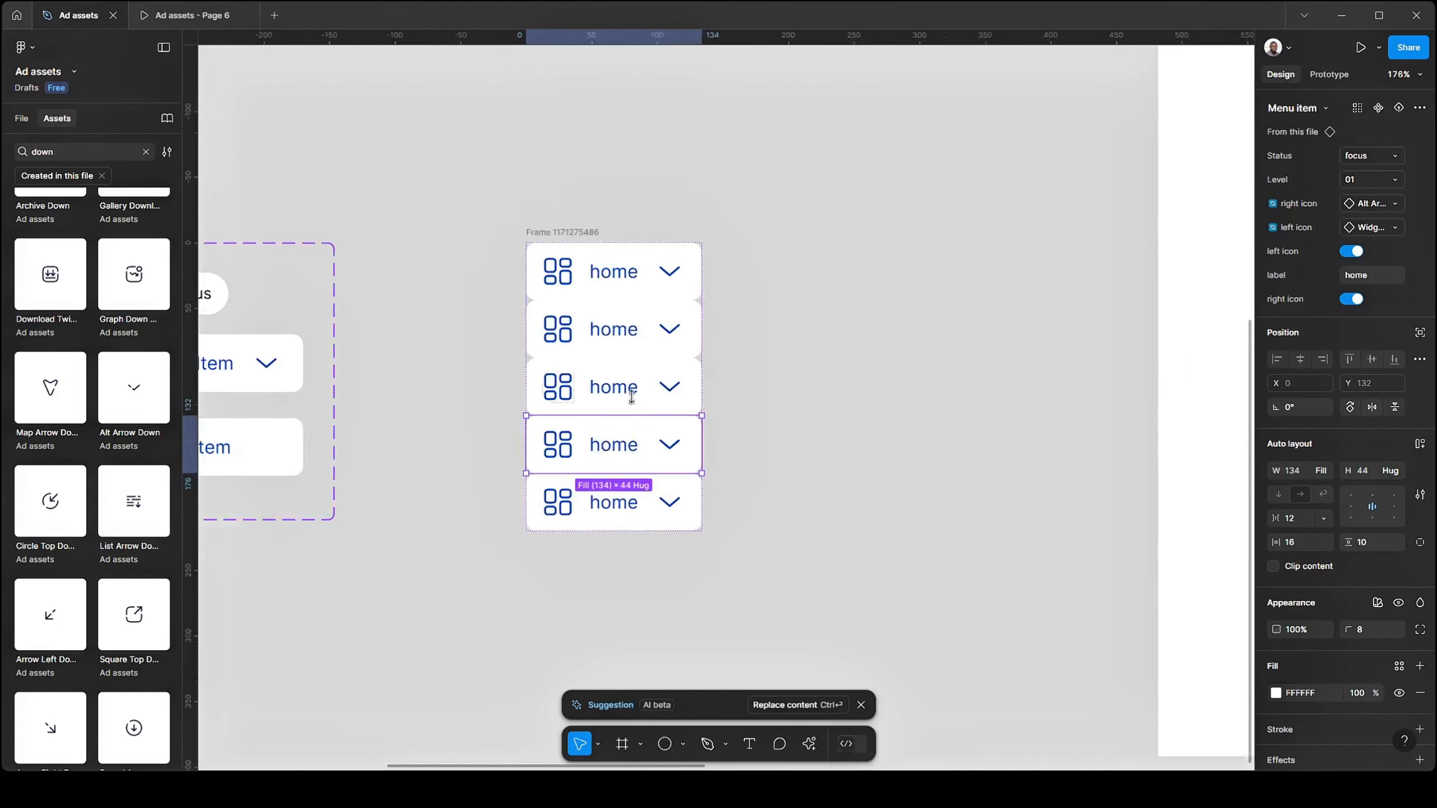
left_click(725, 369)
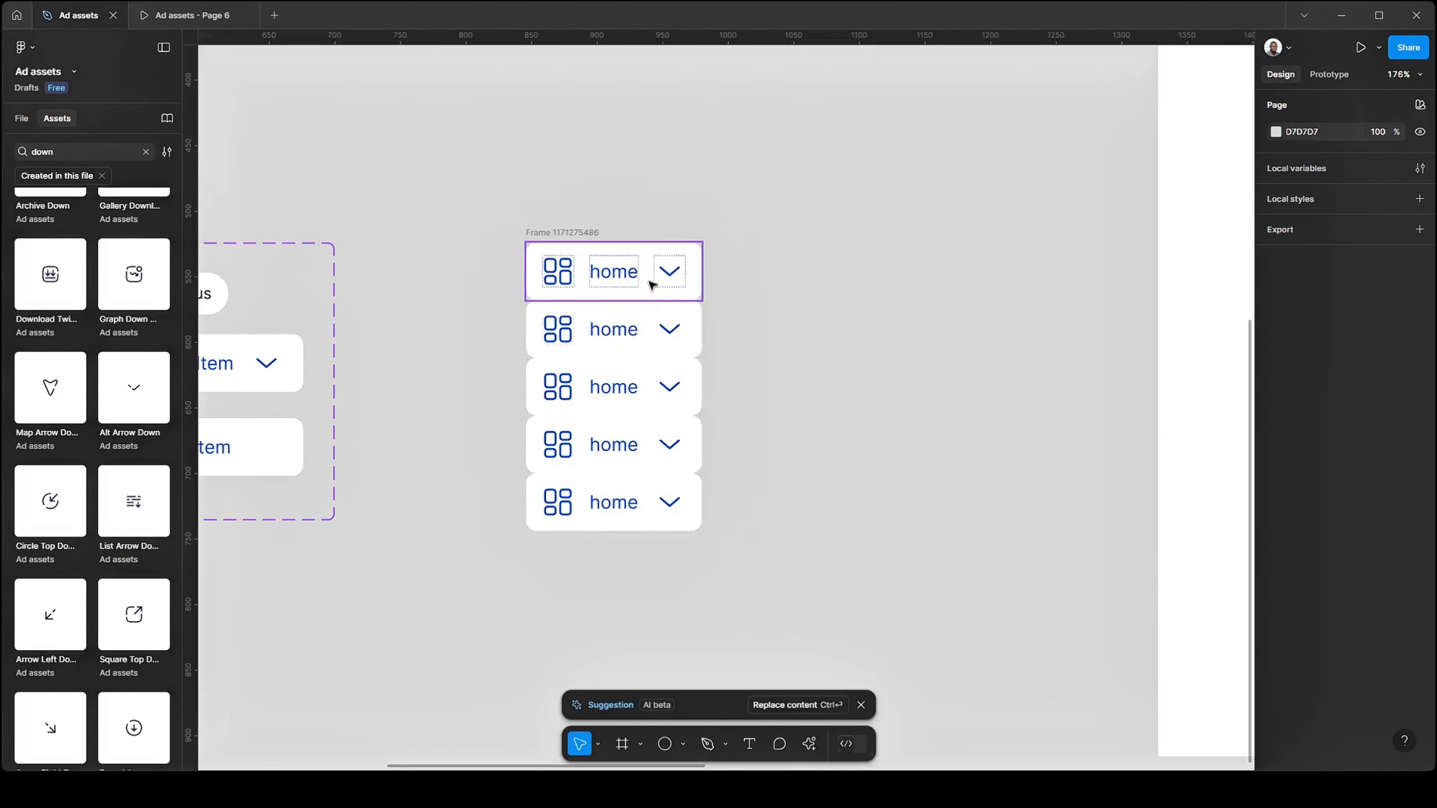
- Change the four home items below the first one to Level 02
left_click(652, 283)
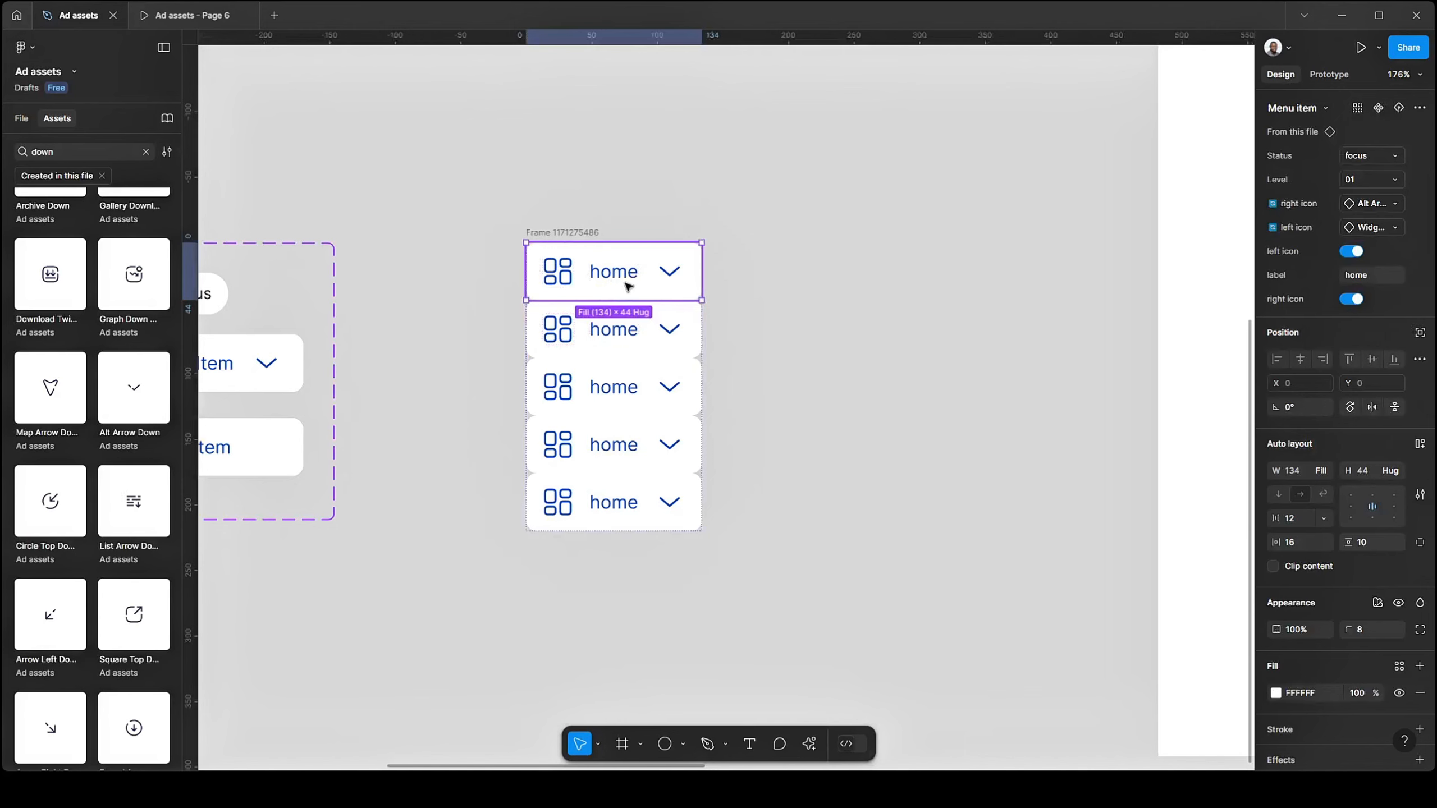
scroll(792, 302, "down", 2)
left_click(664, 323)
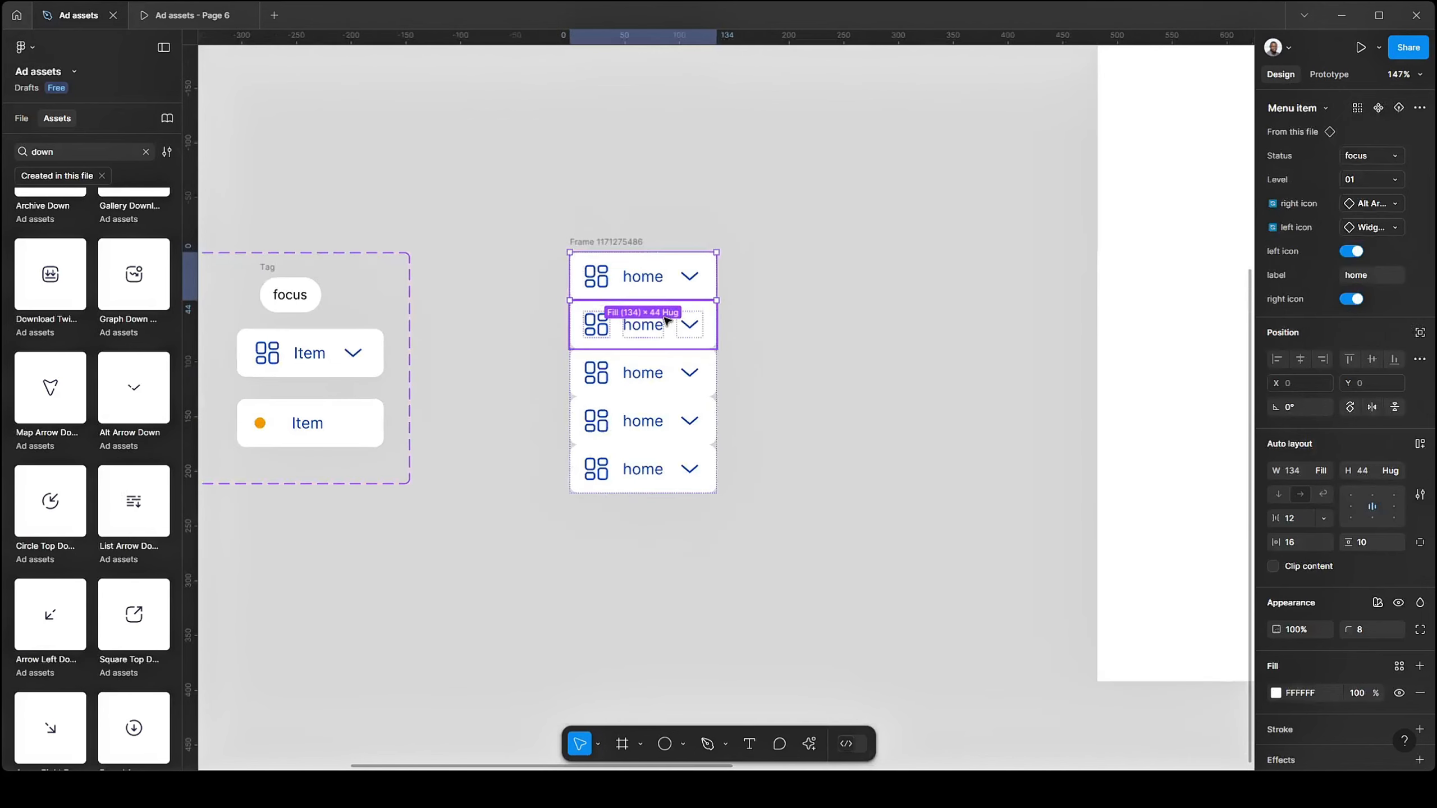
left_click(689, 368, "shift")
left_click(687, 418, "shift")
left_click(687, 463, "shift")
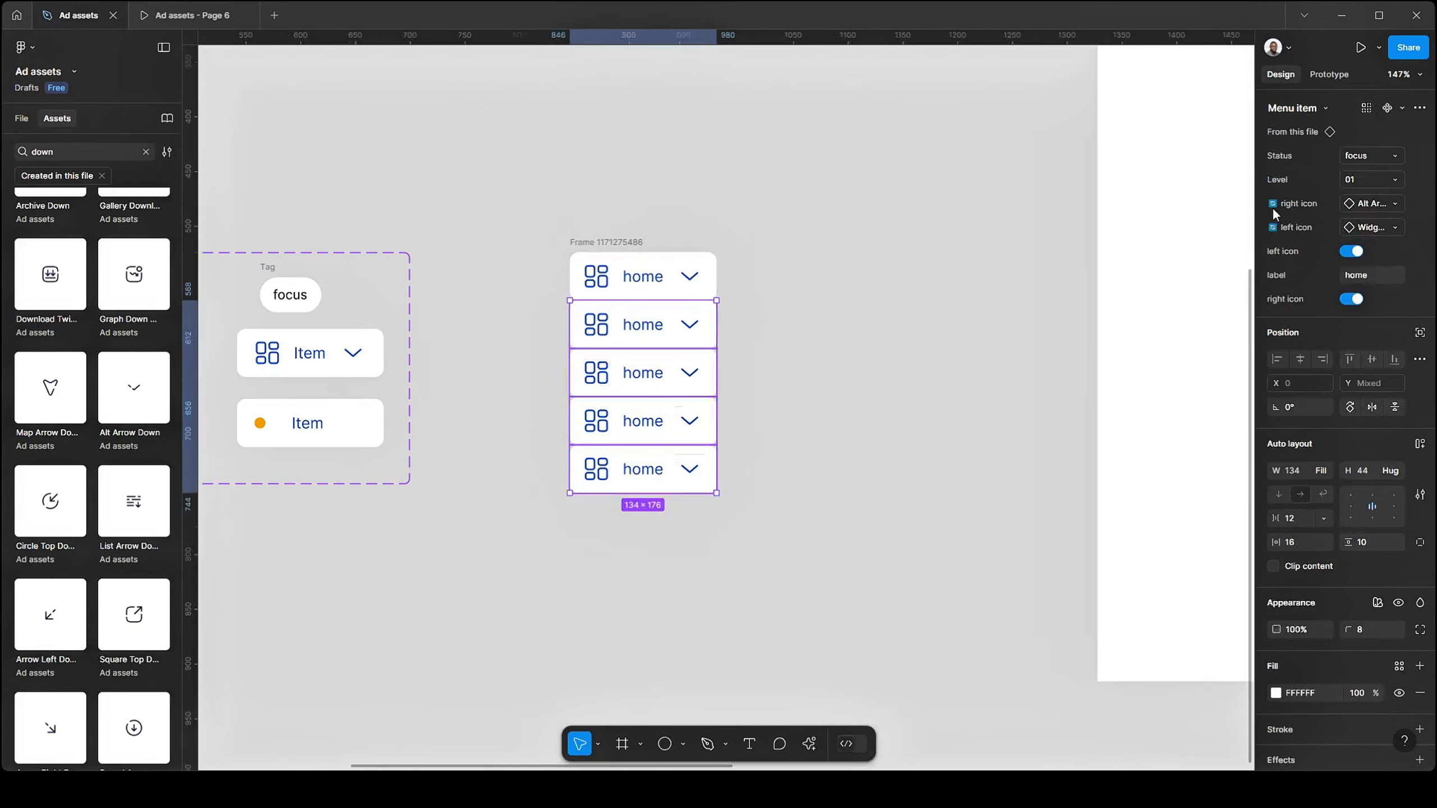
left_click(1392, 176)
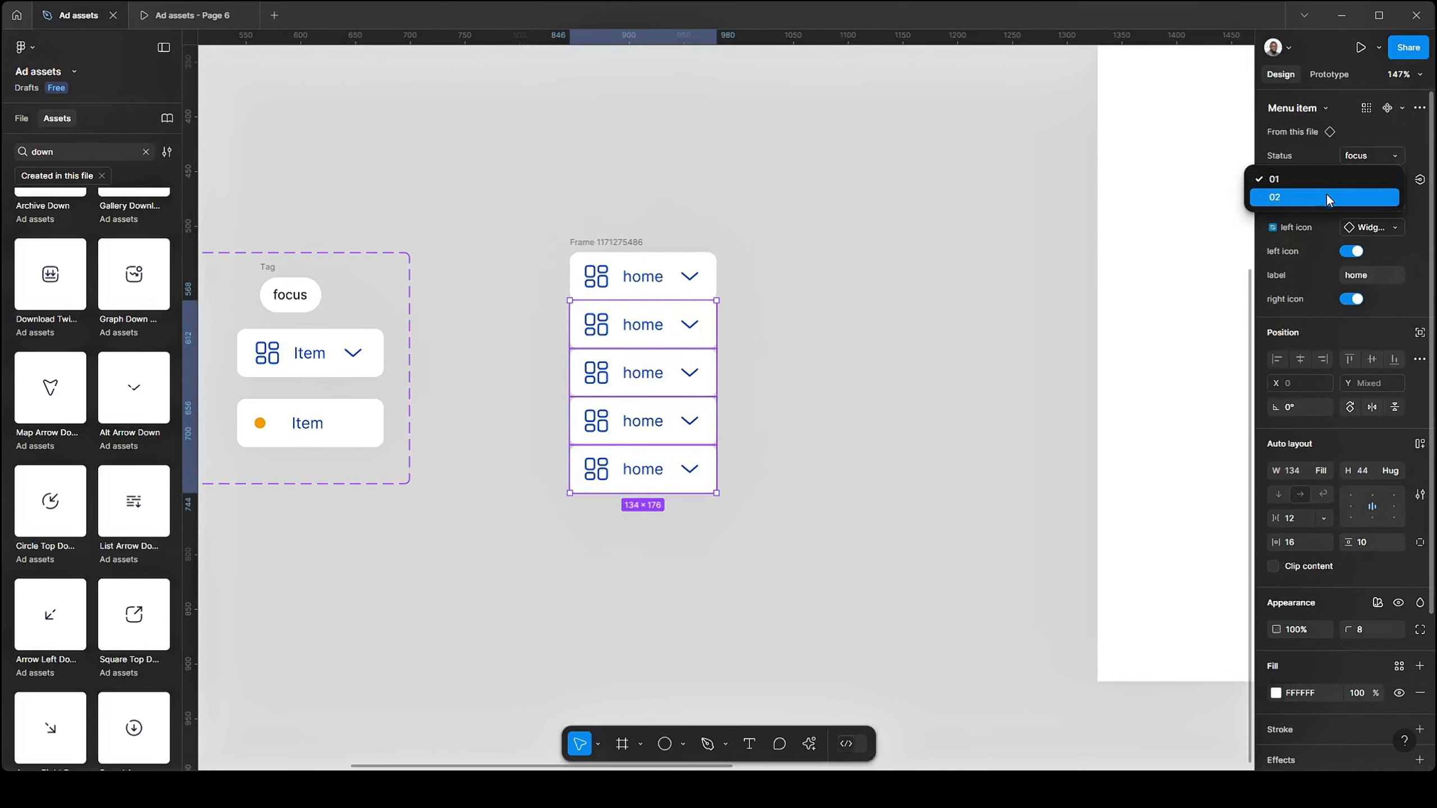
left_click(1327, 197)
left_click(742, 385)
- Set the status of the top home item in the stack to default
scroll(636, 453, "down", 2)
scroll(677, 396, "up", 4)
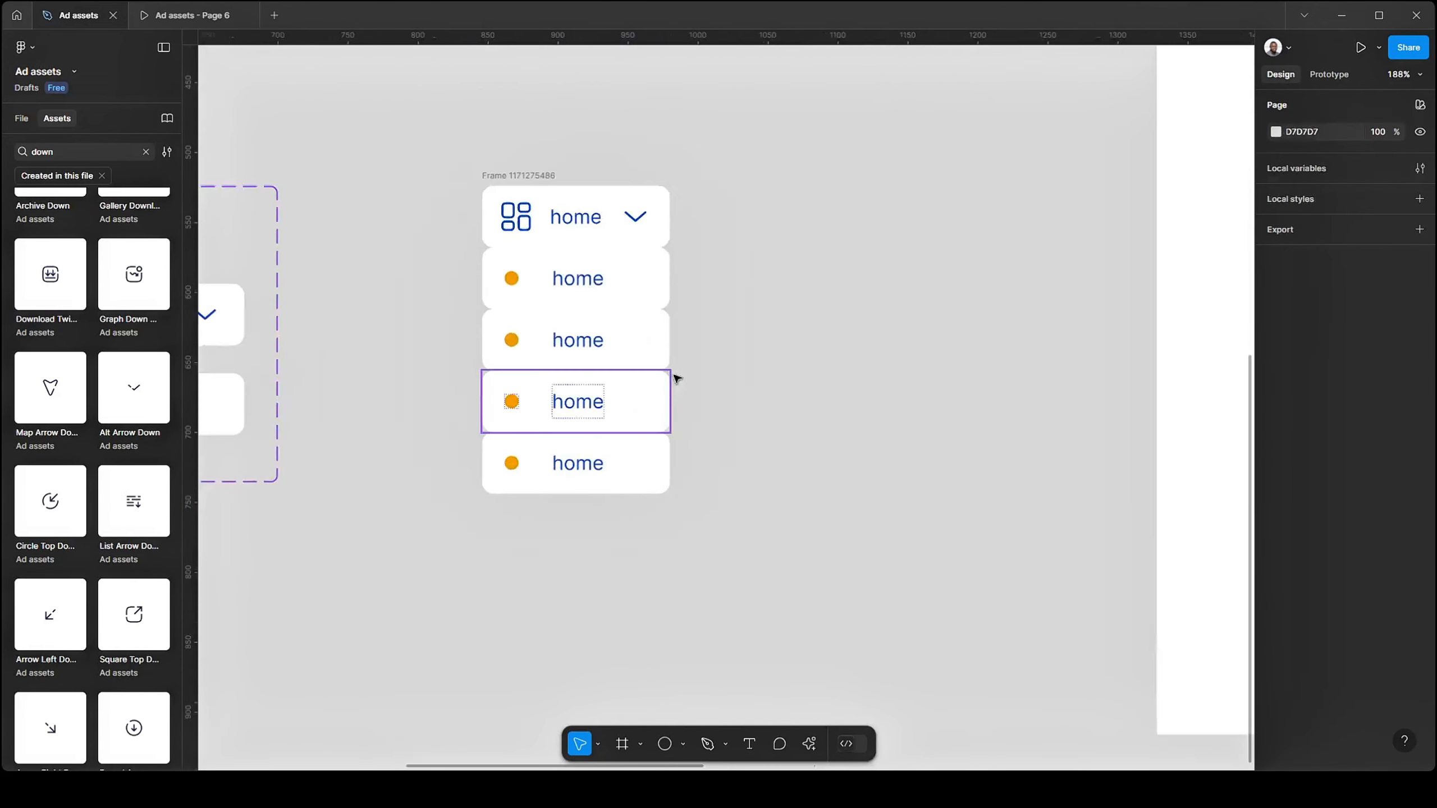
scroll(616, 269, "up", 2)
left_click(619, 210)
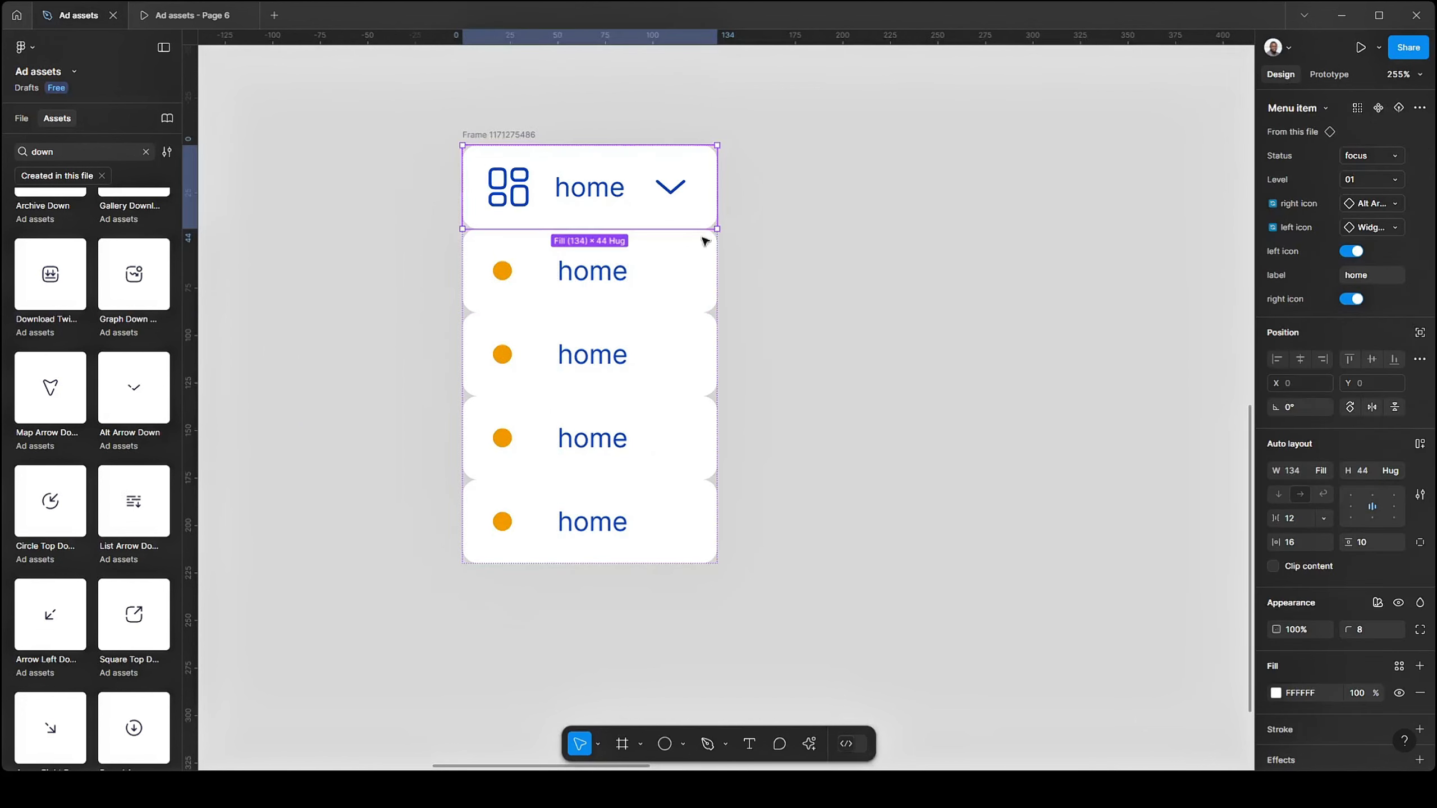
left_click(1370, 155)
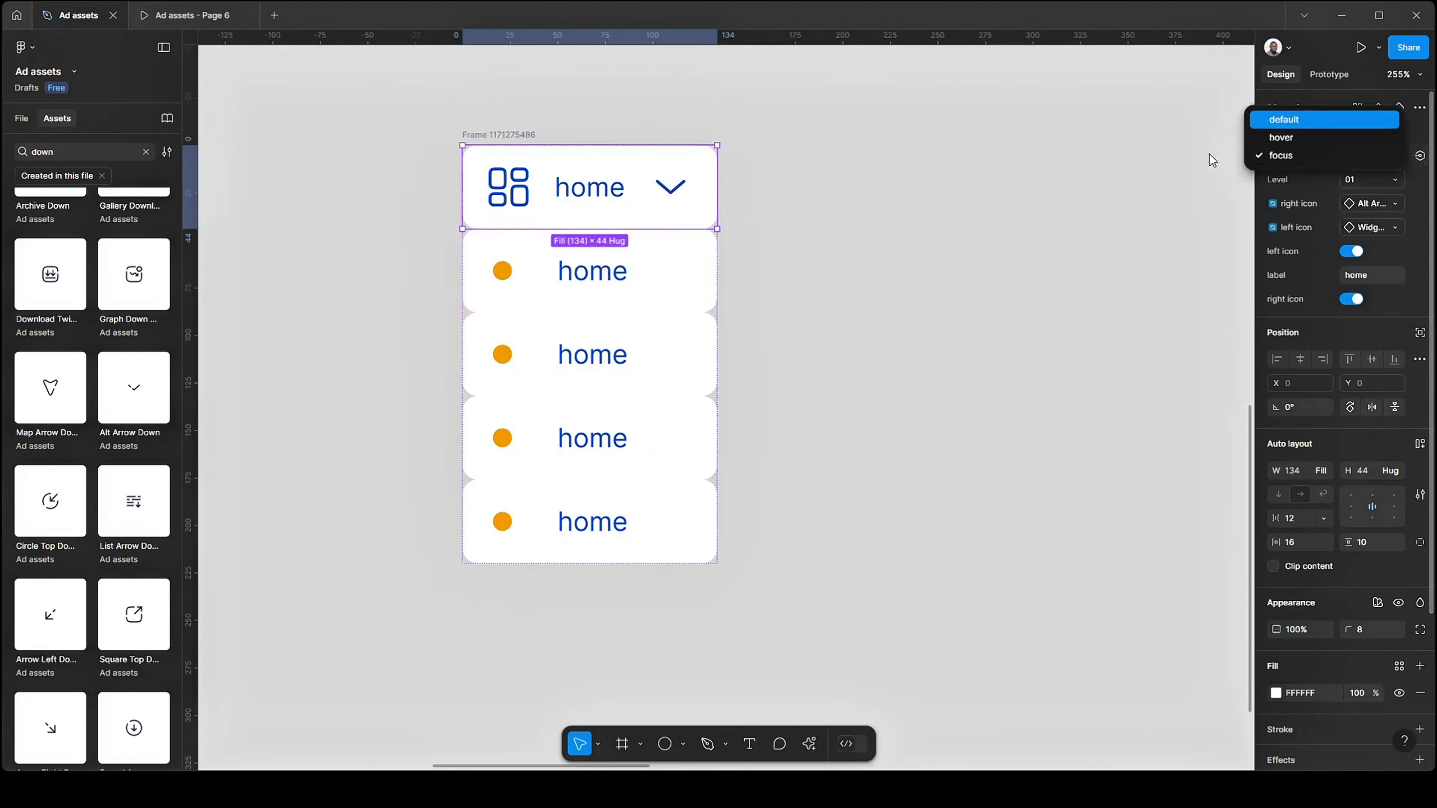
key("Return")
- Set the status of the four Level 02 home items below the top one to default
left_click(644, 282)
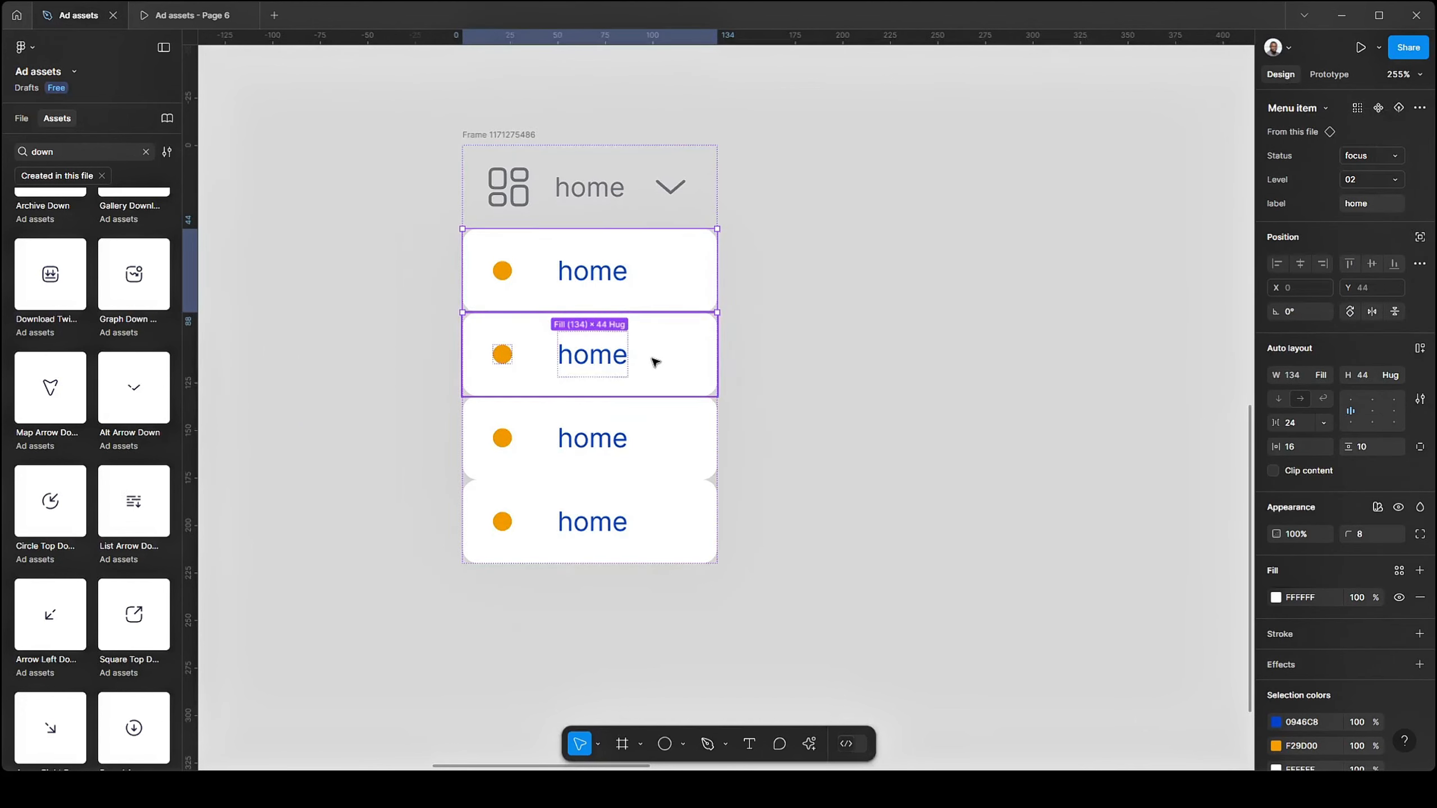
left_click(654, 360, "shift")
left_click(651, 453, "shift")
left_click(651, 513, "shift")
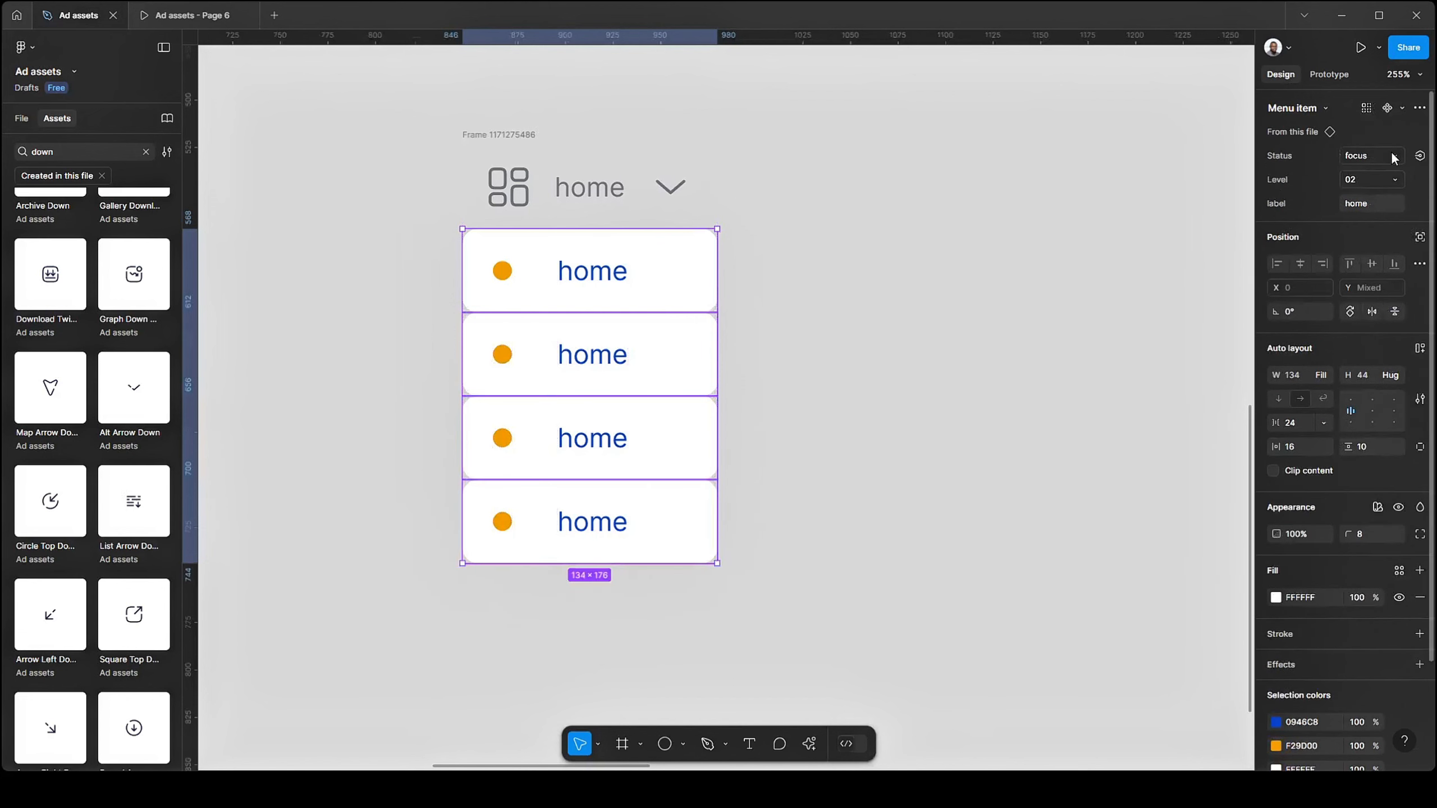
left_click(1391, 155)
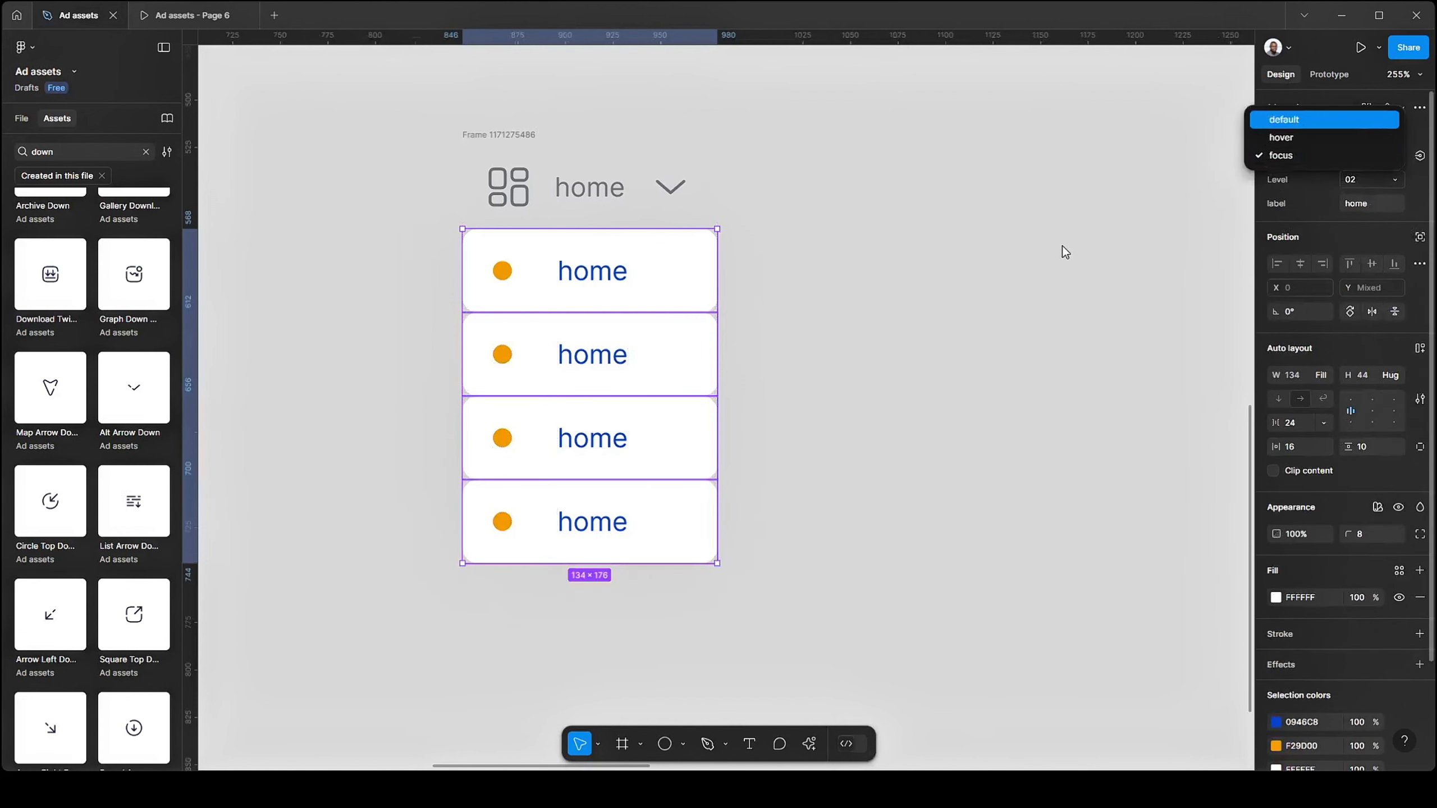
left_click(1027, 308)
- Hide the white FFFFFF fill of the level 2 focus variant in the Menu item set
scroll(1028, 307, "down", 2)
scroll(645, 419, "left", 3)
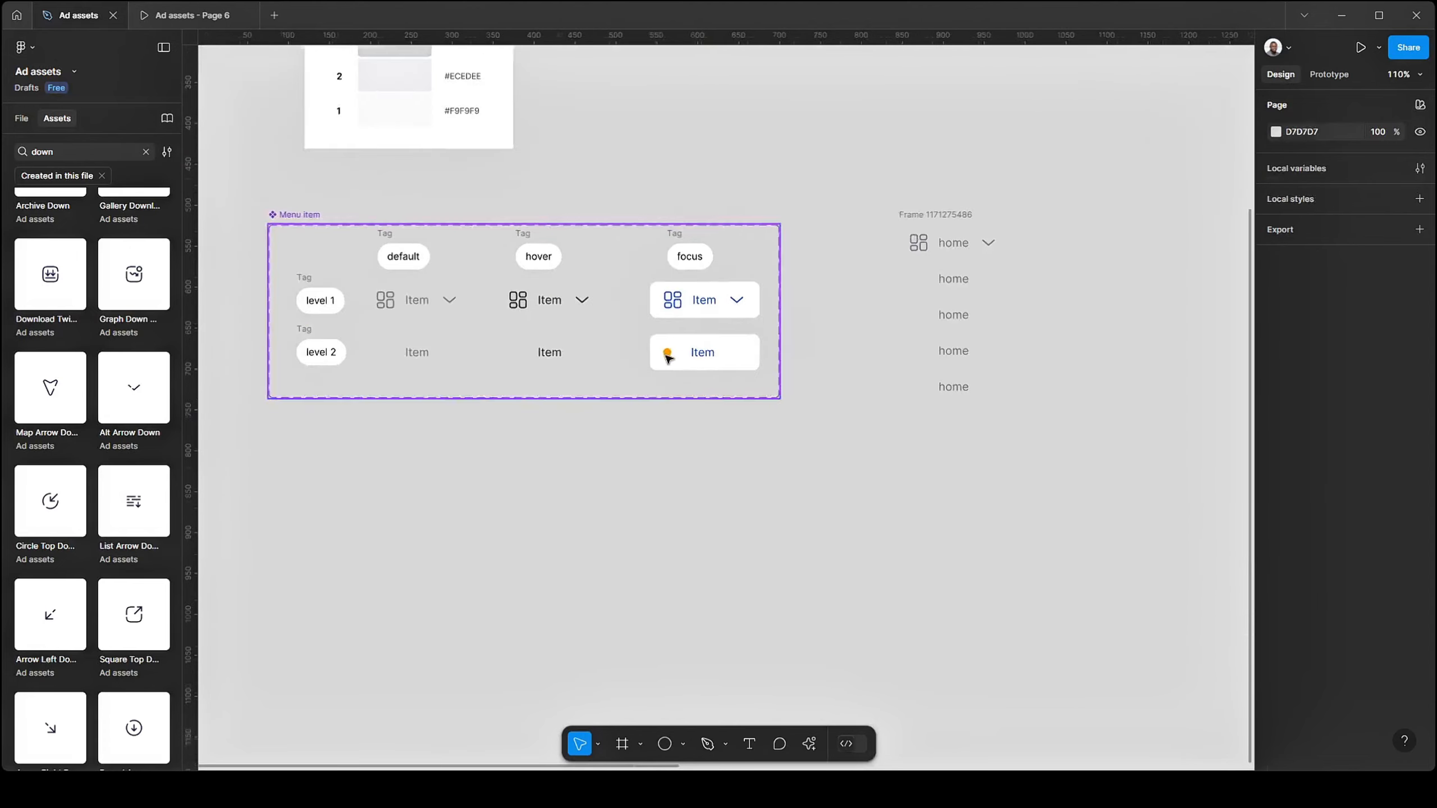
scroll(712, 356, "up", 5, "ctrl")
left_click(802, 334)
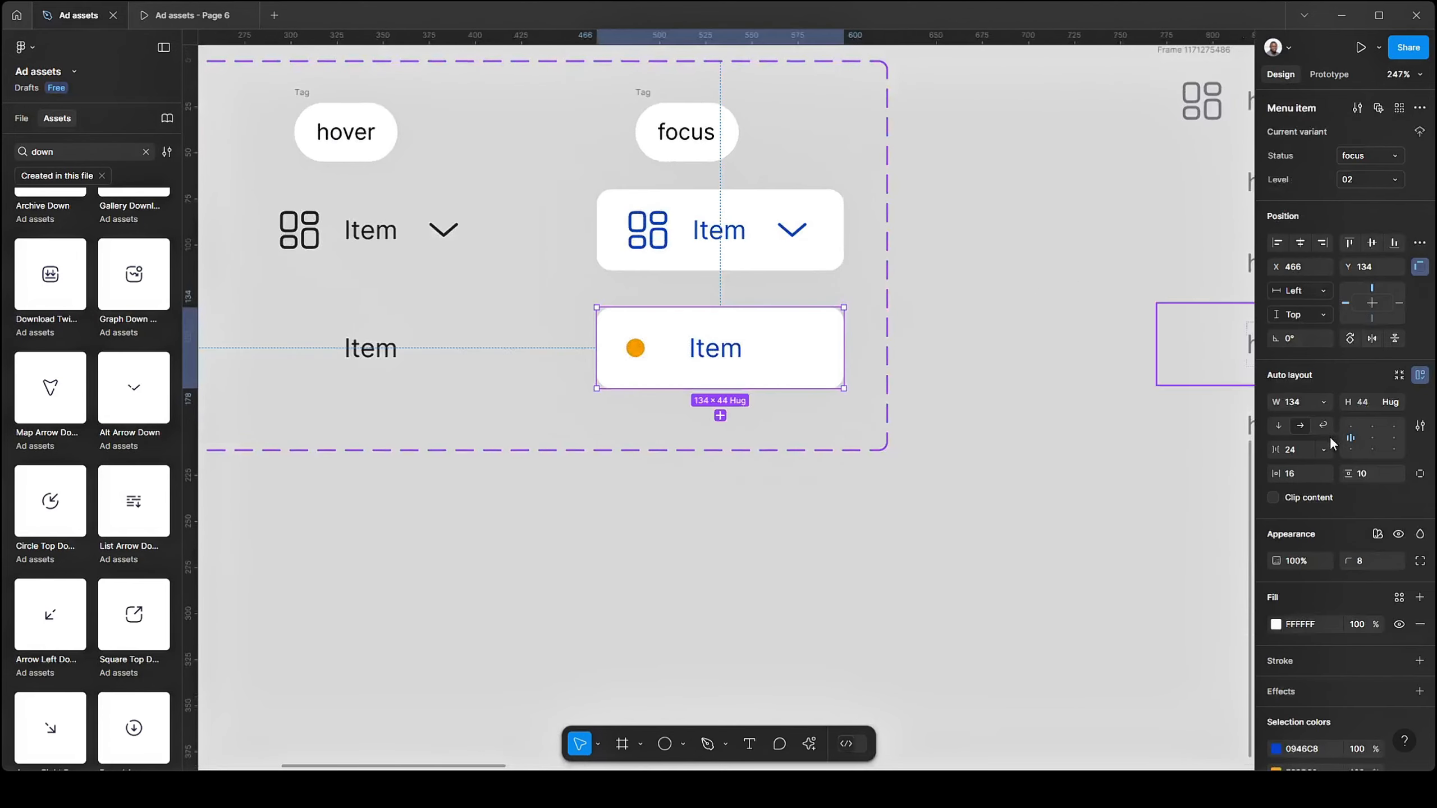
scroll(1365, 574, "down", 3)
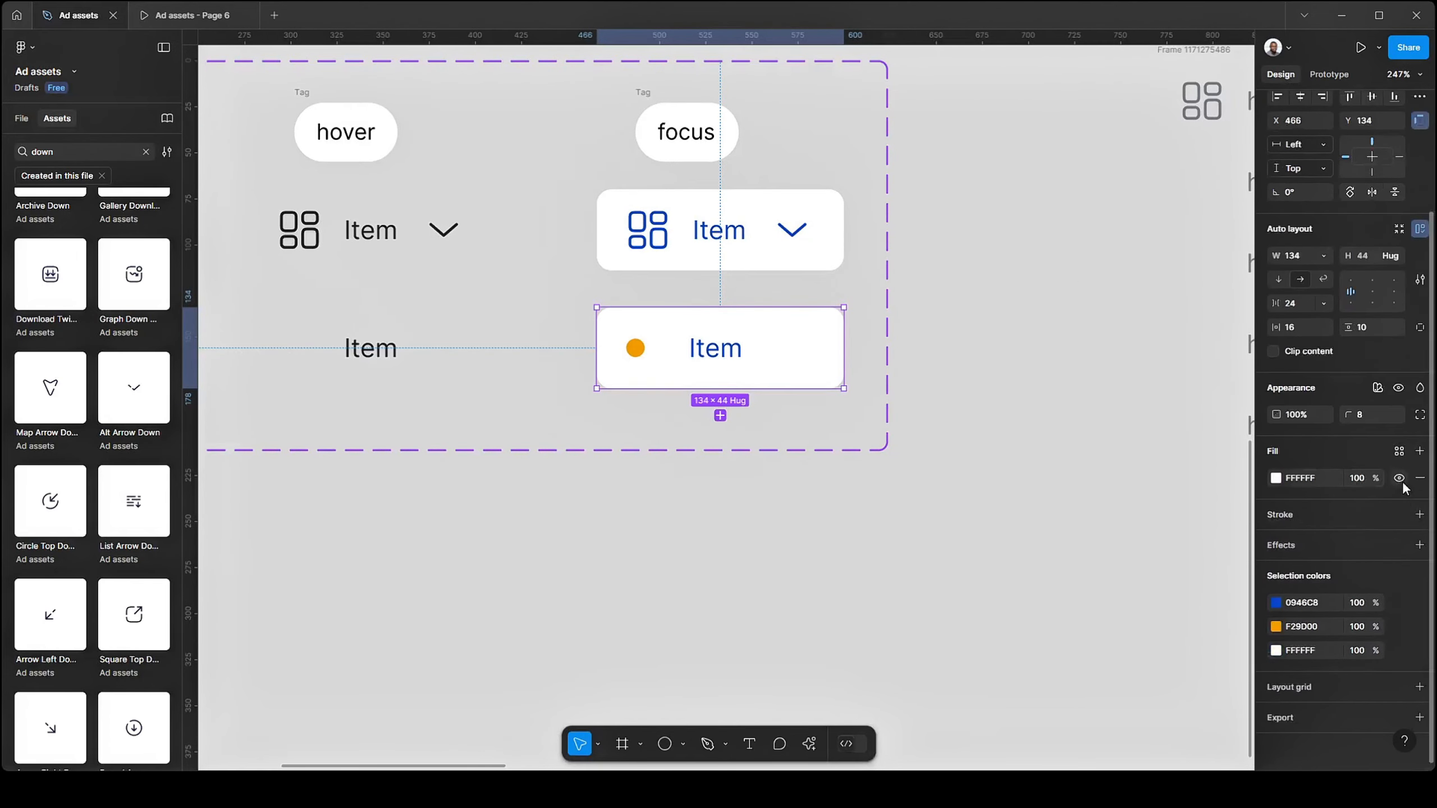
left_click(1398, 479)
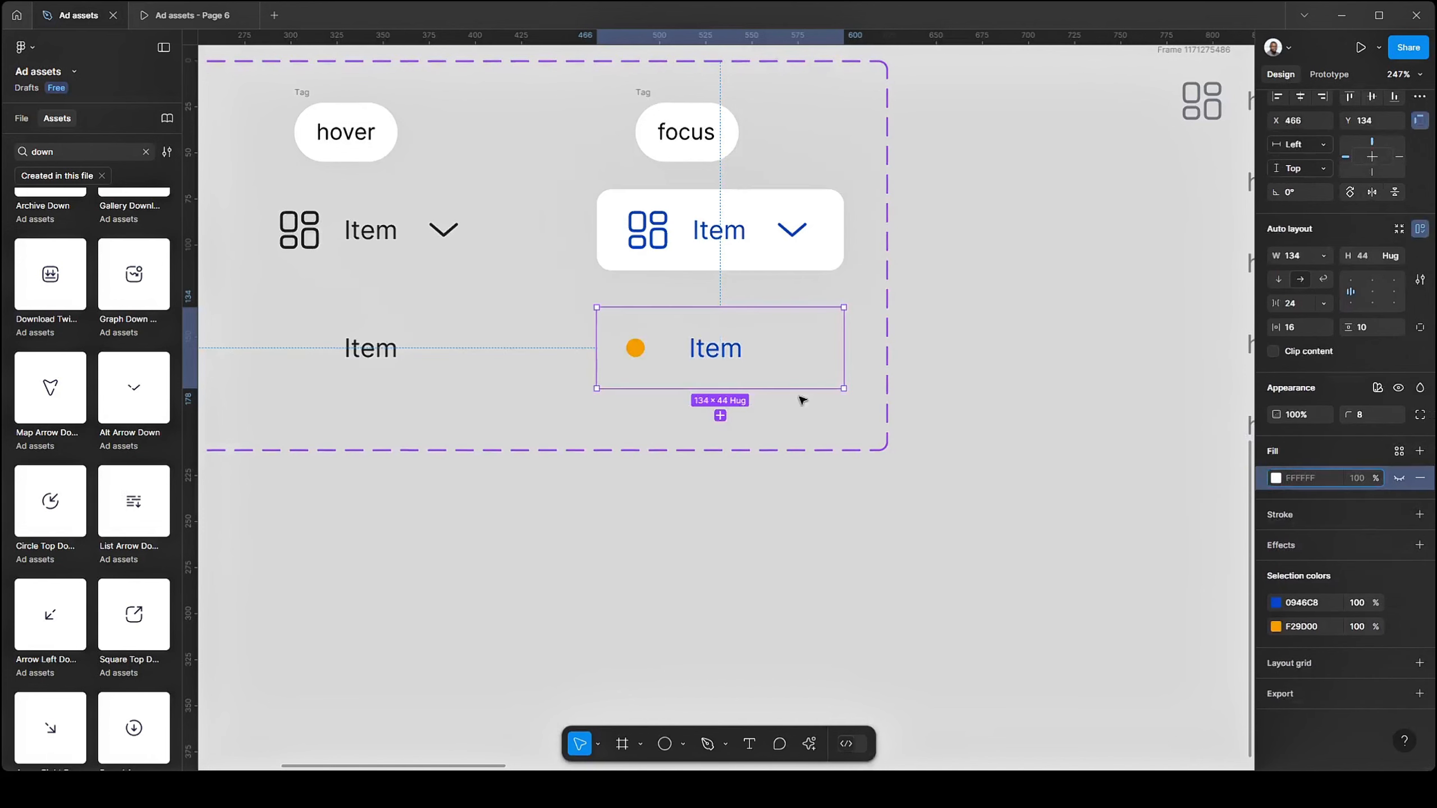
key("Escape")
- Try the focus status on the second home item in the stack and undo it
scroll(295, 353, "down", 5, "ctrl")
scroll(657, 362, "right", 3)
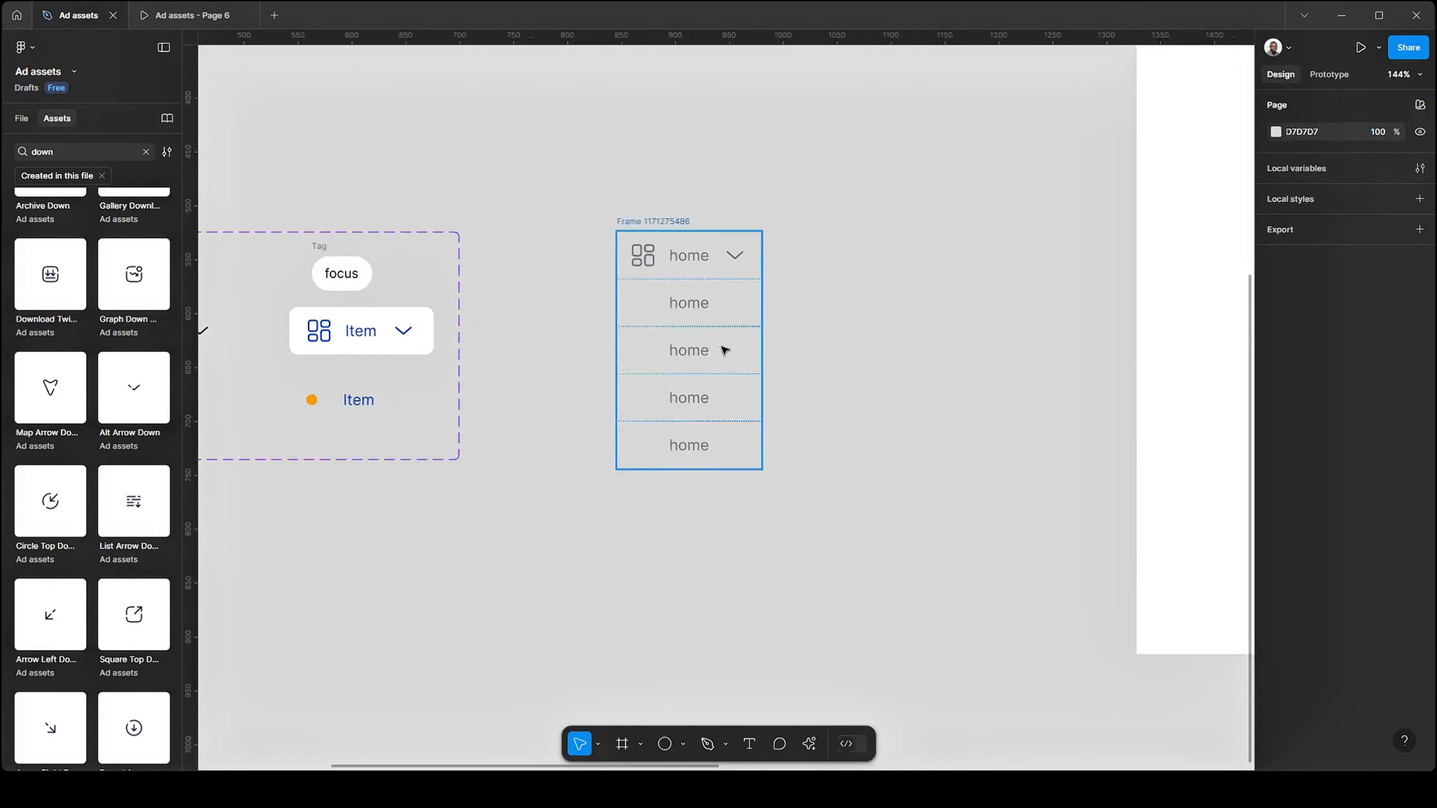
scroll(725, 346, "up", 3, "ctrl")
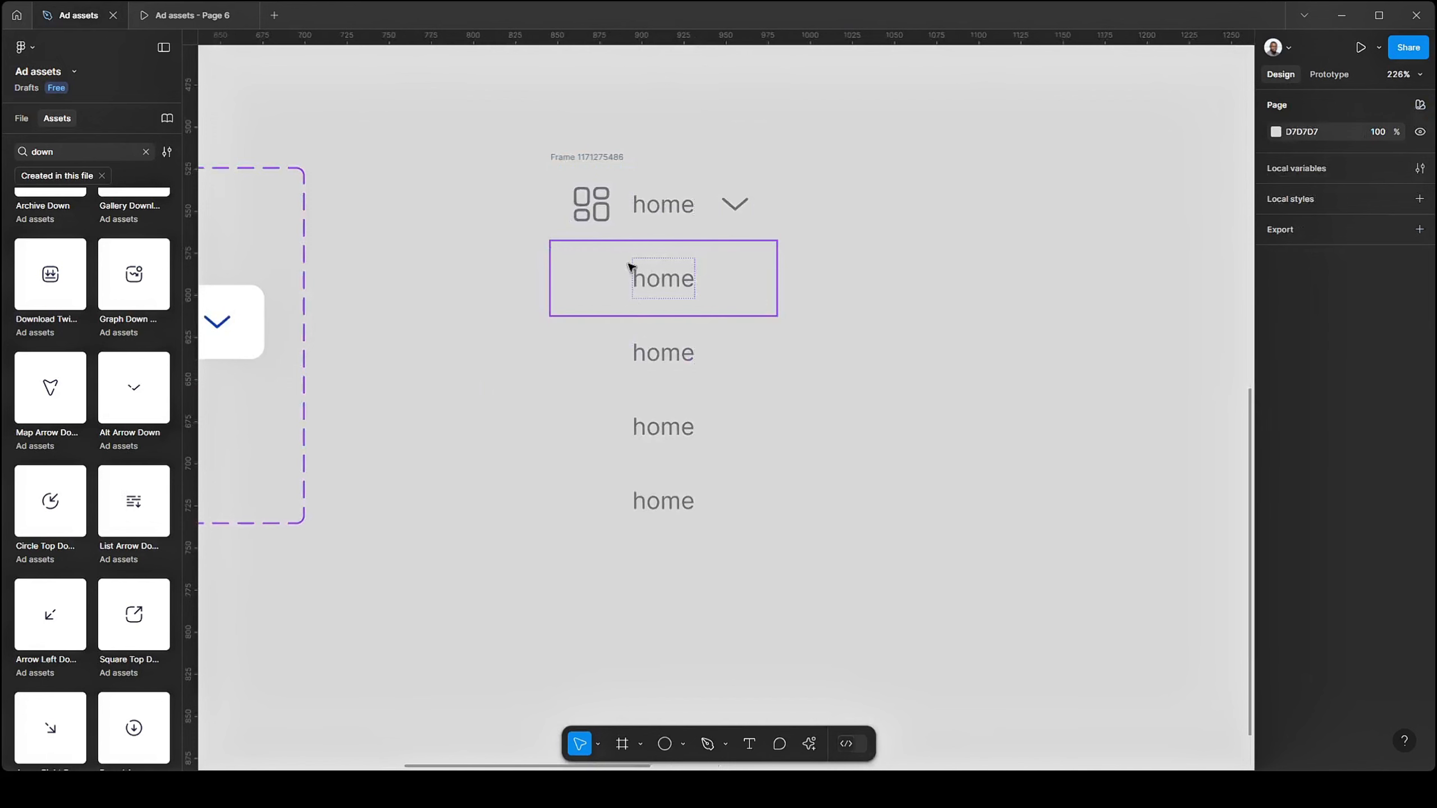
left_click(750, 276)
left_click(1377, 165)
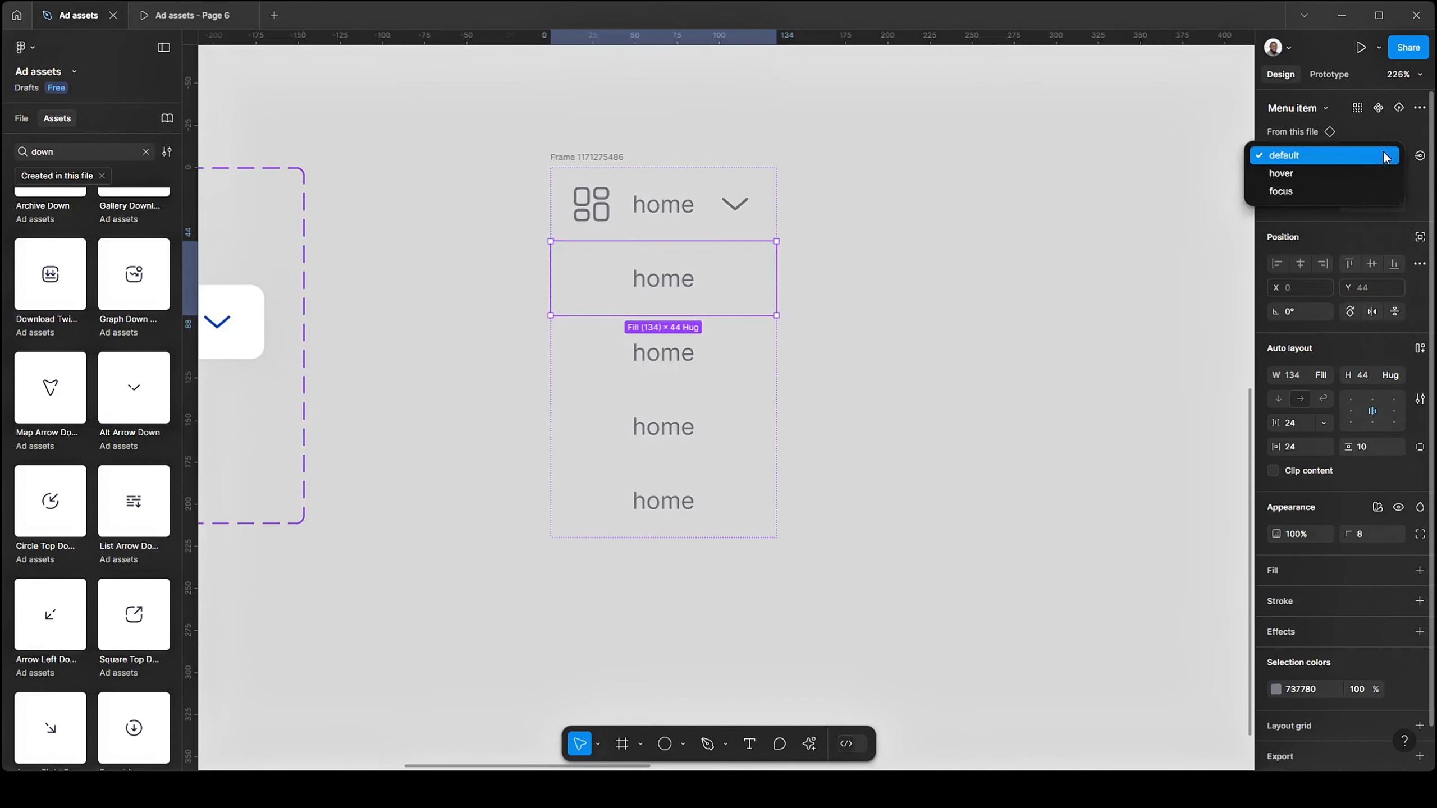
left_click(1291, 178)
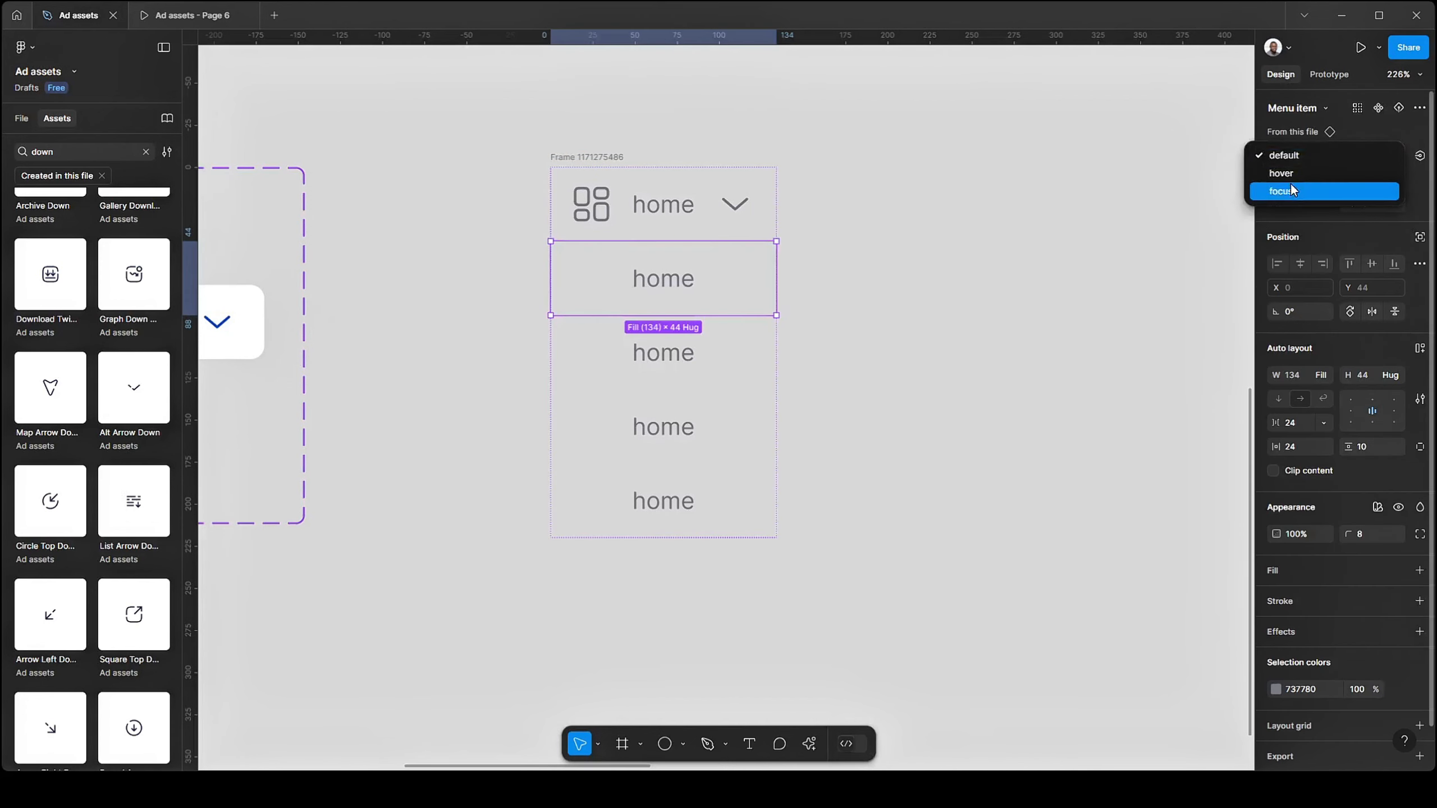
left_click(868, 376)
key("ctrl+z")
key("ctrl+z")
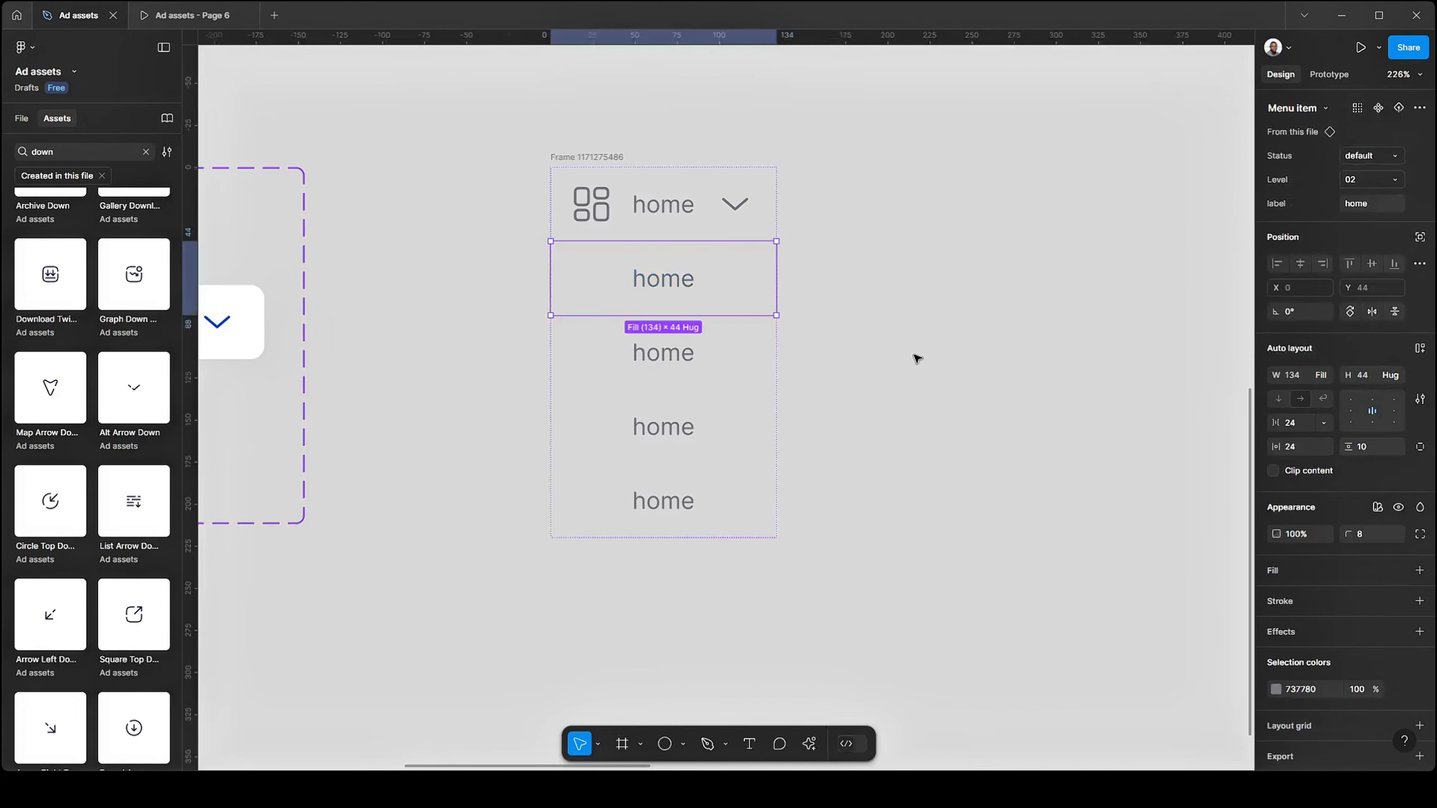
left_click(915, 356)
- Rename the frame around the five home items as "Dropdown menu item"
scroll(560, 209, "up", 2)
left_click(565, 149)
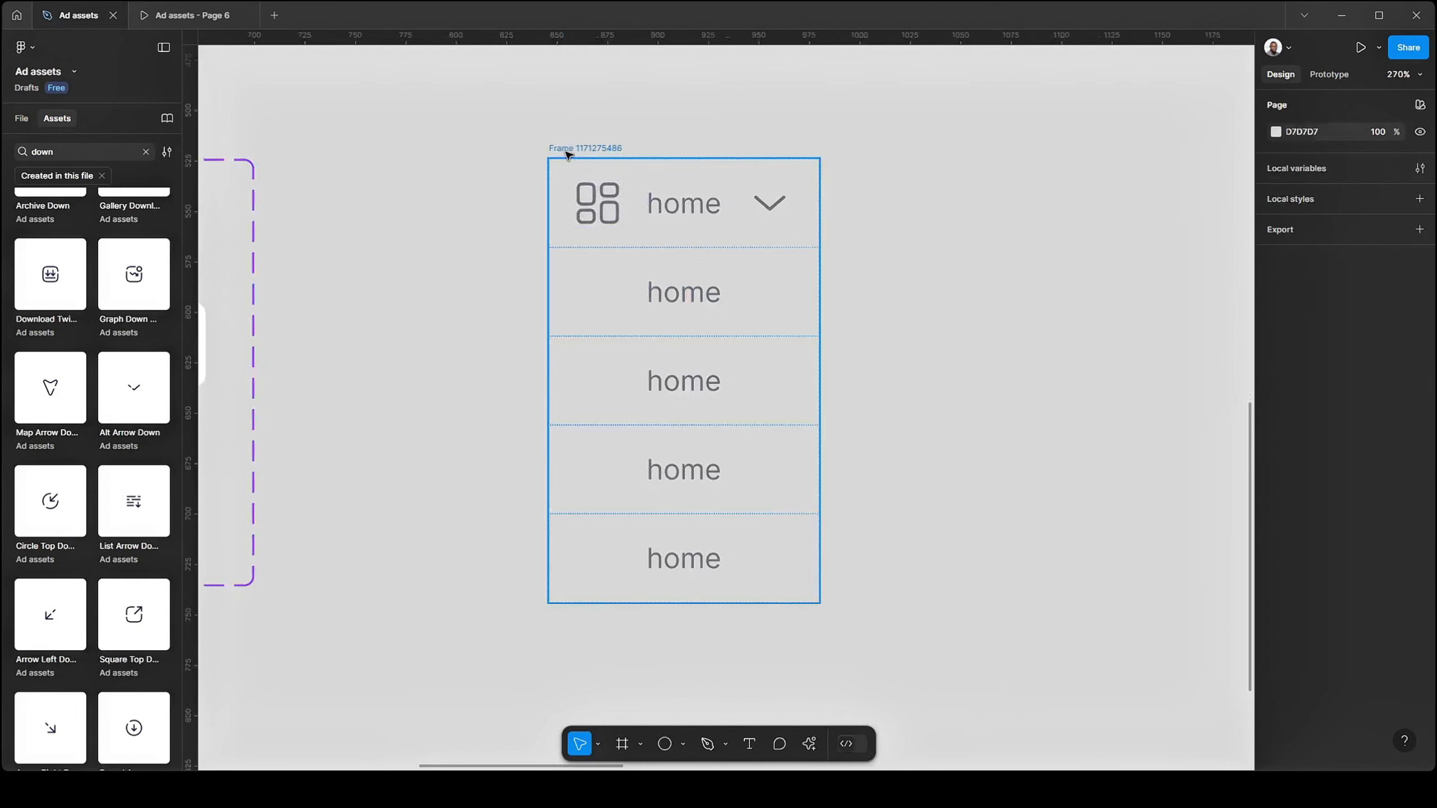
scroll(674, 273, "down", 1)
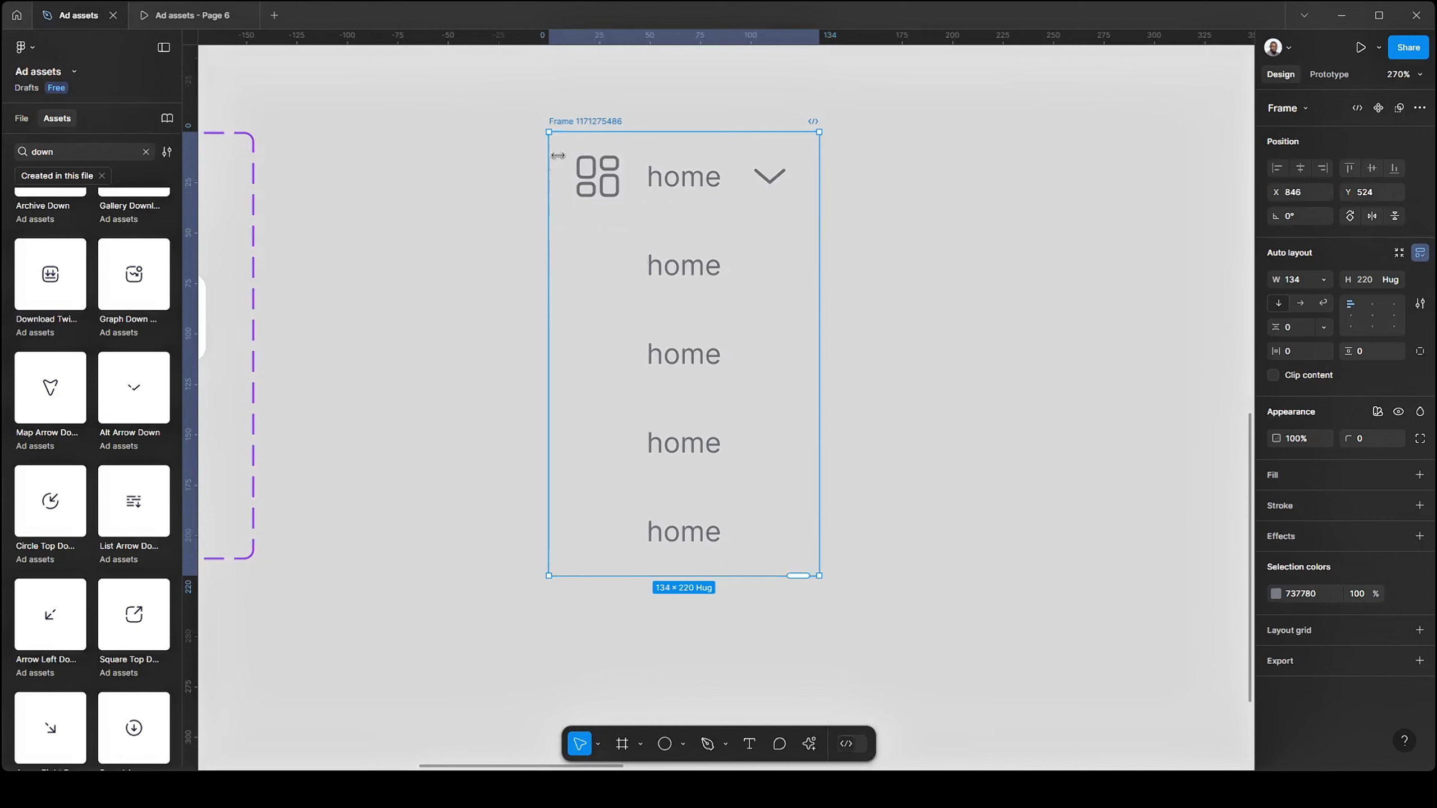
double_click(565, 121)
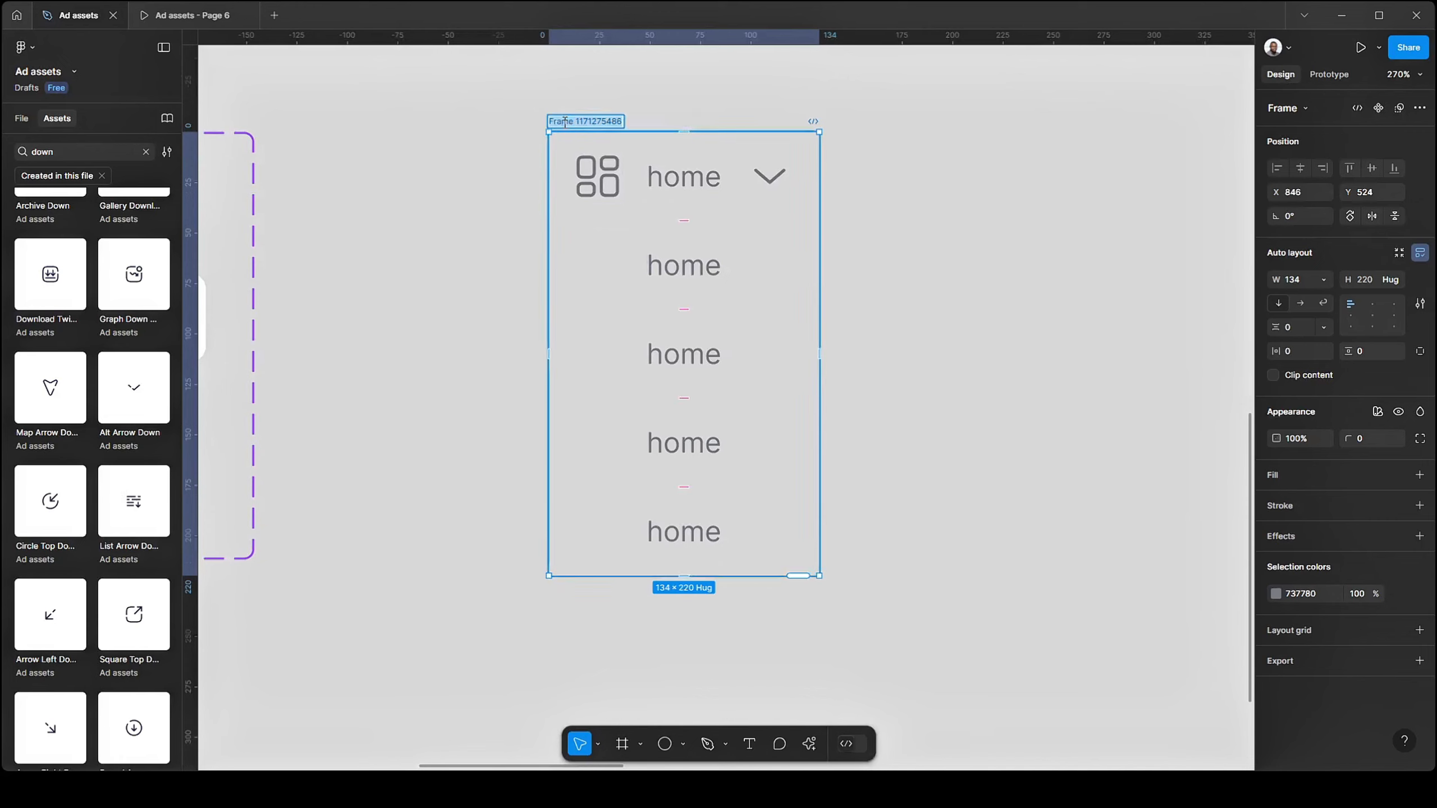
type("Dropdown menu item")
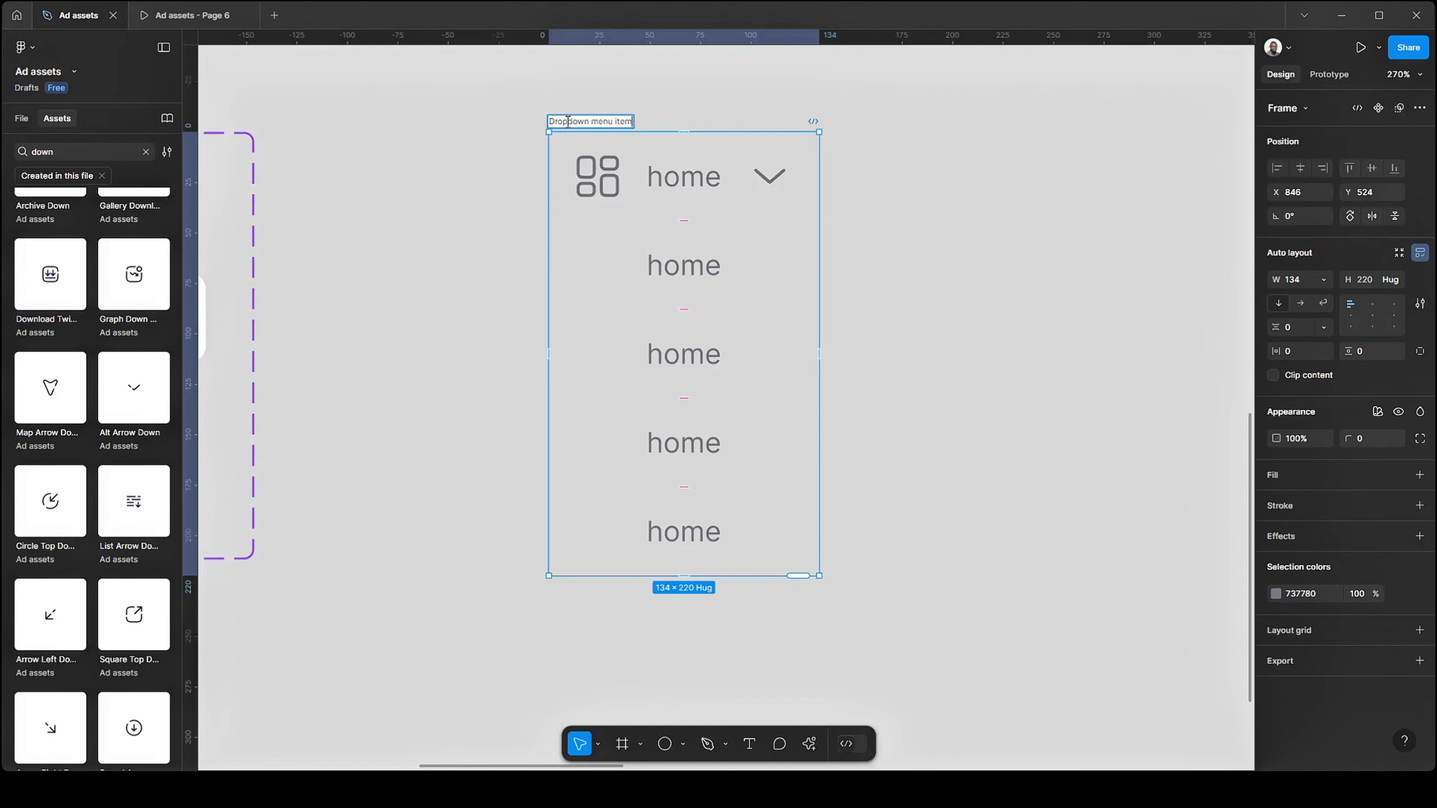
key("Return")
left_click(997, 286)
- Turn the Dropdown menu item frame into a component
scroll(962, 286, "down", 3)
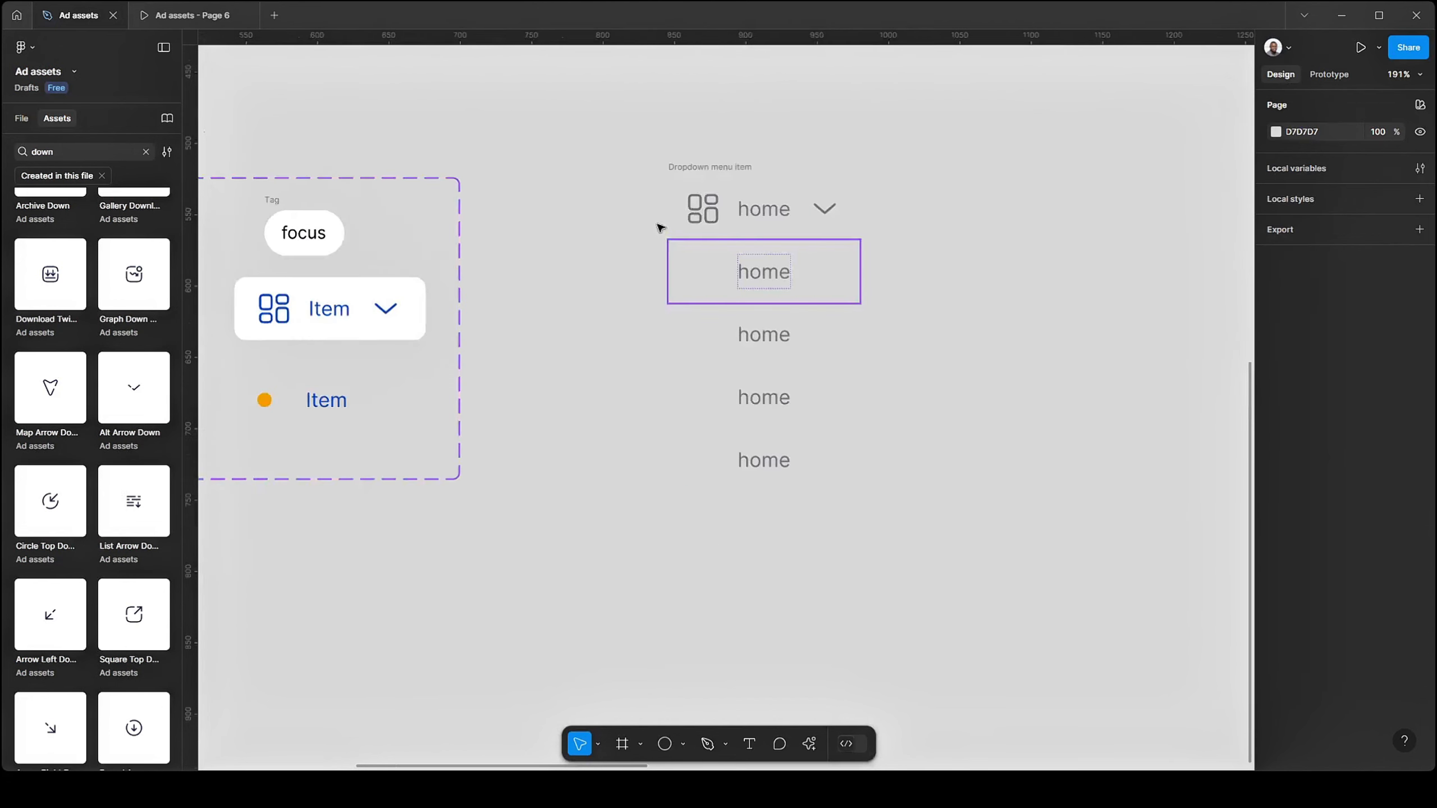
left_click(694, 173)
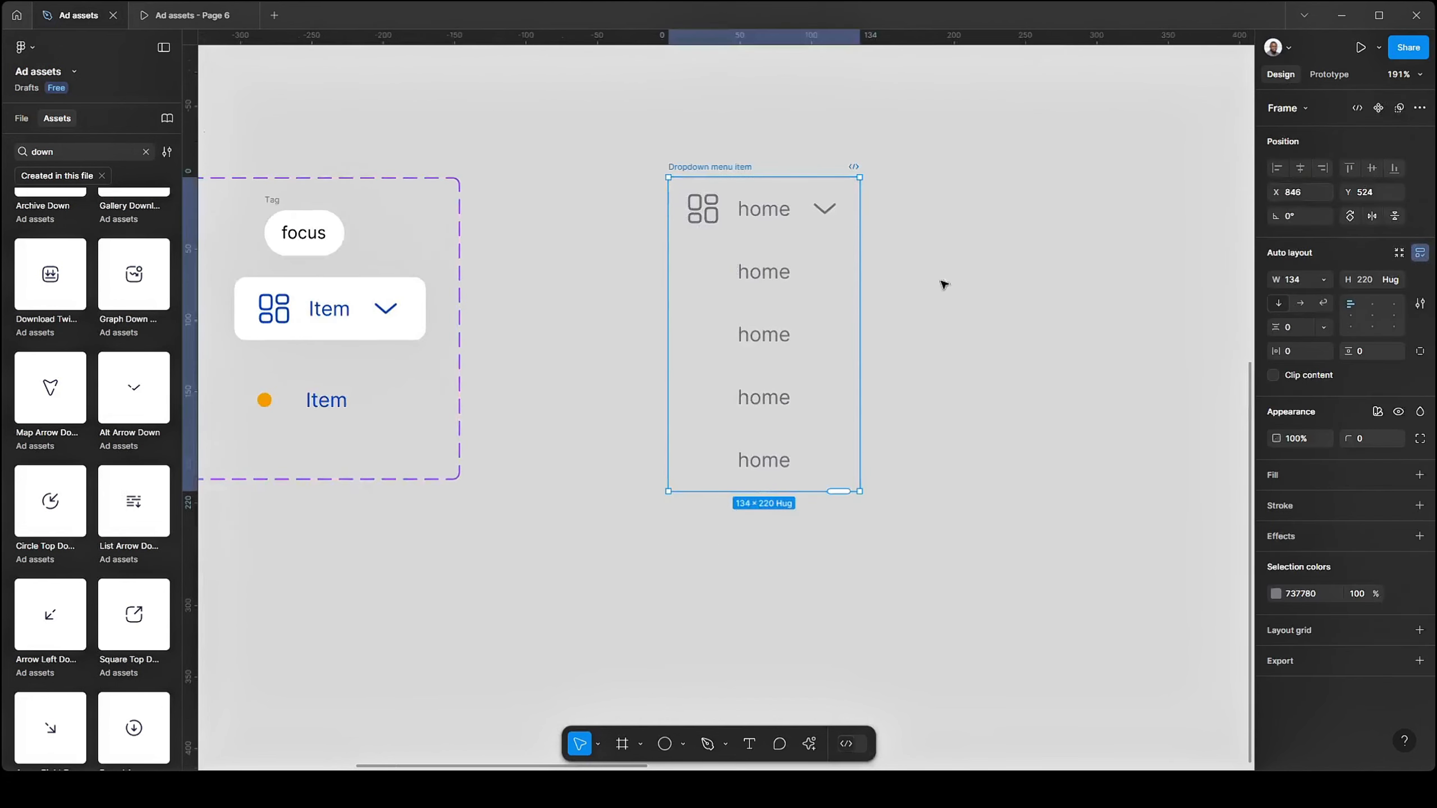
left_click(1378, 108)
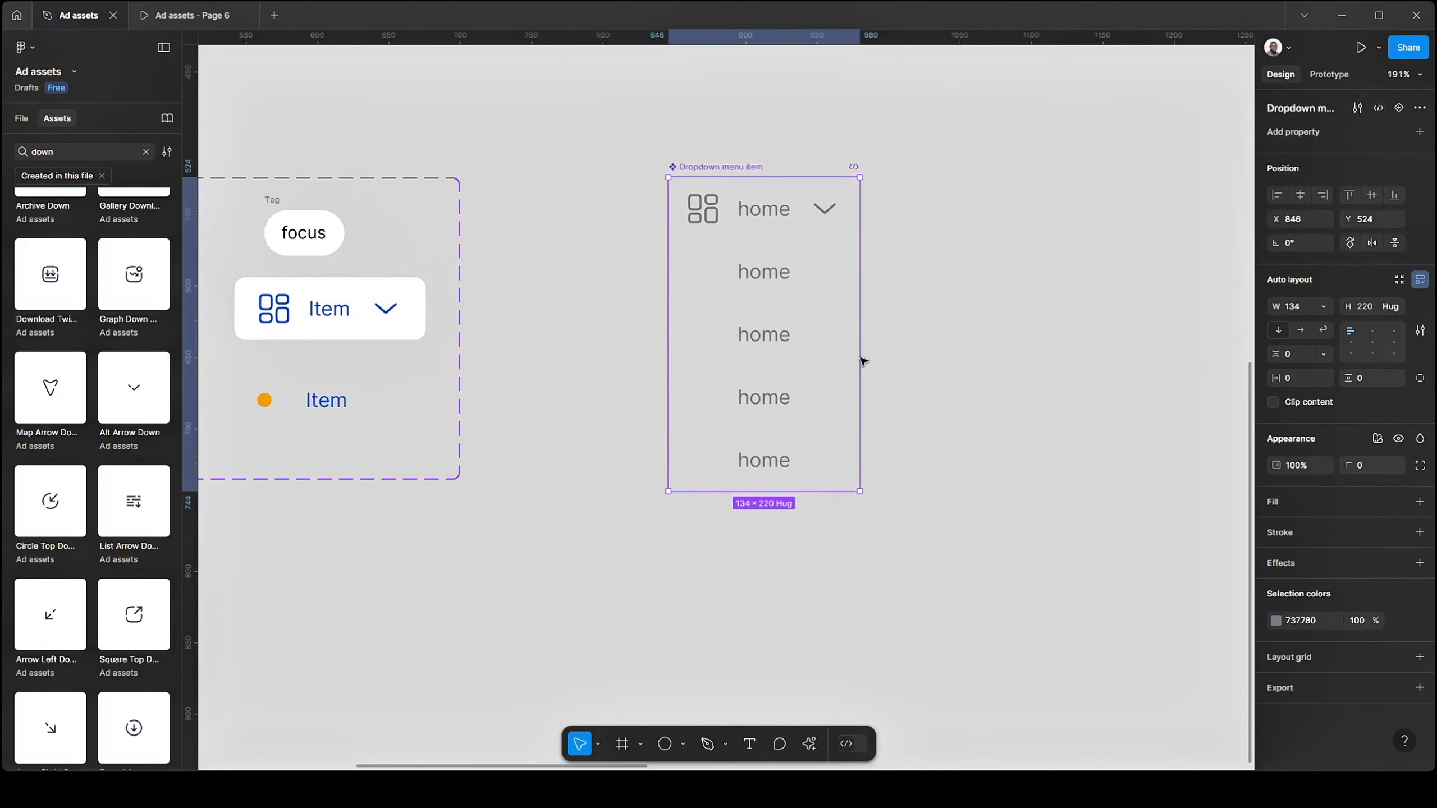
- Hide the bottom two home items in the Dropdown menu item component, leaving the top three visible
scroll(946, 356, "up", 5)
left_click(611, 488)
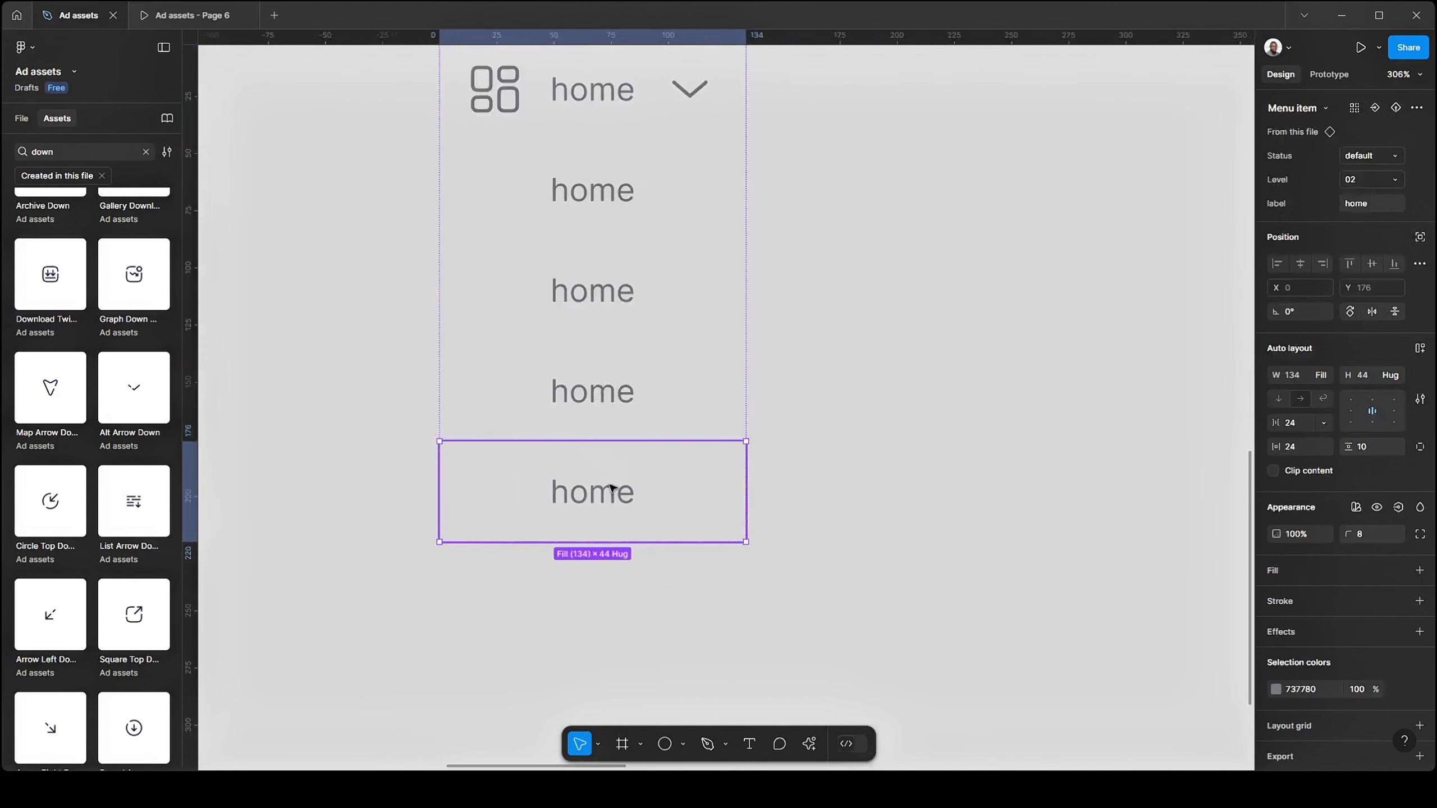
left_click(619, 409, "shift")
left_click(559, 314, "shift")
scroll(736, 412, "down", 3)
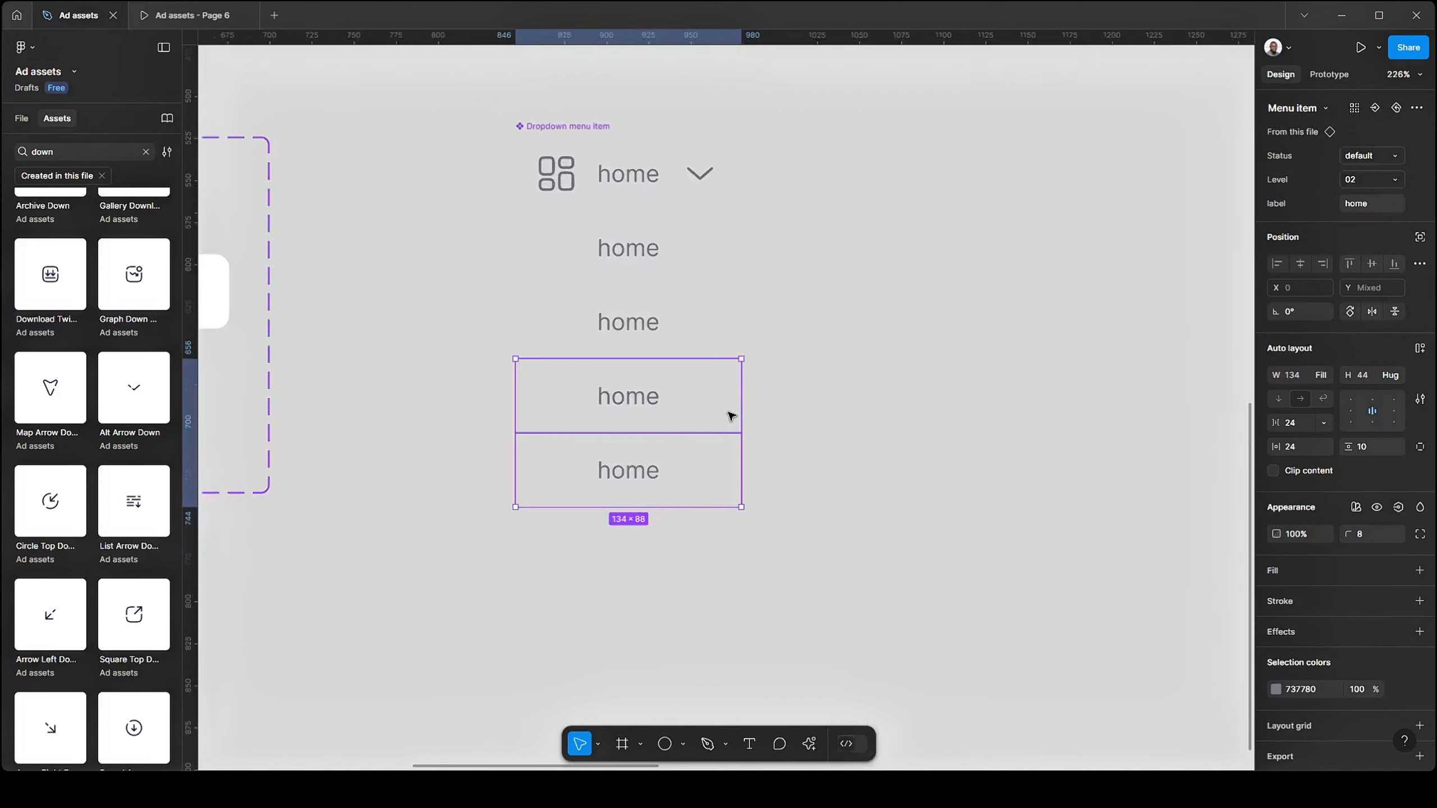
left_click(1376, 508)
left_click(677, 340)
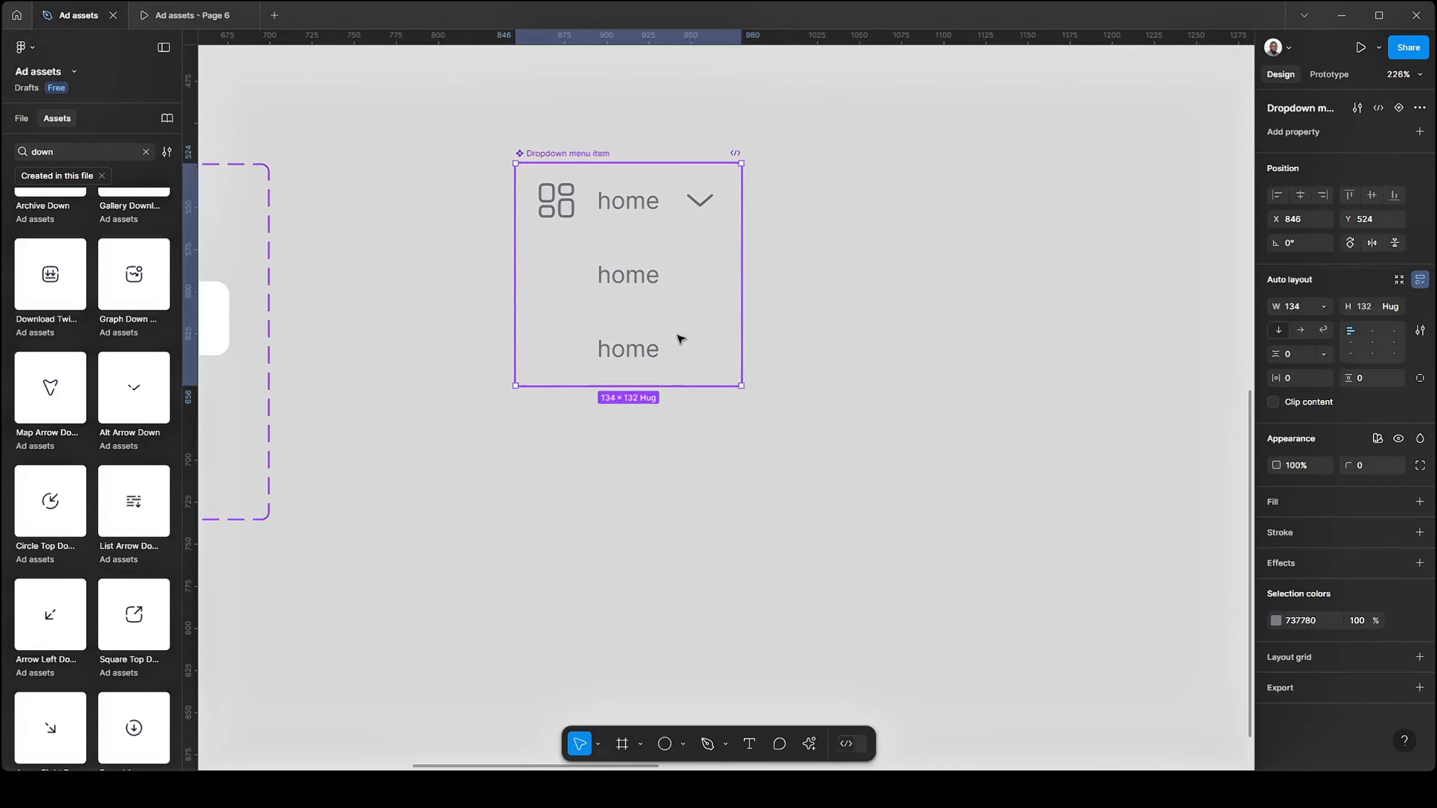
- Add a second variant to the Dropdown menu item component
scroll(813, 486, "down", 2)
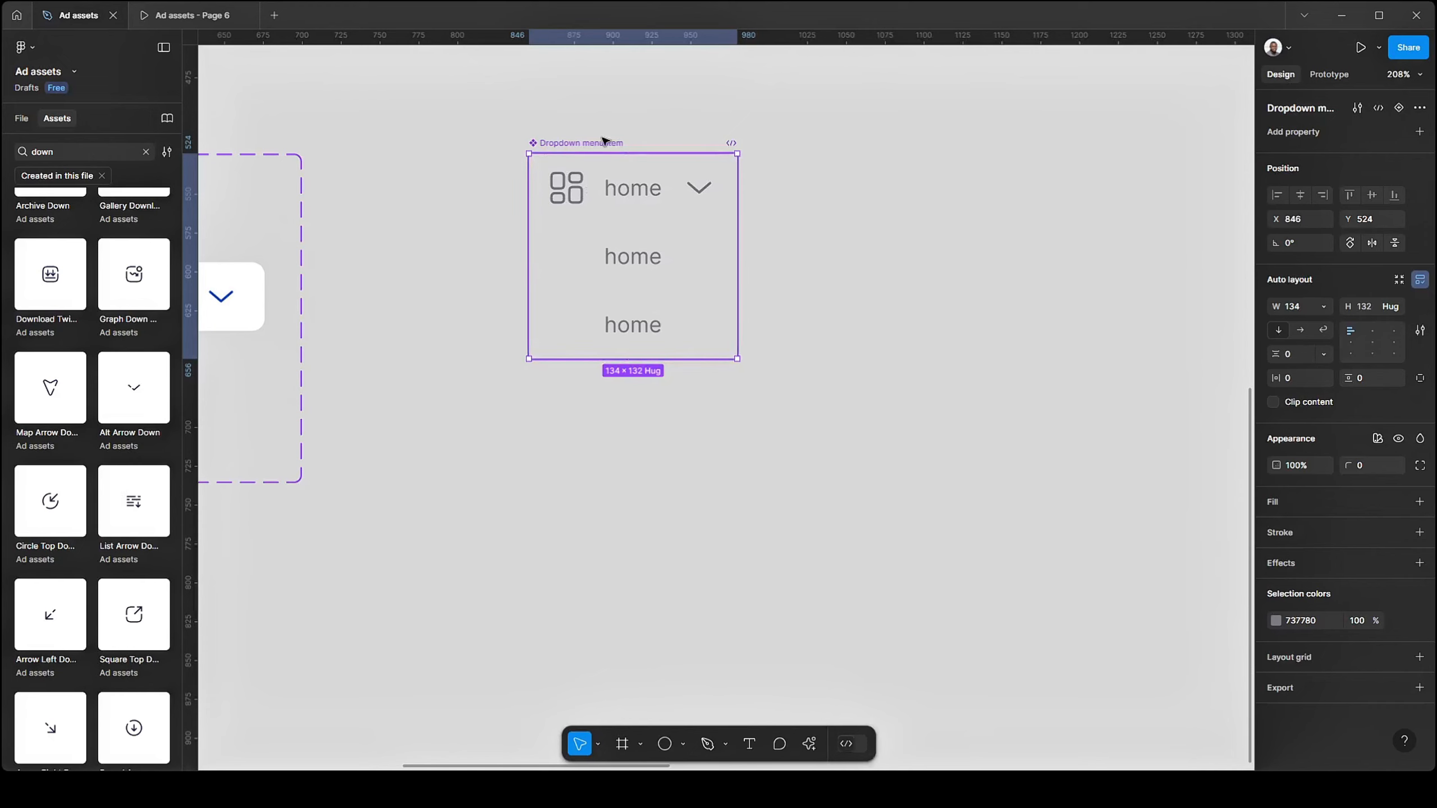
left_click(1395, 116)
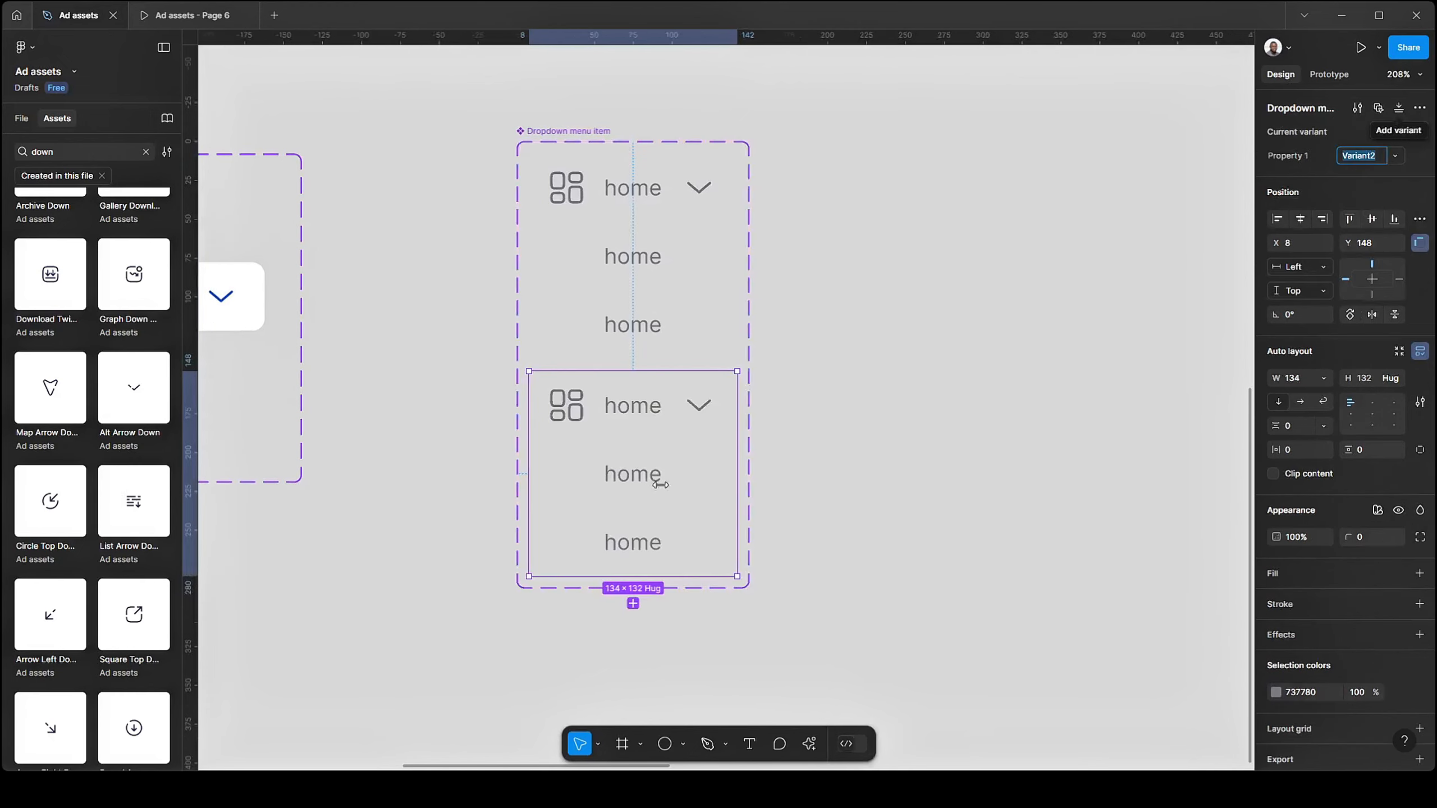
left_click(655, 409)
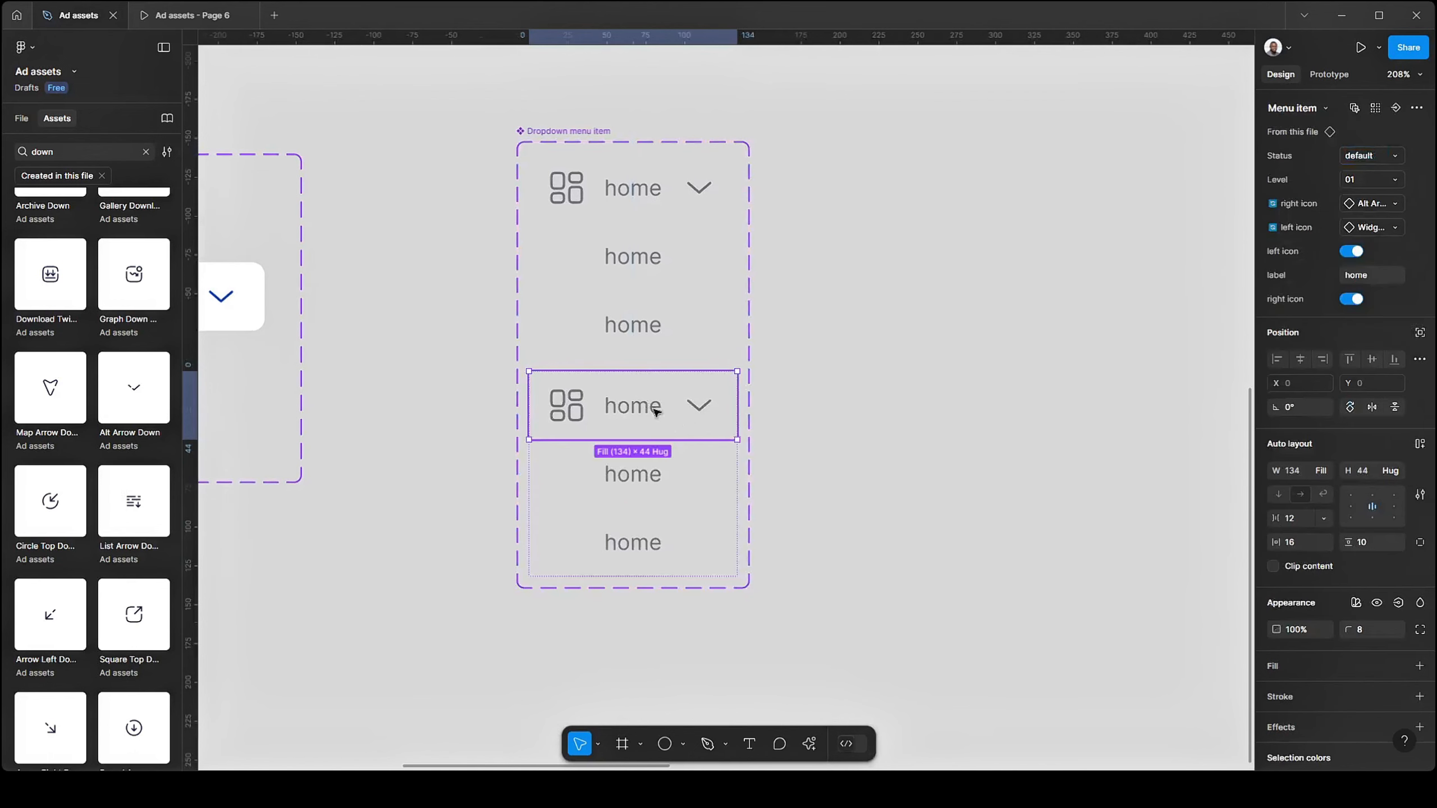
left_click(670, 475)
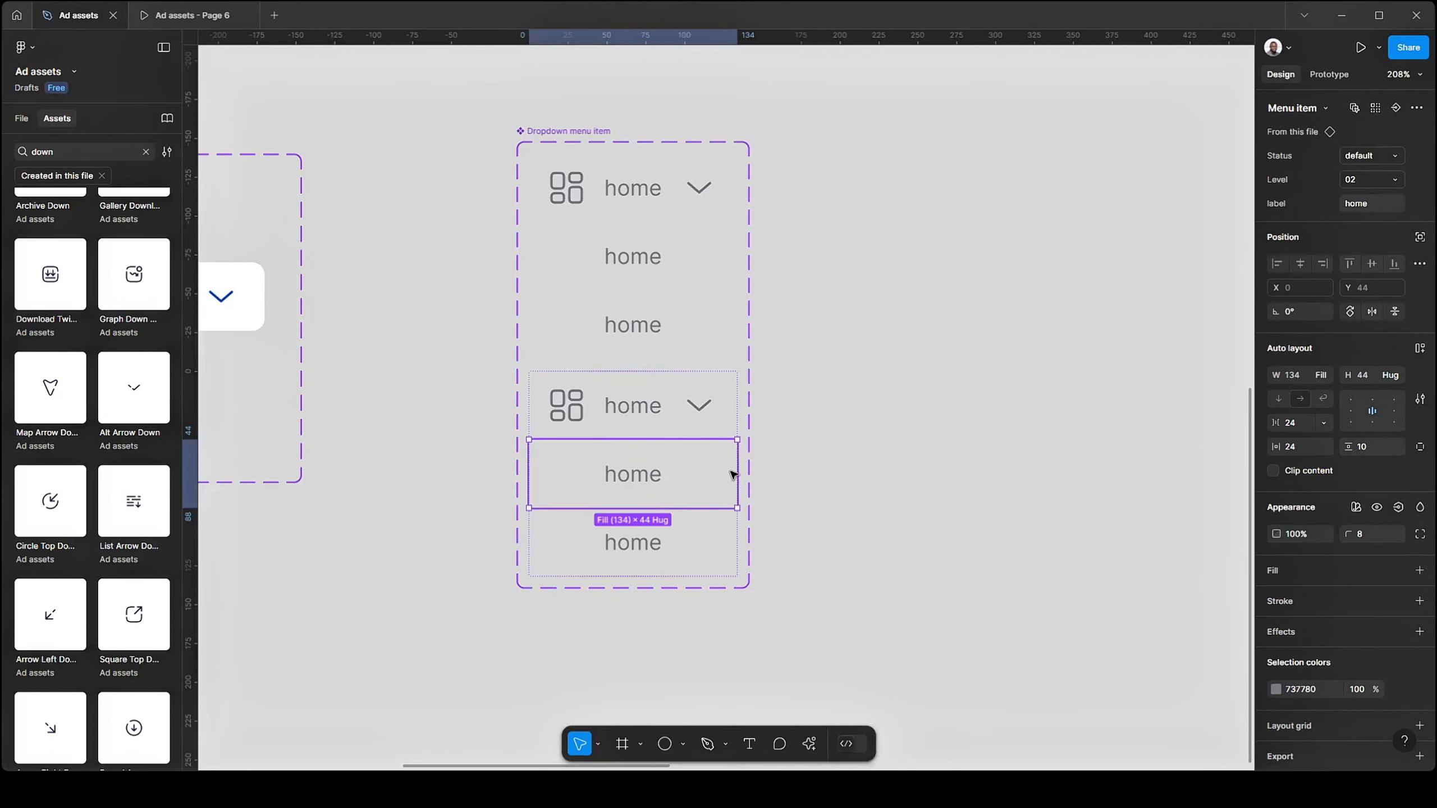
- Hide the two Level 02 home items in the default variant of Dropdown menu item
double_click(645, 302)
left_click(645, 270, "shift")
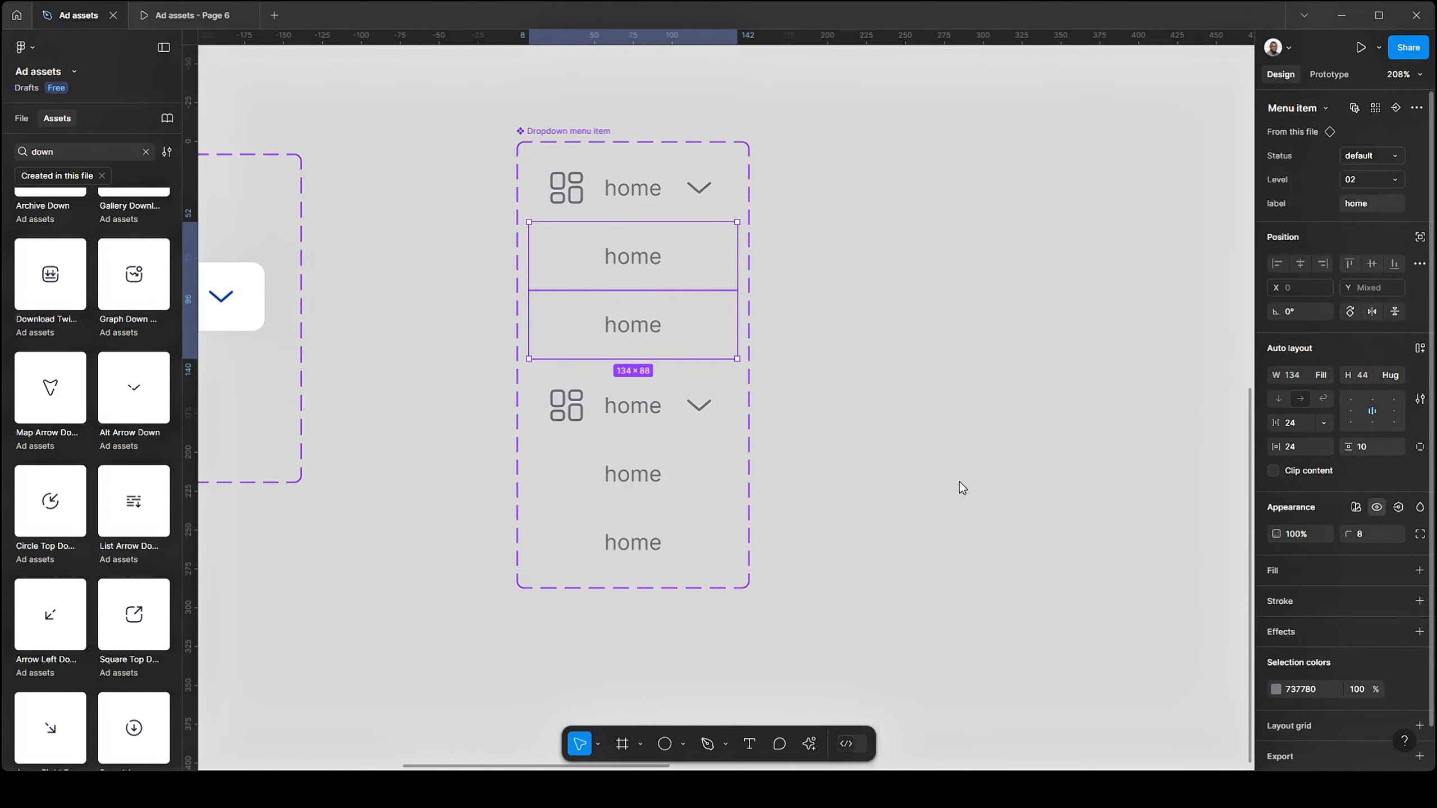
key("Delete")
- Move Variant2 up closer to the default variant, to about Y 109 within the component set
left_click(628, 485)
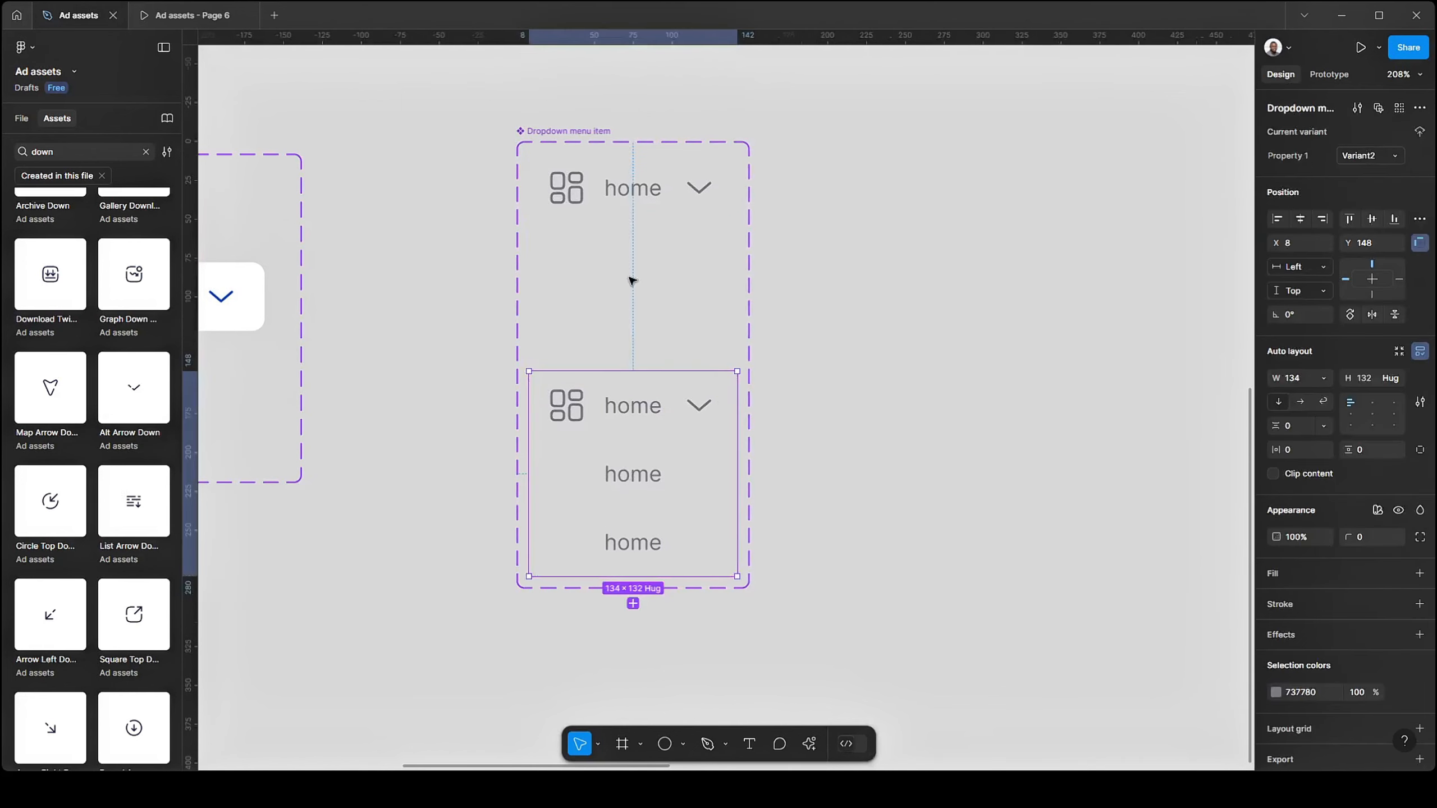
left_click(649, 207)
left_click_drag(661, 426, 659, 365)
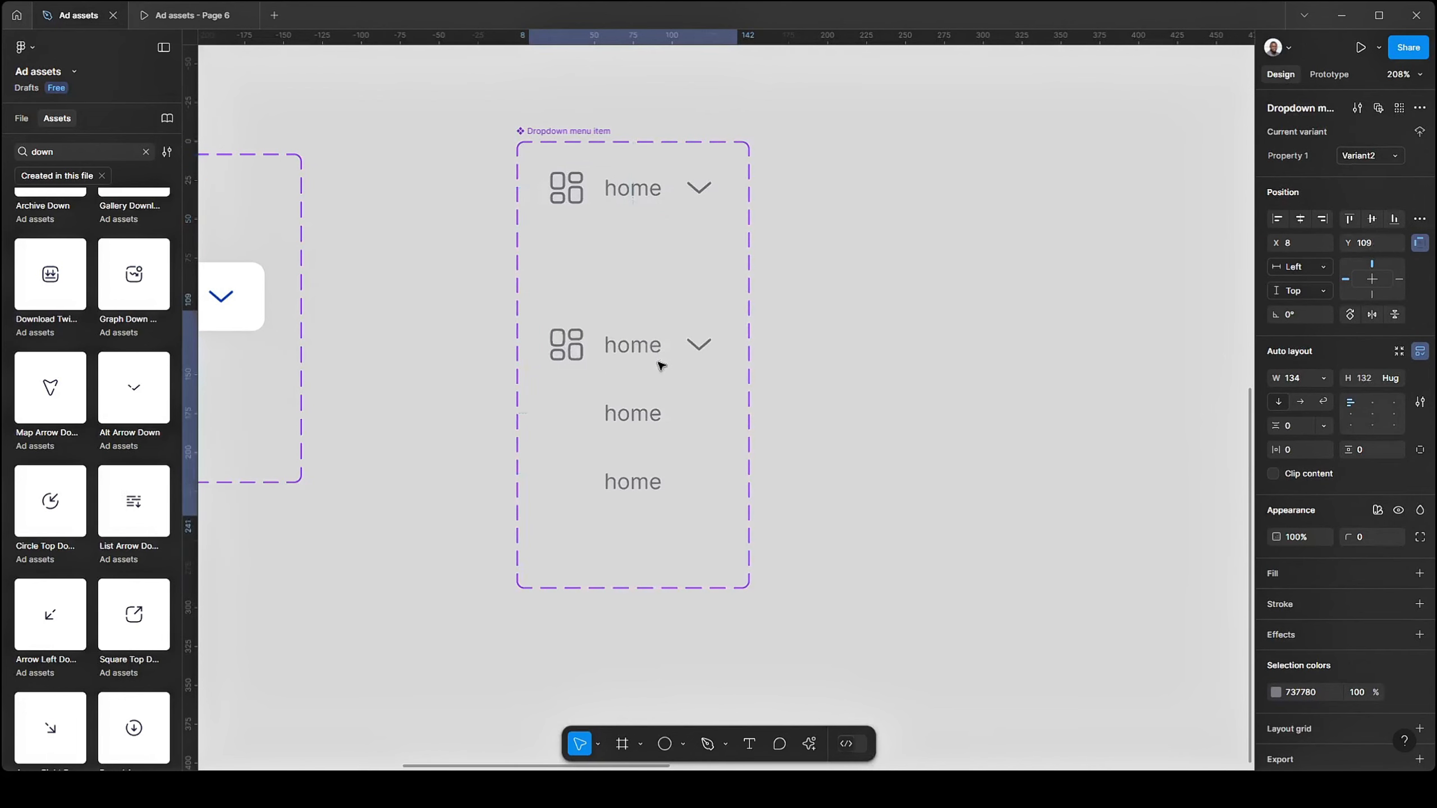
left_click(624, 205)
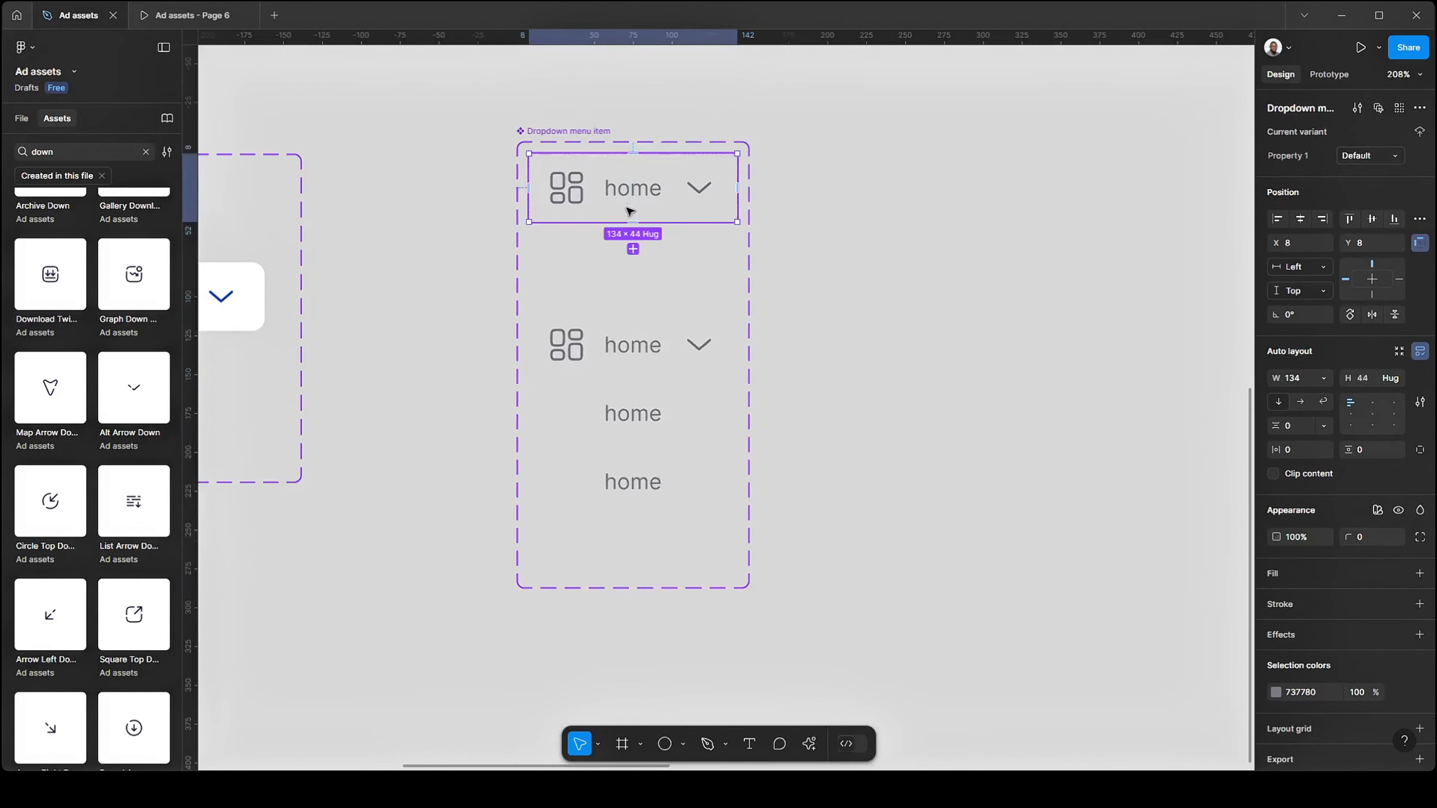
left_click(632, 379)
left_click(640, 176)
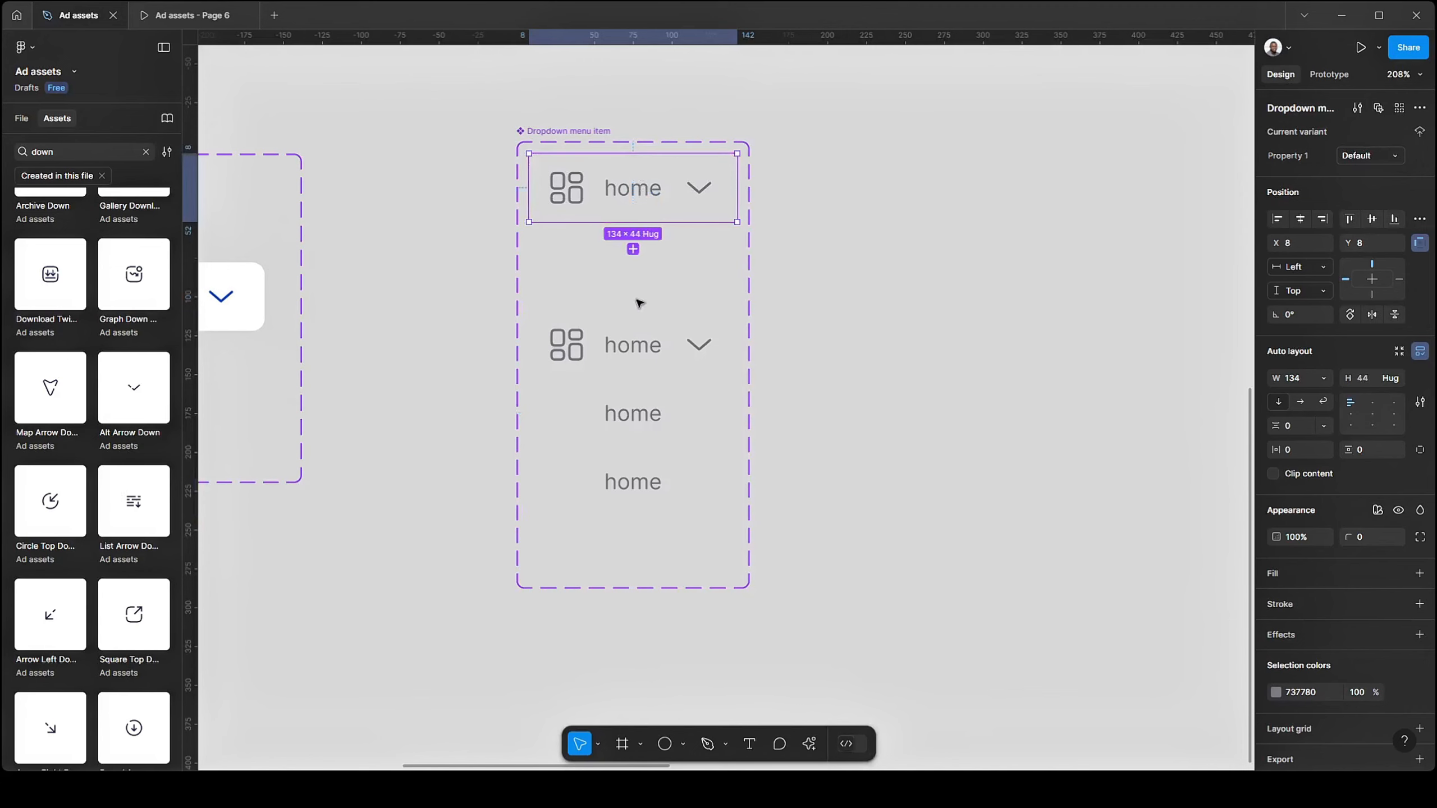
left_click(661, 329)
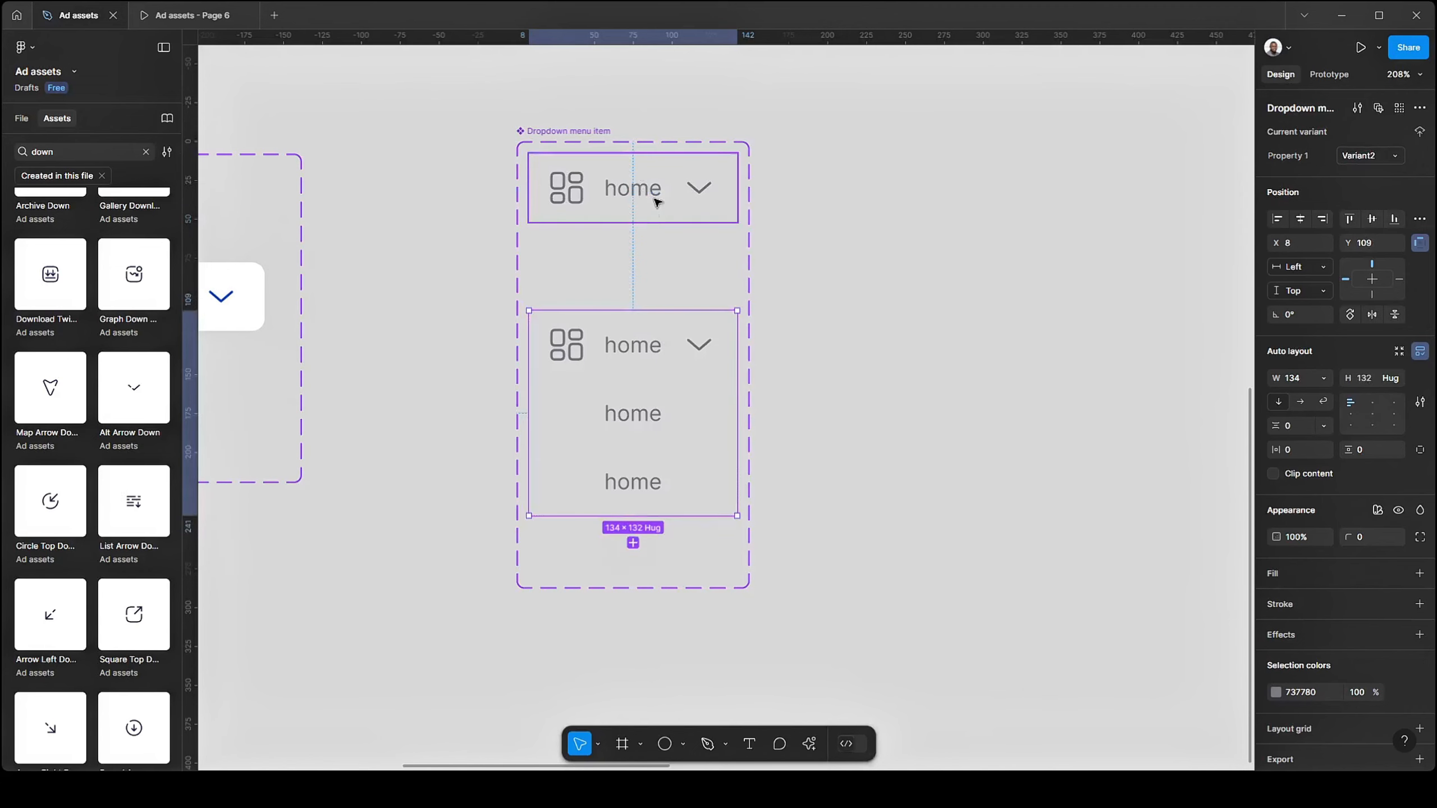
- Swap the two variants' positions, placing the expanded variant at Y 8 and the collapsed variant at Y 197 in the component set
left_click(645, 180, "shift")
left_click_drag(638, 190, 651, 398)
left_click(823, 463)
left_click(623, 316)
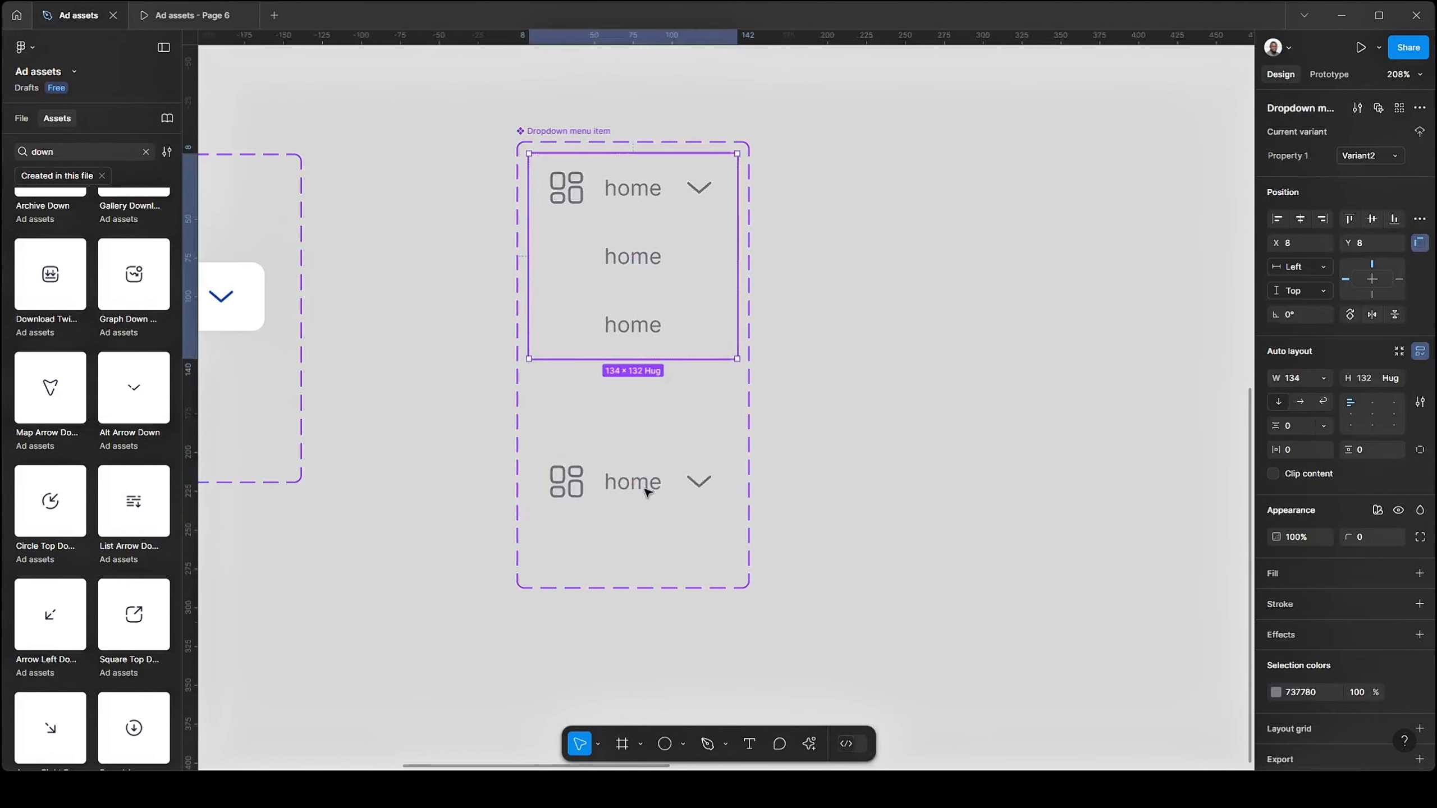
- Rename the variant property to State, with value on for the expanded variant and off for the collapsed one
left_click(706, 482)
left_click(625, 348)
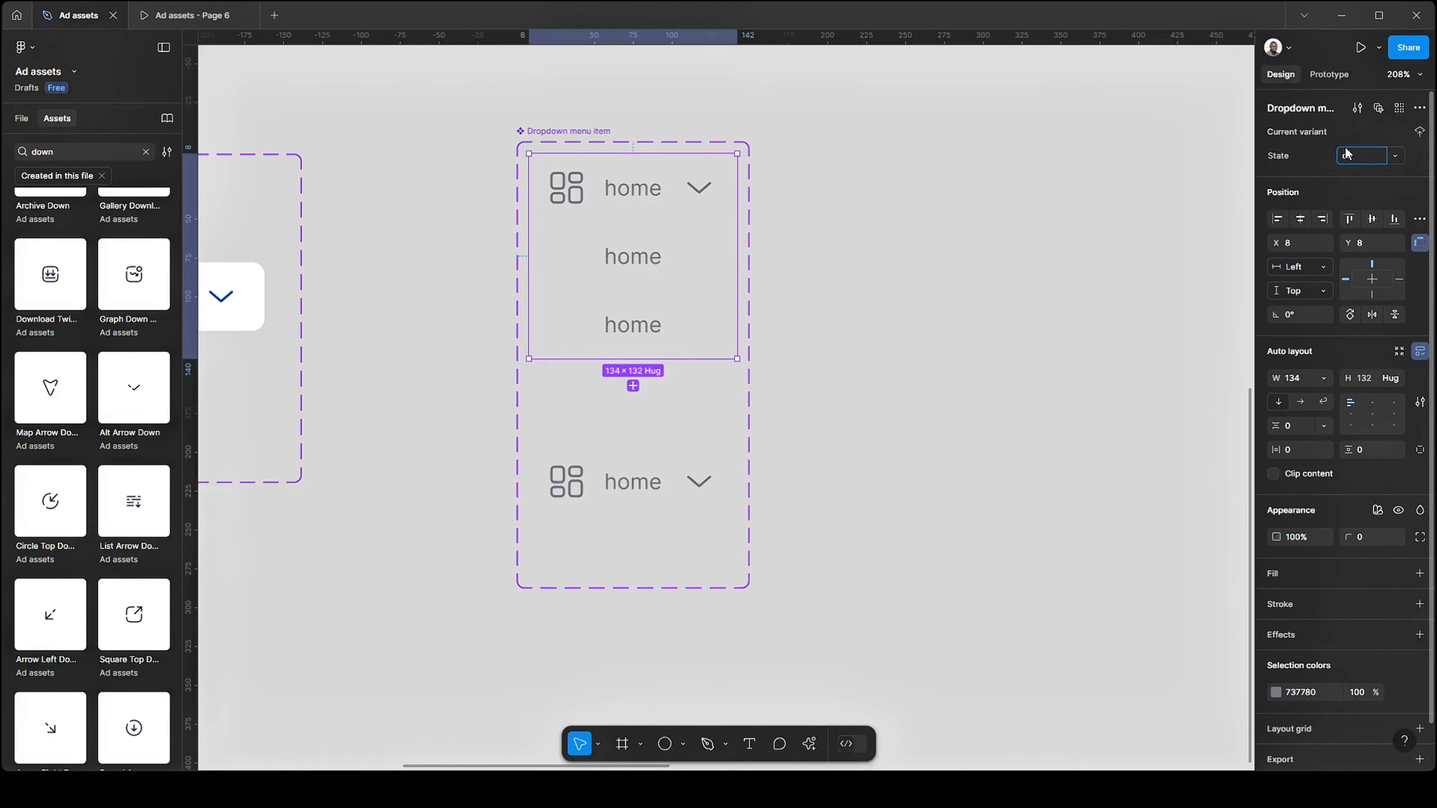
left_click(1373, 157)
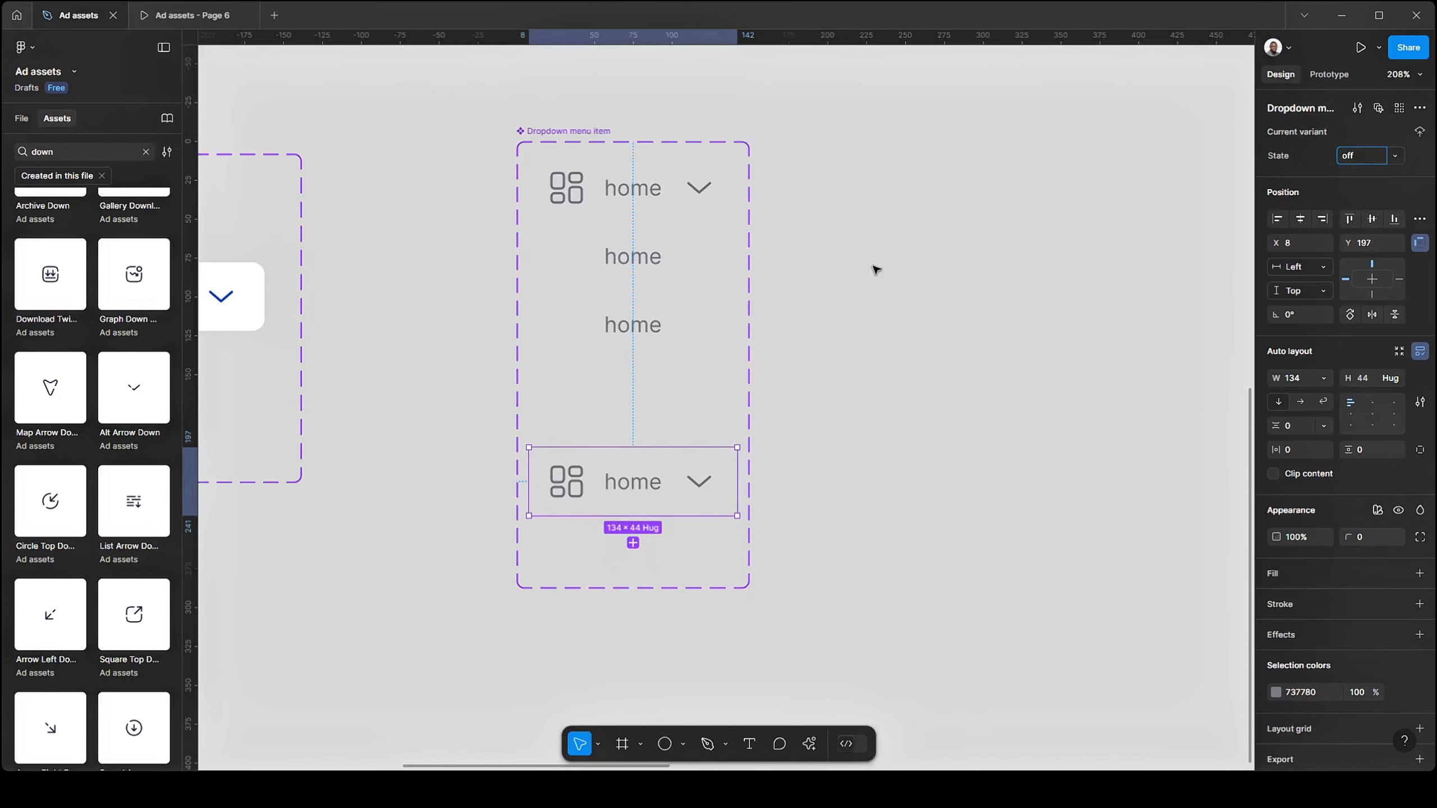
left_click(834, 311)
- Place an instance of the State on variant beside the Dropdown menu item component set, at about X 1074, Y 521
scroll(581, 313, "down", 1)
left_click(581, 312)
left_click_drag(818, 339, 664, 310)
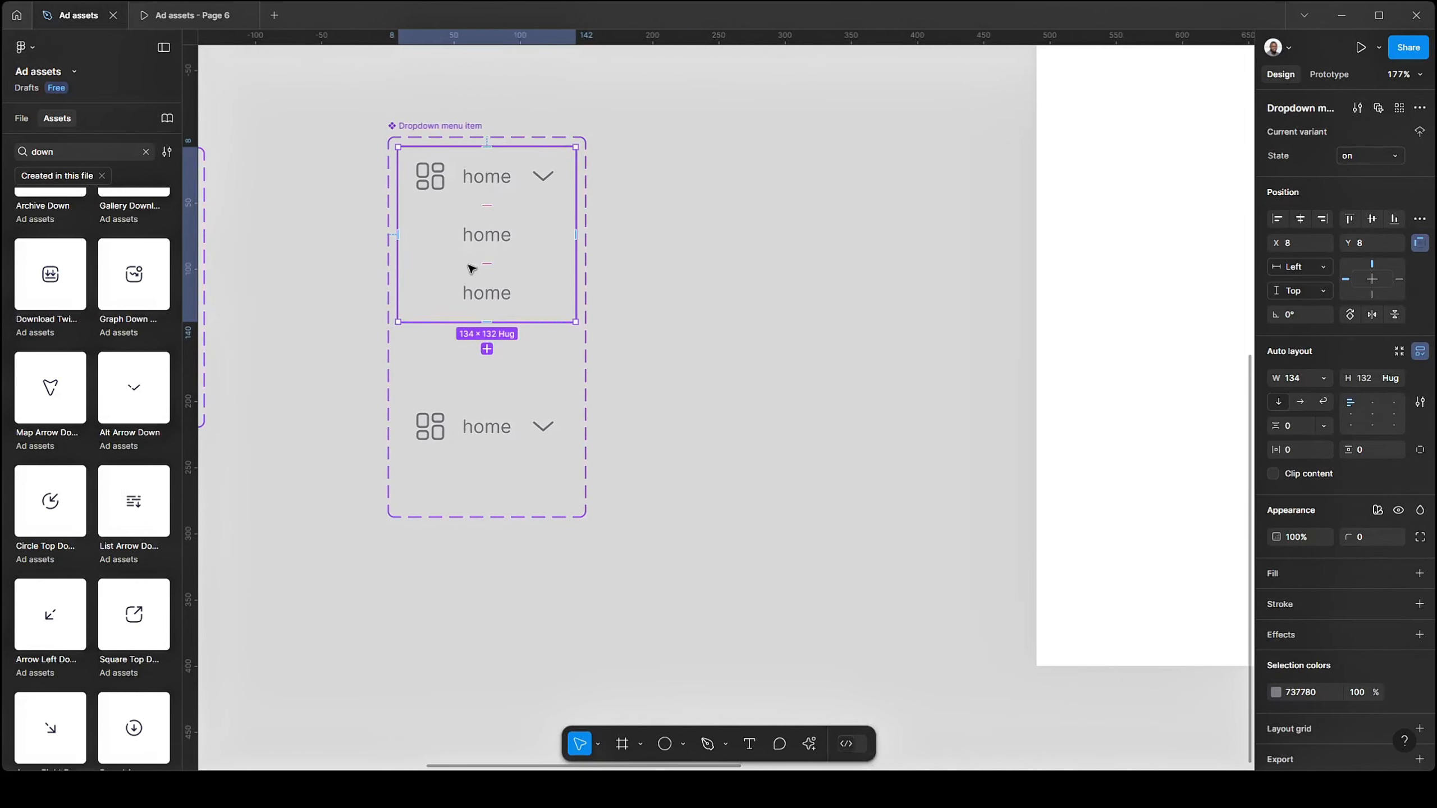
left_click_drag(471, 268, 796, 264)
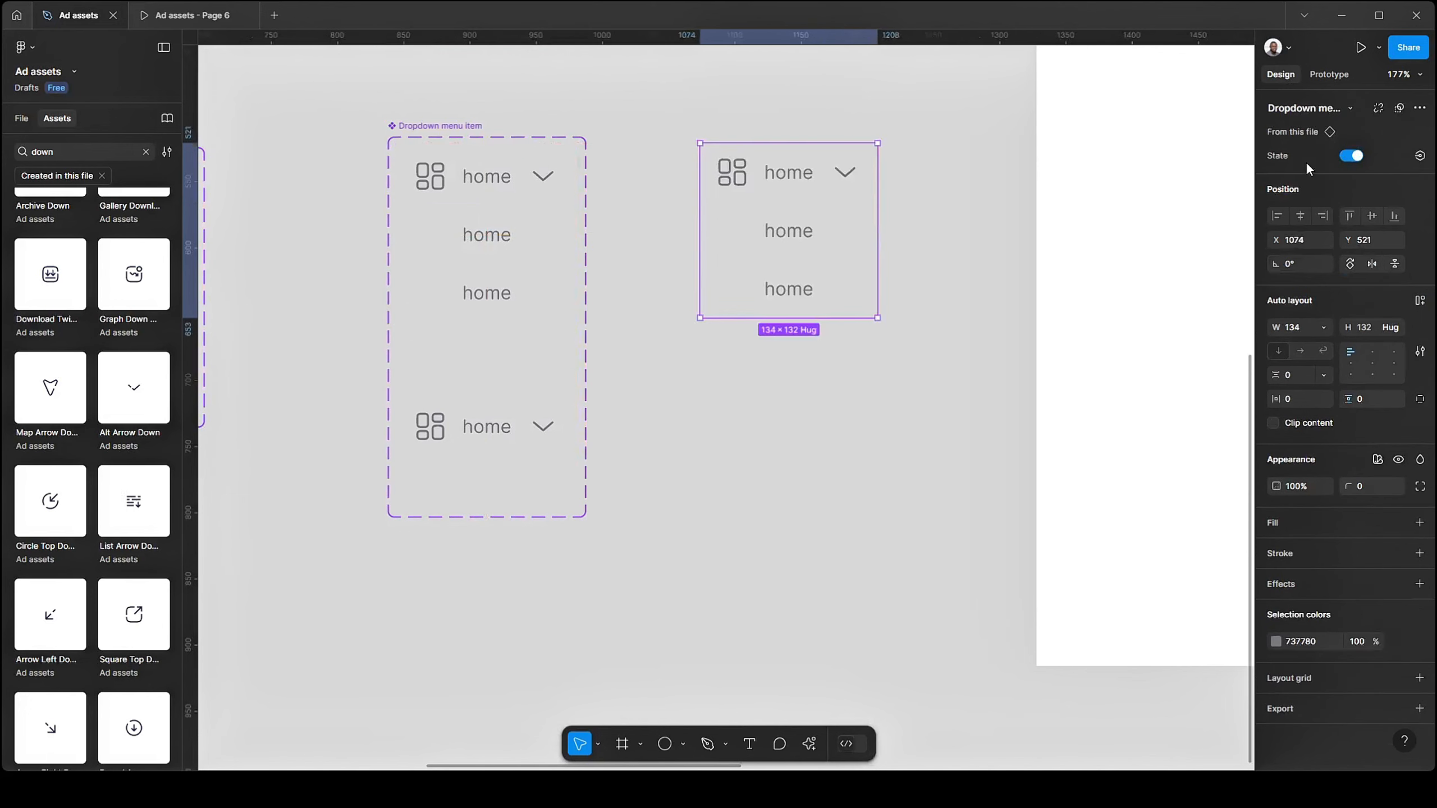
- Test the instance's State property by switching it off and back on
left_click(1358, 156)
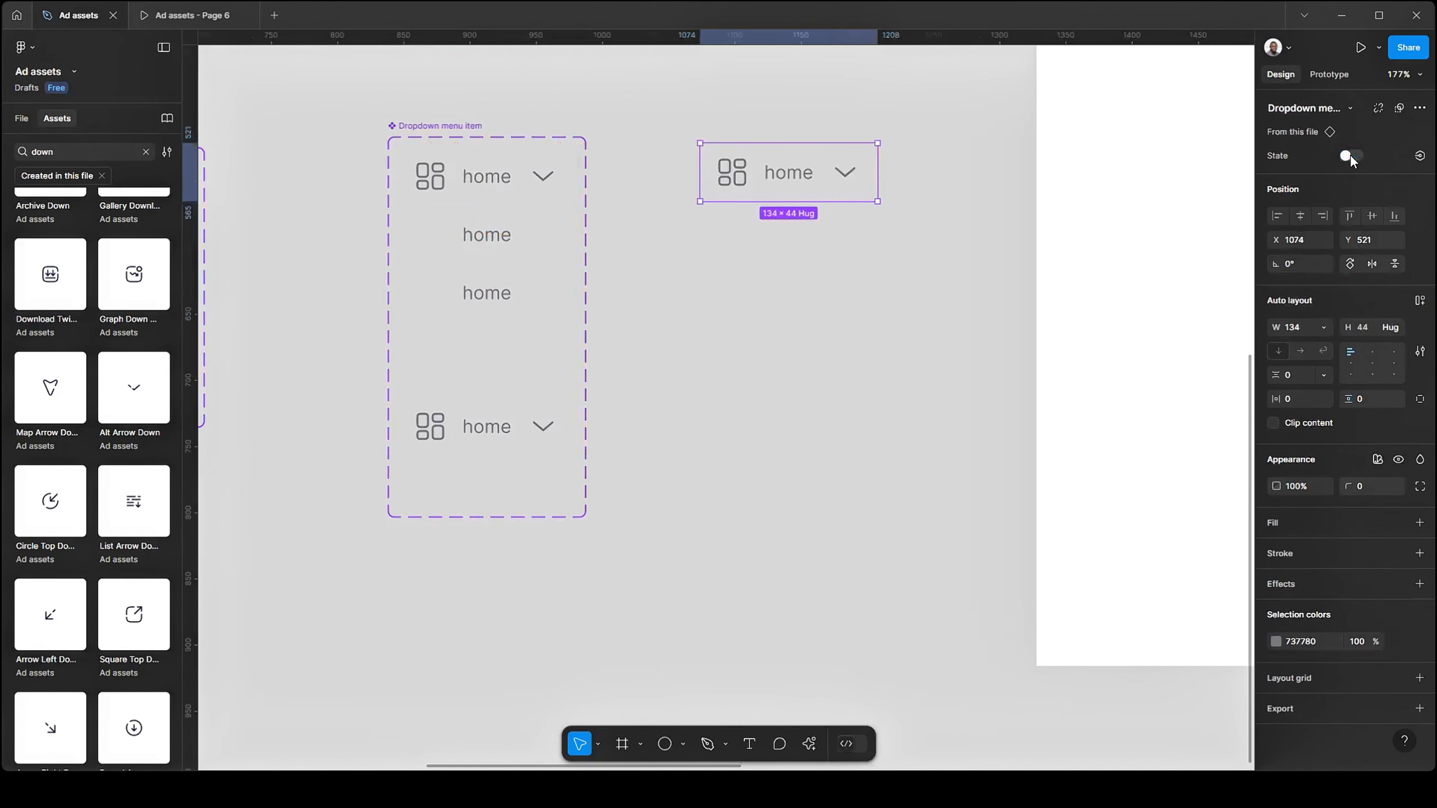
left_click(1349, 153)
left_click(930, 321)
left_click_drag(783, 399, 990, 320)
left_click_drag(869, 334, 808, 343)
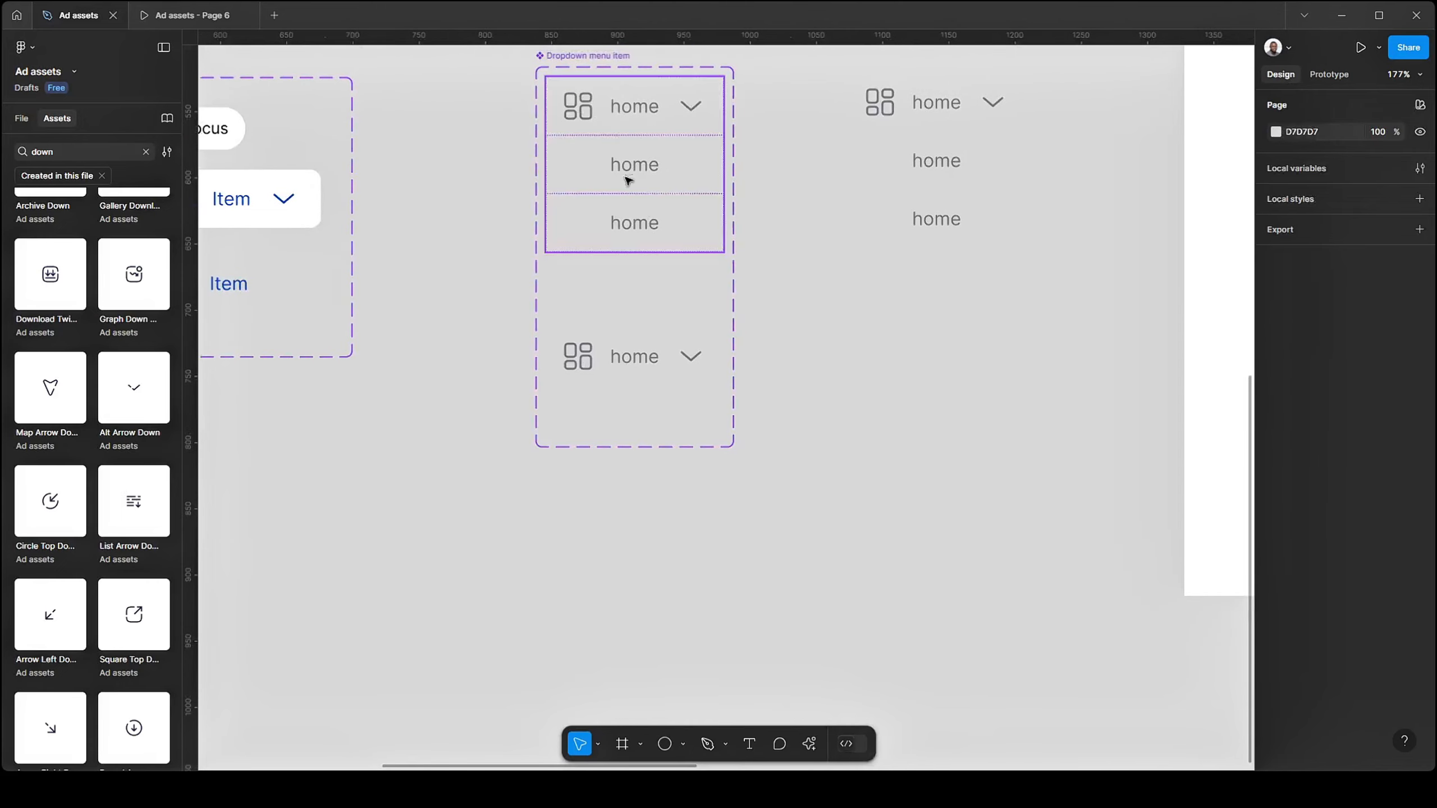
- Add an on-click prototype interaction from the first home item of the State on variant that changes it to State off
scroll(650, 124, "up", 1)
left_click(721, 261)
scroll(721, 306, "right", 2)
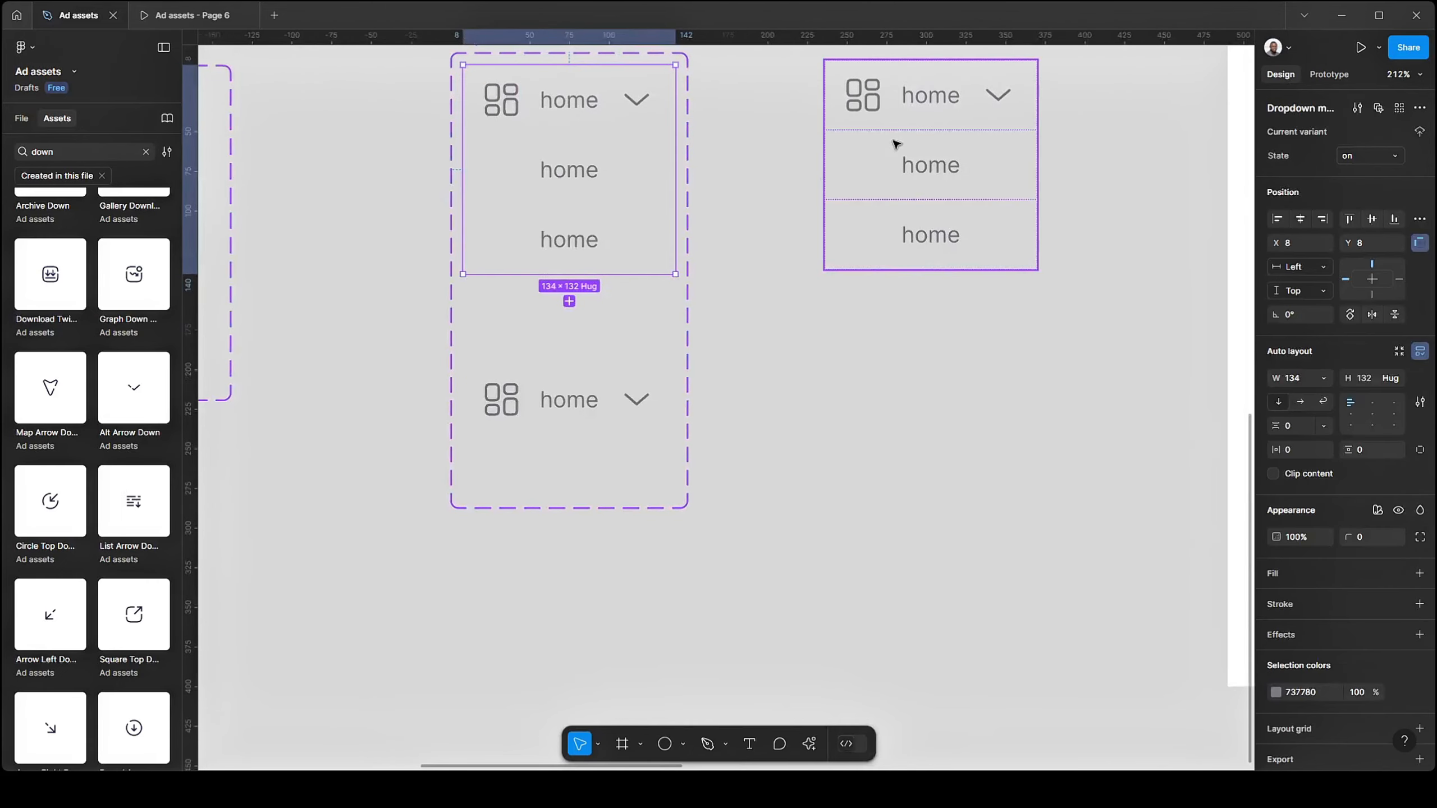
scroll(732, 257, "right", 2)
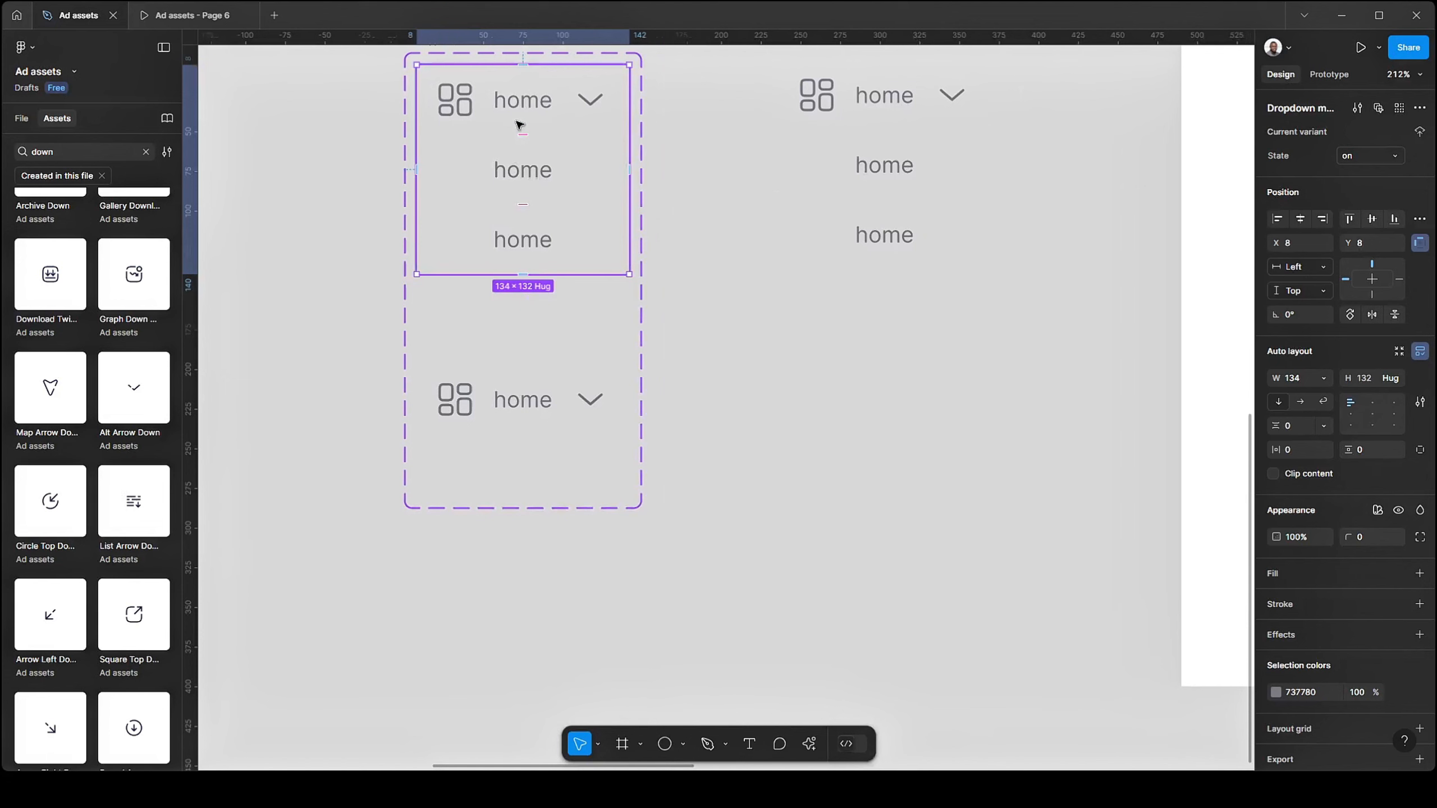
left_click(577, 125)
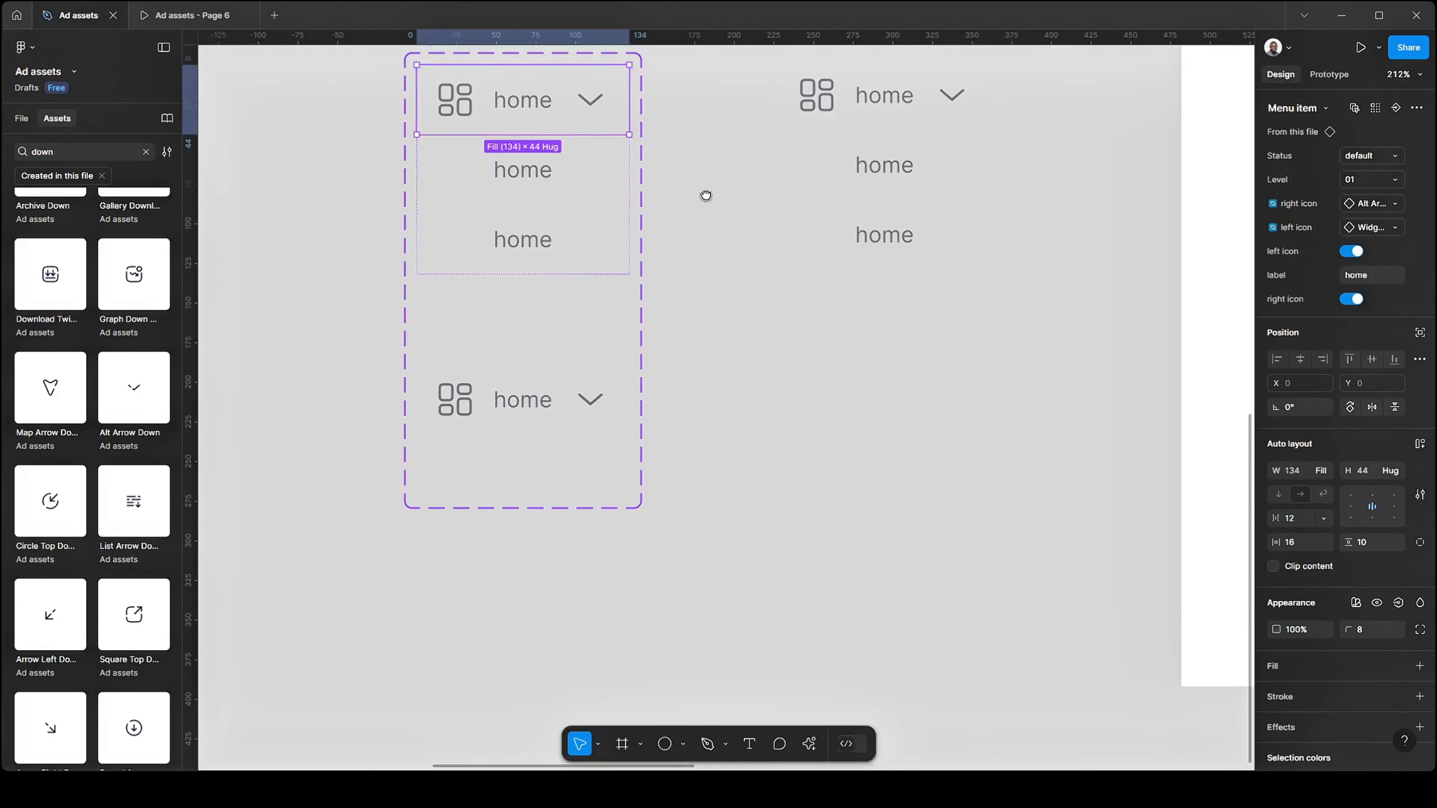
scroll(657, 148, "left", 3)
scroll(676, 160, "up", 1)
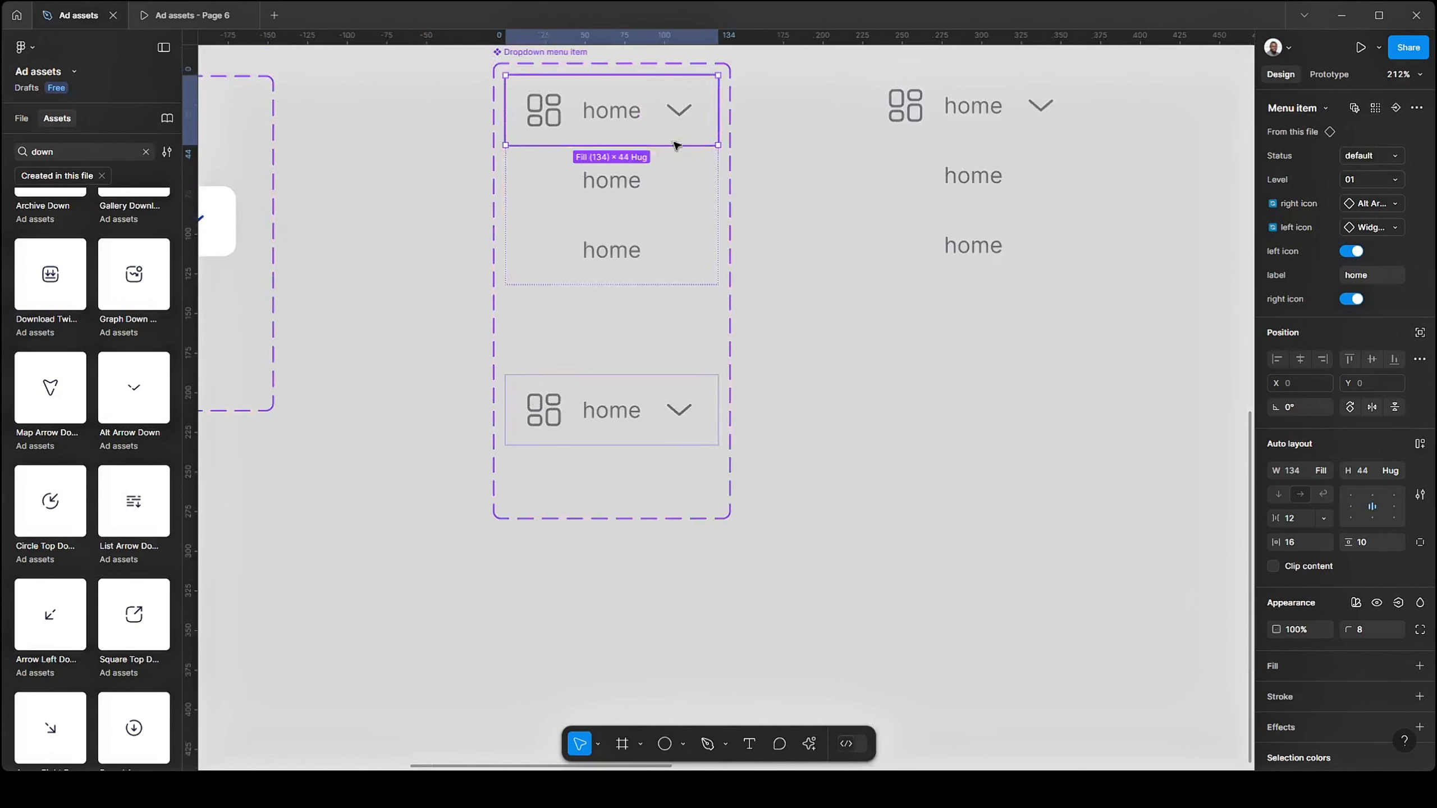
left_click(1322, 78)
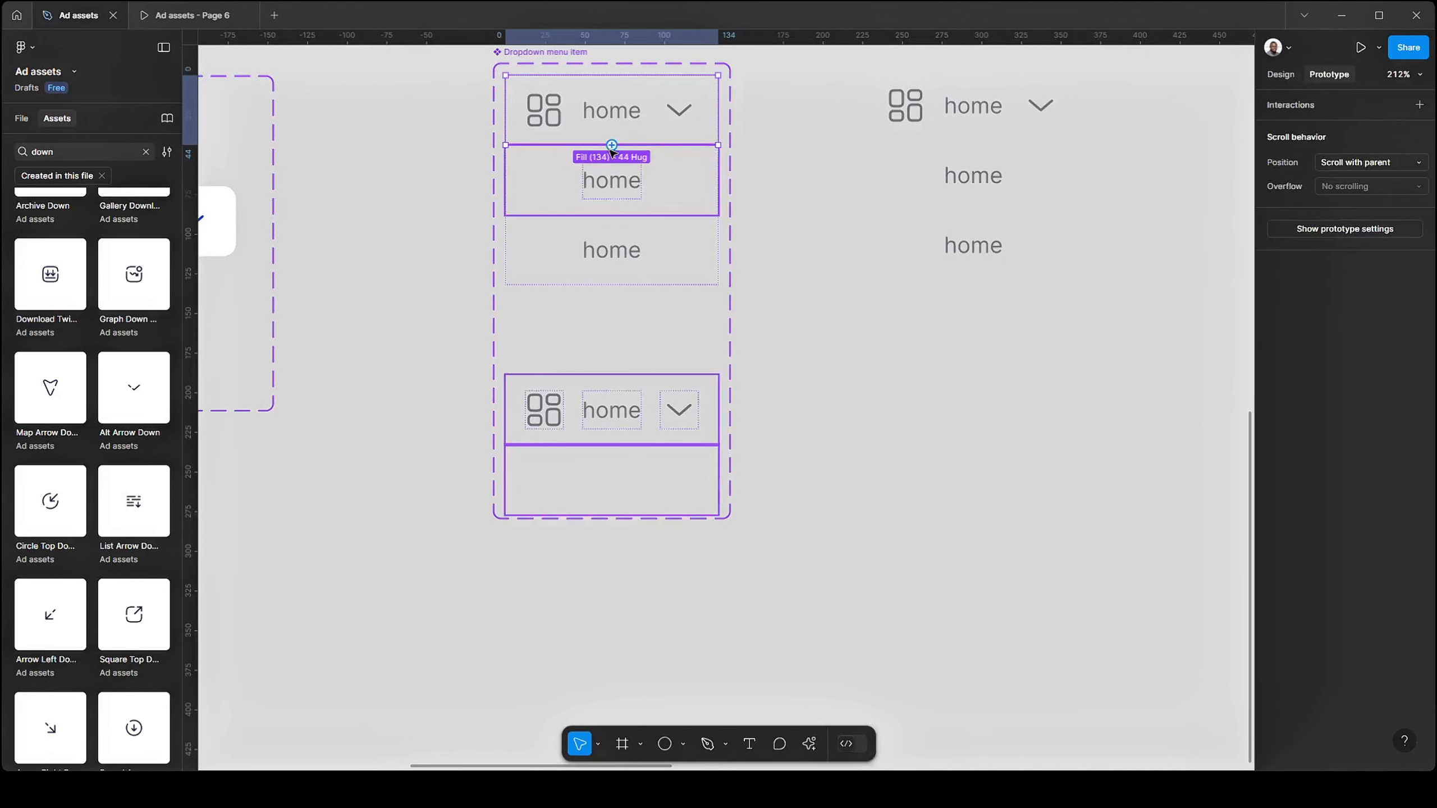
left_click_drag(612, 145, 585, 425)
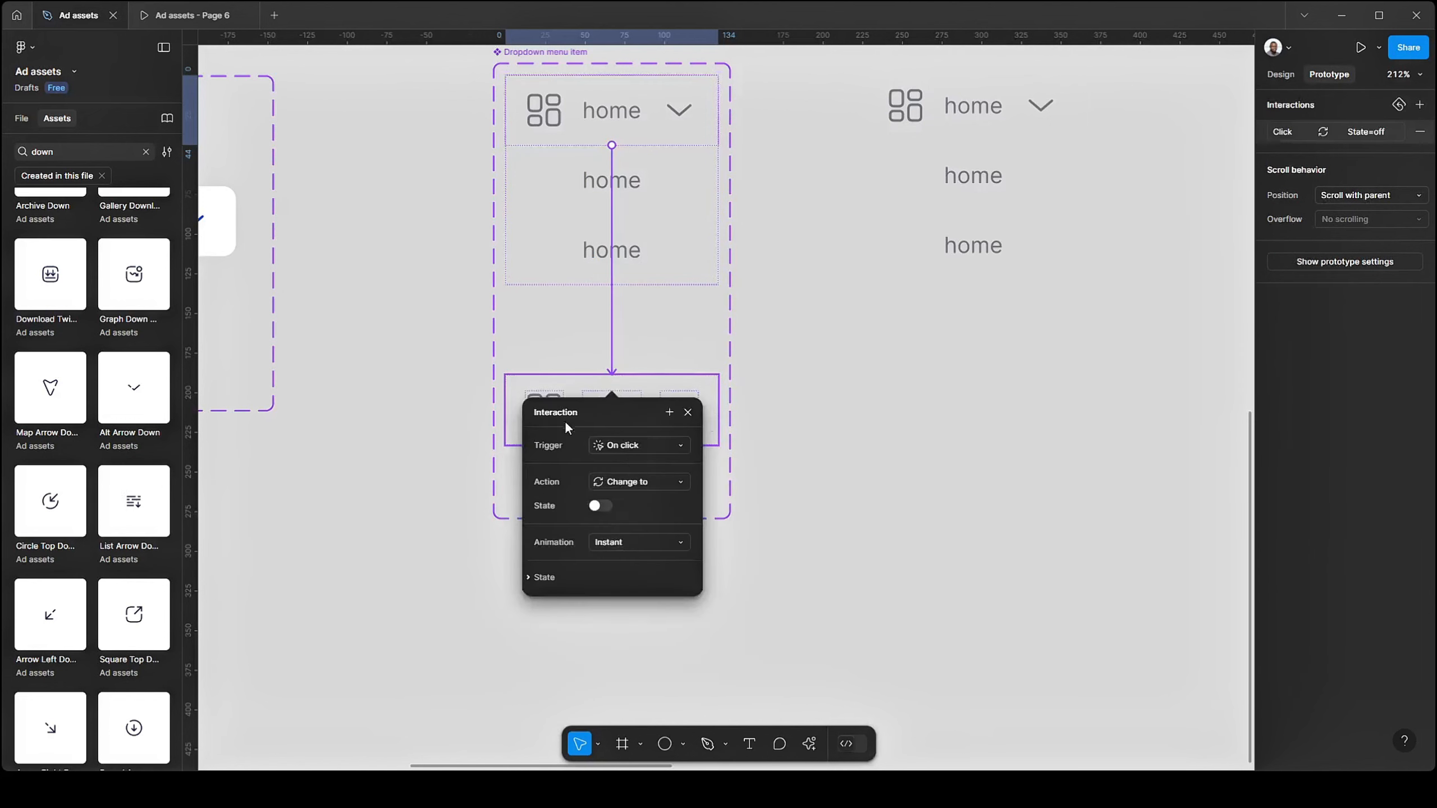
- Set the interaction's animation to Smart animate with an Ease out curve and 300ms duration
scroll(591, 364, "down", 1)
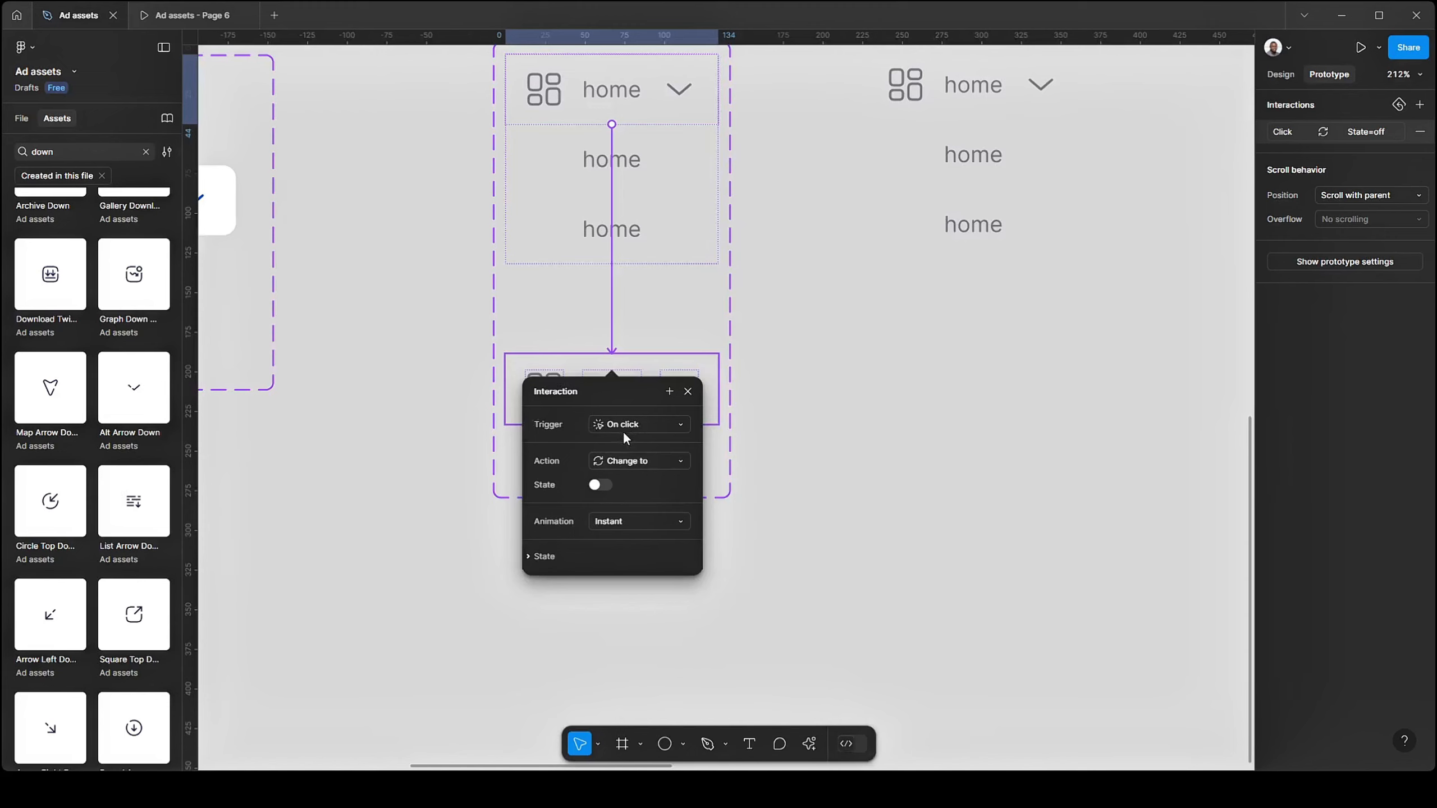
left_click(641, 517)
left_click(626, 554)
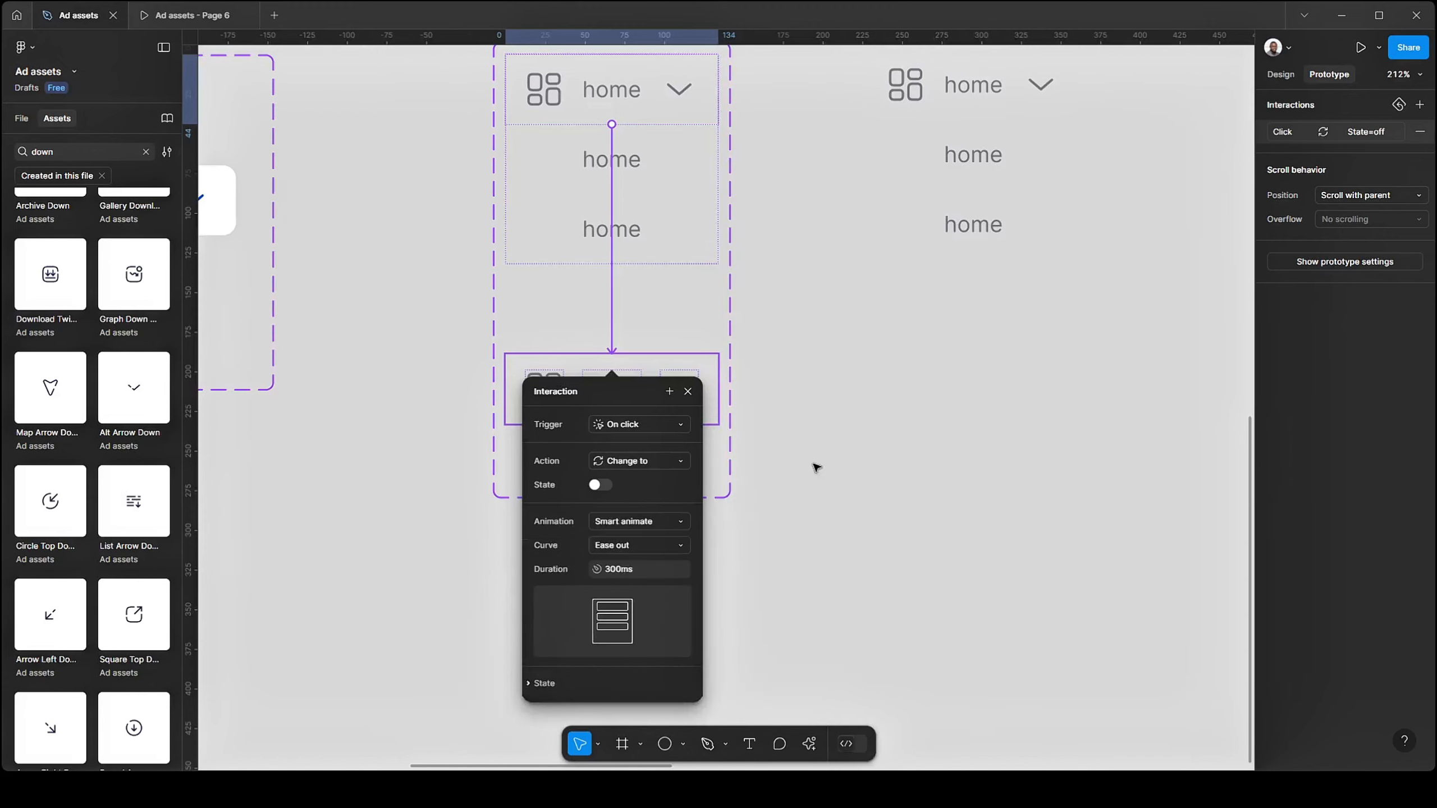
left_click(816, 468)
- Add an on-click interaction from the collapsed variant's home item that changes it to State on, using Smart animate
left_click(682, 394)
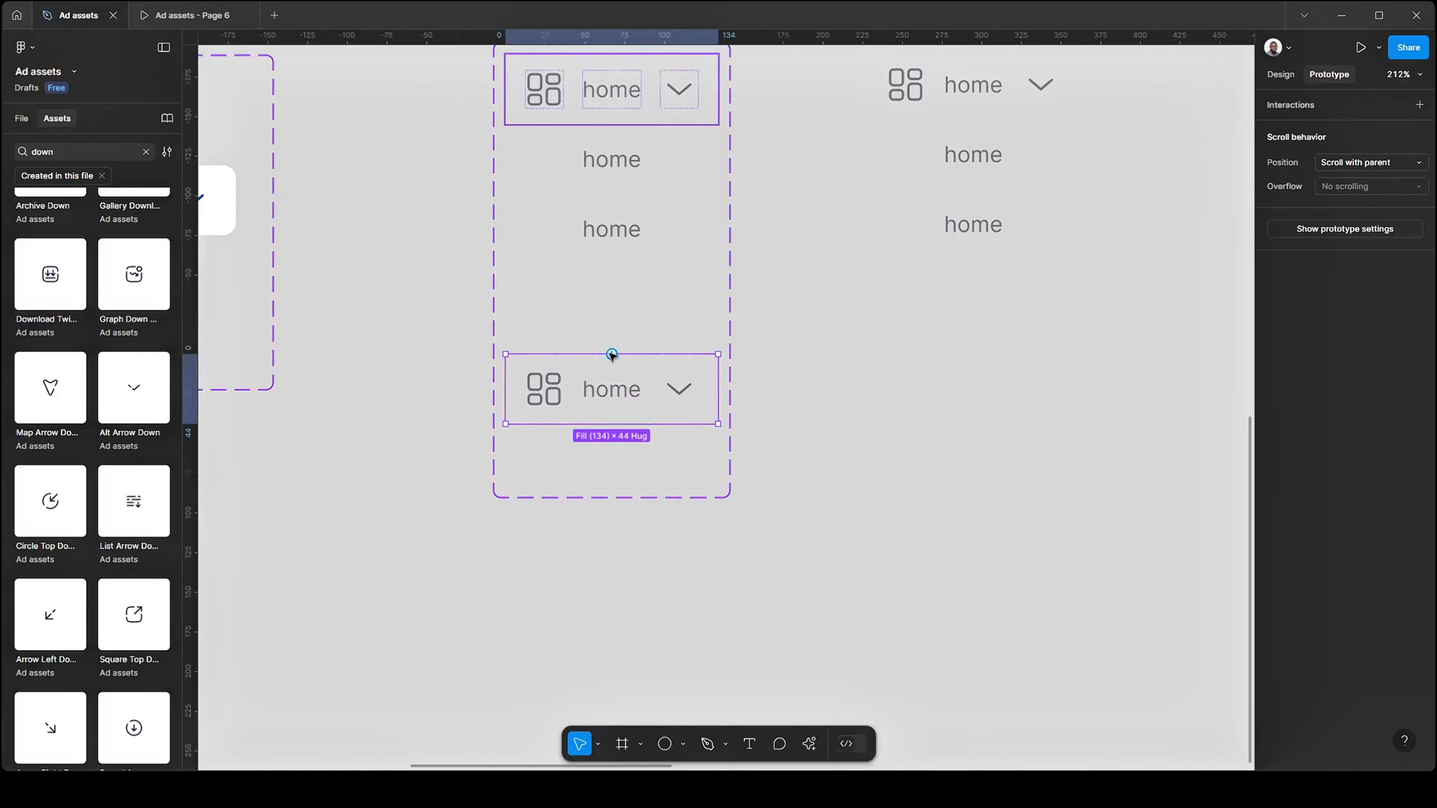
left_click_drag(612, 355, 596, 163)
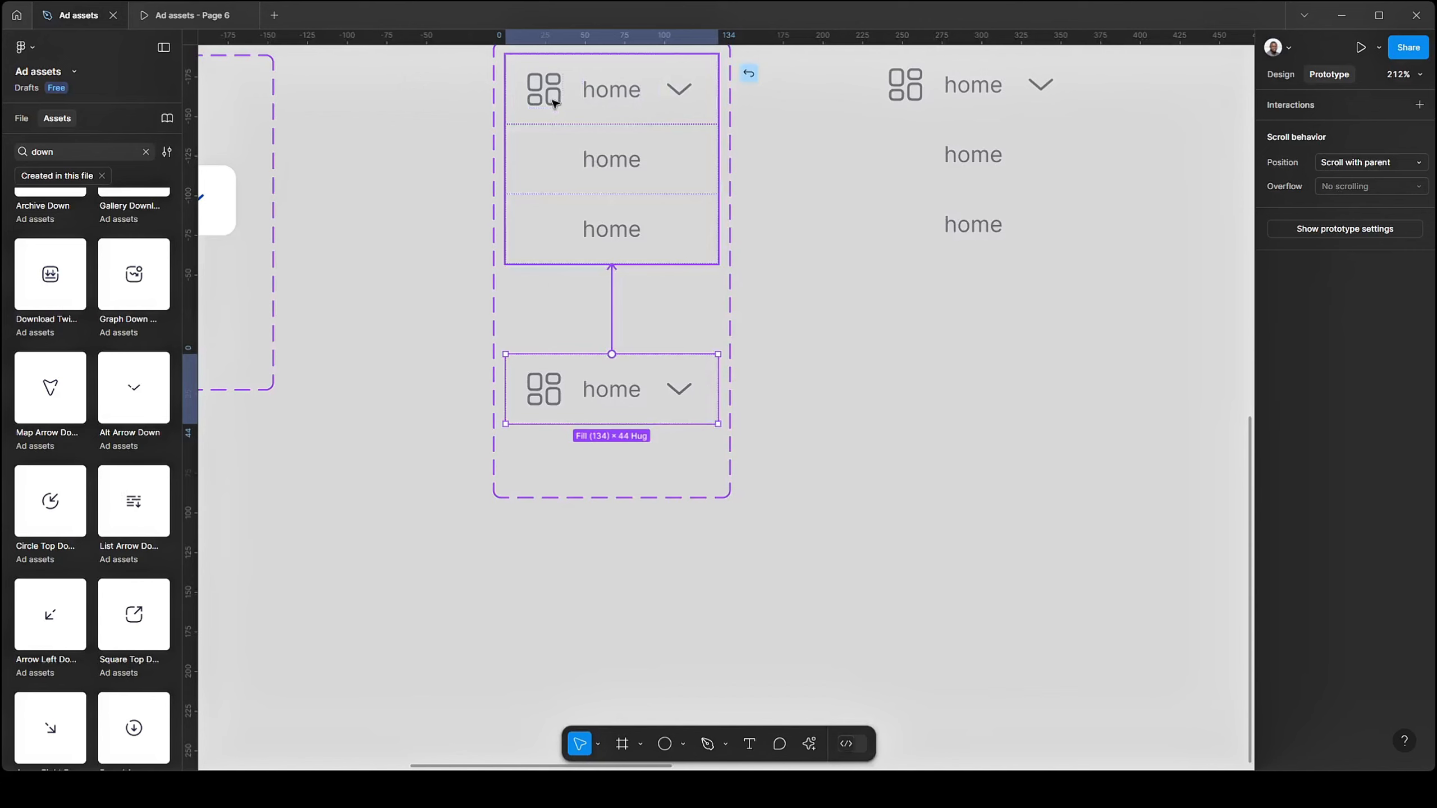
left_click_drag(555, 103, 555, 105)
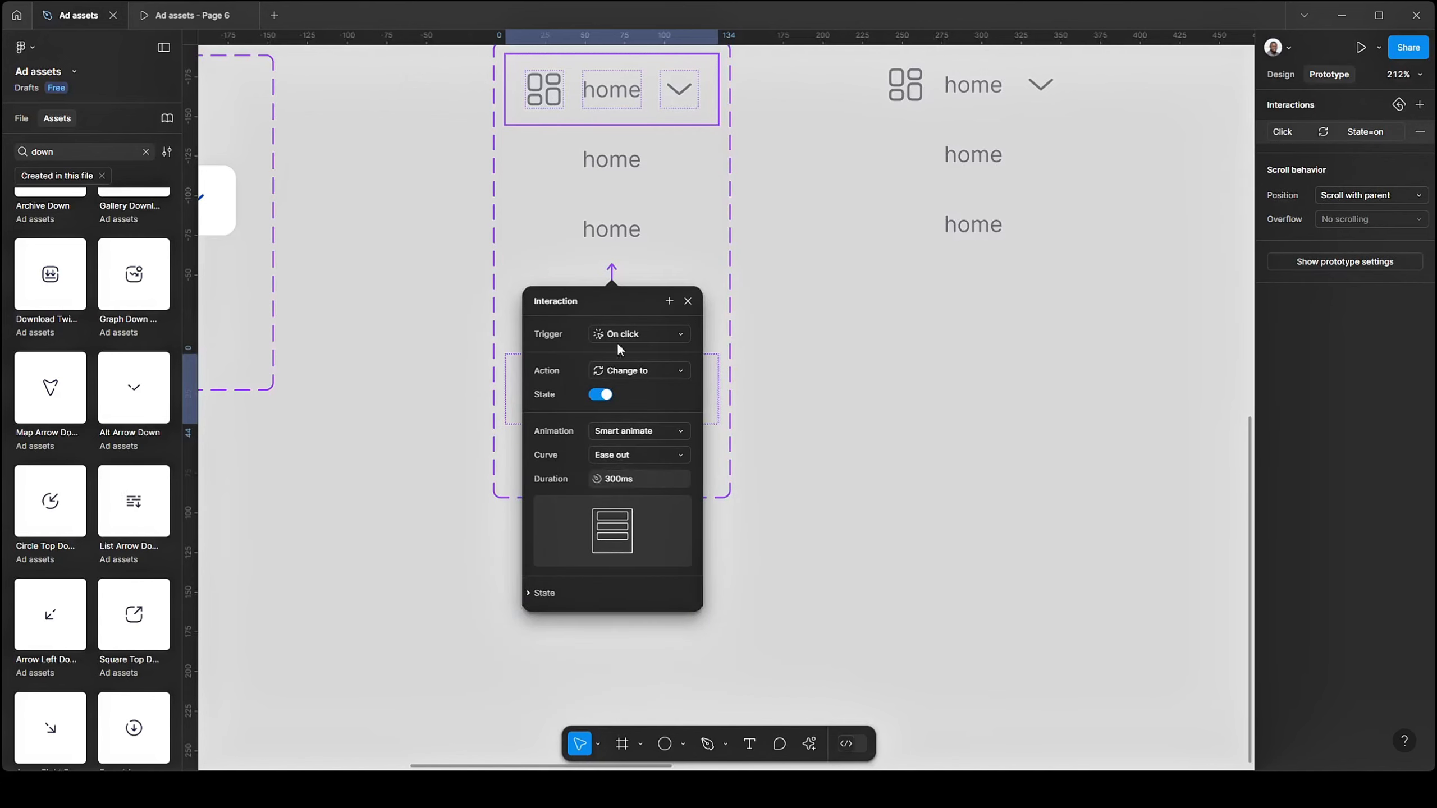
left_click(689, 300)
left_click(1242, 117)
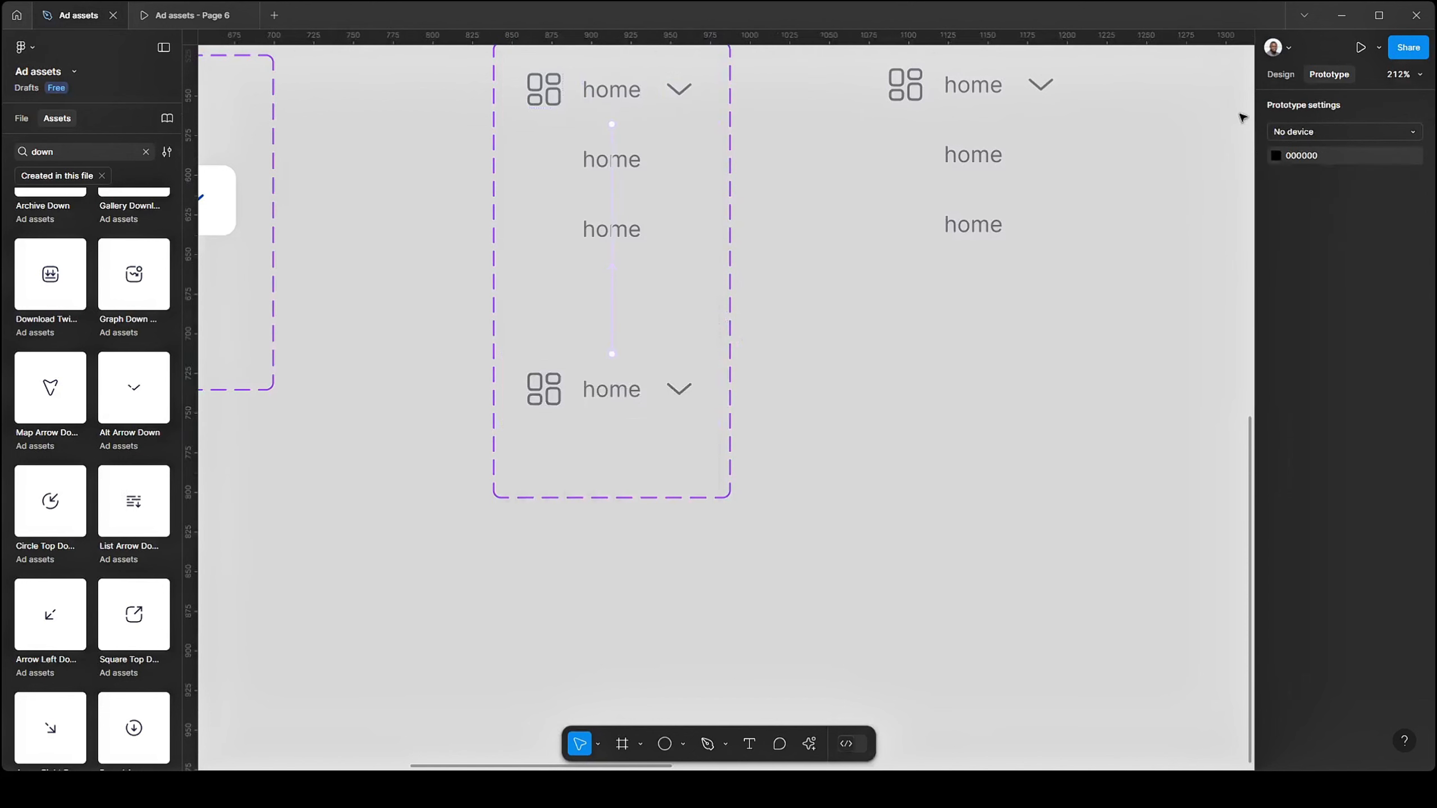
- Inspect the arrow icons in both variants and the instance properties of the expanded variant's home items
left_click(1280, 74)
left_click(647, 393)
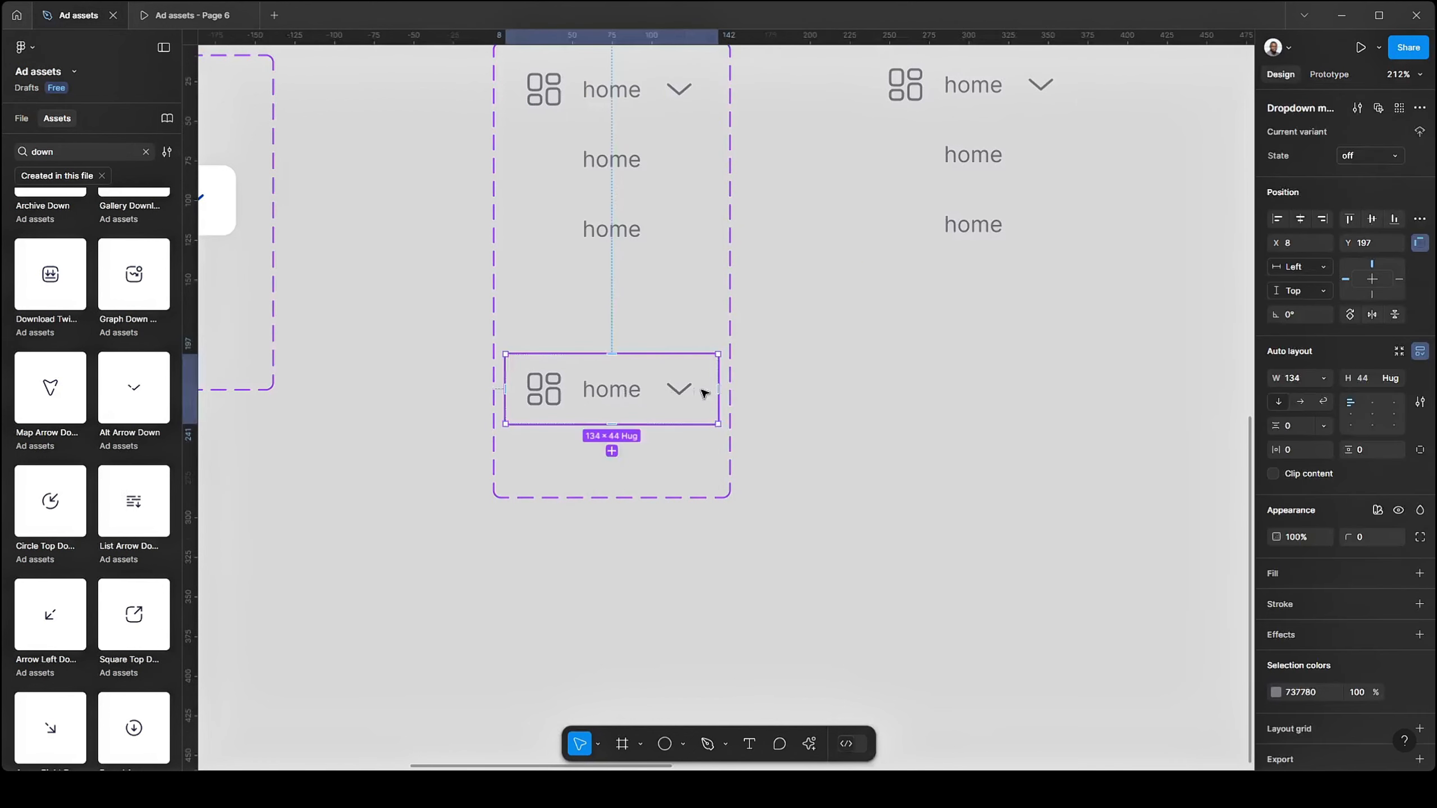
double_click(677, 392)
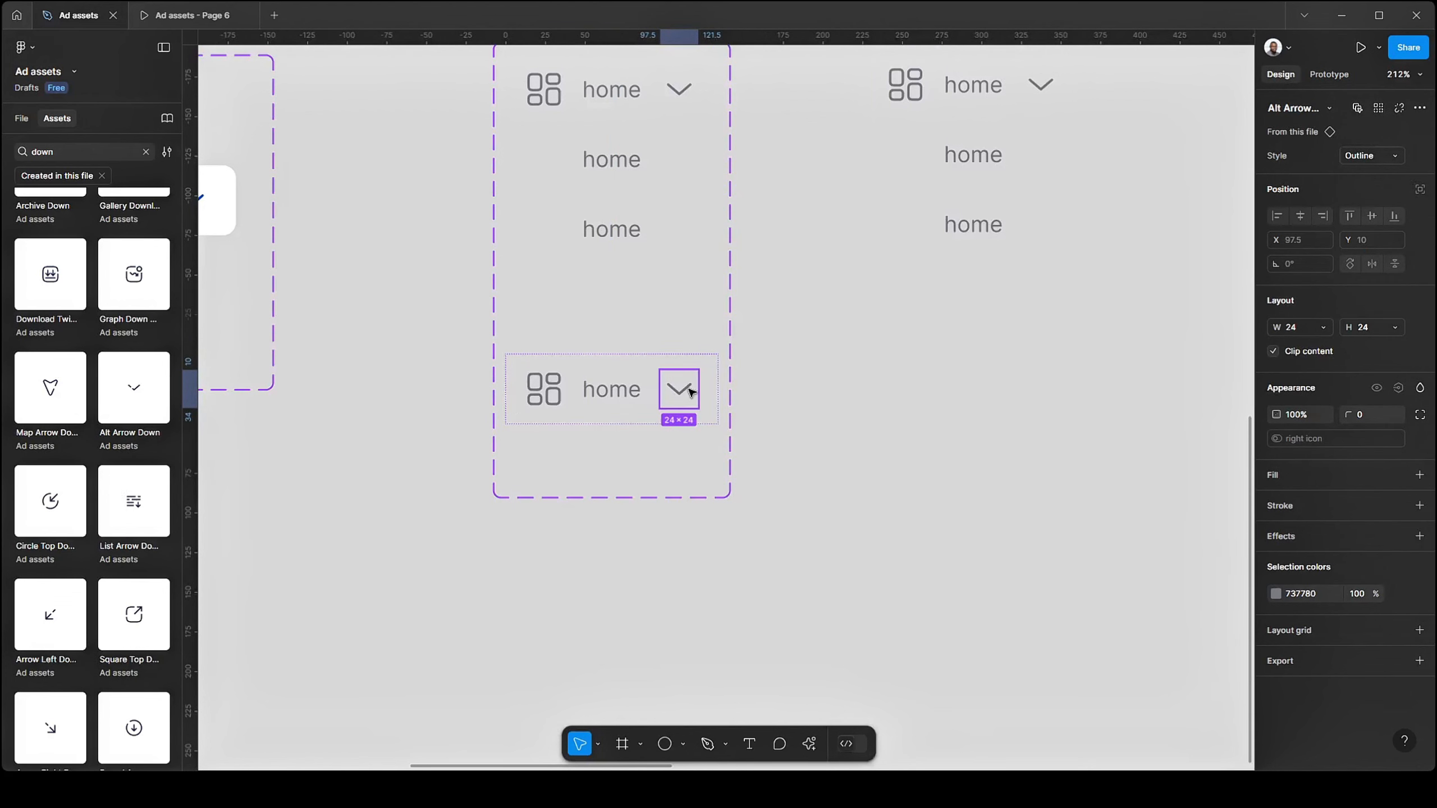
double_click(677, 87)
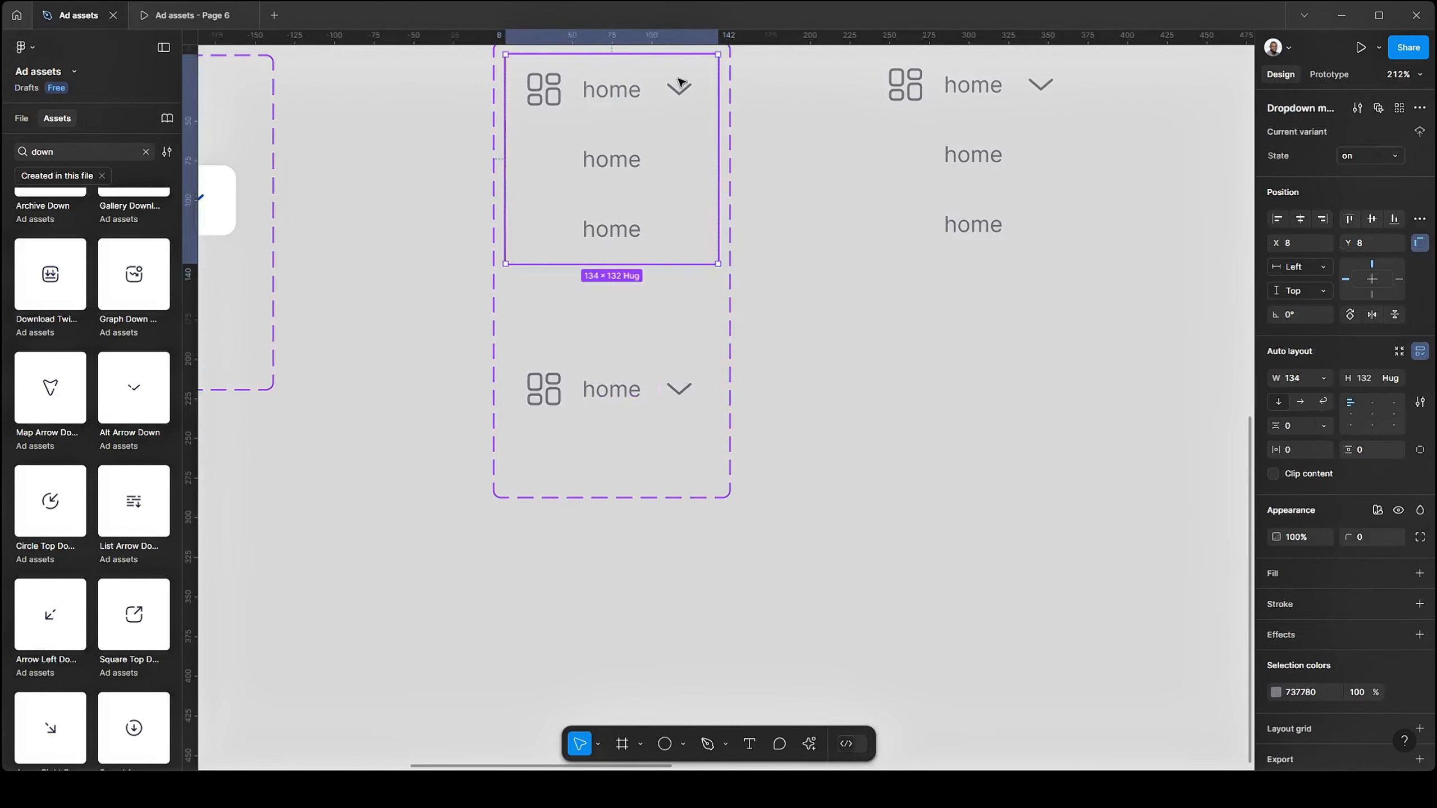
left_click(680, 90)
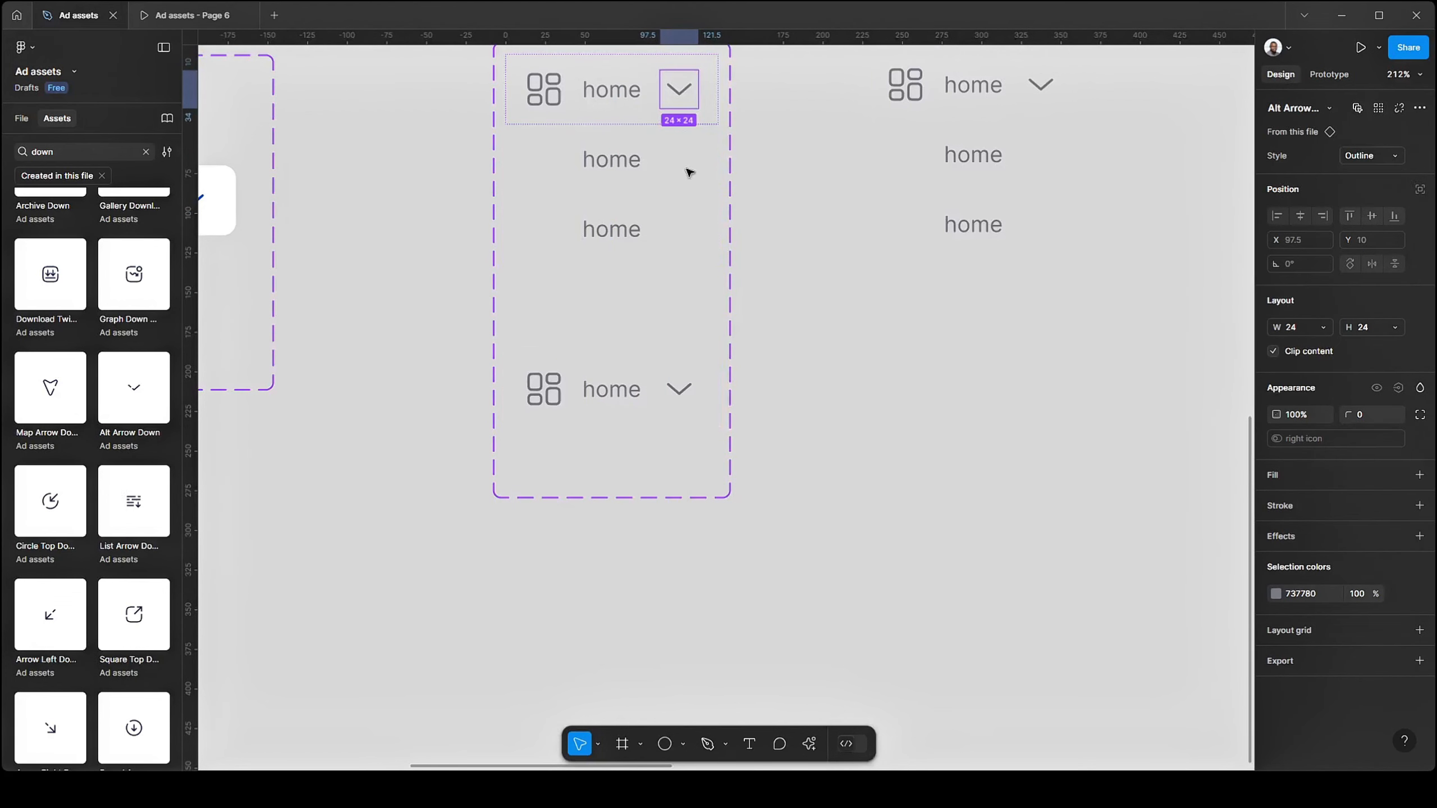
left_click(1298, 107)
left_click(633, 156)
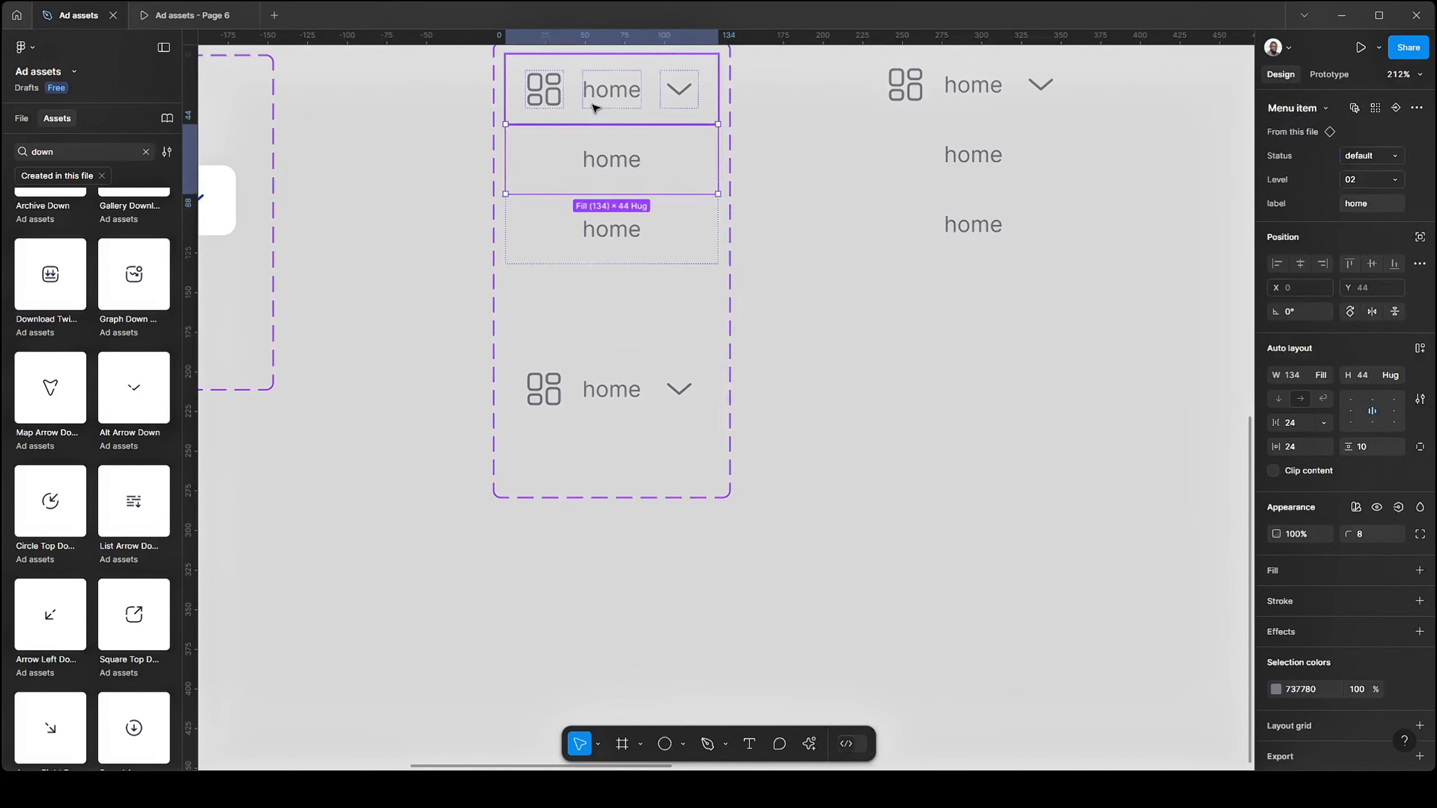
left_click(617, 103)
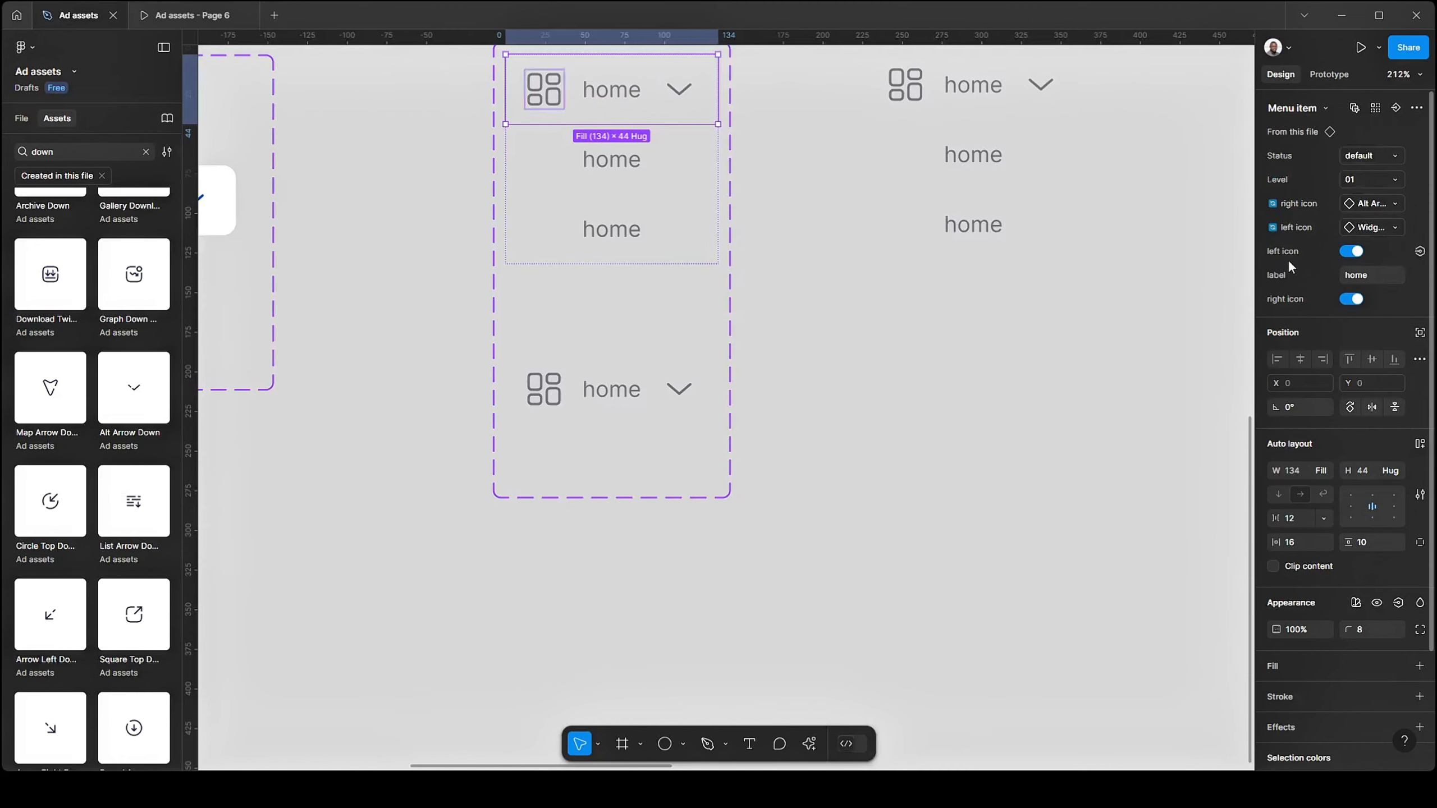
- Reorder the Menu item component's properties, moving label below Level and each icon's visibility property directly above its instance swap property
scroll(1188, 368, "down", 4)
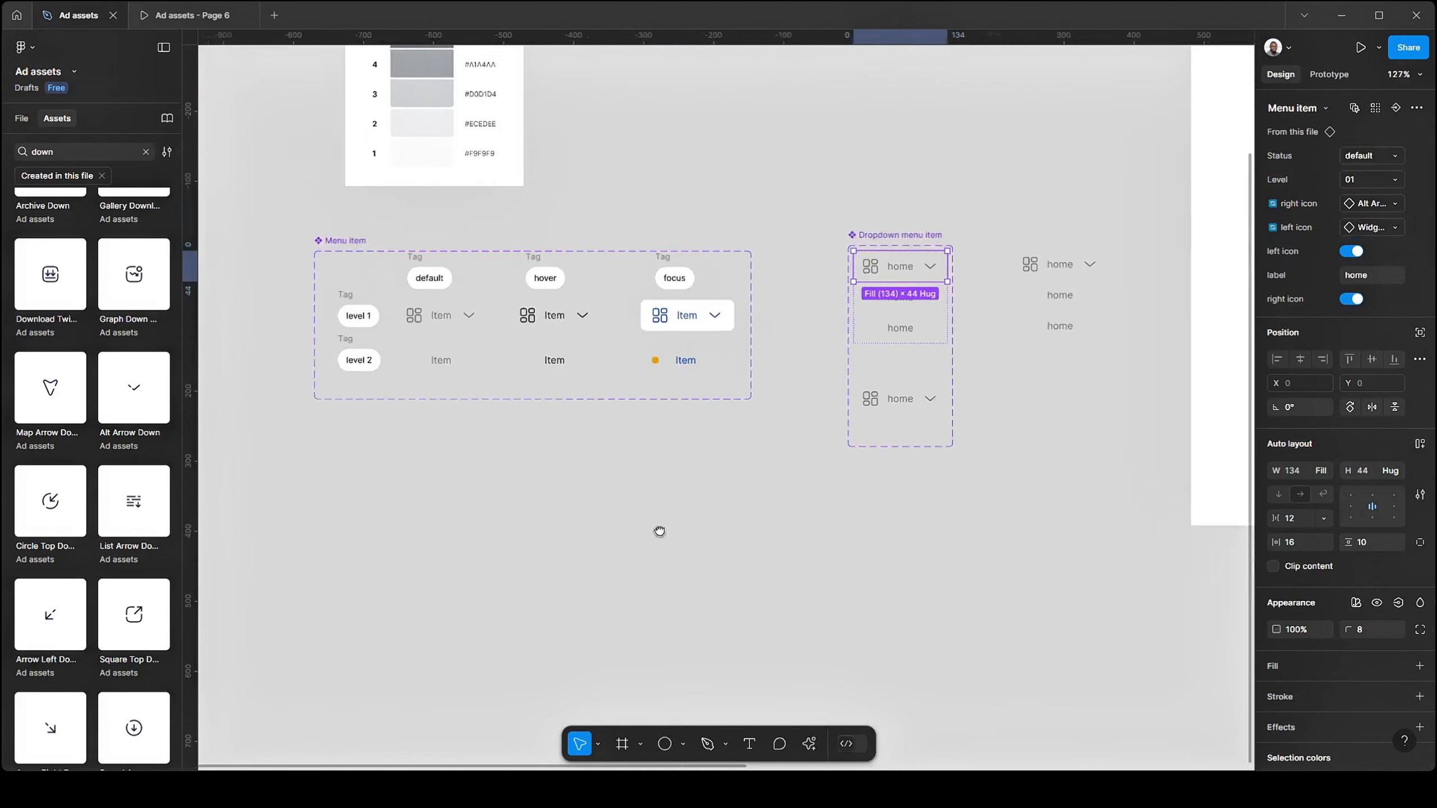
left_click_drag(657, 533, 831, 497)
left_click(517, 219)
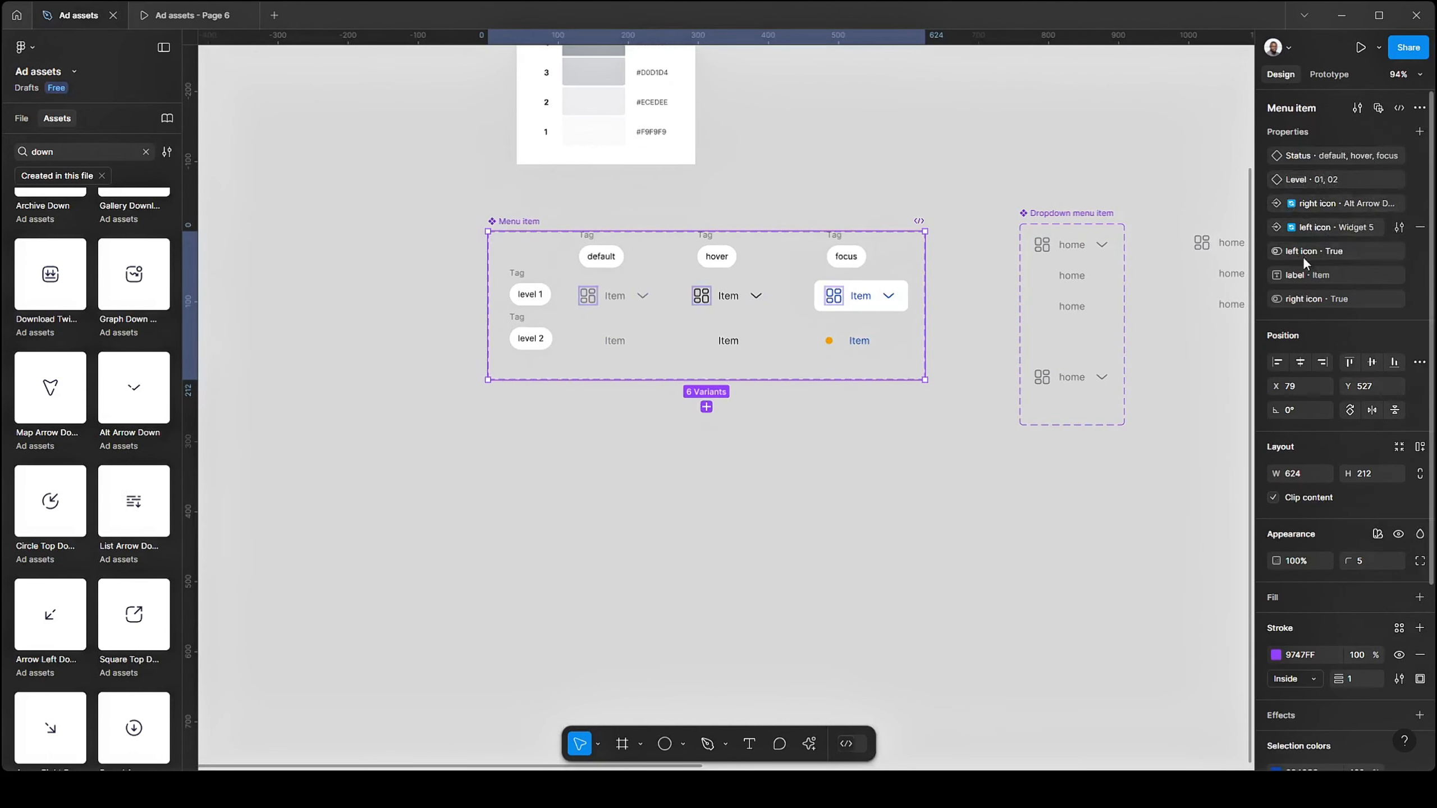
left_click_drag(1262, 274, 1264, 178)
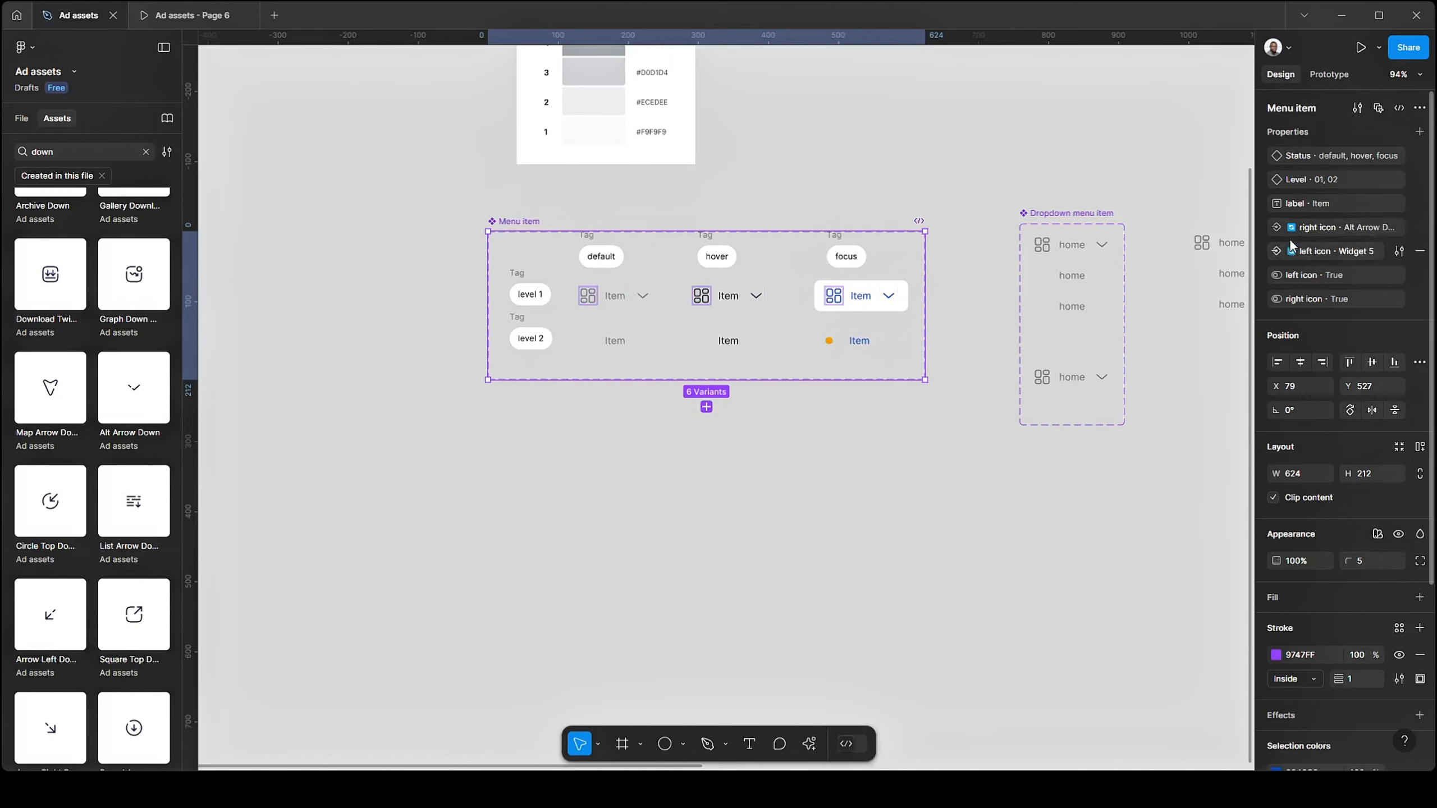
left_click_drag(1264, 252, 1266, 217)
left_click_drag(1269, 276, 1266, 217)
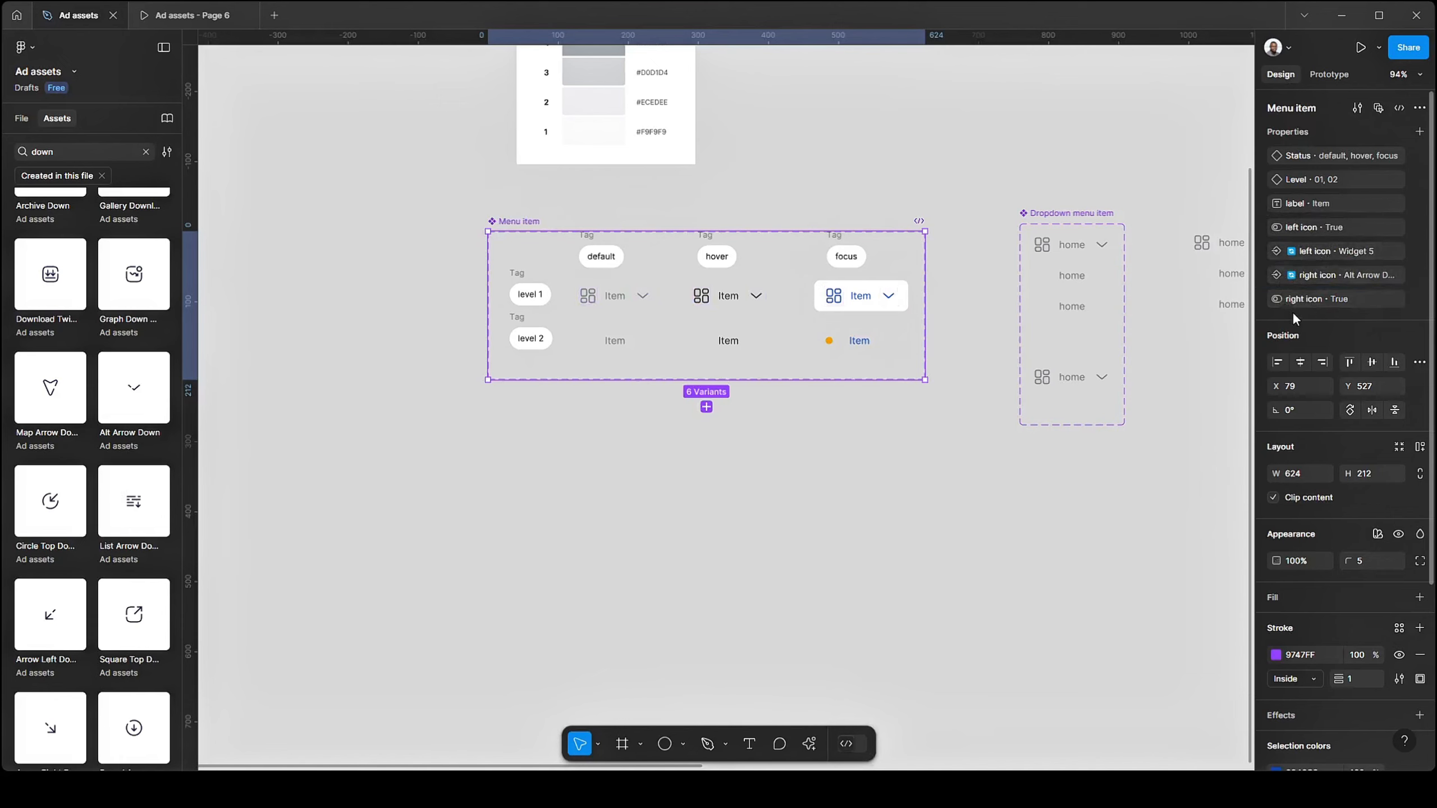
left_click(1266, 299)
left_click_drag(1266, 300, 1268, 271)
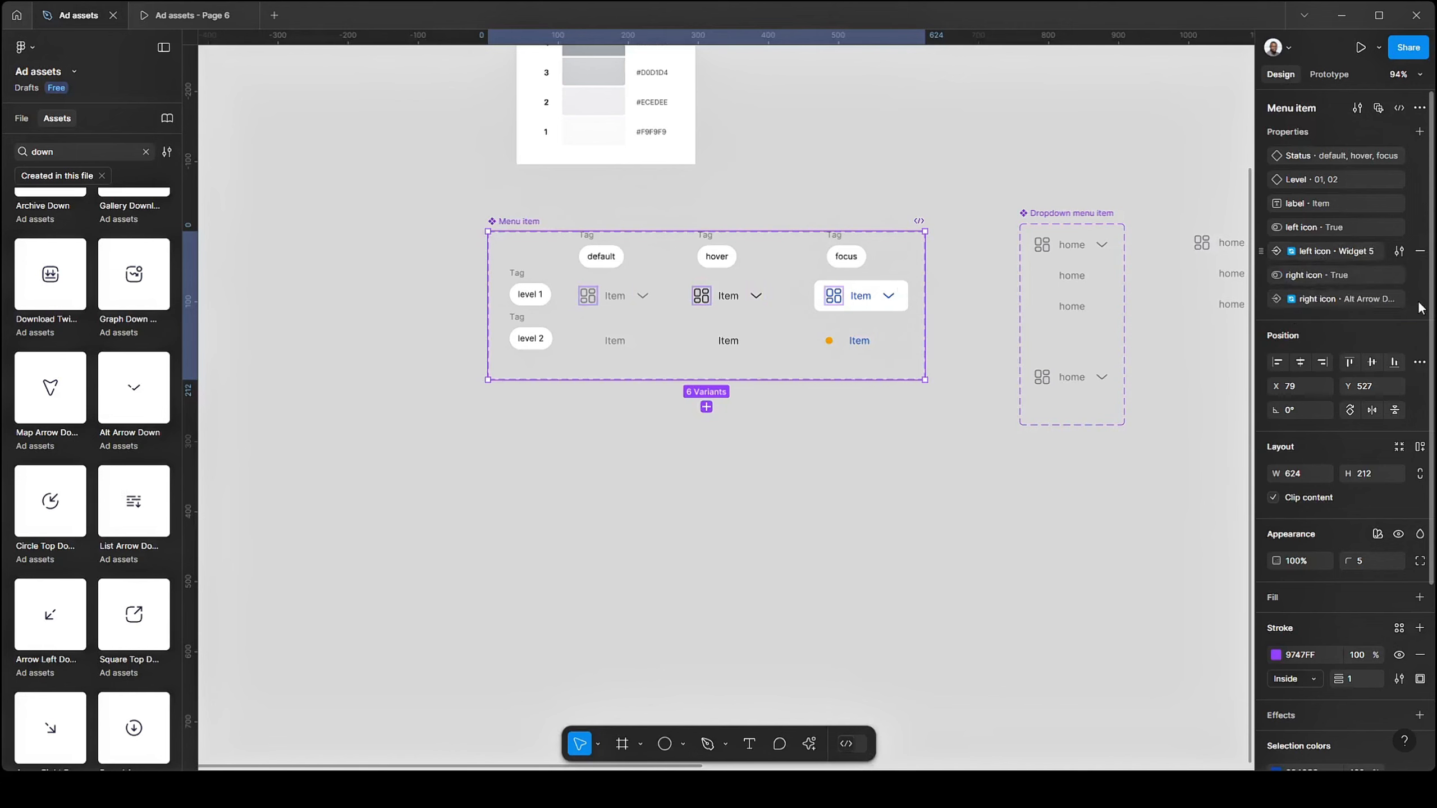
left_click(979, 448)
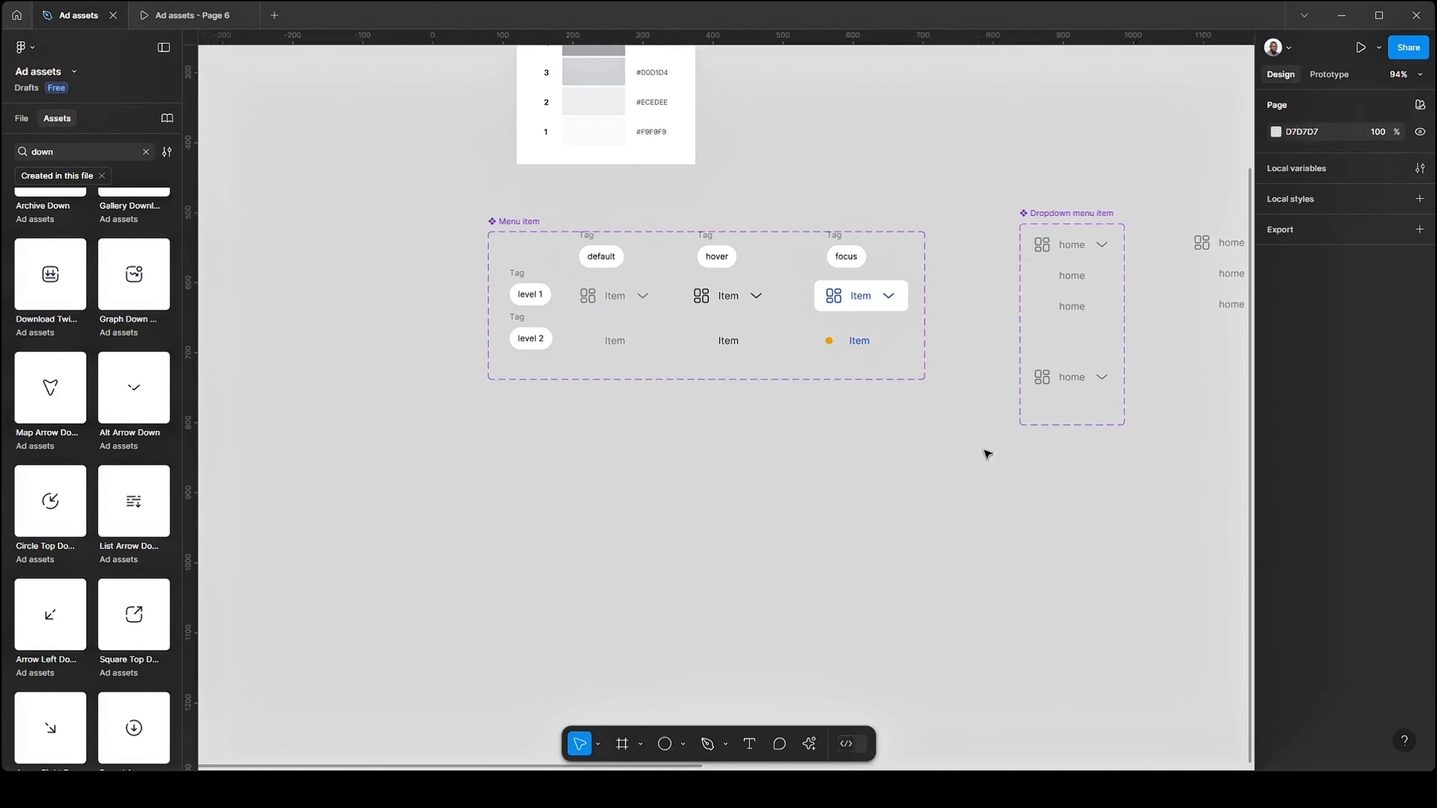
- Swap the right icon of the home item in the State on variant for the upward Alt Arrow icon
left_click_drag(1069, 463, 815, 455)
scroll(905, 303, "up", 3)
left_click(799, 242)
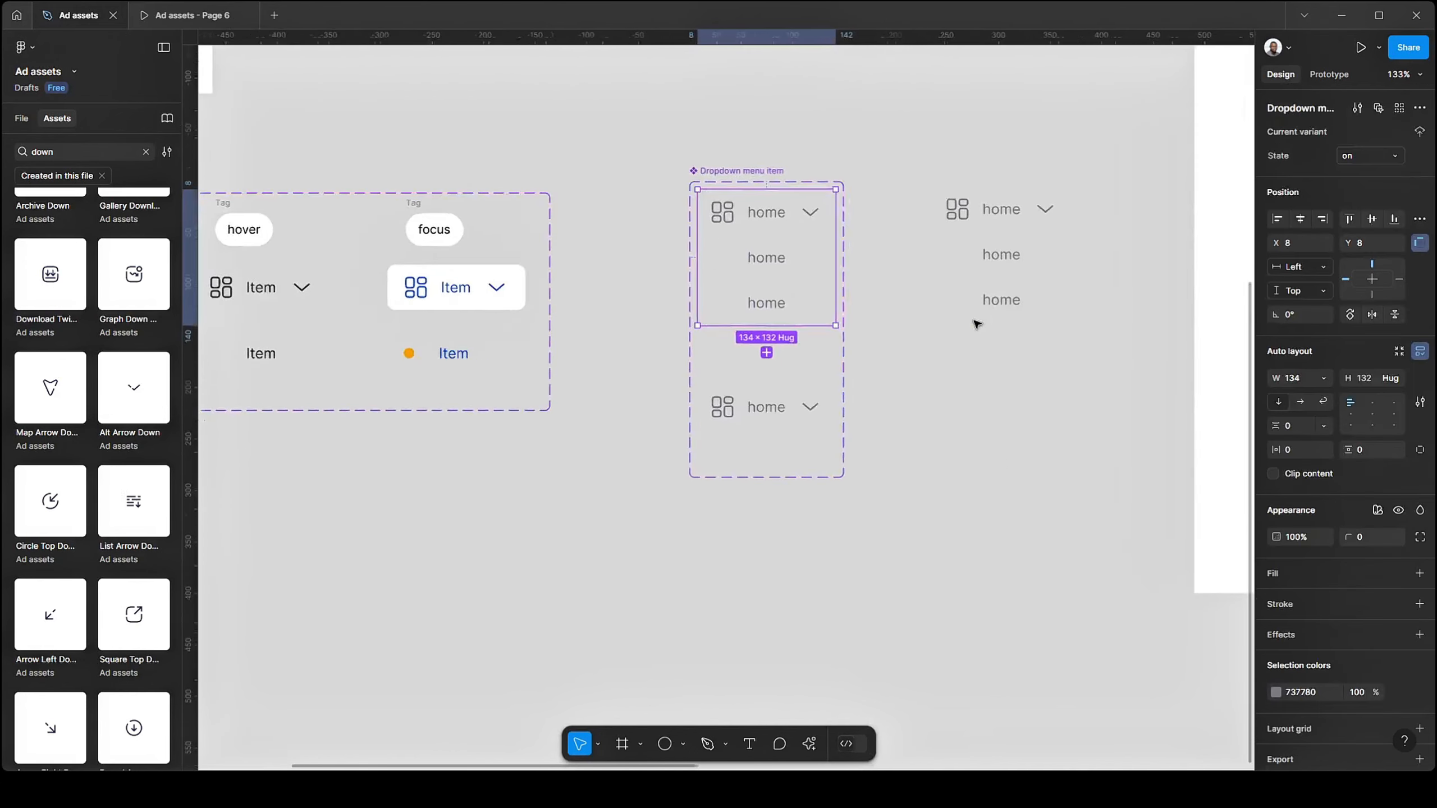
scroll(933, 326, "up", 3)
scroll(673, 254, "up", 1)
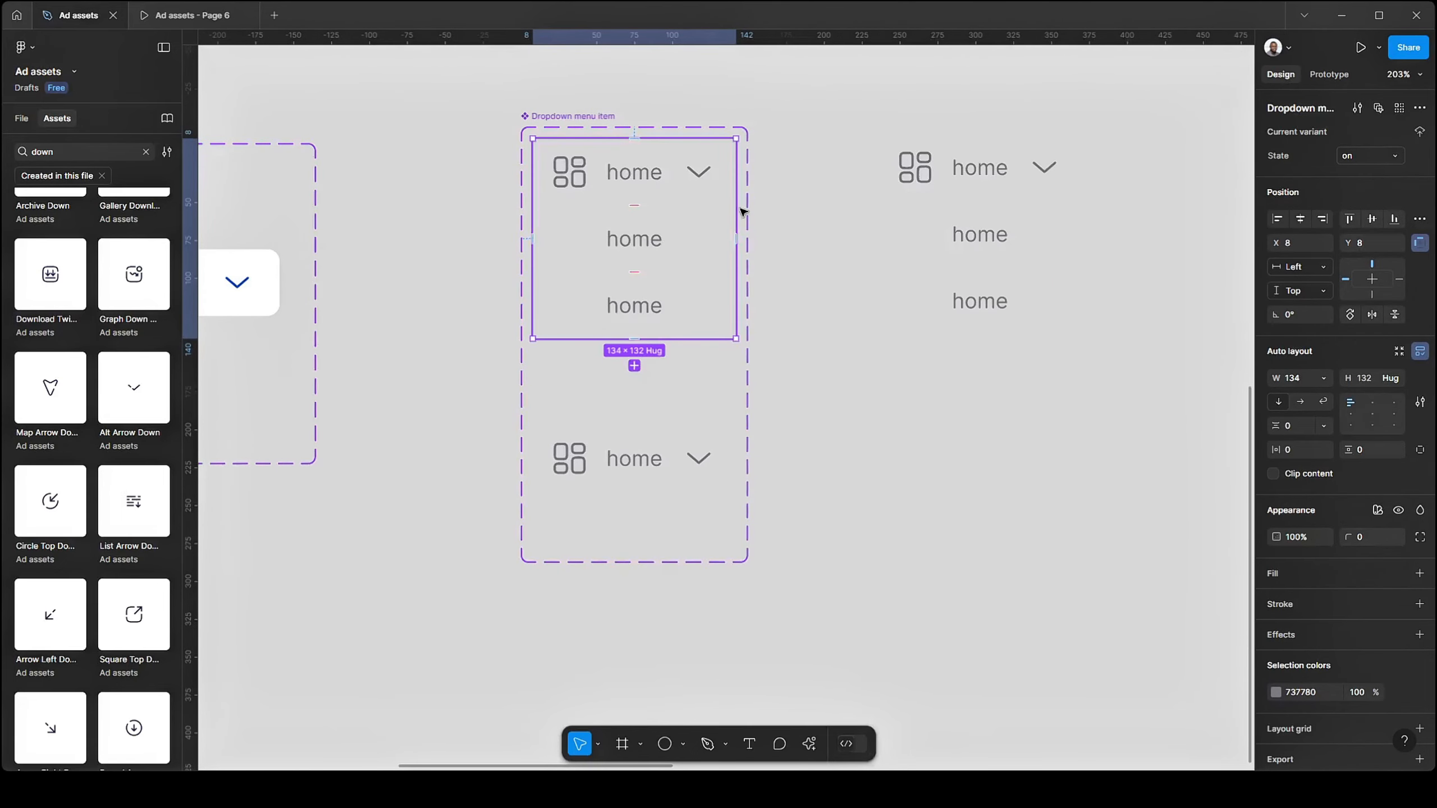
left_click(682, 187)
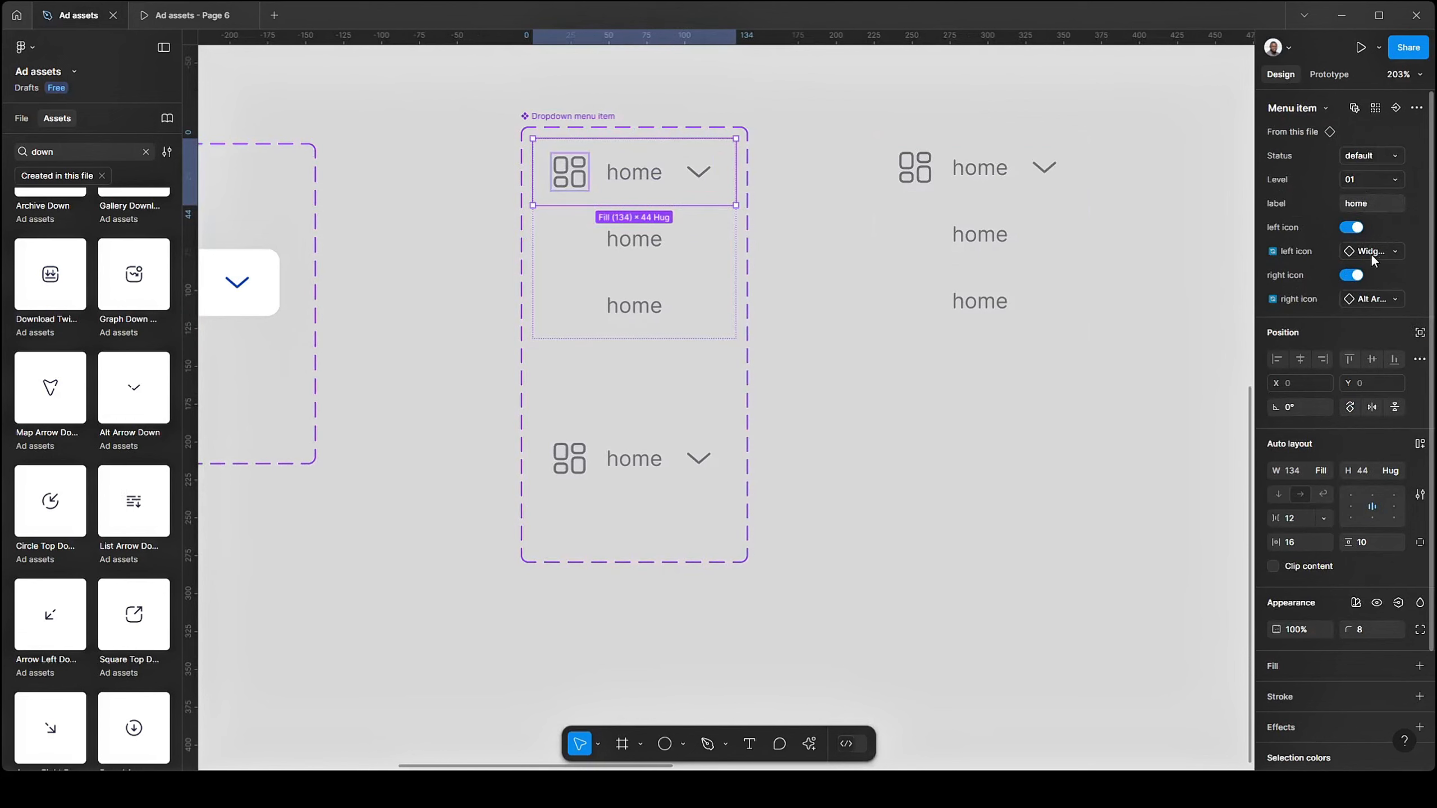
left_click(1379, 300)
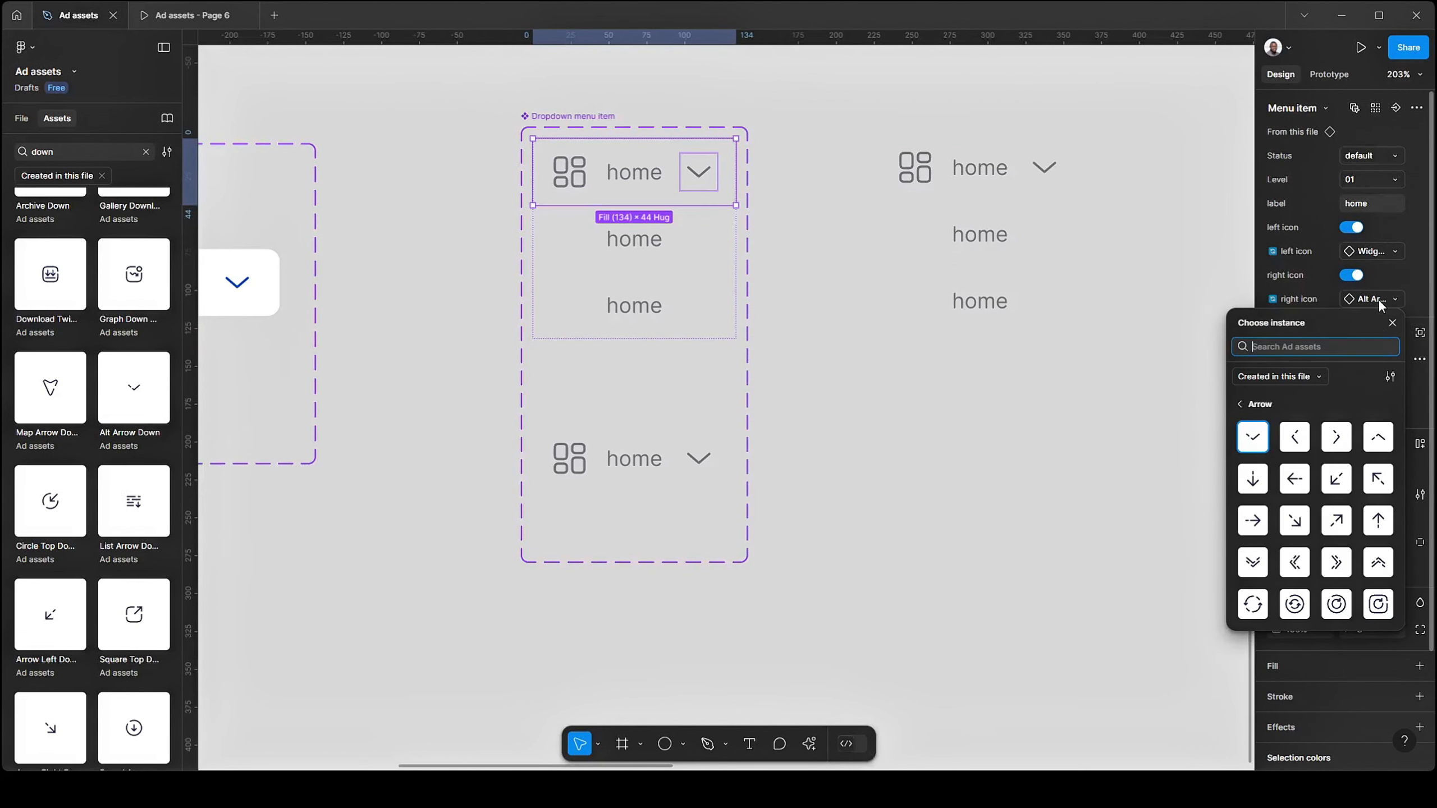
left_click(1378, 440)
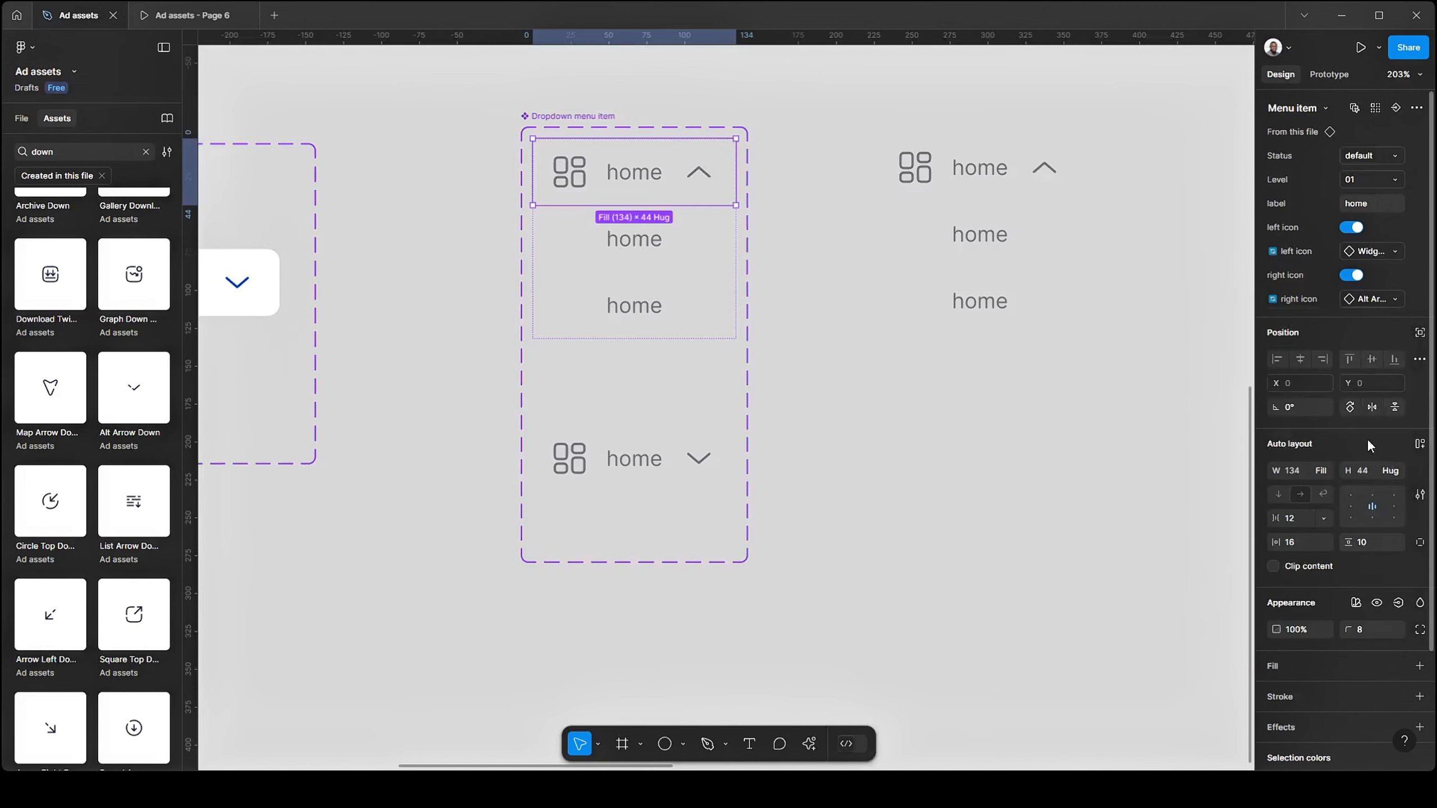
- Toggle the separate dropdown instance's State off and back on to check its arrow and child items
left_click(880, 420)
scroll(501, 321, "down", 3)
scroll(549, 266, "up", 2)
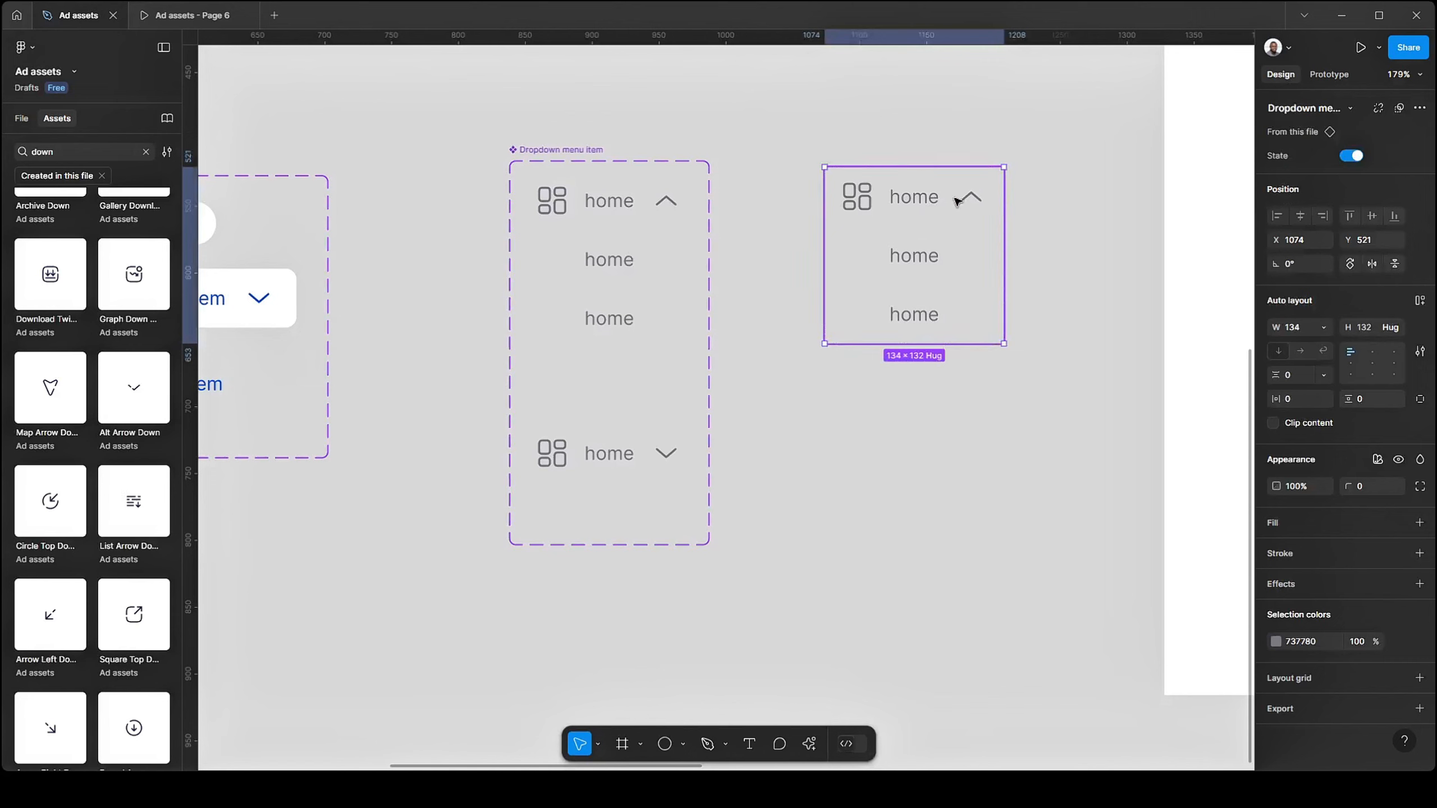
left_click(1350, 155)
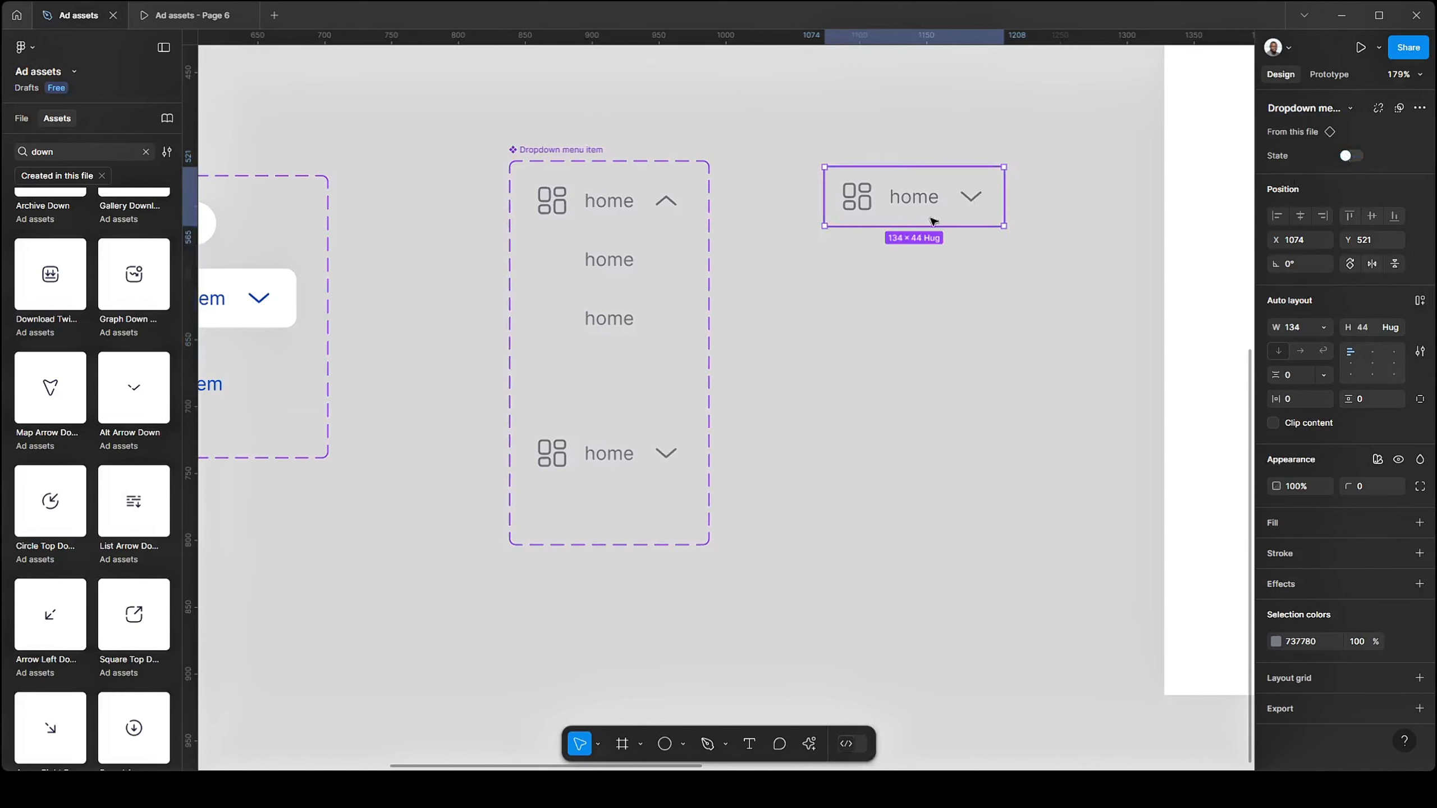
left_click(1351, 154)
left_click(1035, 343)
- Draw a frame of about 230 × 219 around the separate dropdown instance
scroll(1036, 344, "down", 4)
scroll(668, 411, "right", 5)
scroll(668, 411, "down", 1)
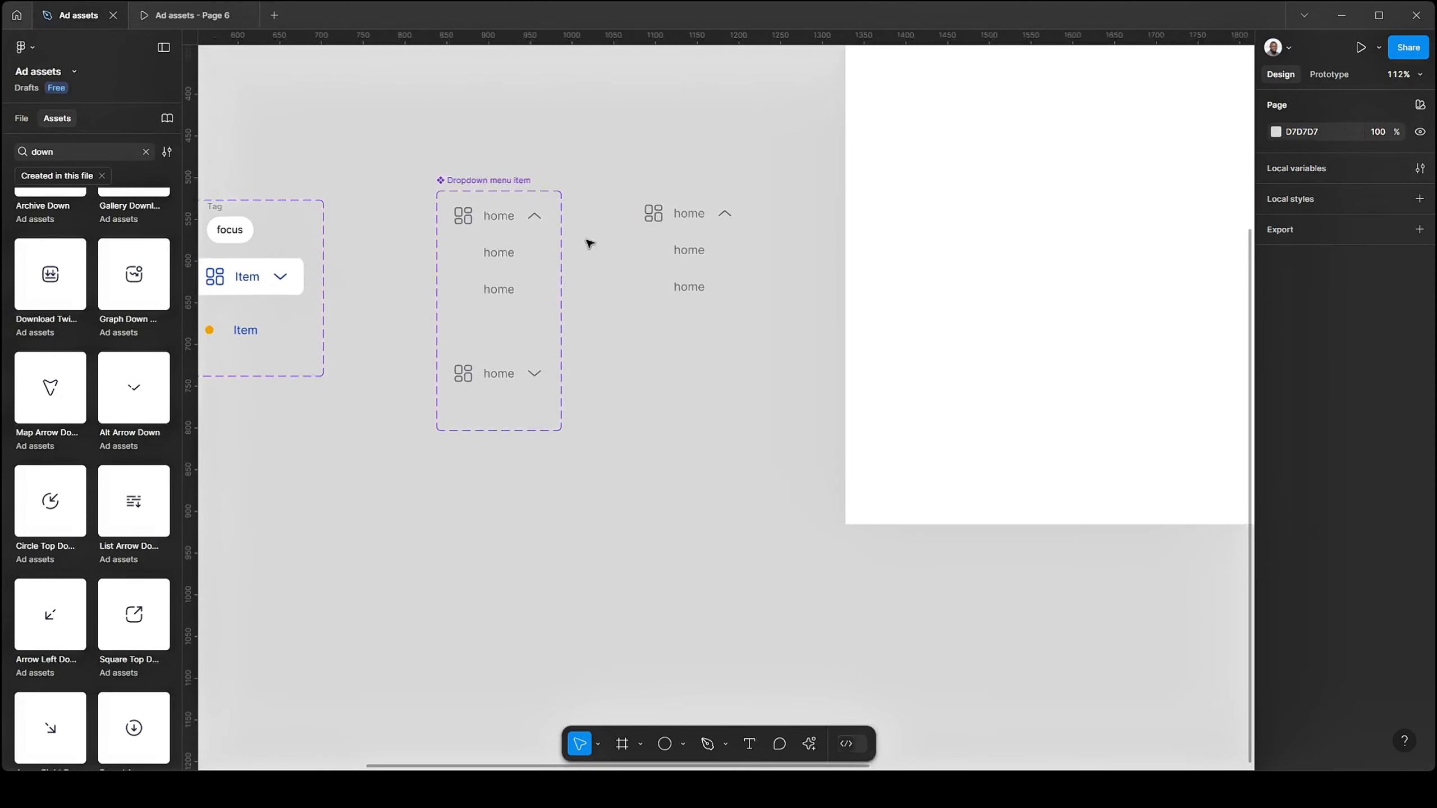
scroll(476, 258, "up", 2)
scroll(684, 362, "right", 1)
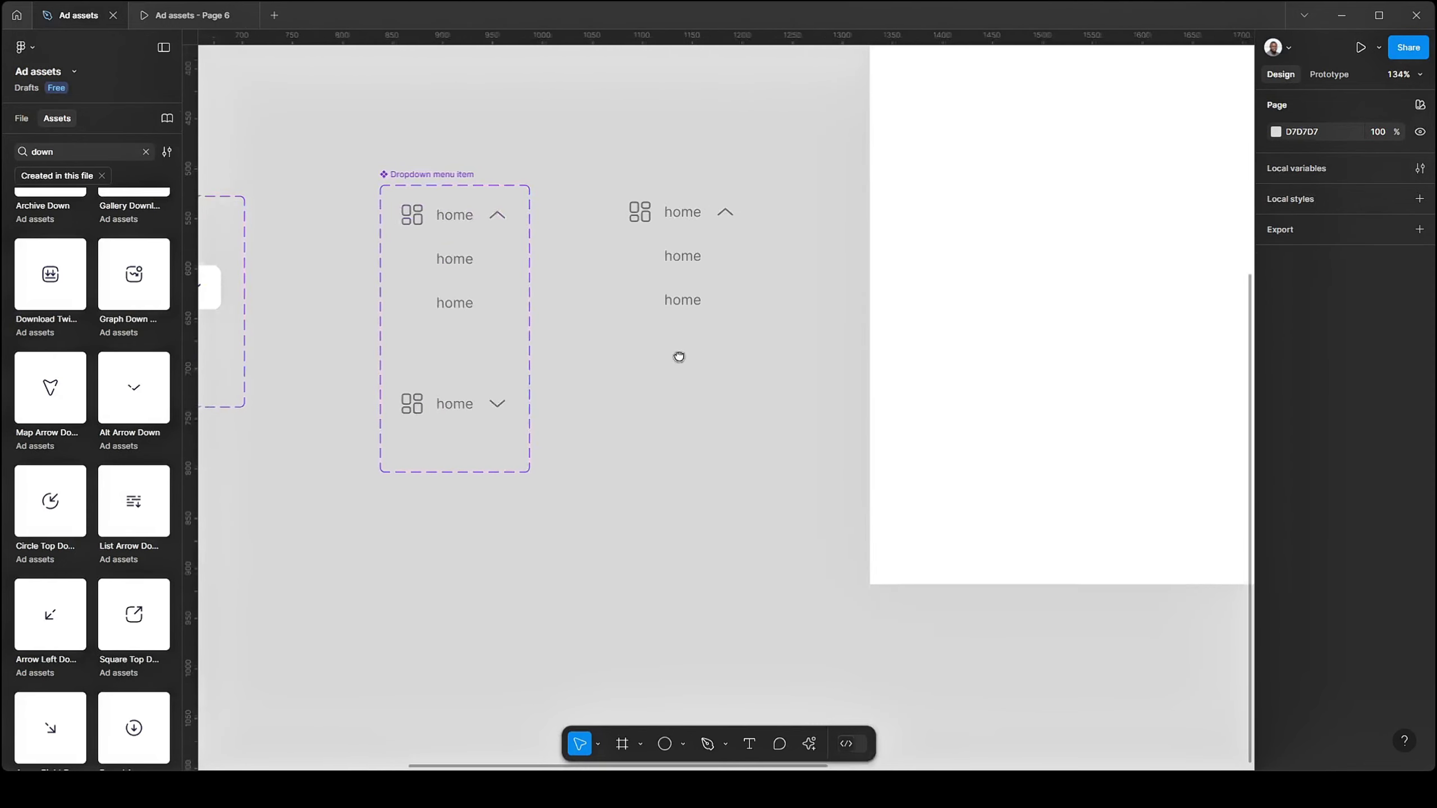
scroll(609, 280, "down", 2)
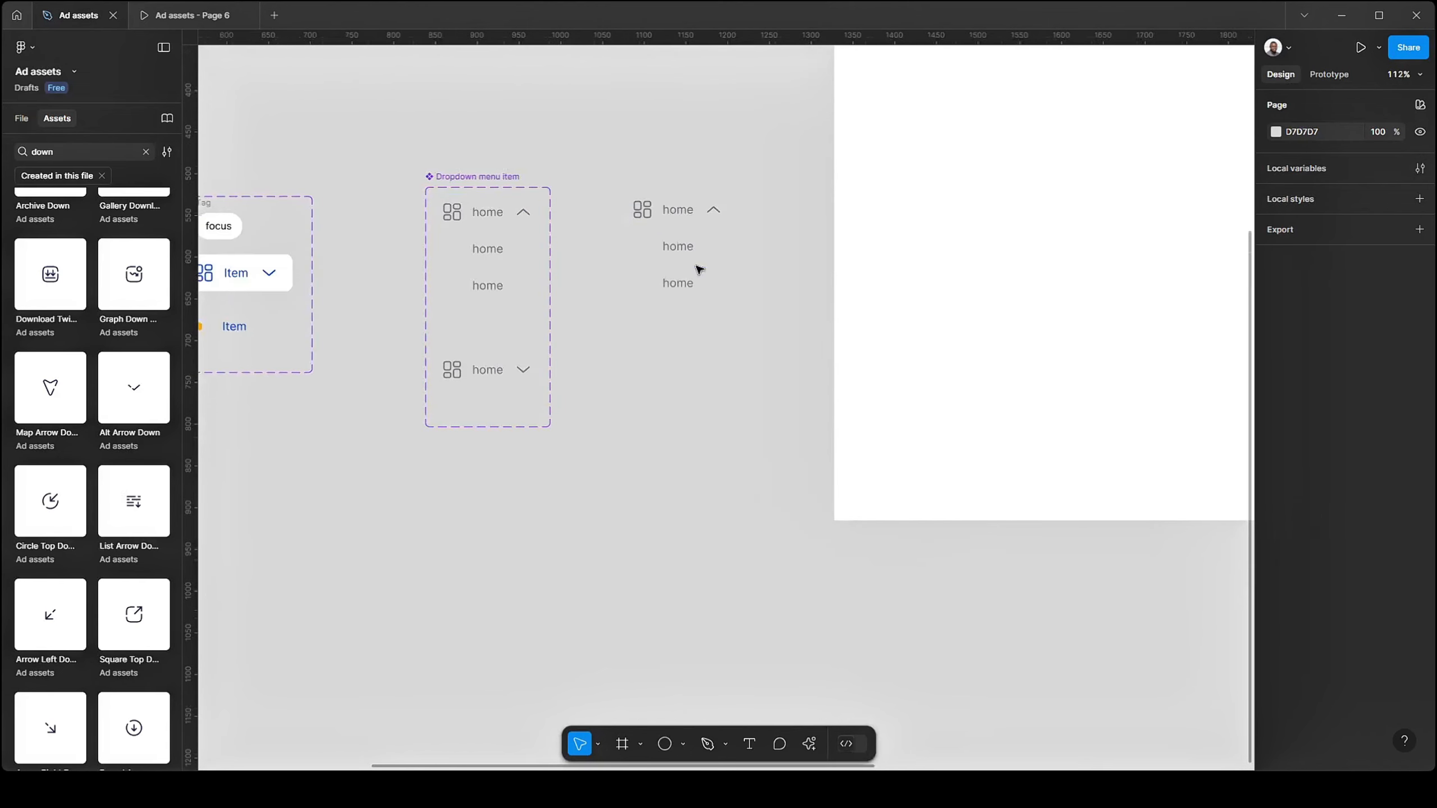
scroll(699, 270, "up", 2)
key("f")
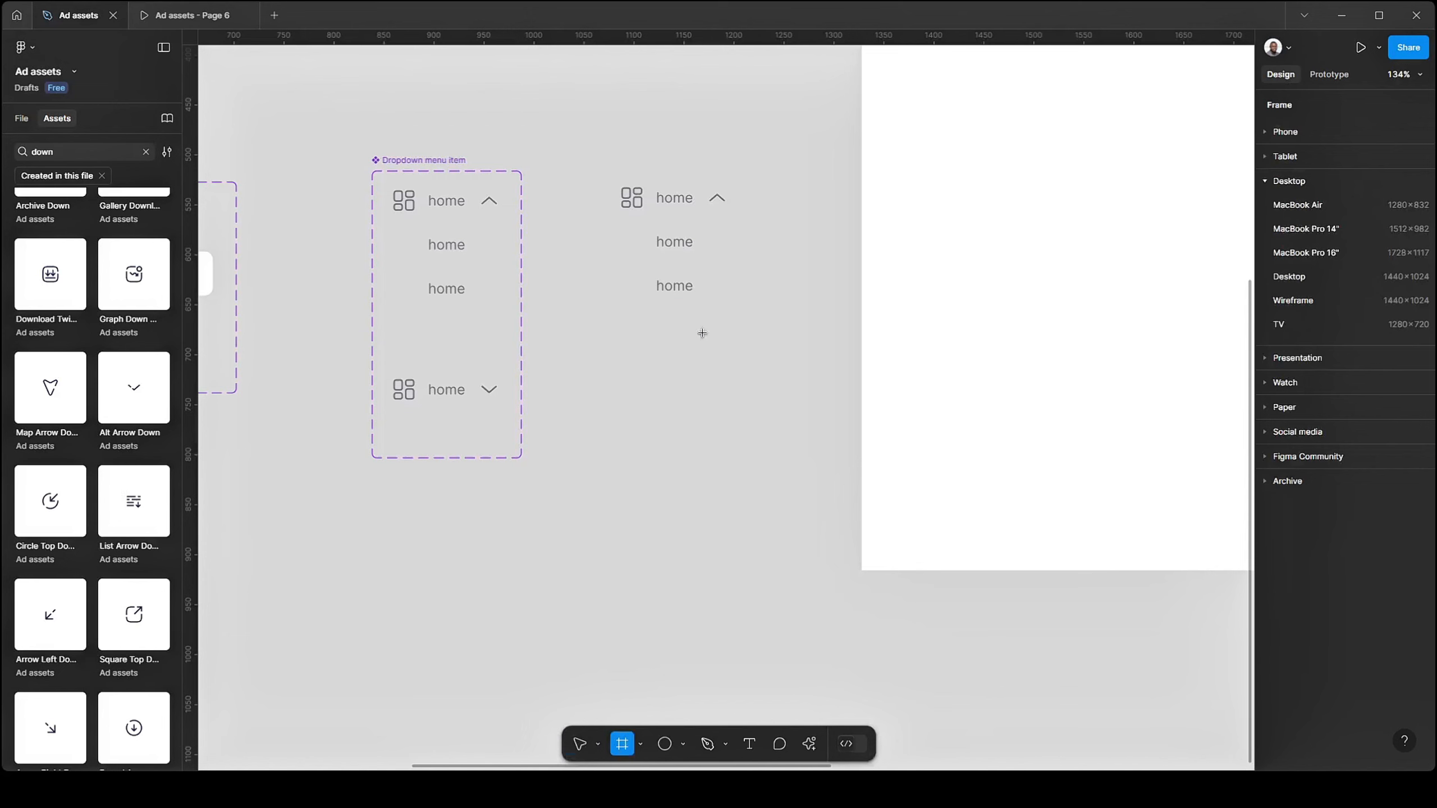
left_click_drag(563, 140, 794, 358)
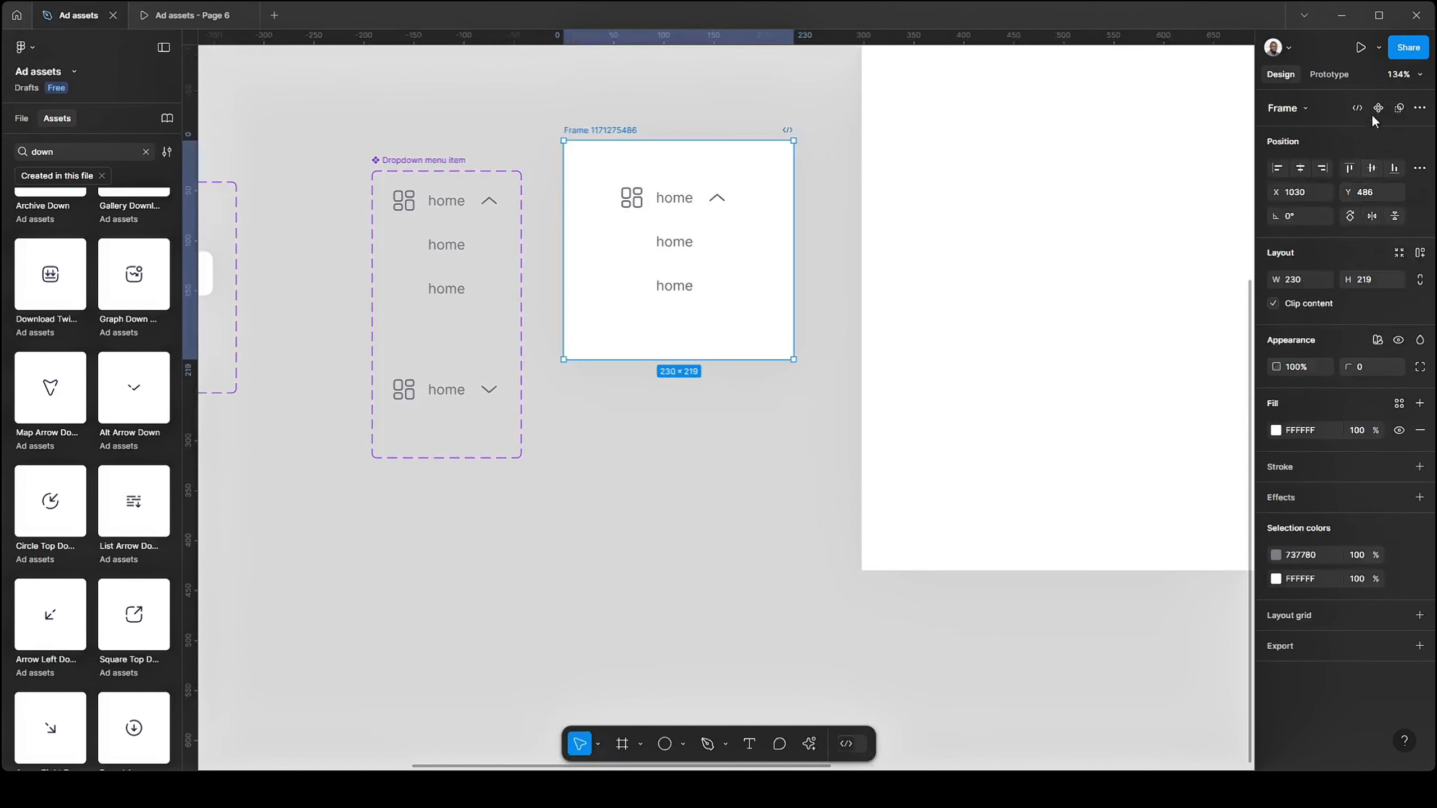
- Present the new frame as a prototype and close the old Page 6 prototype tab
scroll(862, 302, "right", 5)
scroll(619, 359, "down", 3)
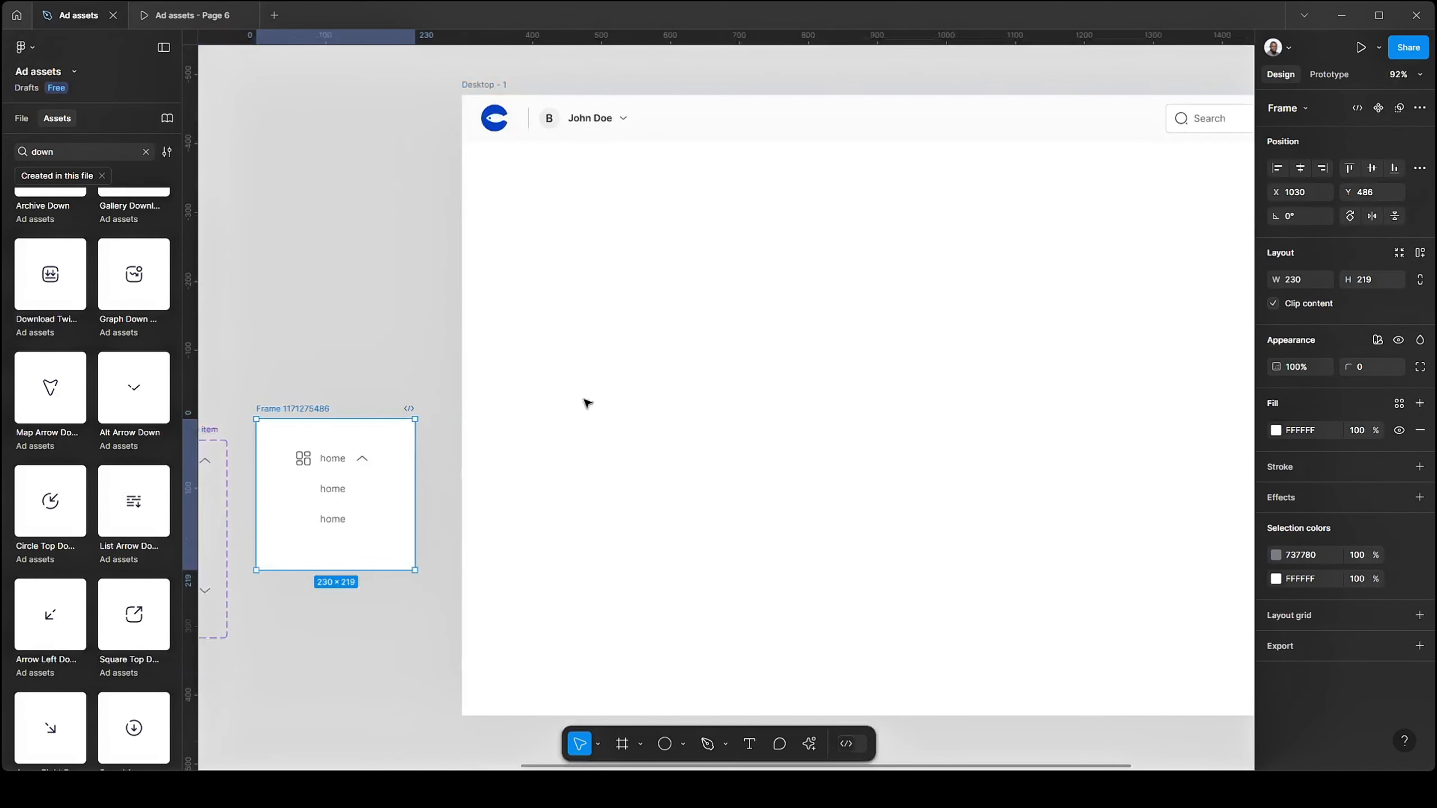
scroll(753, 382, "up", 5)
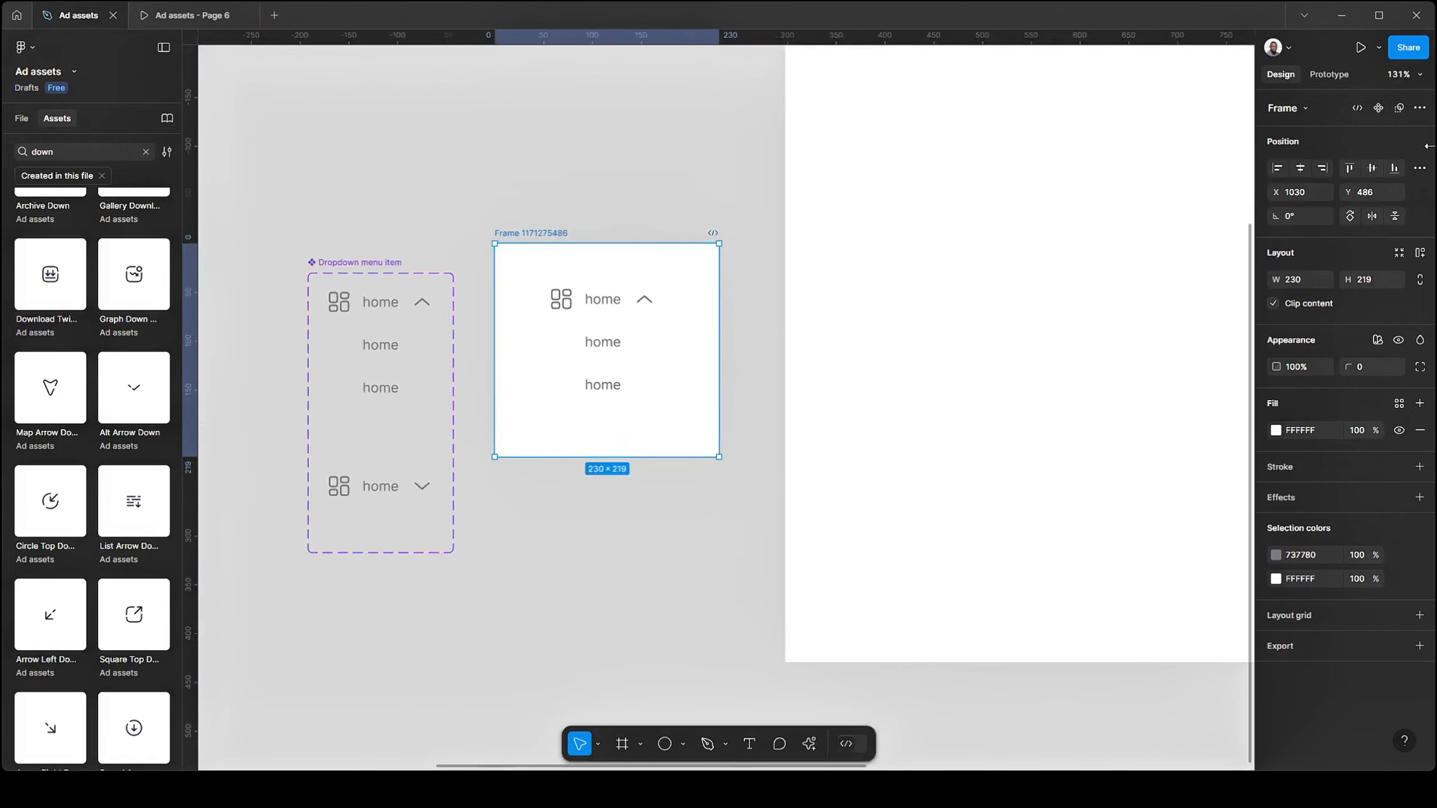
left_click(1360, 47)
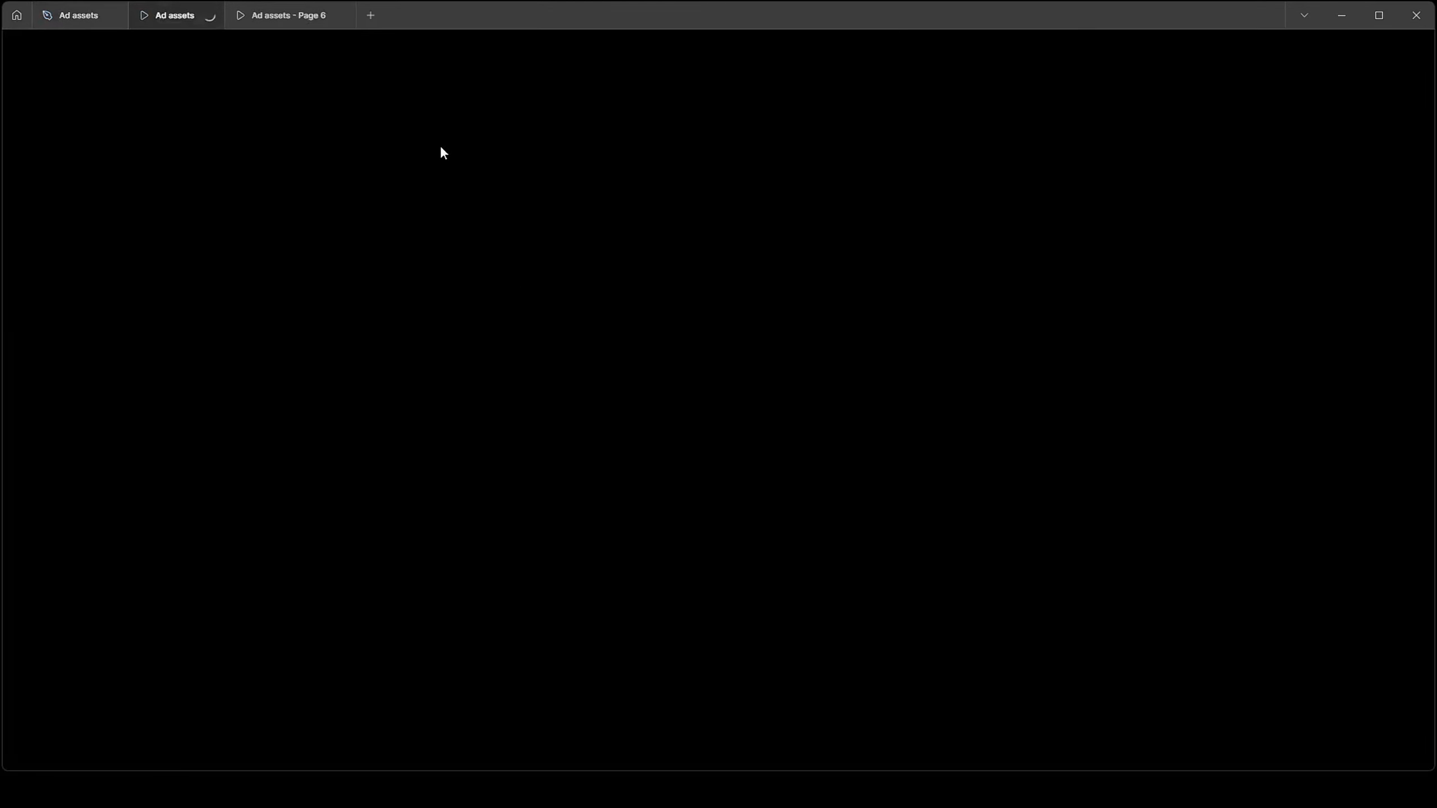
left_click(113, 11)
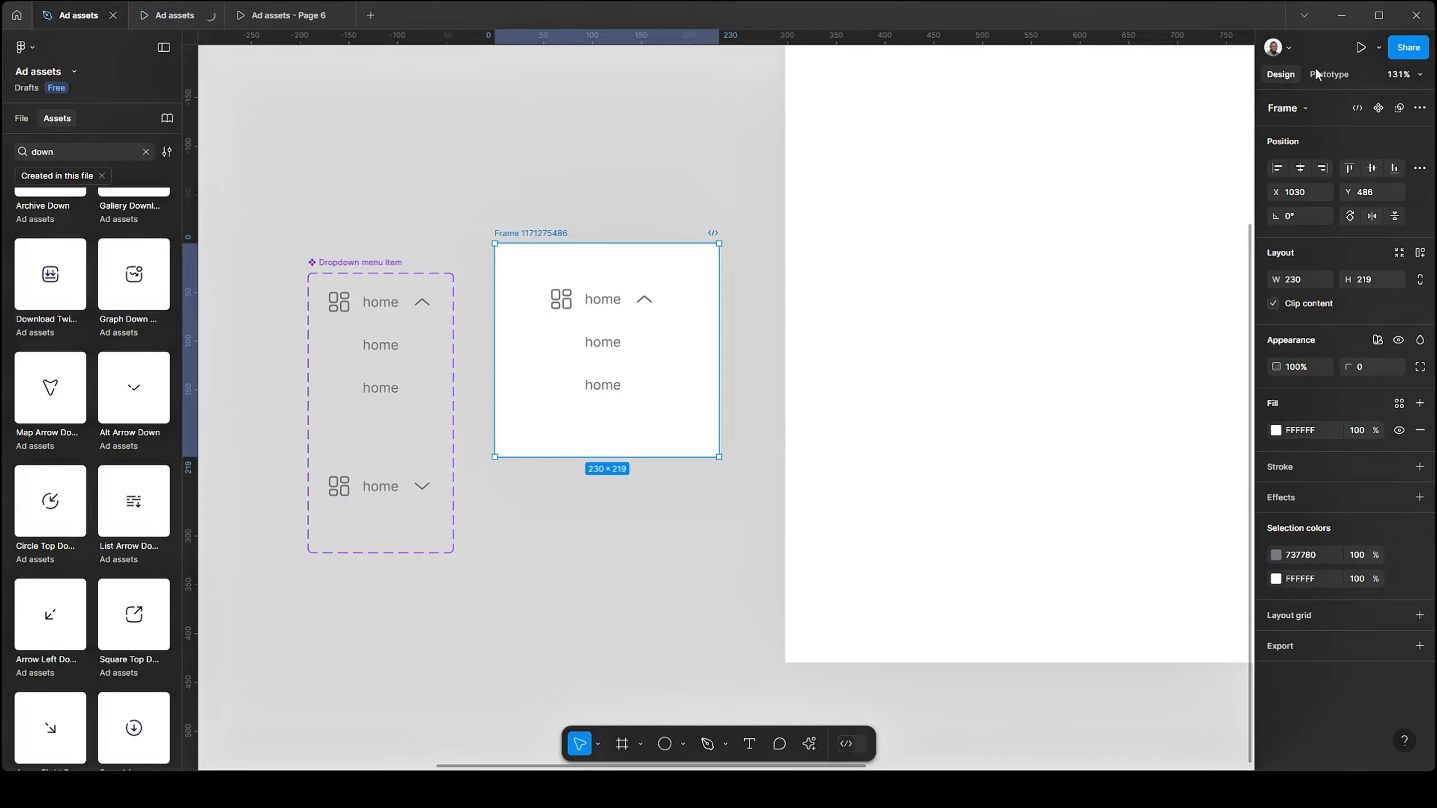
left_click(165, 18)
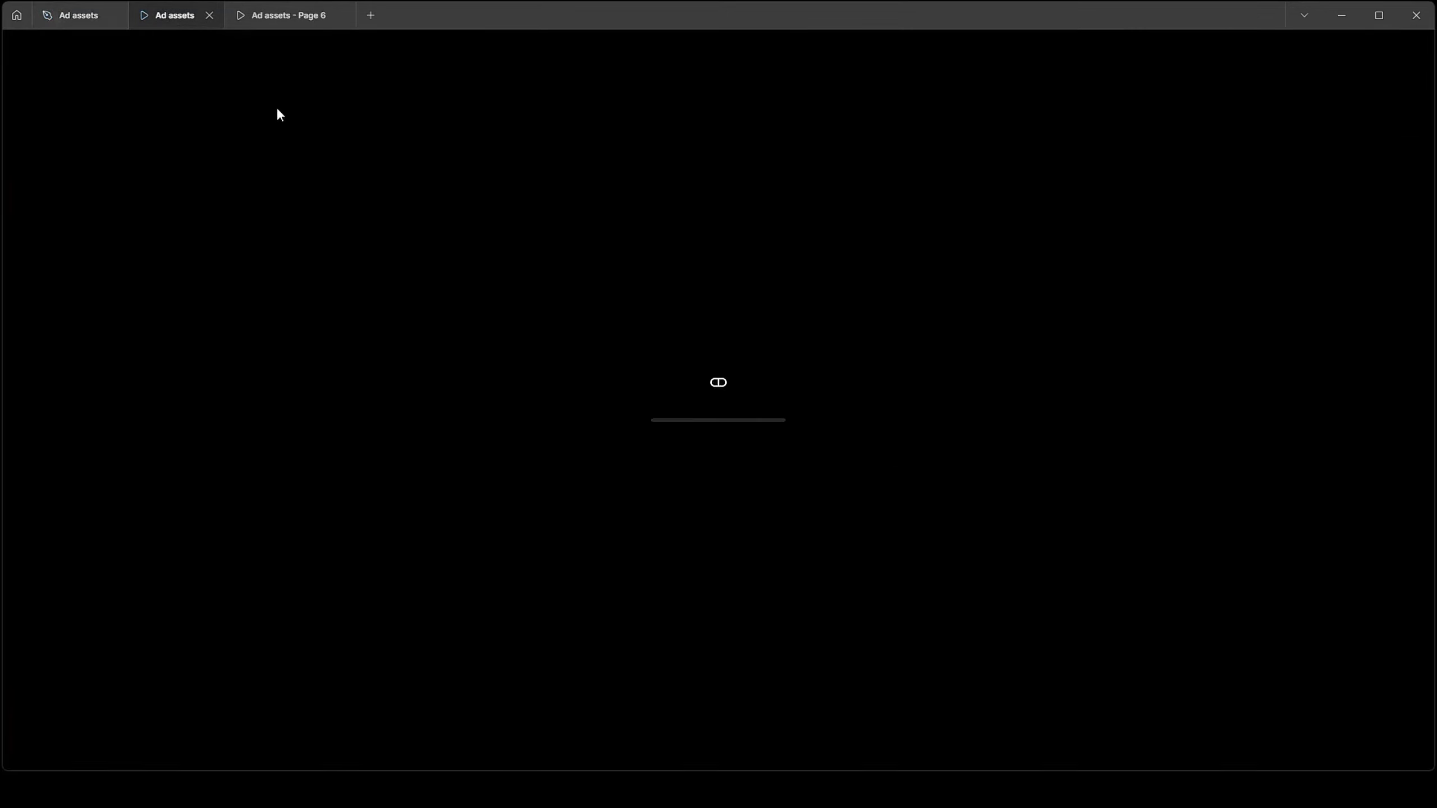
left_click(341, 15)
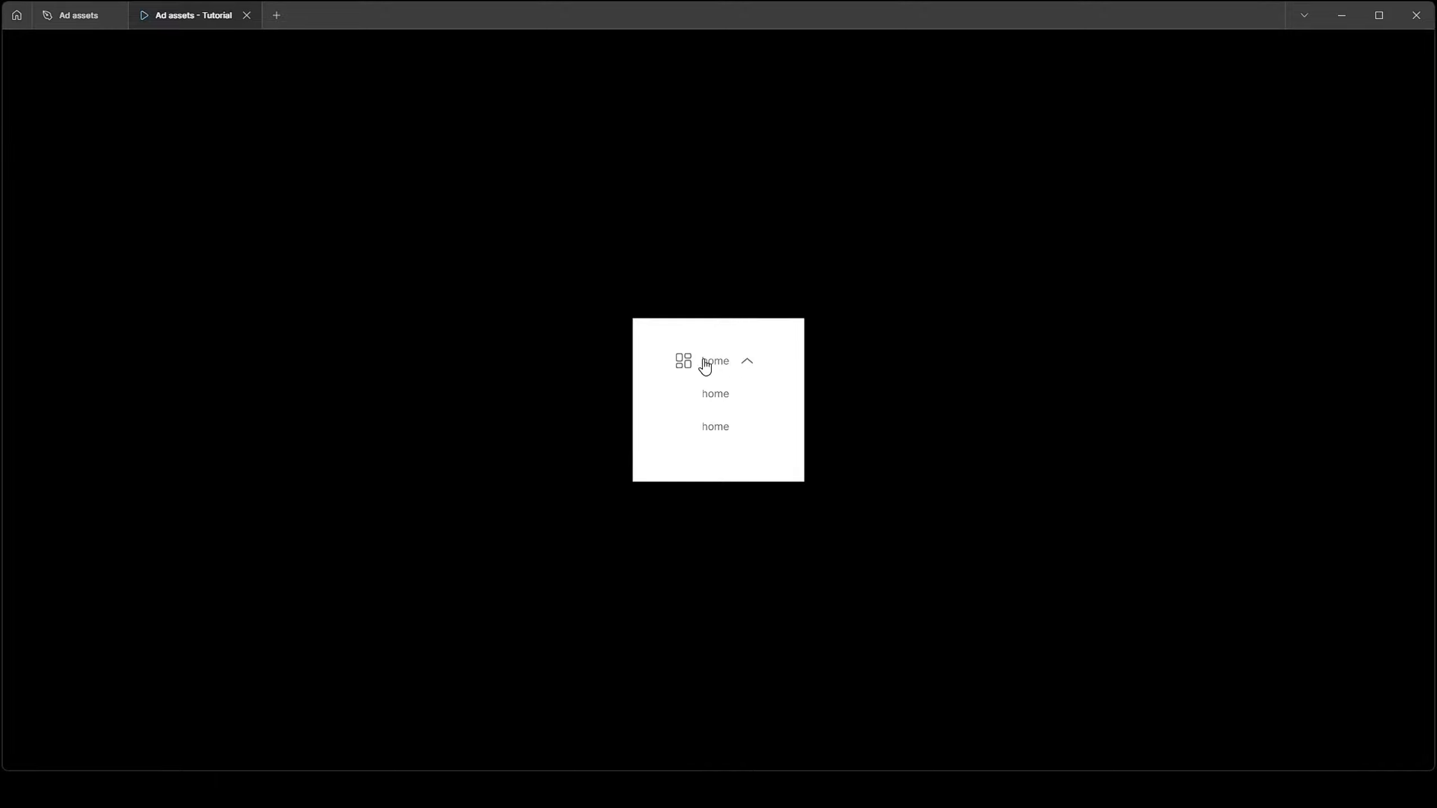
- Return to the design file and inspect the prototype connections of the Dropdown menu item variants
left_click(67, 14)
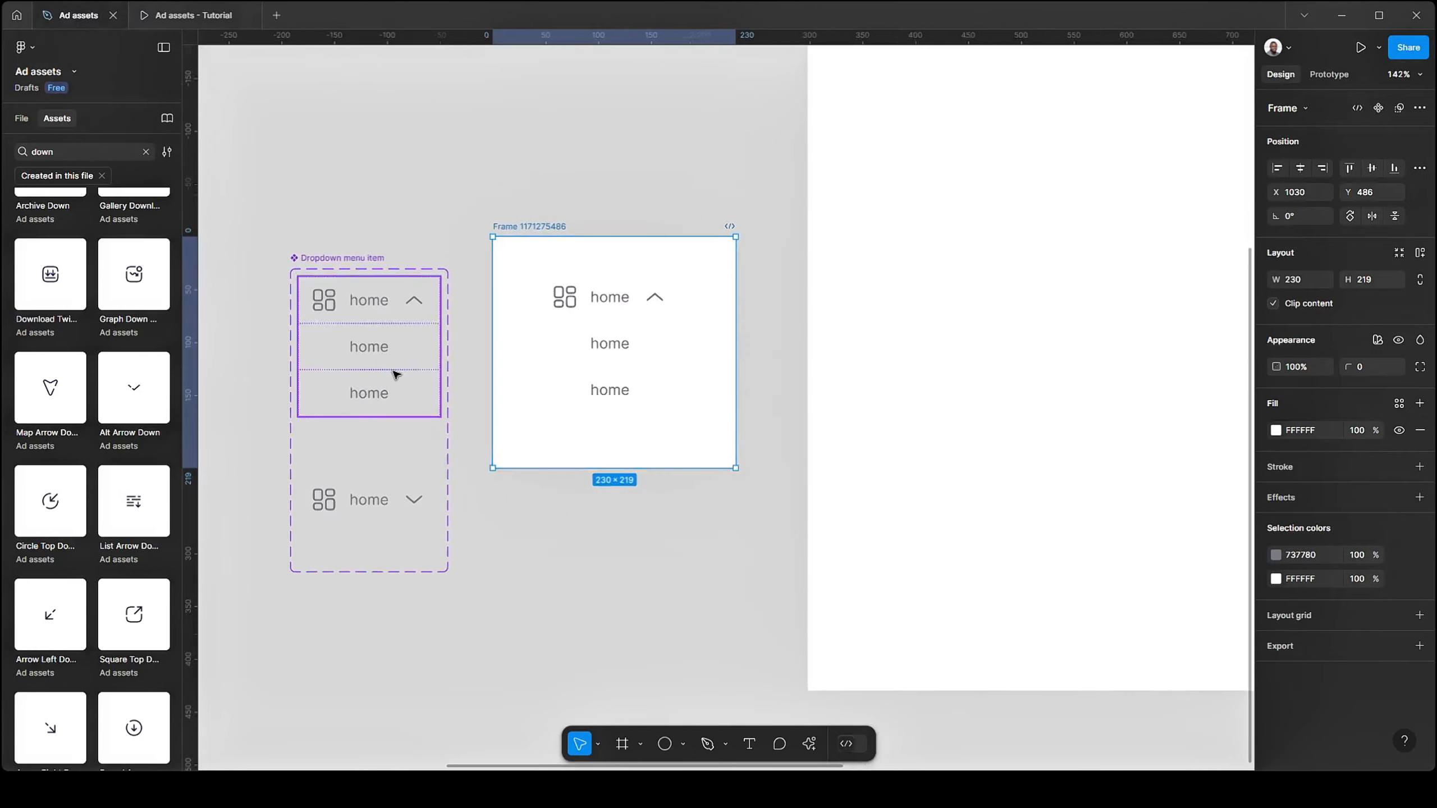
left_click_drag(370, 391, 449, 340)
key("shift+e")
left_click(422, 337)
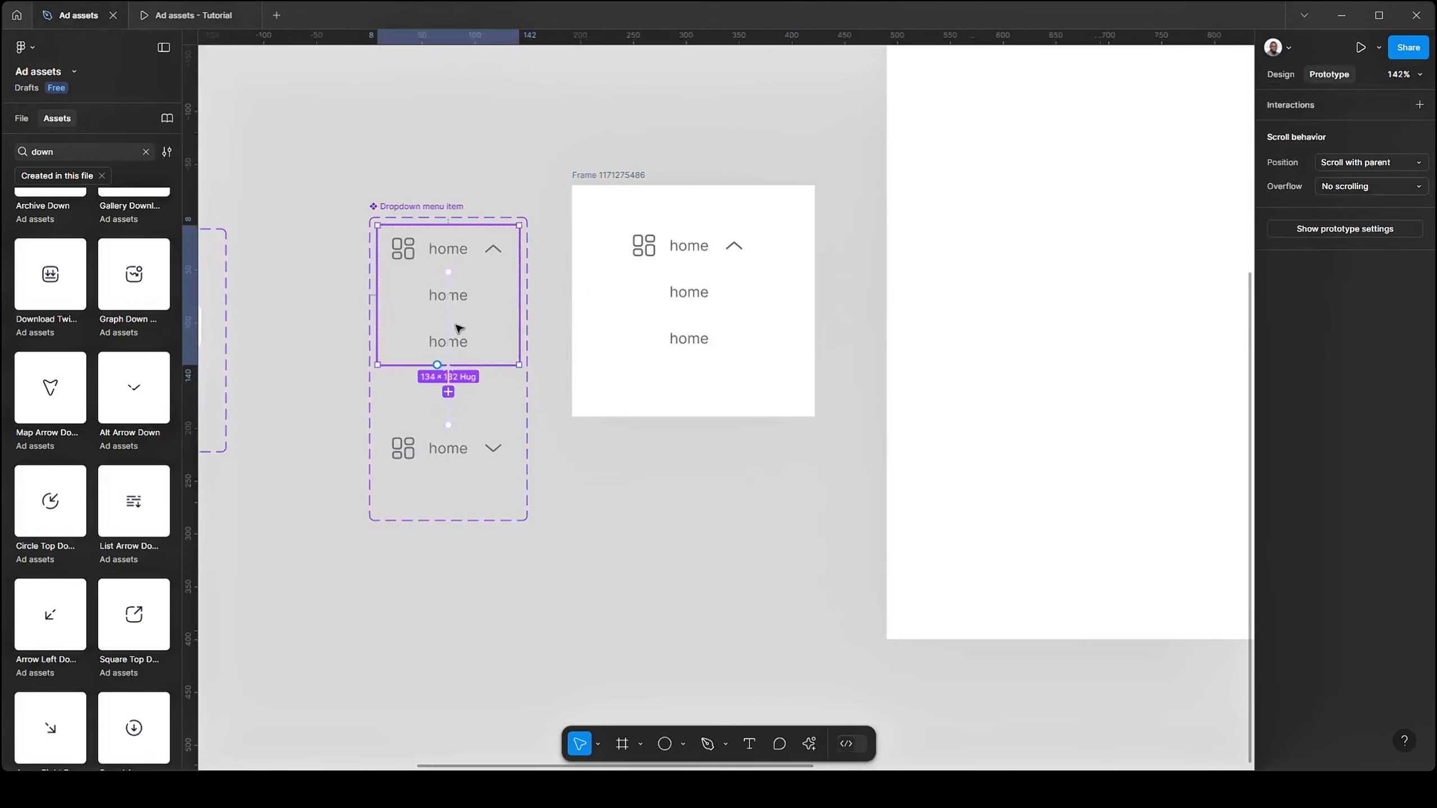
scroll(441, 294, "up", 3)
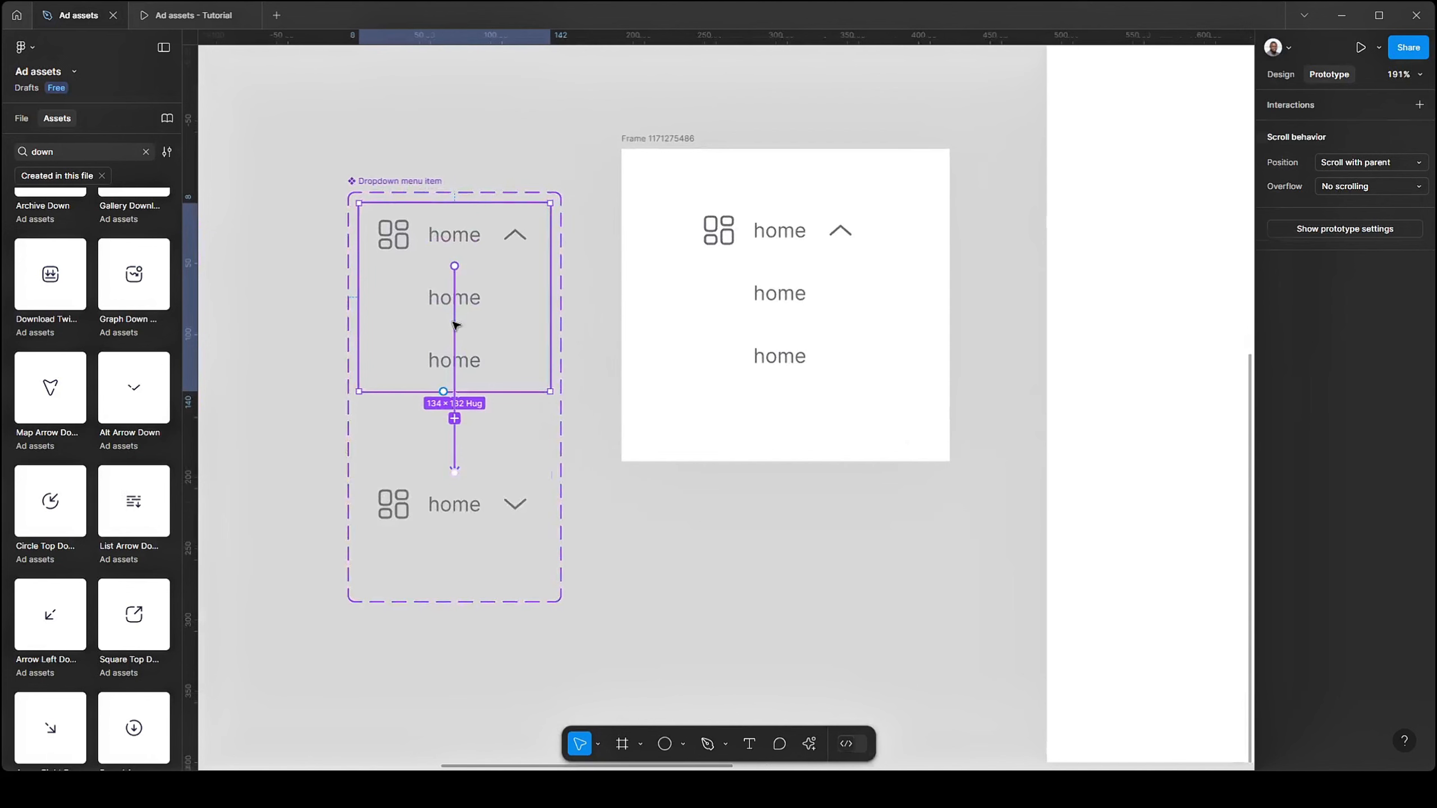
left_click(455, 325)
left_click(638, 532)
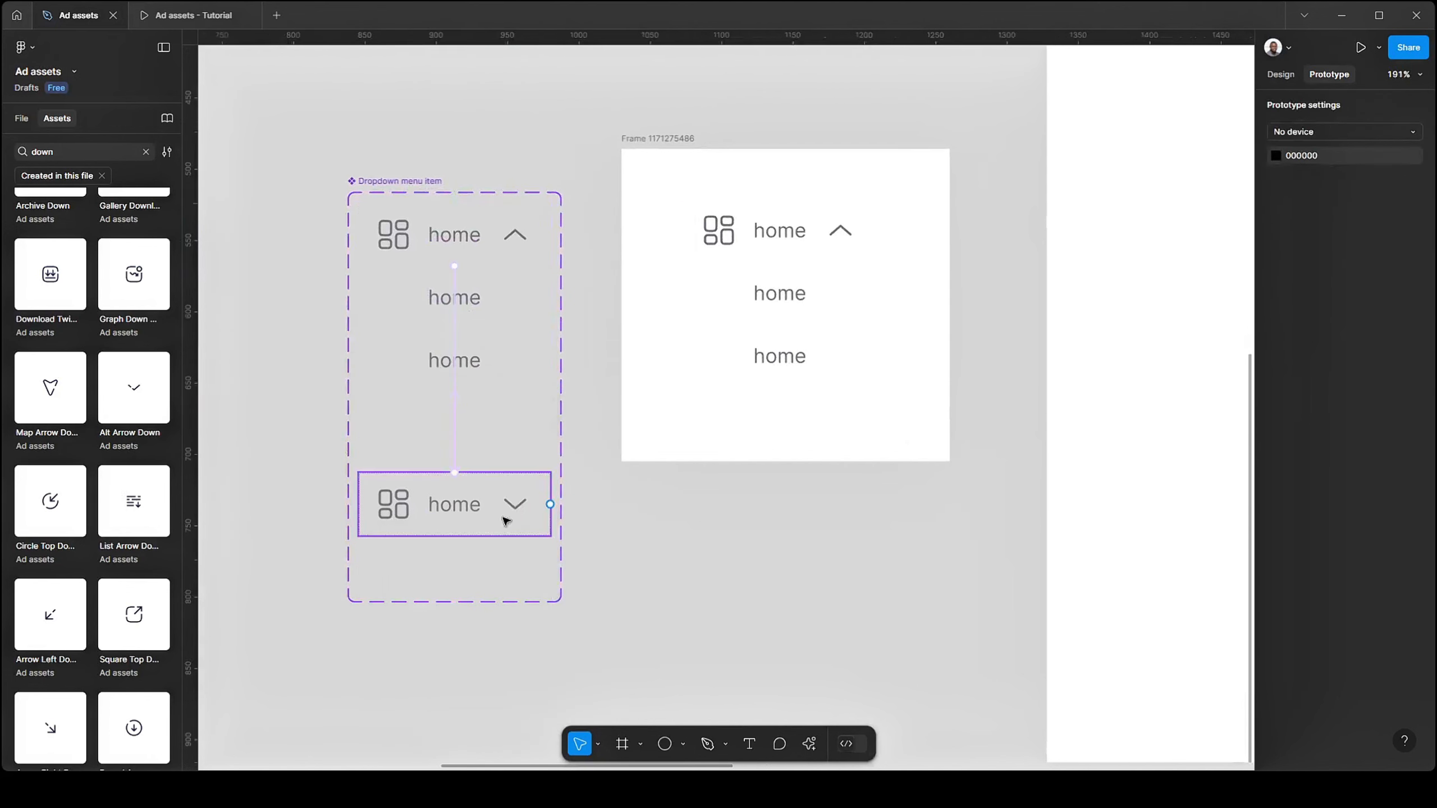
left_click(505, 521)
- Switch the State property off for the dropdown instance inside the new frame
left_click(773, 231)
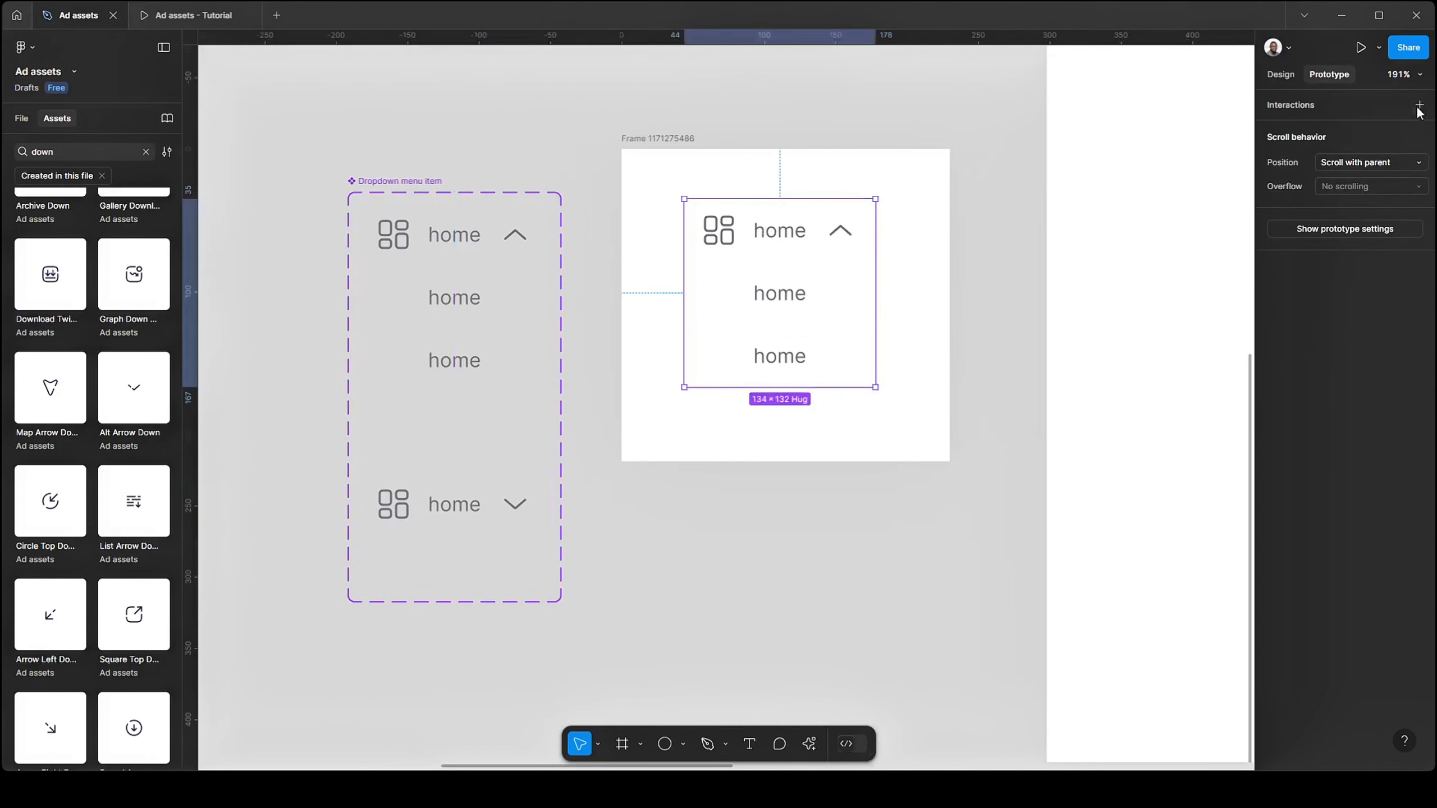
left_click(1281, 74)
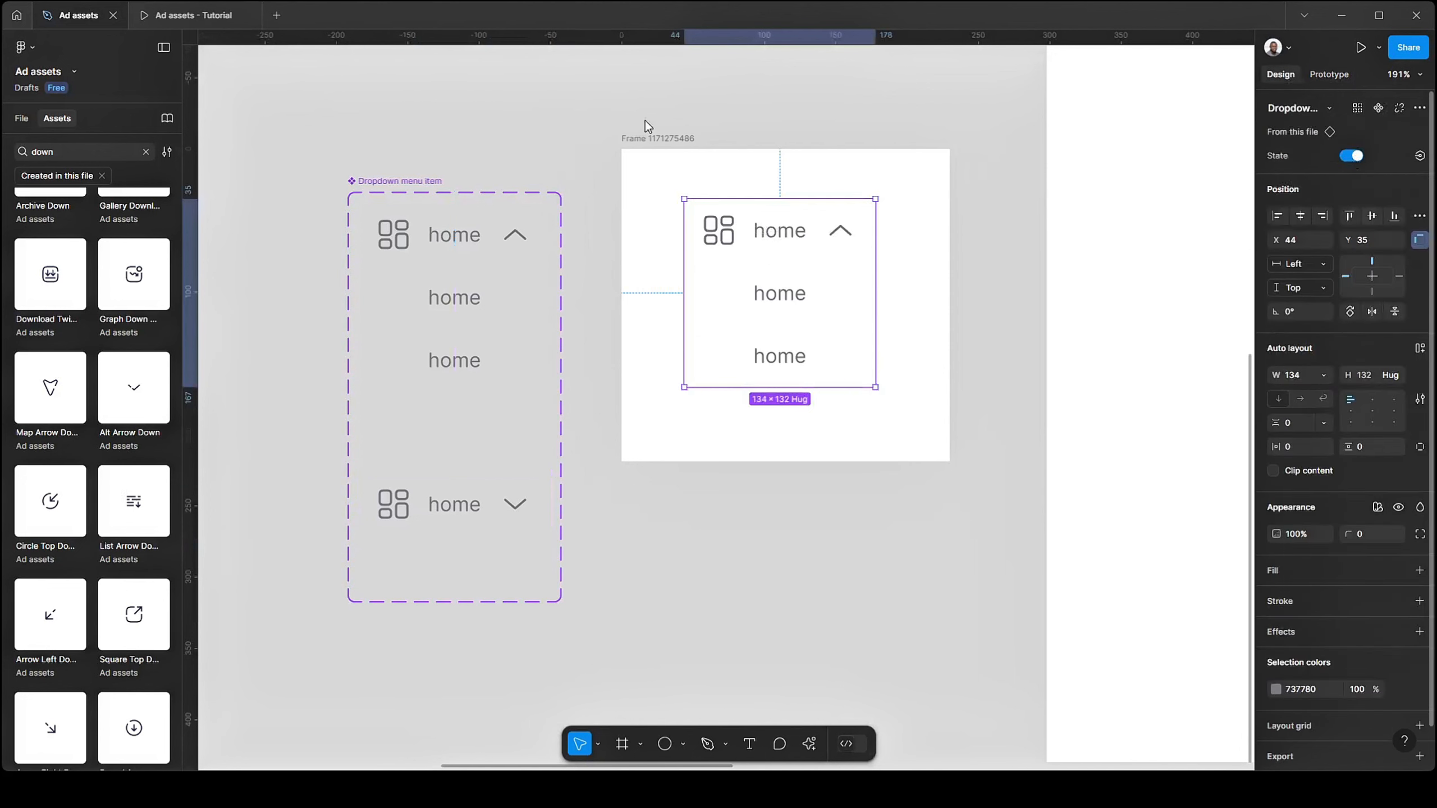
left_click(1351, 155)
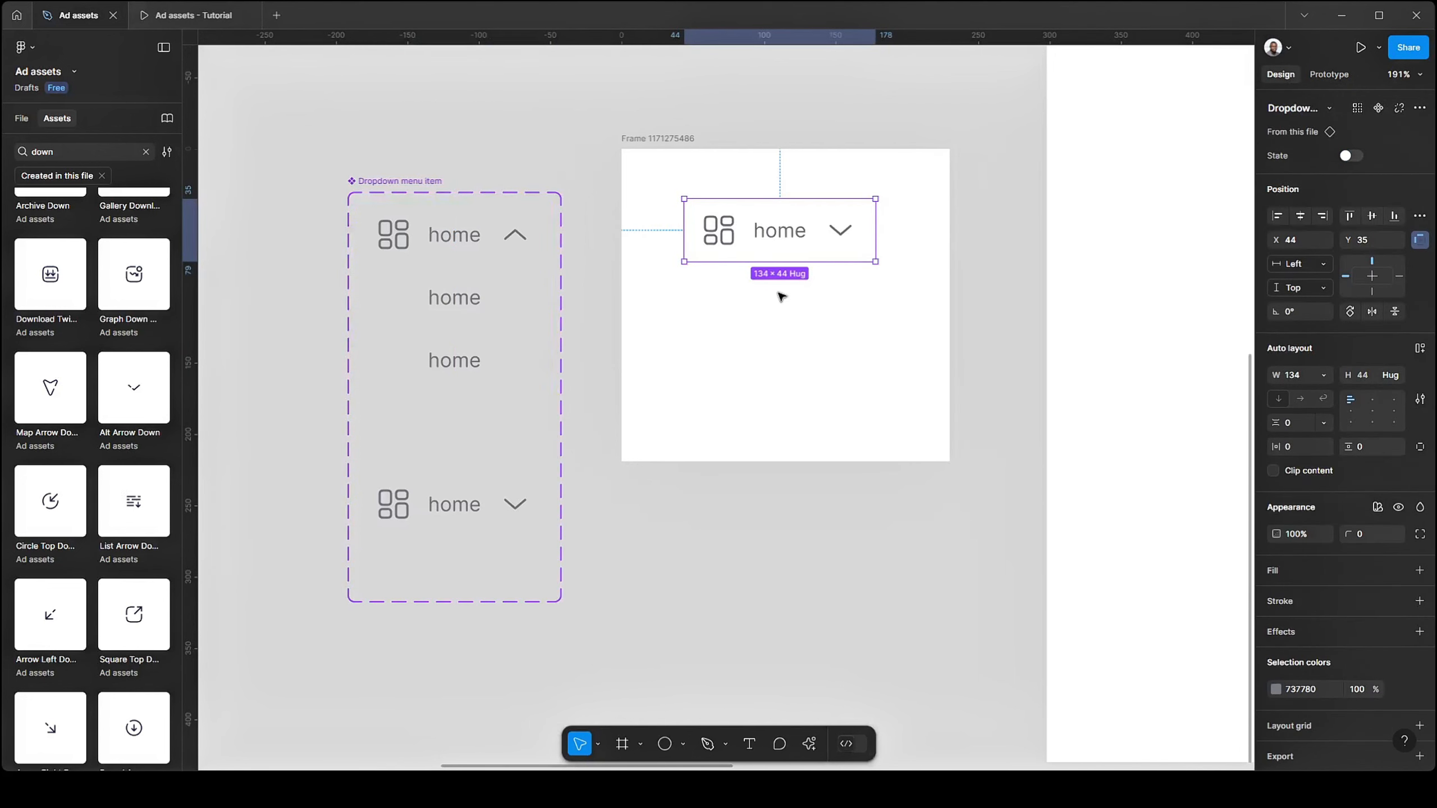
- Test expanding and collapsing the home dropdown repeatedly in the prototype preview
left_click(191, 25)
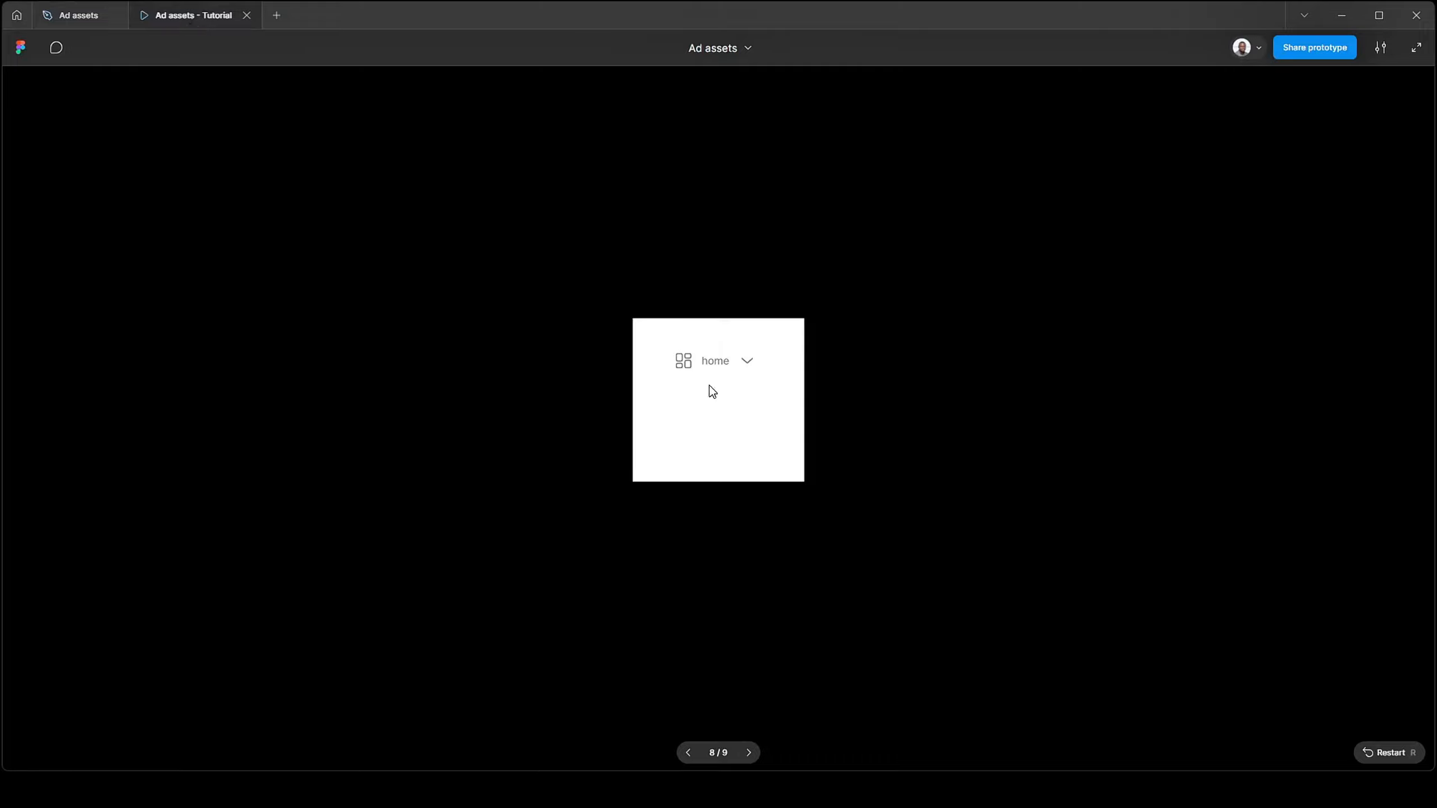
left_click(743, 363)
left_click(750, 364)
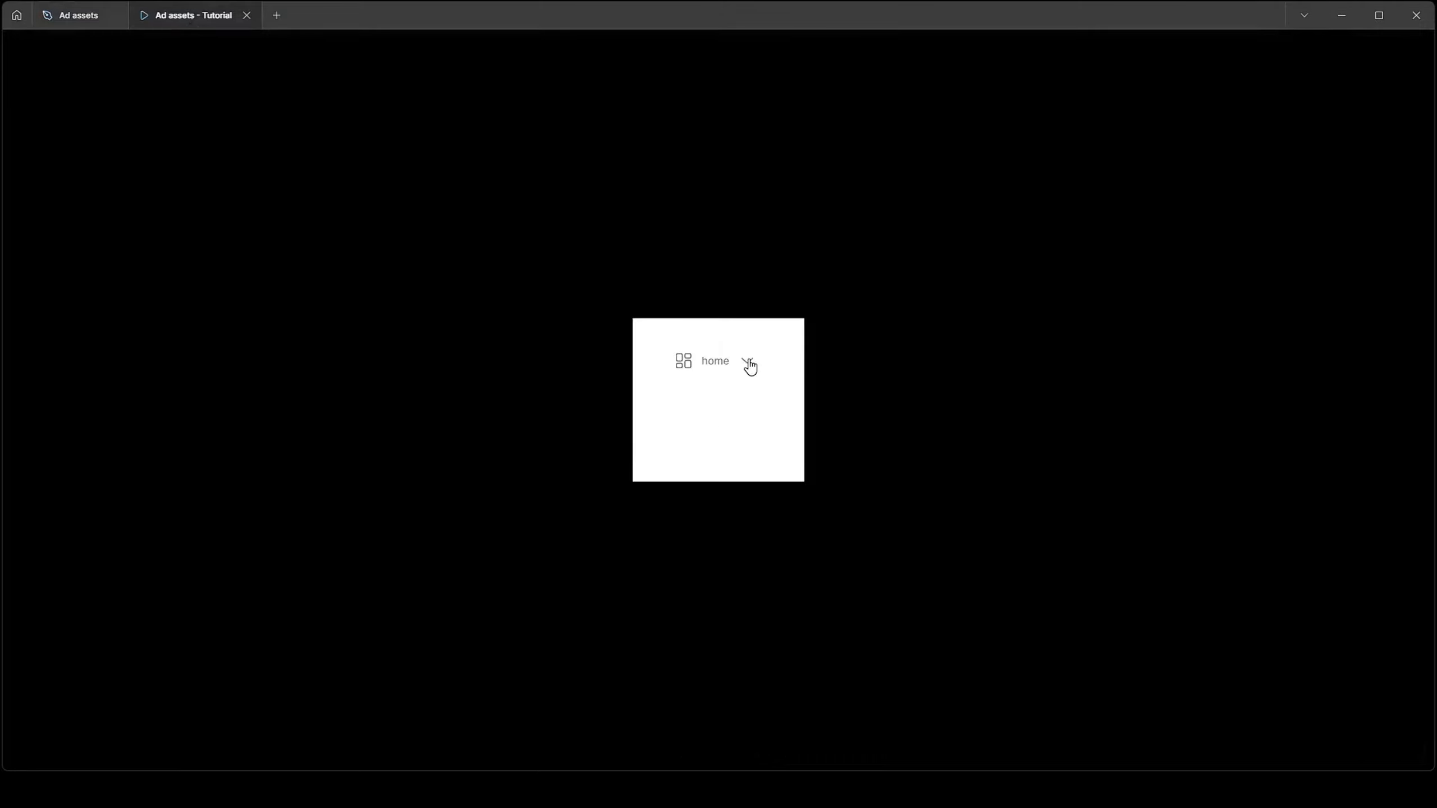
left_click(749, 366)
left_click(750, 369)
left_click(751, 371)
left_click(750, 367)
left_click(748, 368)
- Set the label of both level 02 items in the State on variant to "child" in the design file
left_click(57, 17)
scroll(834, 367, "down", 4)
left_click_drag(552, 477, 1089, 405)
left_click_drag(717, 425, 552, 430)
scroll(902, 292, "up", 5)
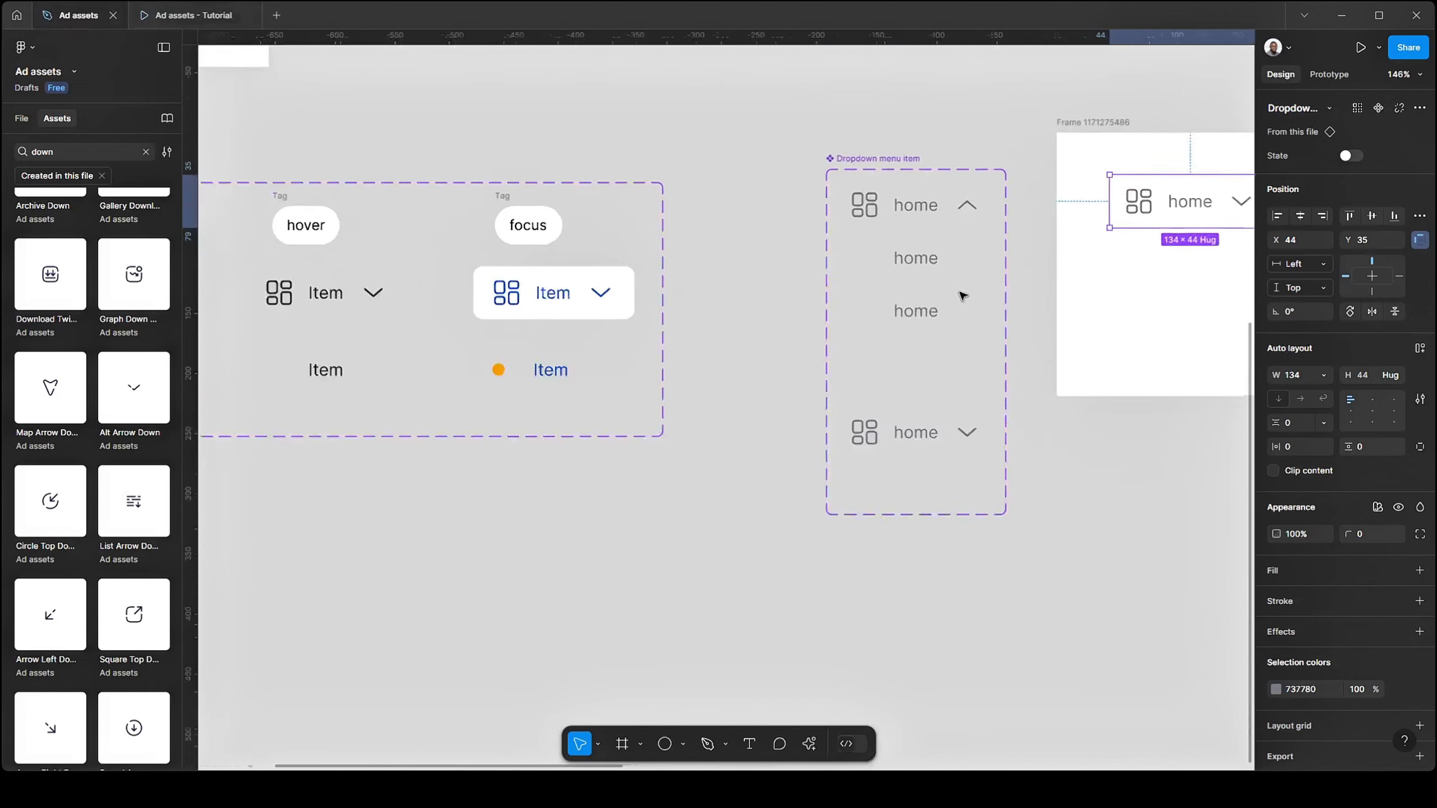
left_click_drag(952, 291, 856, 285)
left_click(841, 261)
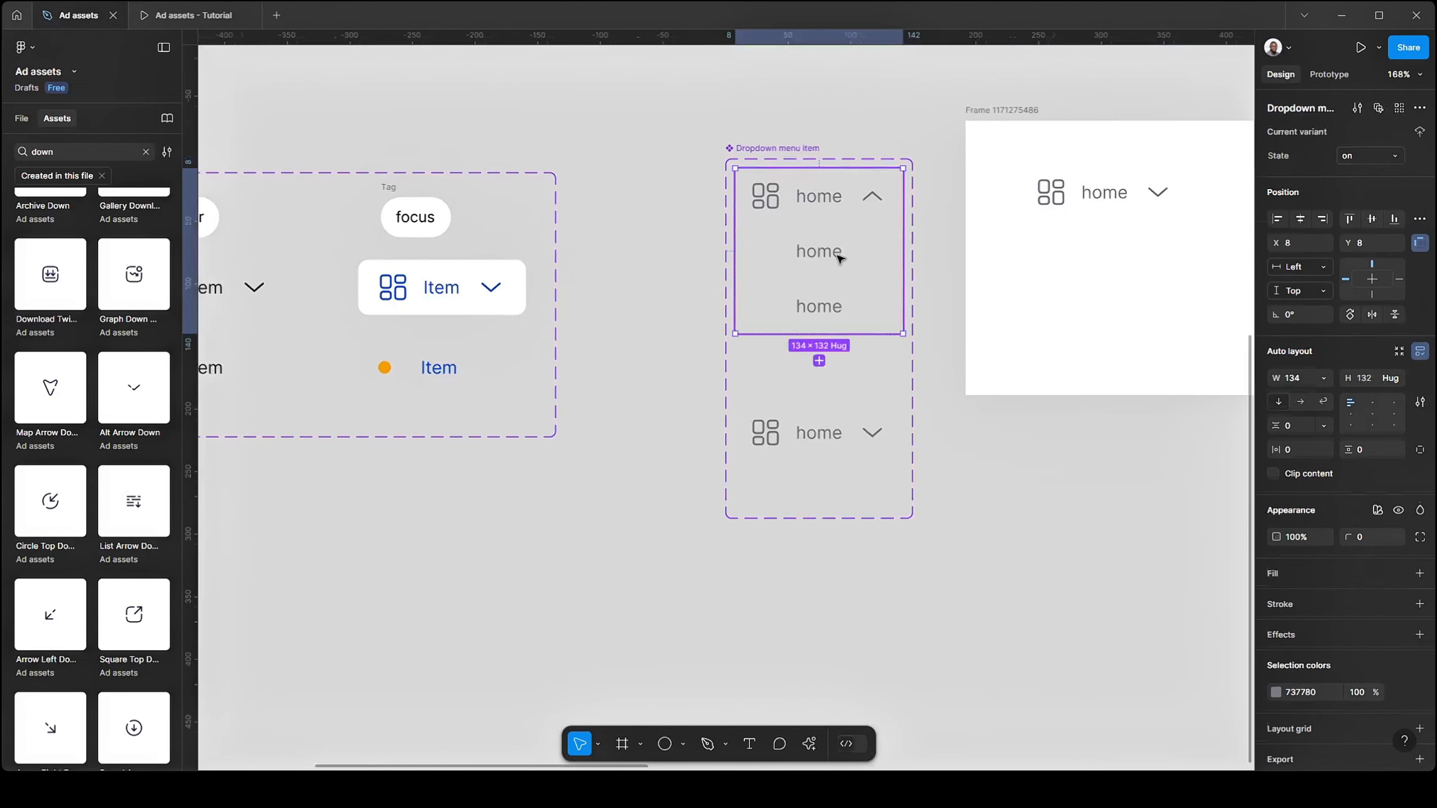
double_click(840, 257)
left_click(841, 306, "shift")
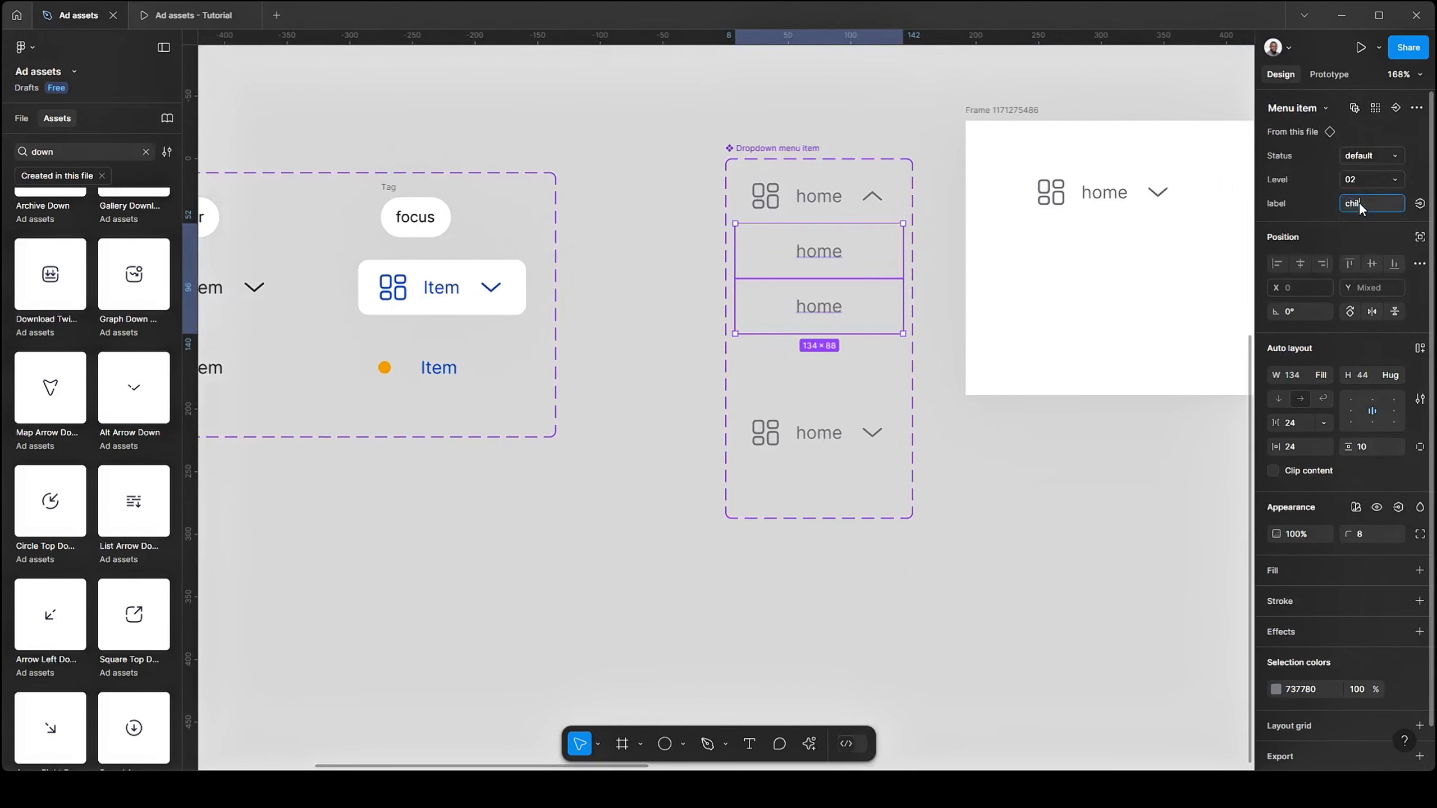
key("Return")
- Test the dropdown with its child items in the prototype preview at a larger scale, and return to the design file
left_click_drag(1062, 311, 748, 278)
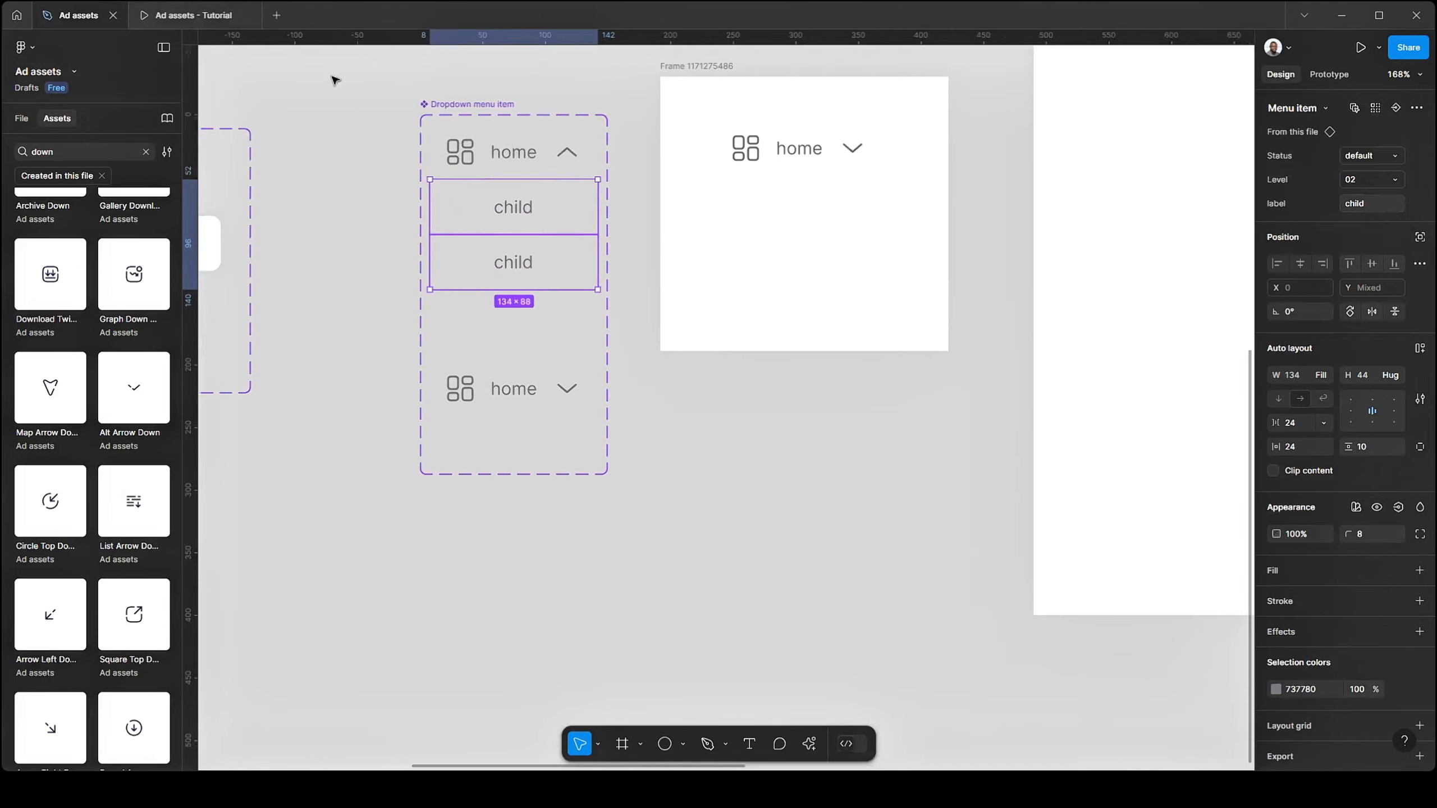
left_click(192, 16)
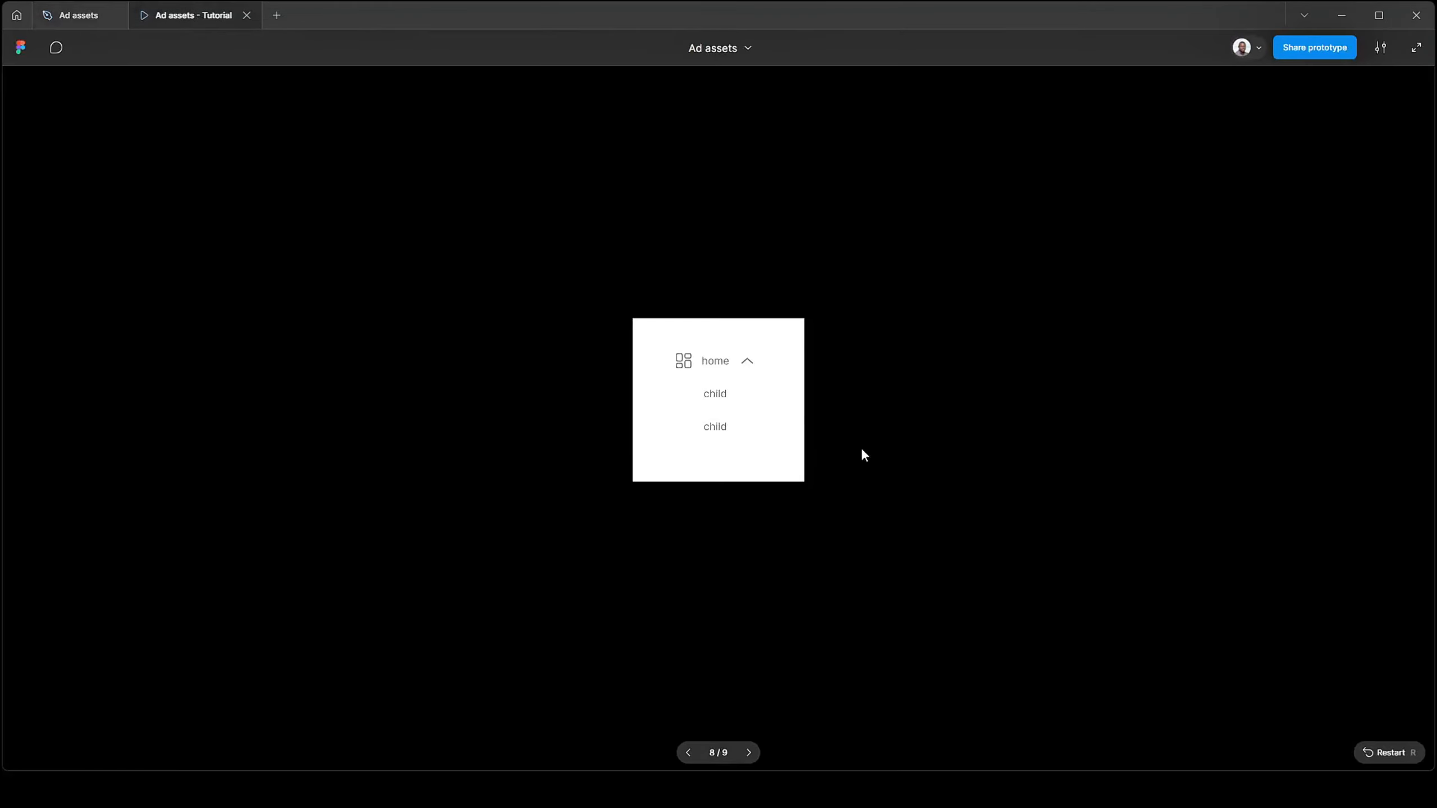
left_click(745, 365)
left_click(746, 363)
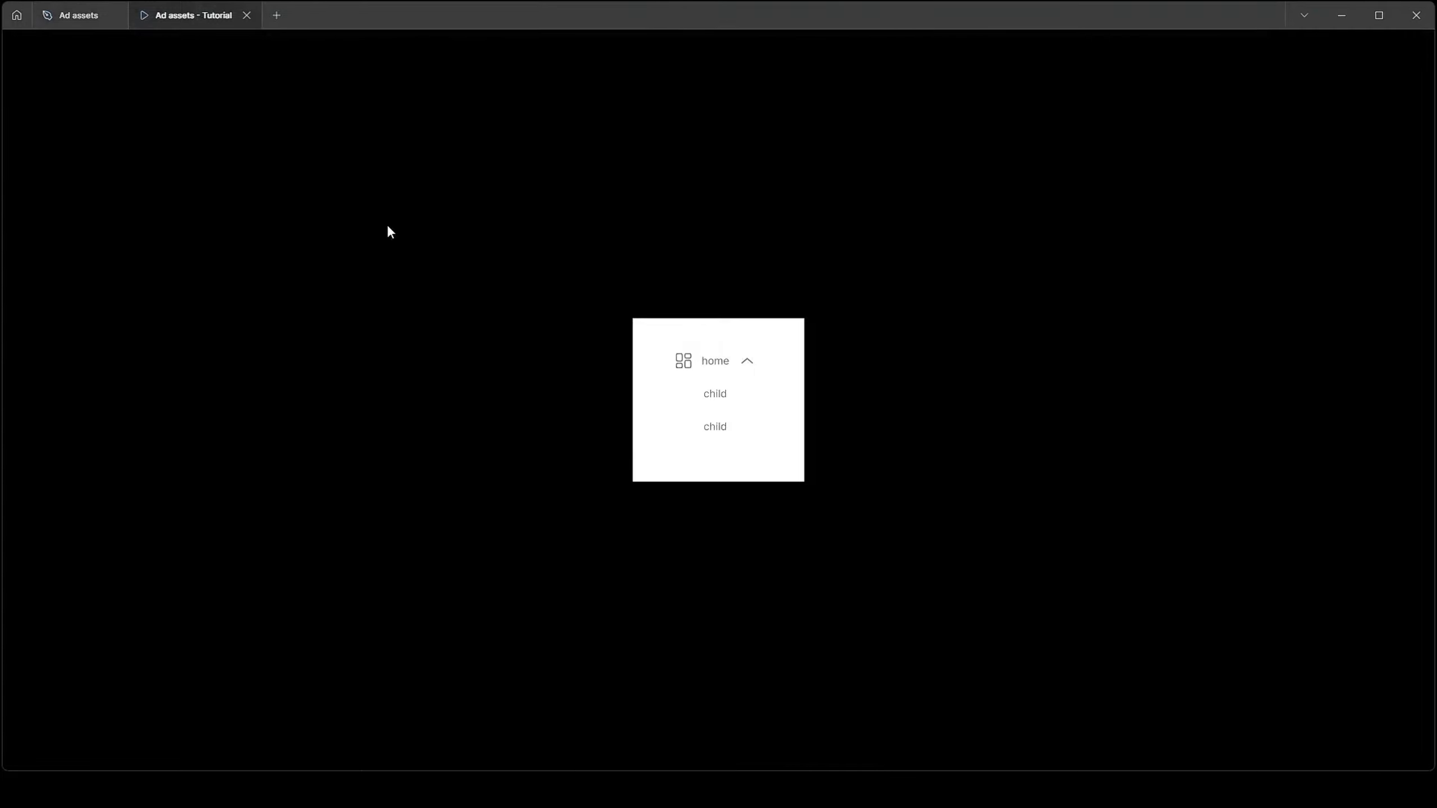
key("z")
key("z")
key("z")
left_click(798, 302)
left_click(799, 305)
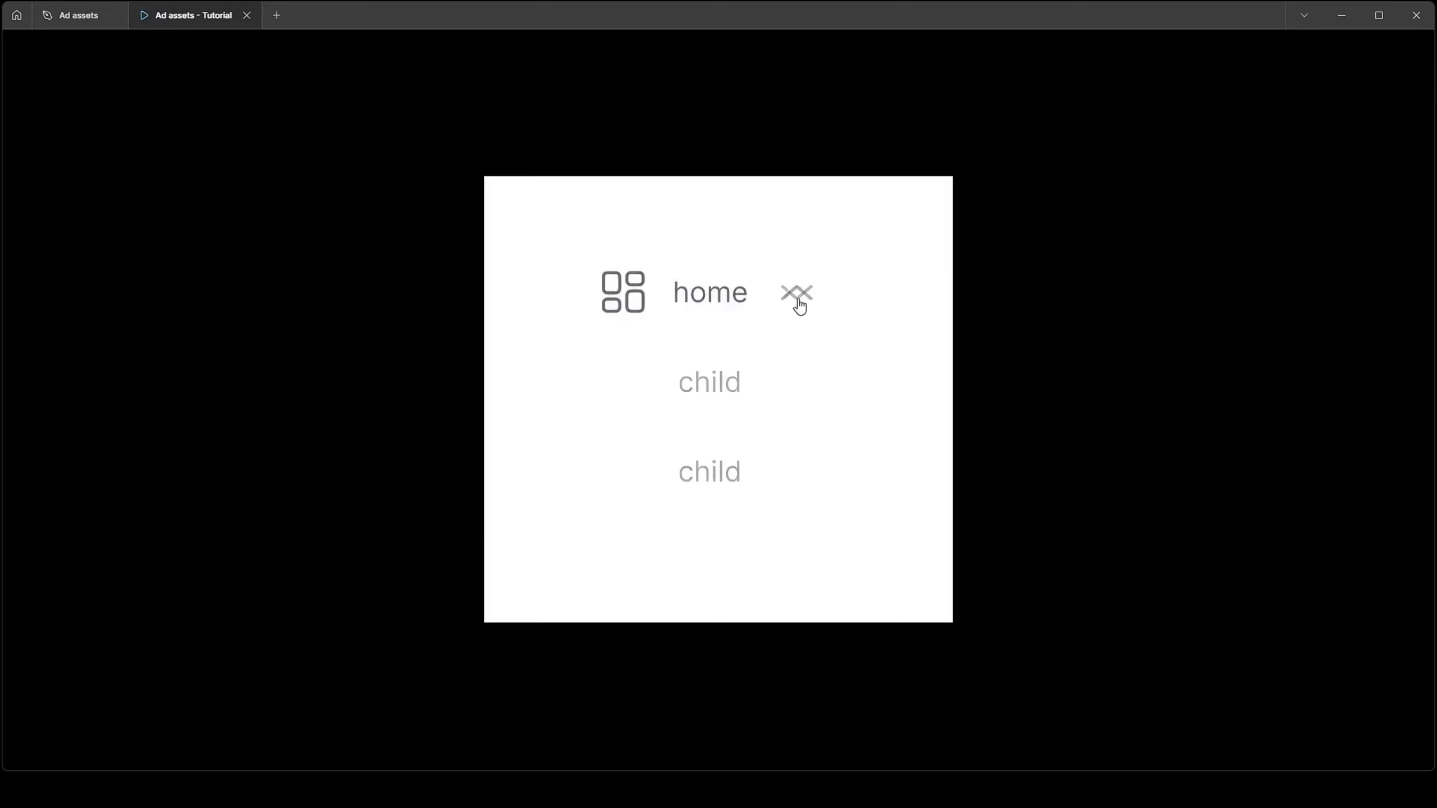
left_click(72, 15)
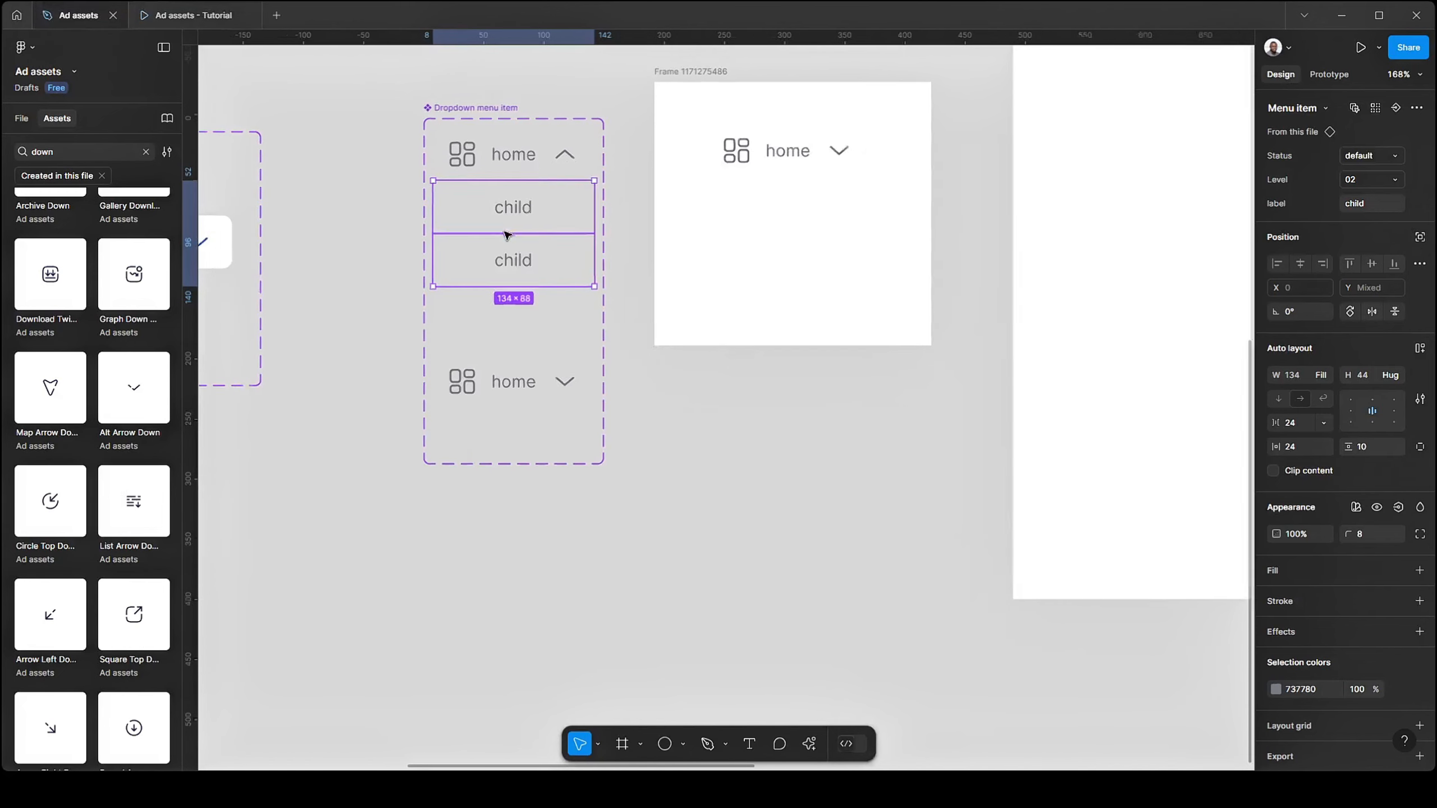
- Rename the white frame containing the home dropdown instance to "Side menu"
scroll(506, 234, "down", 2)
left_click(726, 463)
scroll(596, 395, "right", 5)
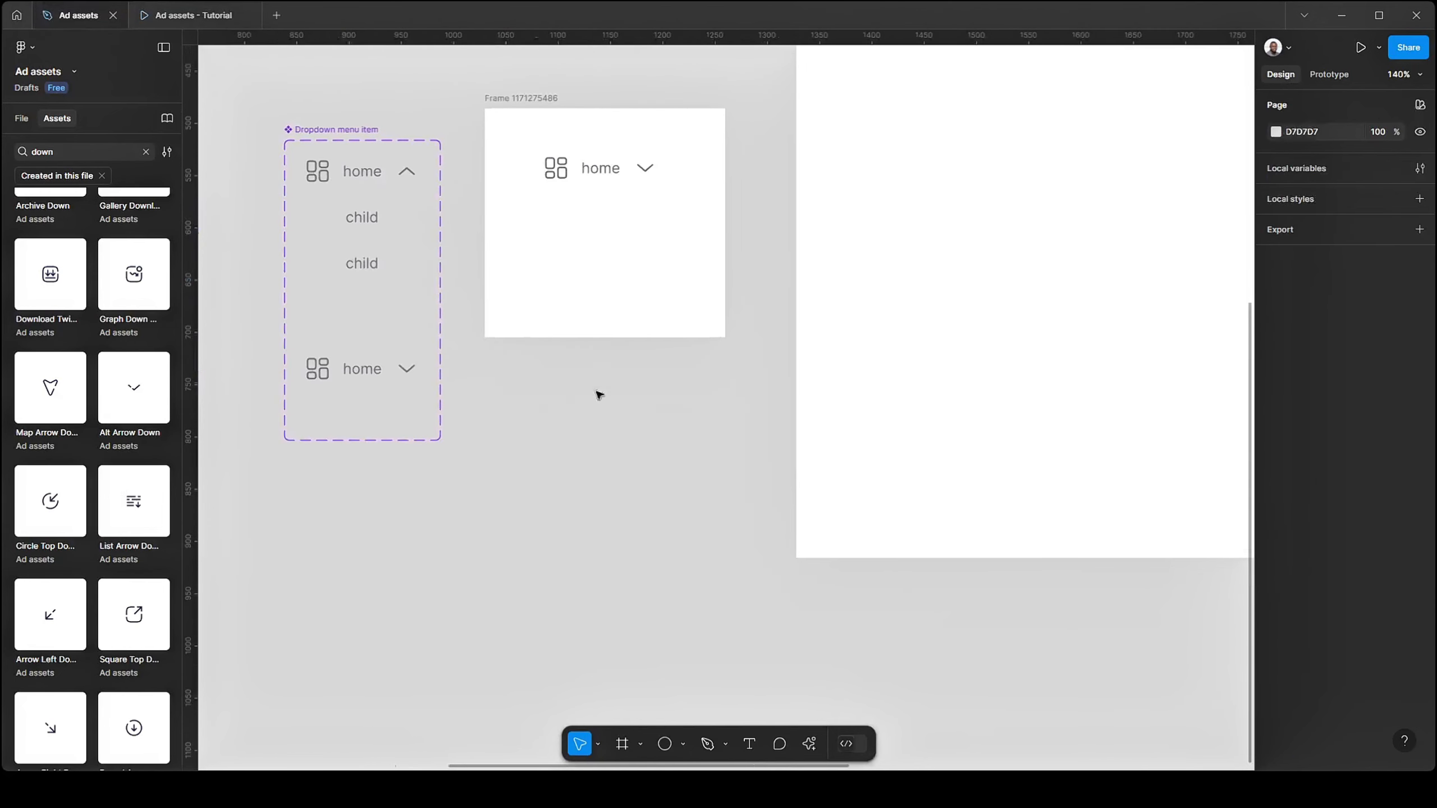
scroll(594, 166, "up", 3)
left_click(481, 77)
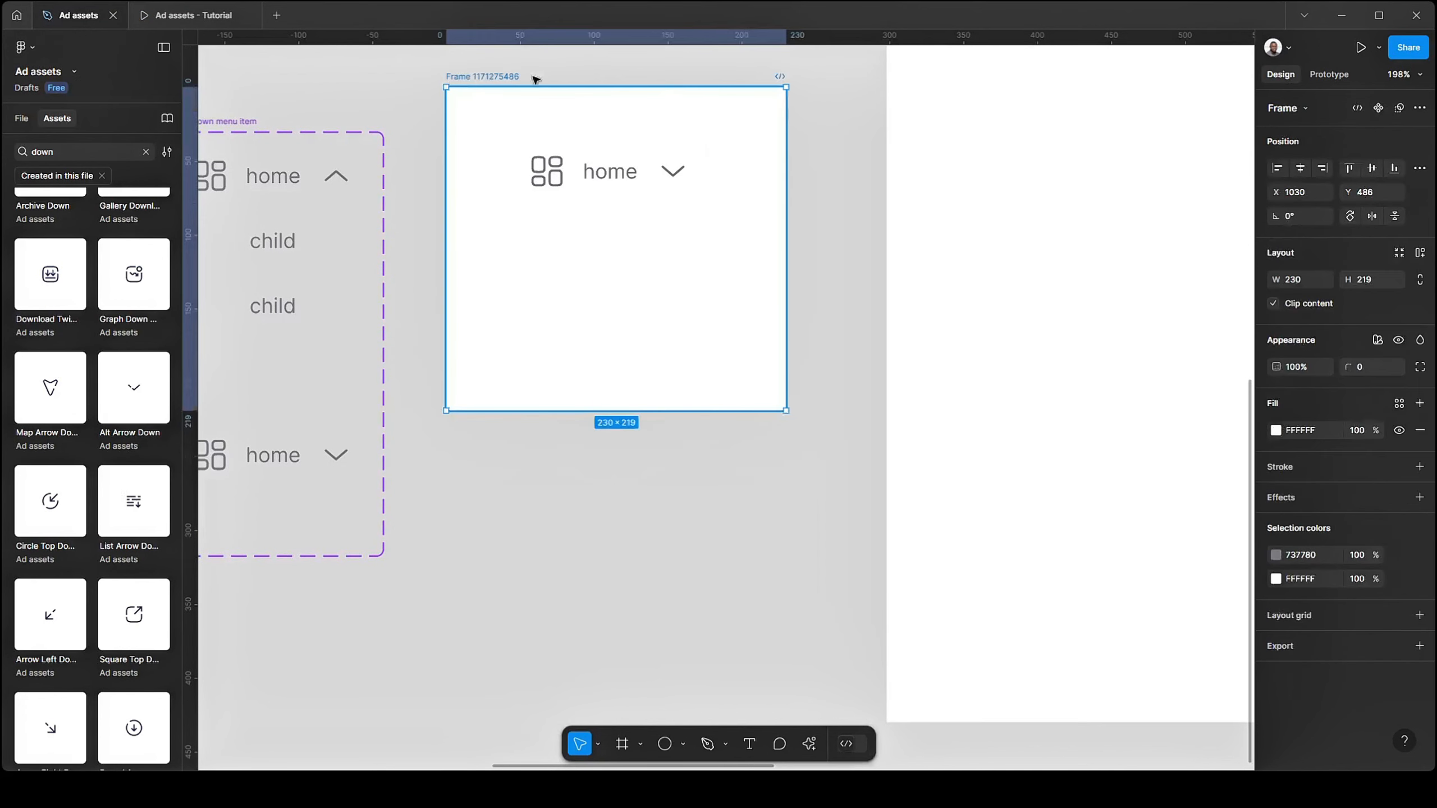
double_click(476, 73)
type("Side menu")
key("Return")
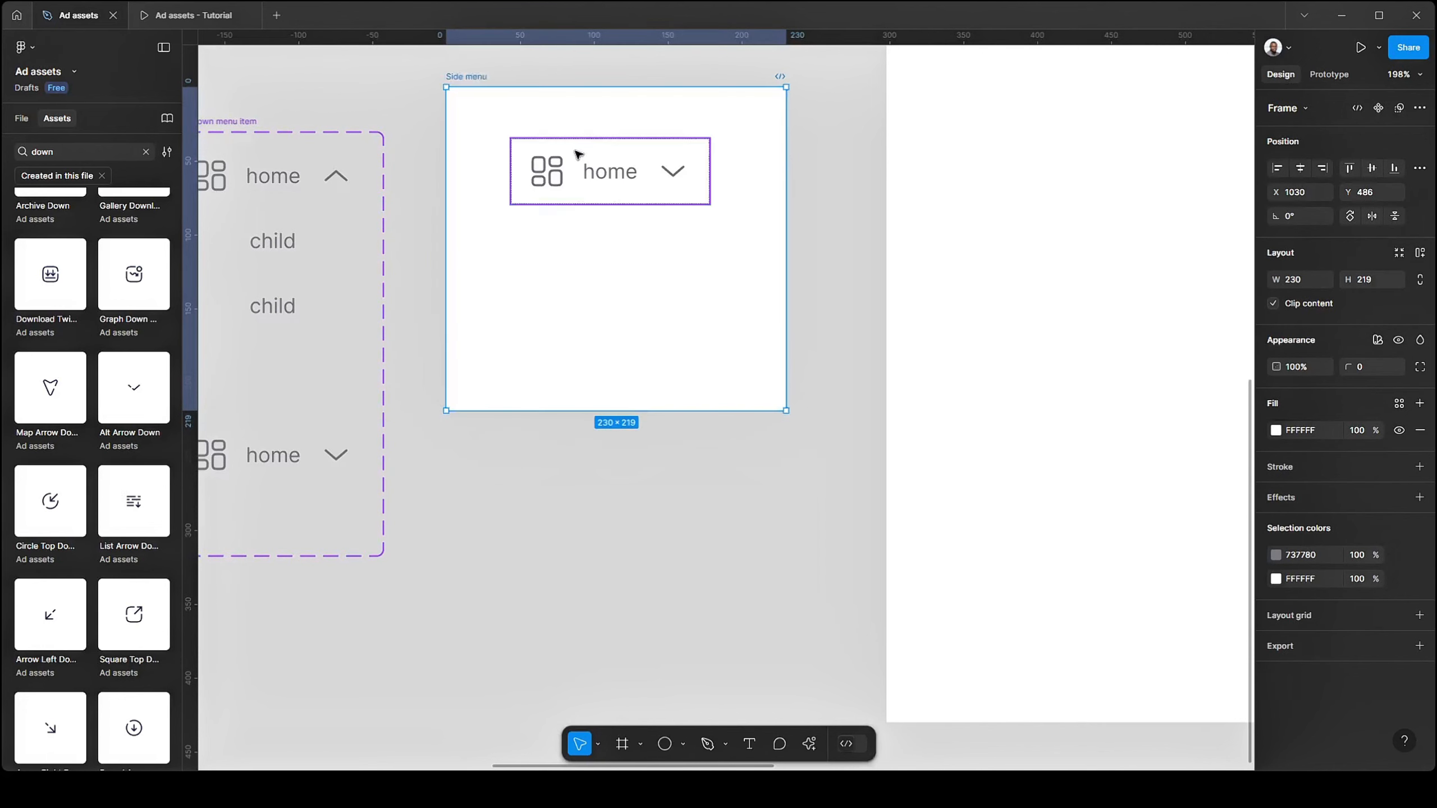
left_click(658, 183)
left_click_drag(657, 183, 649, 262)
key("ctrl+z")
- Examine the side menu of the Desktop - 1 frame on Page 6 and return to the Tutorial page
left_click_drag(529, 243, 657, 257)
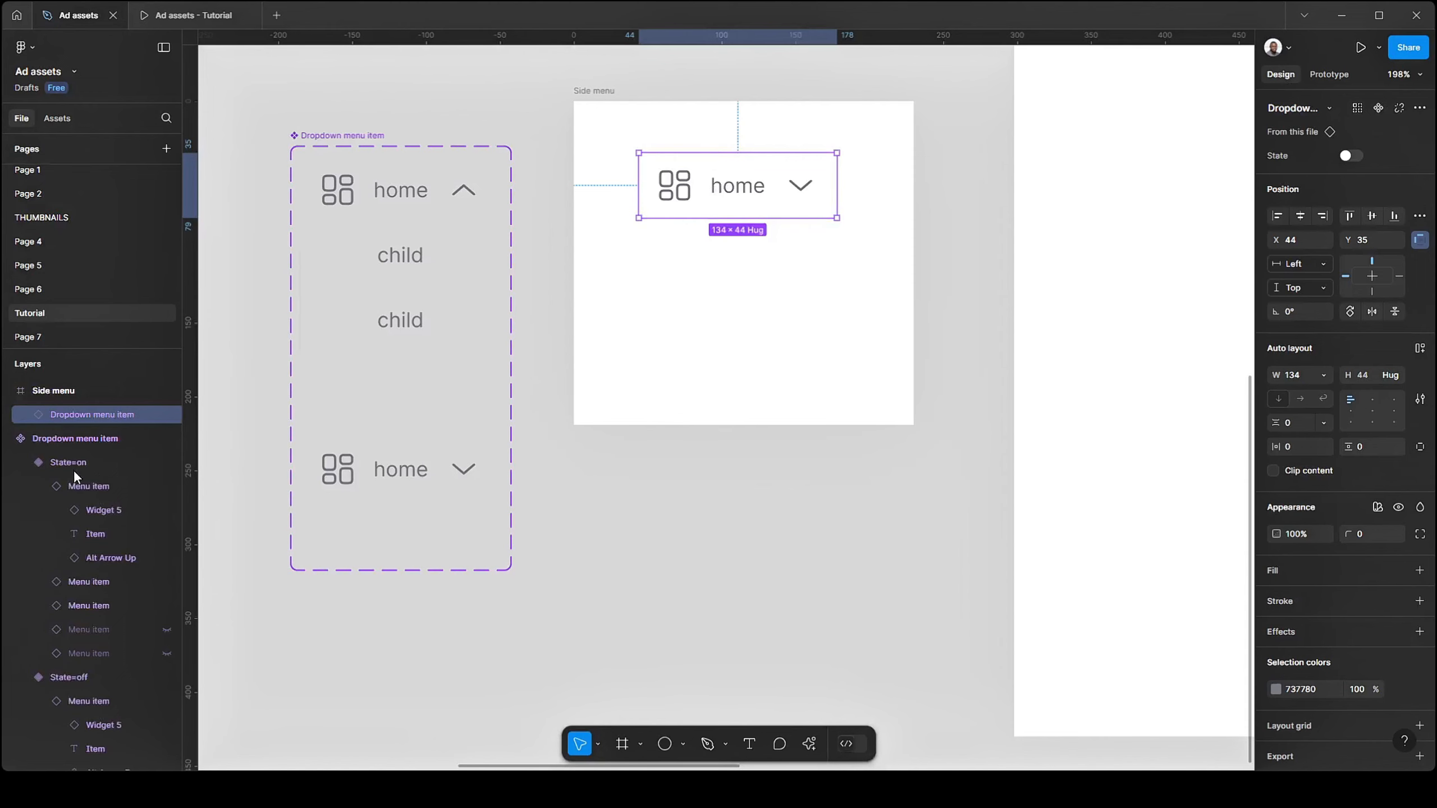
left_click_drag(585, 392, 895, 356)
scroll(465, 375, "down", 5)
scroll(554, 353, "down", 3)
scroll(657, 404, "right", 5)
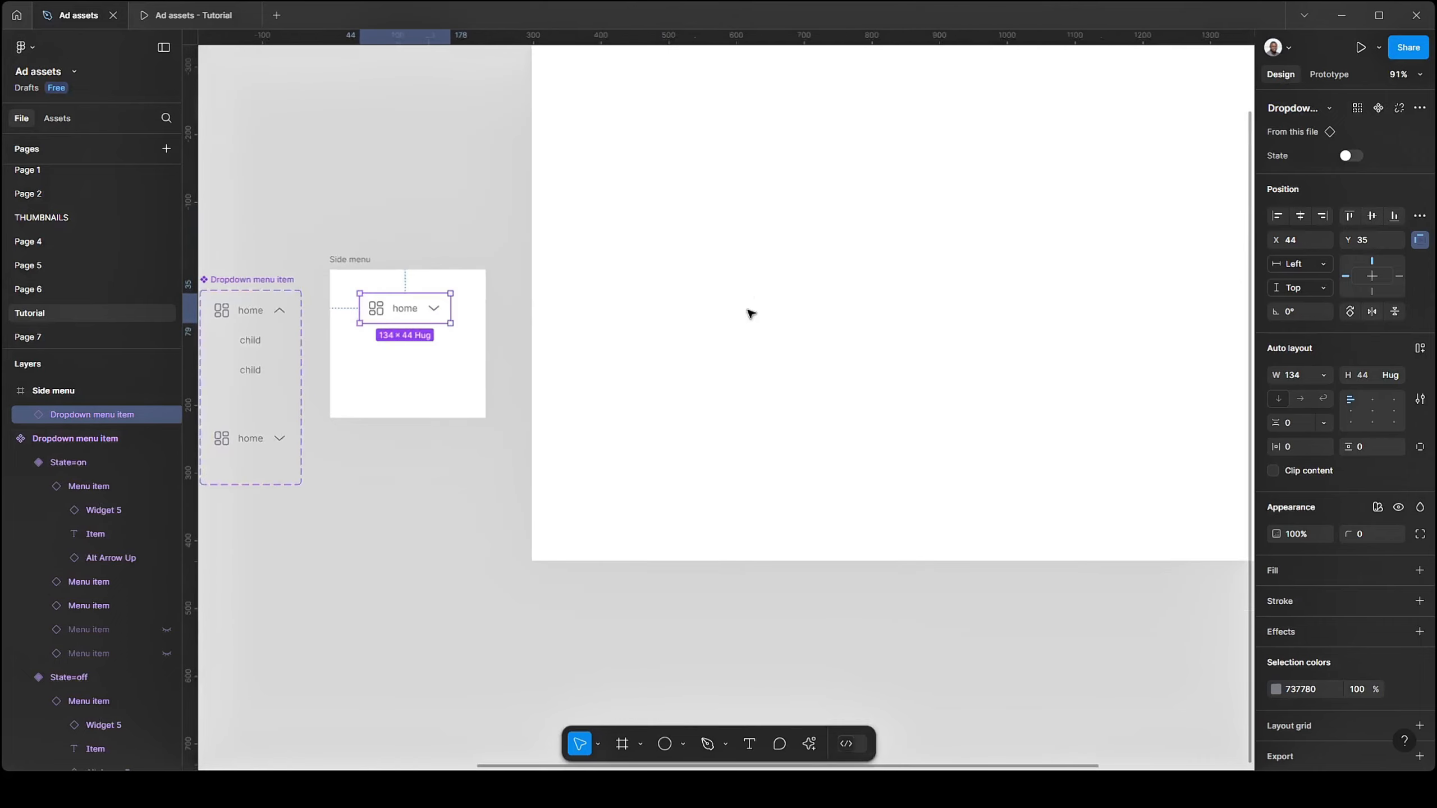
left_click(691, 316)
scroll(648, 311, "down", 2)
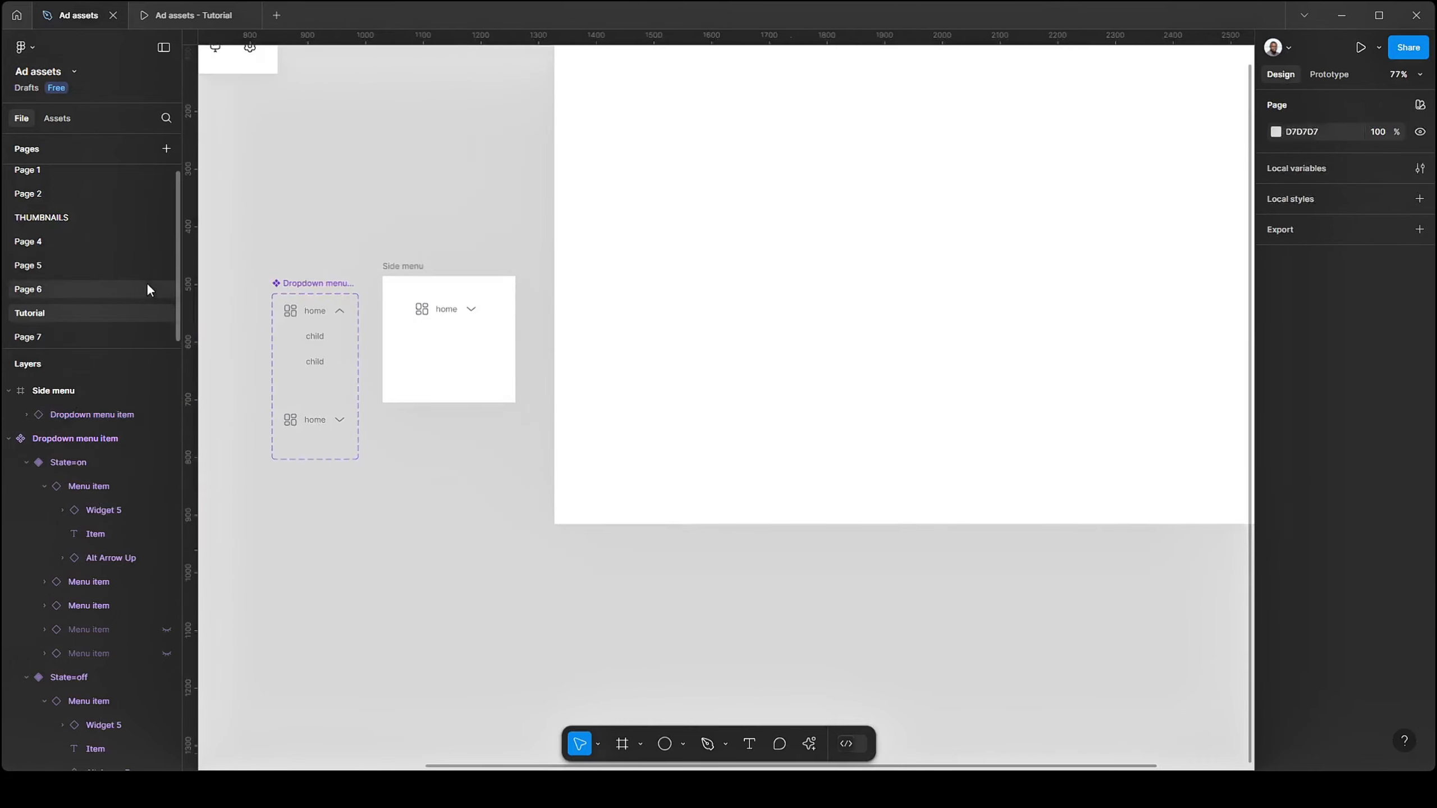
left_click(69, 287)
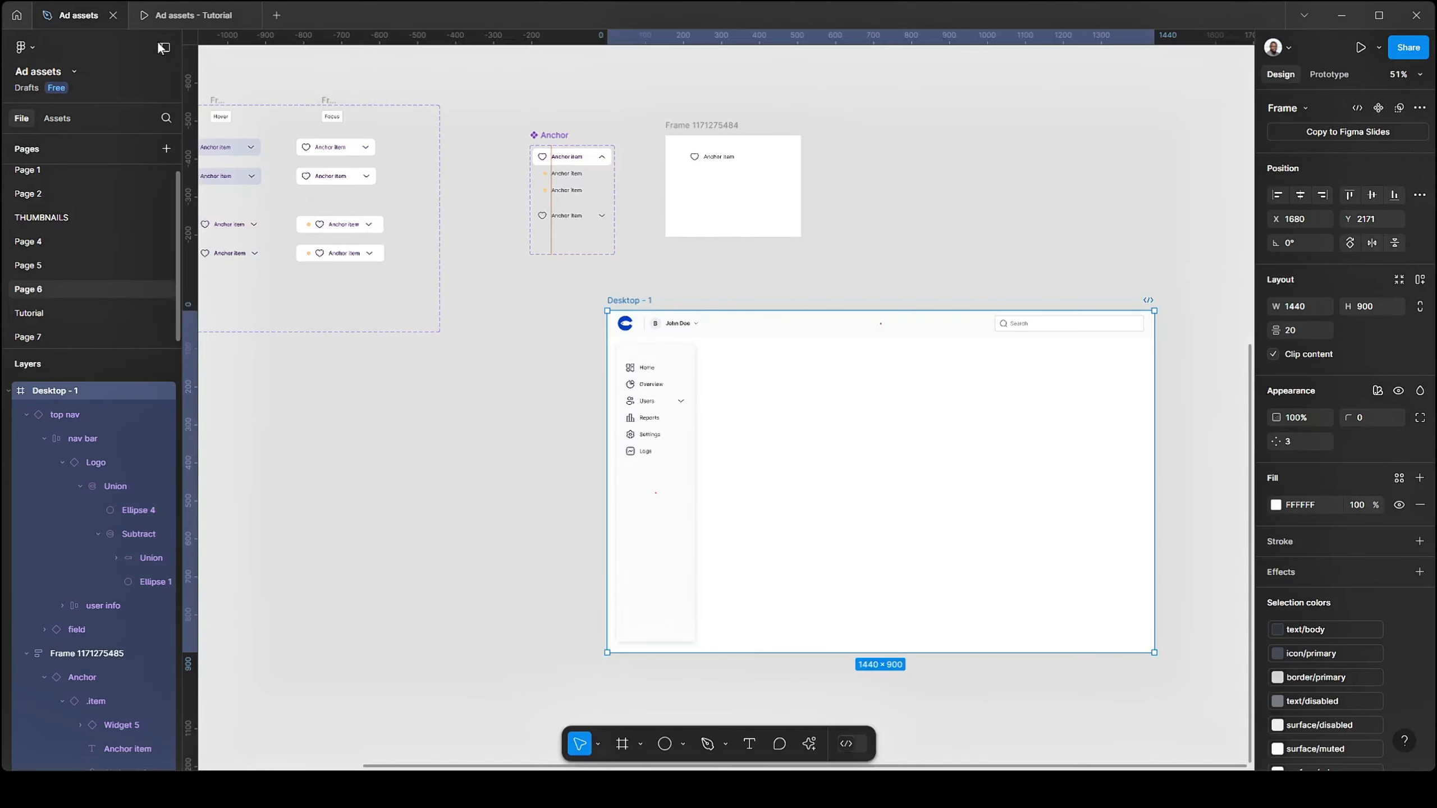
scroll(686, 537, "up", 5)
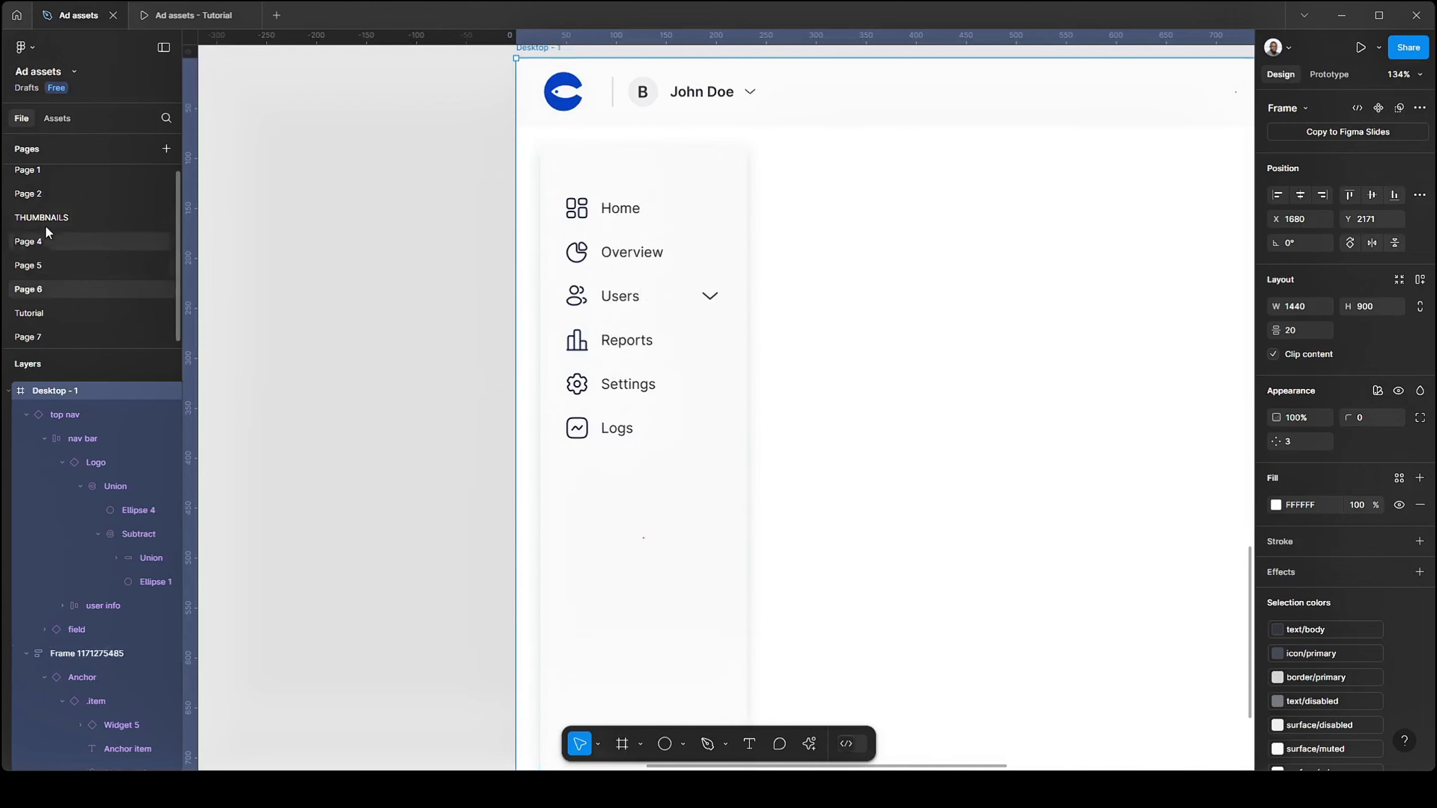
left_click(39, 314)
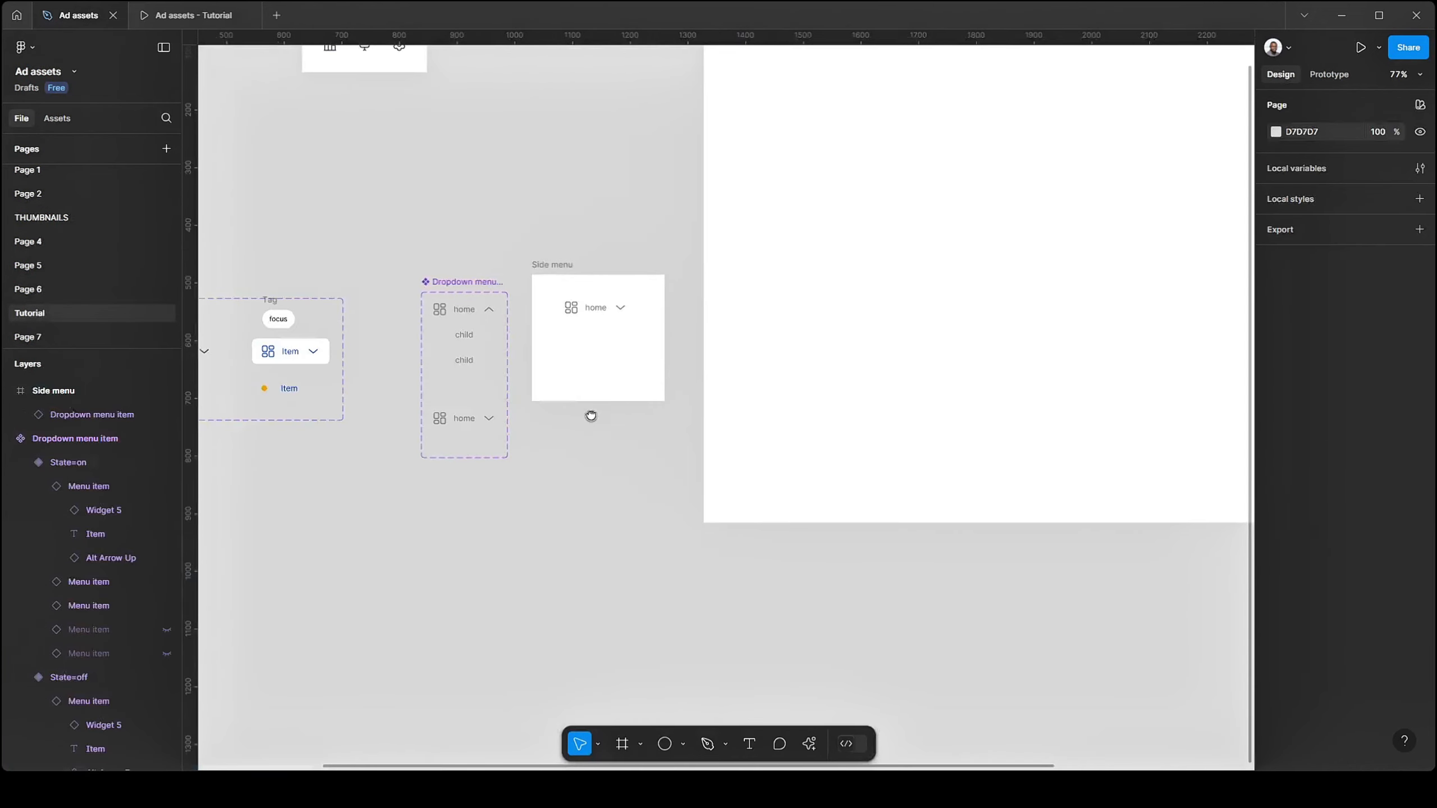
- Compare the properties offered by the dropdown instance in the Side menu frame with those of the Dropdown menu item component
scroll(596, 315, "up", 5)
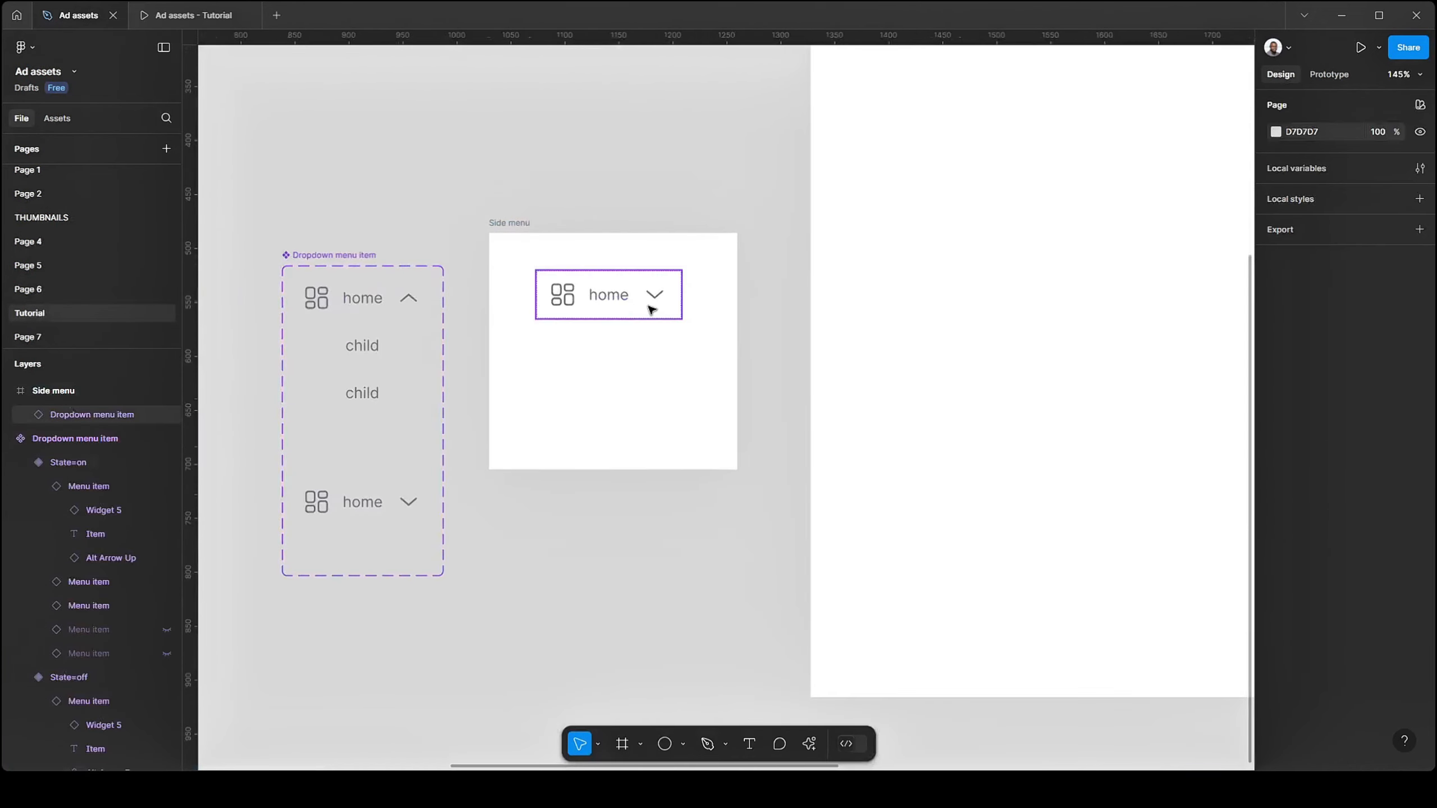
scroll(638, 336, "down", 2)
left_click(622, 311)
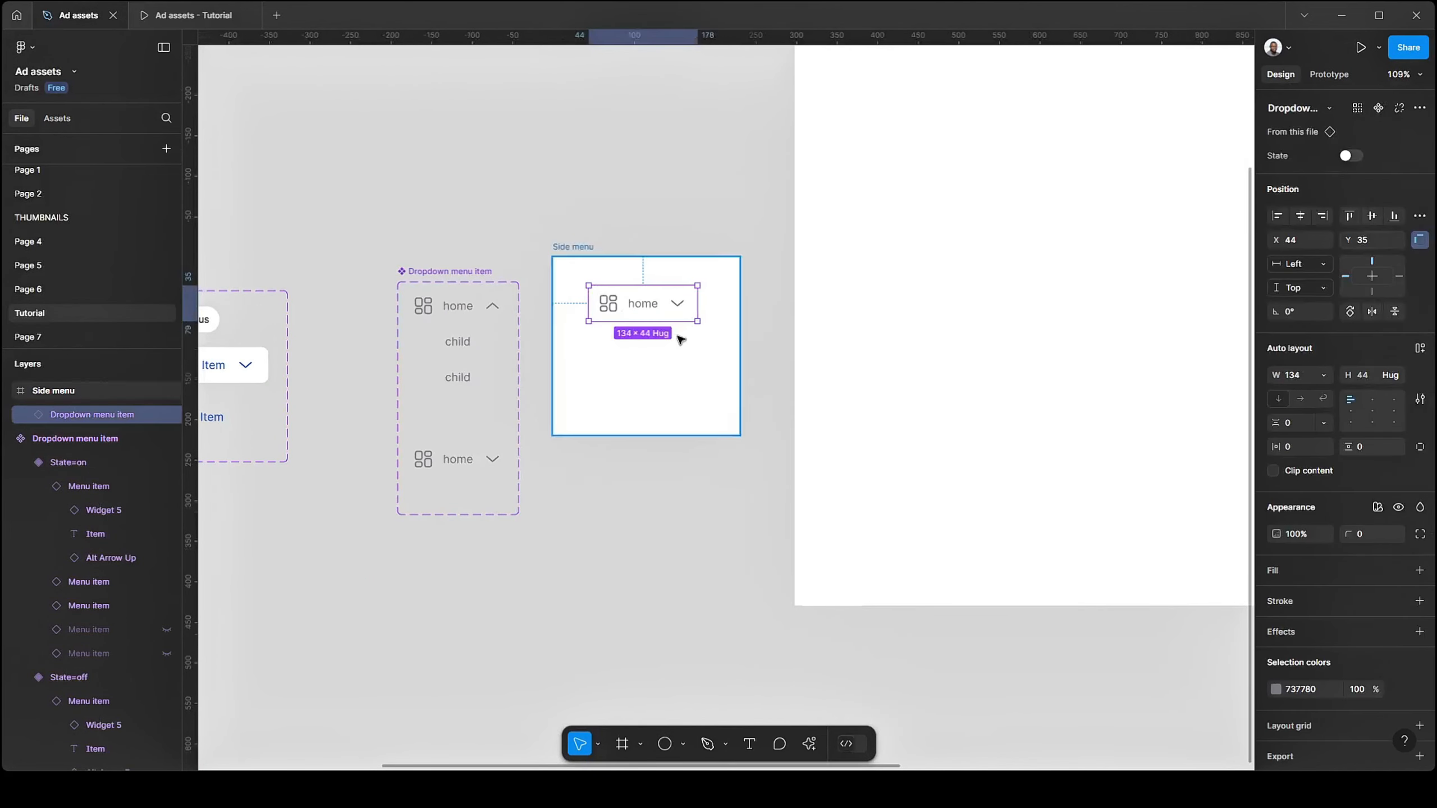
scroll(676, 337, "up", 2)
left_click_drag(687, 405, 798, 377)
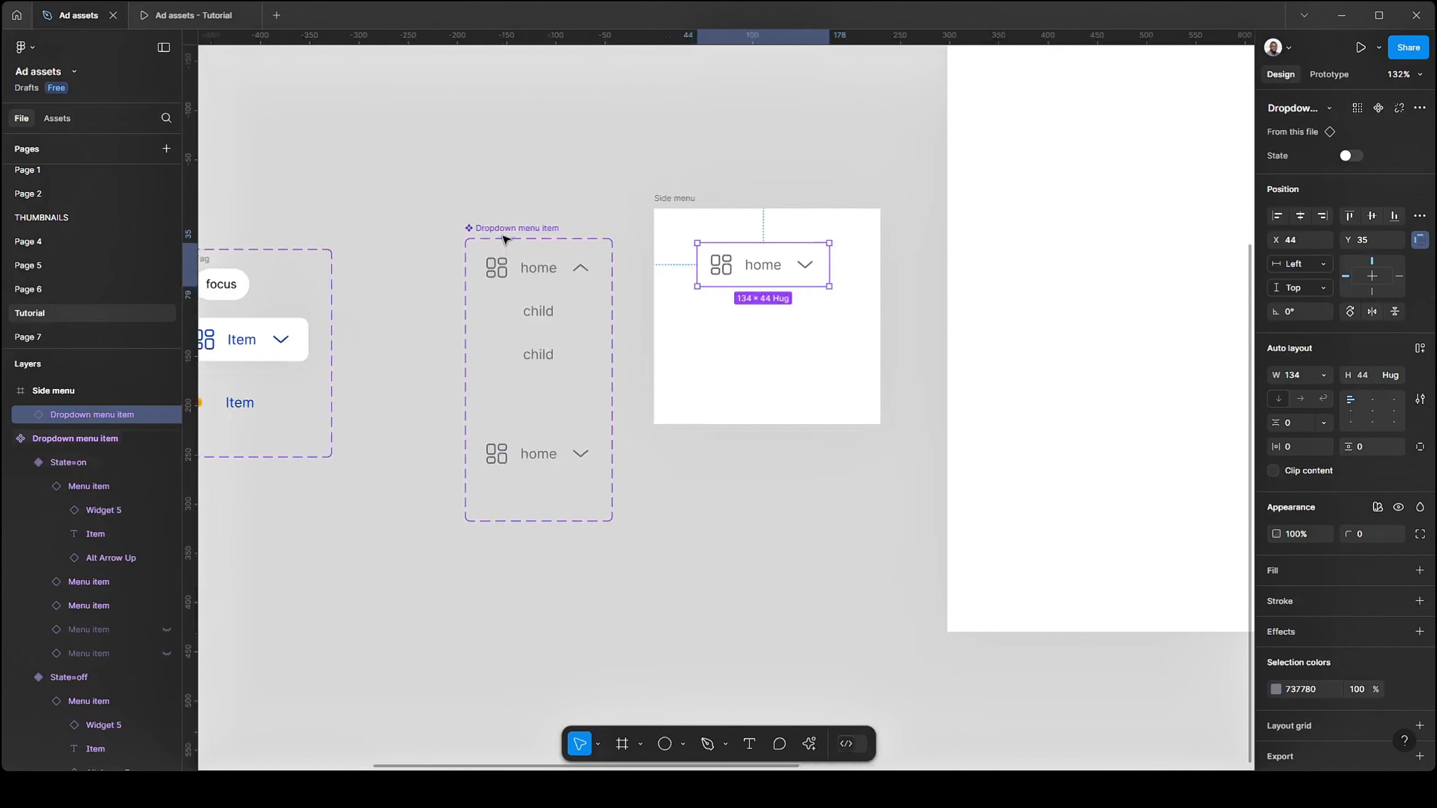
left_click(599, 294)
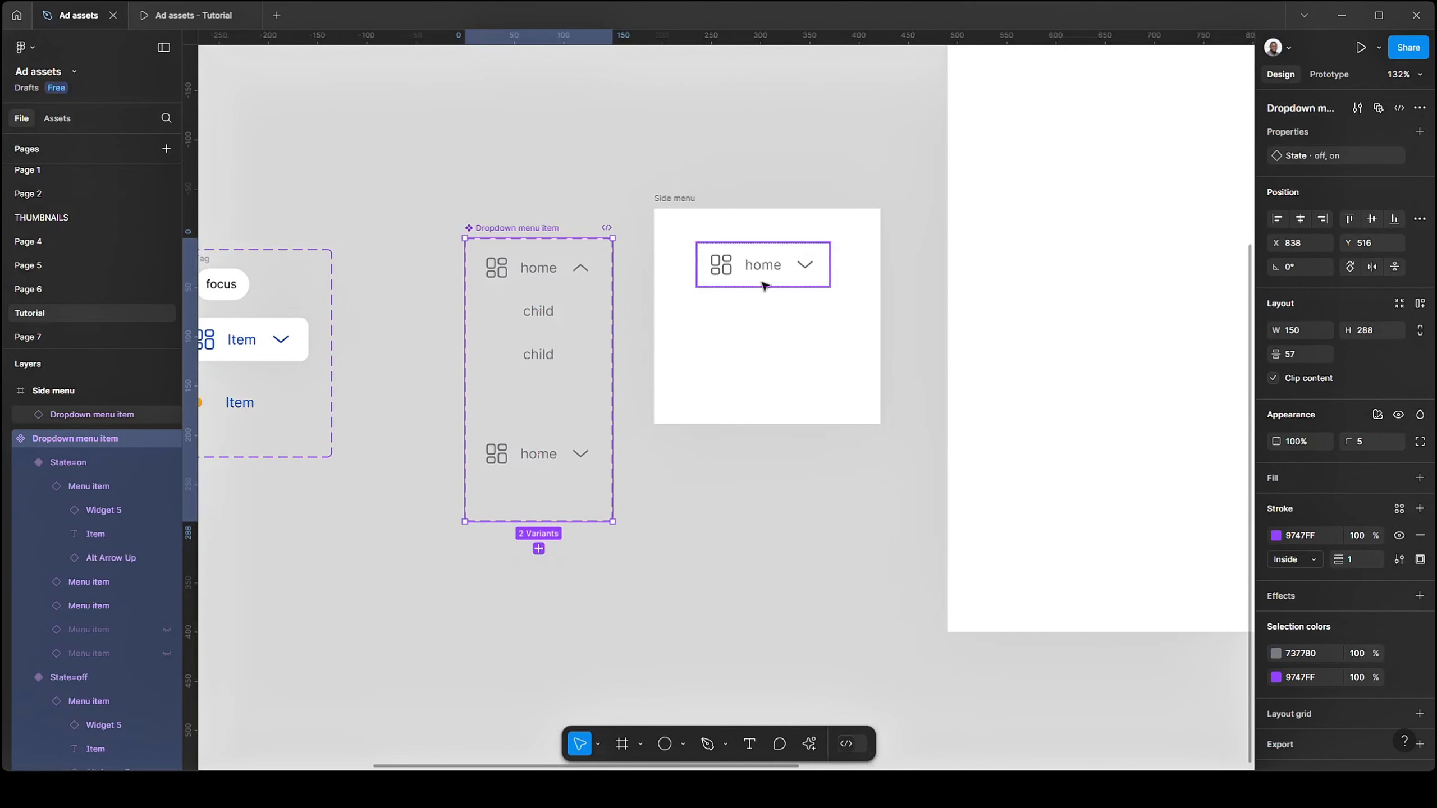
left_click(764, 285)
left_click(494, 236)
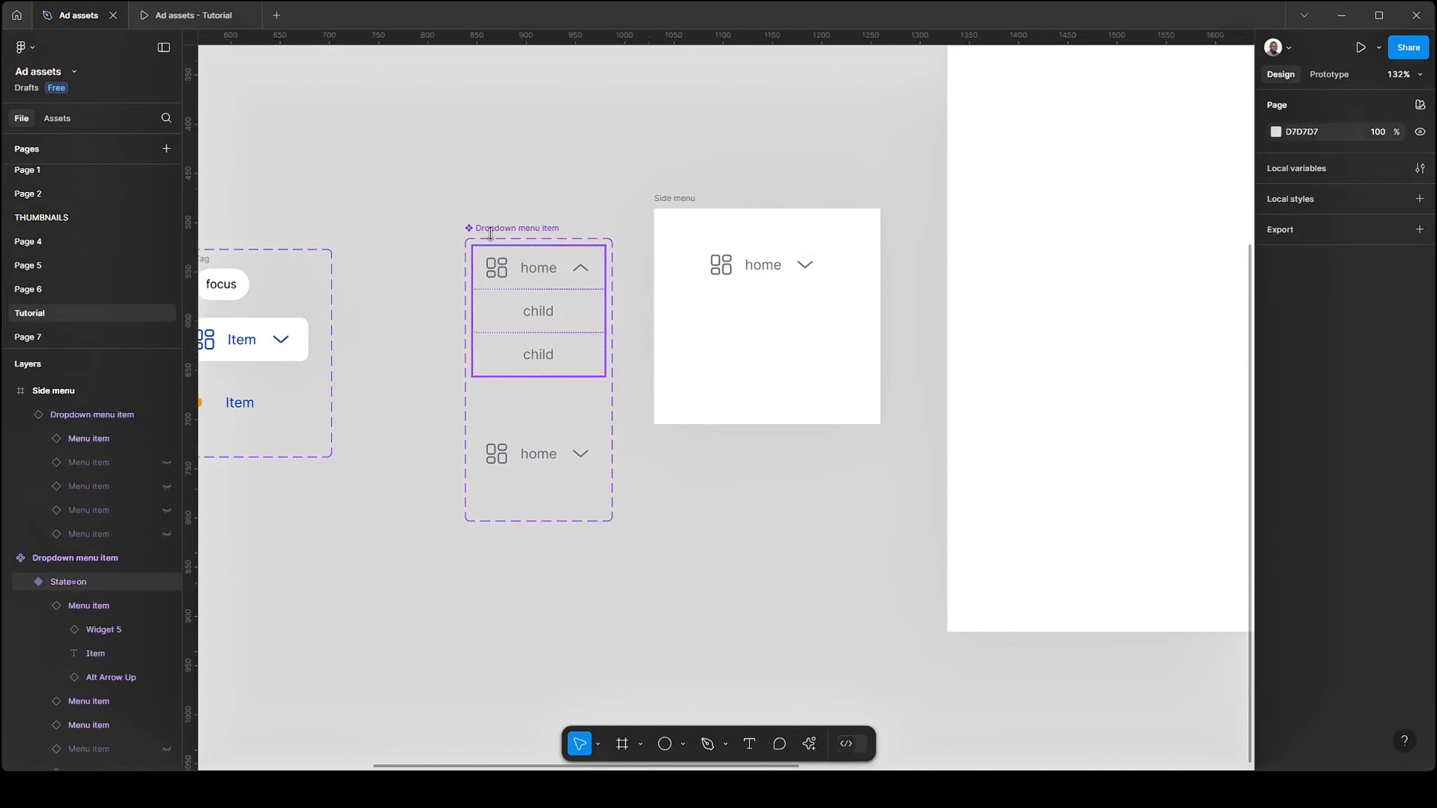
- Expose the nested instance properties of all five Menu item instances on the Dropdown menu item component
left_click(492, 229)
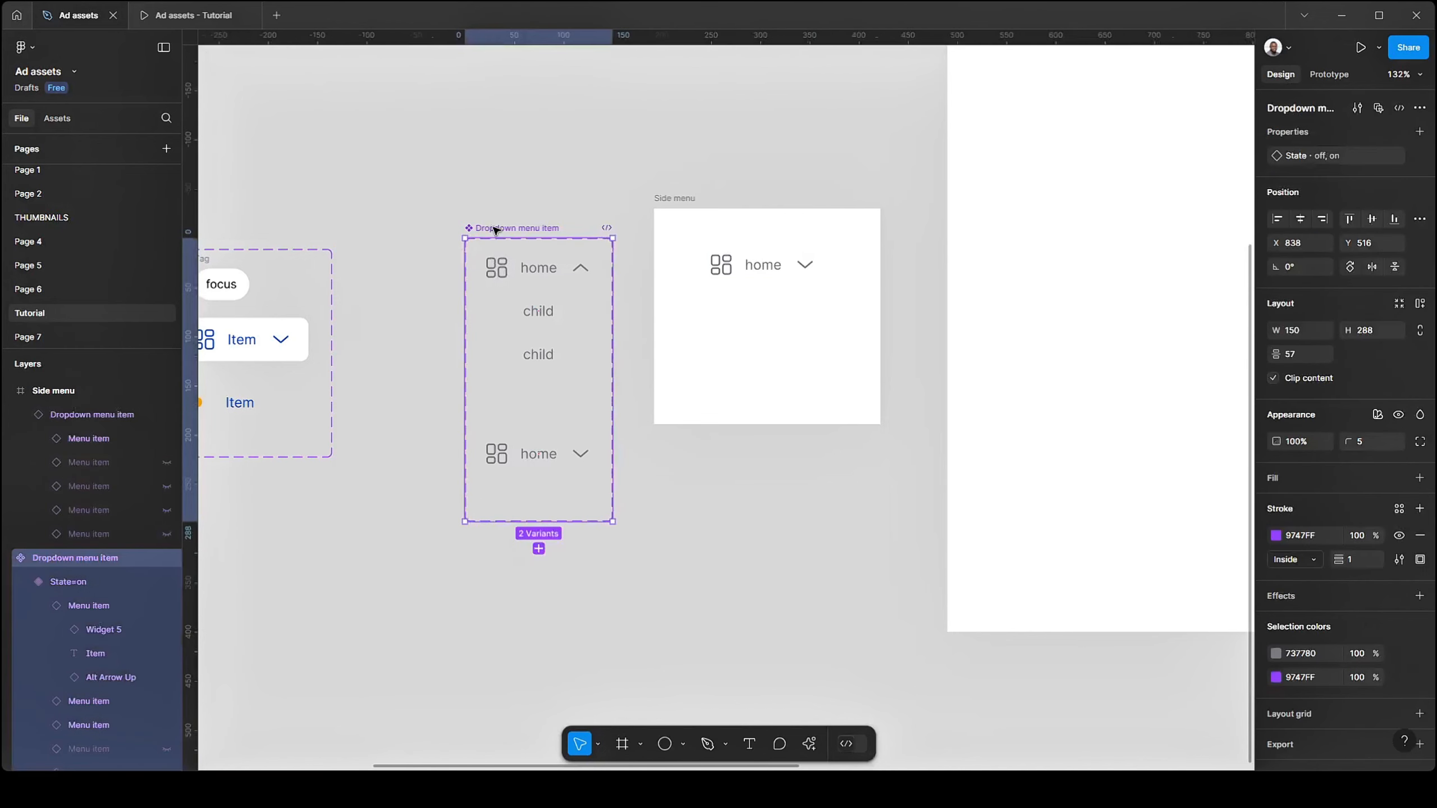
left_click(1420, 132)
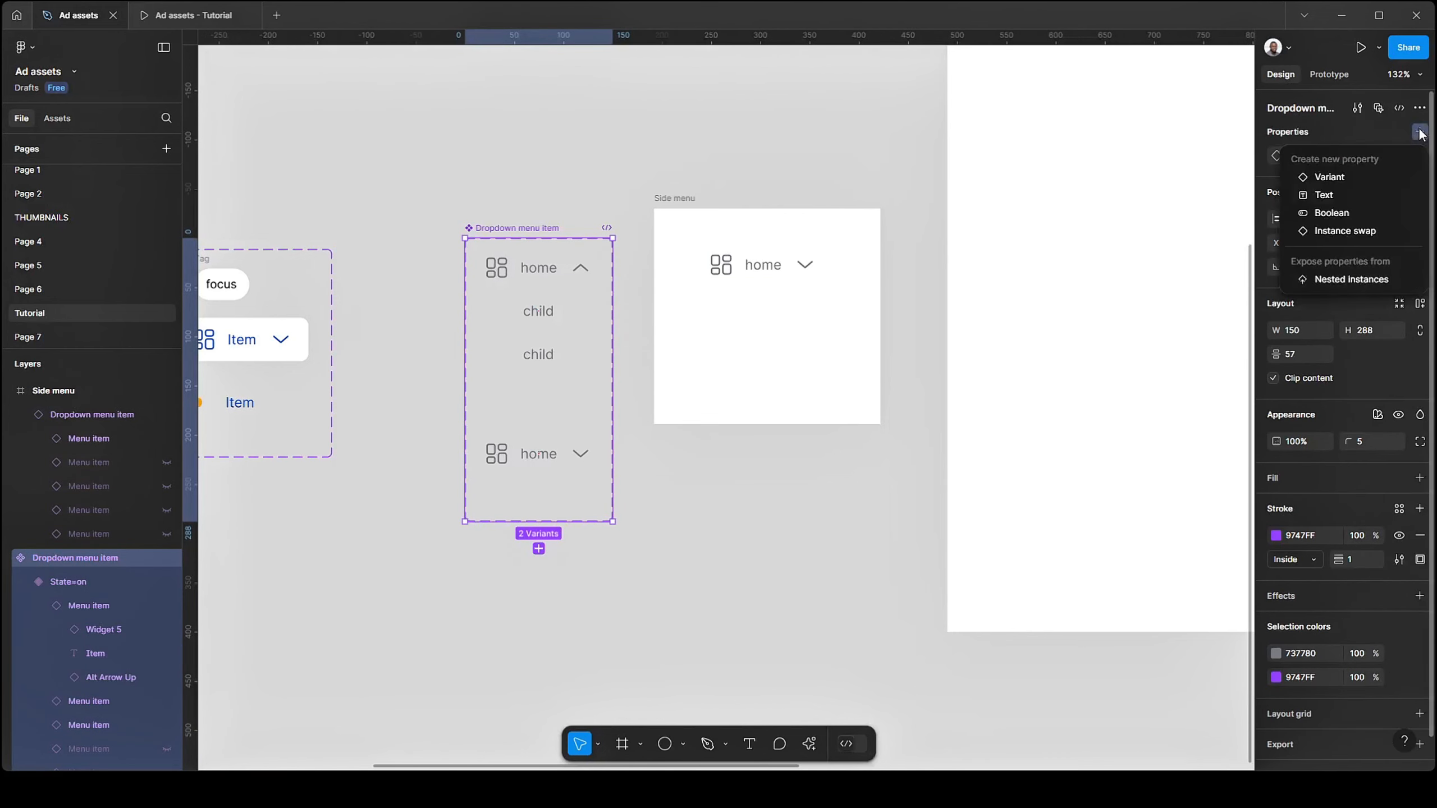
left_click(1324, 279)
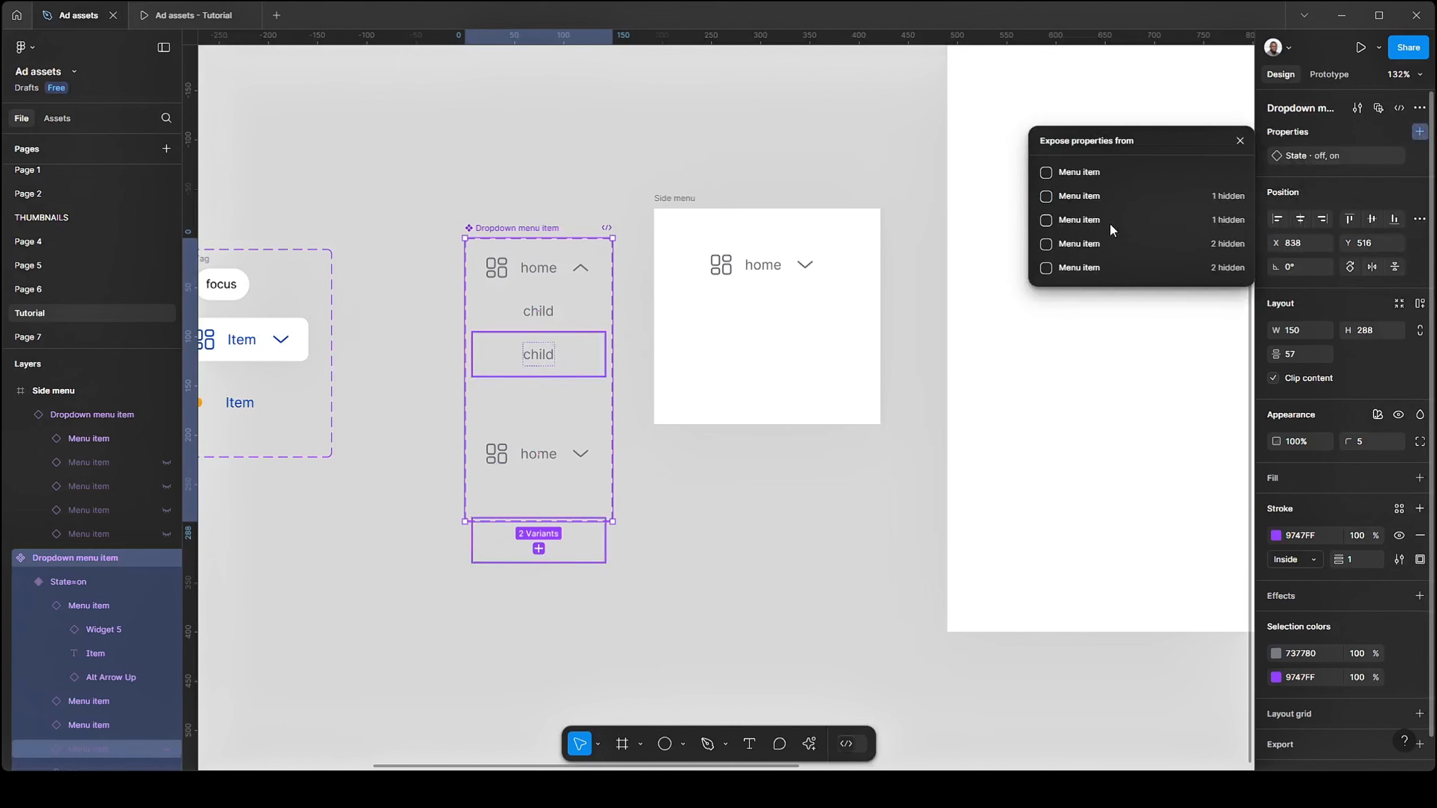
left_click(1046, 172)
left_click(1047, 195)
left_click(1046, 220)
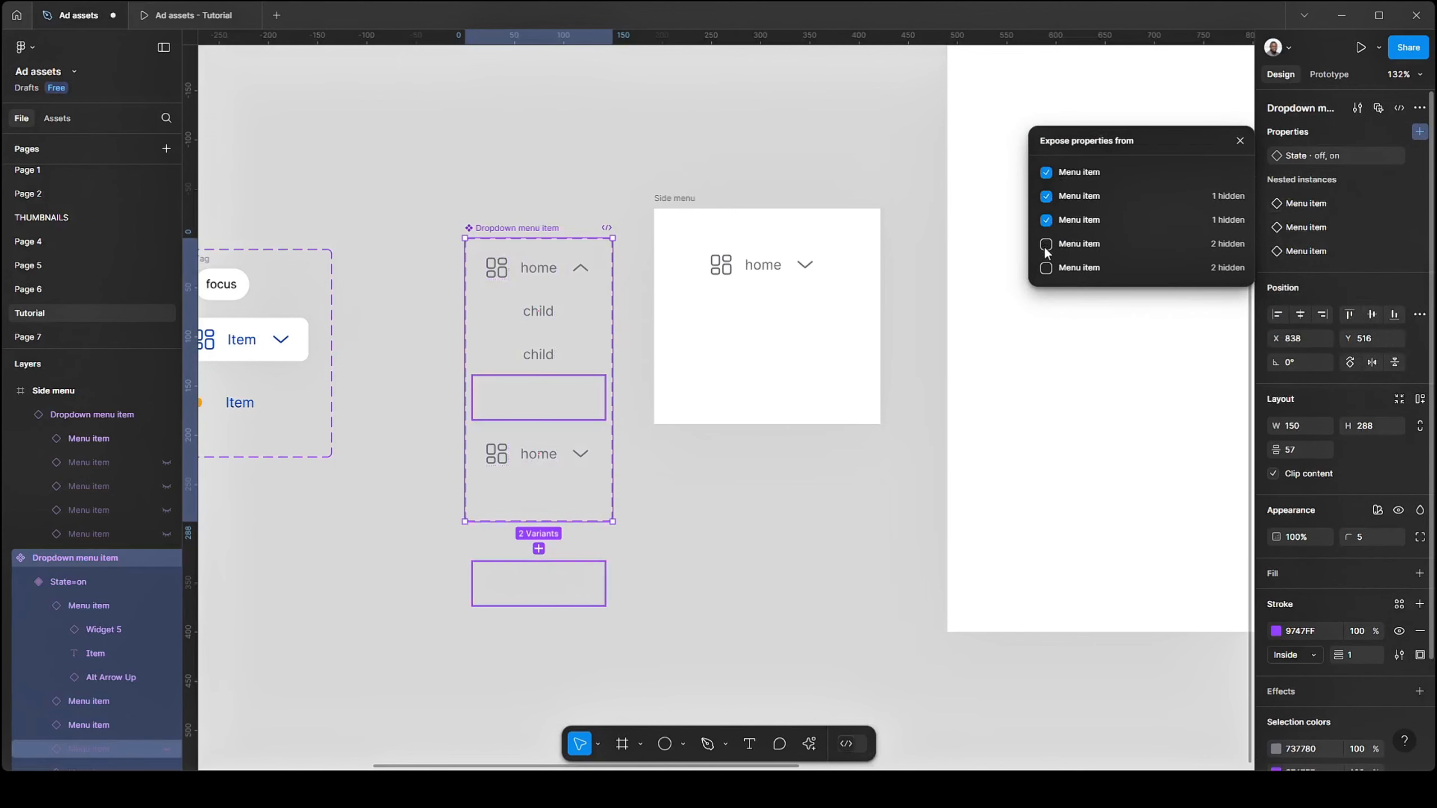
left_click(1047, 244)
left_click(1047, 269)
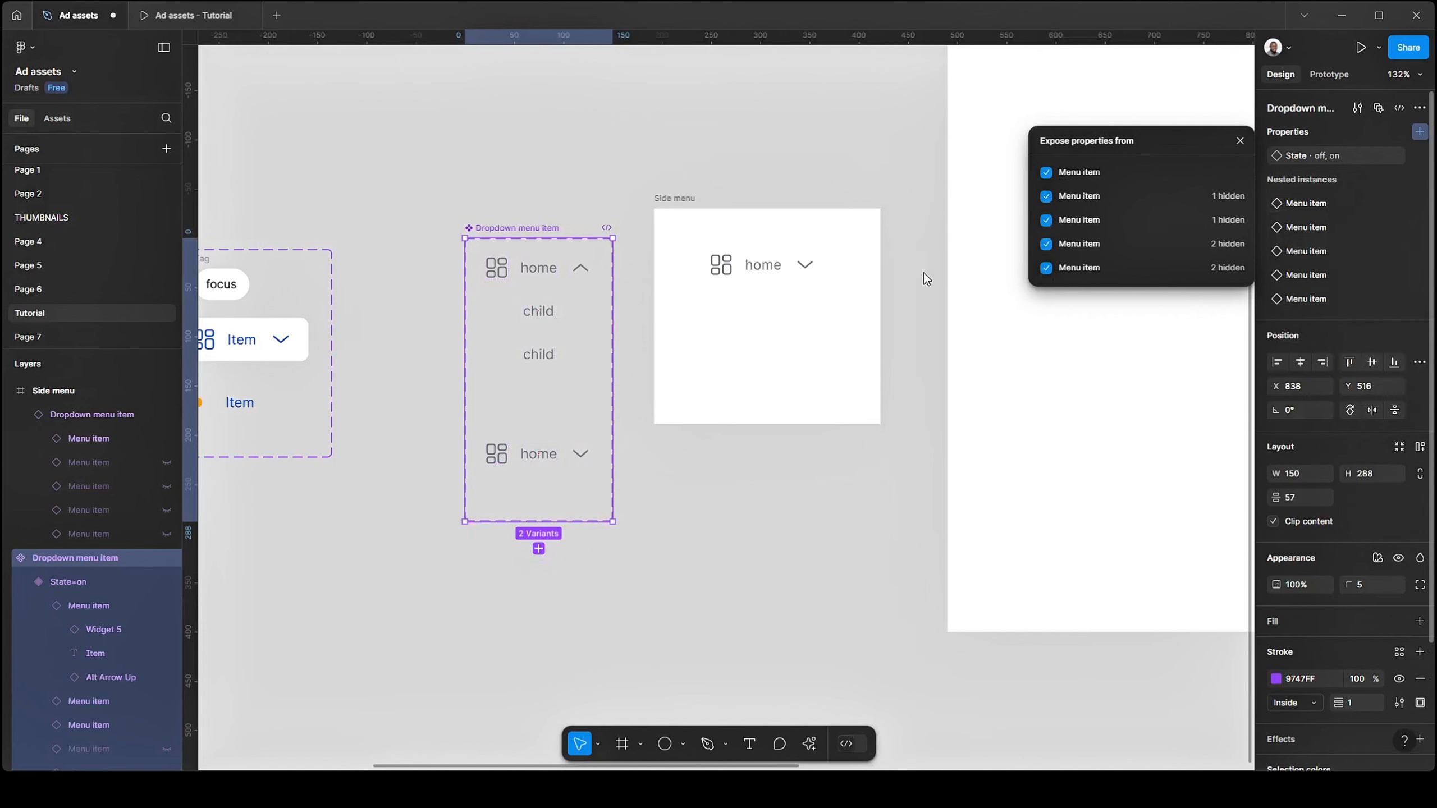
- Set the label of the dropdown instance in the Side menu frame to "Users"
left_click(807, 204)
left_click(817, 270)
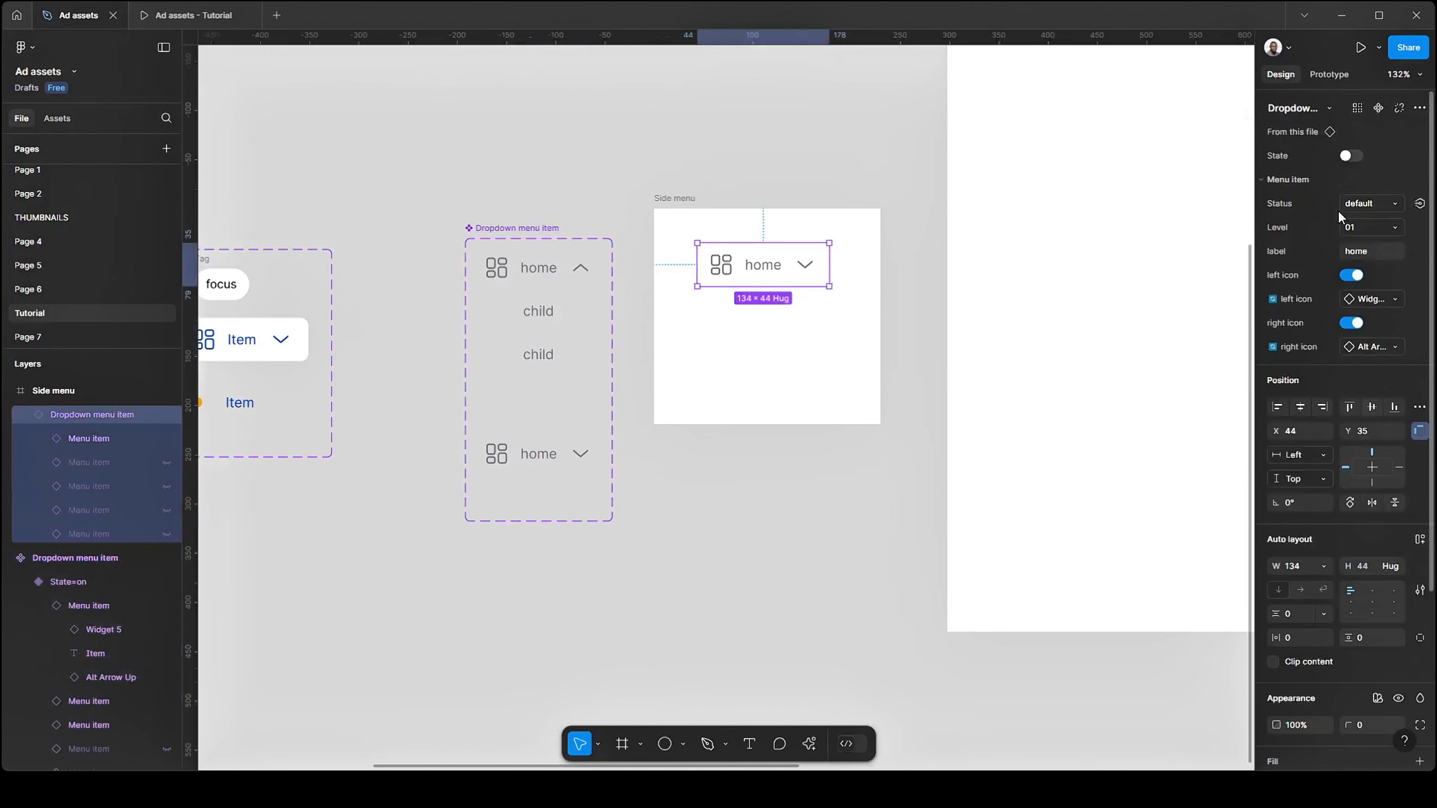
left_click(1380, 258)
left_click(696, 164)
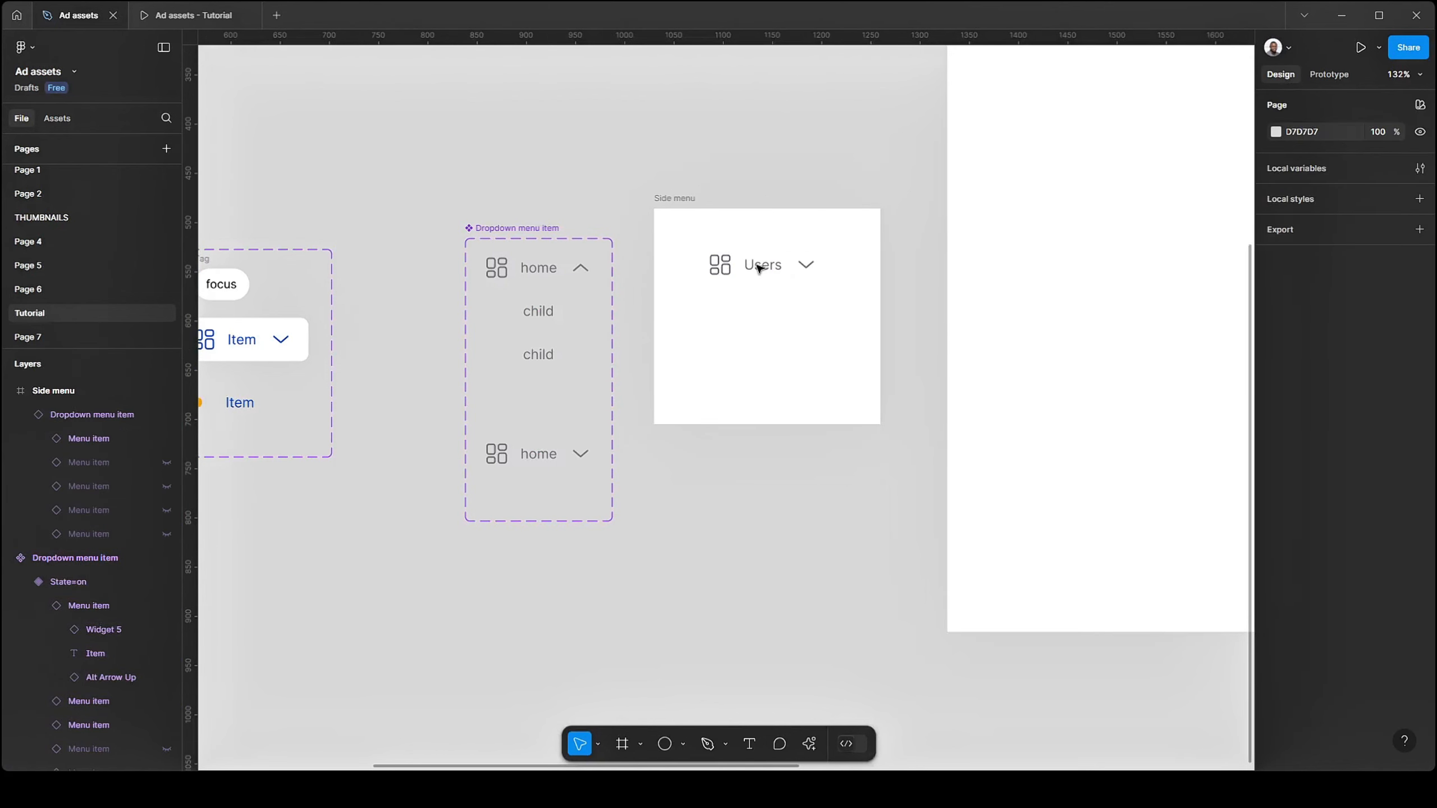
- Move the Users dropdown lower in the Side menu frame and place an instance of the default level 1 menu item above it
left_click_drag(741, 270, 744, 342, "alt")
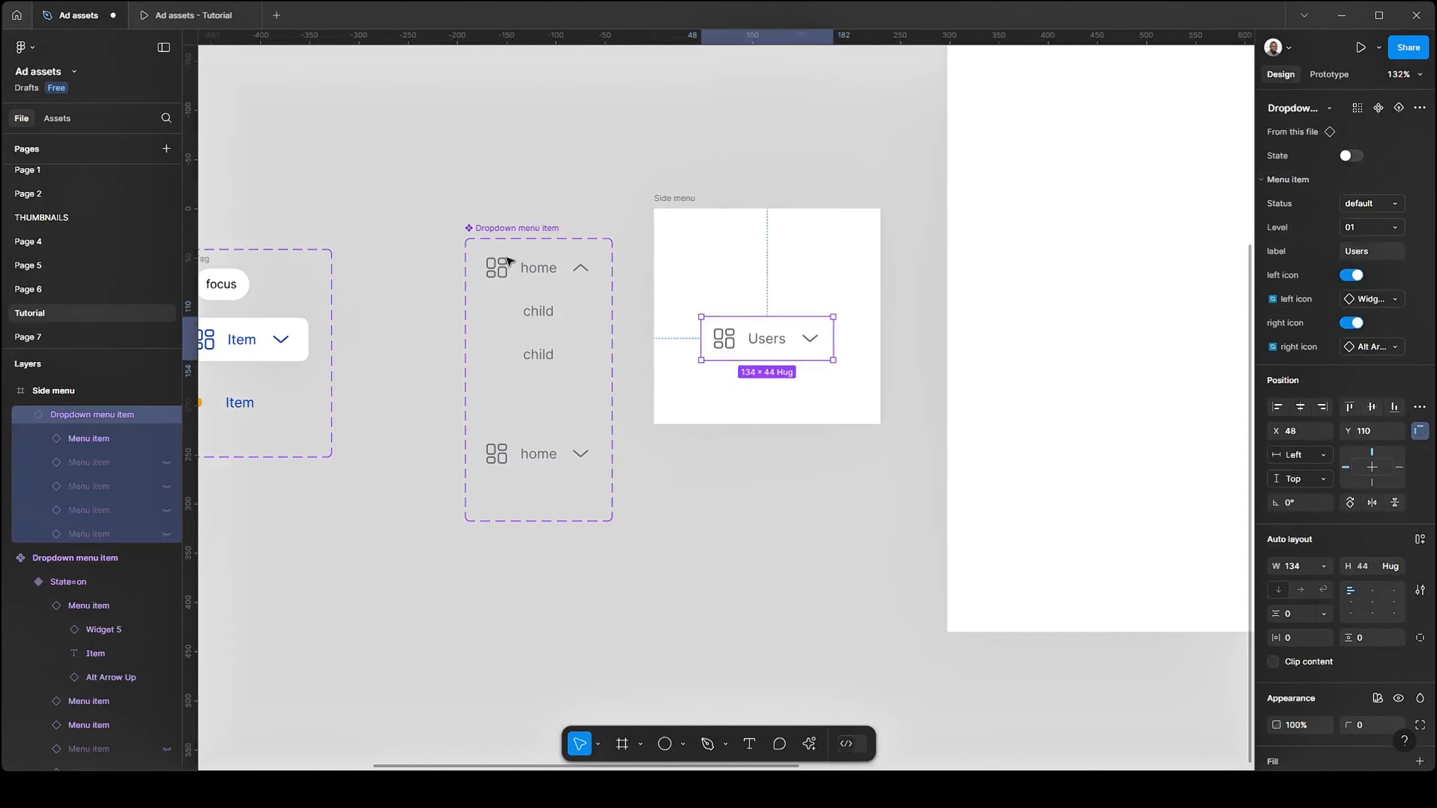
key("Escape")
left_click_drag(446, 270, 744, 282)
left_click_drag(552, 266, 821, 312)
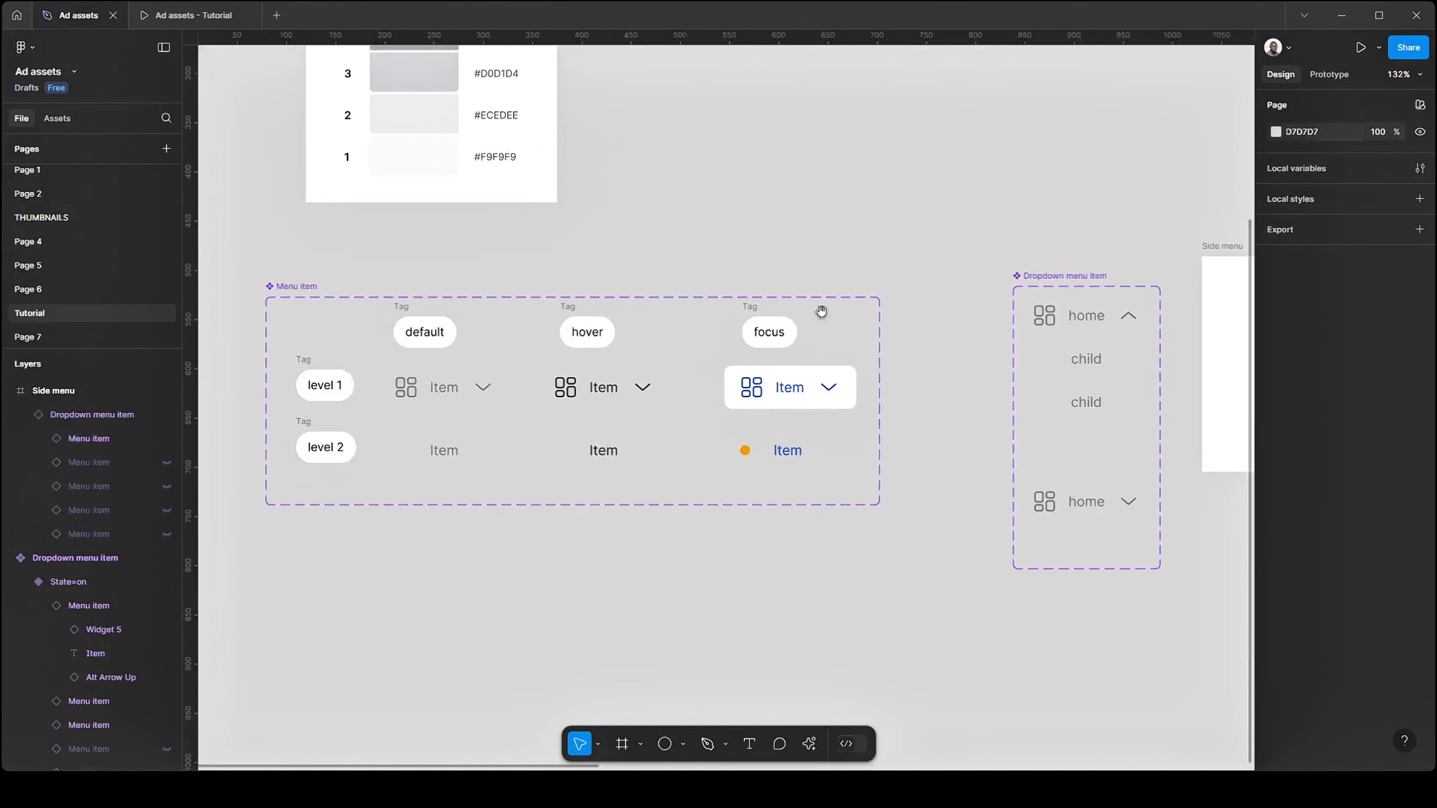
left_click(440, 390)
left_click_drag(807, 217, 1198, 197)
left_click_drag(668, 313, 498, 311)
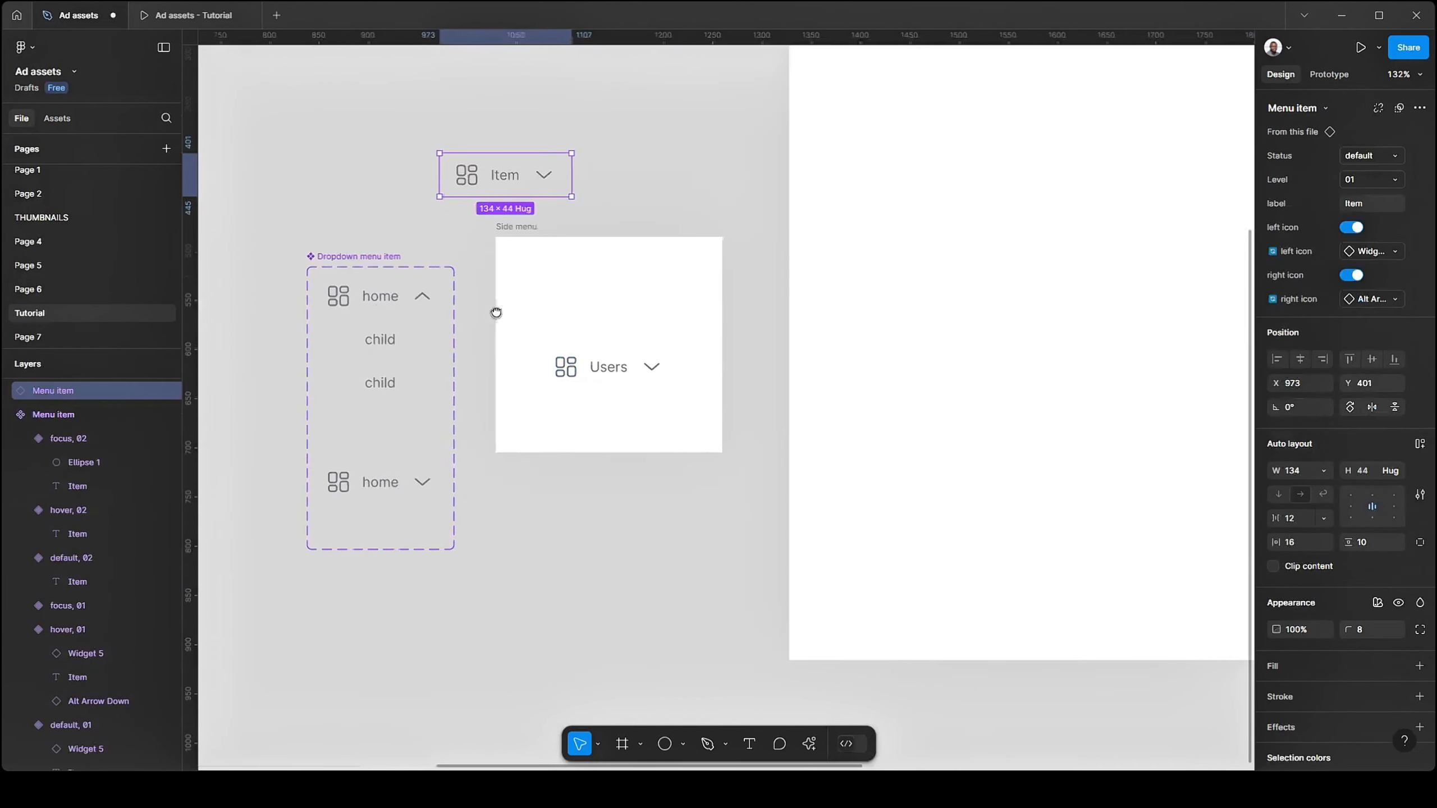
left_click_drag(525, 180, 628, 306)
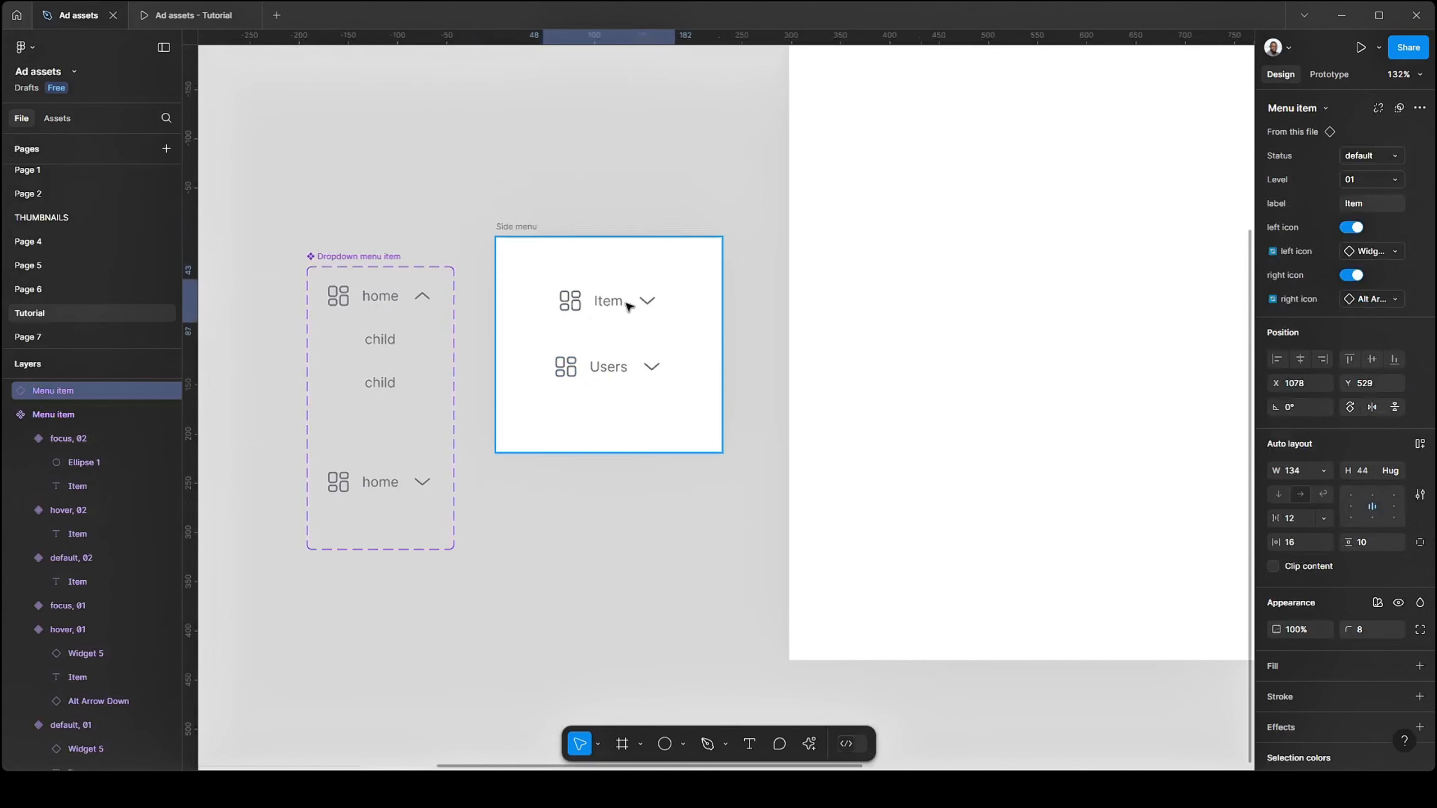
- Wrap the Item entry and the Users dropdown together in a vertical auto layout frame
left_click(603, 368, "shift")
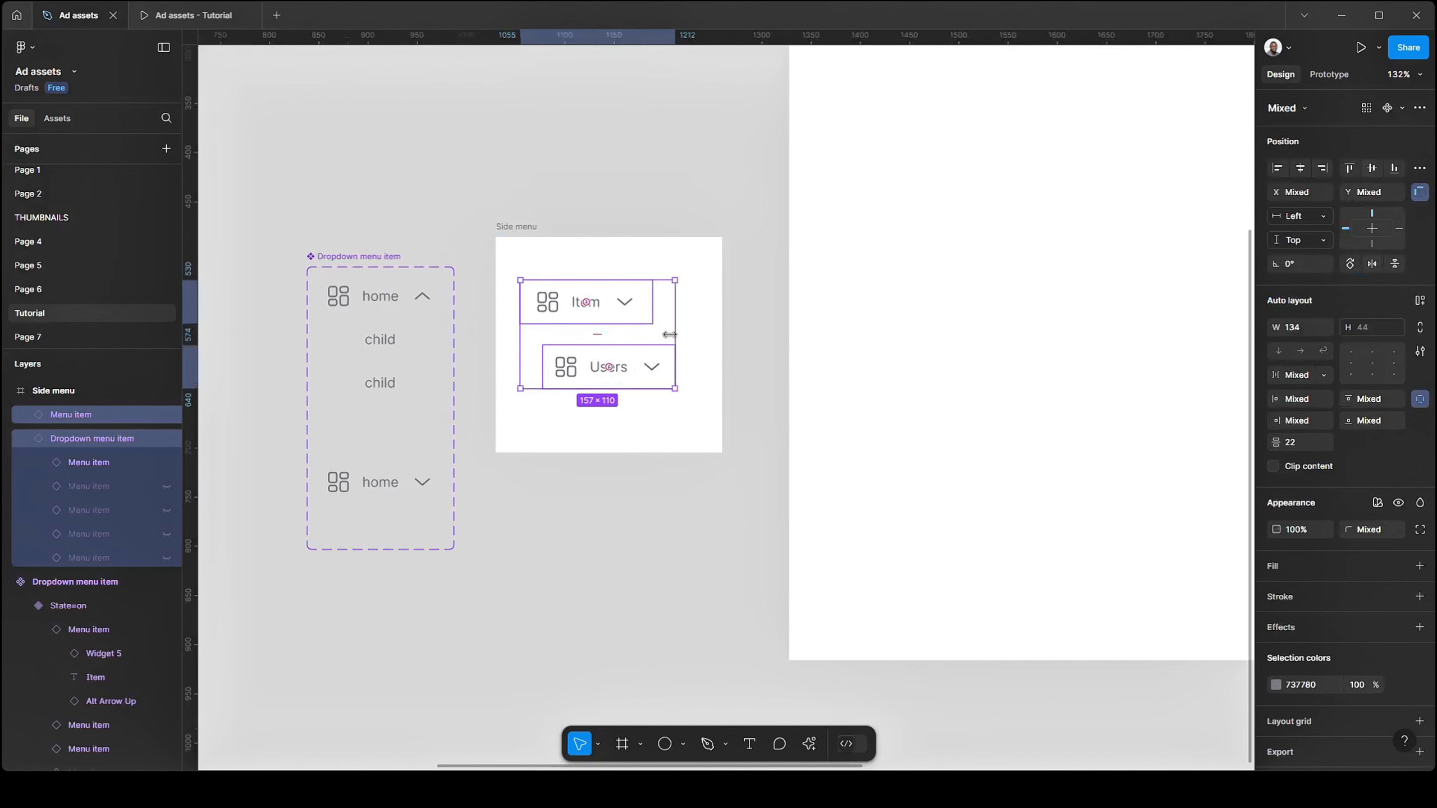
key("shift+a")
left_click_drag(632, 363, 611, 364)
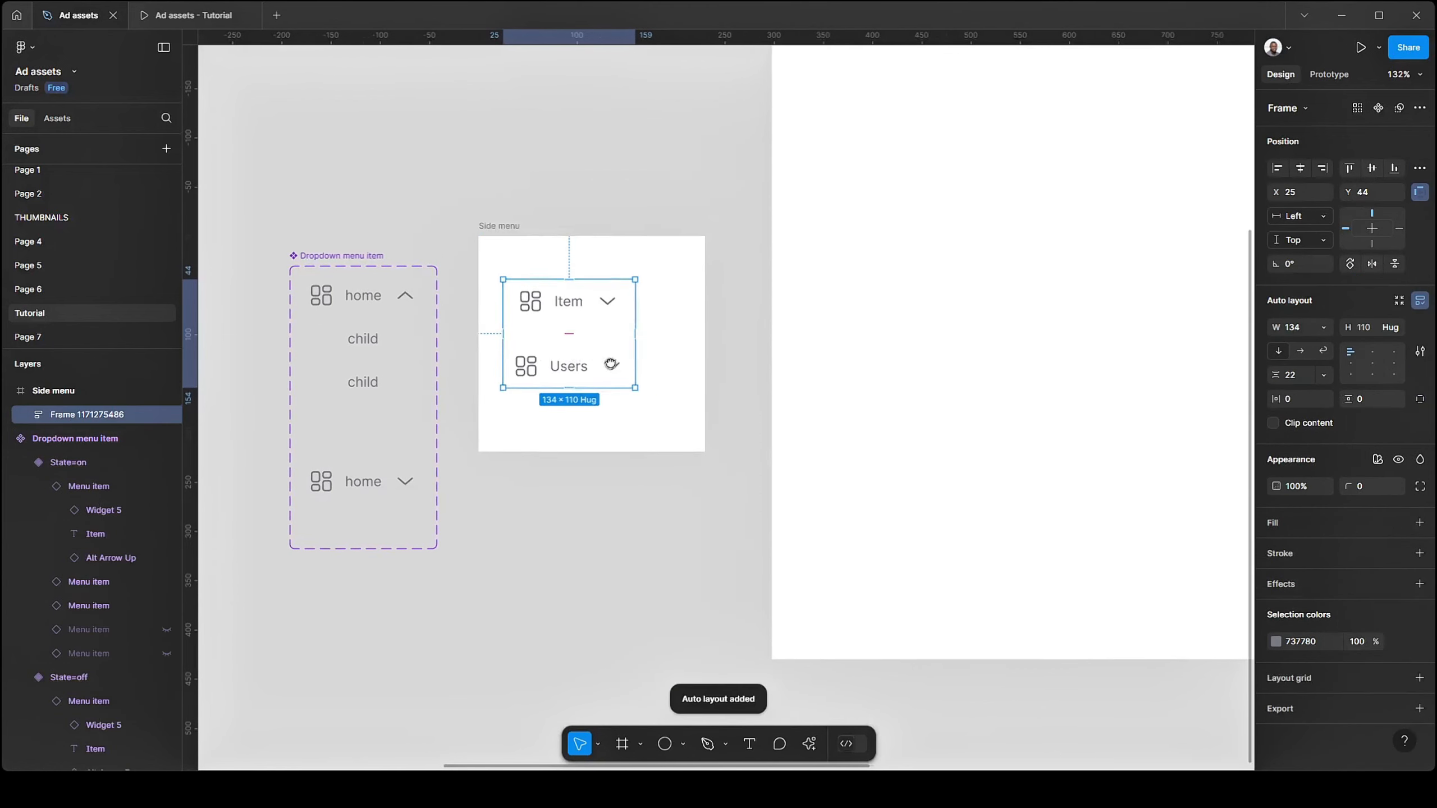
scroll(543, 342, "up", 2, "ctrl")
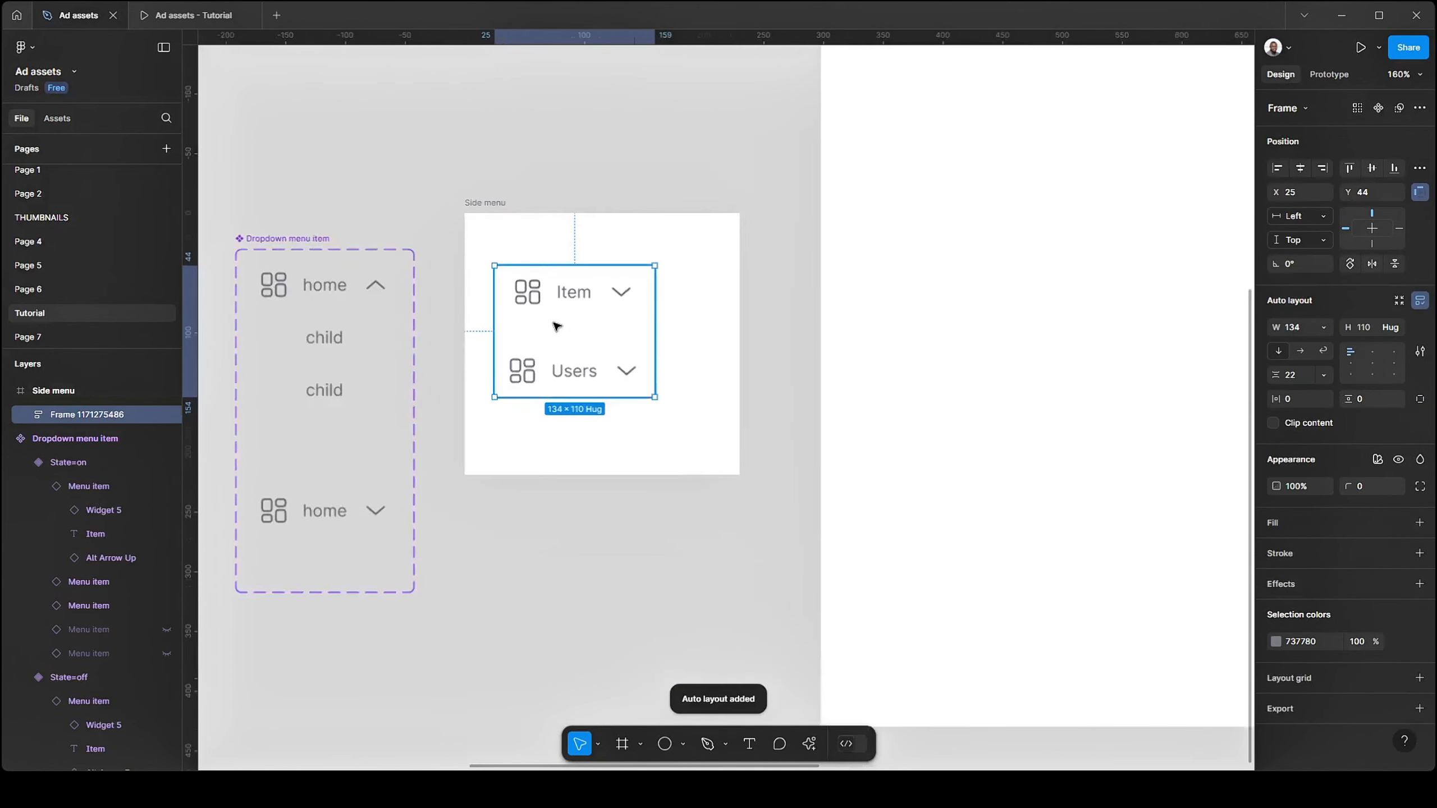
- Add auto layout to the Side menu frame with 24 horizontal and 40 vertical padding
left_click(487, 203)
key("shift+a")
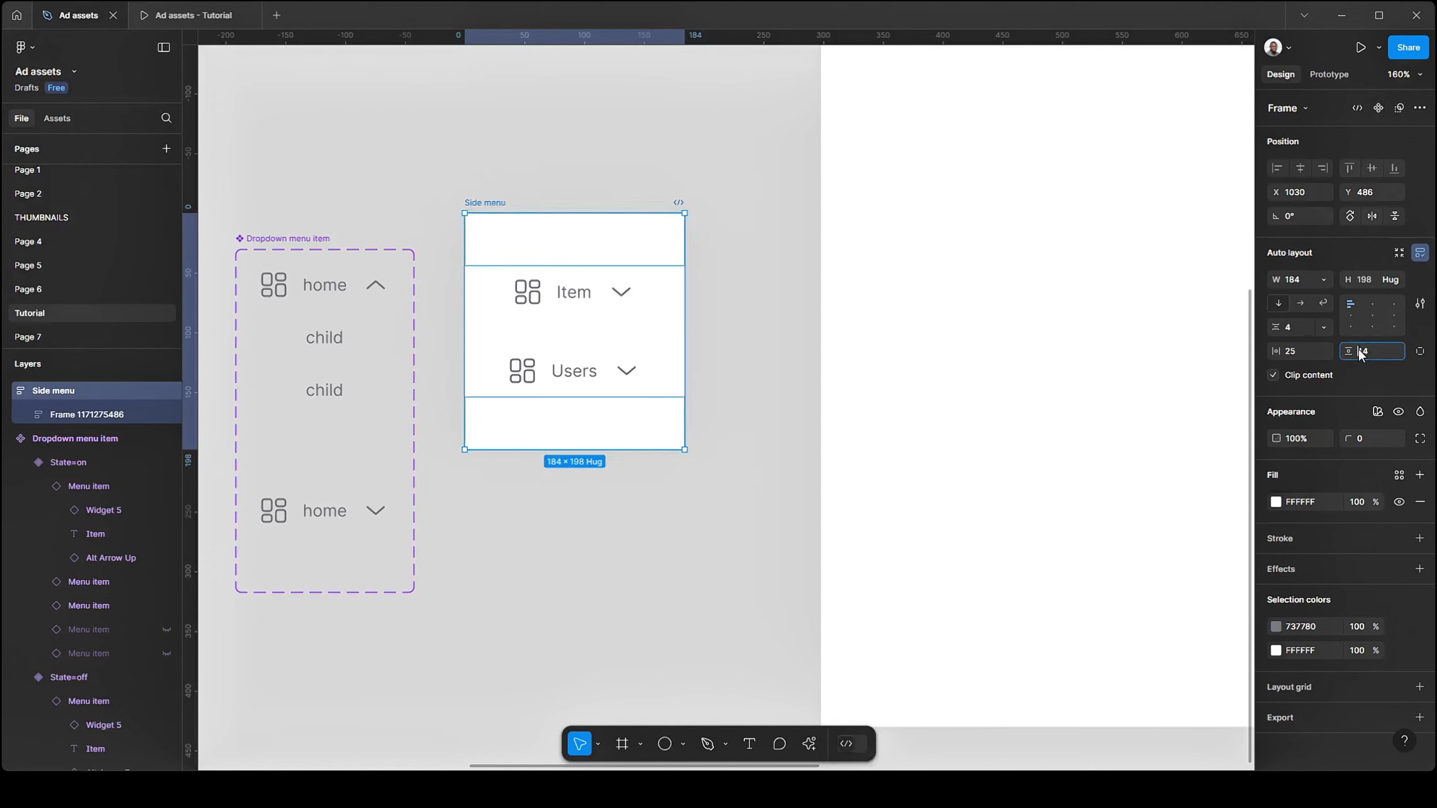
key("Return")
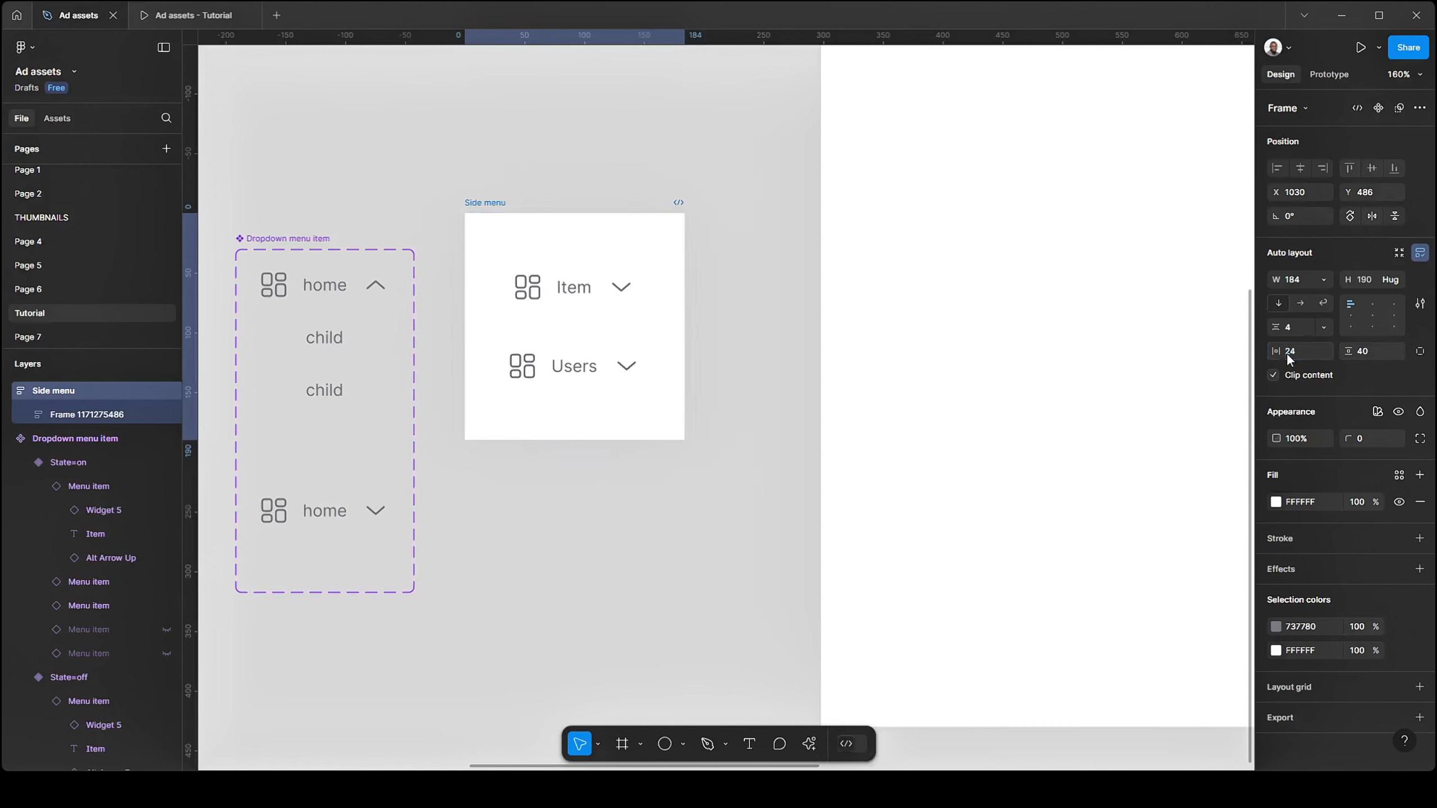
key("Return")
- Set the gap between the Item entry and the Users dropdown in the inner frame to 0
scroll(562, 313, "up", 3)
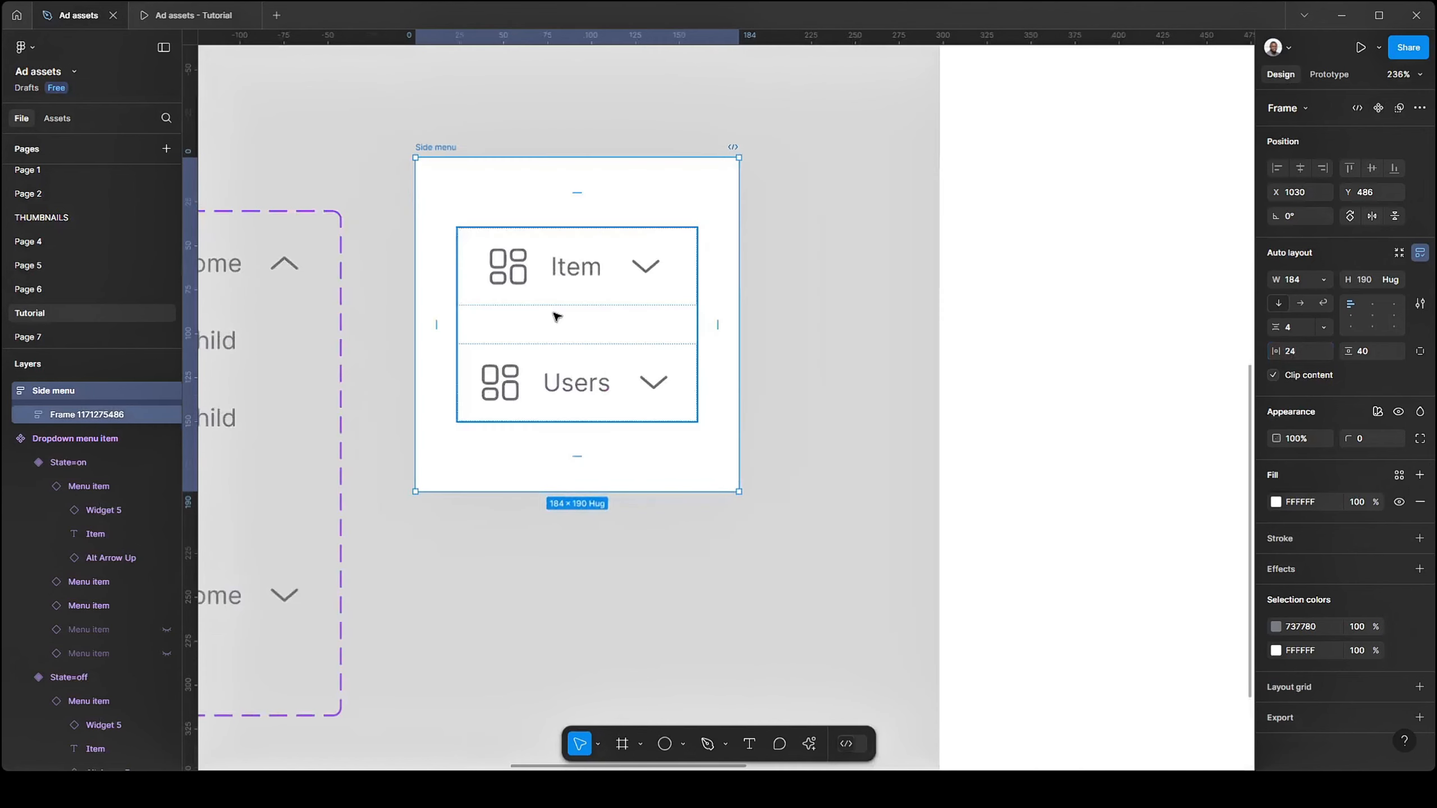
left_click(635, 295)
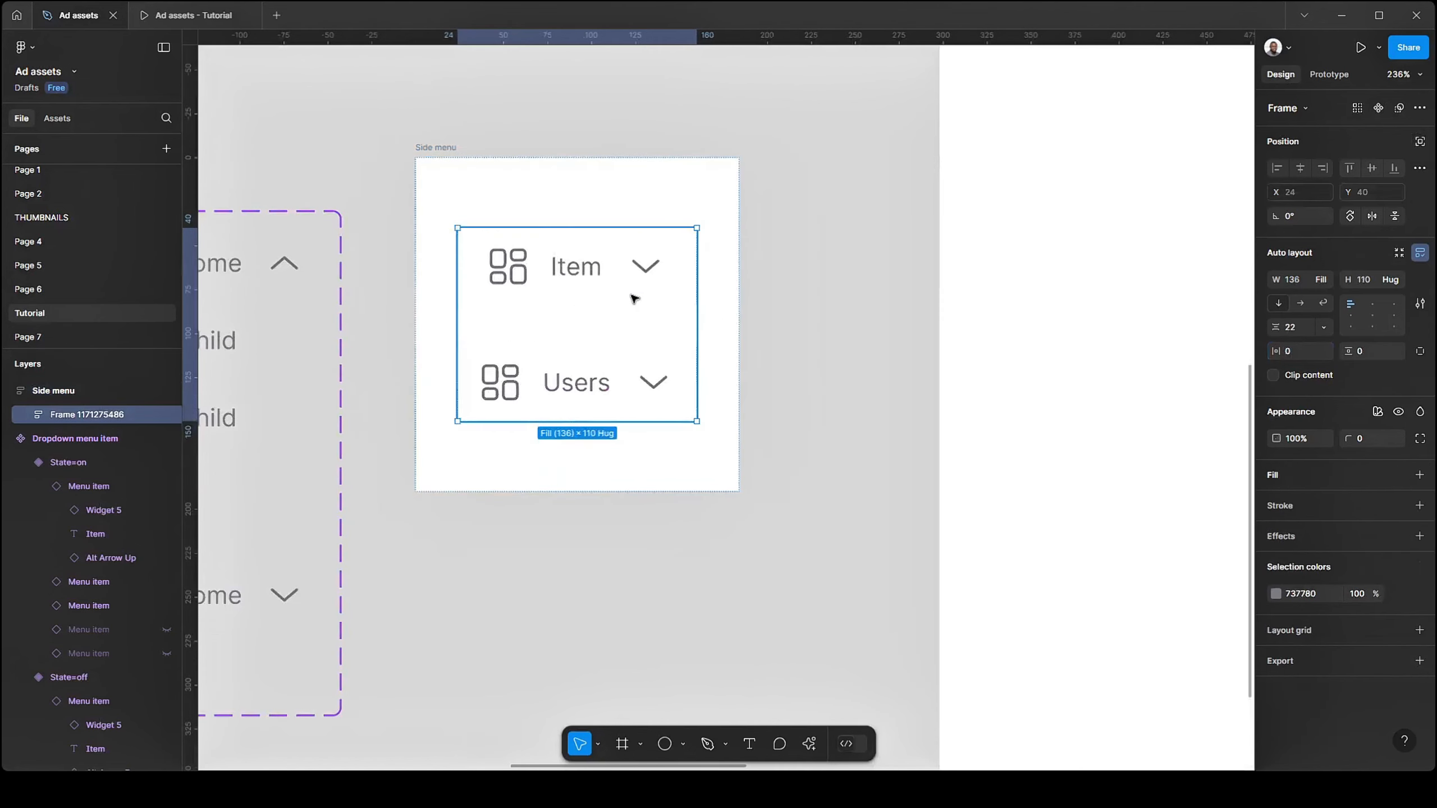
left_click(1303, 334)
type("0")
key("Return")
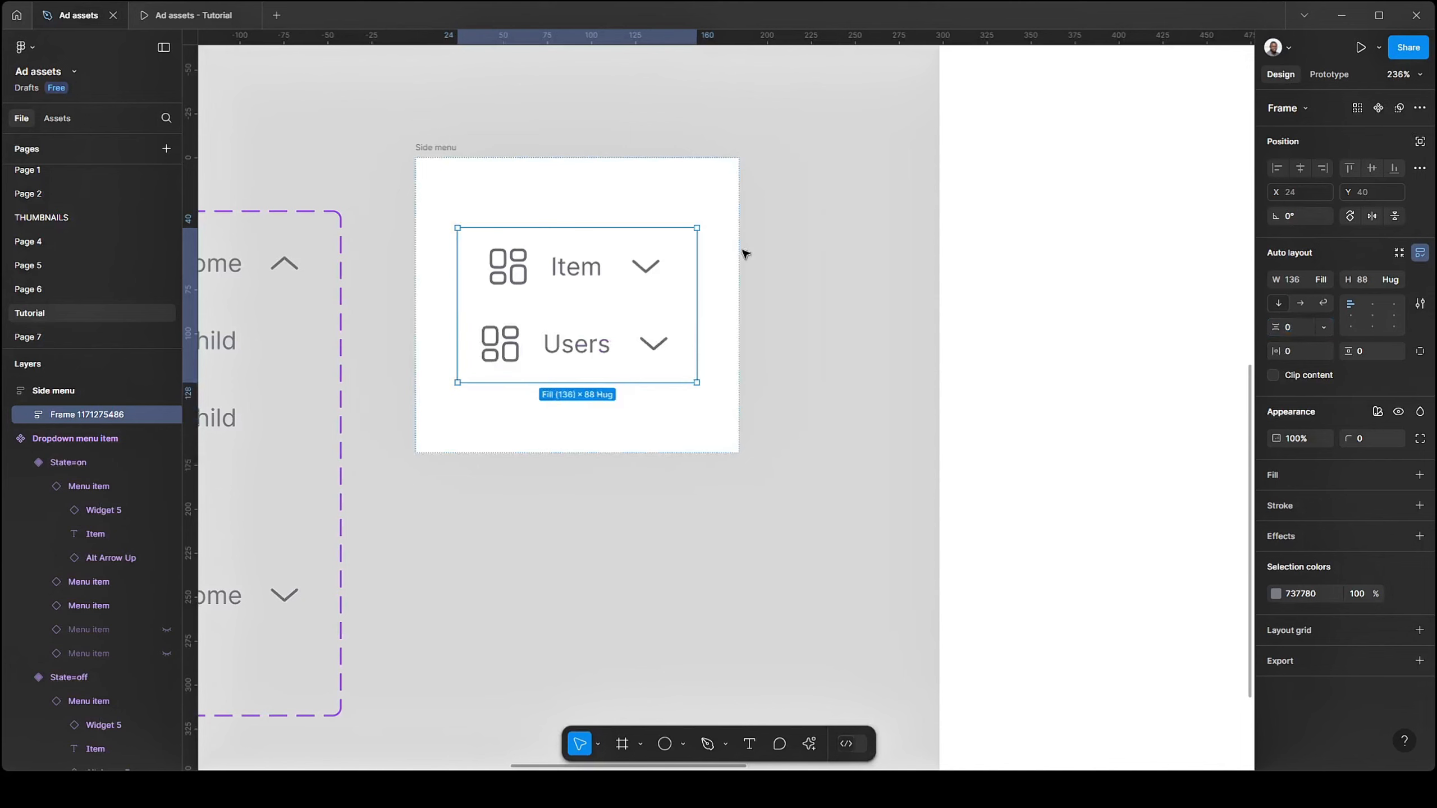
- Hide the right icon of the Item entry in the Side menu and set its label to Home
left_click(555, 267)
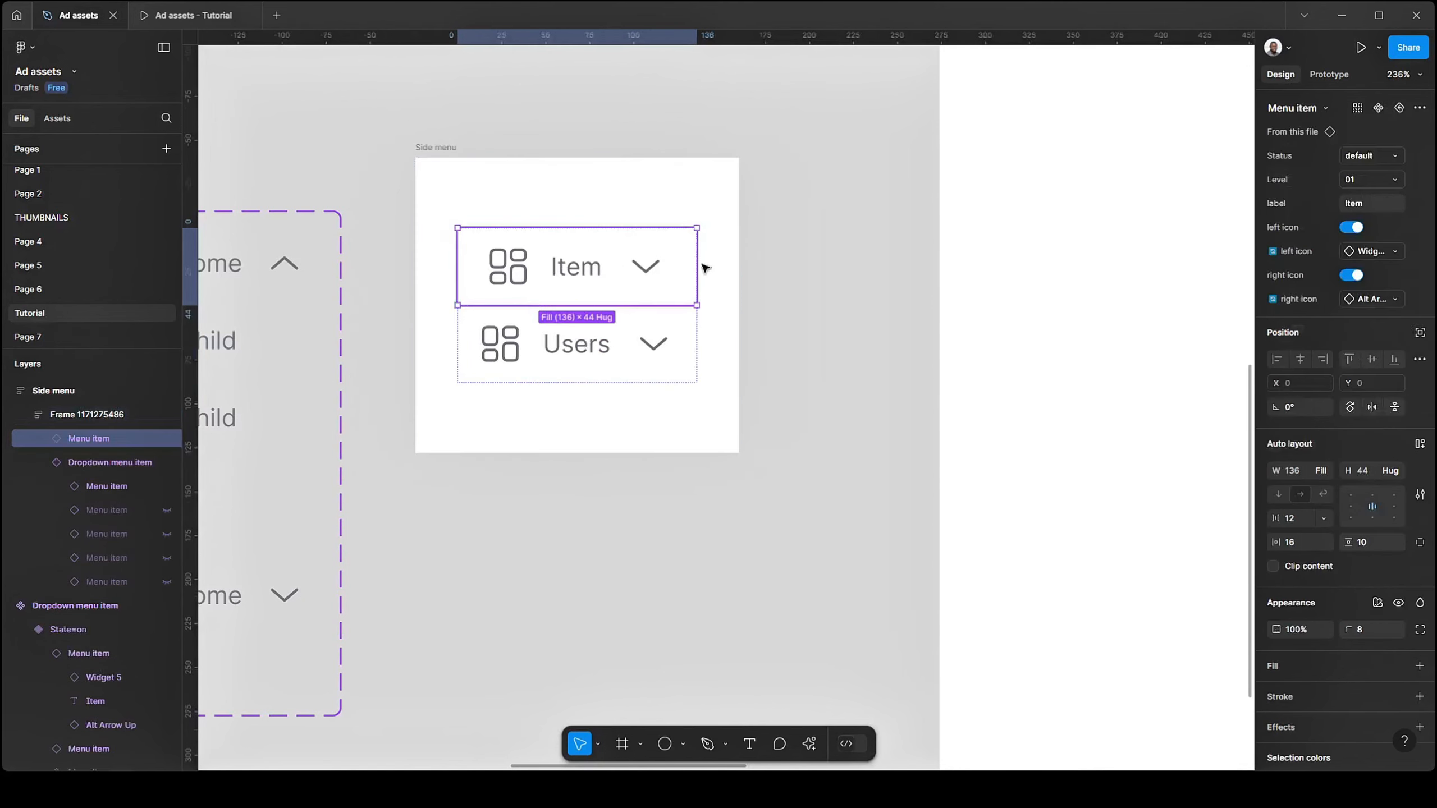
left_click(1352, 276)
left_click(1361, 181)
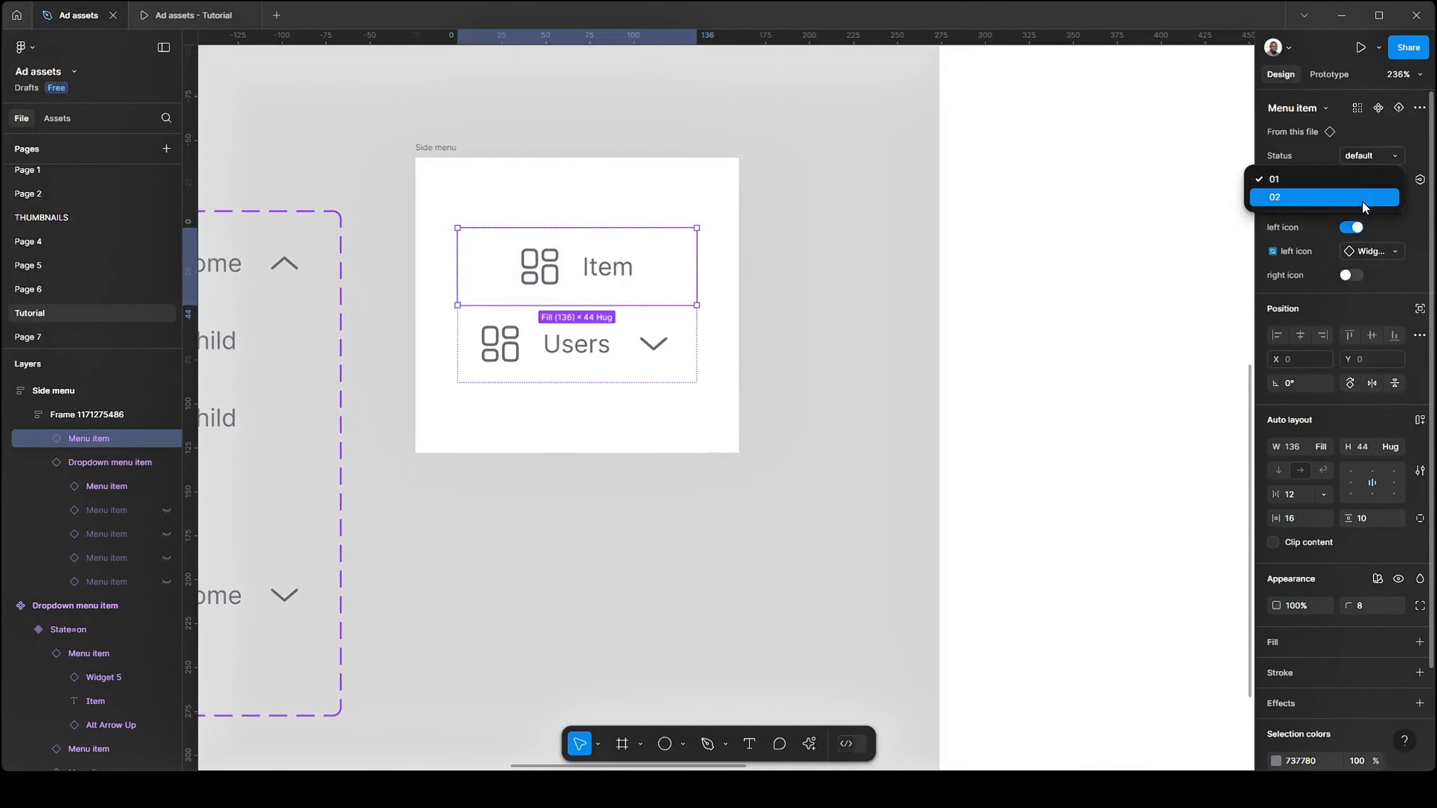
key("Escape")
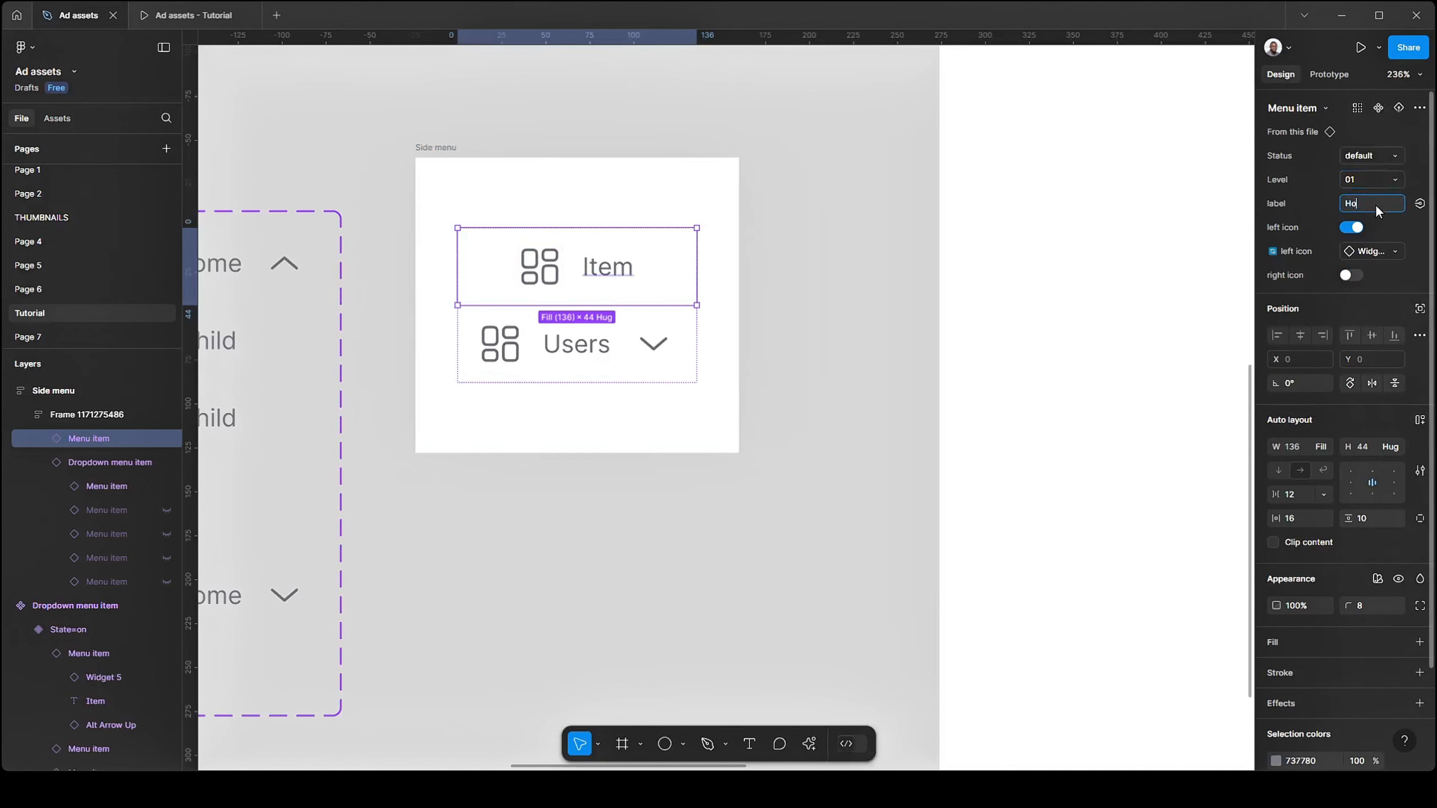
key("Return")
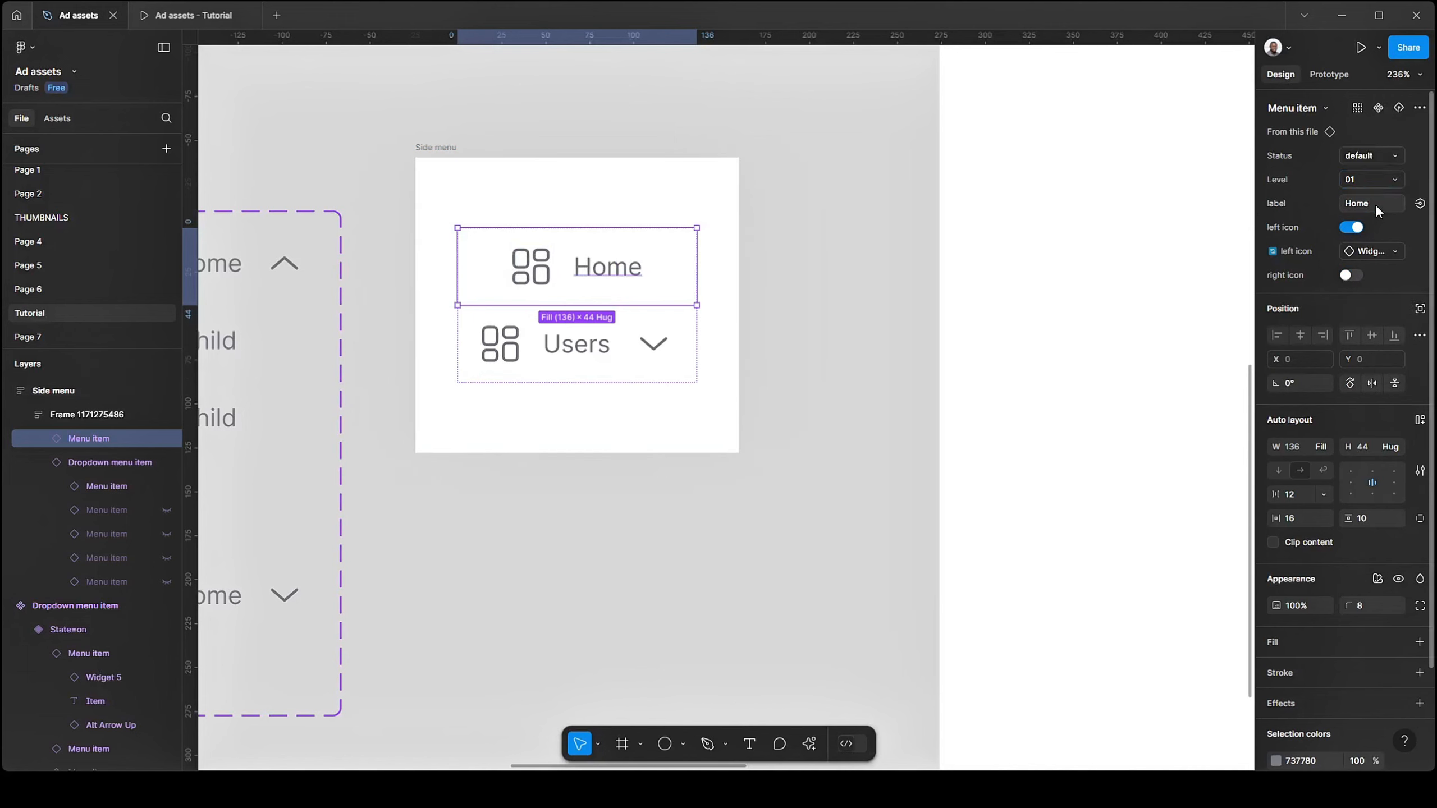
- Left-align the contents of the default, hover and focus level 1 variants in the Menu item component set
scroll(1032, 337, "down", 5)
scroll(728, 526, "left", 8)
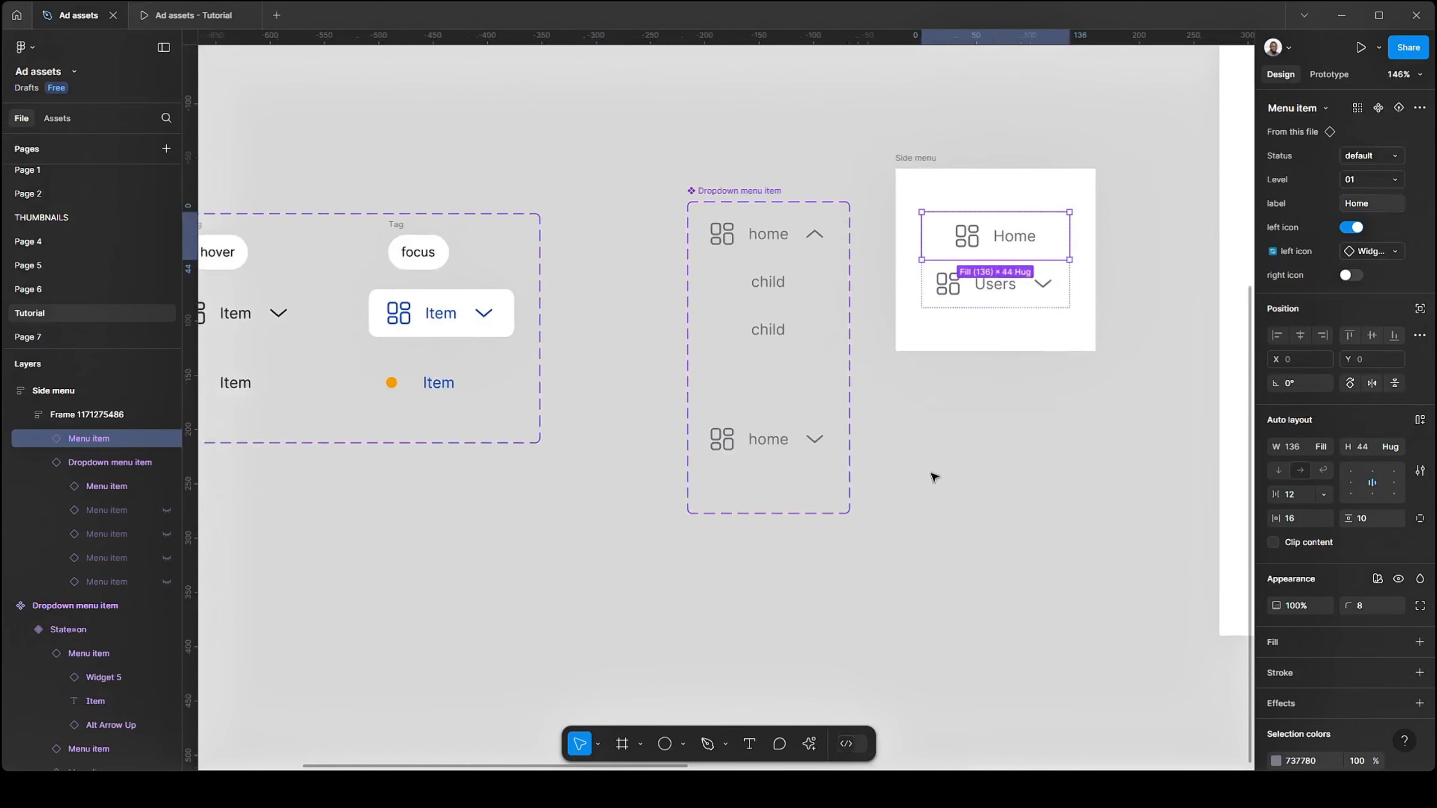
scroll(571, 354, "left", 4)
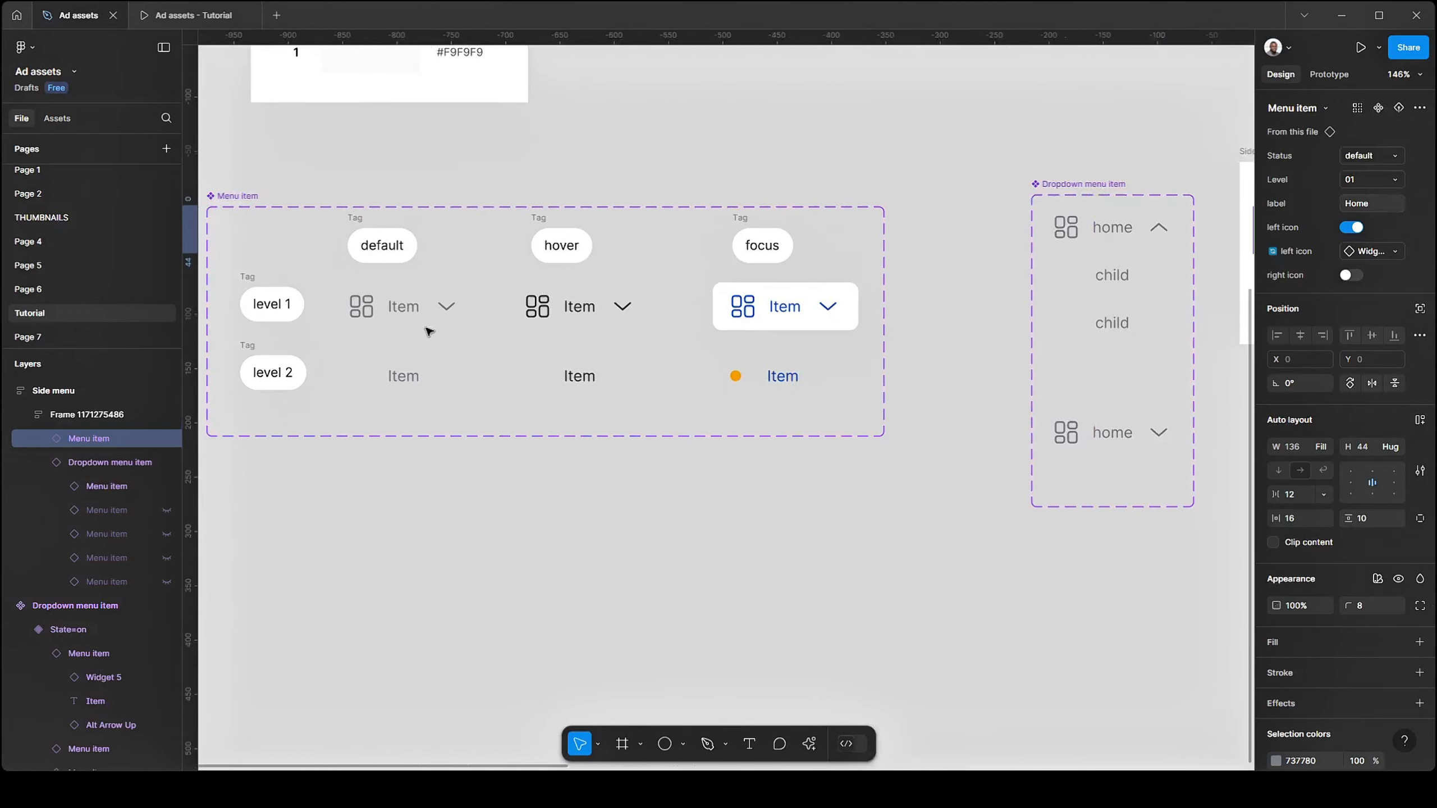
left_click(548, 314)
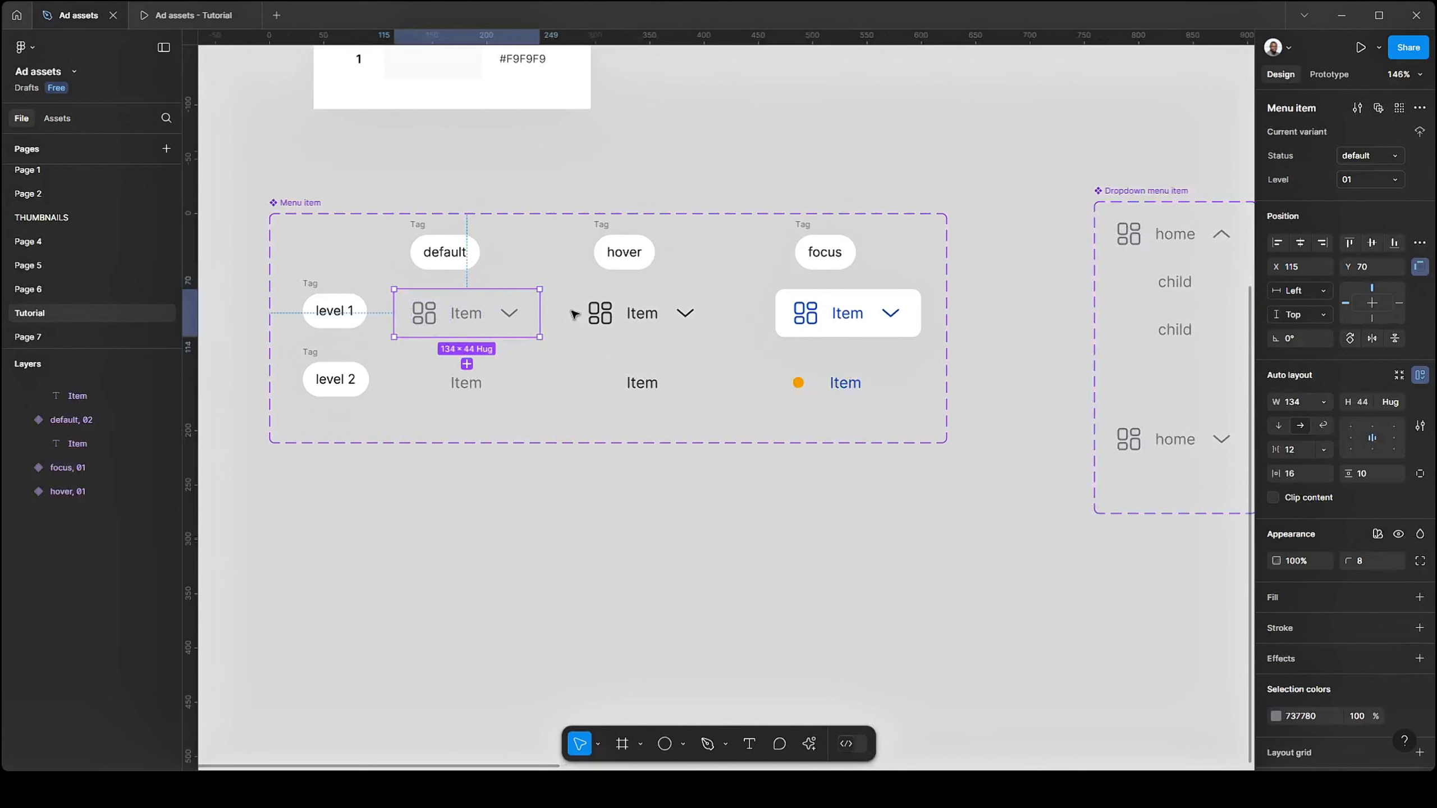
left_click(667, 313, "shift")
left_click(786, 313, "shift")
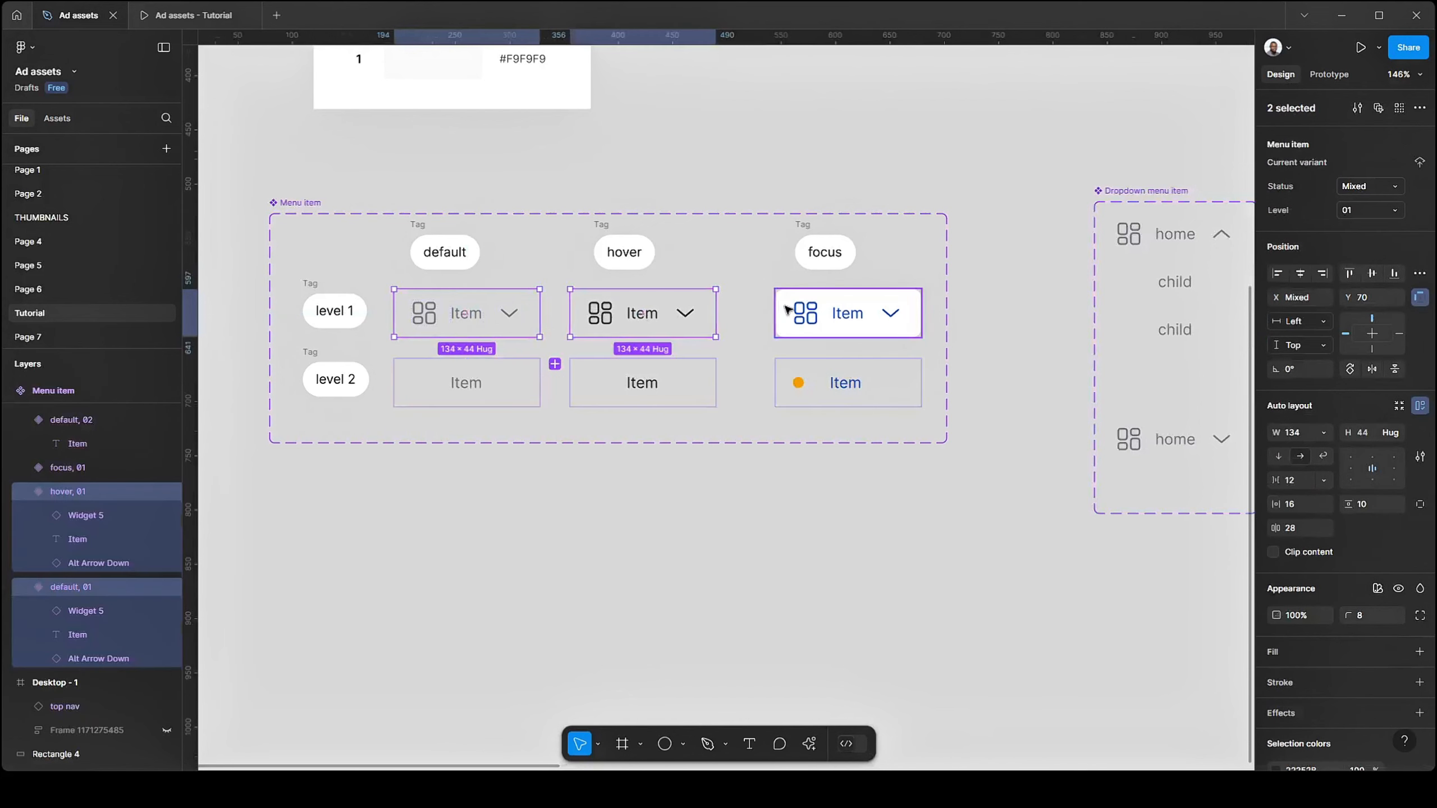
left_click(1353, 470)
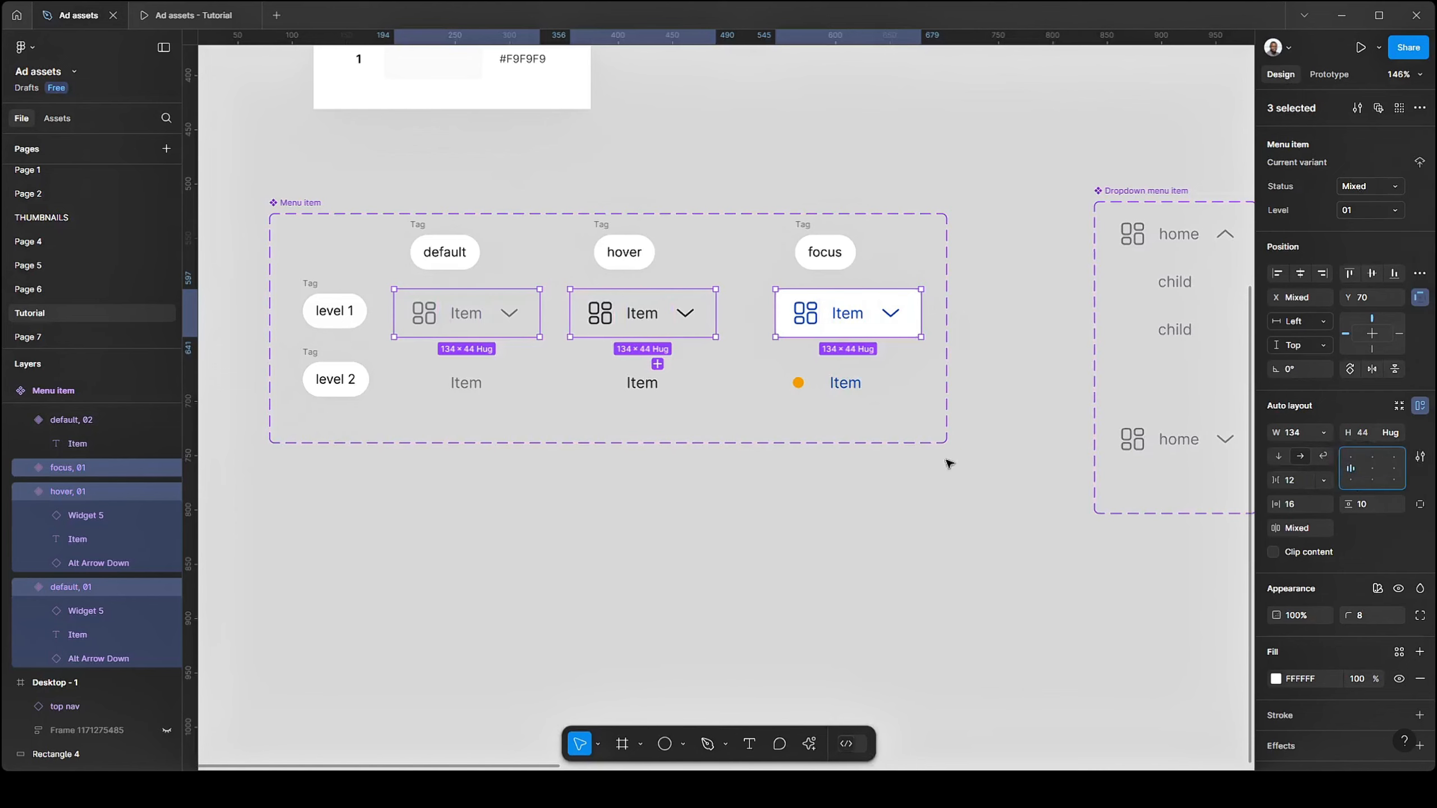
left_click(1029, 414)
- Duplicate the Home entry in the Side menu and set the copy's label to Overview
left_click_drag(796, 410, 323, 401)
scroll(609, 453, "right", 5)
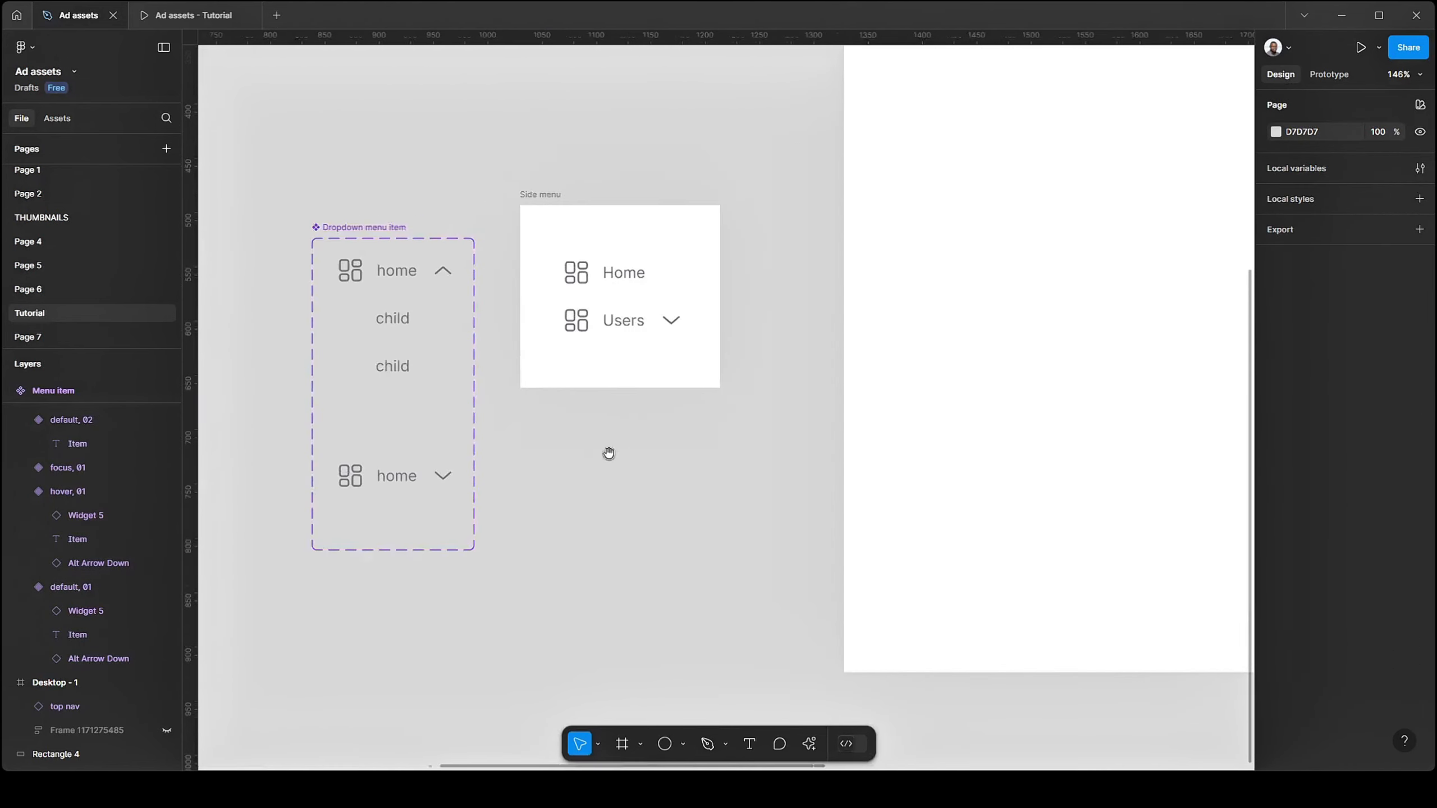
scroll(636, 273, "up", 5)
left_click(636, 275)
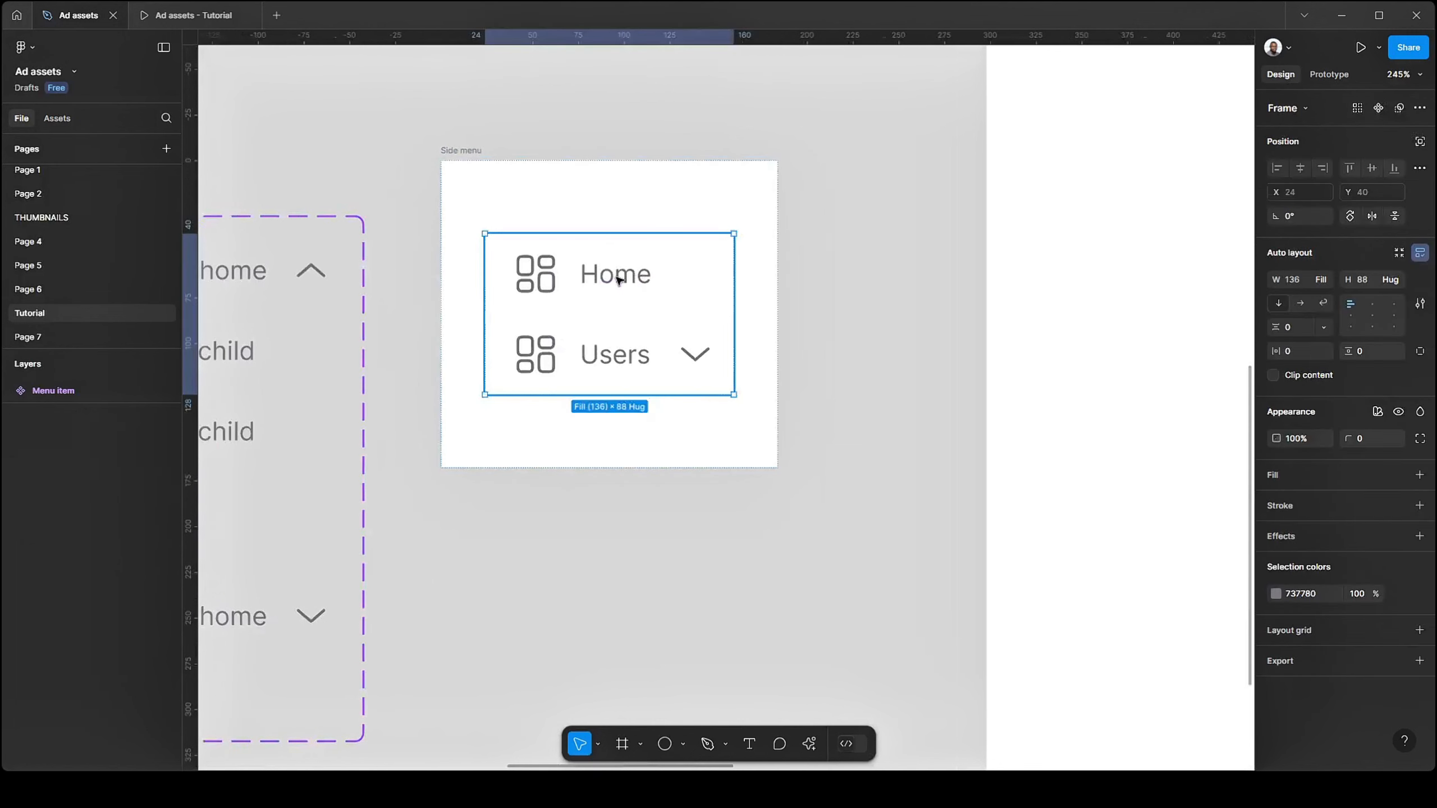
left_click(645, 278)
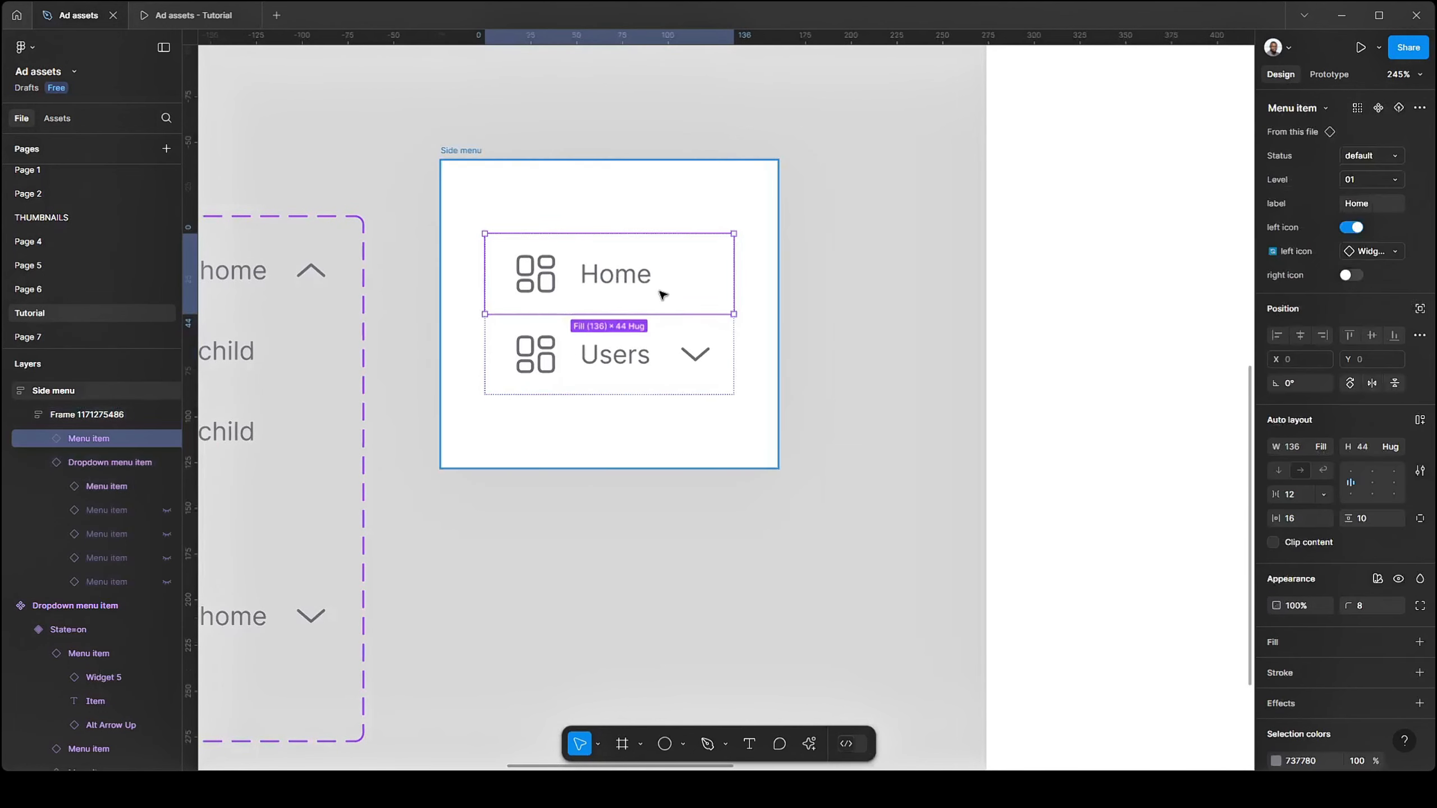
key("ctrl+d")
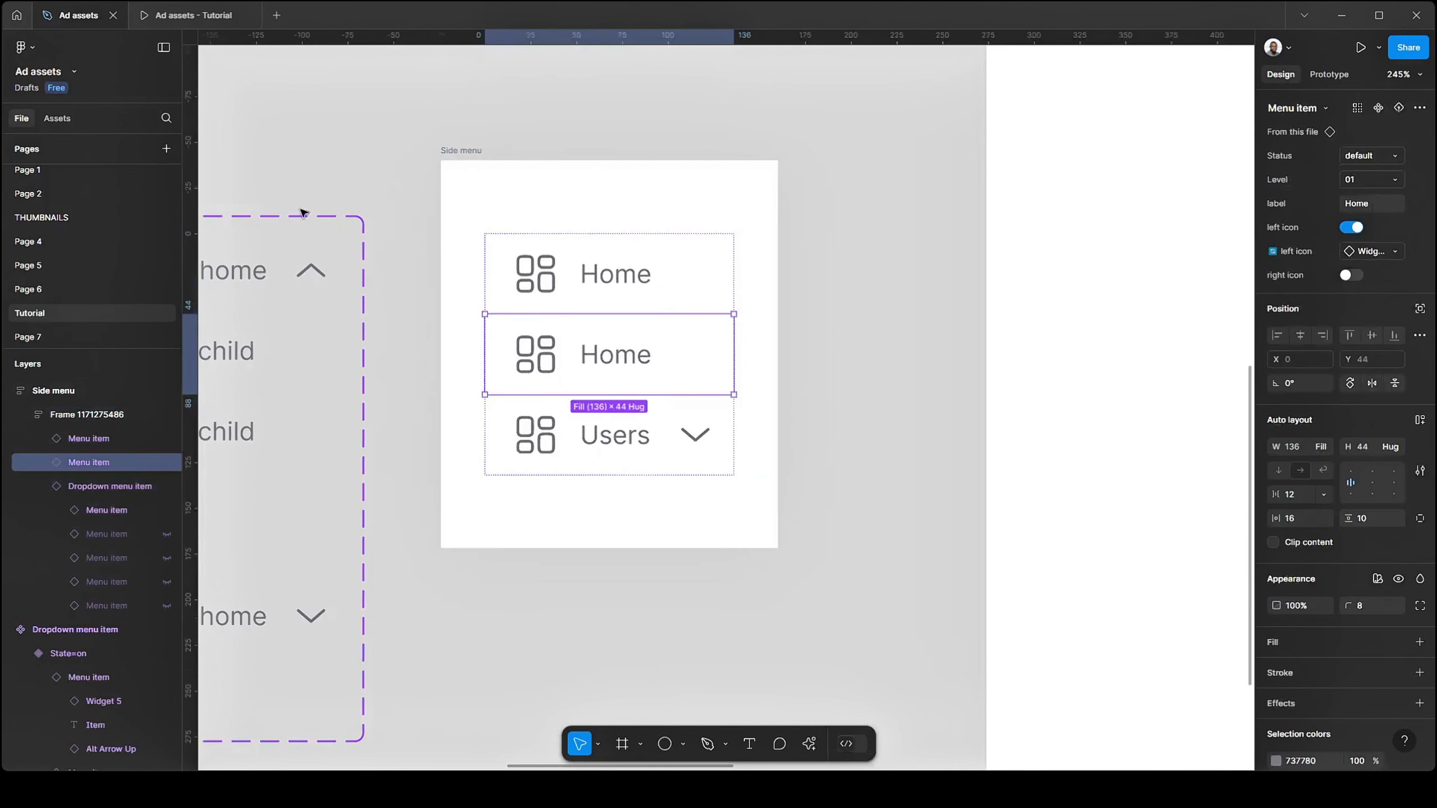
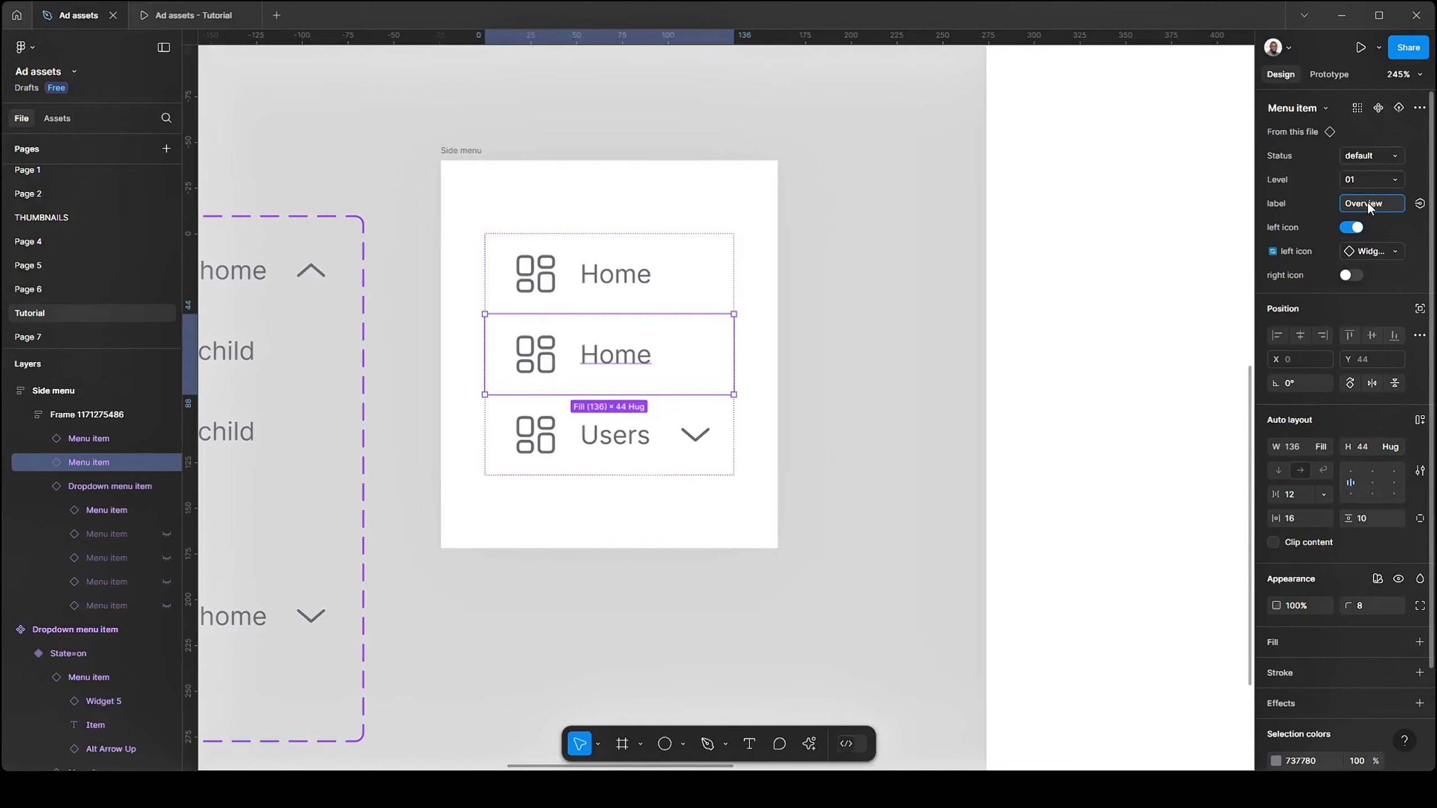
left_click(1052, 354)
- Select the pie chart icon in the Icons frame and check its component name
scroll(1053, 354, "down", 2)
scroll(587, 373, "left", 10)
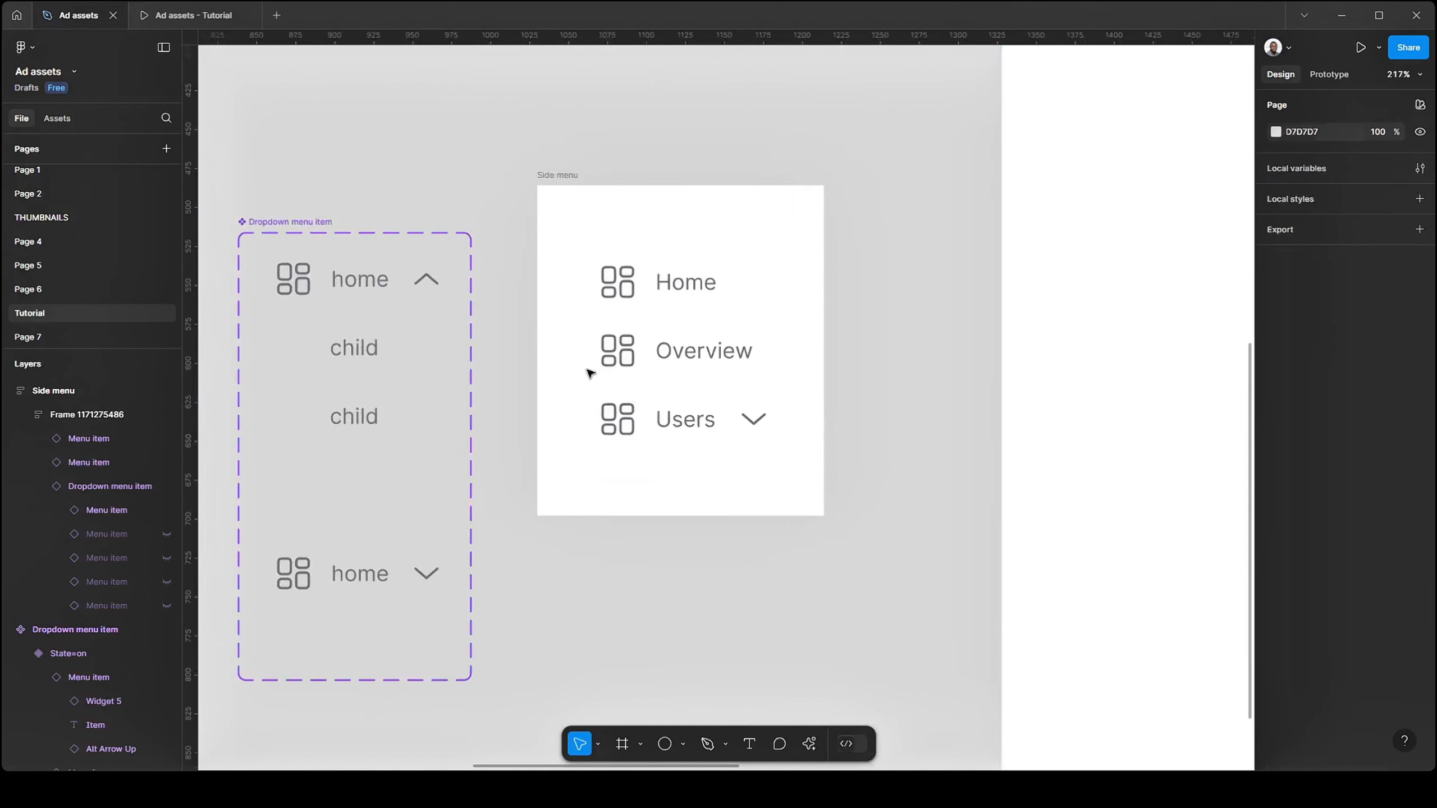
scroll(597, 328, "down", 3)
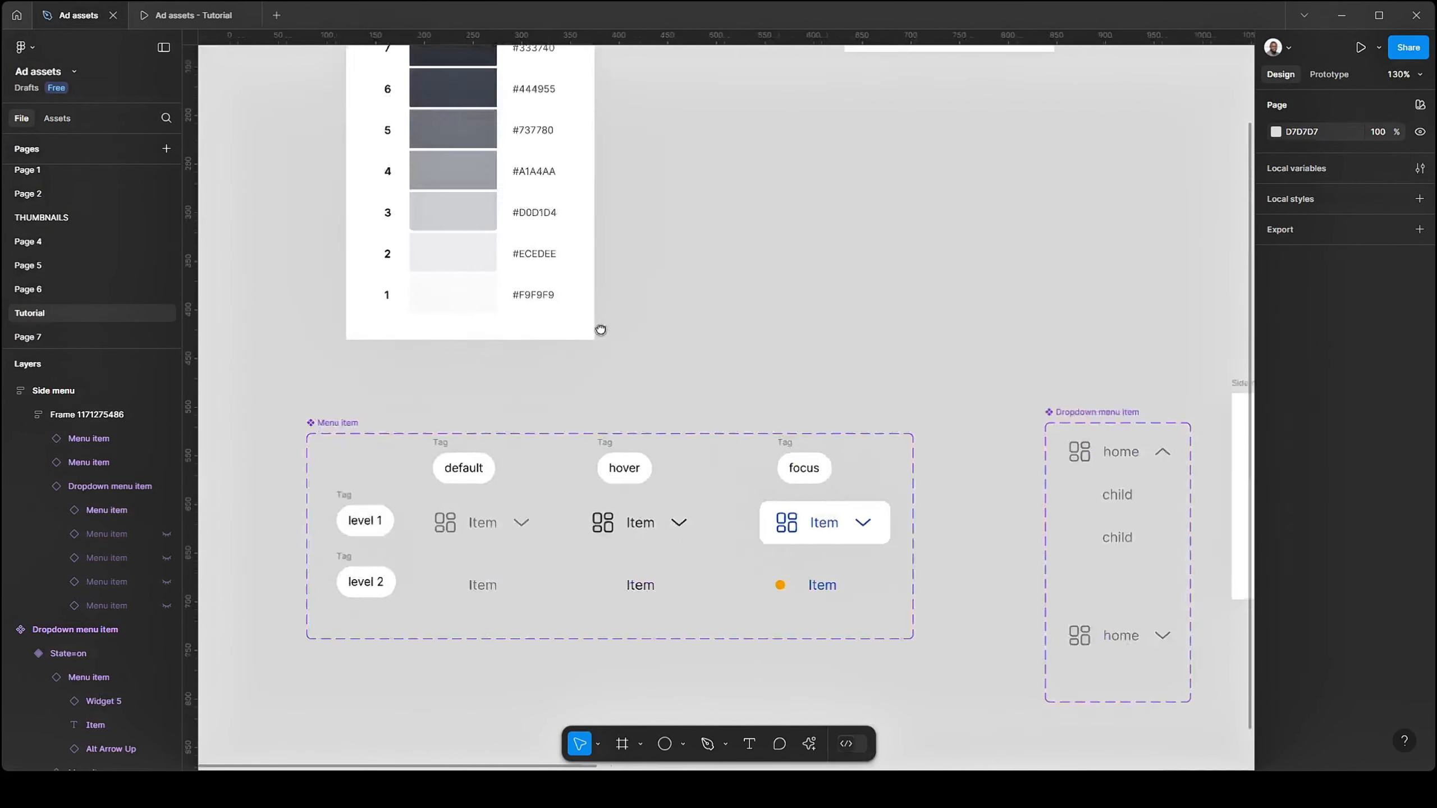
scroll(959, 282, "up", 5)
scroll(642, 311, "right", 5)
scroll(763, 214, "up", 2)
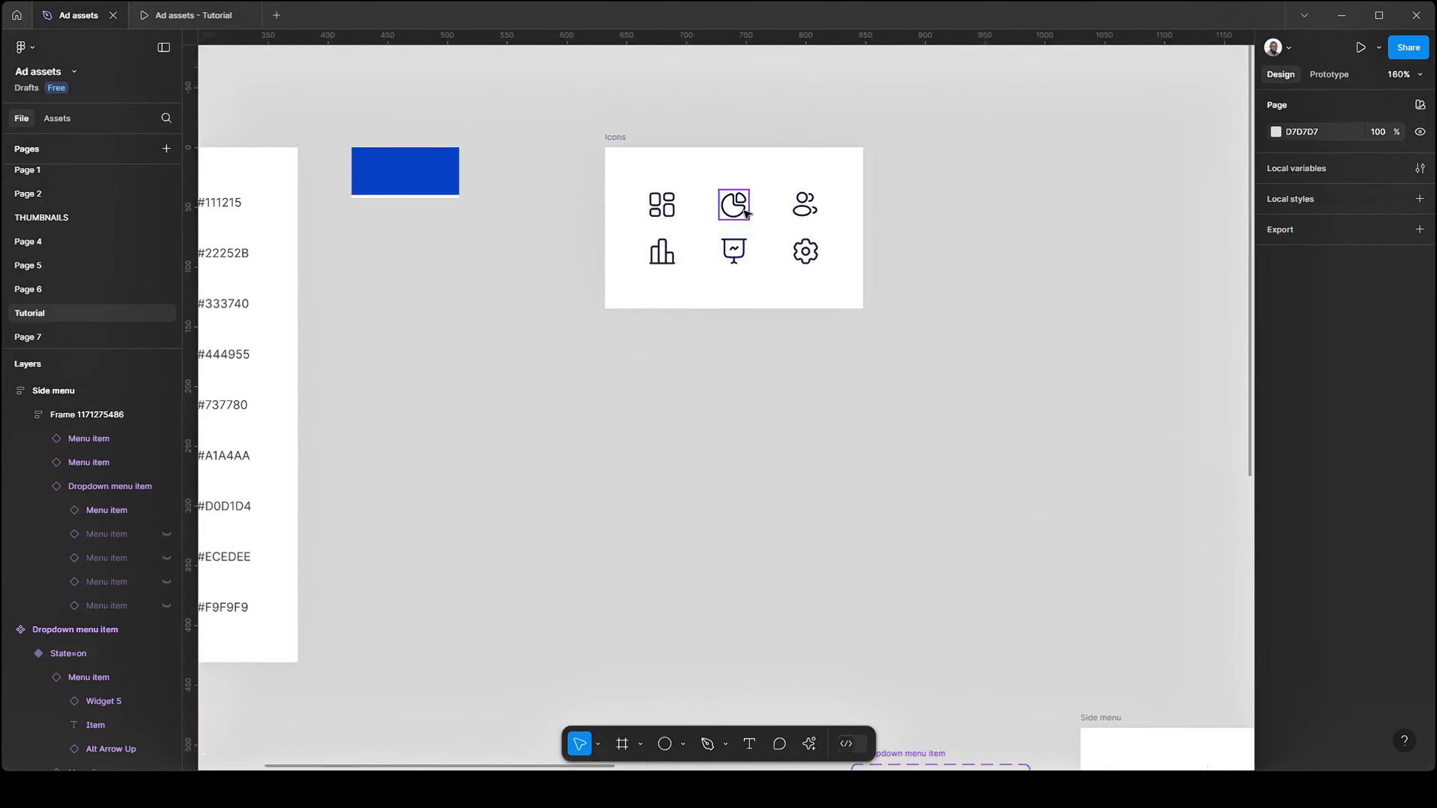
left_click(734, 204)
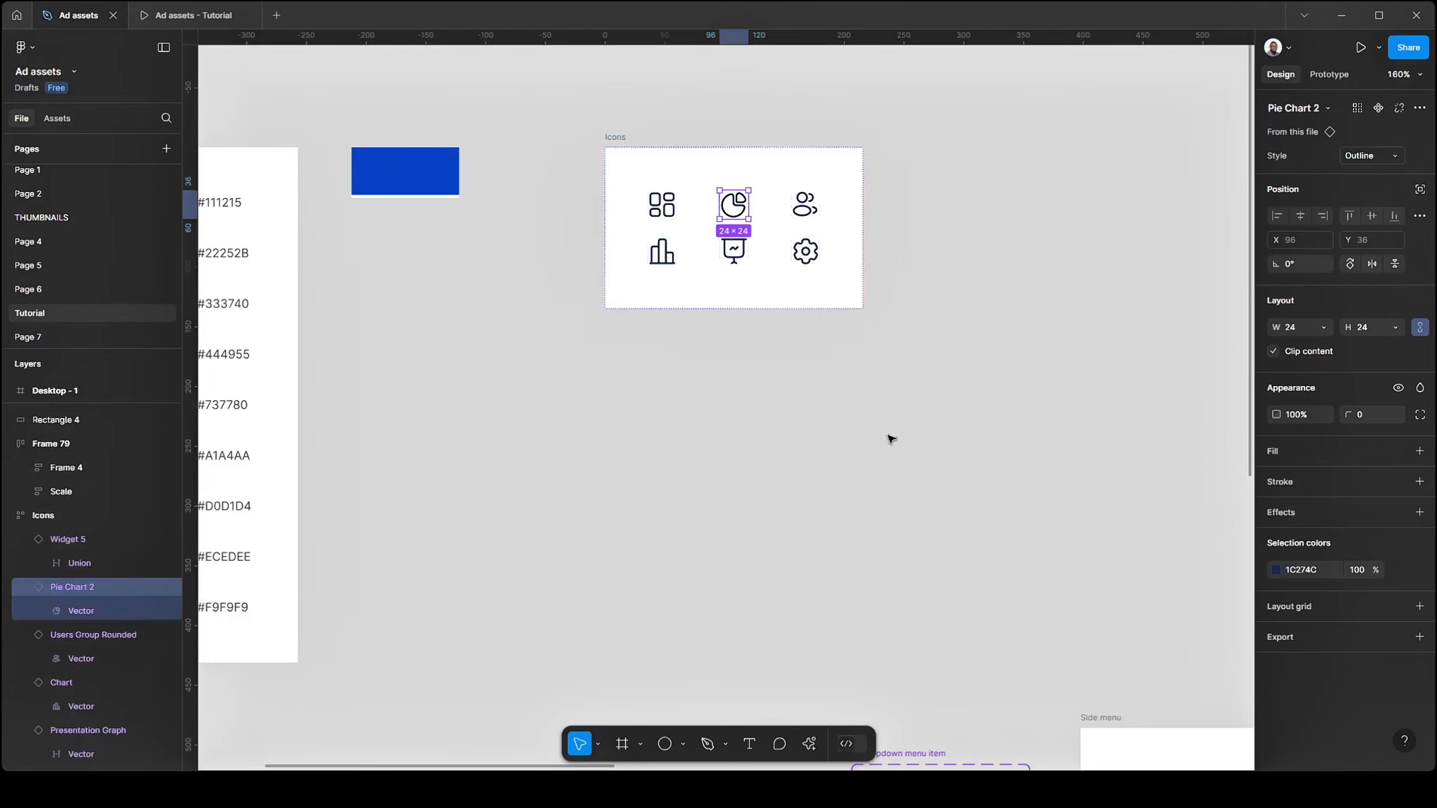
scroll(891, 439, "right", 7)
scroll(891, 440, "down", 2)
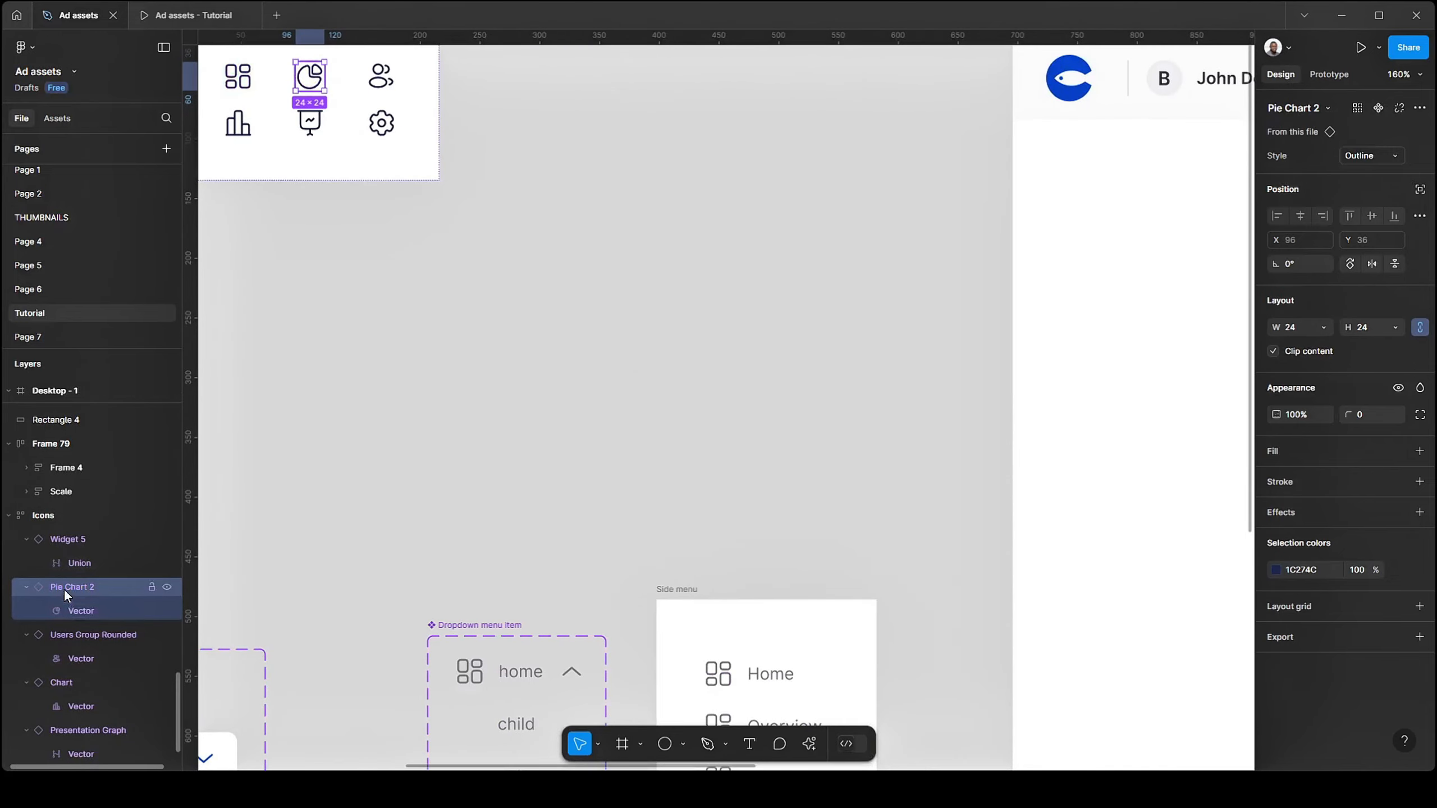
- Search the instances for "piec" and swap the Overview entry's left icon for the Pie Chart 2 icon
scroll(368, 443, "down", 4)
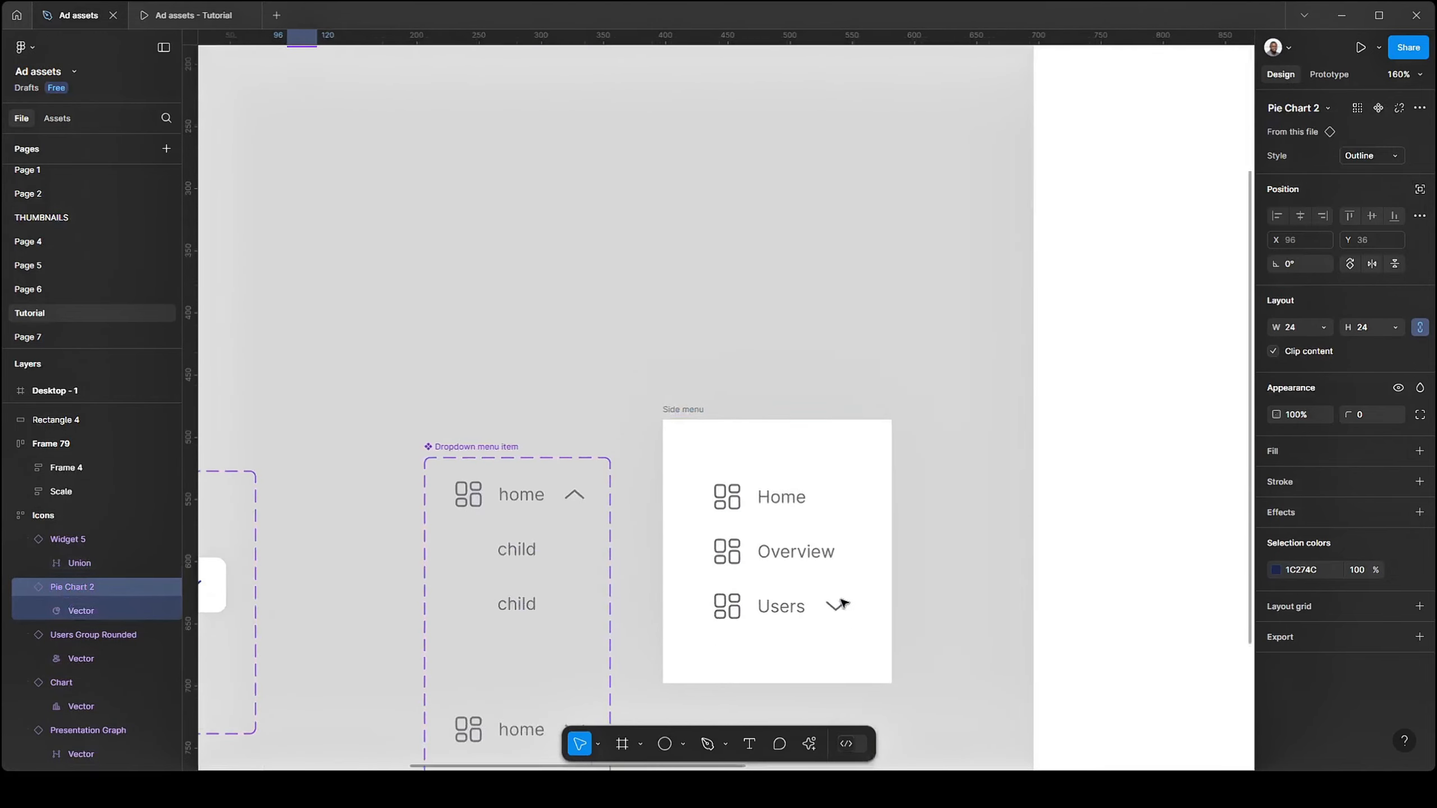
scroll(842, 603, "up", 3)
left_click(794, 518)
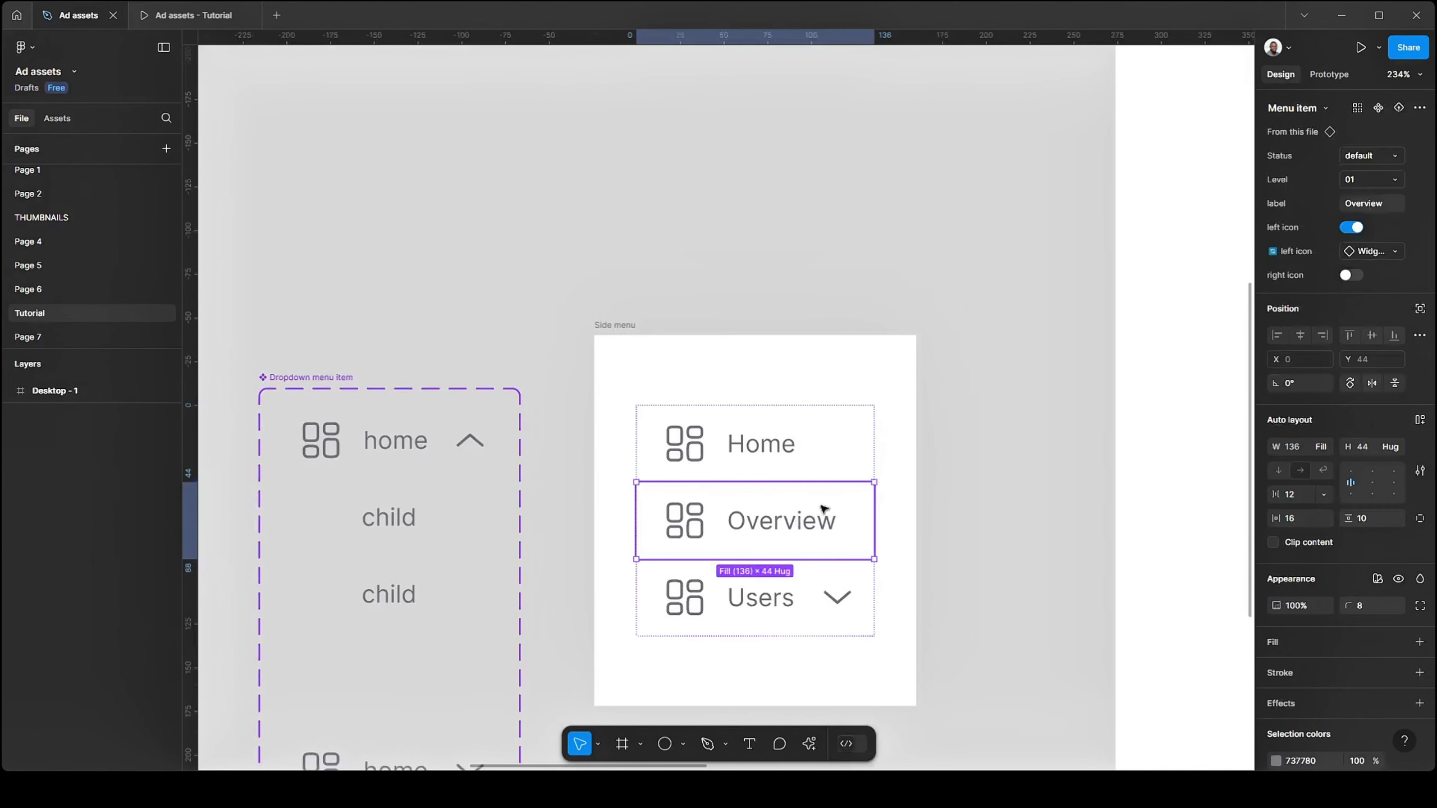
left_click(1375, 252)
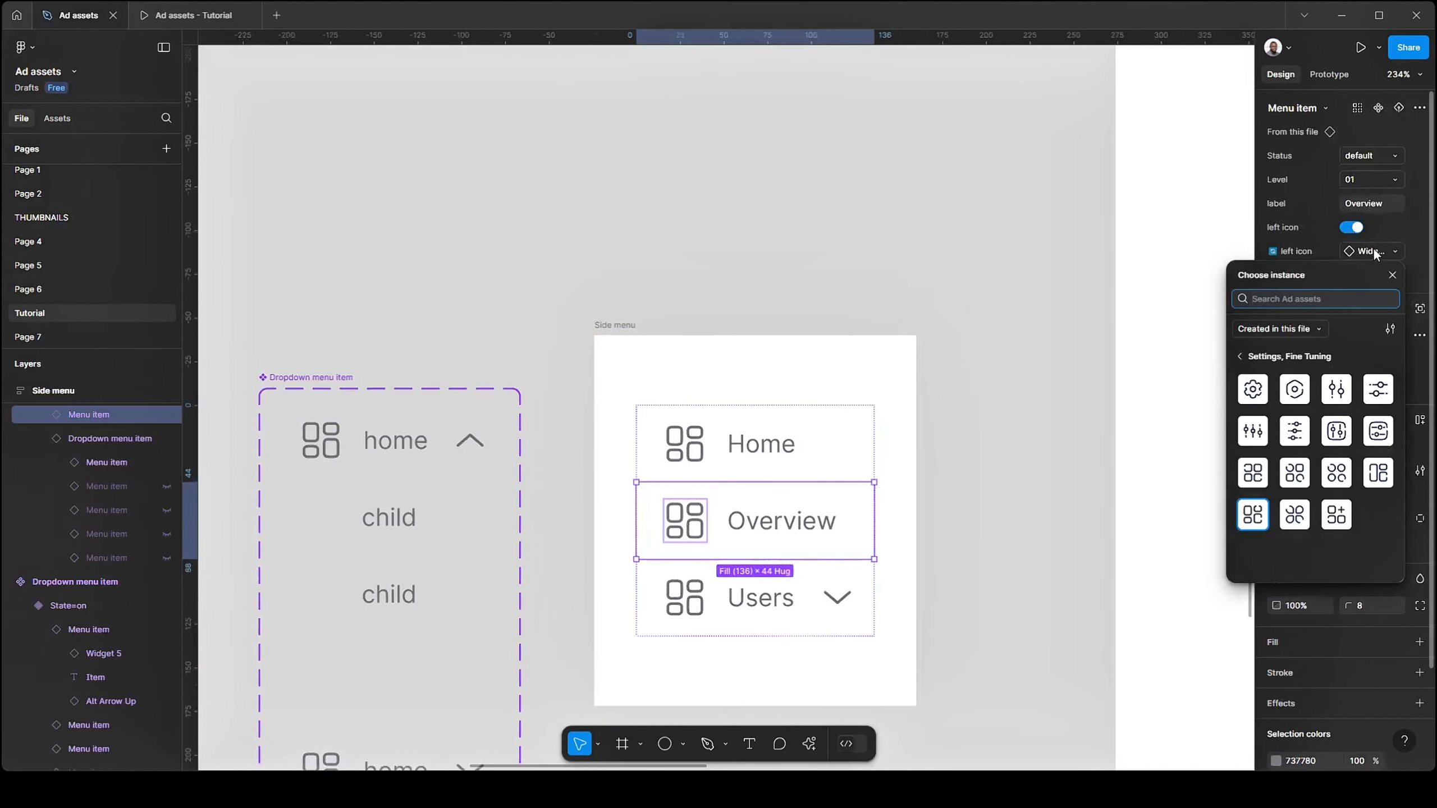
type("piec")
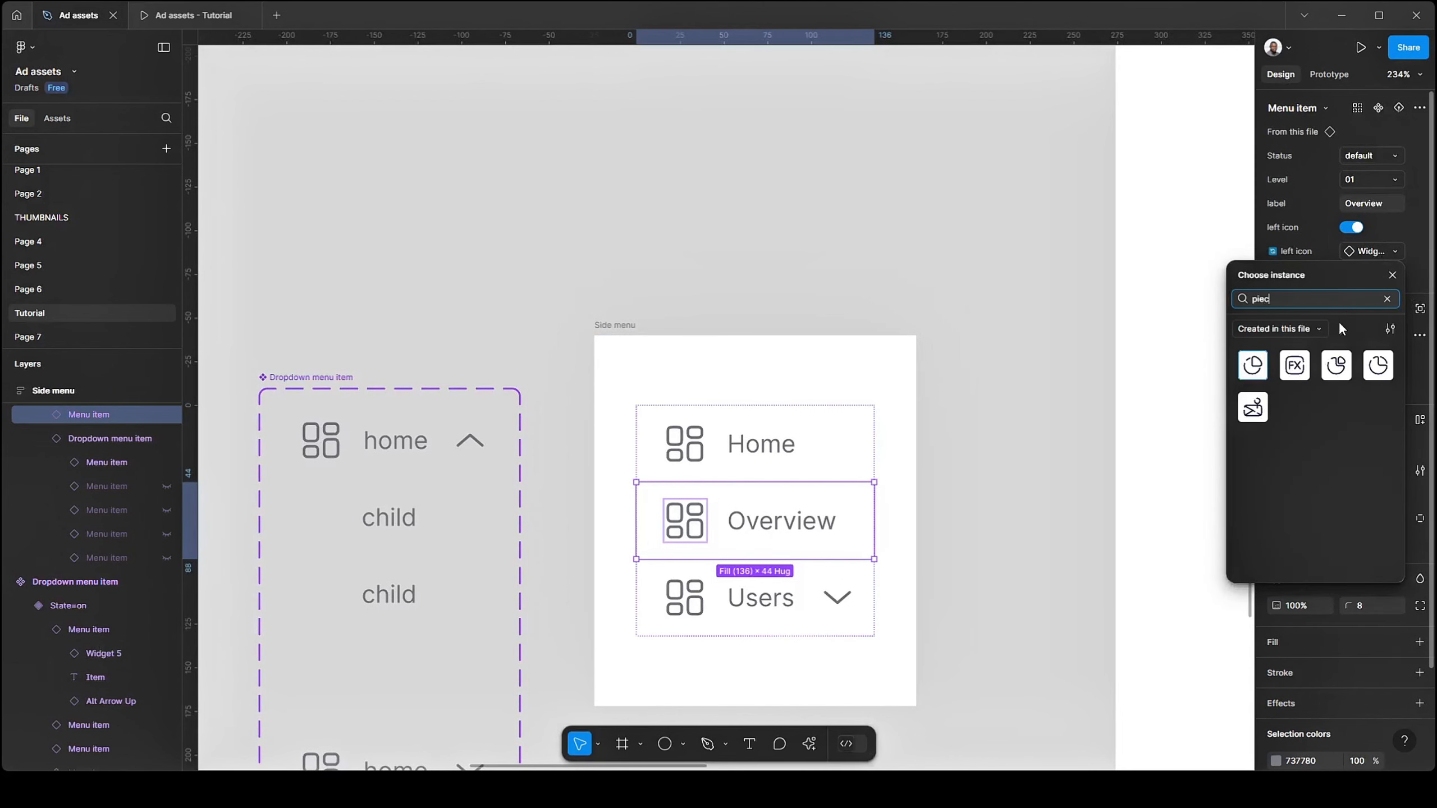
left_click(1337, 365)
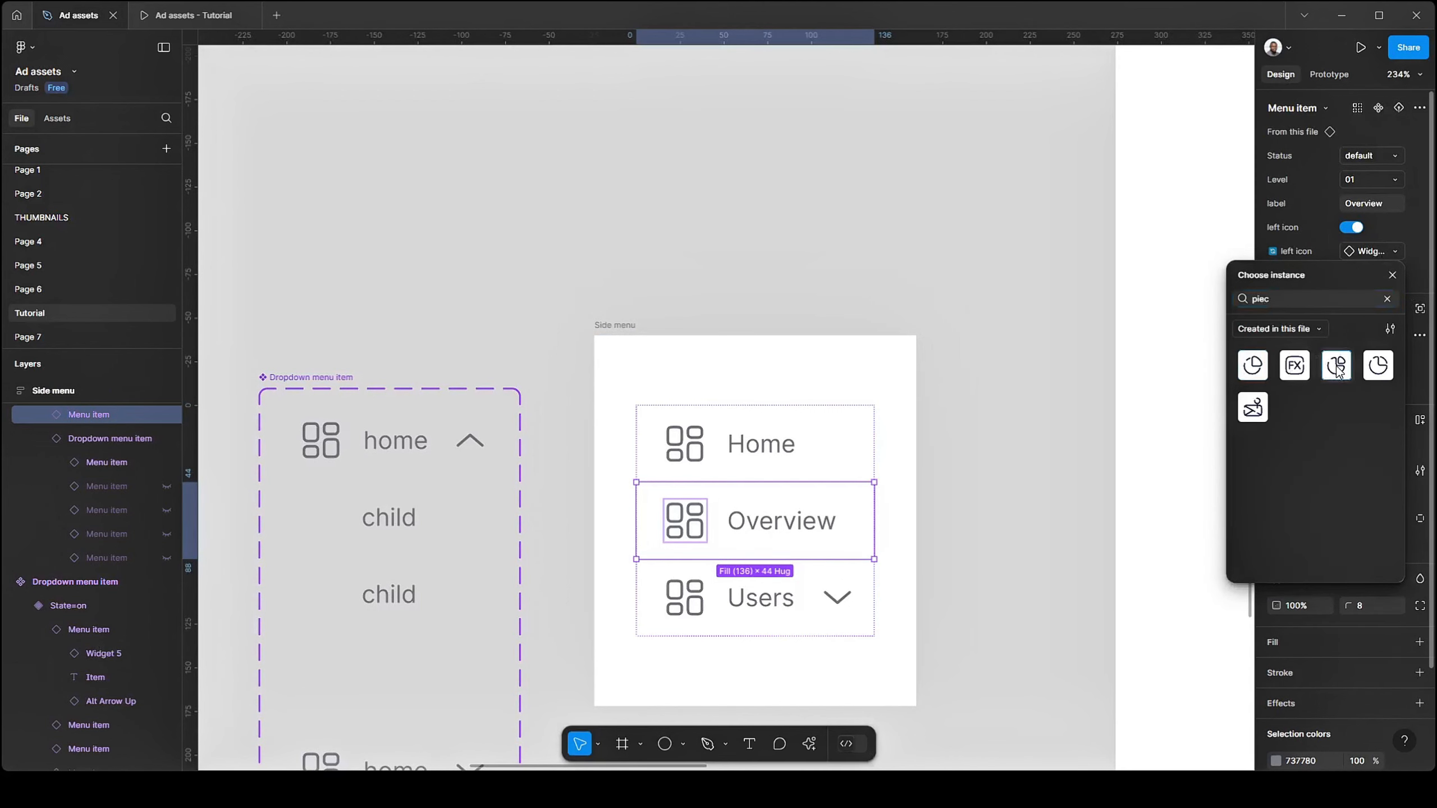
- Recolour the Overview entry's pie chart icon to 737780, the same grey as its label
scroll(439, 389, "down", 3)
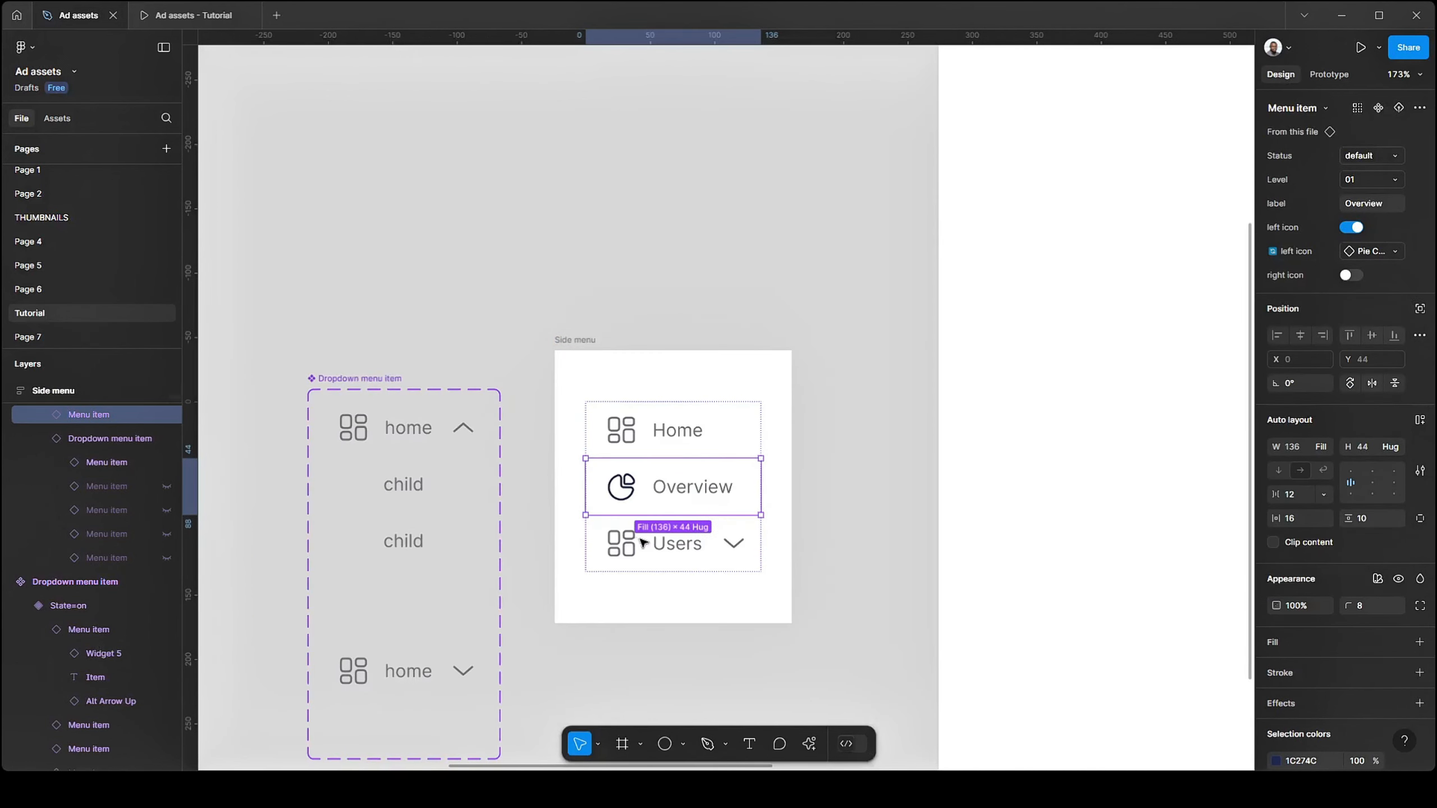
scroll(630, 496, "up", 1)
scroll(657, 388, "up", 5)
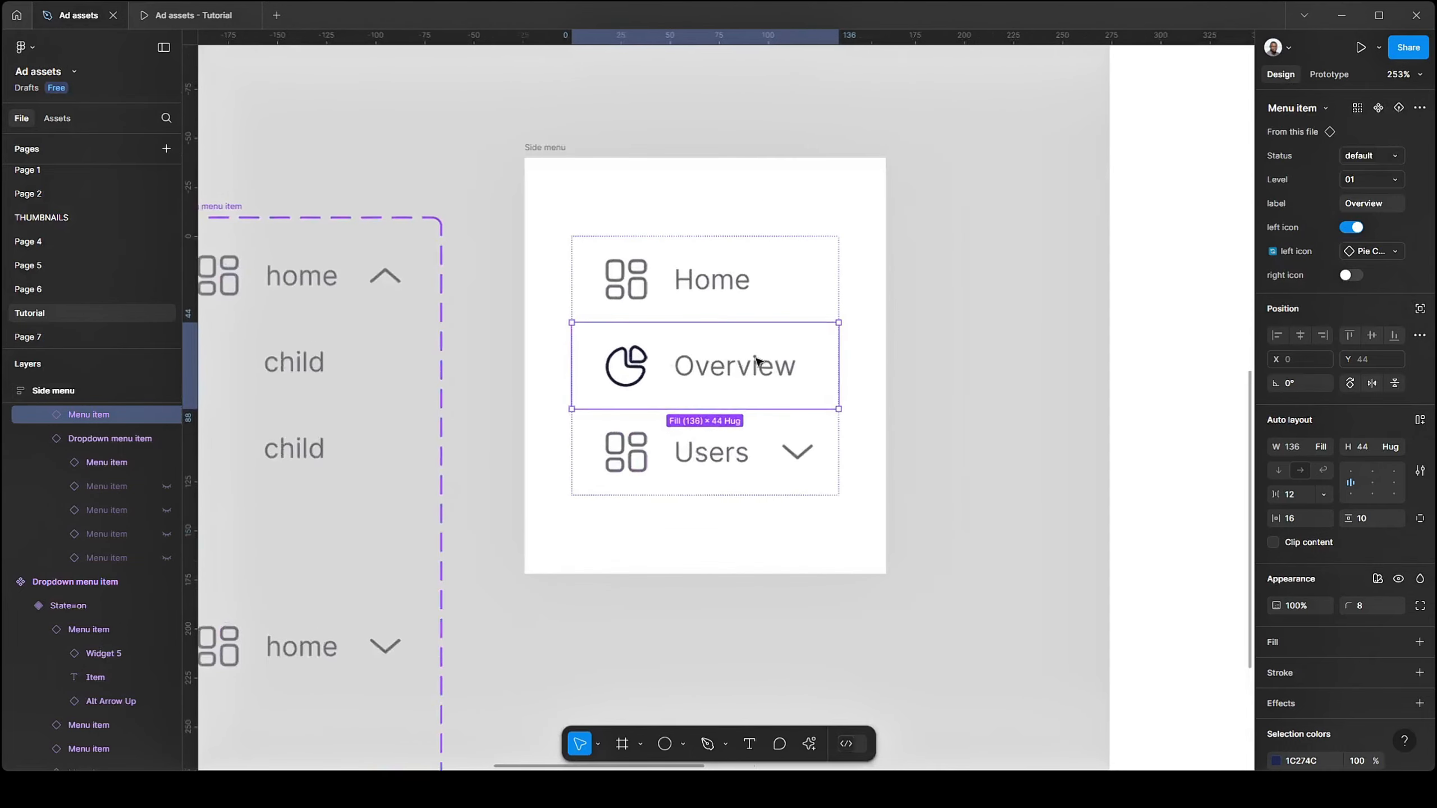
scroll(1307, 615, "down", 3)
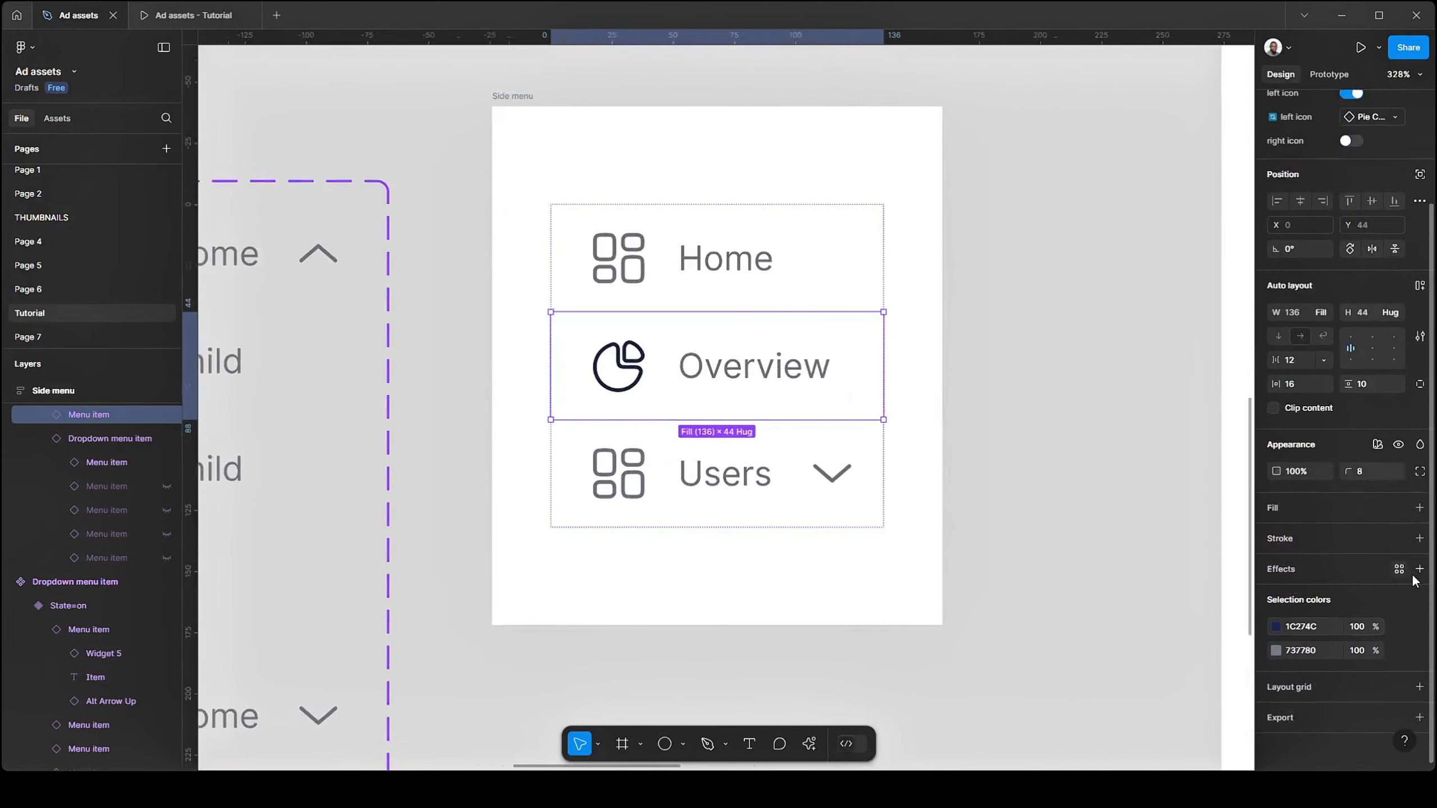
left_click(1297, 650)
key("ctrl+c")
left_click(1296, 617)
key("ctrl+v")
left_click(967, 384)
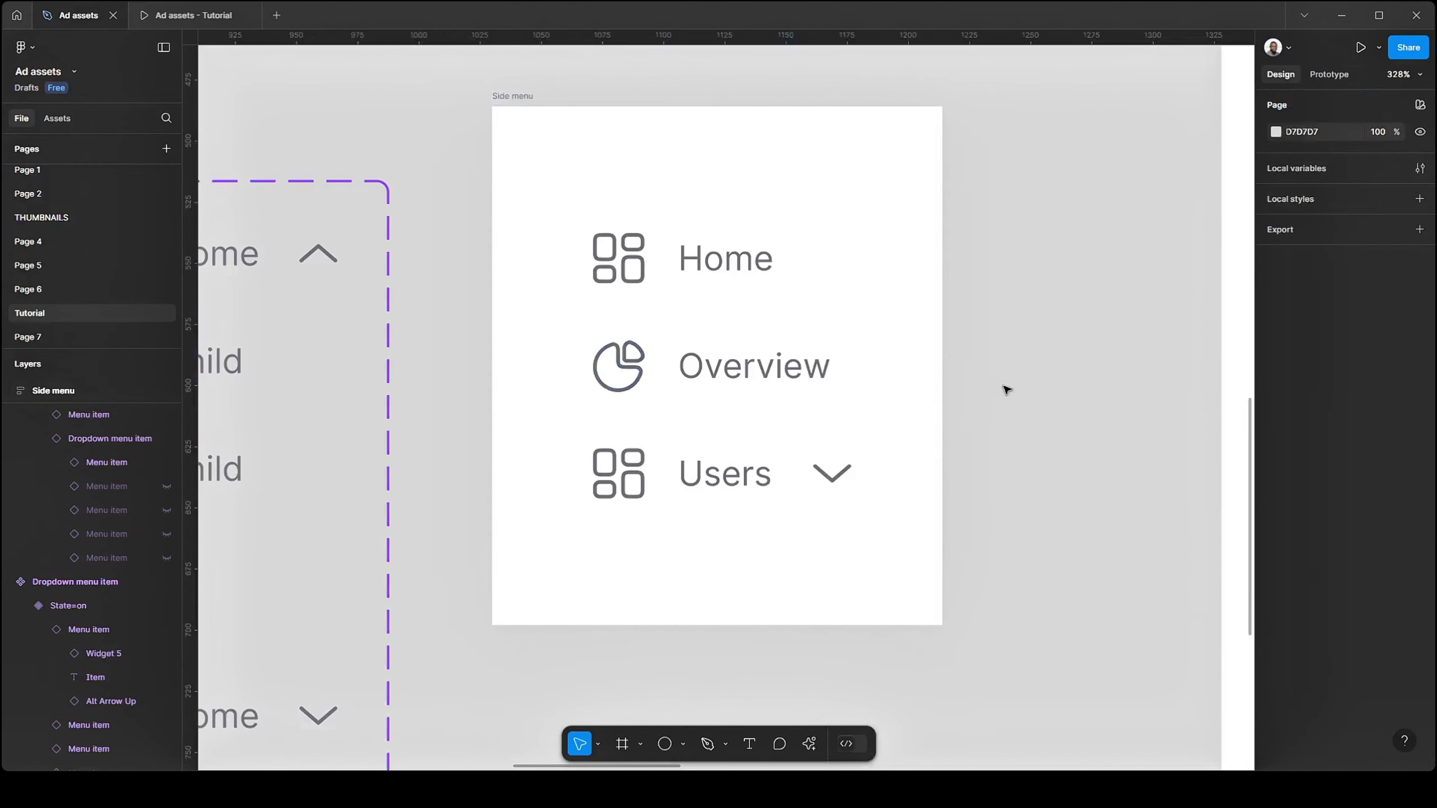
- Examine the level 1 hover and focus variants of the Menu item component alongside the icons in the Icons frame
scroll(571, 398, "down", 1)
scroll(1004, 481, "down", 5)
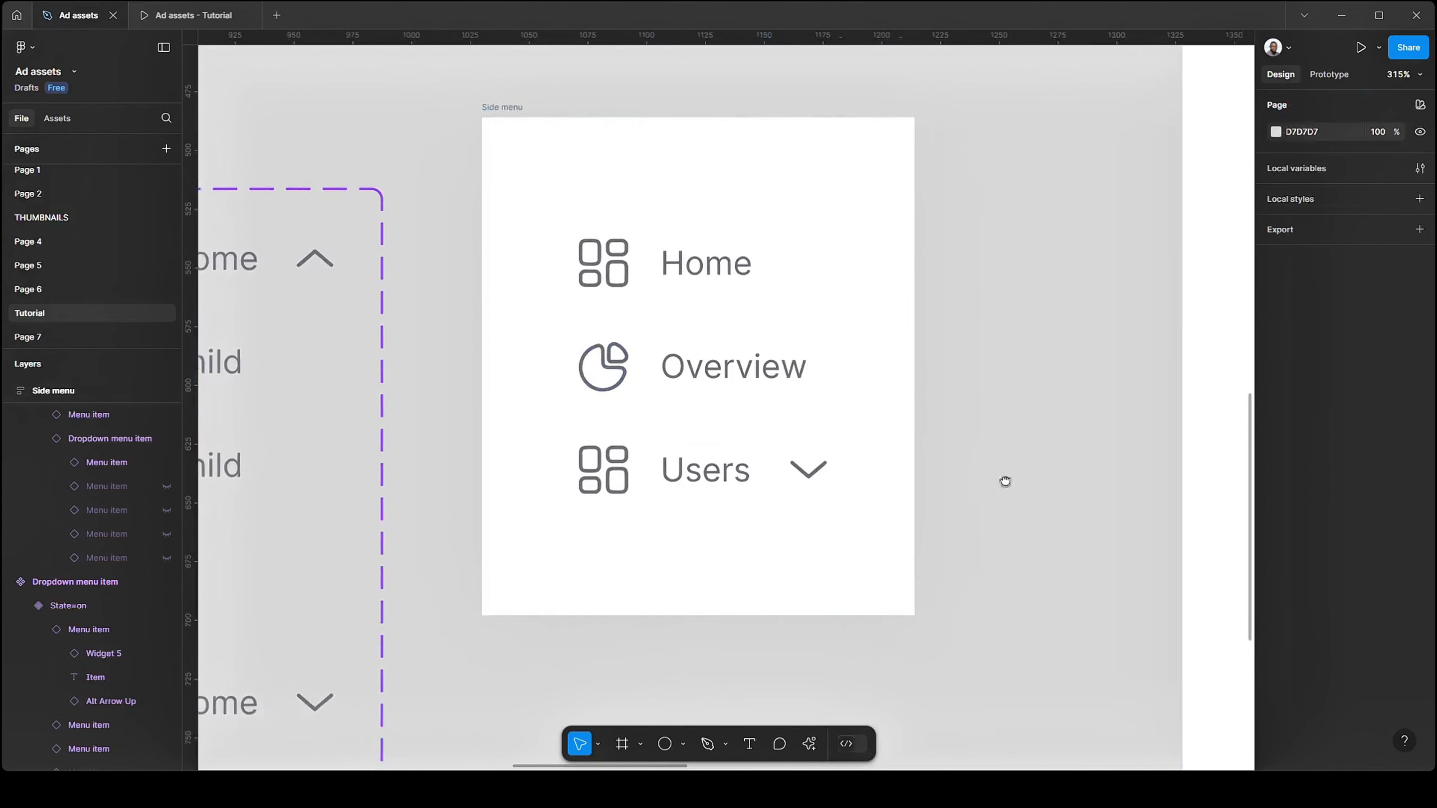
left_click(784, 372)
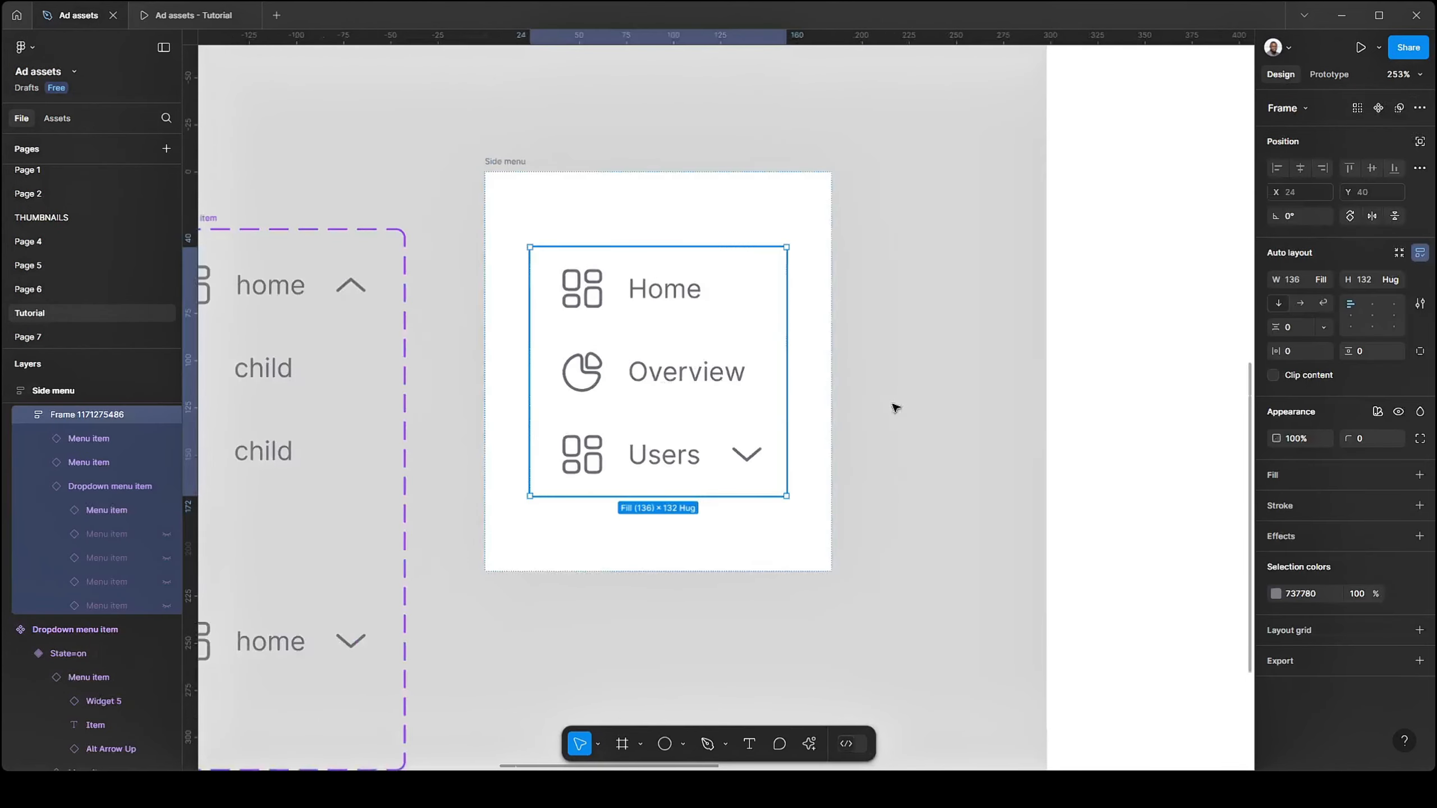
scroll(917, 396, "down", 8)
left_click_drag(394, 430, 899, 418)
scroll(610, 481, "left", 8)
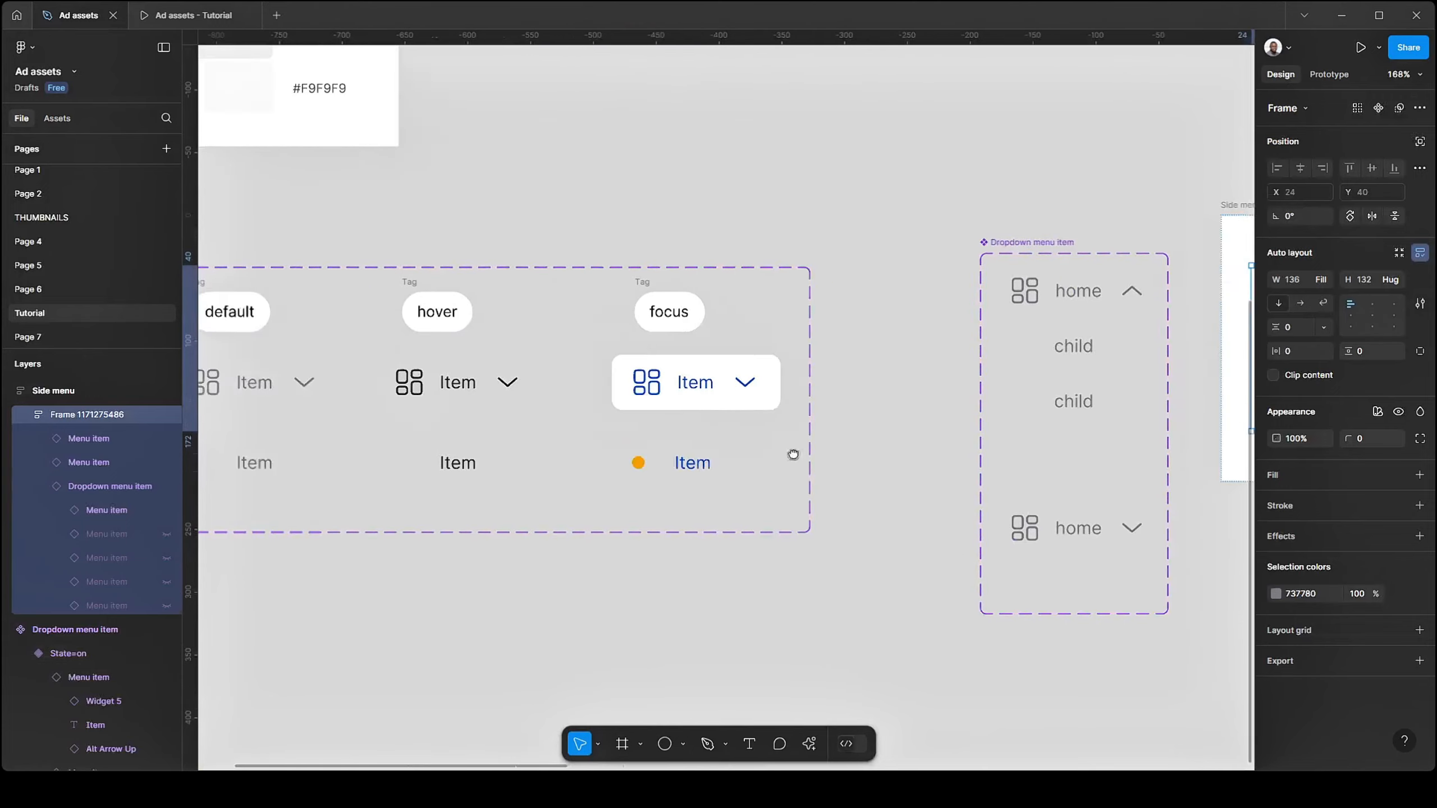
left_click(674, 395)
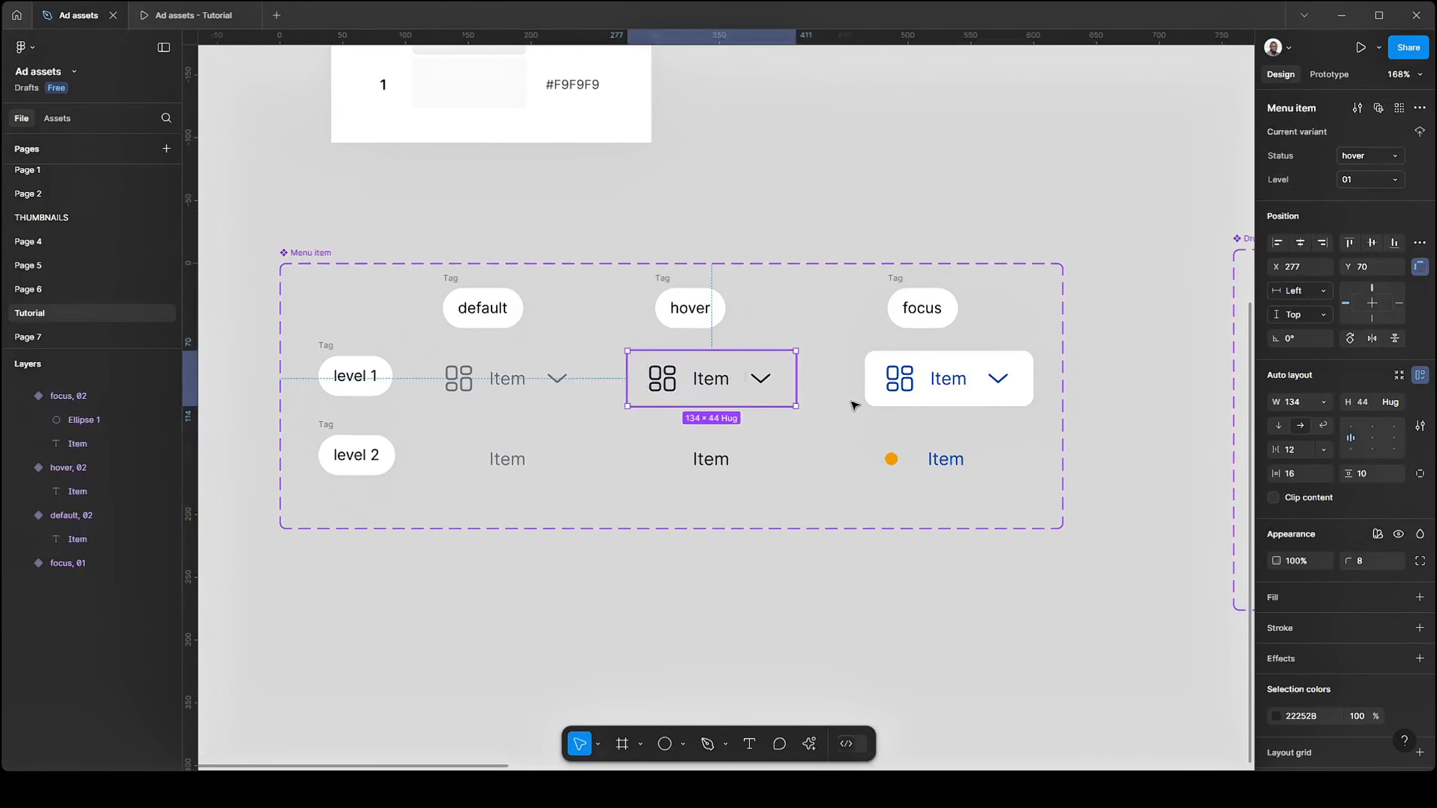
left_click_drag(850, 404, 599, 397)
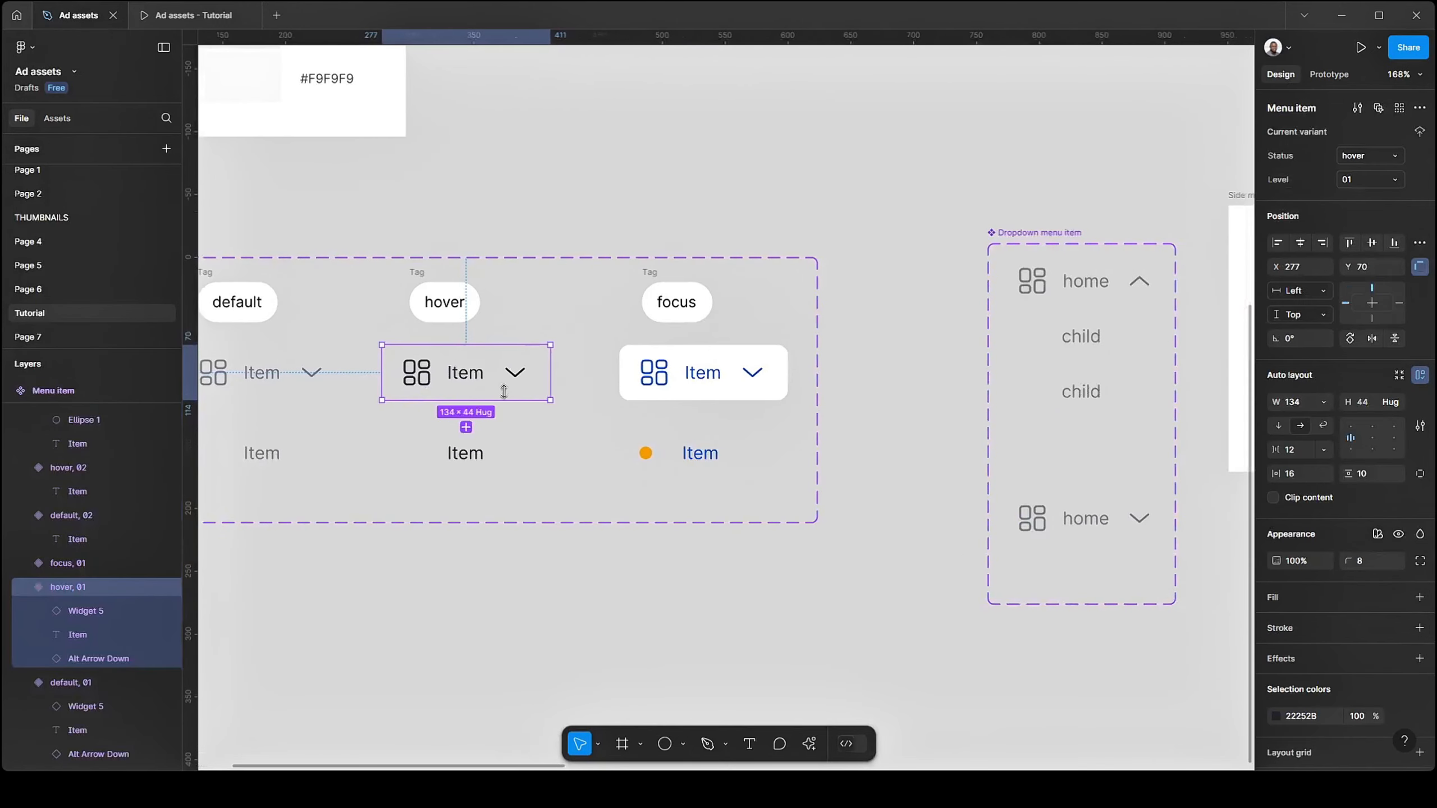
scroll(442, 388, "down", 2)
scroll(621, 375, "down", 2)
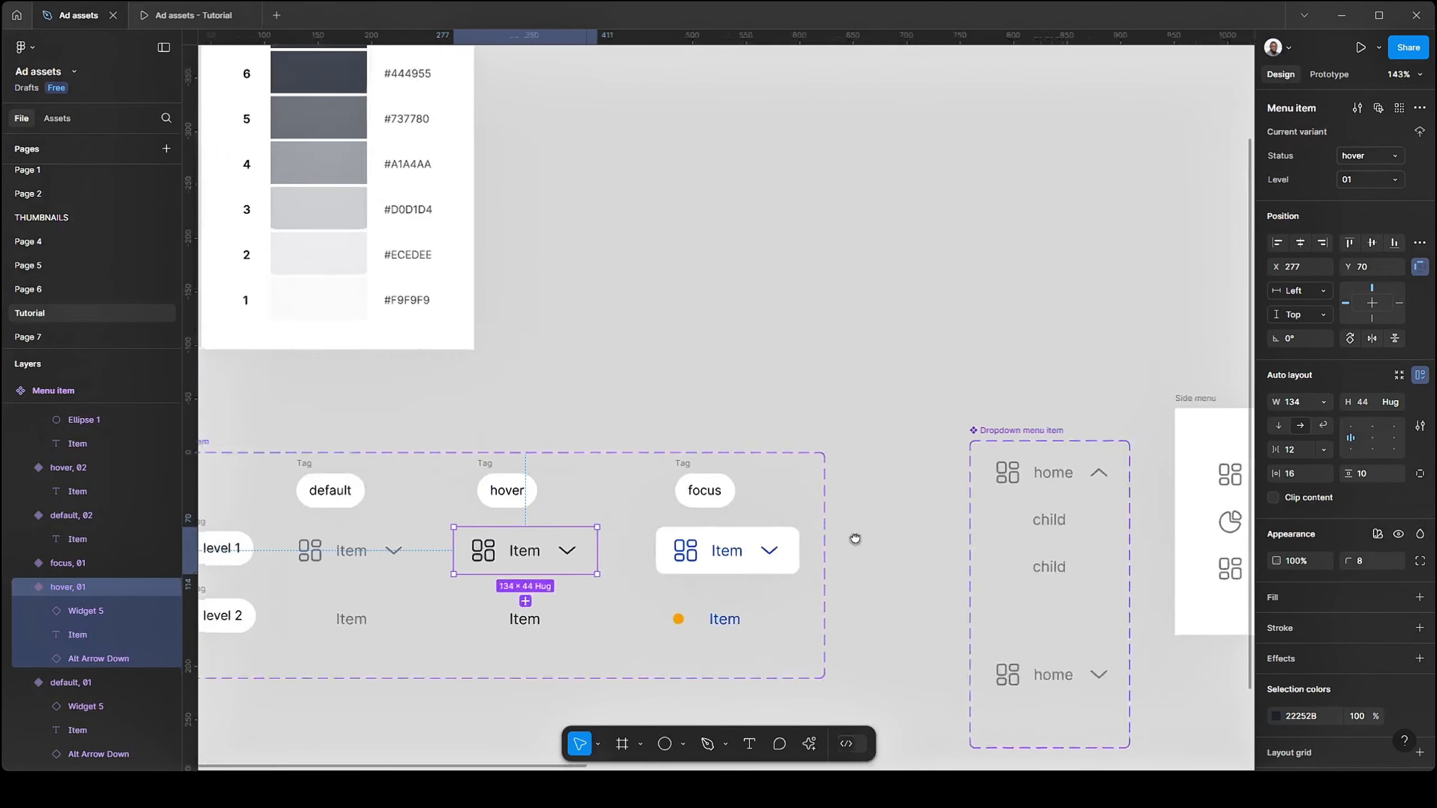
left_click_drag(854, 539, 621, 654)
scroll(620, 654, "right", 6)
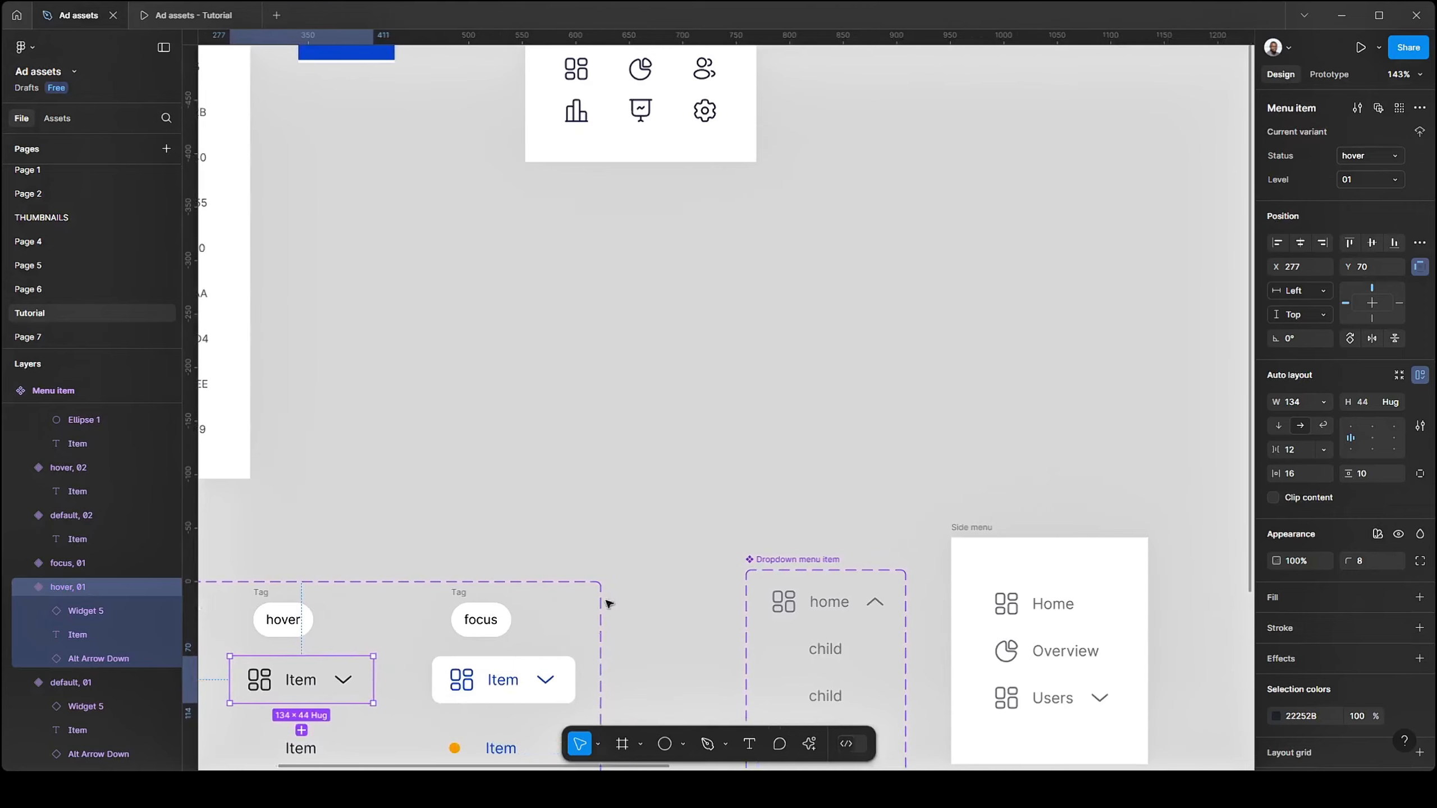
- Duplicate the Overview entry in the Side menu three times, placing the copies below the Users entry
scroll(542, 301, "down", 4)
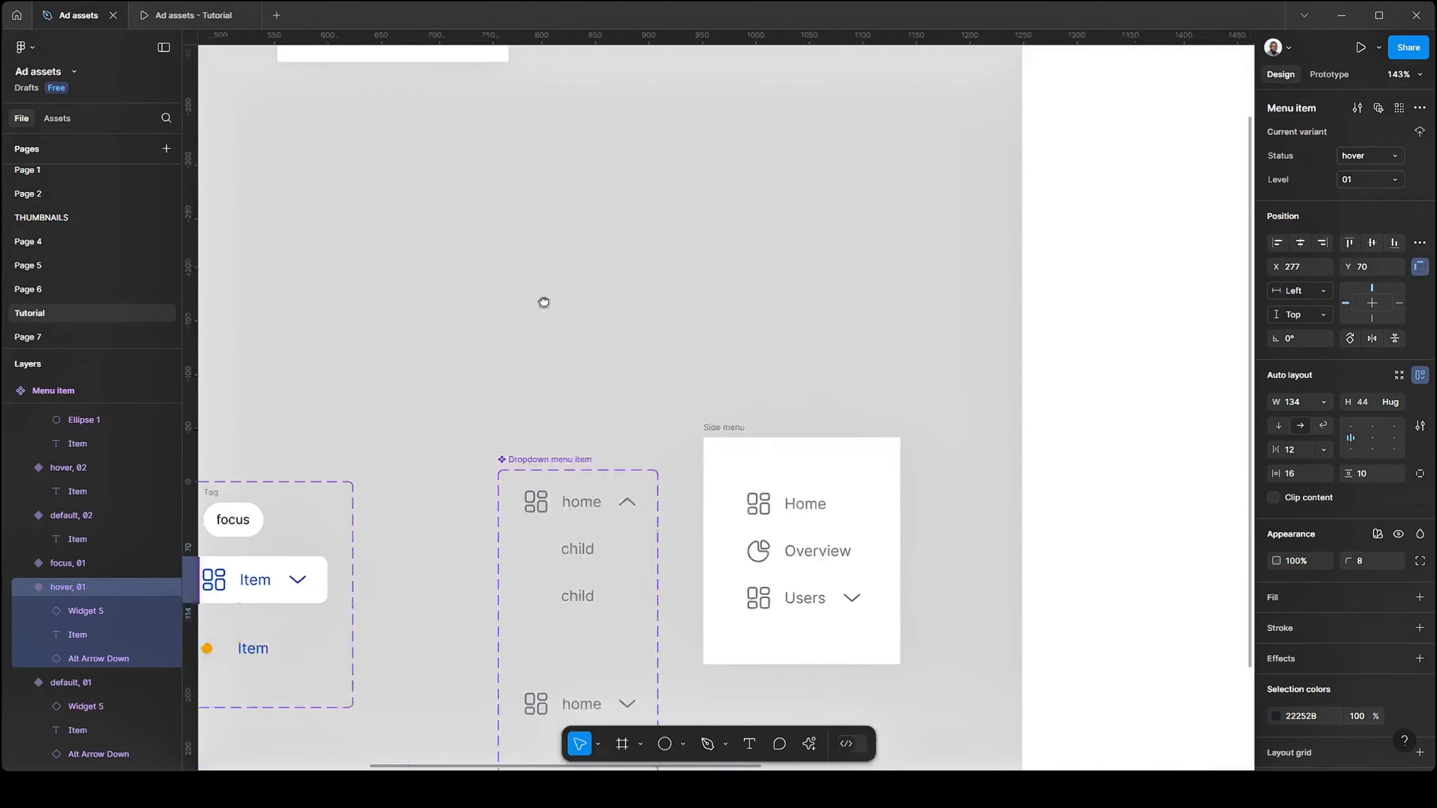
scroll(803, 504, "up", 3)
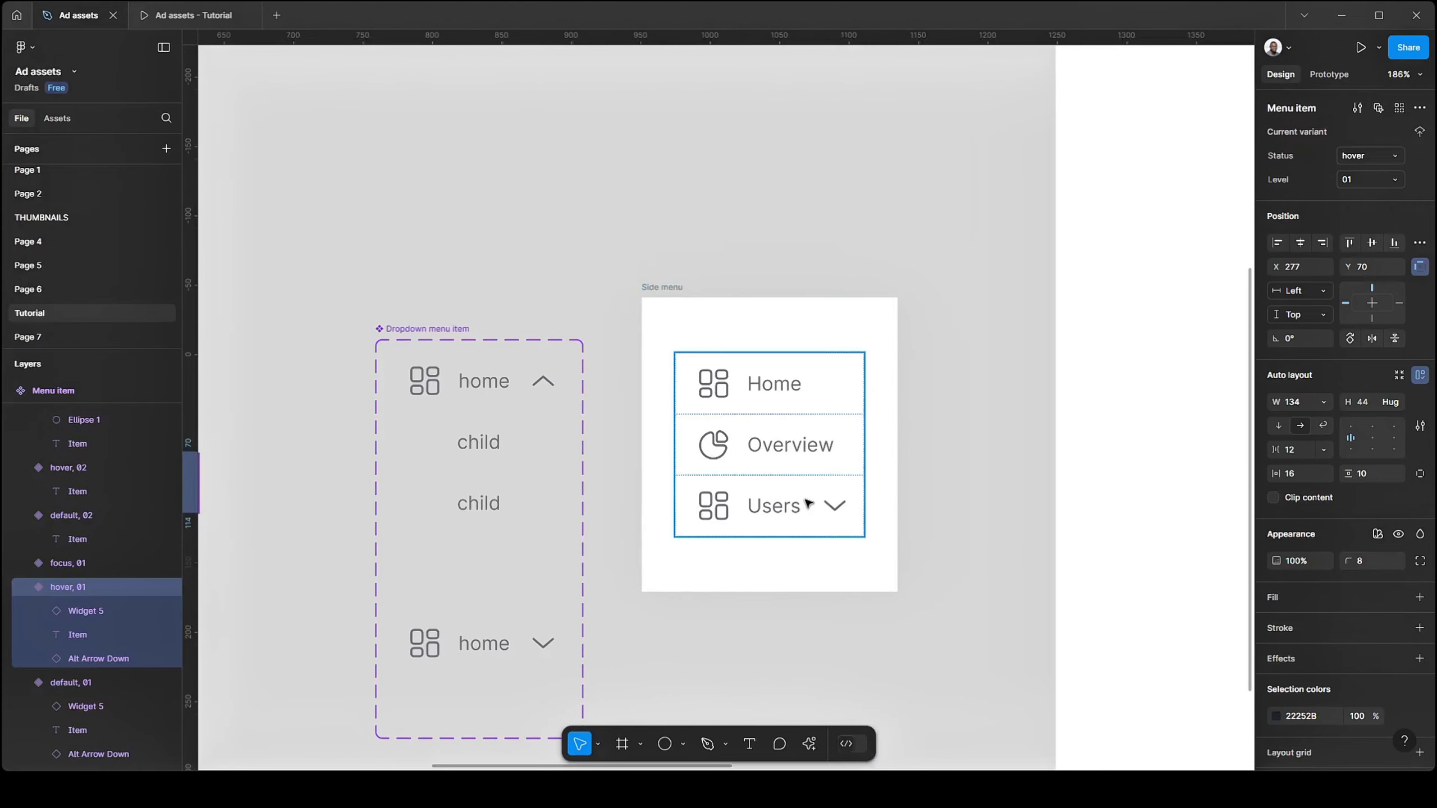
double_click(808, 503)
left_click(808, 465)
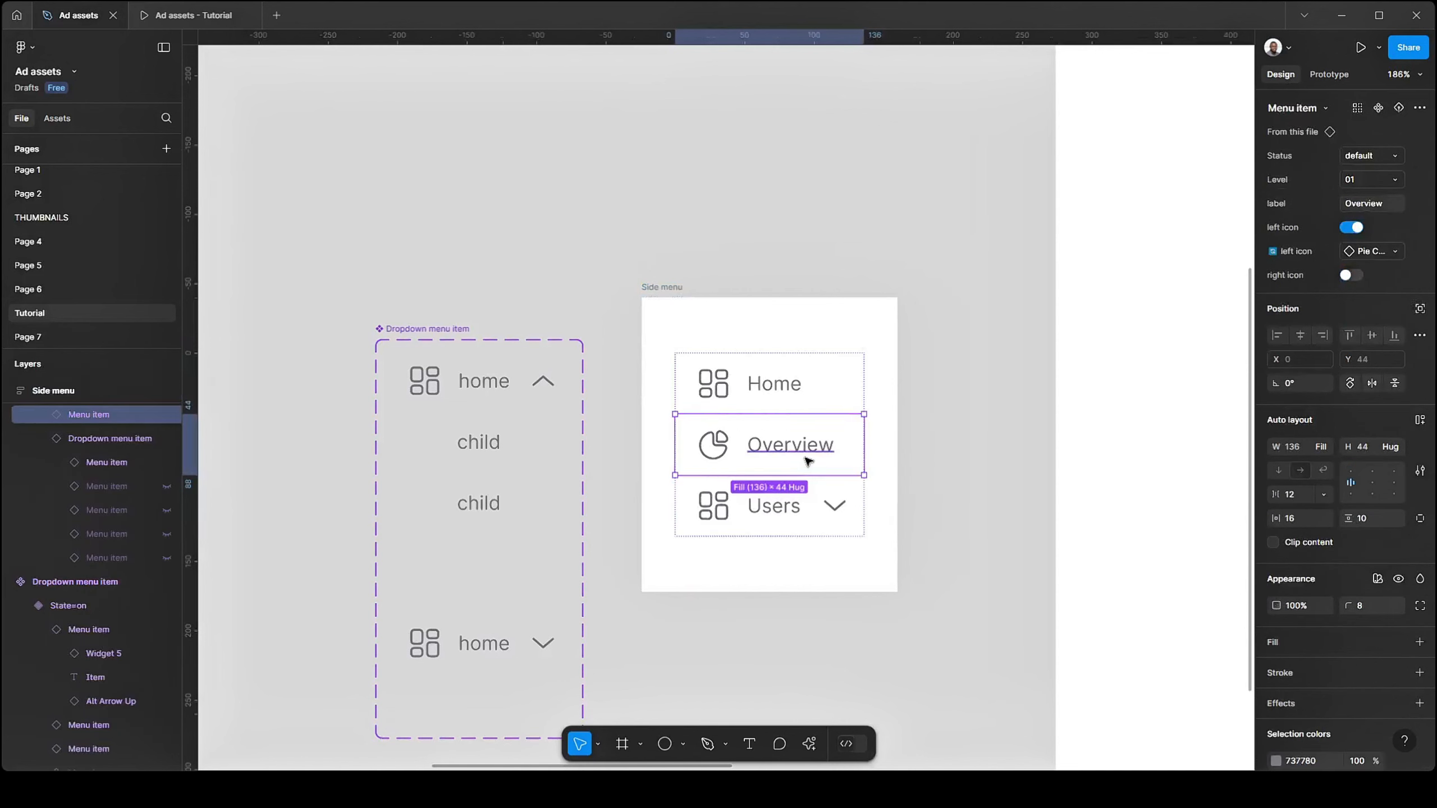
key("ctrl+d")
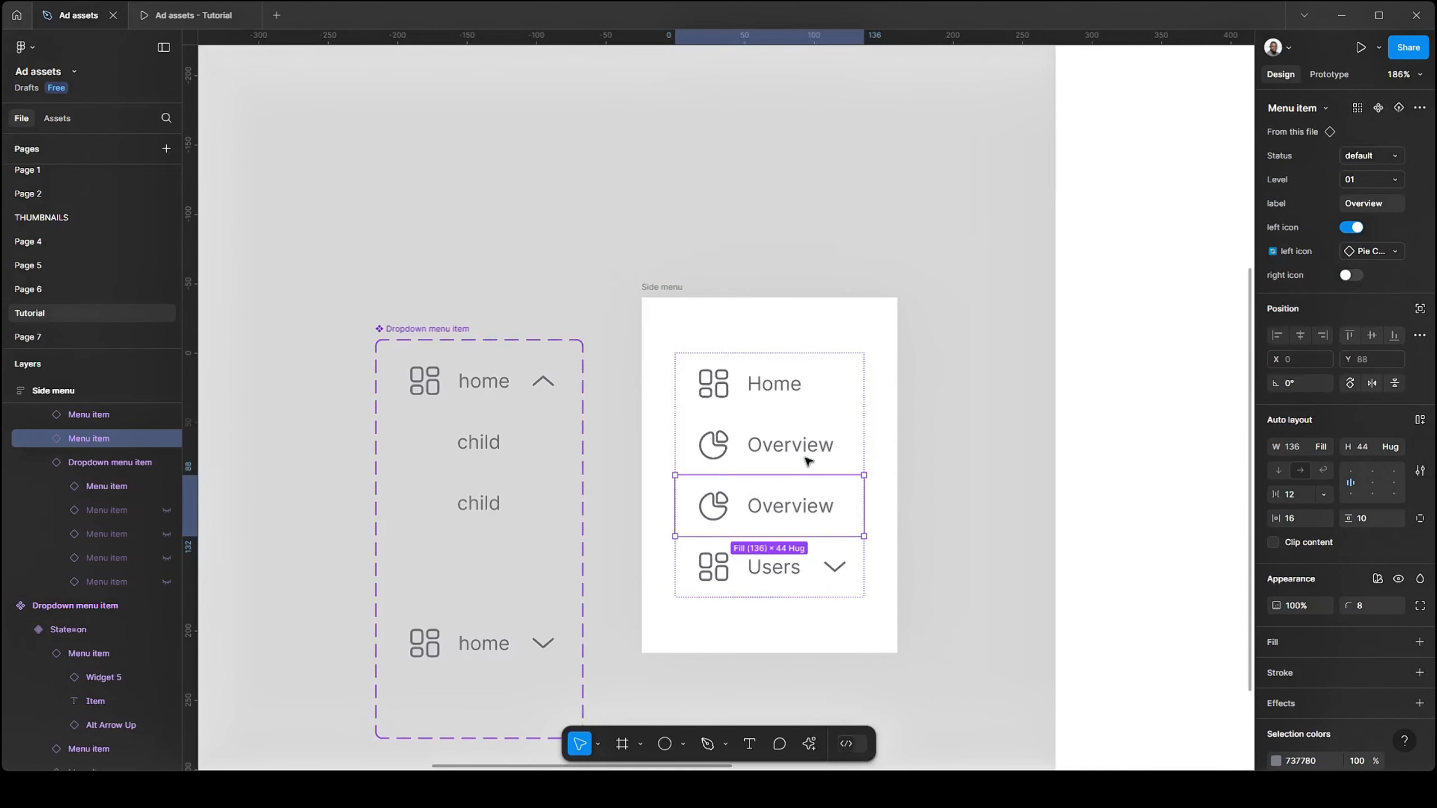
key("Down")
key("ctrl+d")
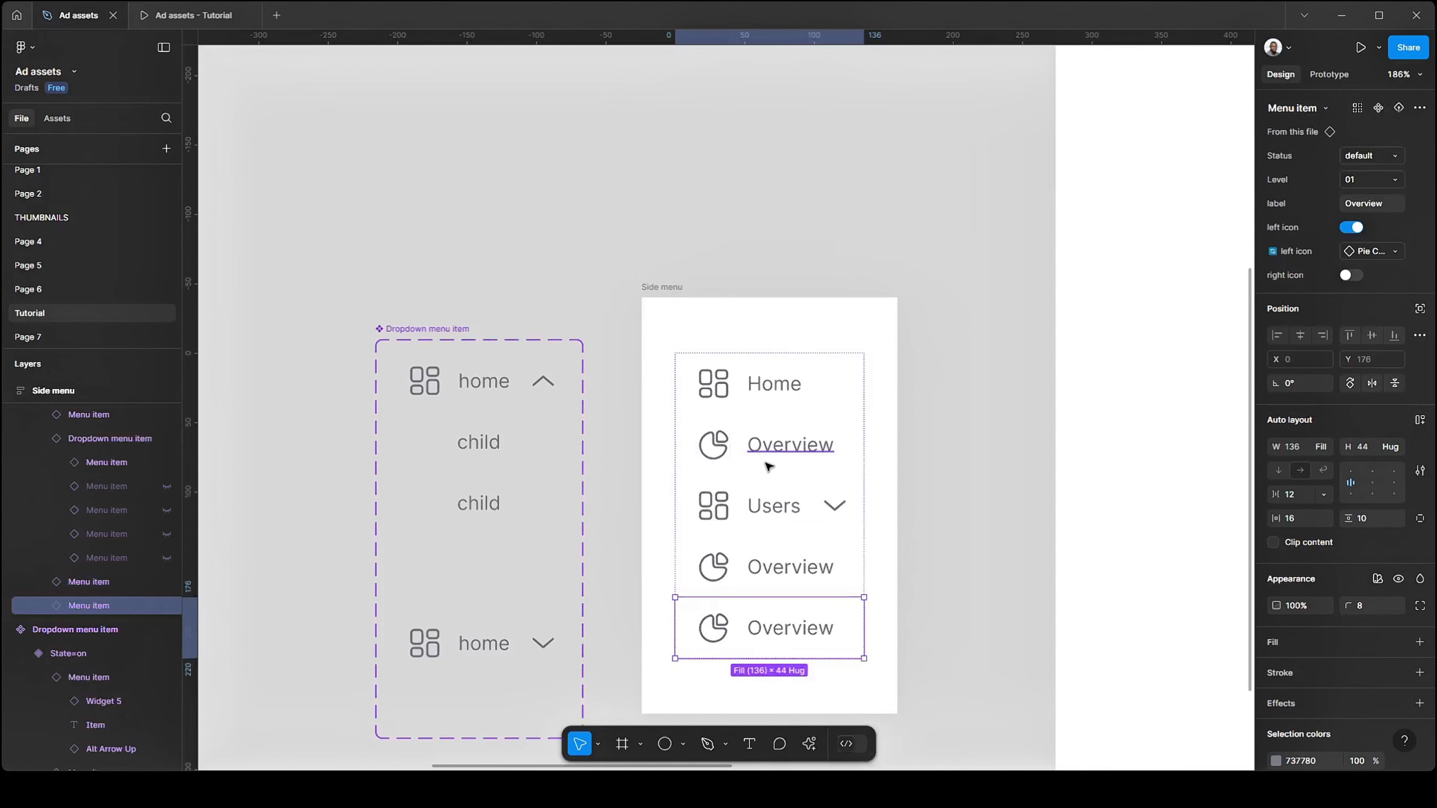
scroll(802, 532, "down", 2)
key("ctrl+d")
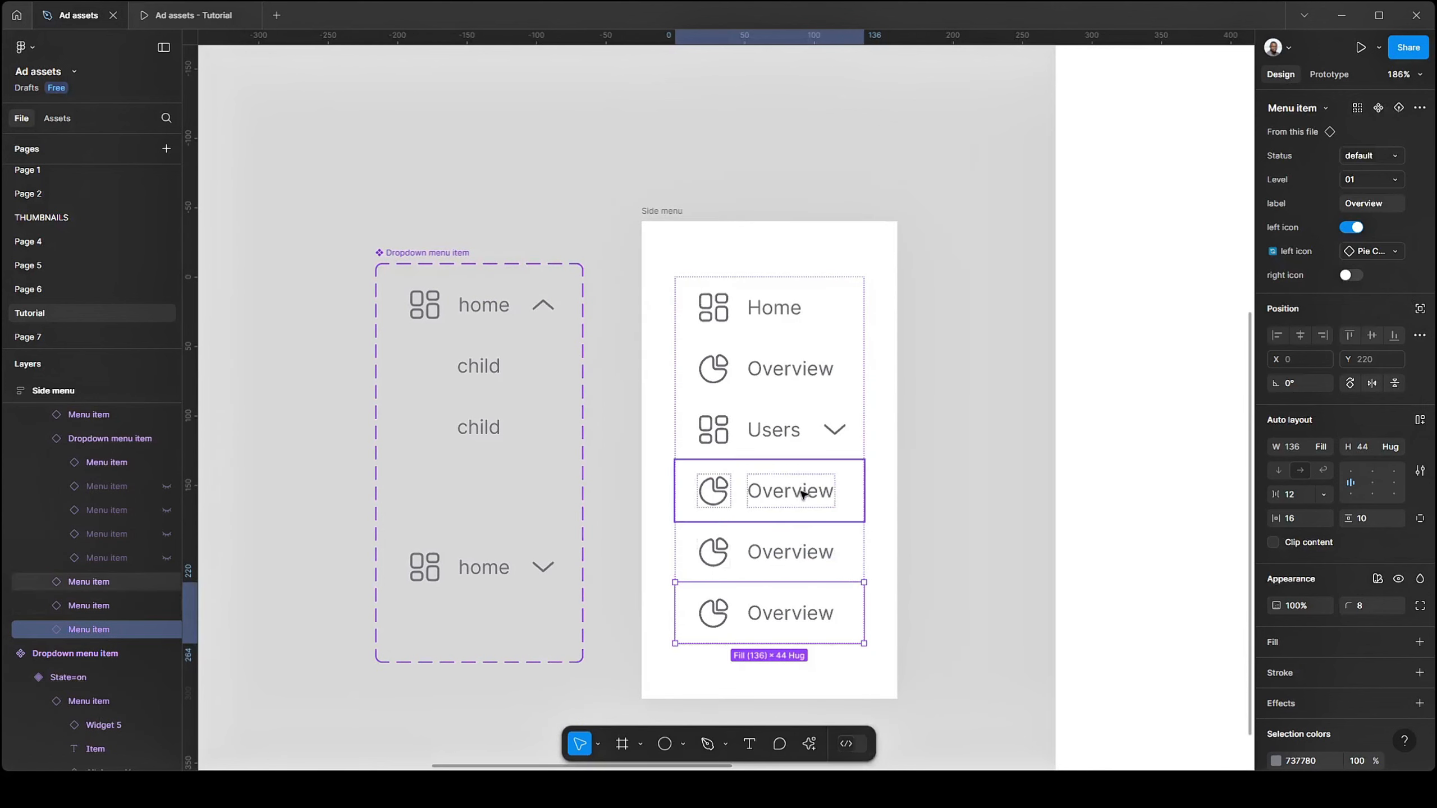
- Relabel the first Overview copy below Users as Reports and swap its left icon for the Chart bar icon
left_click(802, 494)
left_click(1363, 204)
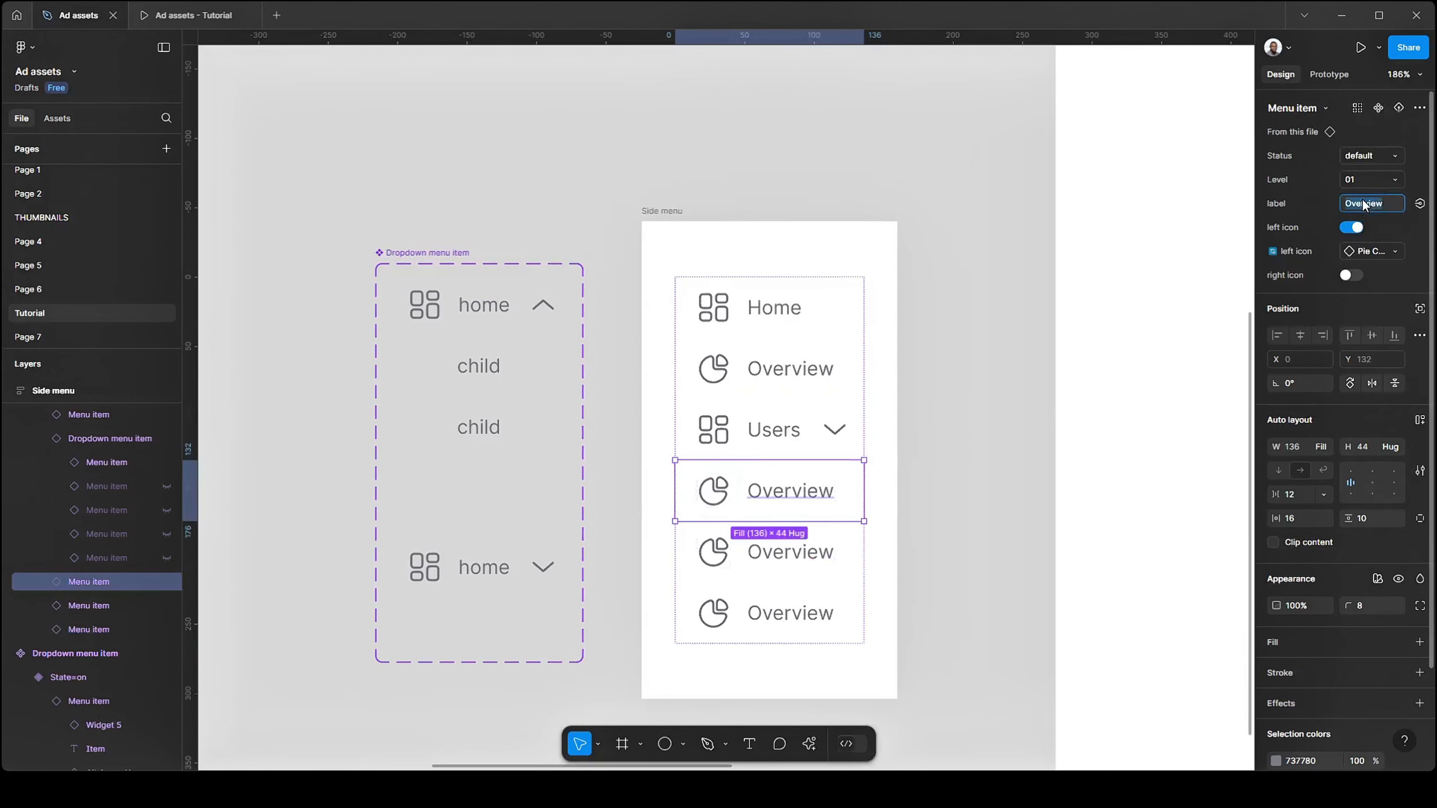
type("Reports")
key("Return")
left_click(1372, 251)
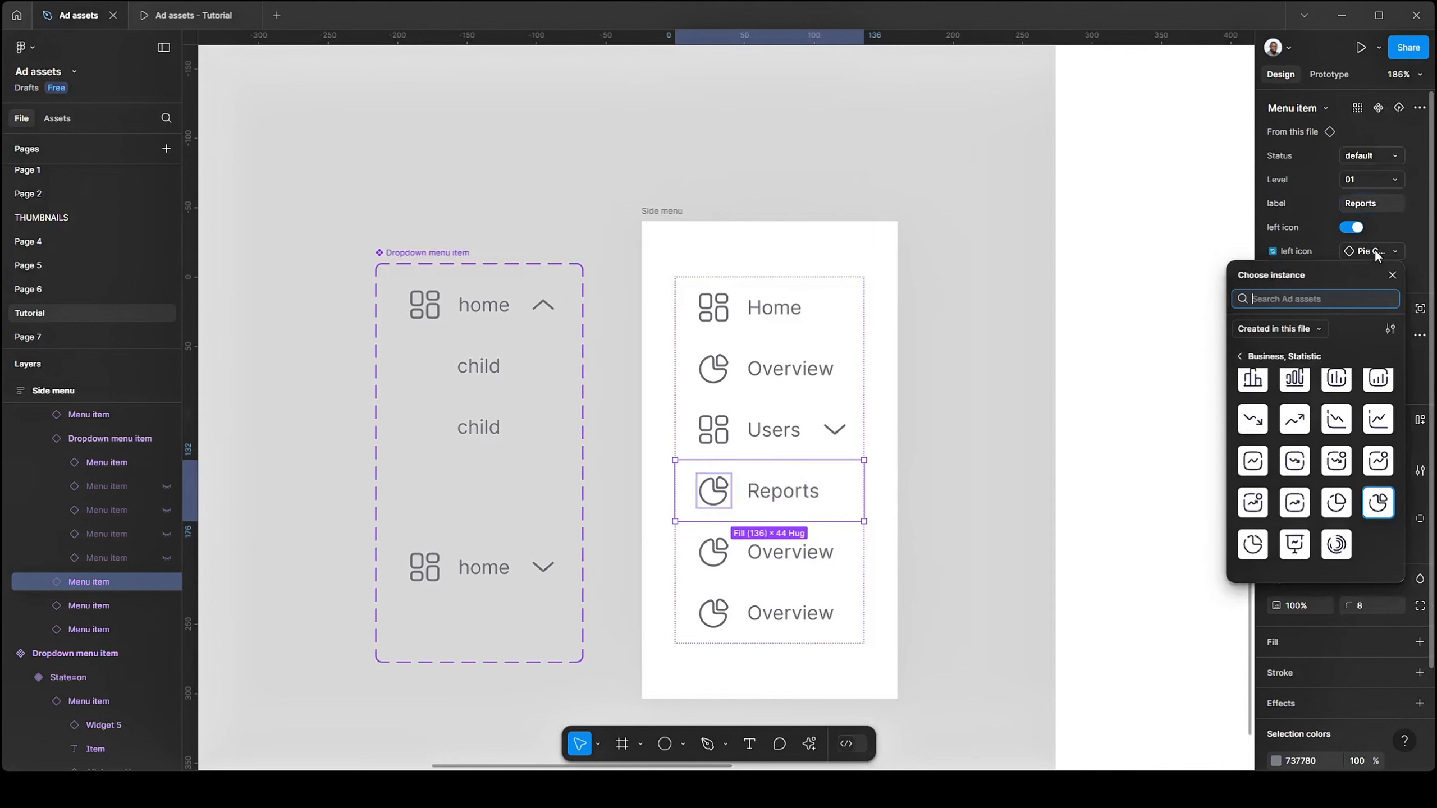
left_click(1250, 386)
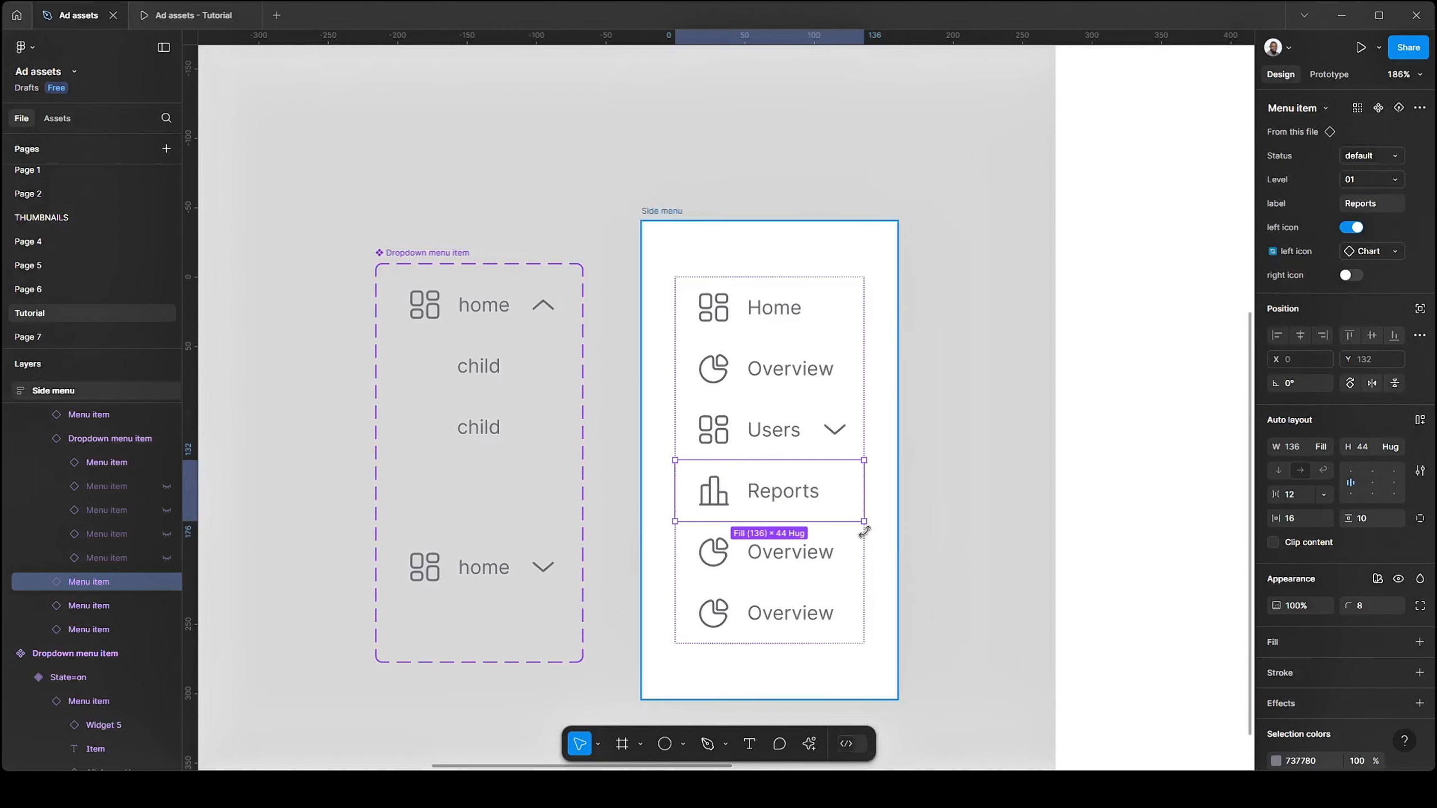
- Relabel the Overview copy below Reports as Logs and swap its left icon for the presentation board with a graph
left_click(820, 546)
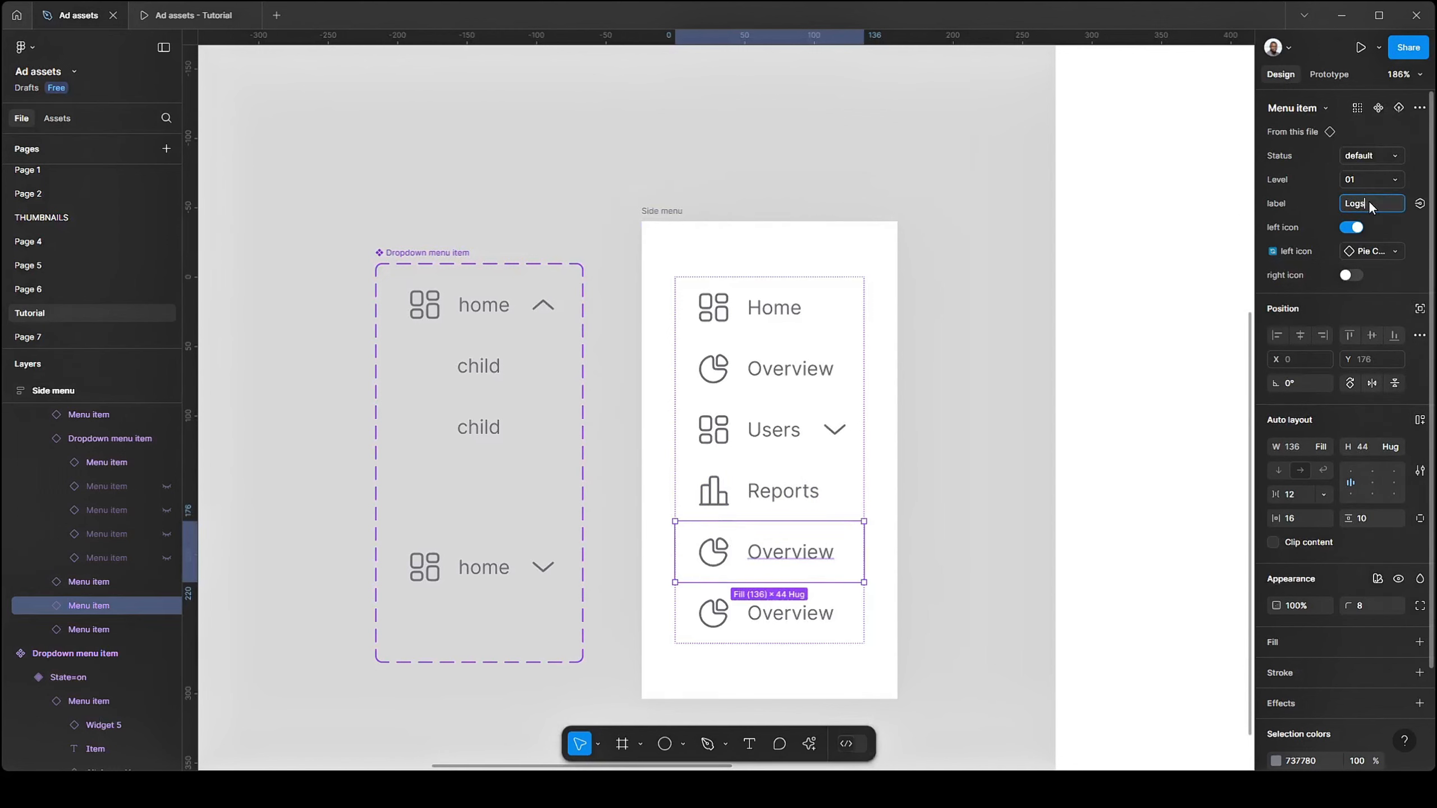
left_click(807, 574)
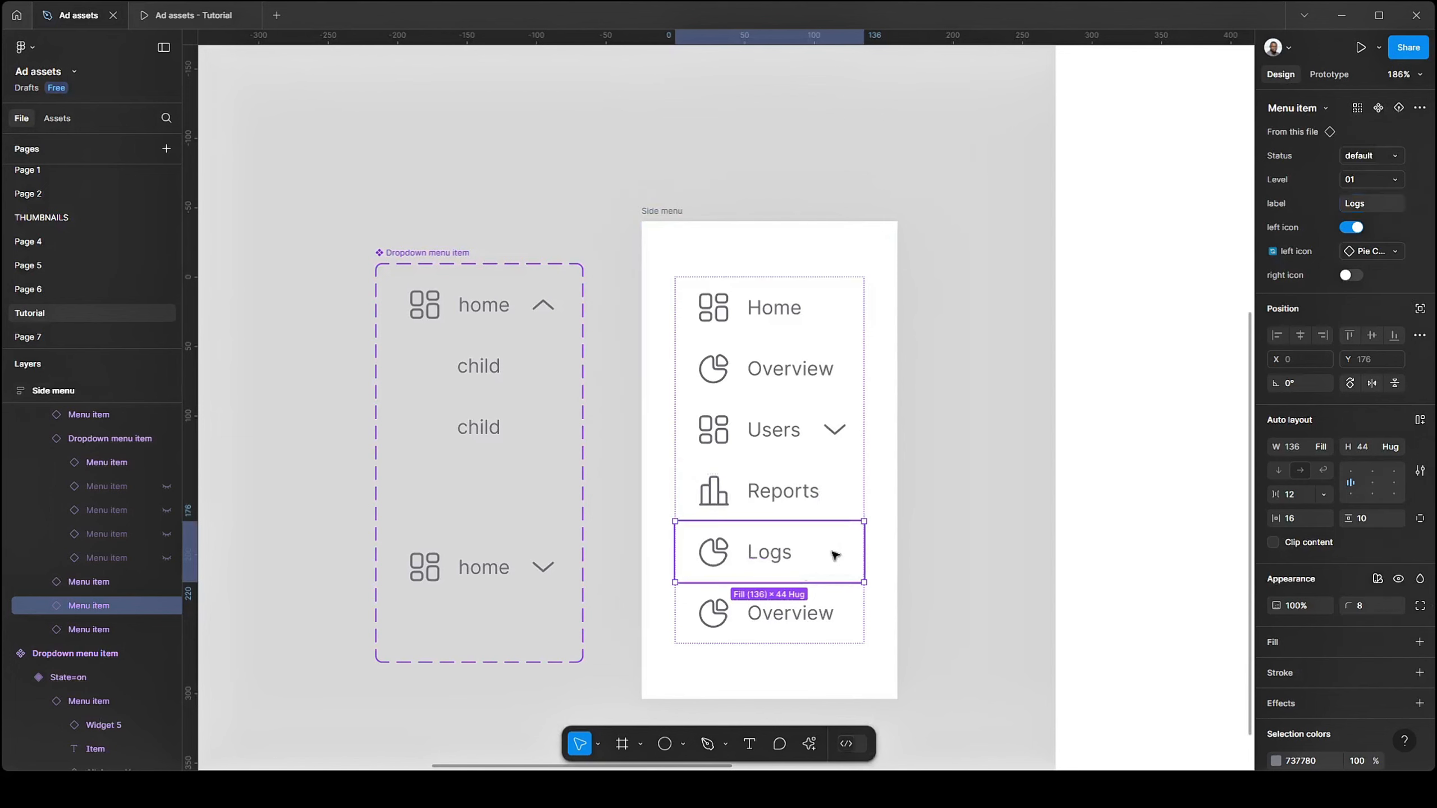
left_click(1375, 251)
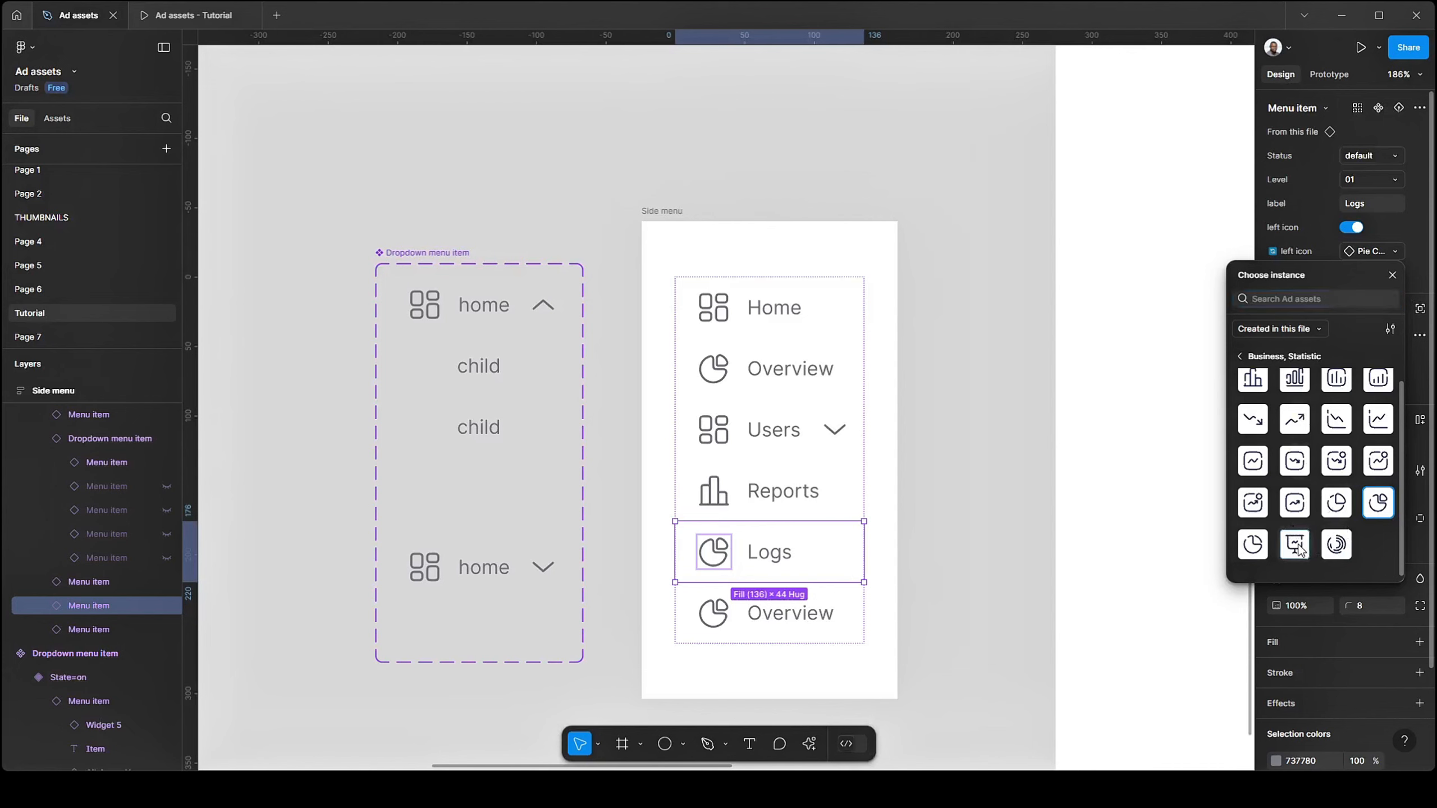
left_click(1295, 544)
- Relabel the last Overview copy as Settings, search the instances for "sett" and swap its left icon for the gear
left_click(770, 612)
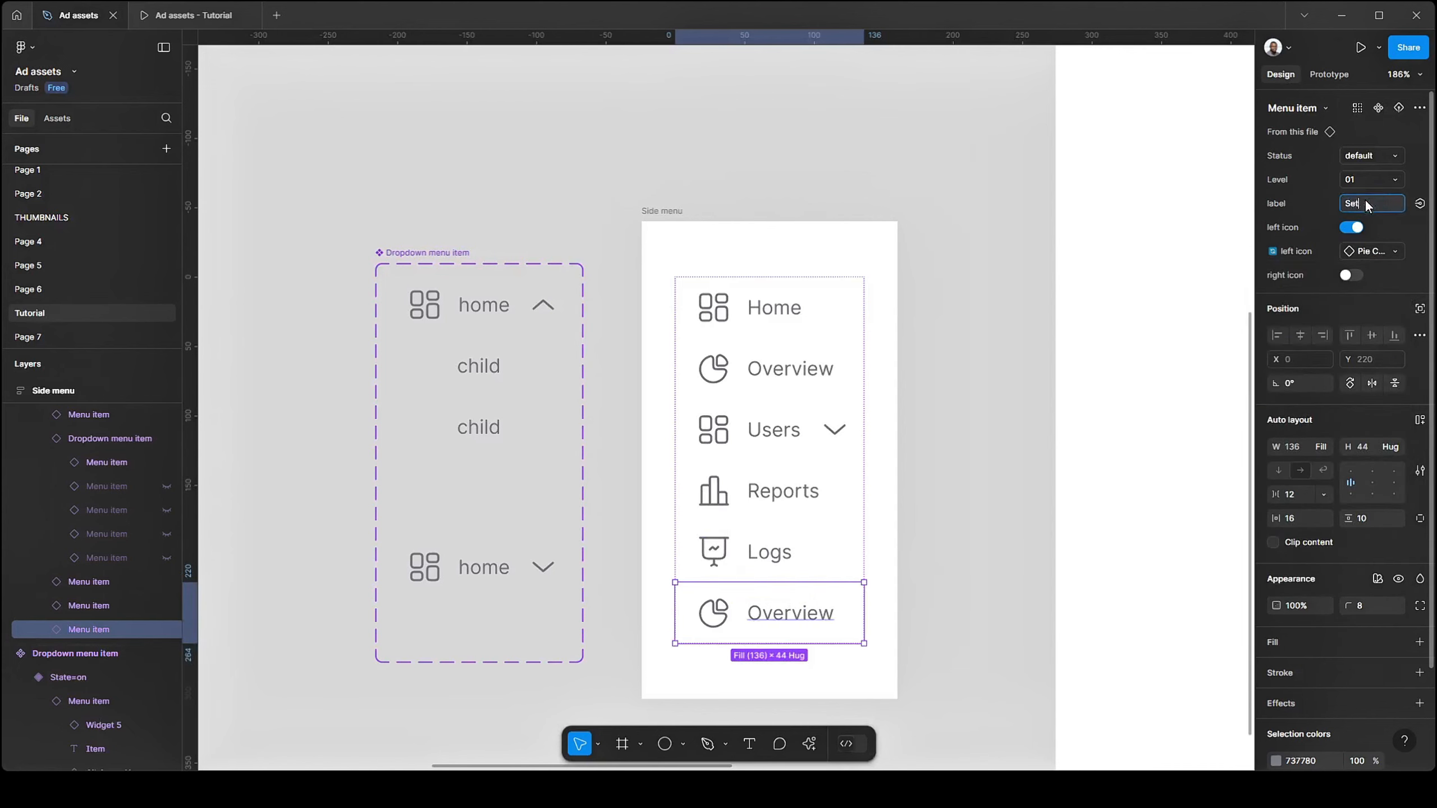
left_click(1368, 252)
type("sett")
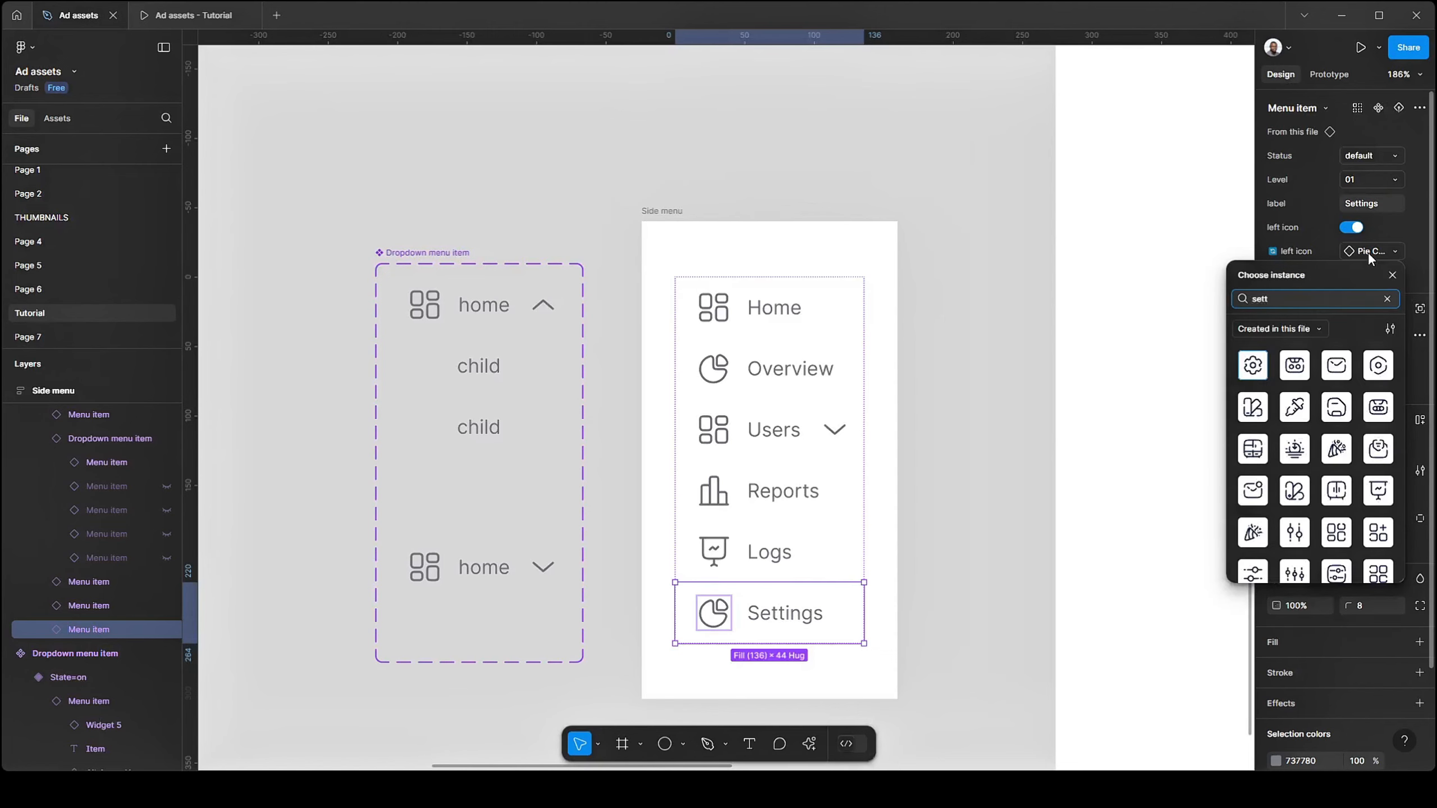
left_click(1253, 367)
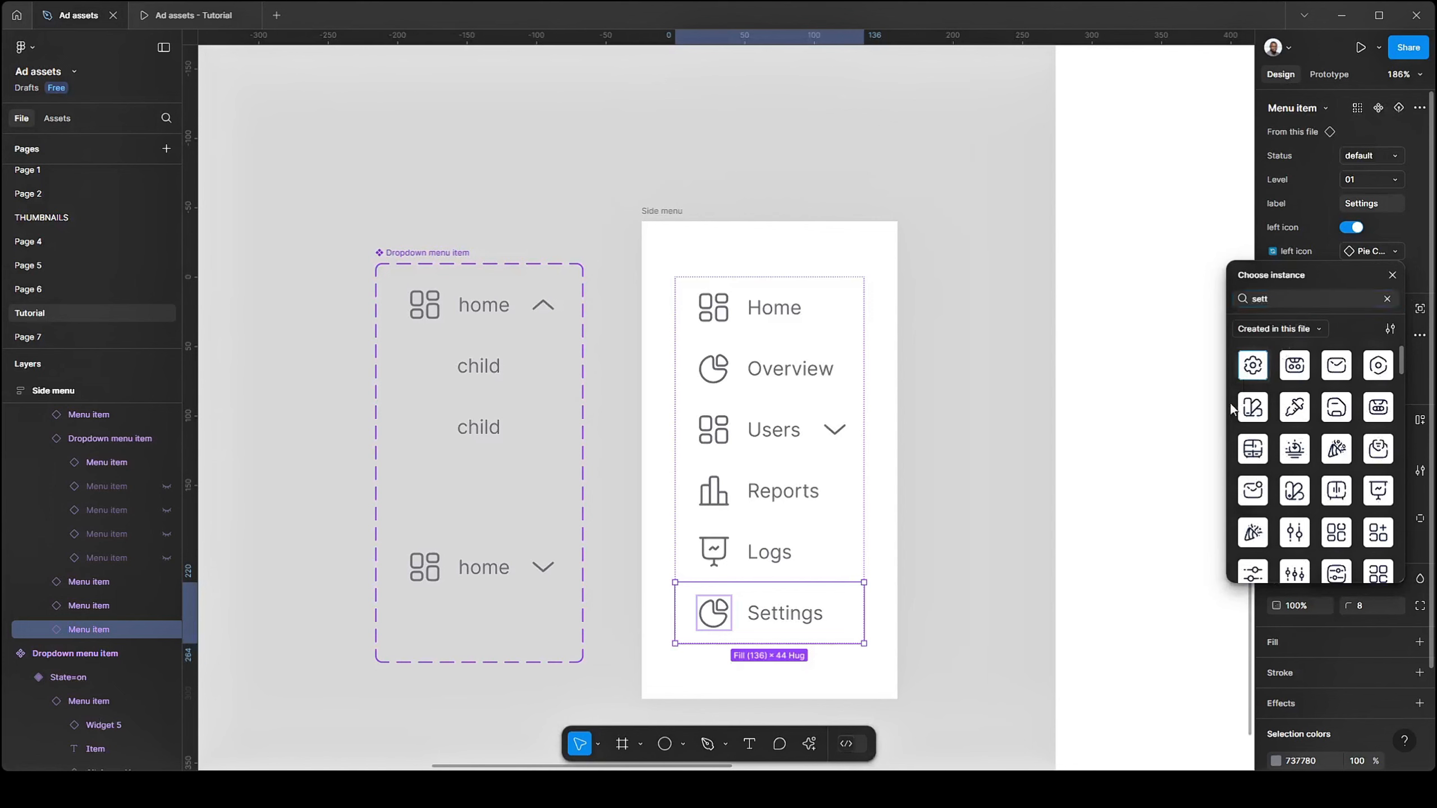
- Search the instances for "users" and swap the Users dropdown entry's left icon for the two-person icon
scroll(812, 466, "up", 2)
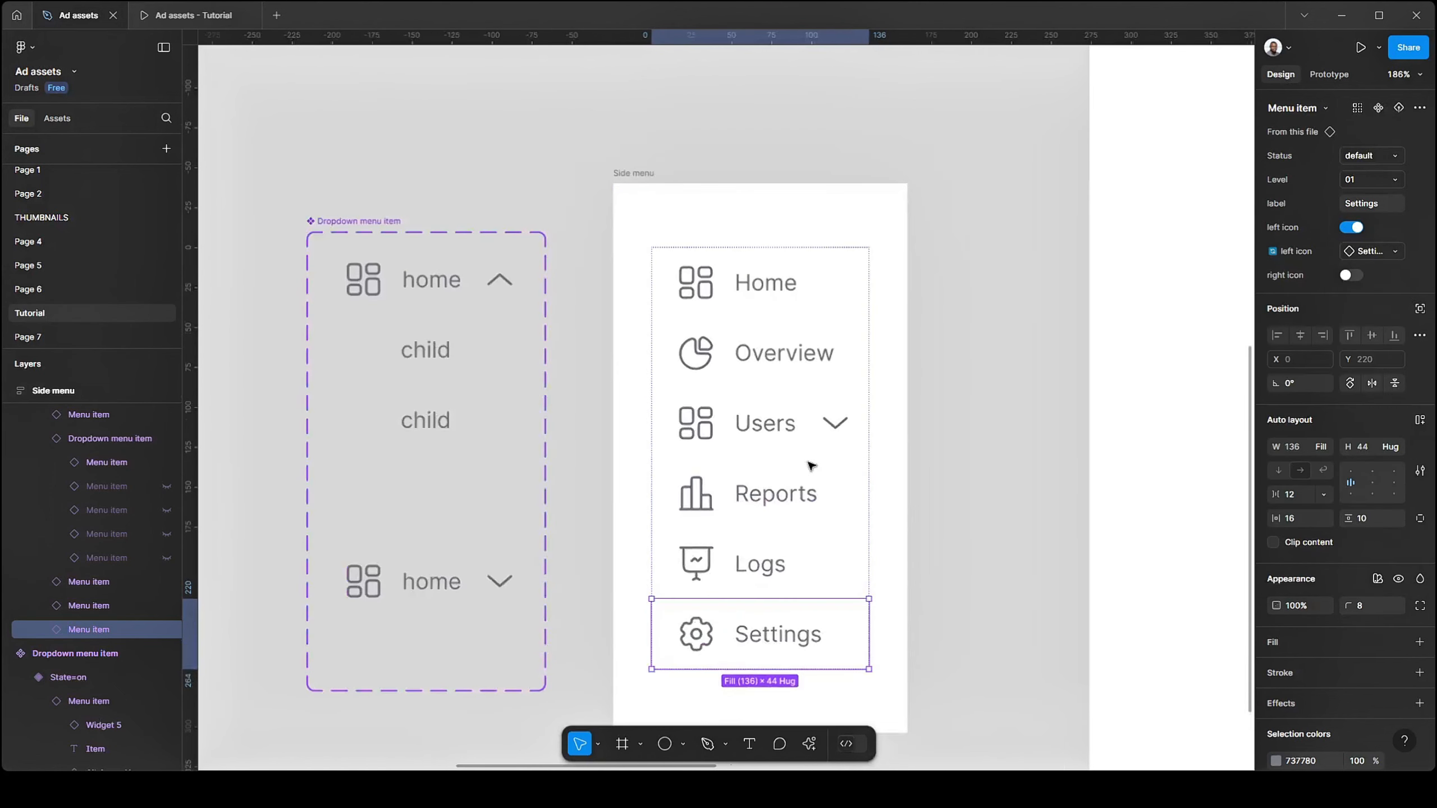
left_click(780, 435)
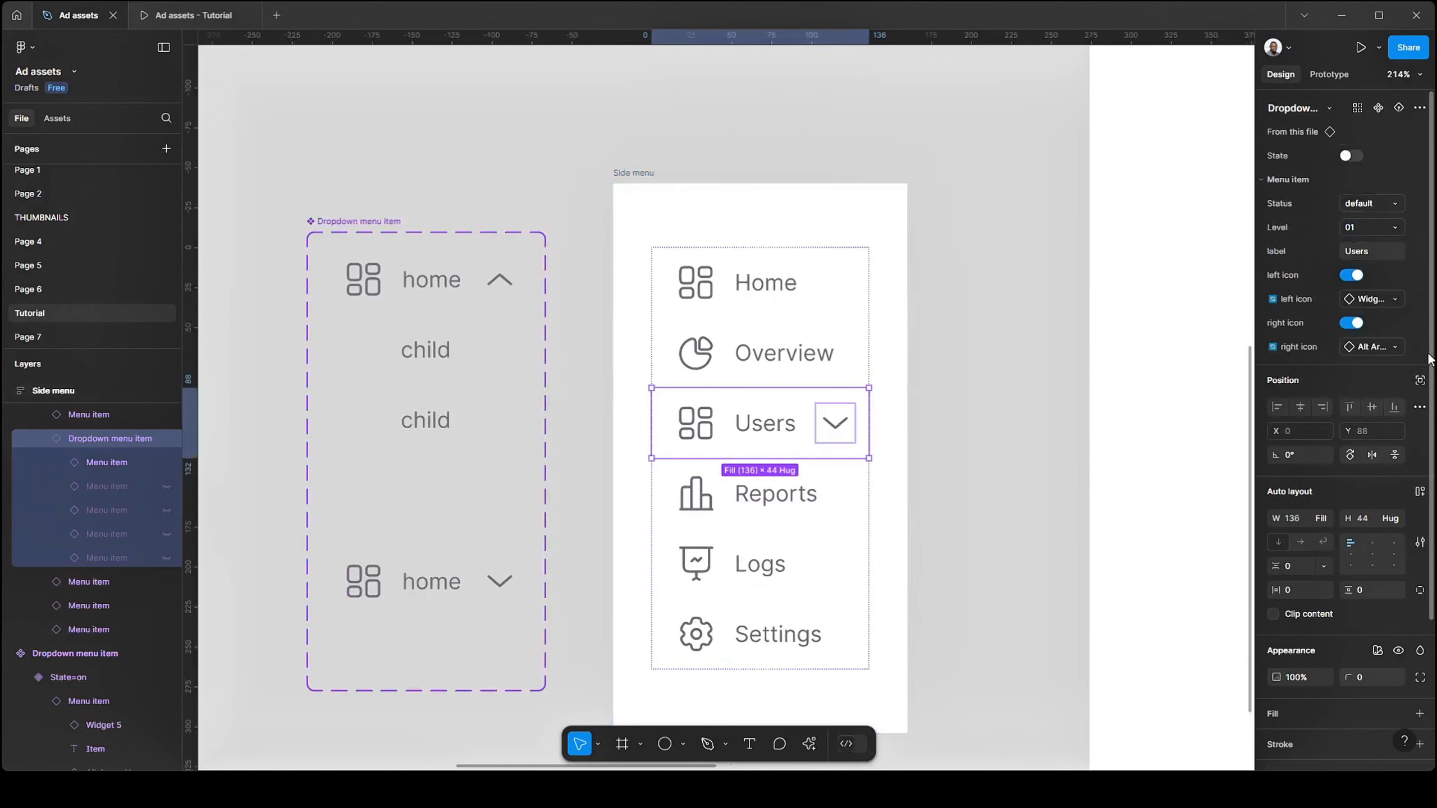
left_click(1369, 299)
type("users")
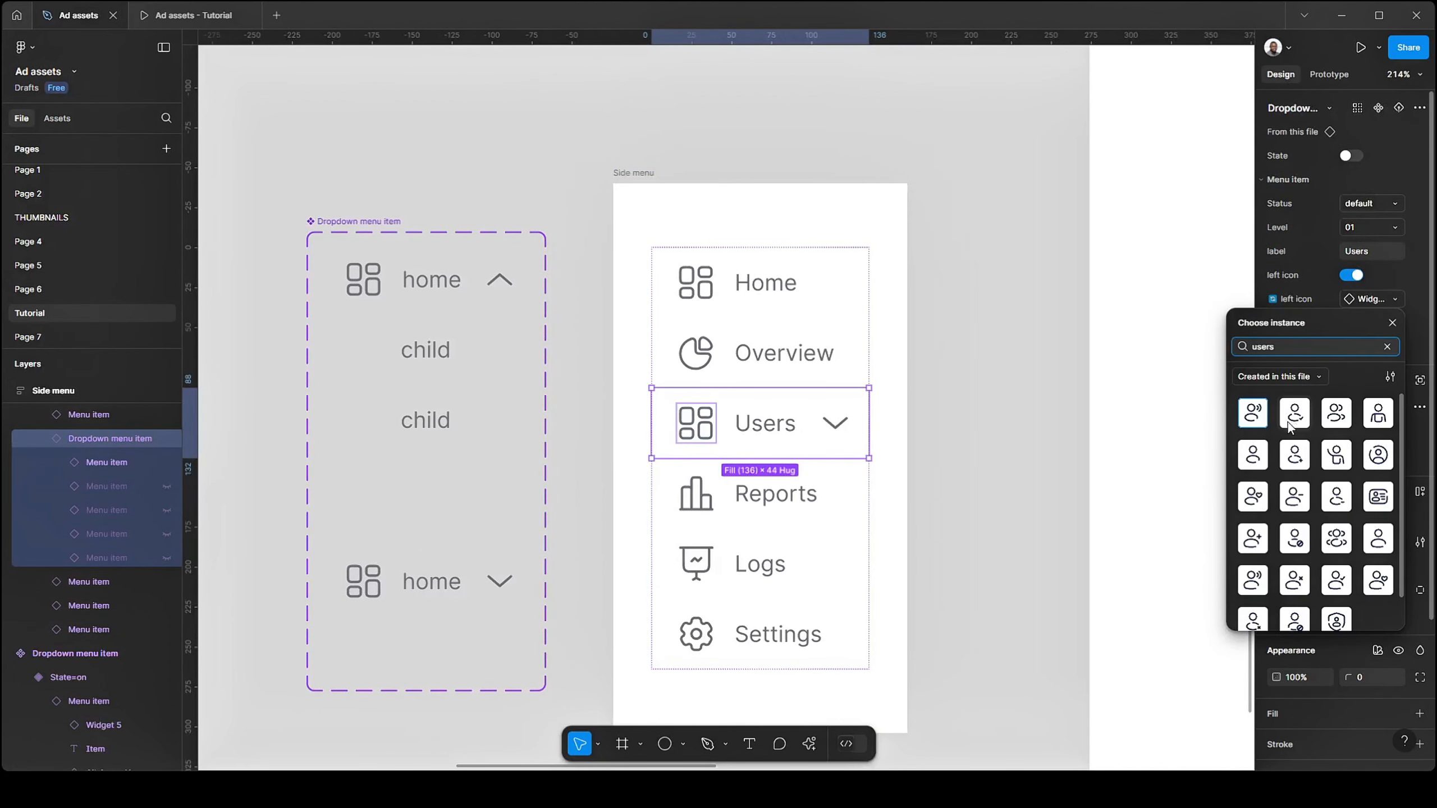
left_click(1341, 414)
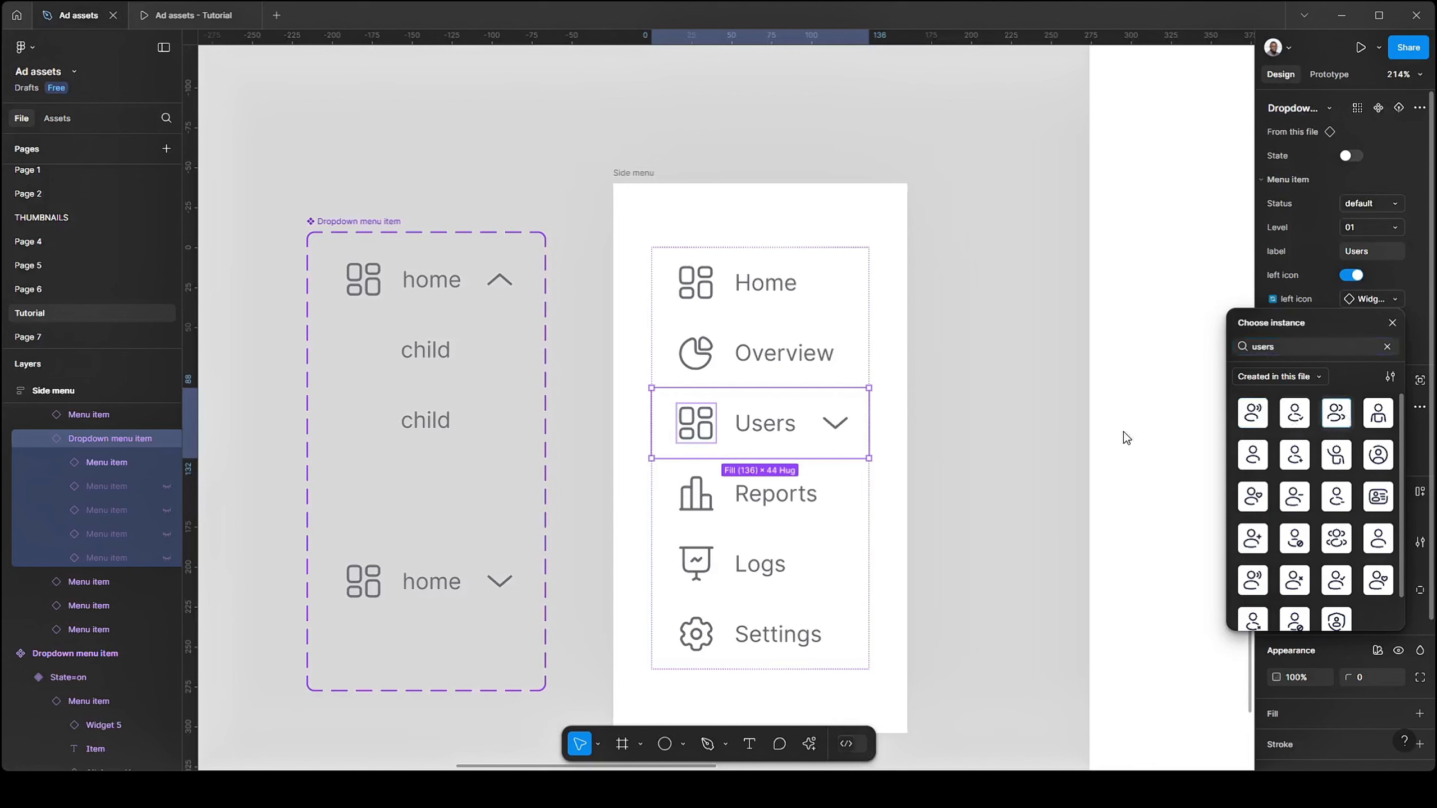
left_click(997, 441)
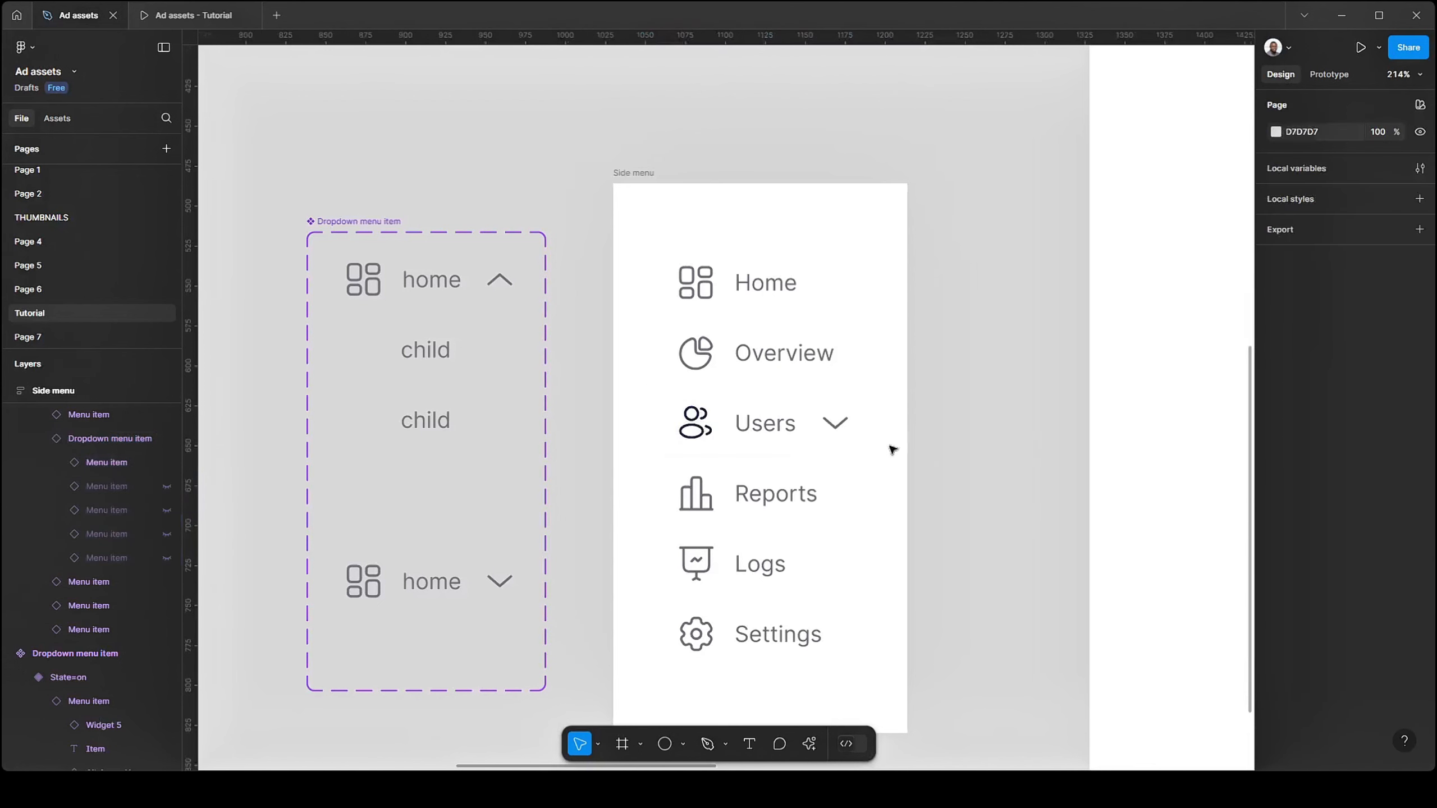
- Recolour the Users entry's two-person icon from the dark blue to the grey 737780
double_click(823, 446)
scroll(1319, 651, "down", 3)
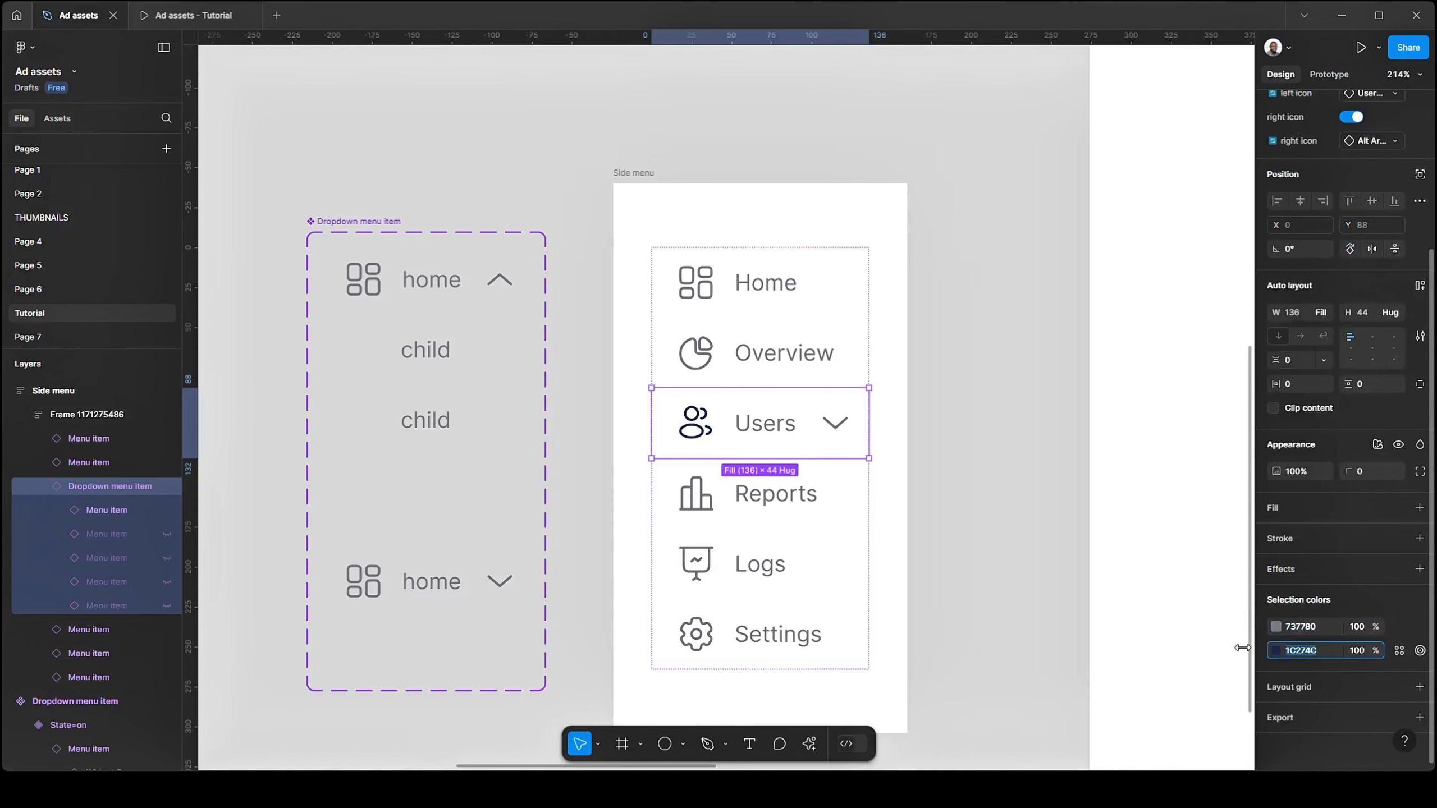
left_click(955, 456)
- Move the Side menu frame into the Desktop - 1 frame, 30 px from its left edge
scroll(735, 317, "right", 3)
scroll(735, 317, "down", 3)
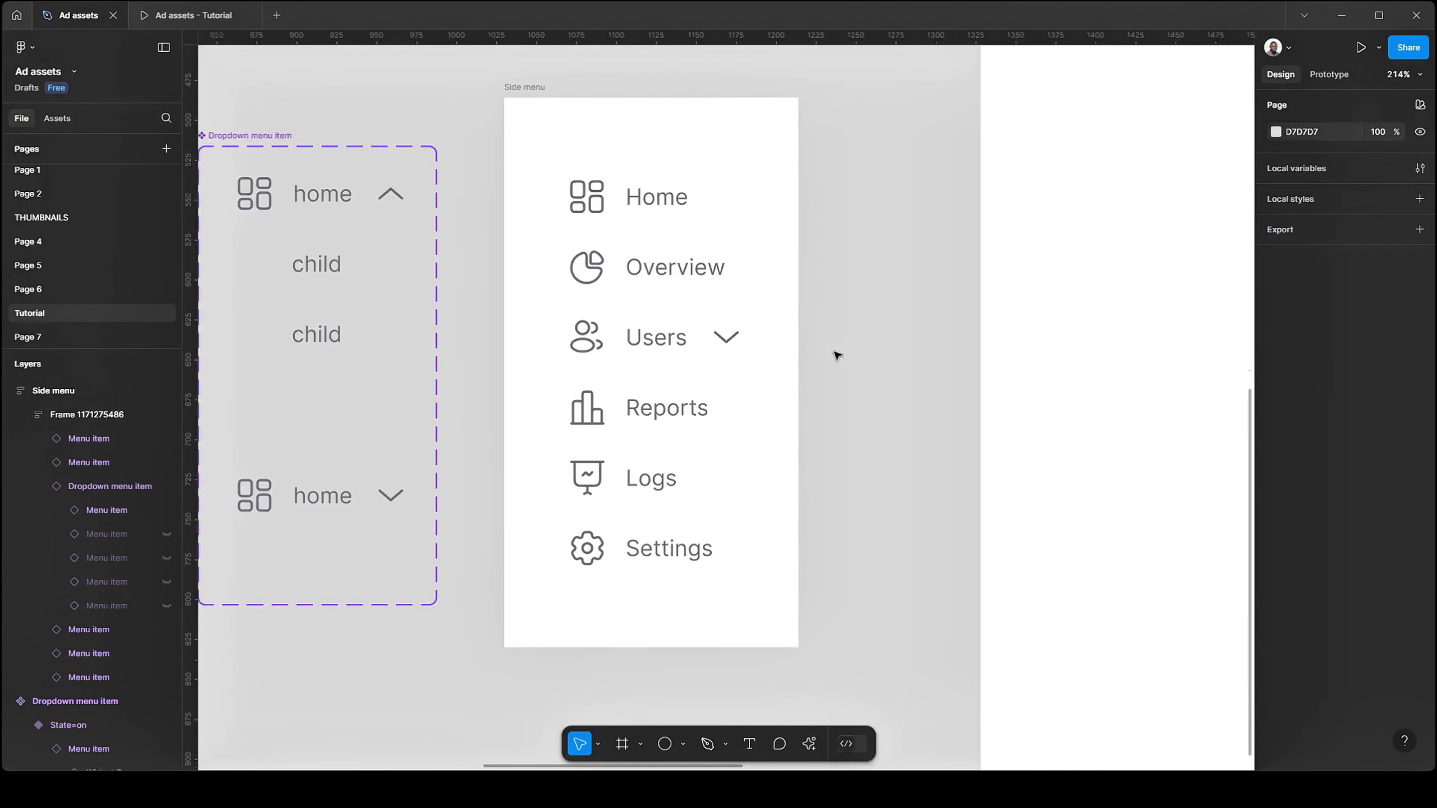
scroll(546, 112, "down", 2)
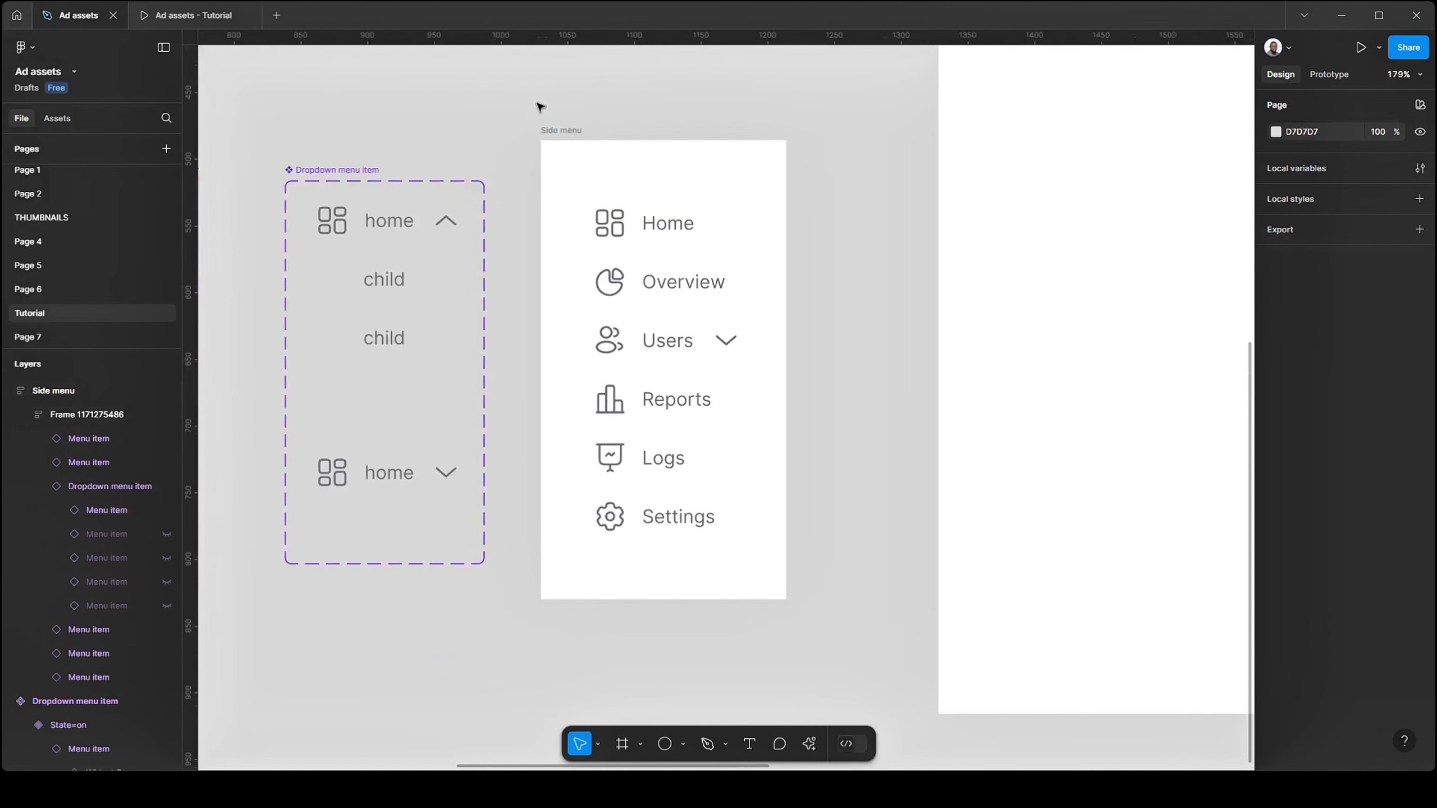
left_click_drag(558, 130, 997, 130)
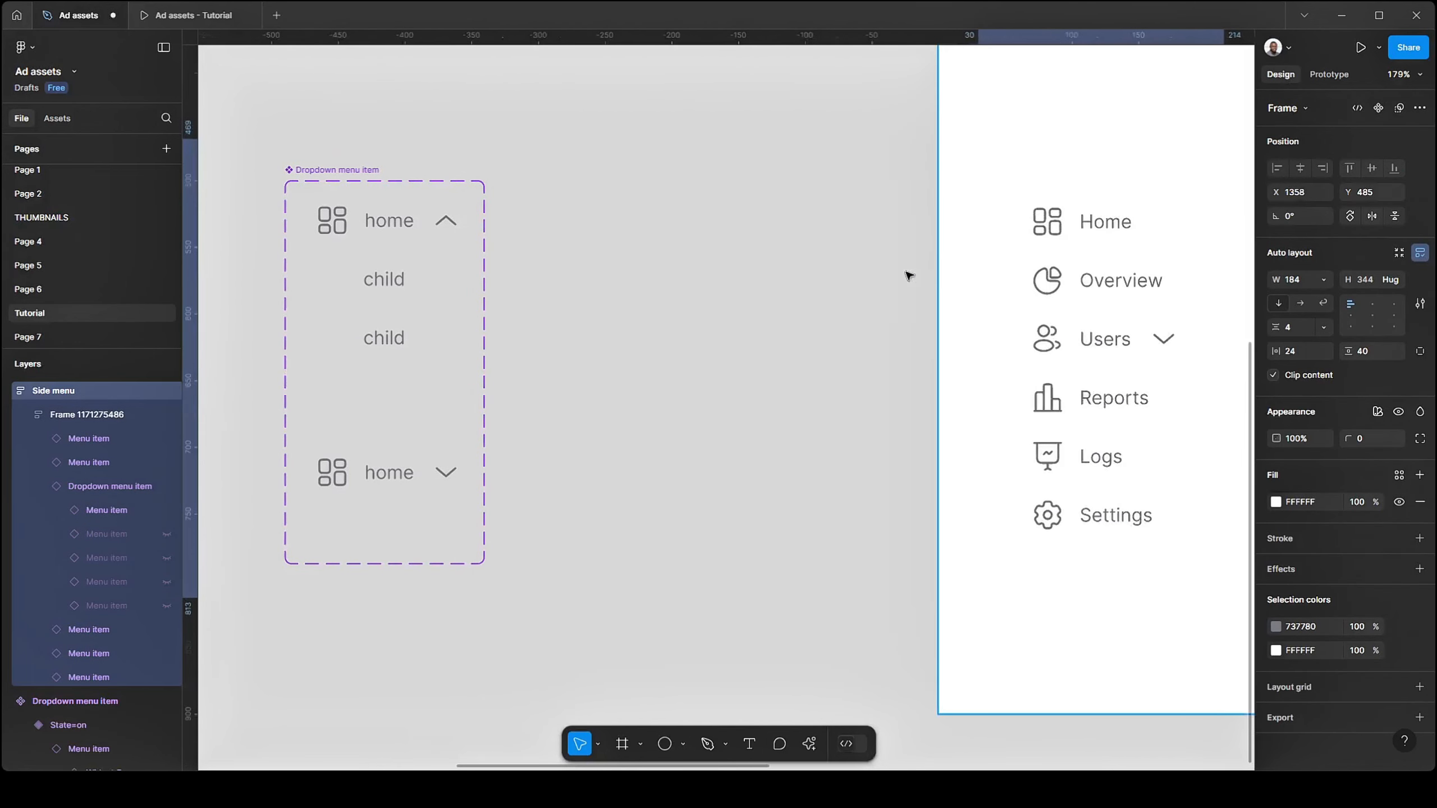
- Set the Side menu frame's fill to F9F9F9
scroll(535, 379, "right", 8)
scroll(536, 379, "up", 3)
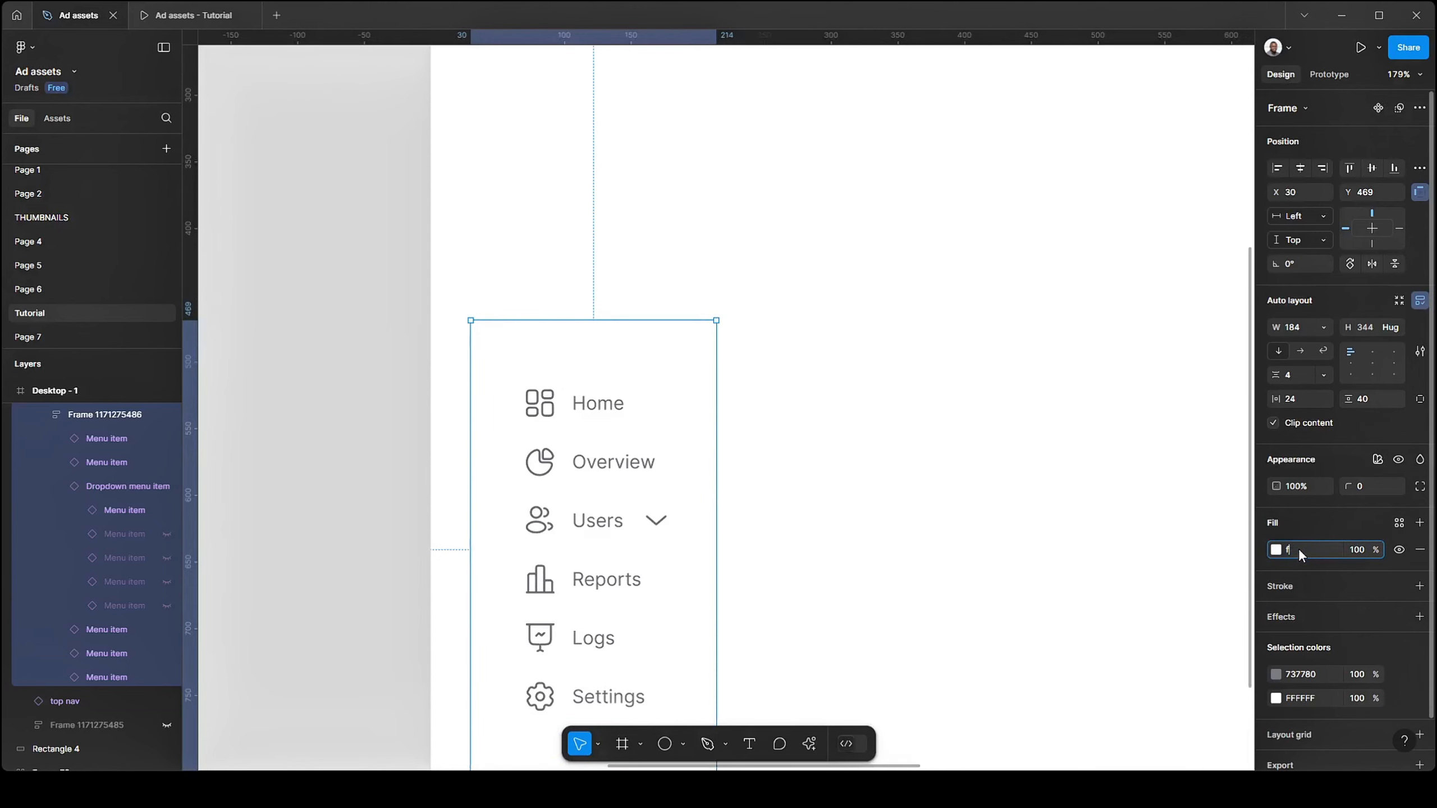
left_click(1091, 491)
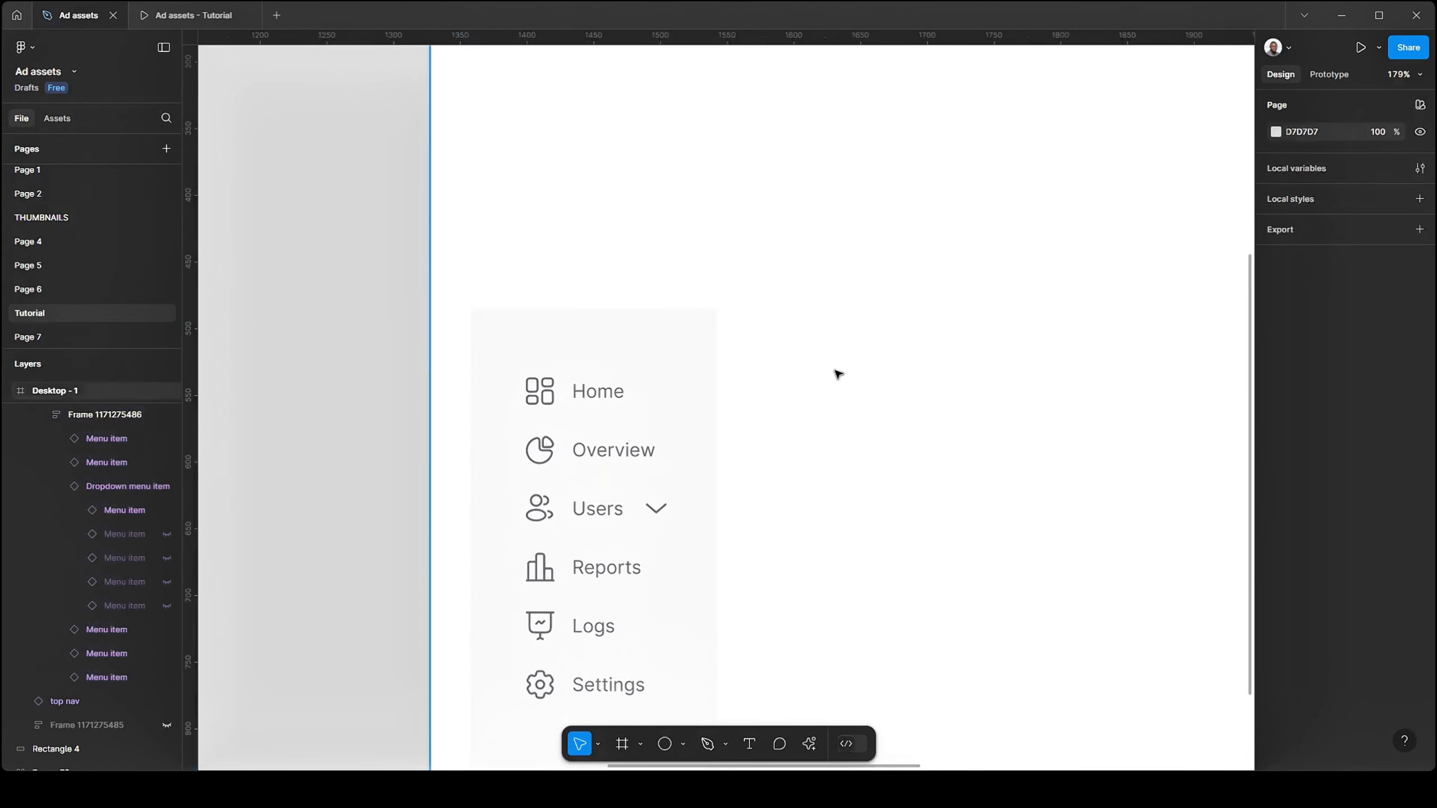
- Move the Side menu straight up within the Desktop - 1 frame to Y 254, keeping X at 30
scroll(837, 375, "down", 4)
left_click(750, 364)
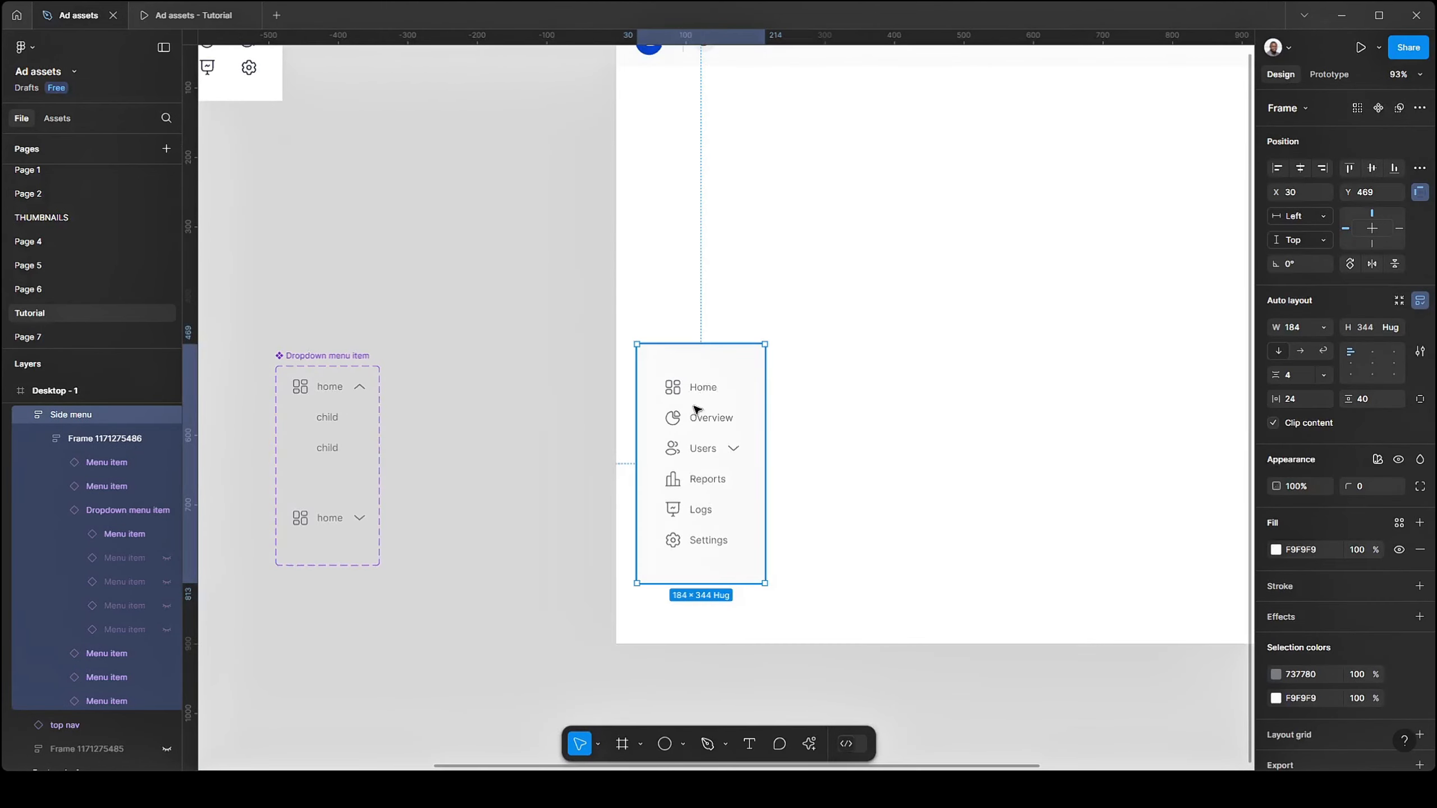
left_click_drag(701, 365, 718, 215)
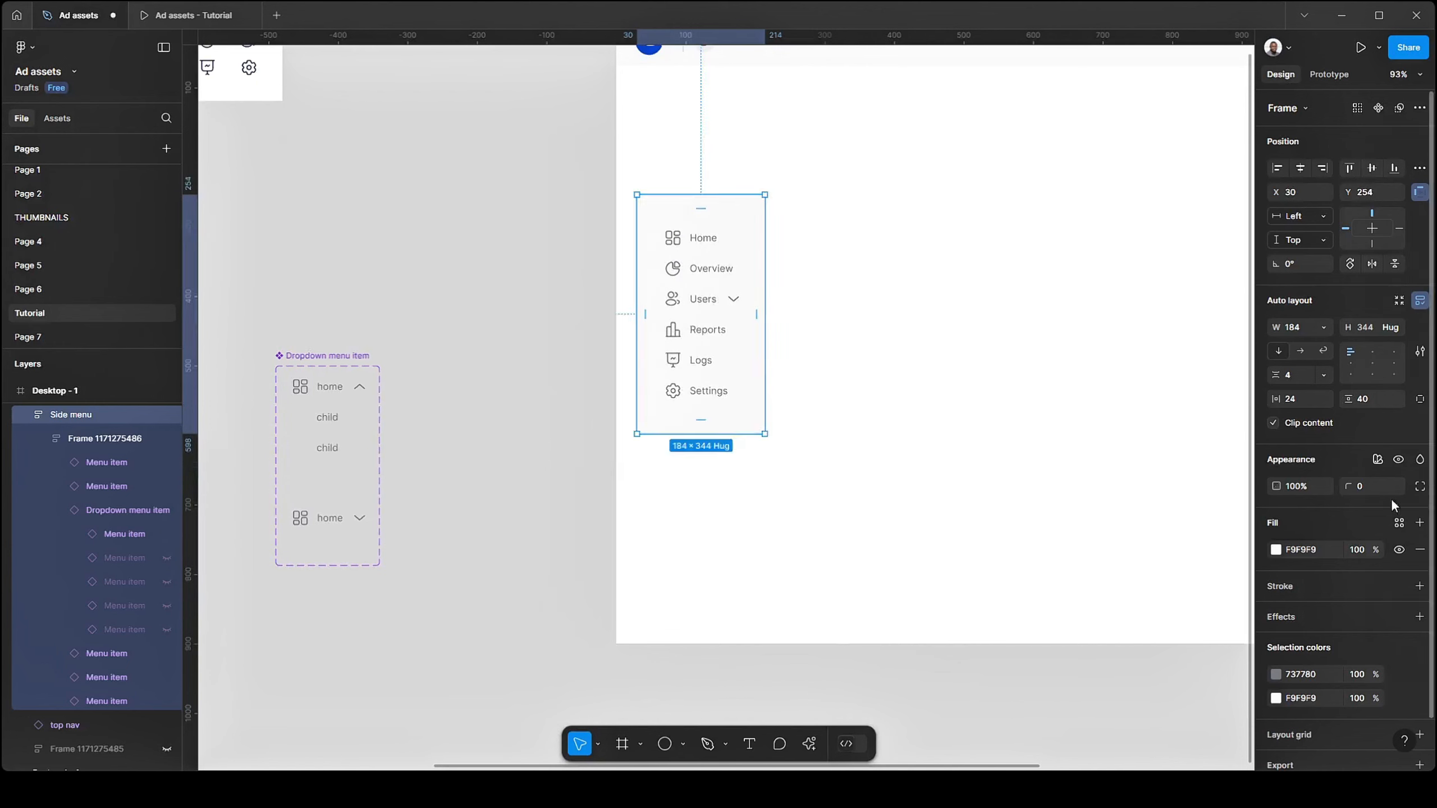
- Sample the lightest swatch, shade 1, of the grey palette in Frame 79 as the Side menu's fill
left_click(1276, 550)
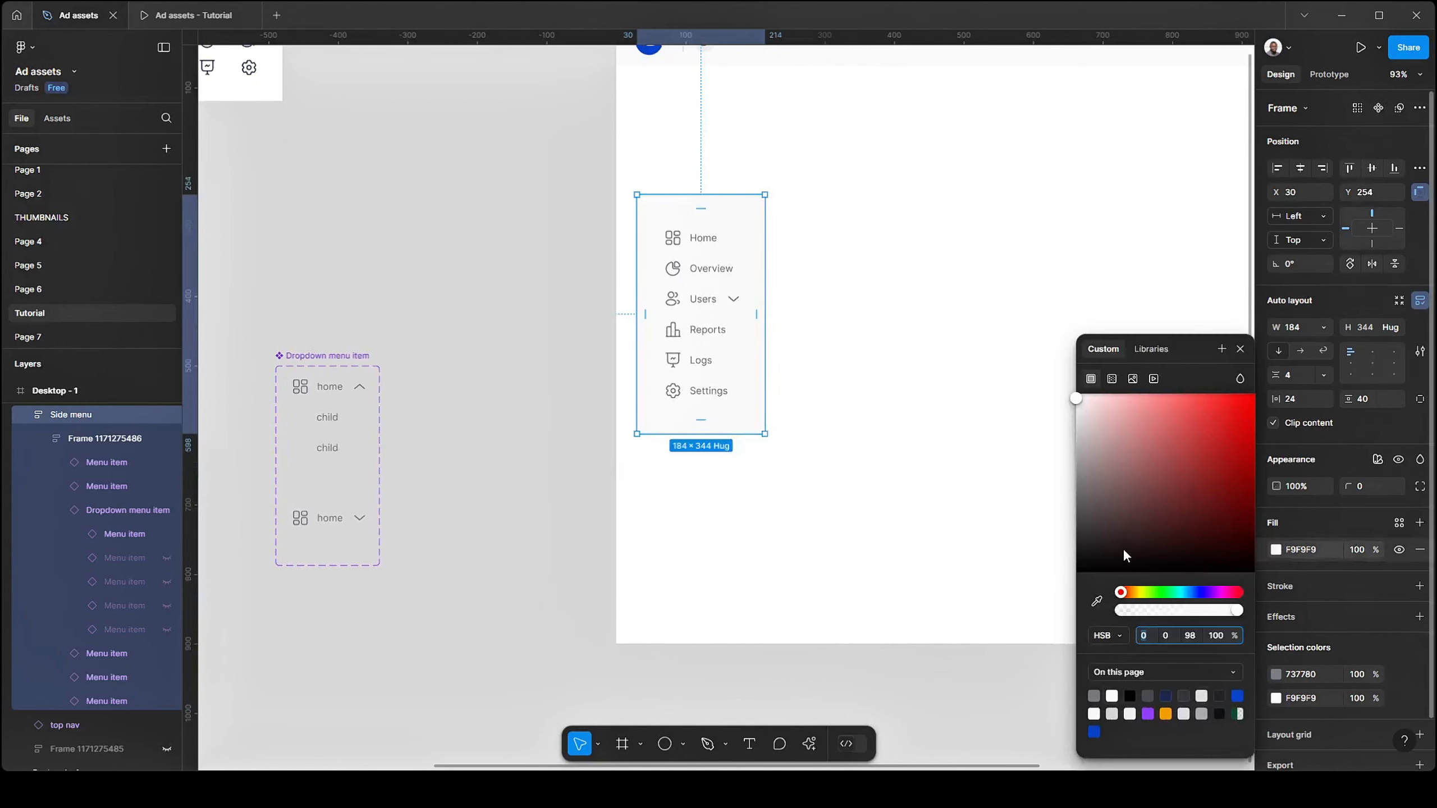
left_click(1096, 601)
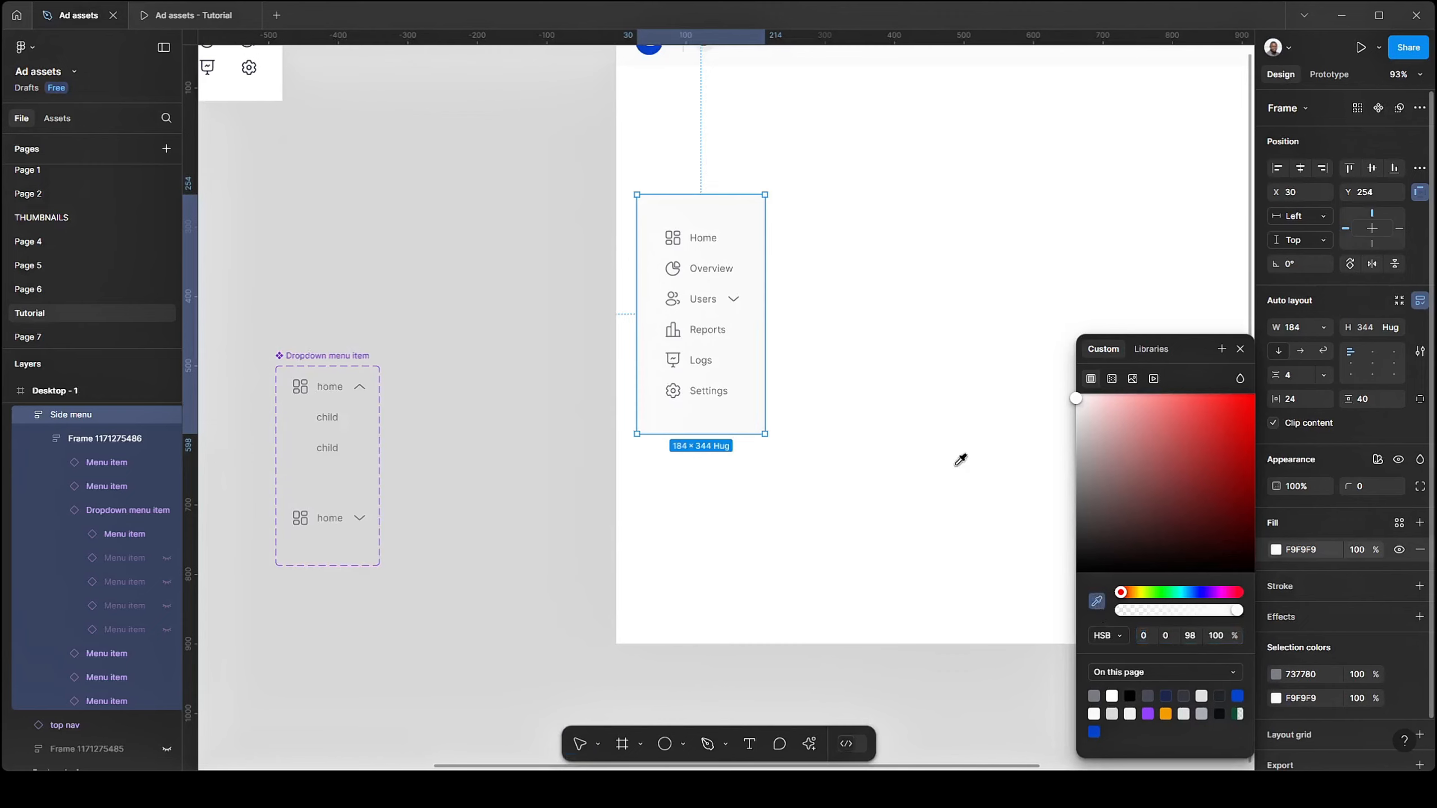
scroll(955, 466, "down", 4)
scroll(350, 248, "left", 5)
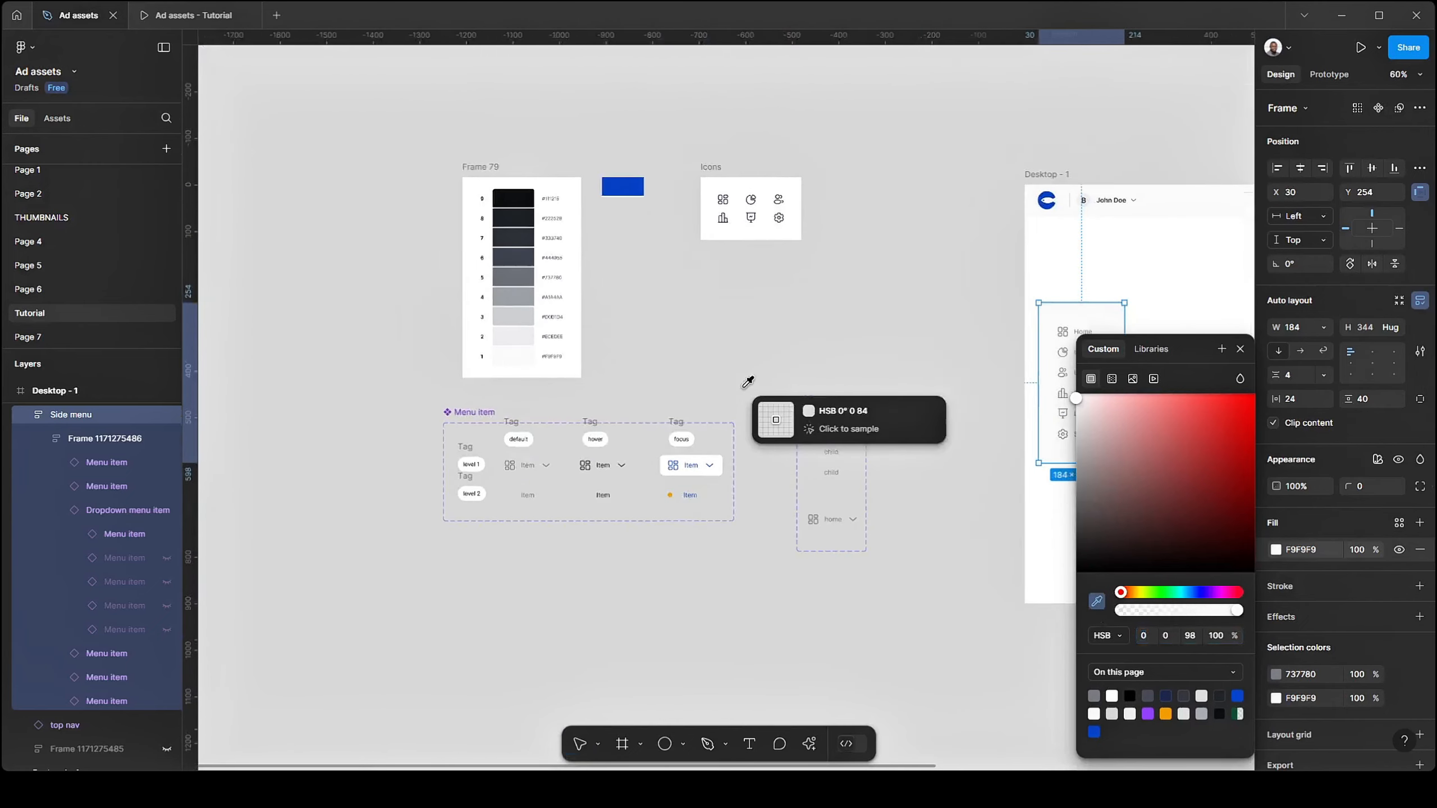
left_click(521, 356)
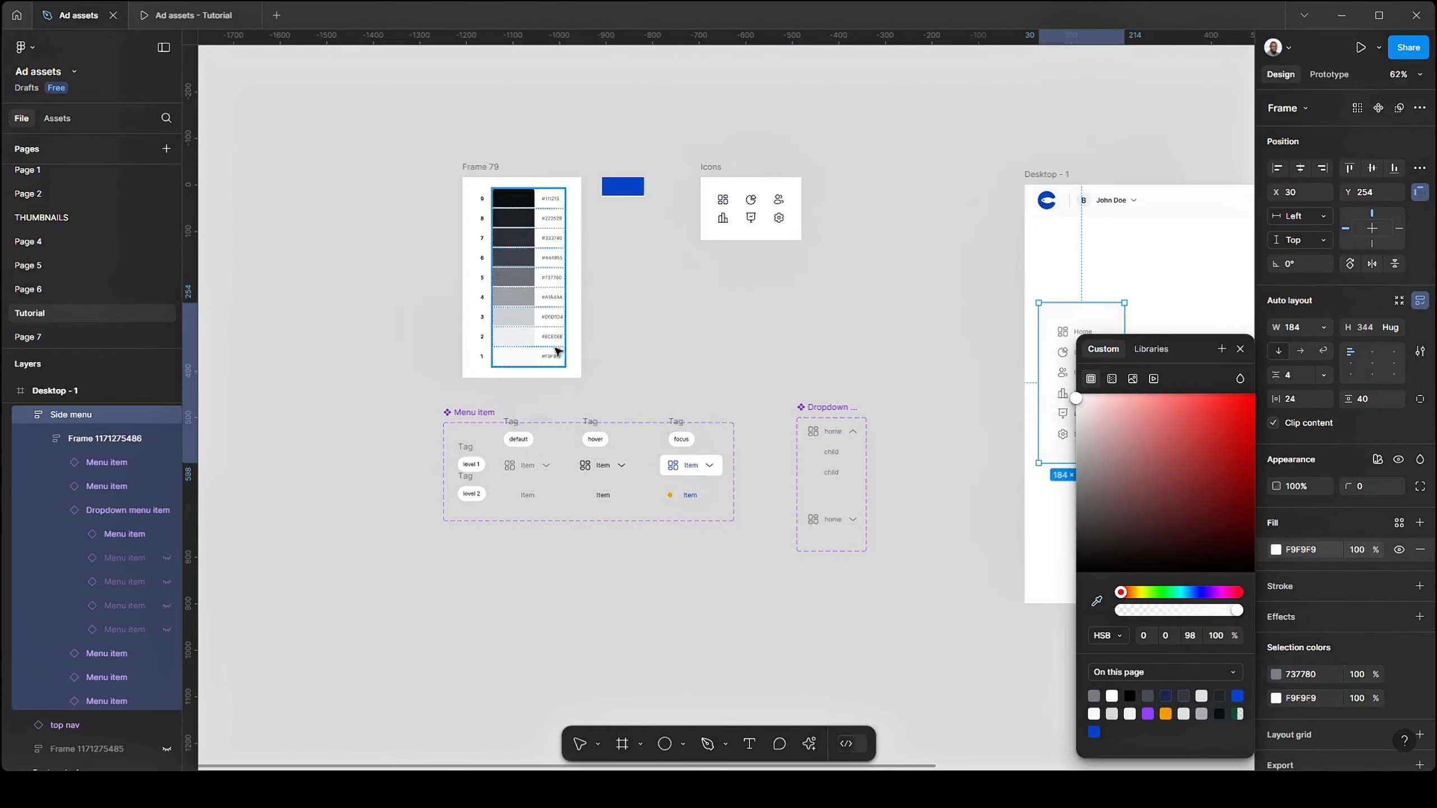
left_click(671, 350)
- Round the Side menu frame's corners with a radius of 12
scroll(577, 362, "right", 5)
scroll(770, 471, "up", 3)
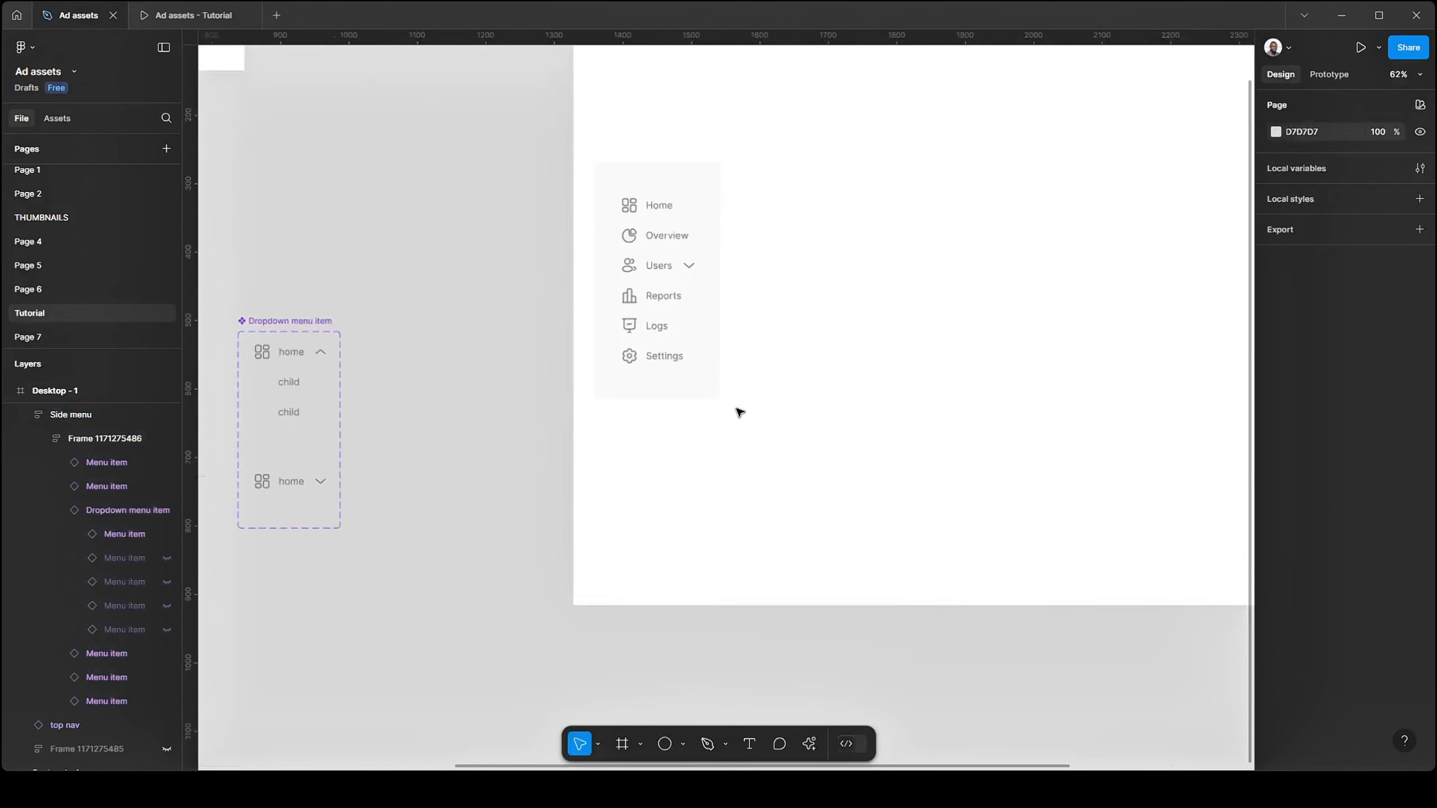
scroll(735, 407, "up", 2)
left_click(720, 385)
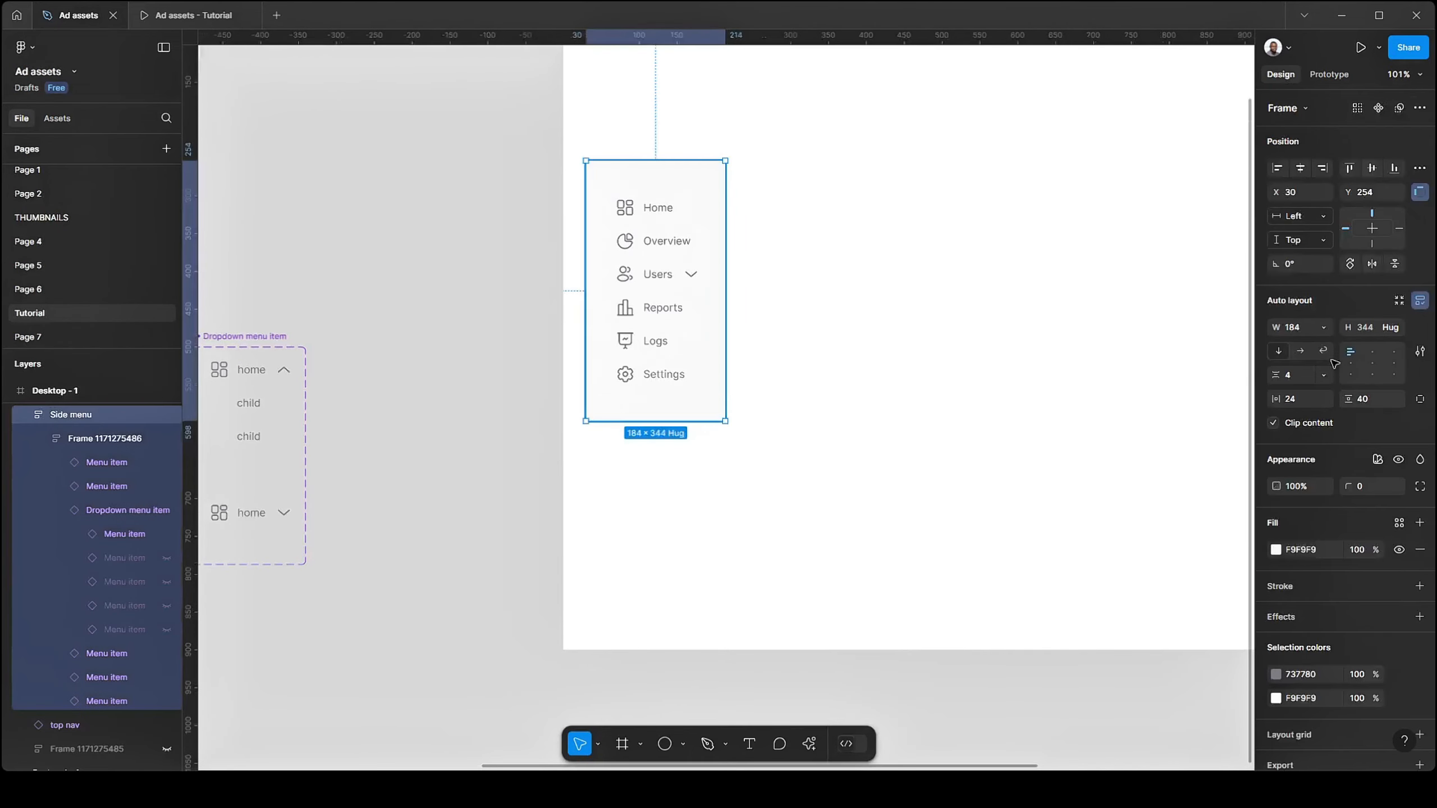
left_click(1378, 490)
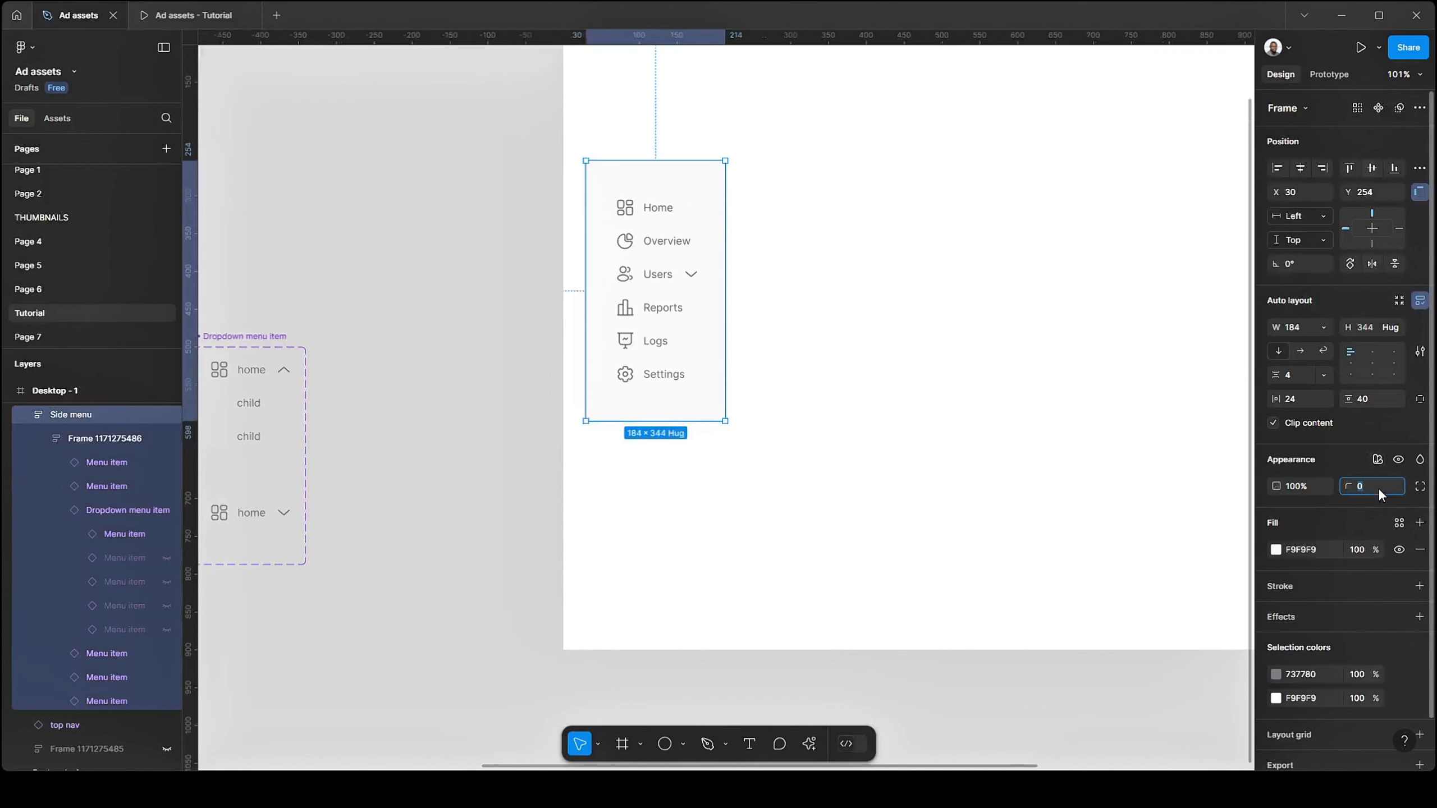
type("12")
key("Return")
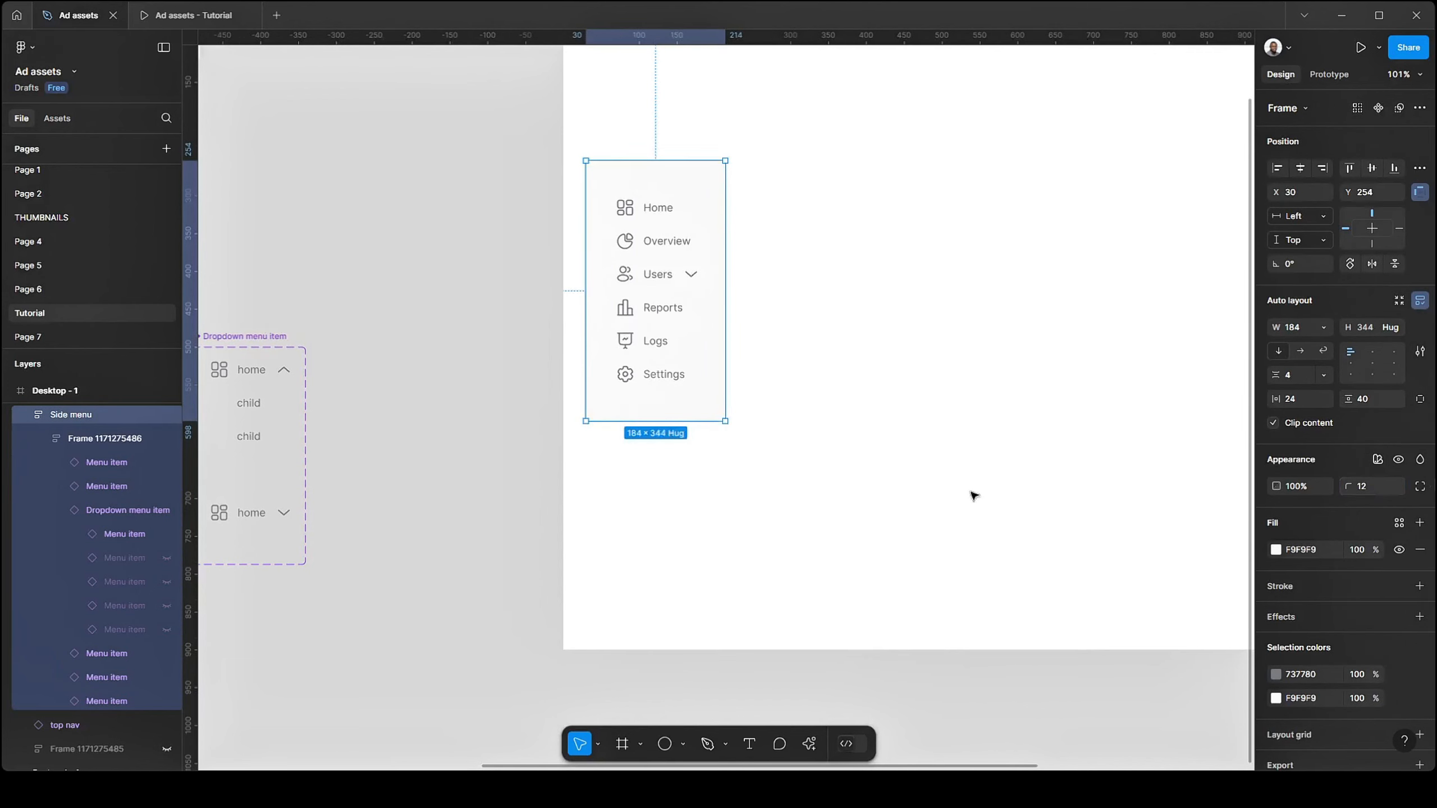
left_click(782, 482)
- Add a black drop shadow at 10% opacity to the Side menu frame
left_click(722, 398)
scroll(1313, 609, "down", 2)
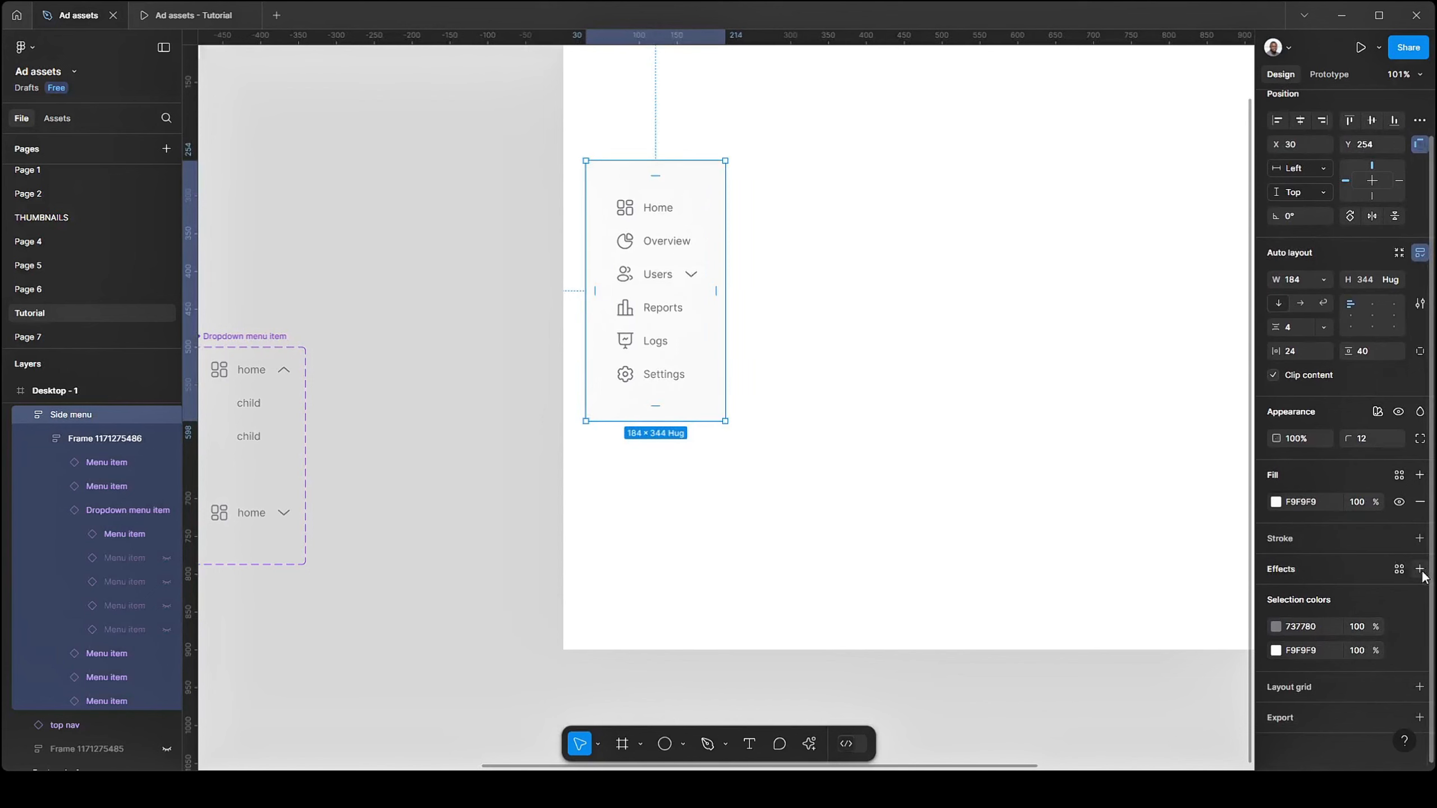
left_click(1420, 569)
left_click(1277, 597)
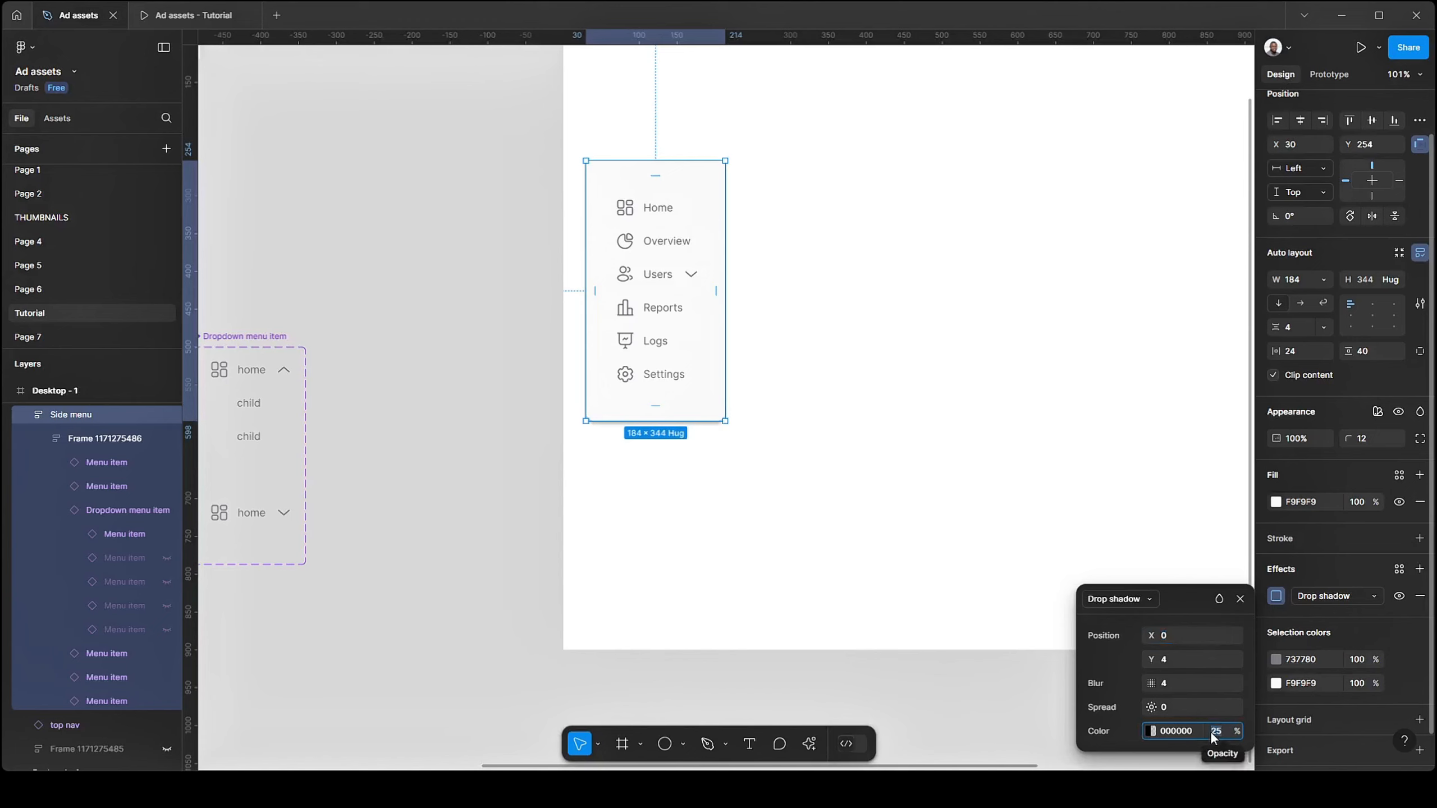
type("10")
key("Return")
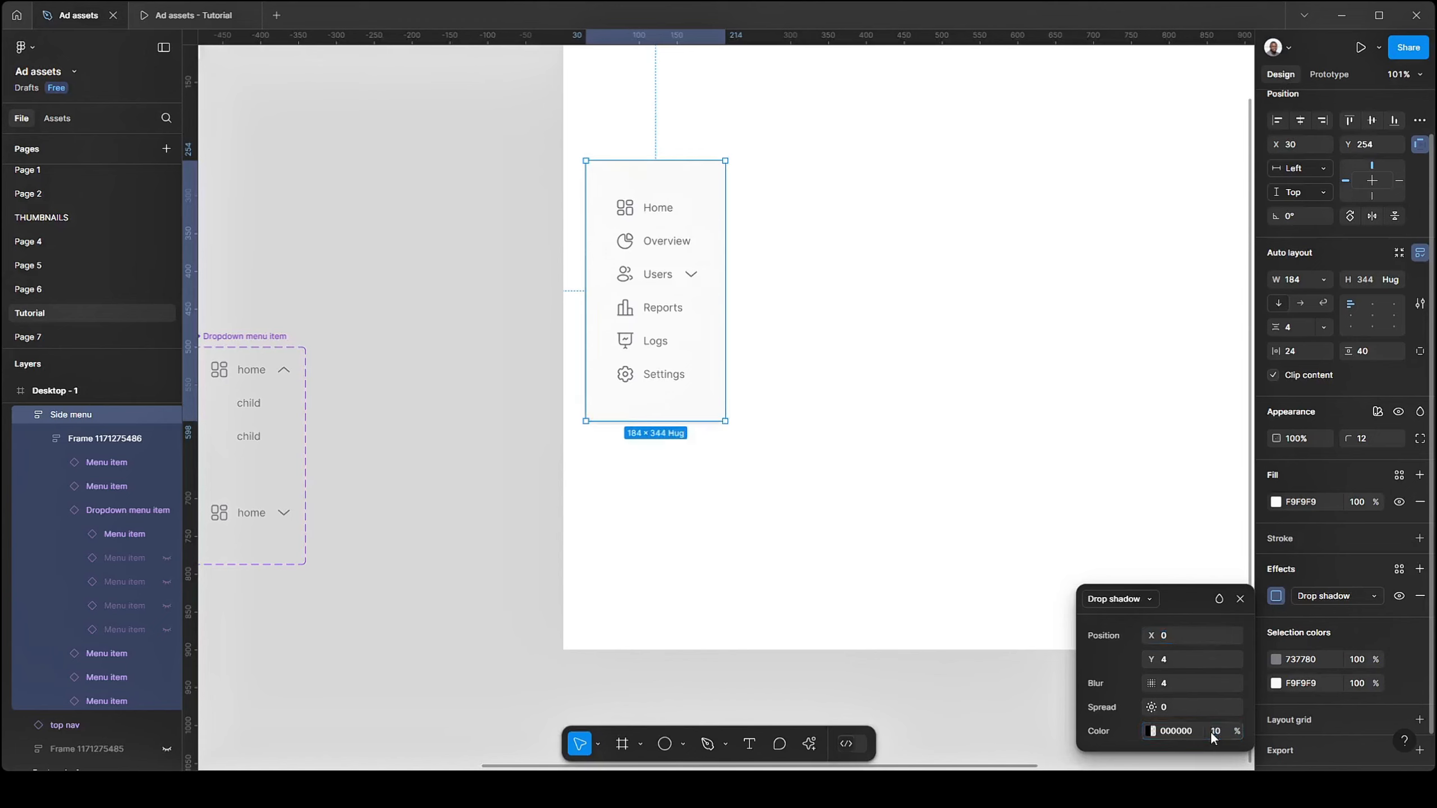
- Set the Side menu drop shadow's blur to 8 and its X offset to 4
left_click(1190, 683)
key("Up")
key("Up")
key("Up")
left_click(1186, 662)
left_click(1179, 628)
key("Up")
key("Up")
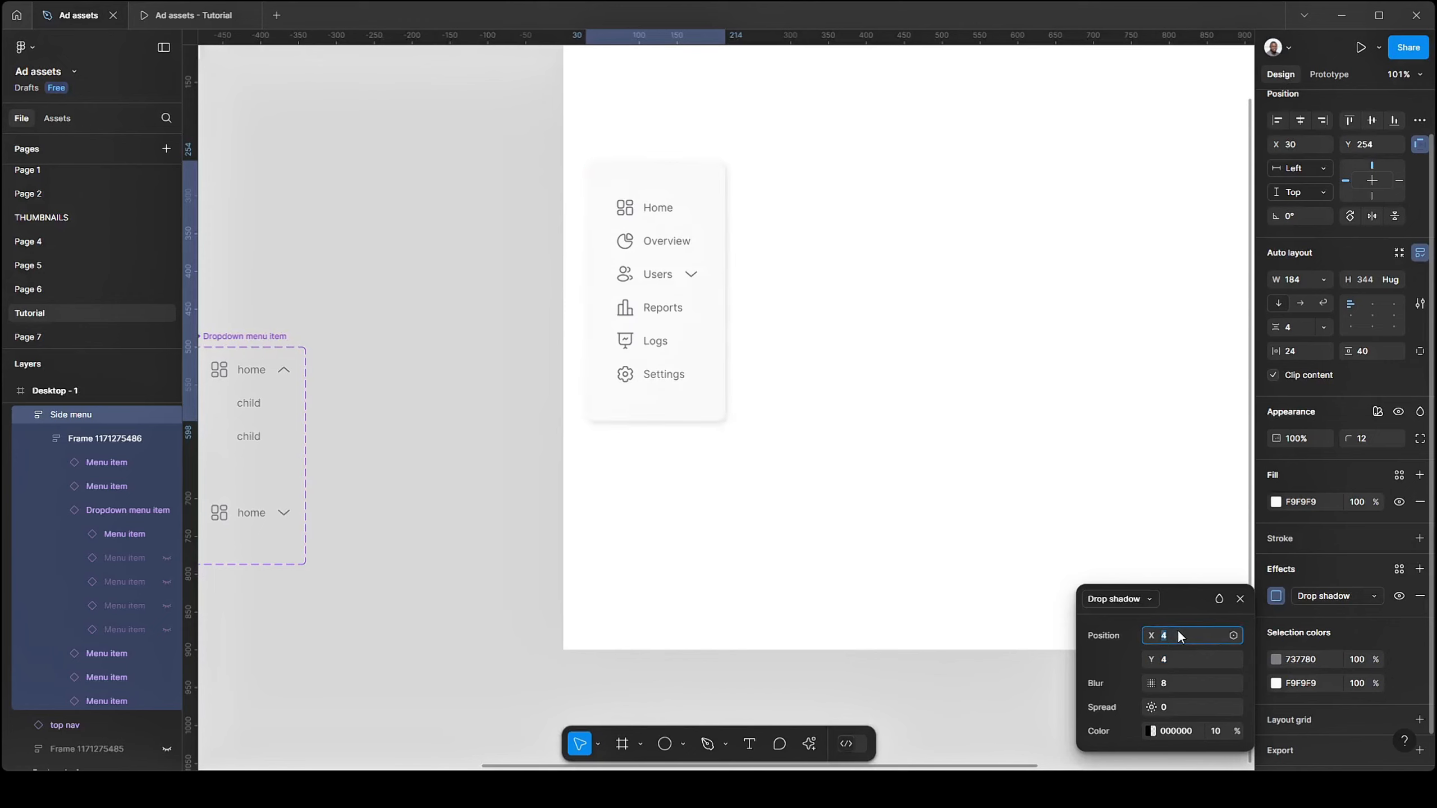
- Raise the Side menu drop shadow's opacity to 14% and its blur to 20
left_click(1215, 731)
key("Up")
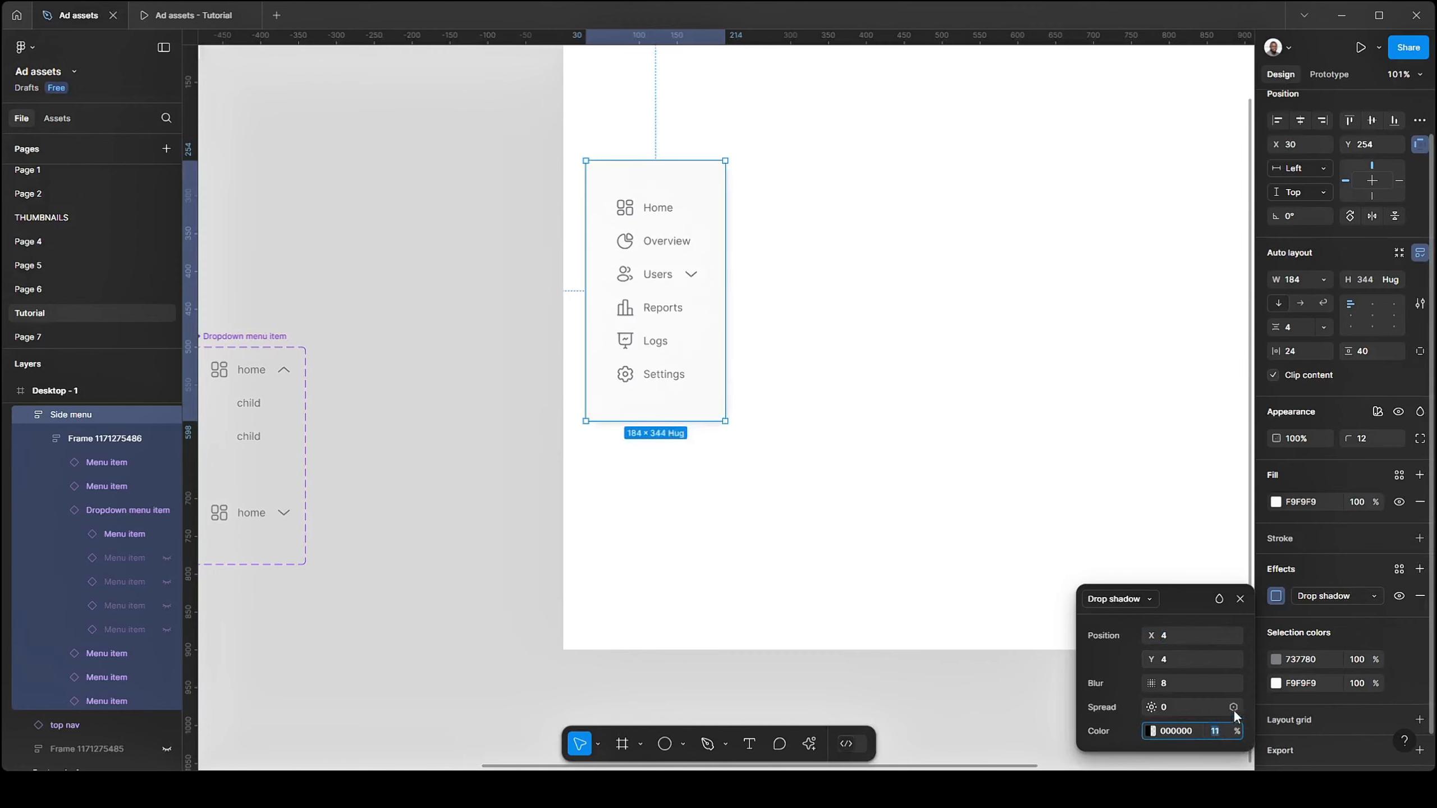
key("Up")
key("Up")
key("Up")
left_click(1177, 682)
key("Up")
key("Up")
key("Up")
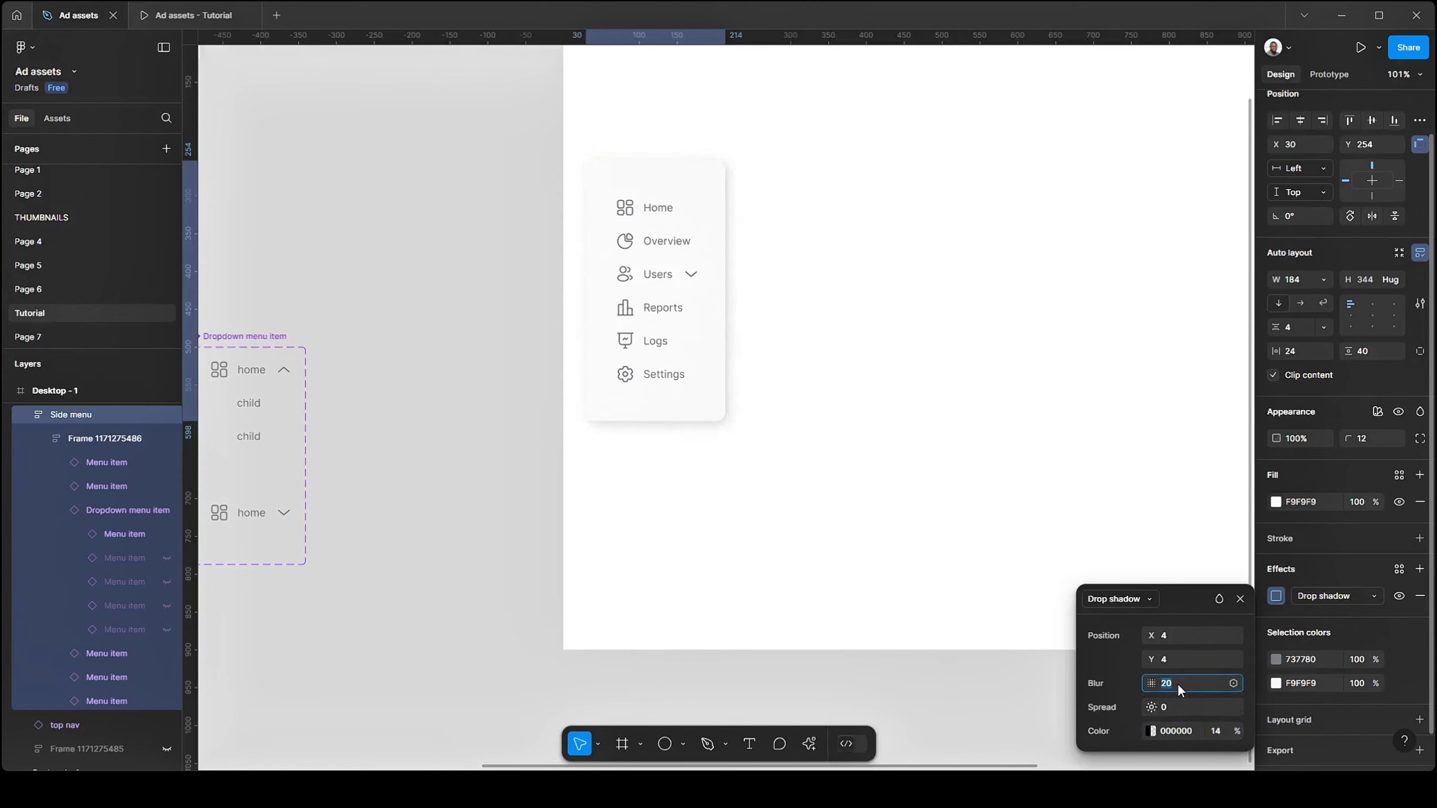
- Set the Side menu drop shadow's spread to -3
left_click(1169, 706)
key("Up")
key("Down")
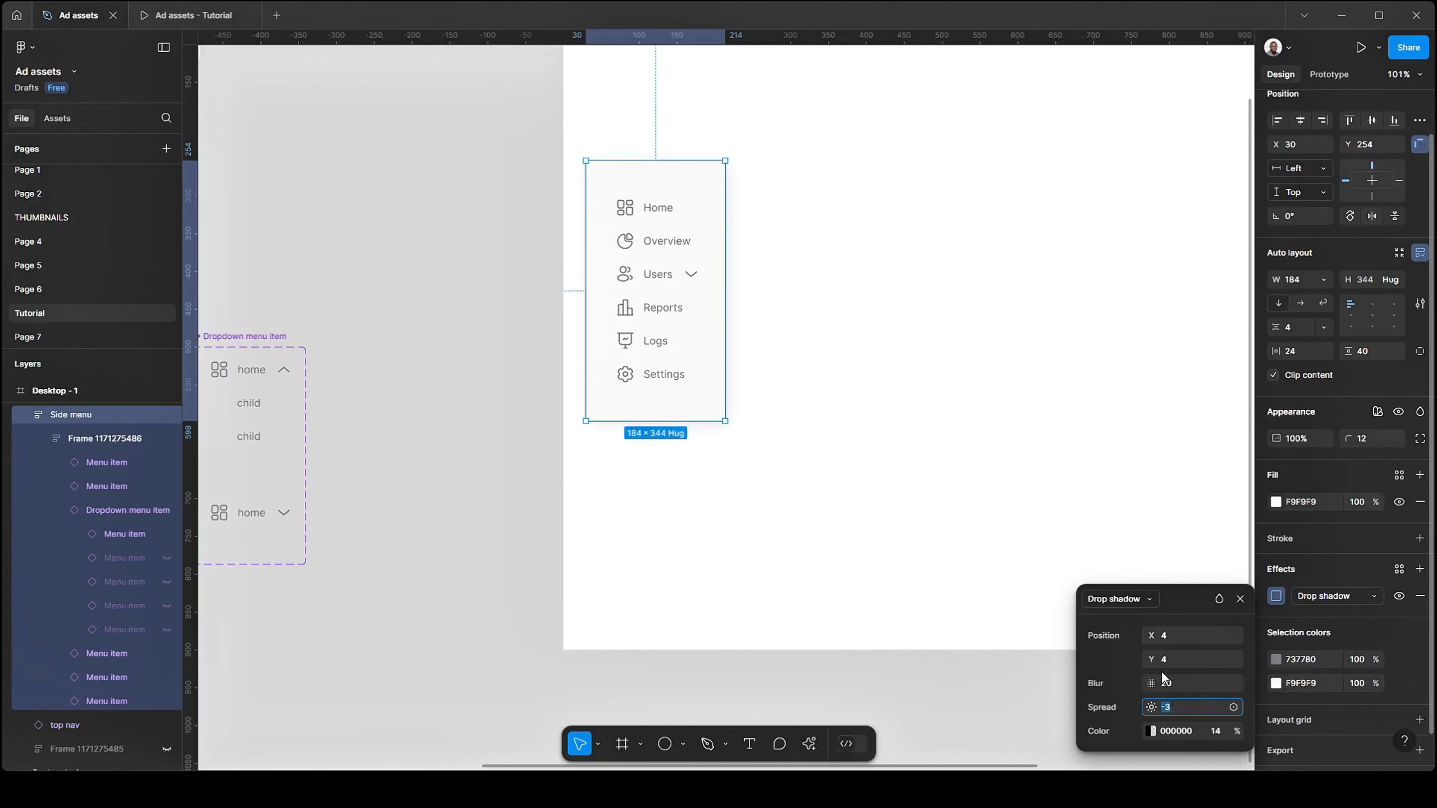
left_click(806, 551)
scroll(322, 466, "down", 2)
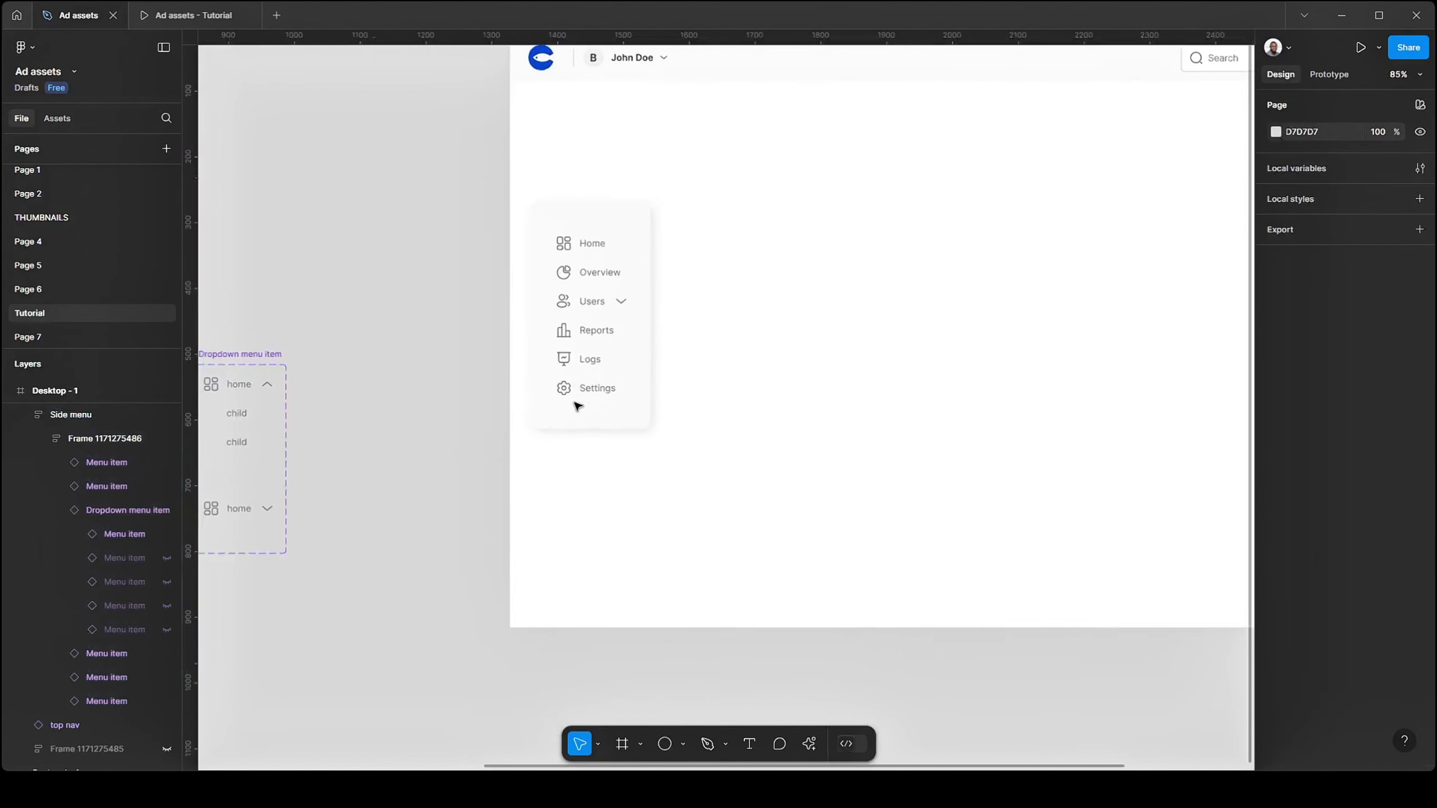
scroll(588, 396, "up", 3)
- Move the Side menu straight up to Y 95, just below the top nav in Desktop - 1
left_click(589, 227)
scroll(594, 235, "up", 2)
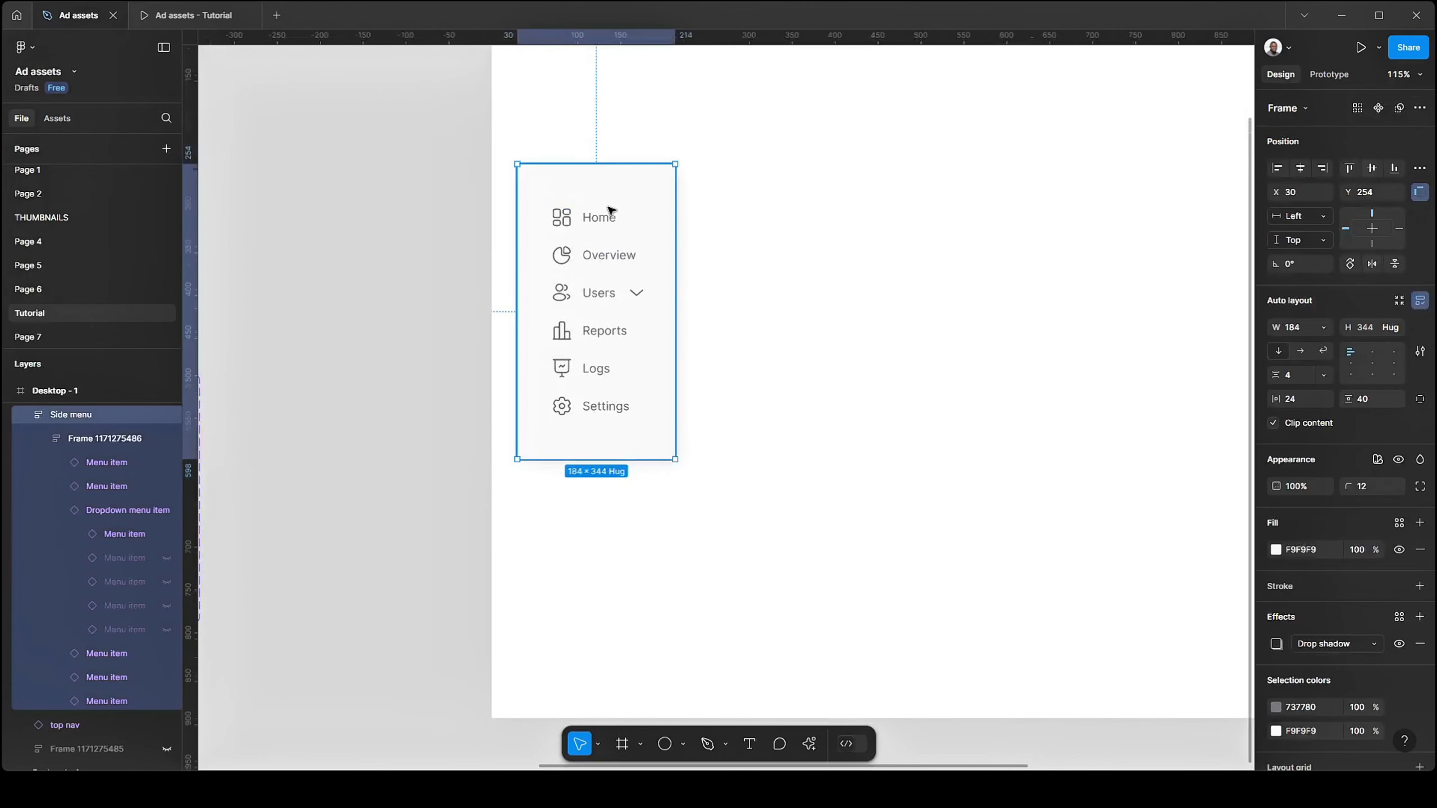
scroll(614, 298, "up", 1)
left_click_drag(622, 293, 626, 157)
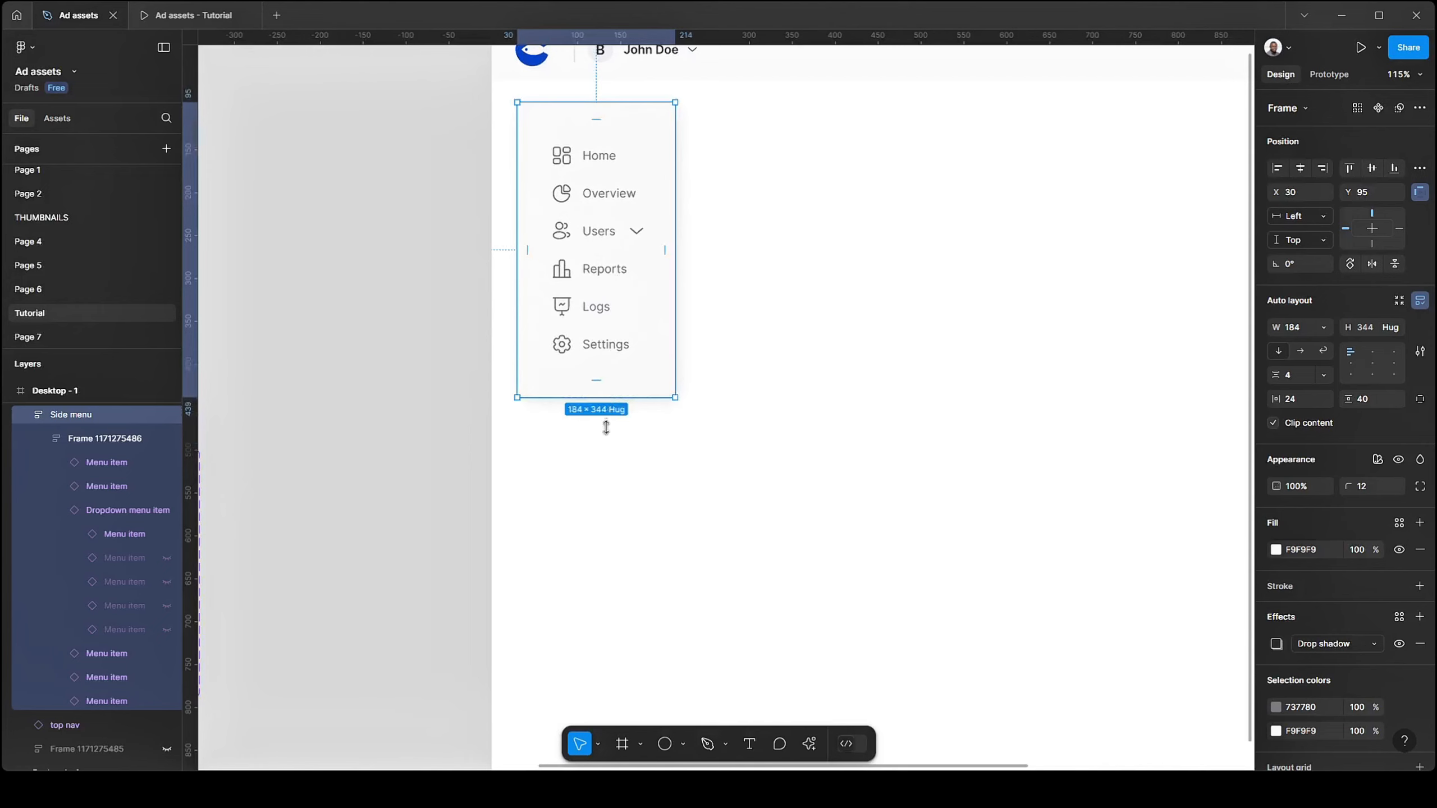
- Stretch the Side menu downward to a height of 779, ending near the bottom of the Desktop - 1 frame
left_click_drag(606, 427, 593, 596)
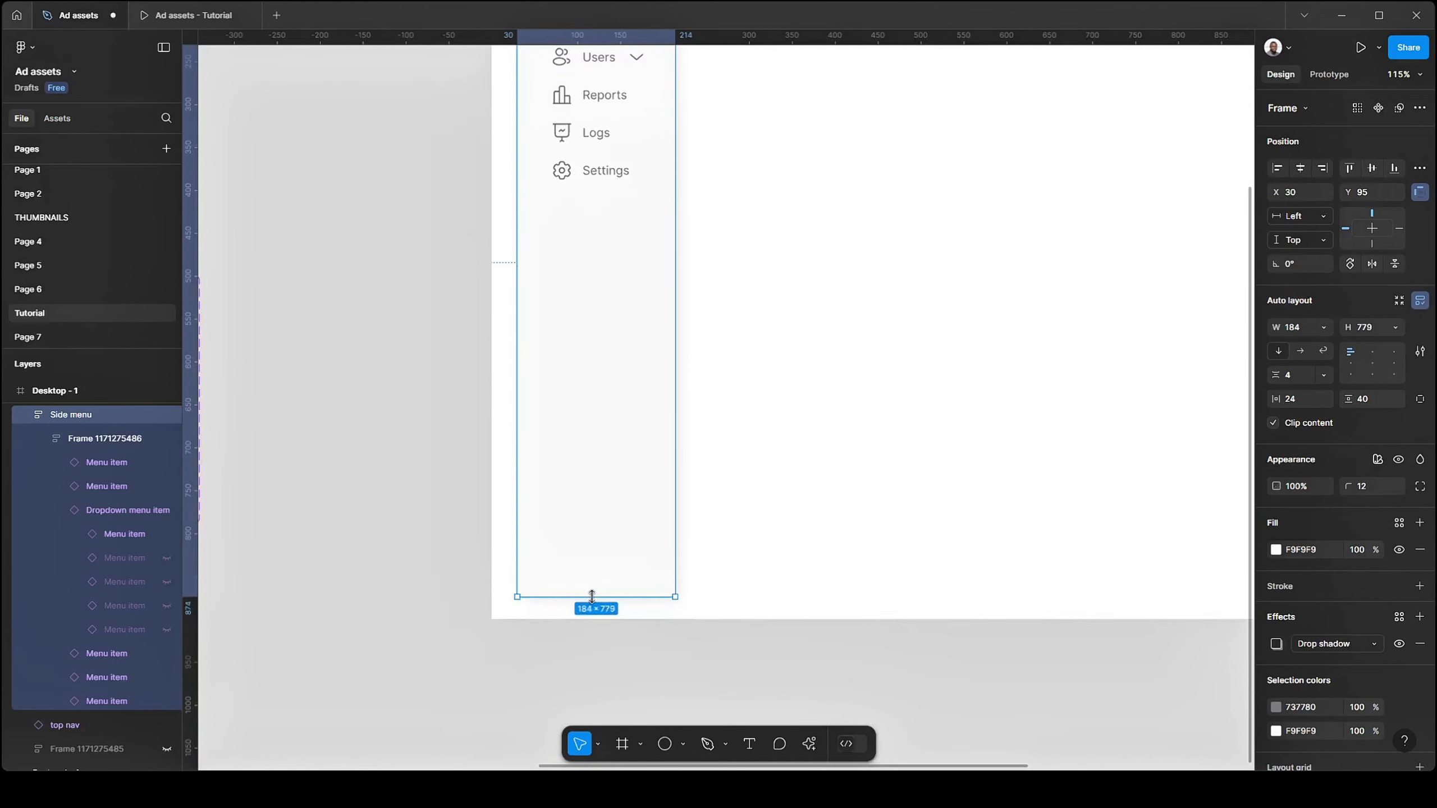
scroll(353, 555, "down", 3, "ctrl")
scroll(396, 396, "up", 3)
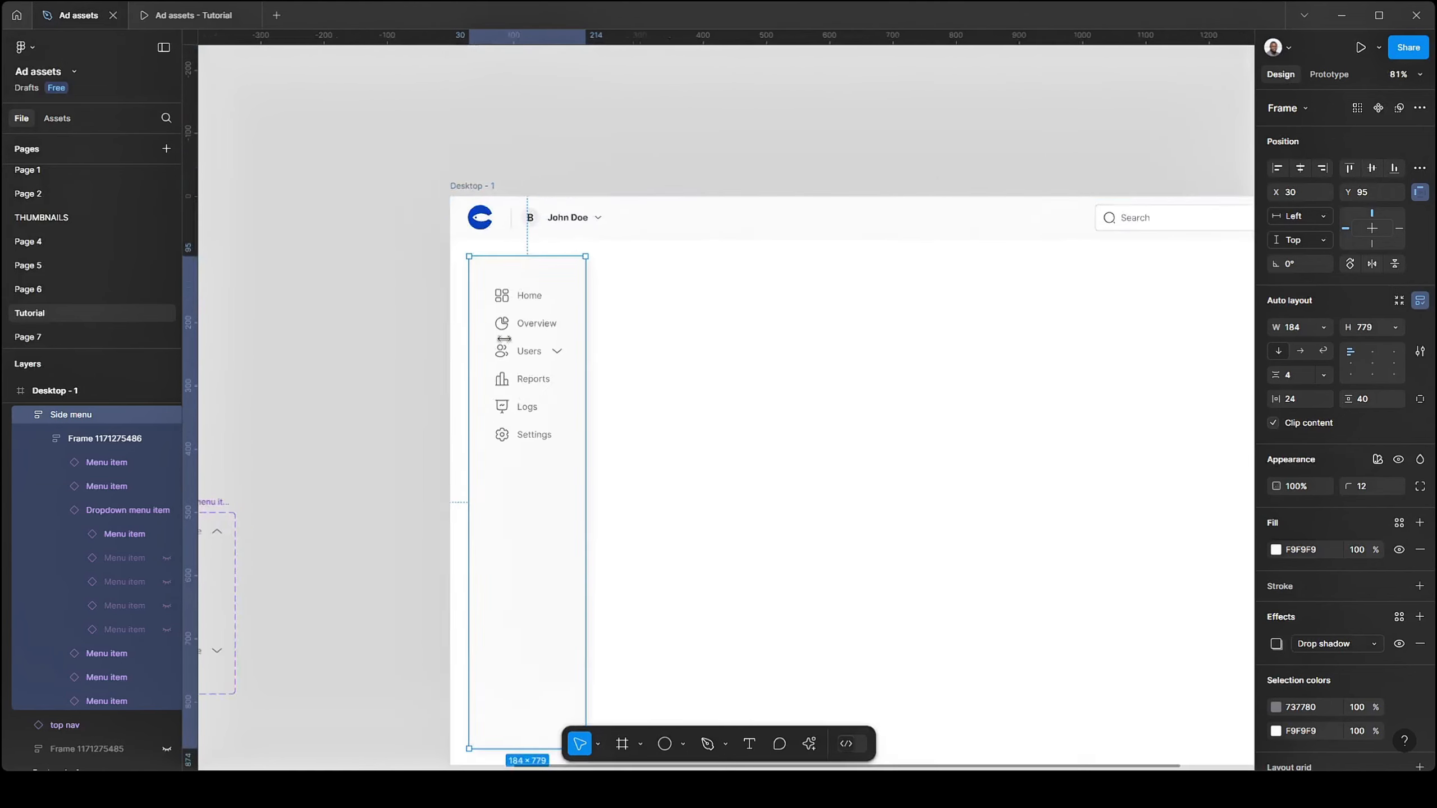
- Nudge the Side menu horizontally to X 22 within the Desktop - 1 frame, keeping Y at 95
scroll(512, 343, "up", 4, "ctrl")
key("Left")
key("Left")
key("Left")
key("Left")
key("Left")
key("Left")
key("Left")
key("Left")
key("Left")
key("Left")
key("Left")
key("Left")
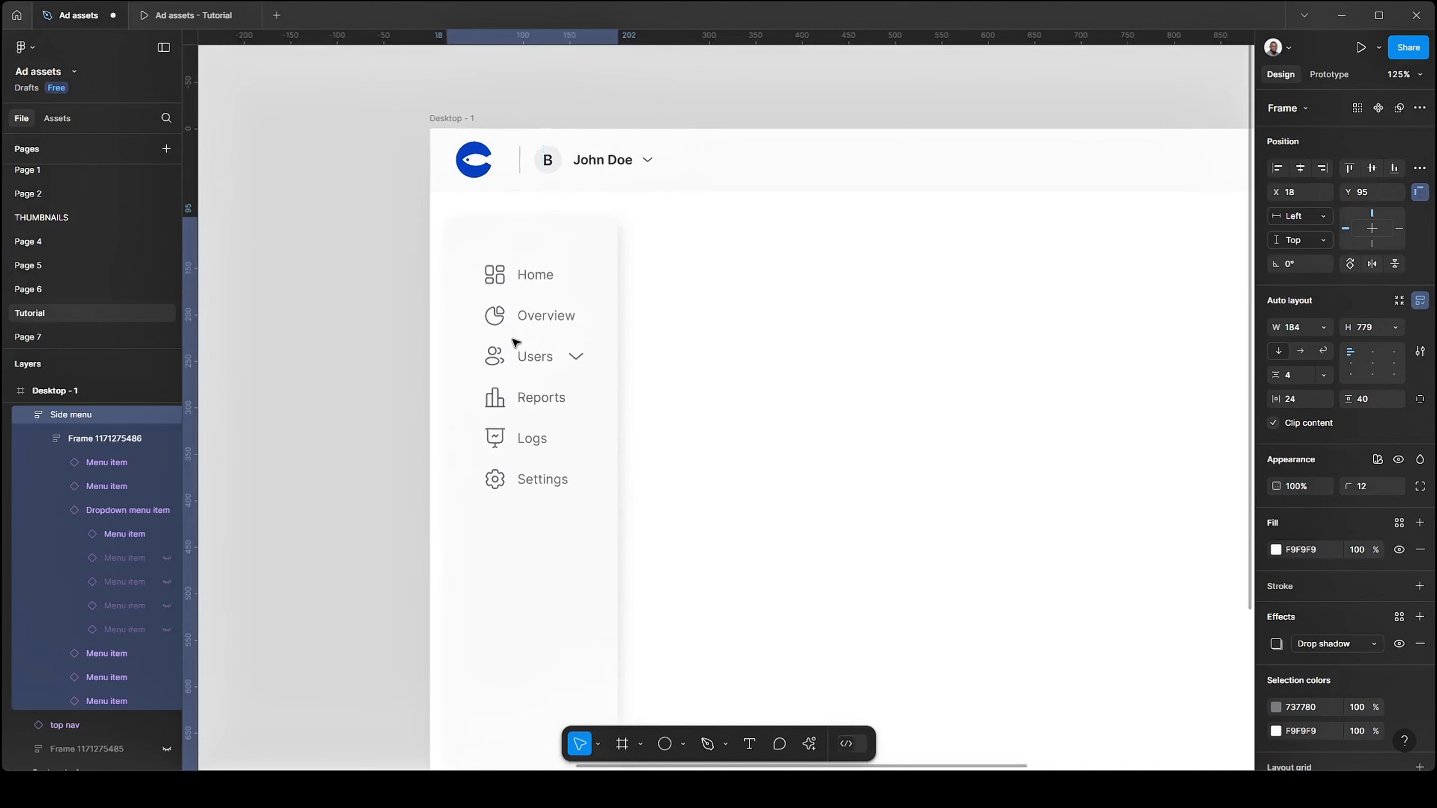
key("Right")
key("Right")
key("Right")
key("Right")
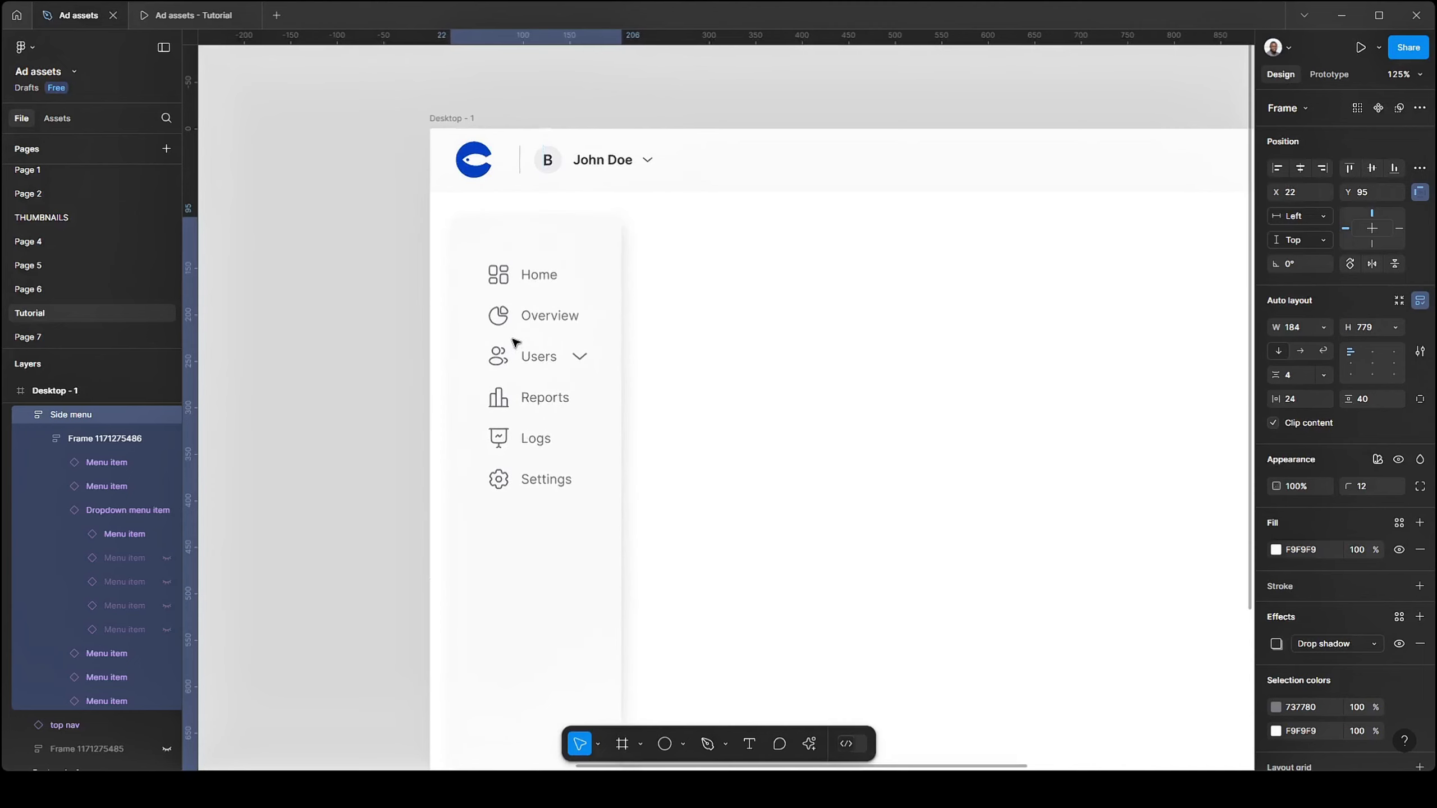
- Examine the Side menu's position and shadow within the whole Desktop - 1 frame
left_click(212, 369)
scroll(212, 369, "down", 3)
scroll(221, 347, "down", 1)
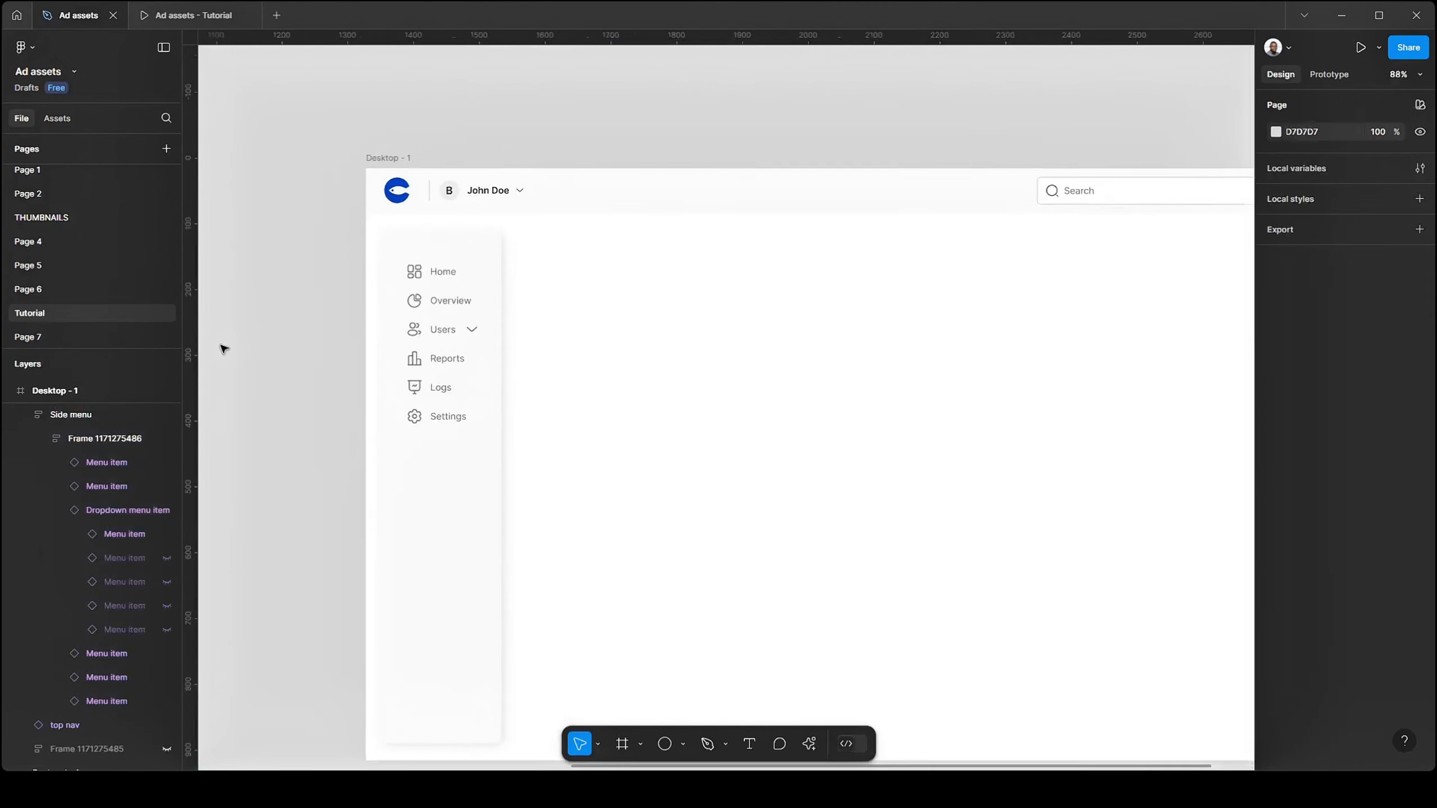
scroll(362, 320, "up", 3)
scroll(497, 379, "down", 2)
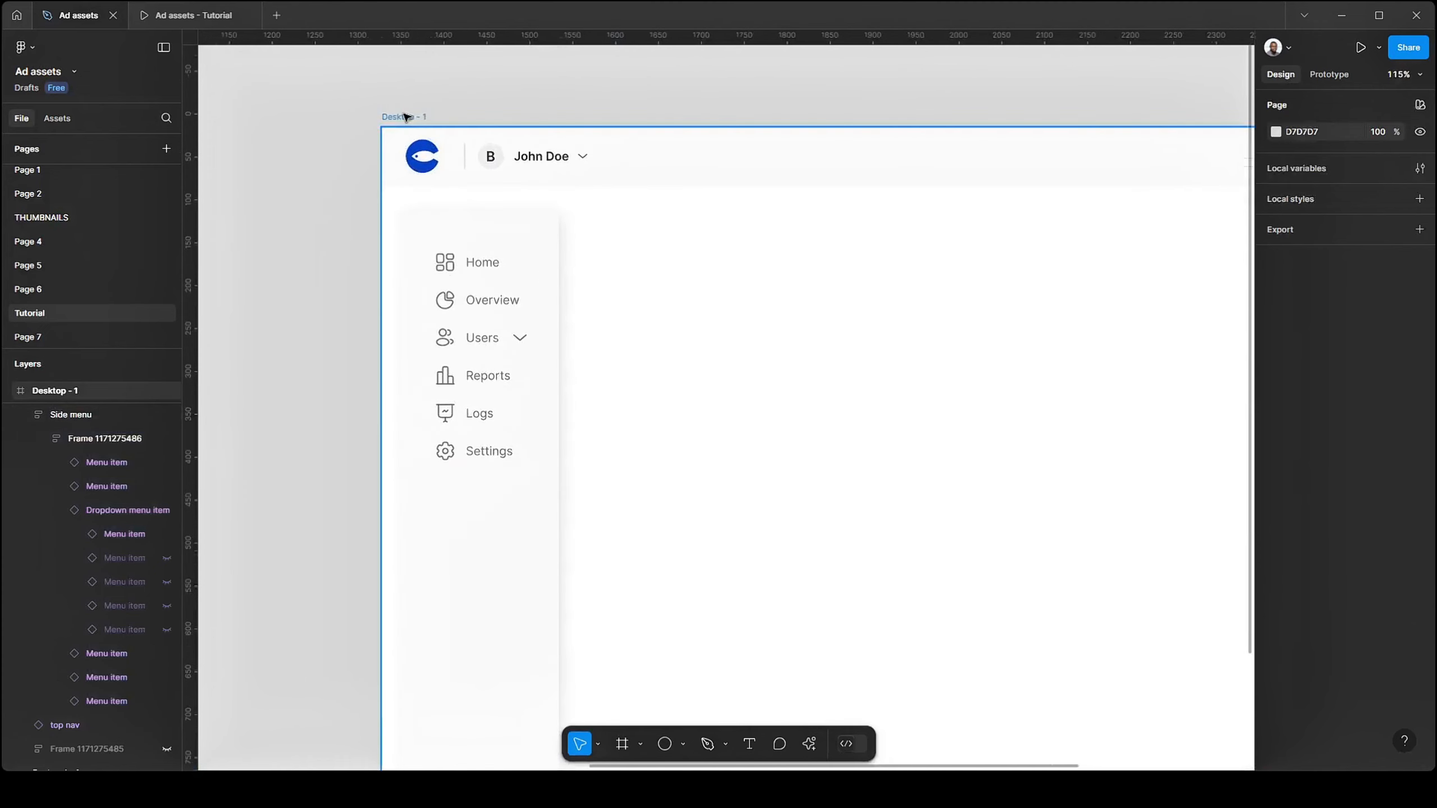
left_click(521, 160)
scroll(334, 289, "down", 4)
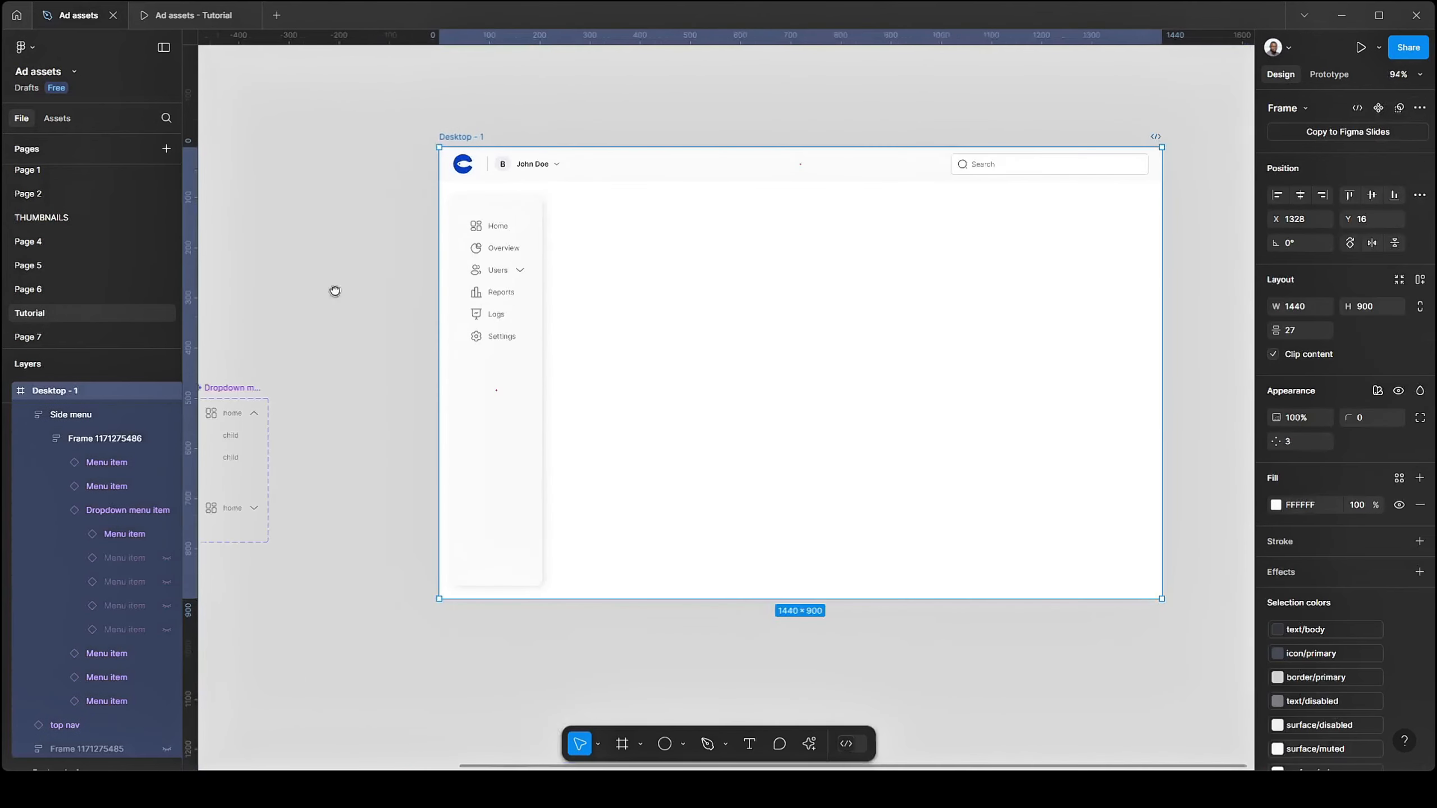
scroll(509, 274, "up", 1)
- Turn on the State property of the Users dropdown item in the Side menu to expand its child entries
left_click(549, 276)
scroll(555, 278, "up", 4)
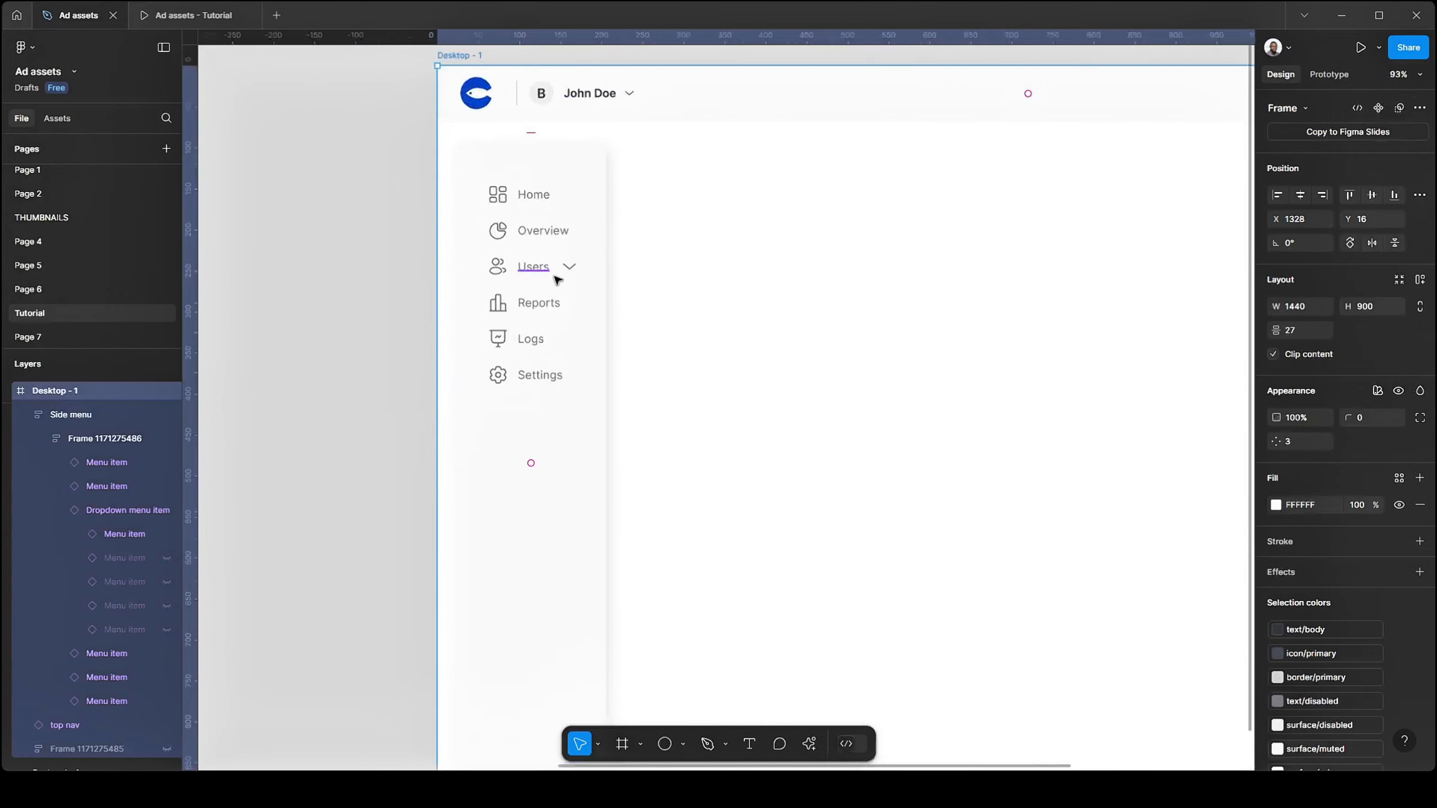
double_click(573, 279)
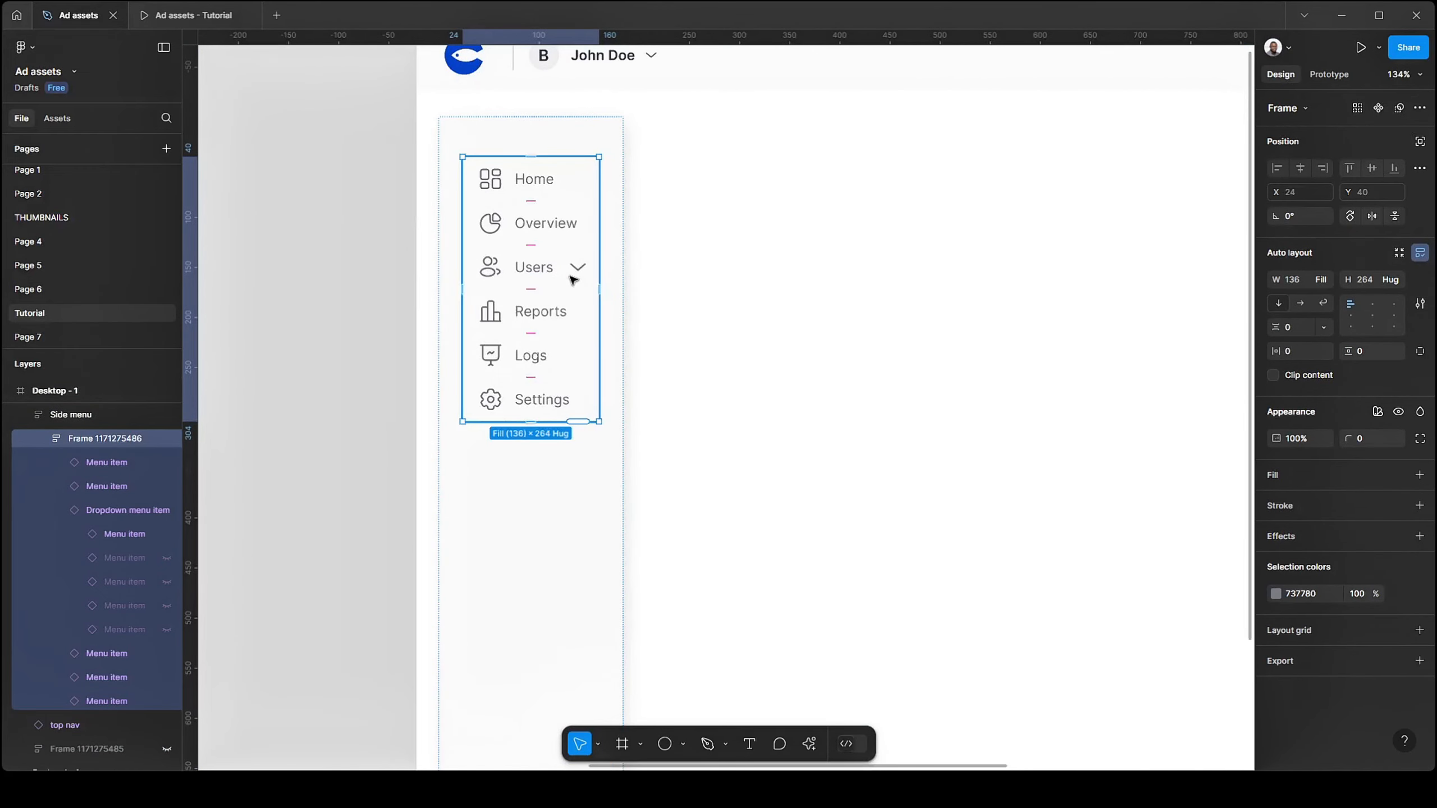
left_click(573, 279)
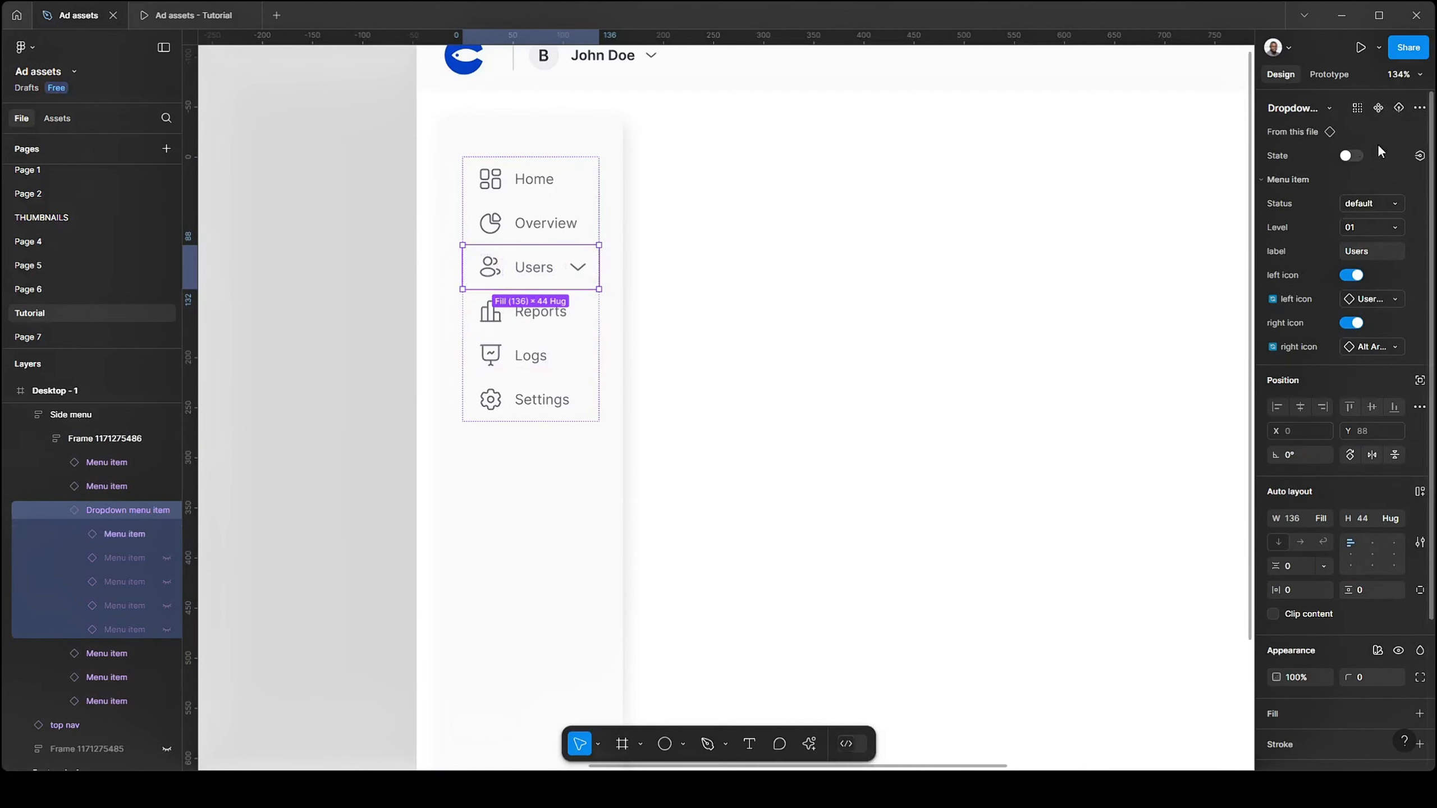
left_click(1352, 157)
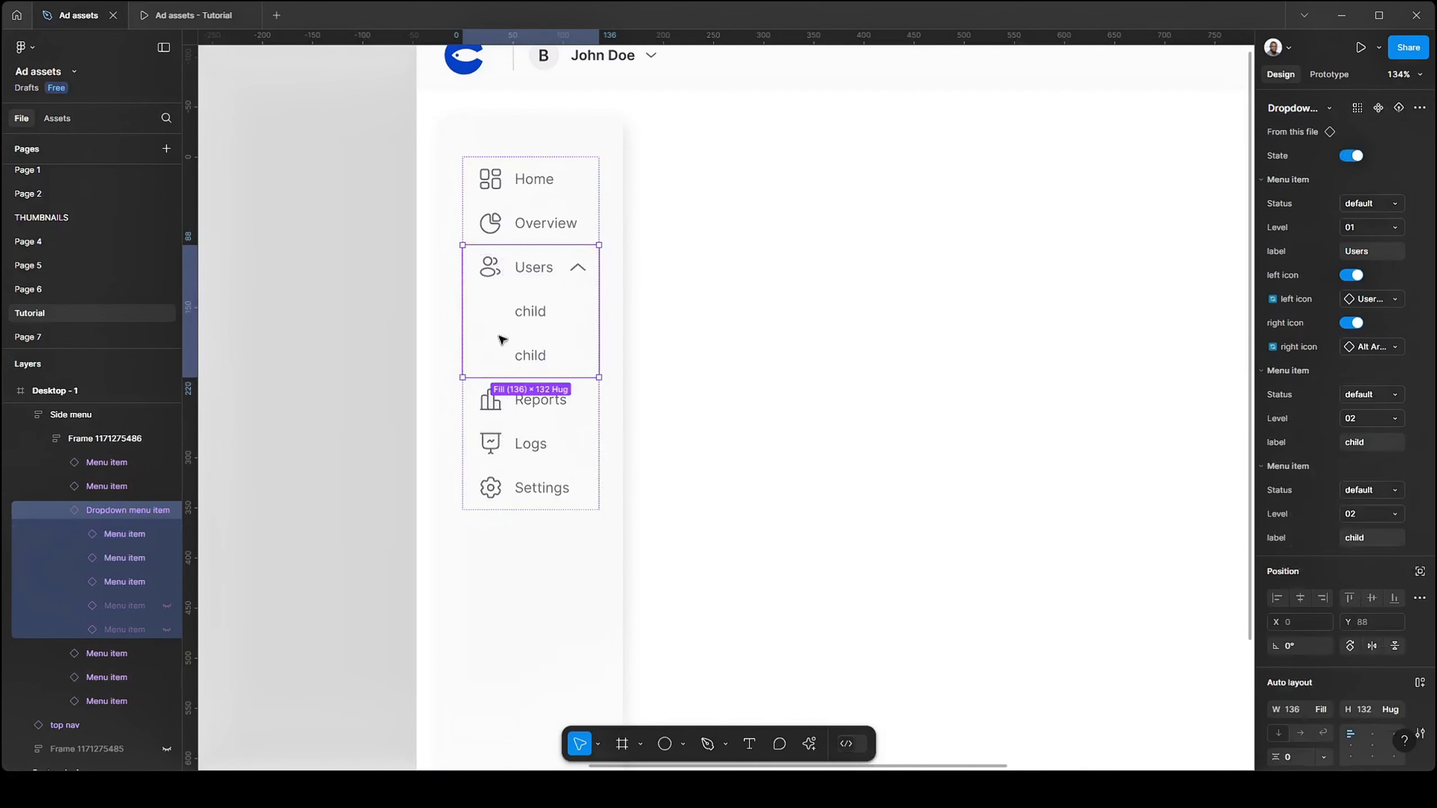
- Label the two child entries under Users as Teachers and Students
left_click(549, 331)
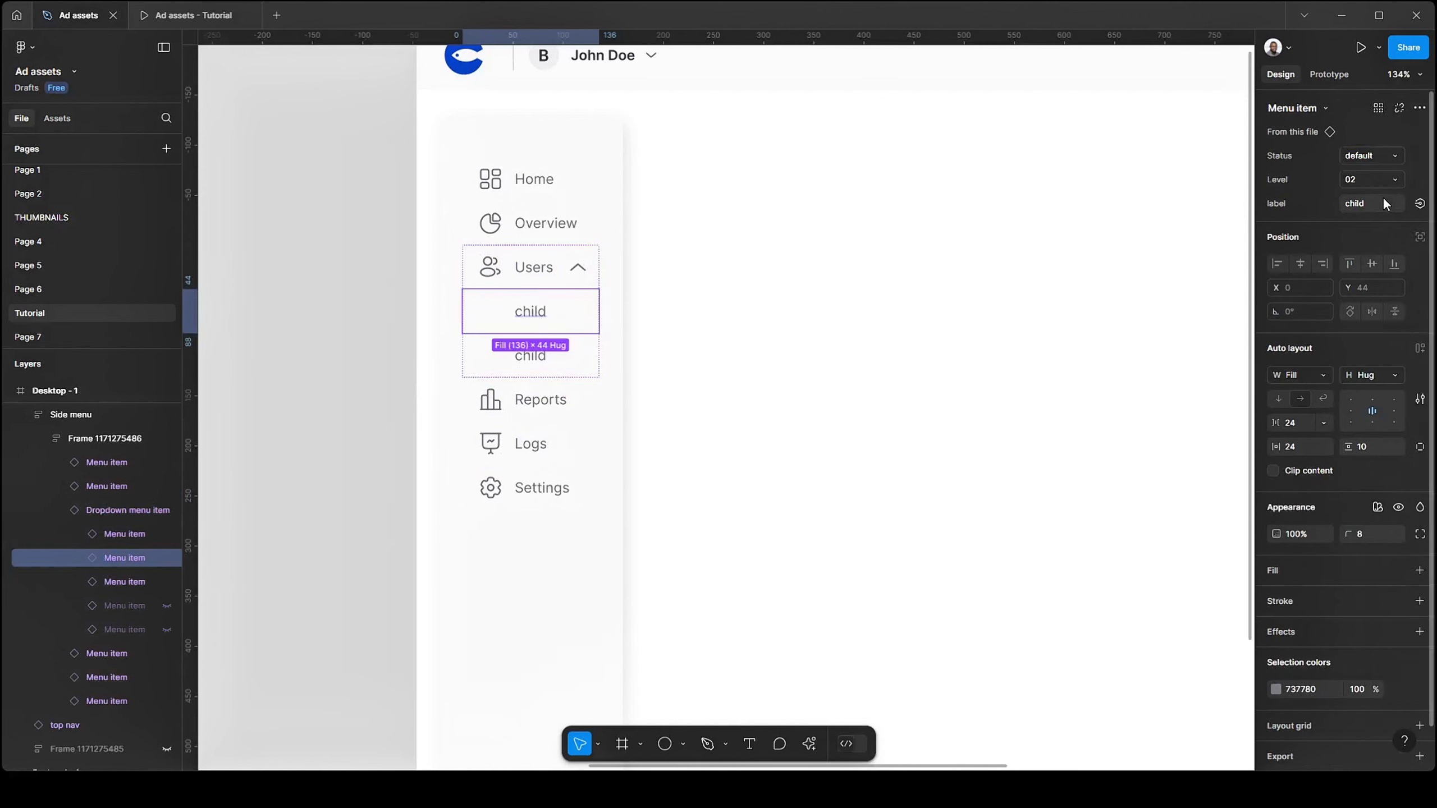
left_click(1365, 204)
left_click(566, 378)
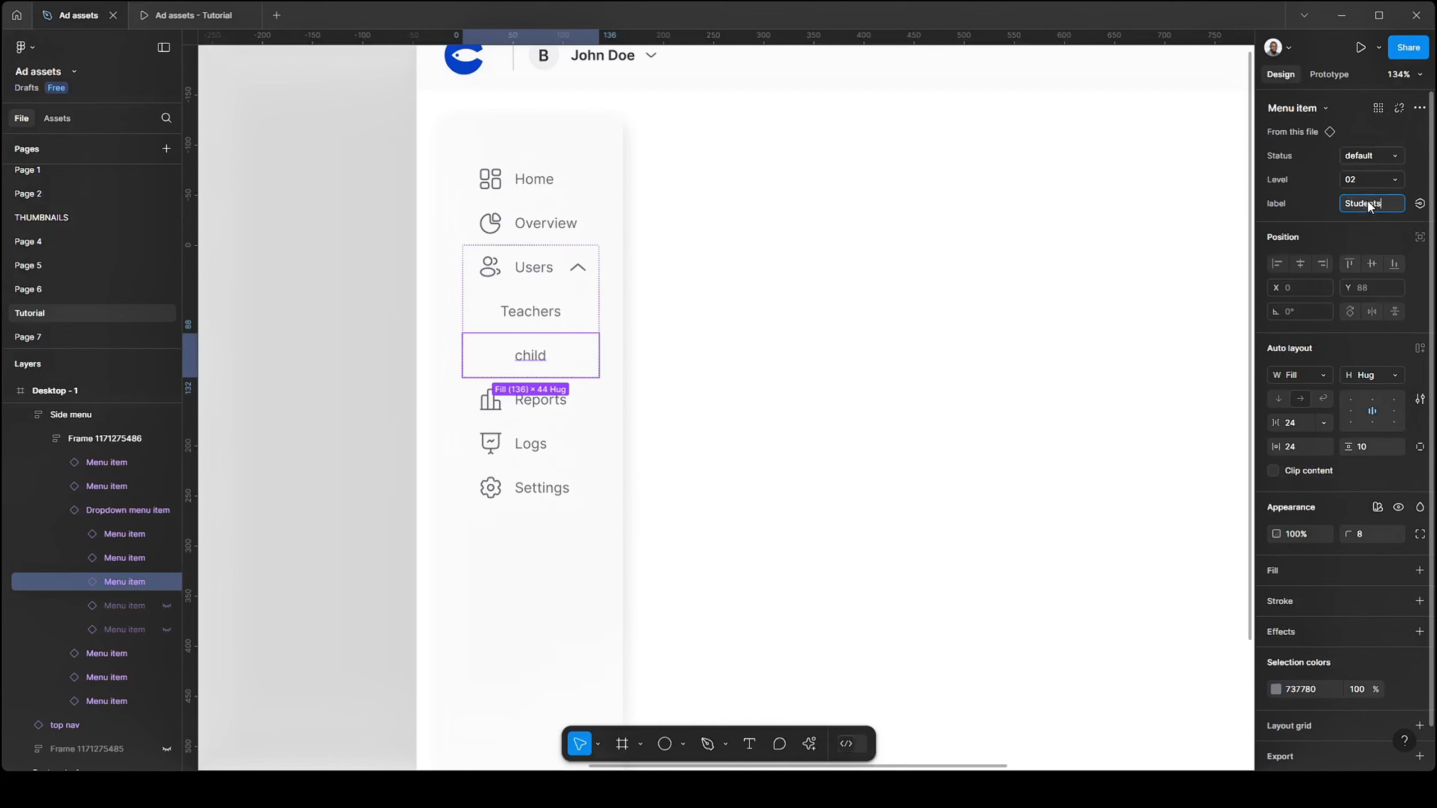
left_click(1039, 250)
- Add a While hovering prototype interaction from the Menu item component's level 1 default variant, changing it to the level 1 hover variant
scroll(1039, 251, "down", 2)
scroll(979, 346, "down", 5)
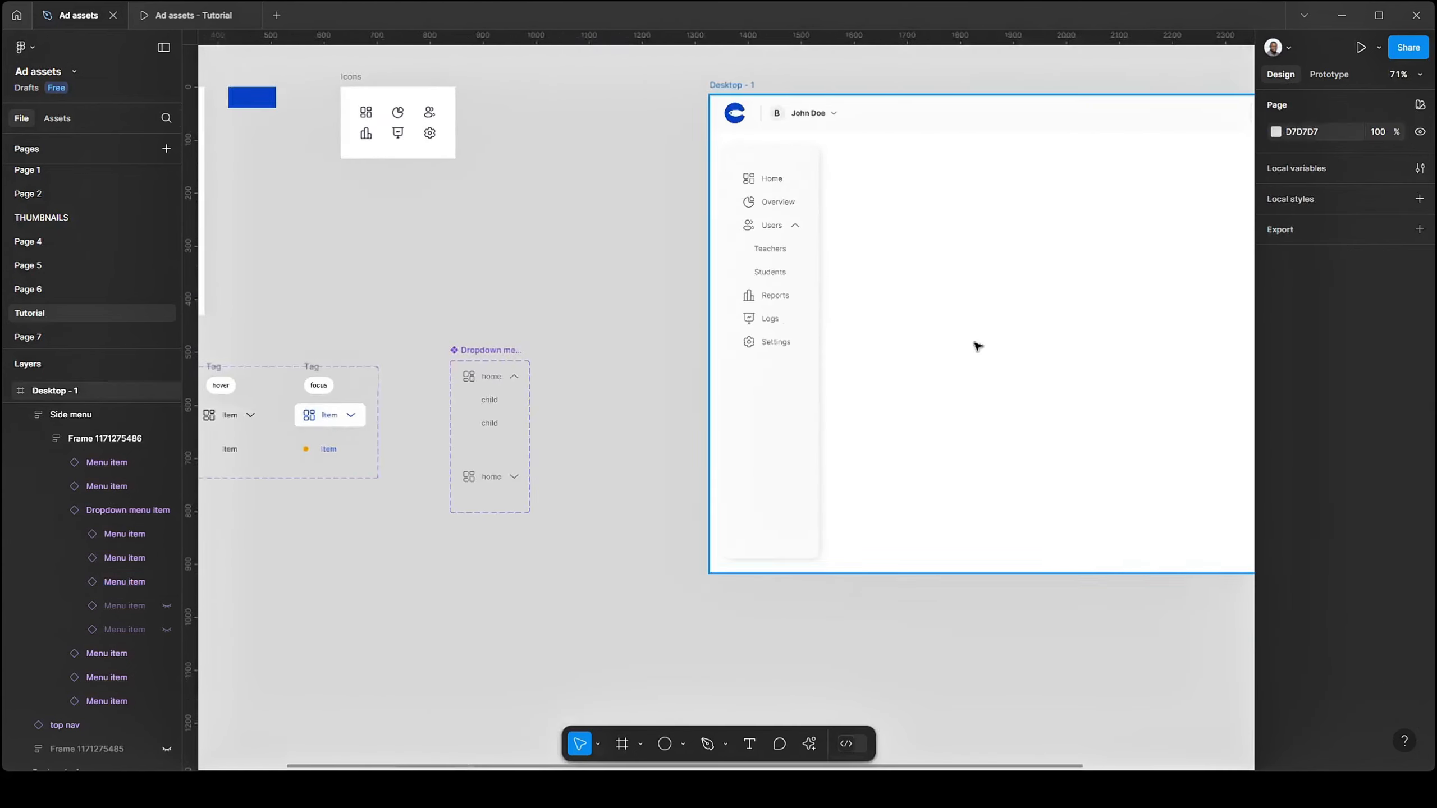
scroll(979, 346, "down", 2)
left_click_drag(596, 529, 637, 531)
scroll(458, 420, "up", 5)
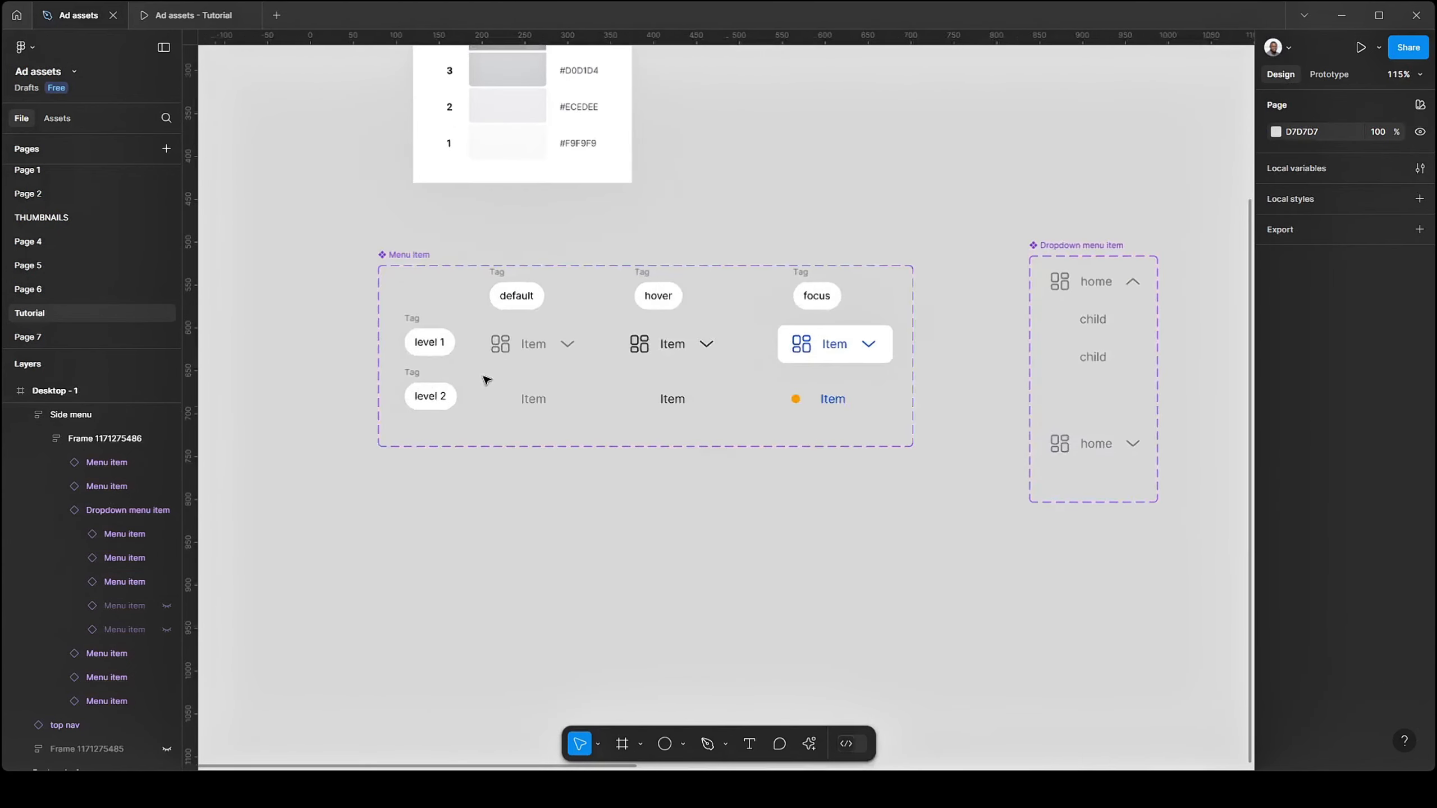
scroll(555, 356, "right", 1)
scroll(378, 260, "up", 2)
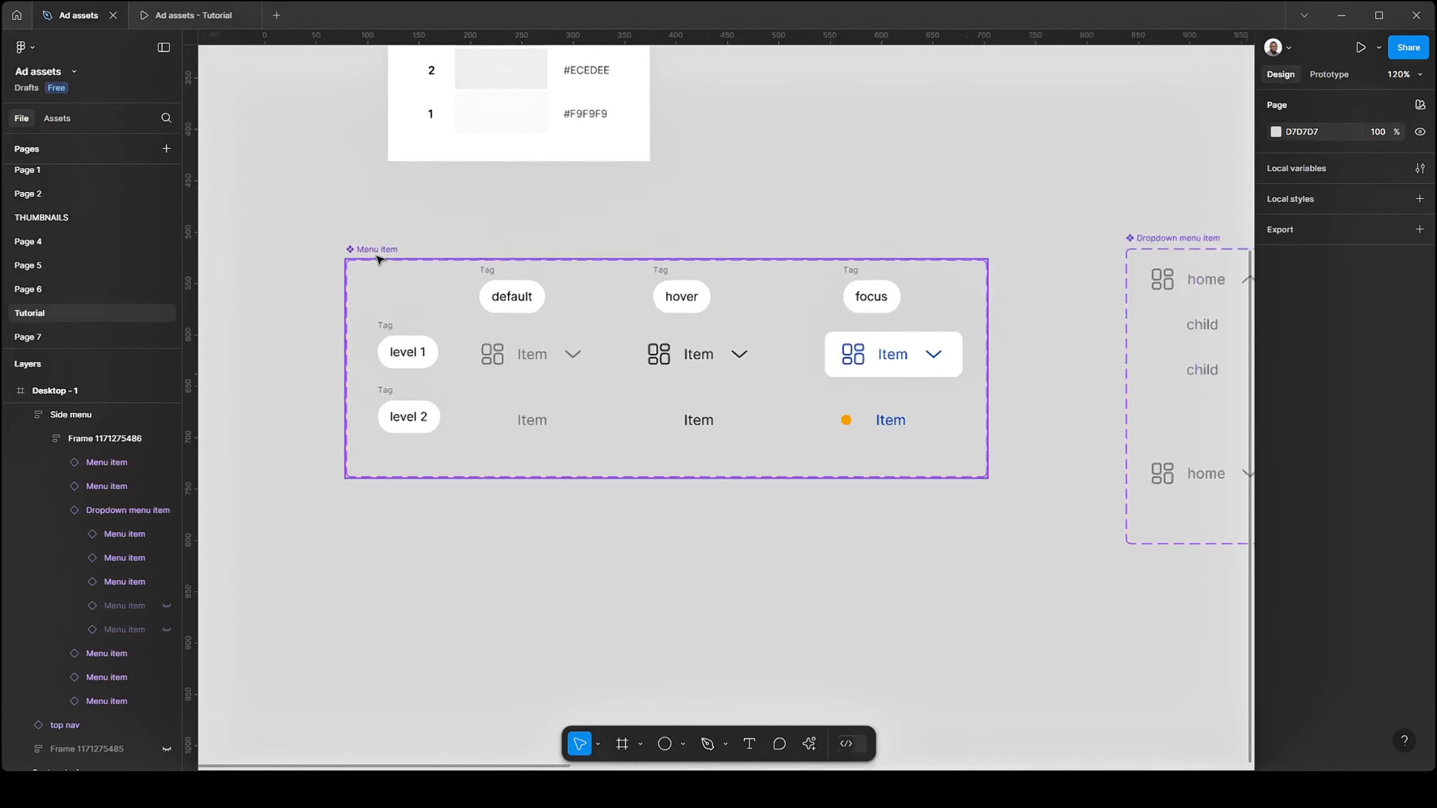
scroll(379, 259, "up", 2)
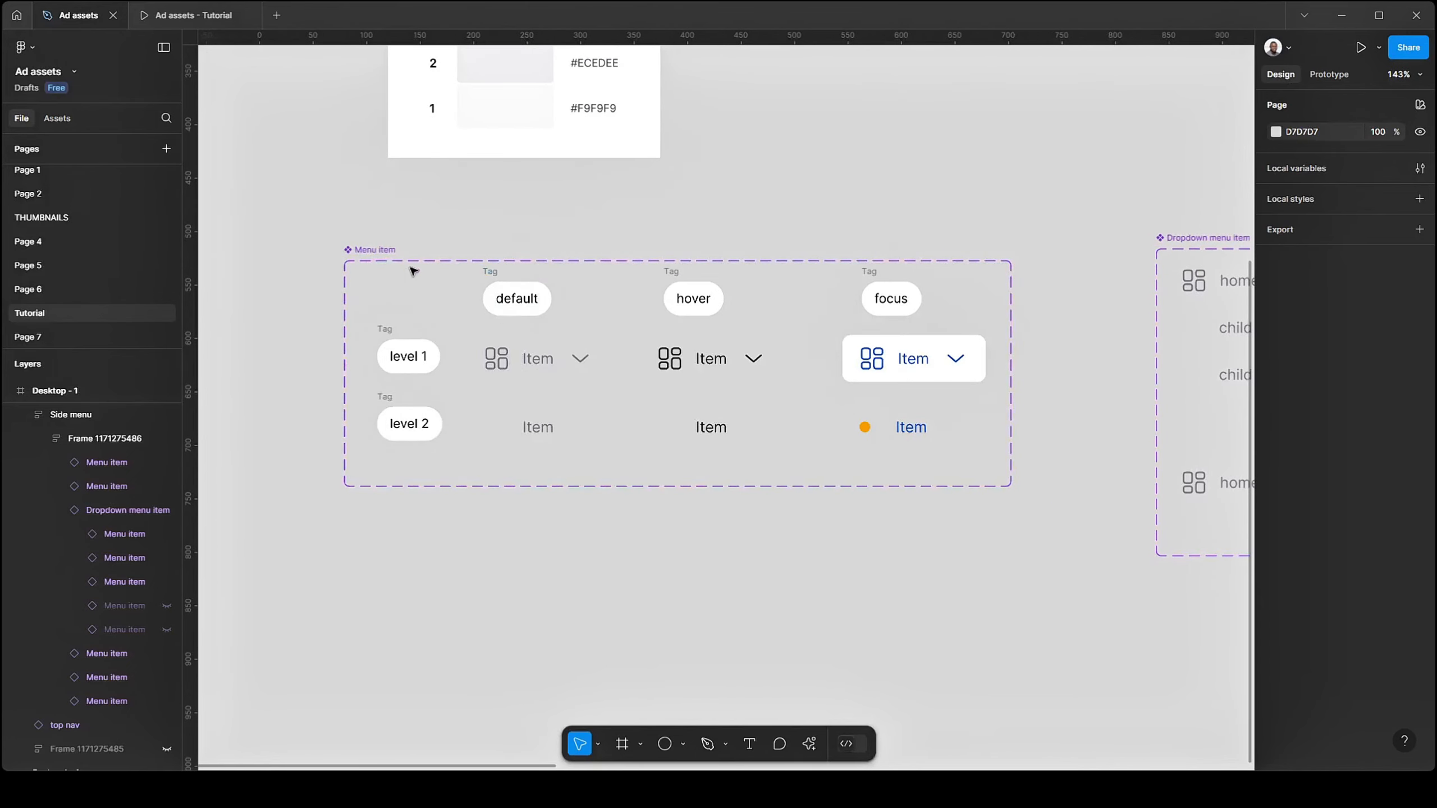
left_click(1350, 77)
scroll(605, 384, "up", 3)
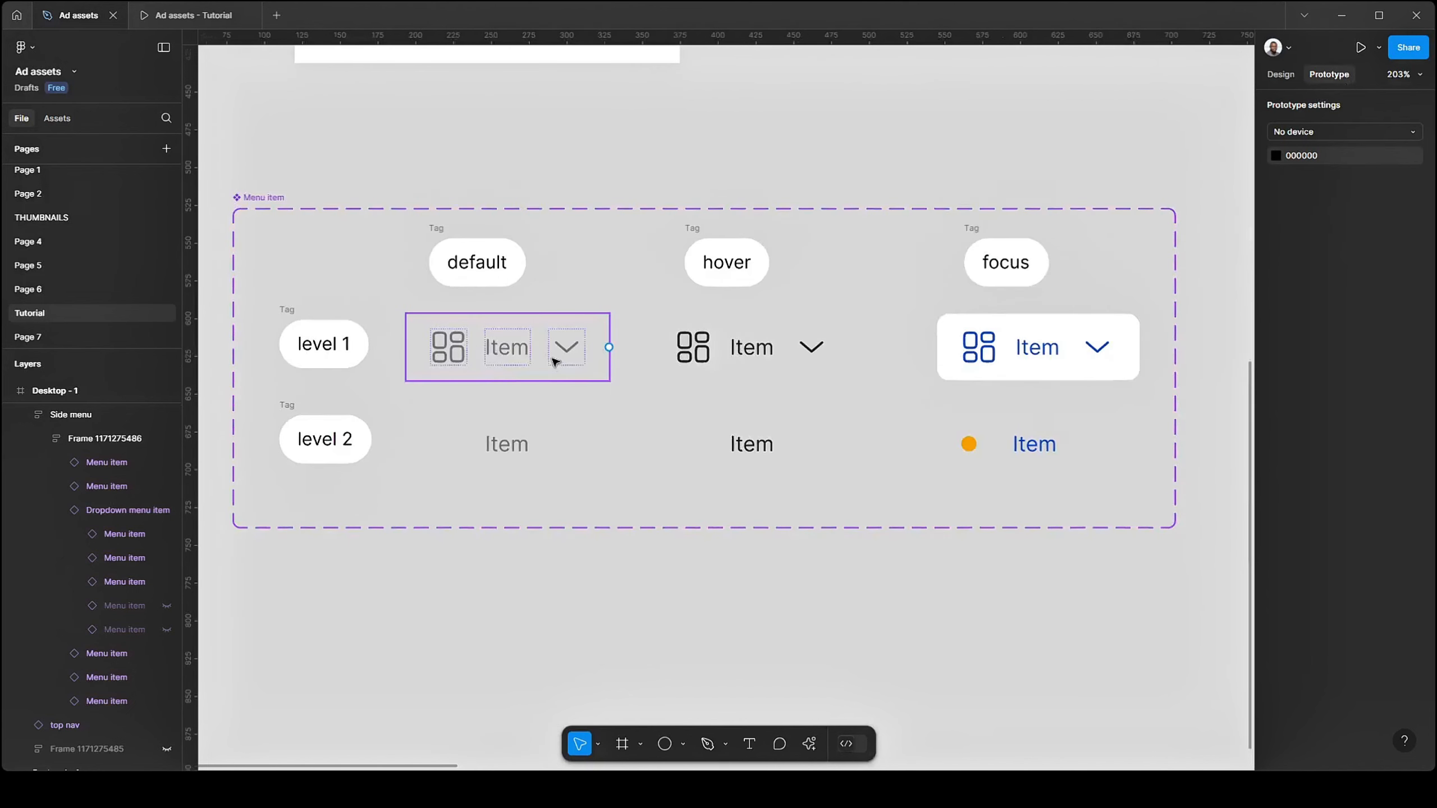
left_click(586, 361)
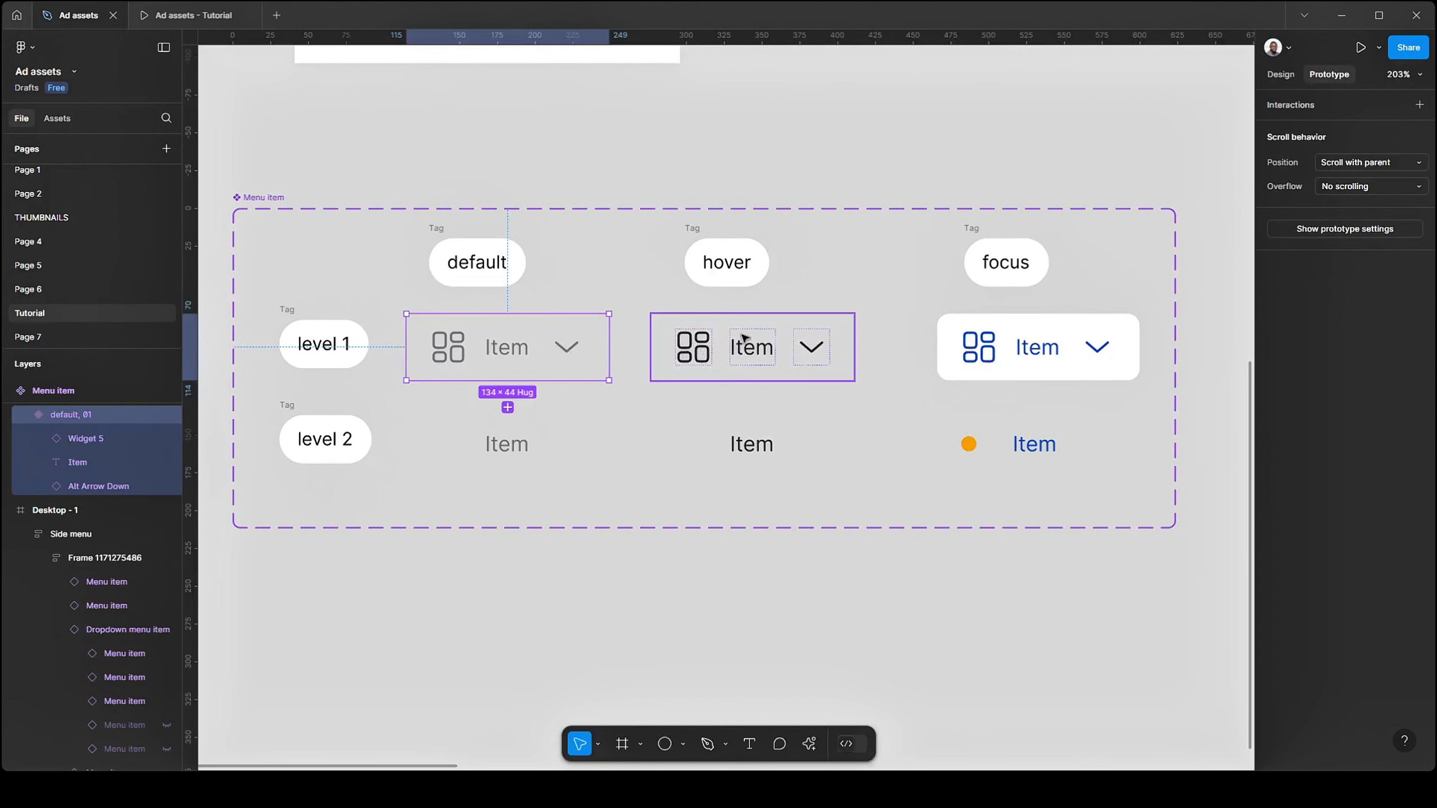
left_click_drag(609, 346, 679, 344)
left_click(676, 417)
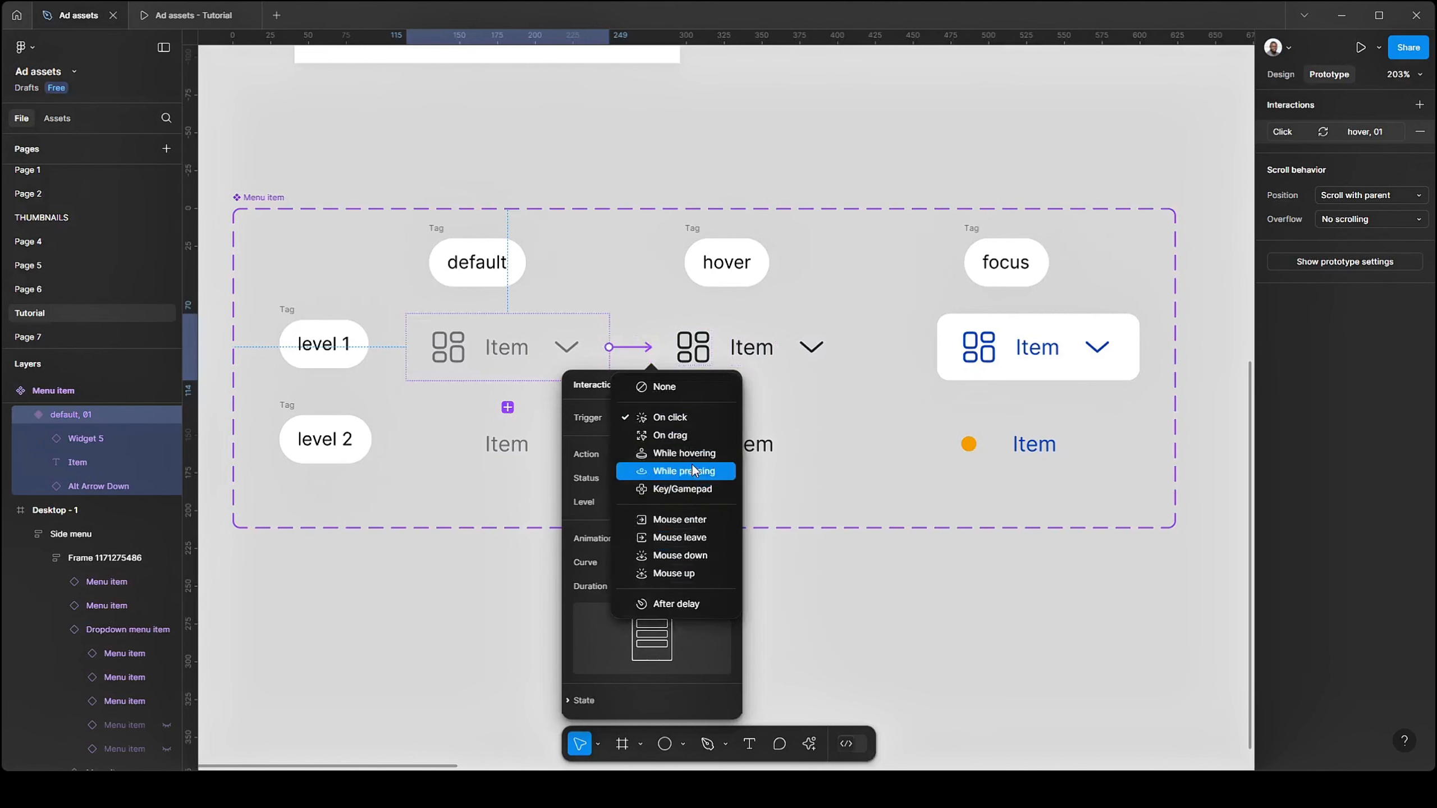
left_click(692, 448)
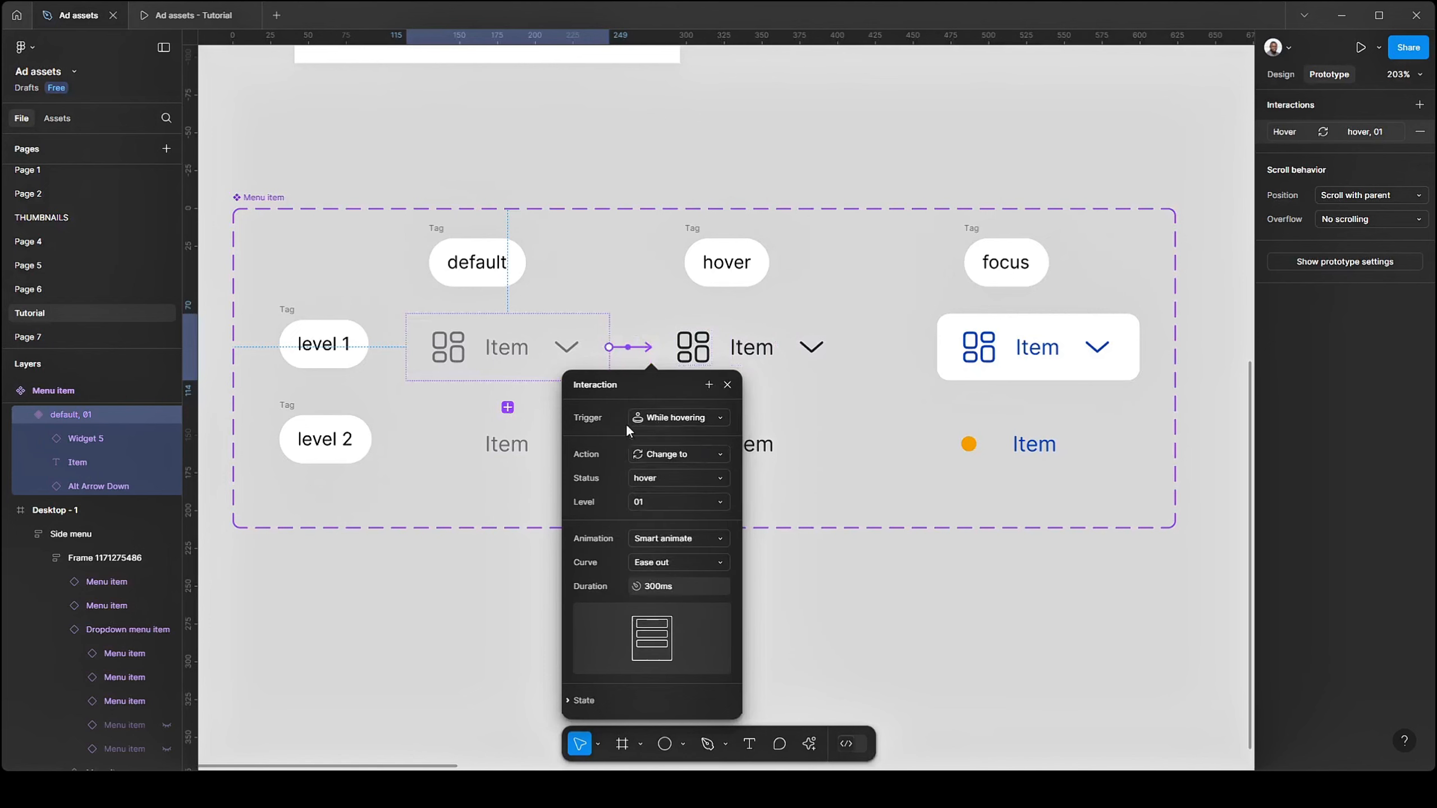
- Add a While hovering prototype interaction from the Menu item component's level 2 default variant, changing it to the level 2 hover variant
left_click(670, 321)
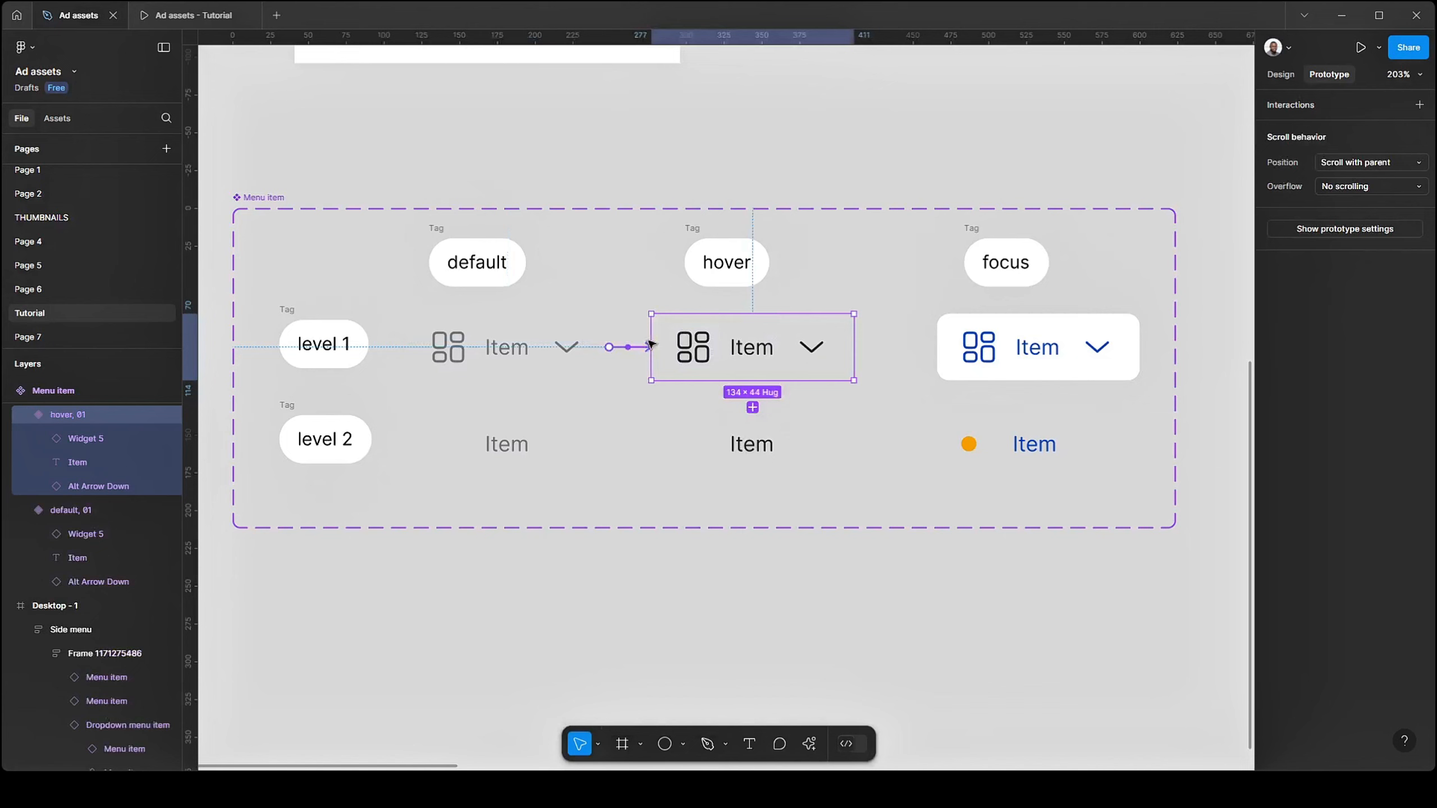
left_click(539, 454)
left_click_drag(609, 444, 739, 446)
left_click(684, 515)
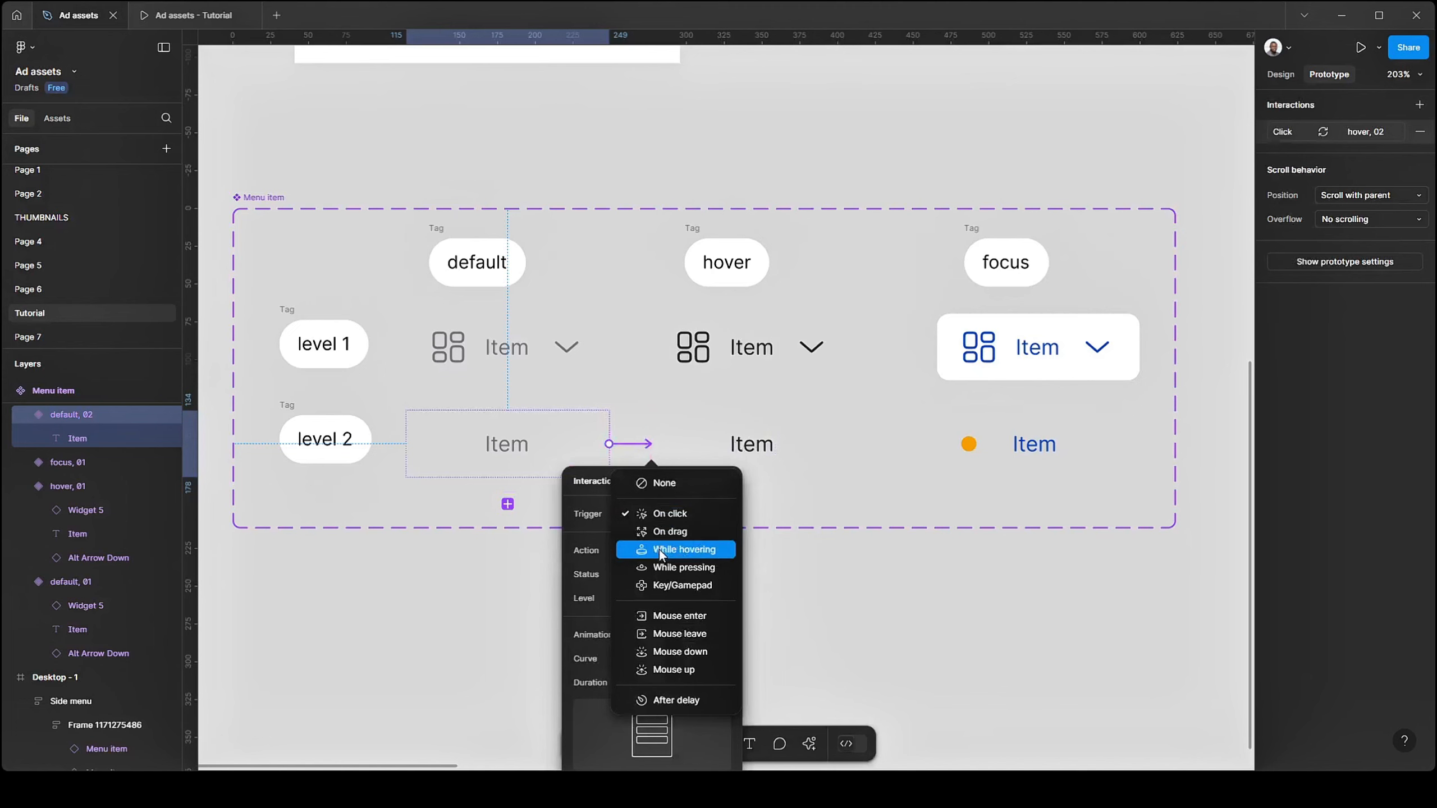
left_click(659, 551)
left_click(798, 436)
- Add On click interactions from the level 1 and level 2 hover variants of Menu item, changing each to its same-level focus variant
left_click(828, 362)
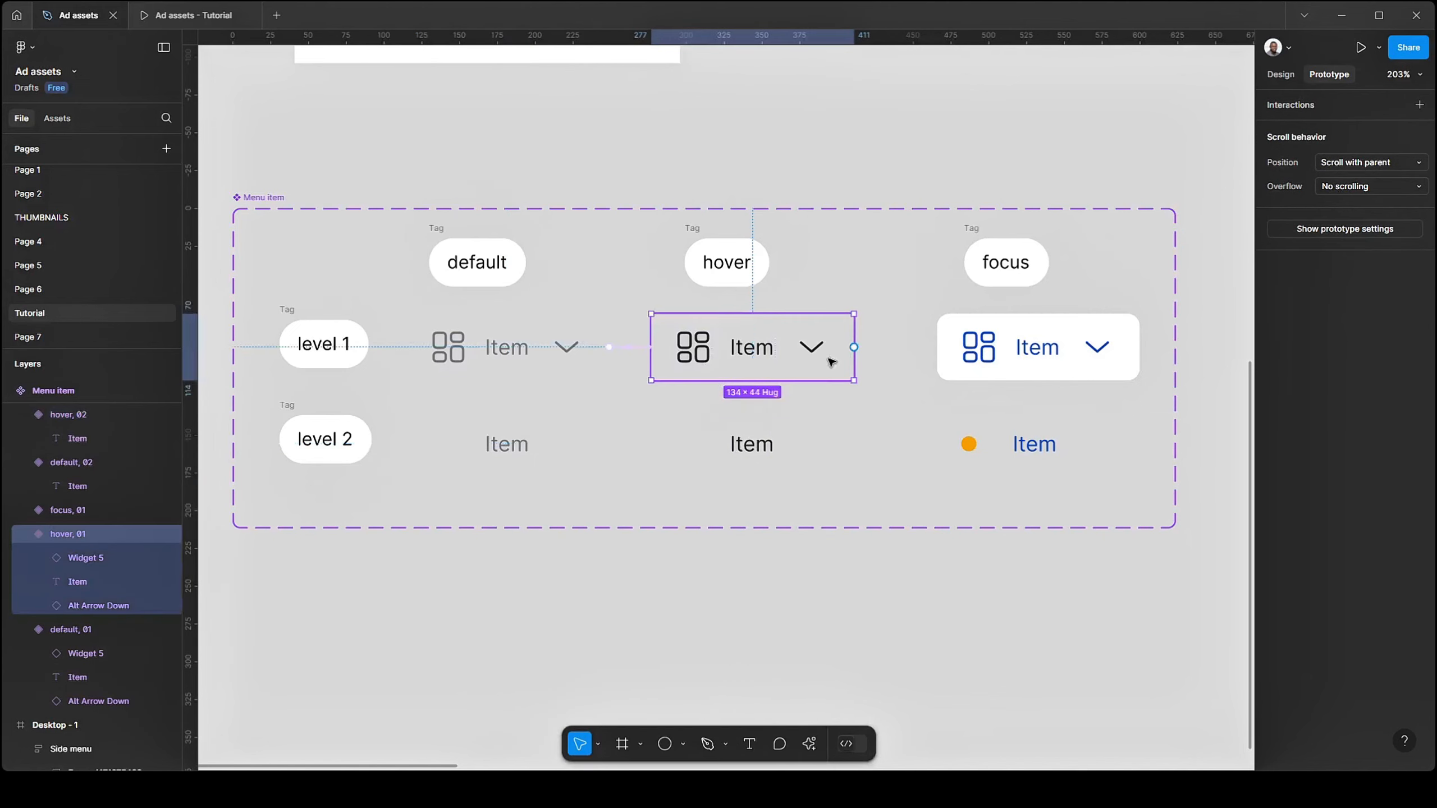
left_click_drag(854, 347, 979, 347)
left_click(846, 441)
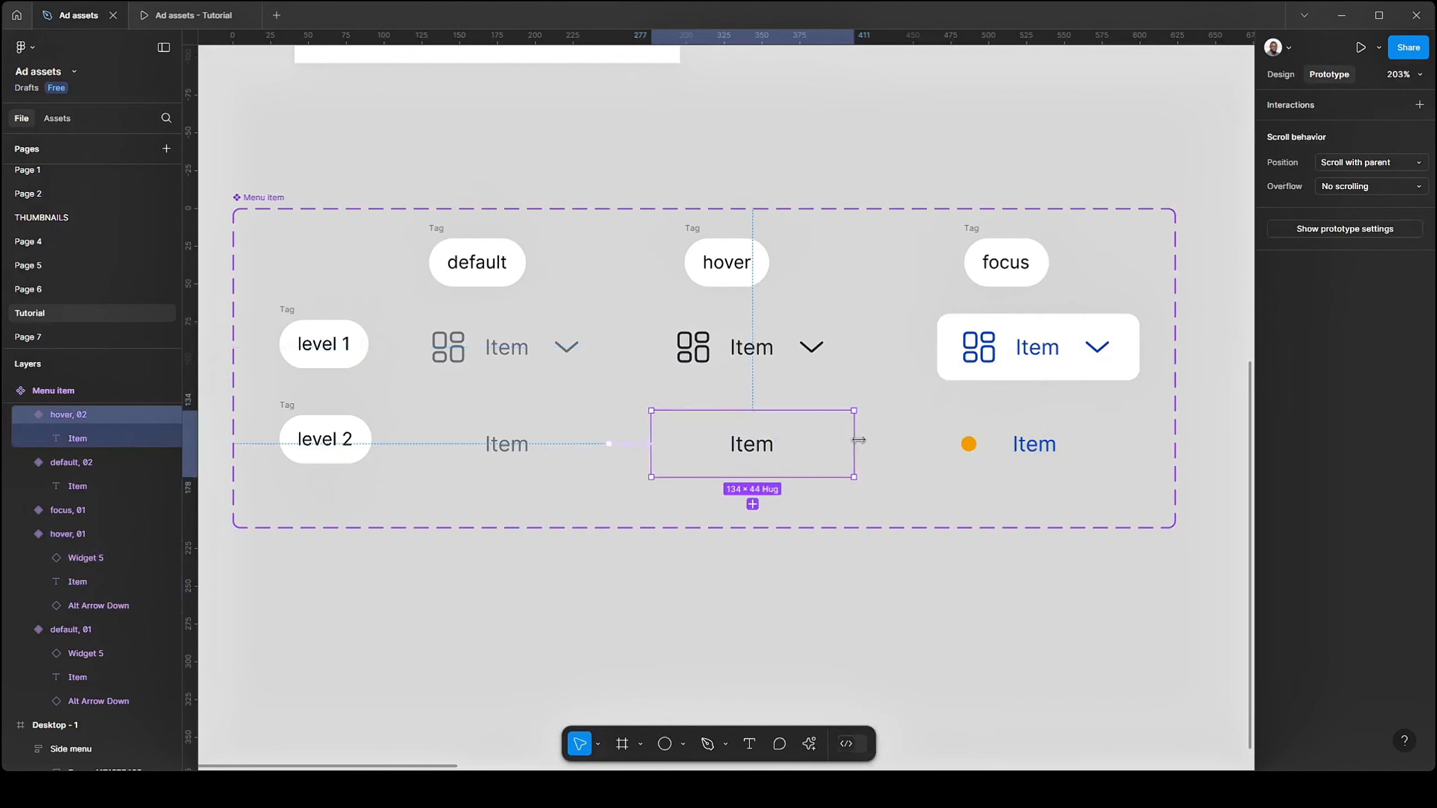
left_click_drag(854, 454, 1012, 436)
scroll(893, 371, "right", 5)
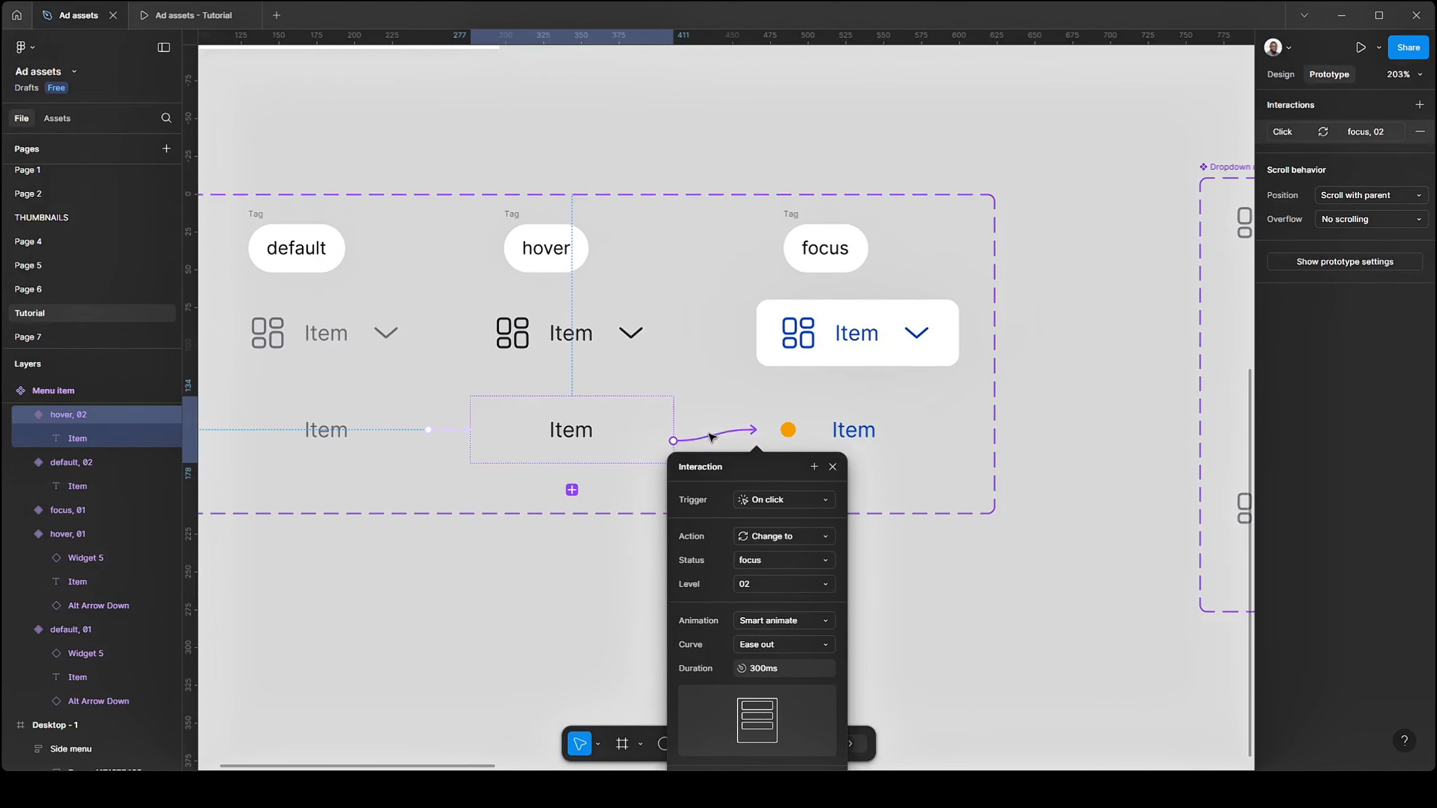
left_click(717, 392)
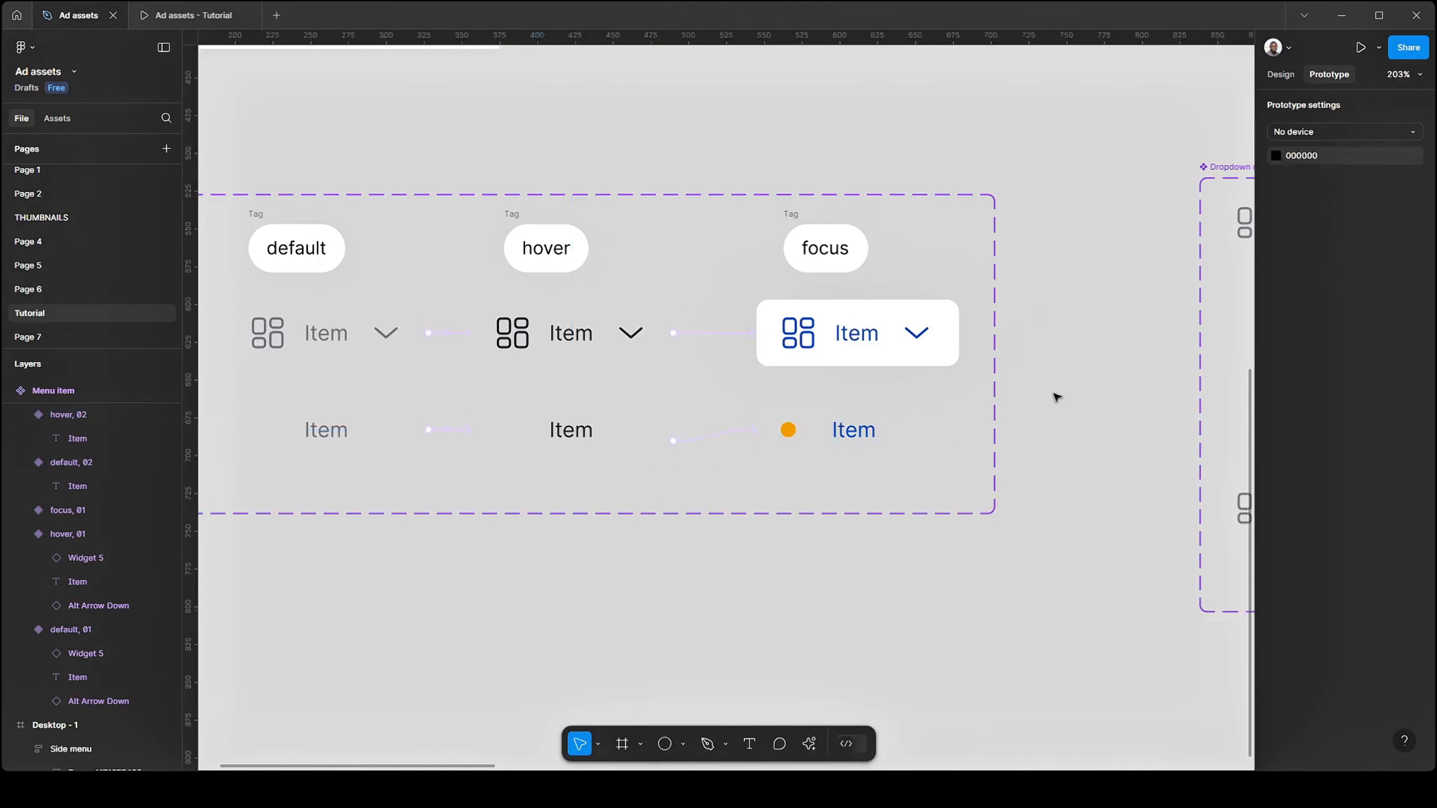
- Examine the Dropdown menu item component and the Side menu's entries in the Desktop - 1 frame
scroll(1051, 396, "down", 2)
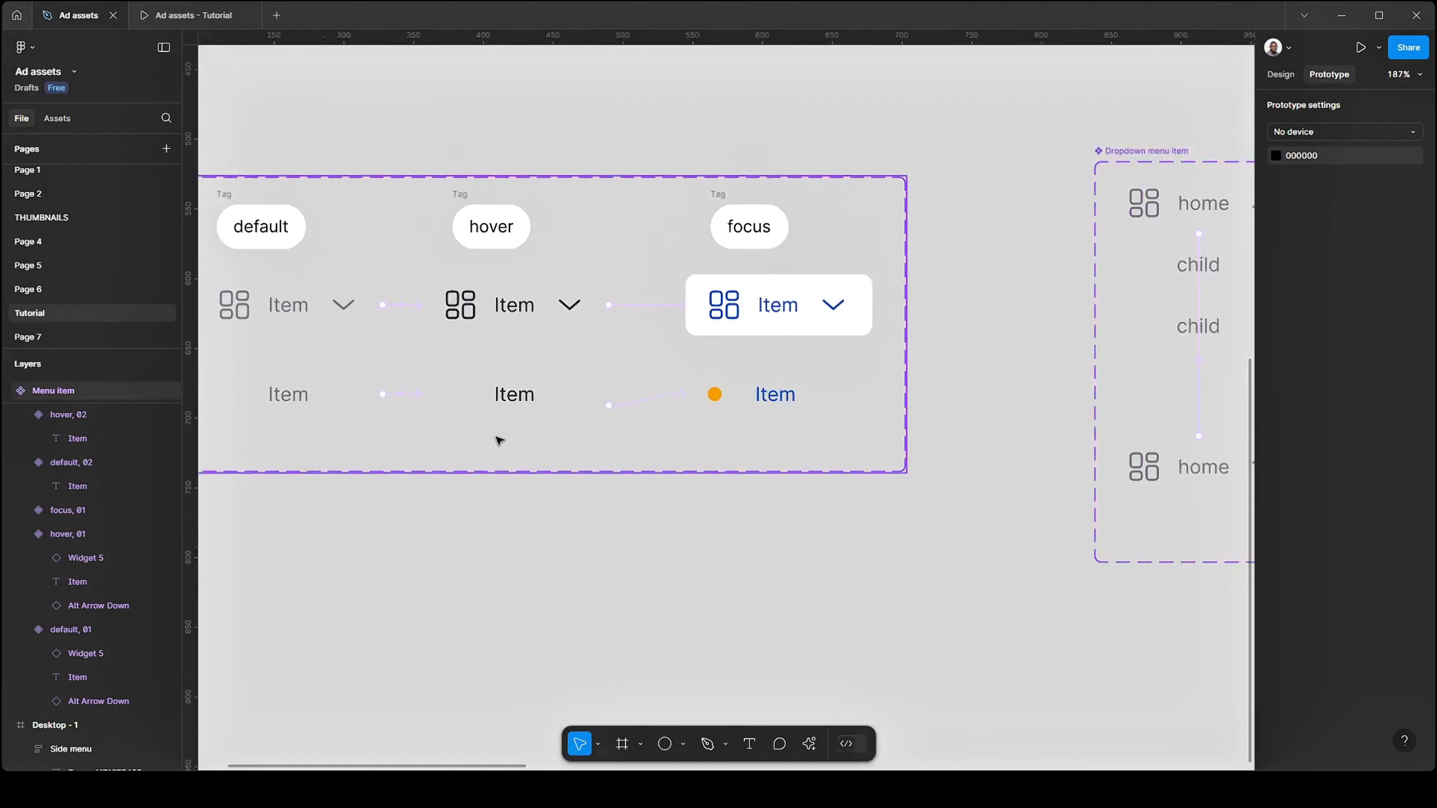
scroll(501, 552, "down", 1)
scroll(696, 552, "right", 6)
scroll(730, 503, "right", 10)
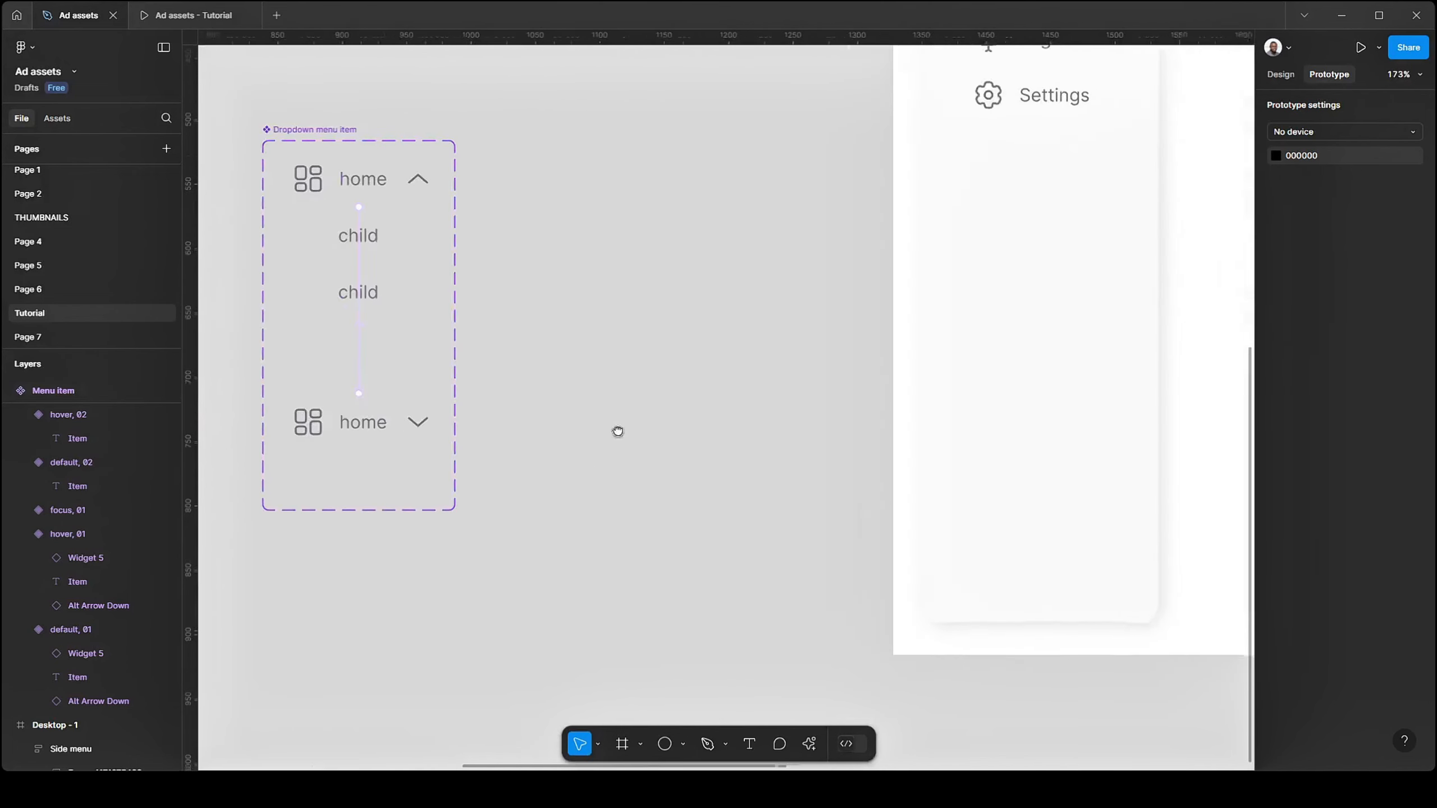
scroll(472, 503, "up", 2)
left_click(844, 329)
scroll(532, 353, "down", 1)
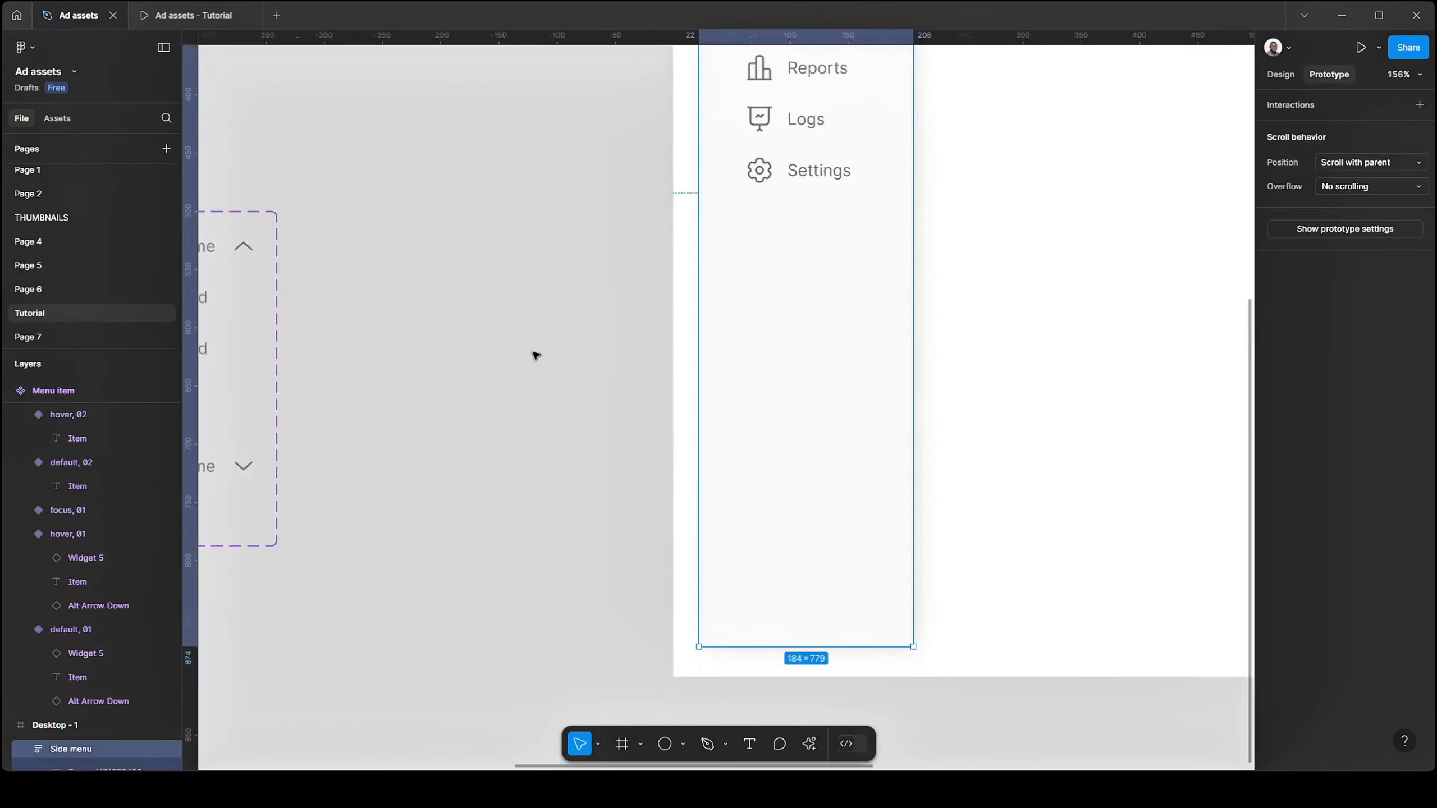
scroll(775, 360, "up", 3)
scroll(775, 360, "left", 3)
scroll(664, 504, "right", 1)
scroll(609, 385, "up", 2)
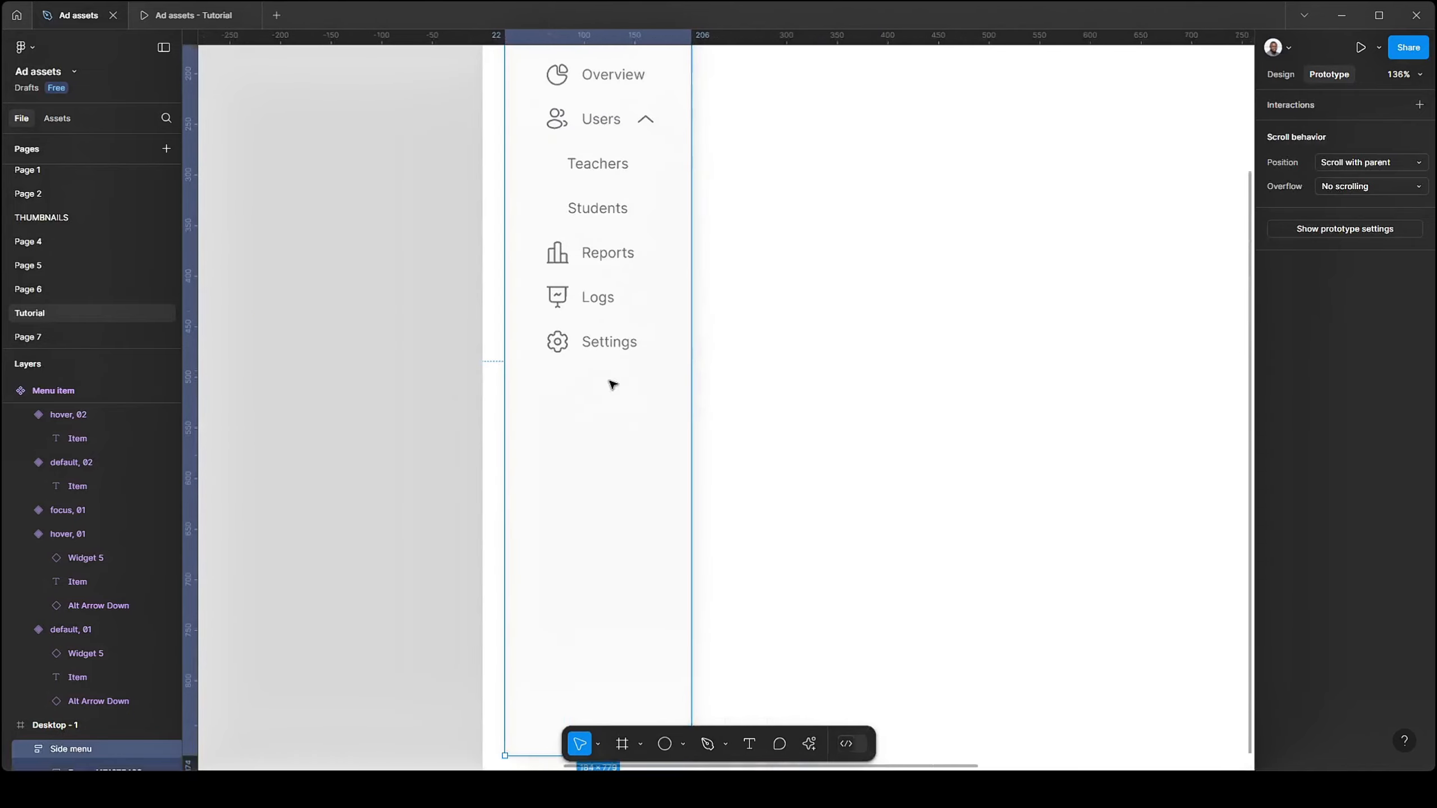
scroll(561, 475, "down", 1)
scroll(552, 498, "up", 1)
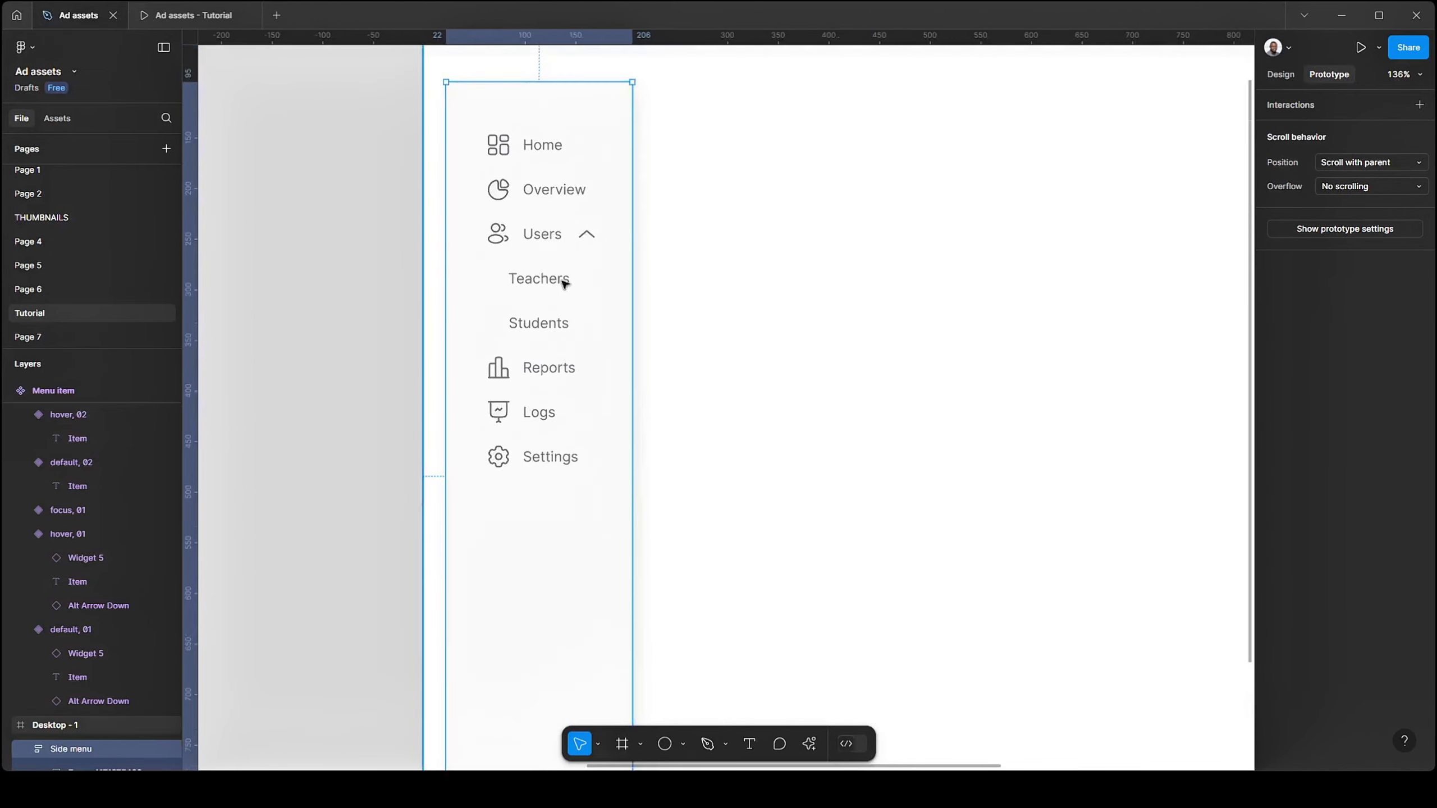
scroll(356, 340, "down", 1)
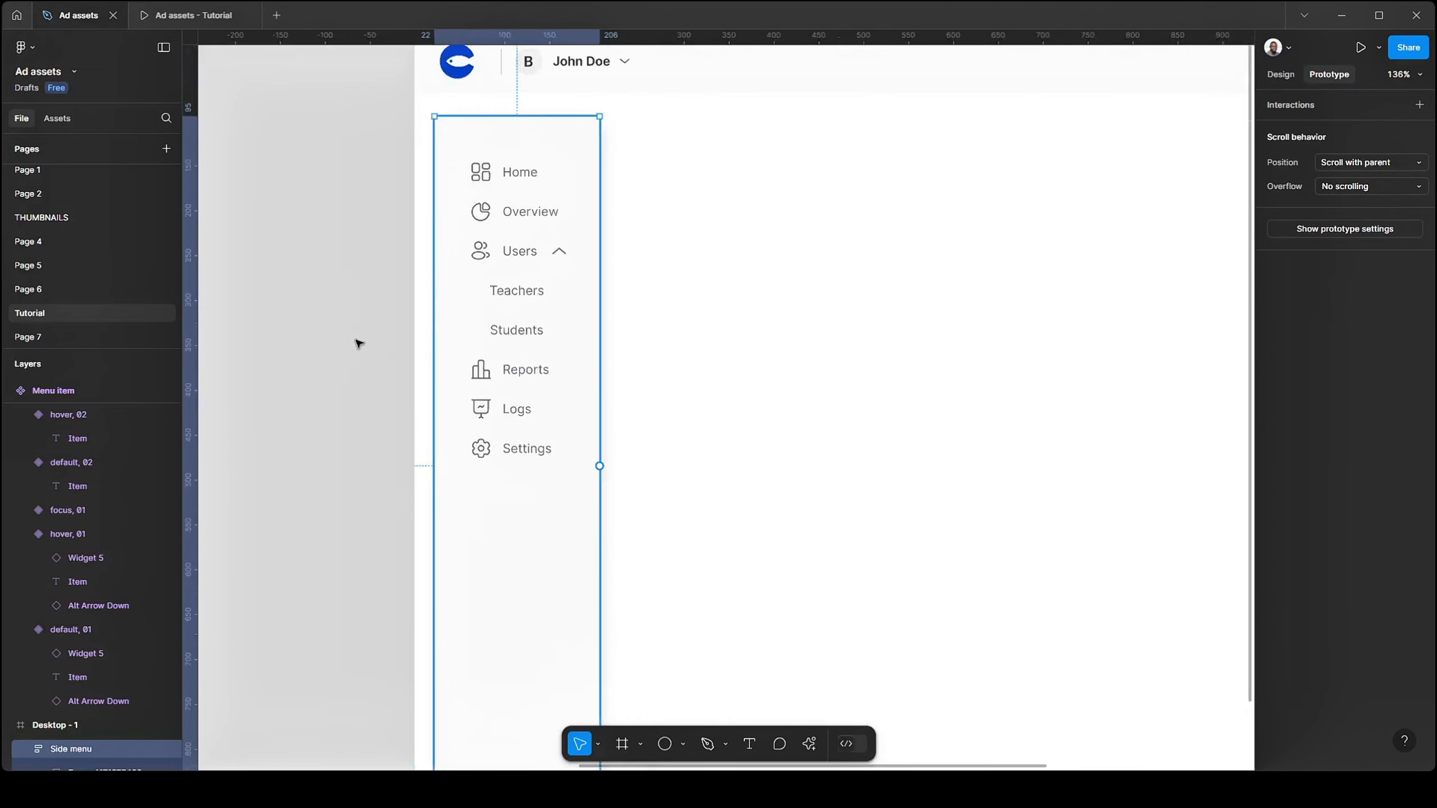
left_click(316, 261)
left_click_drag(702, 324, 663, 297)
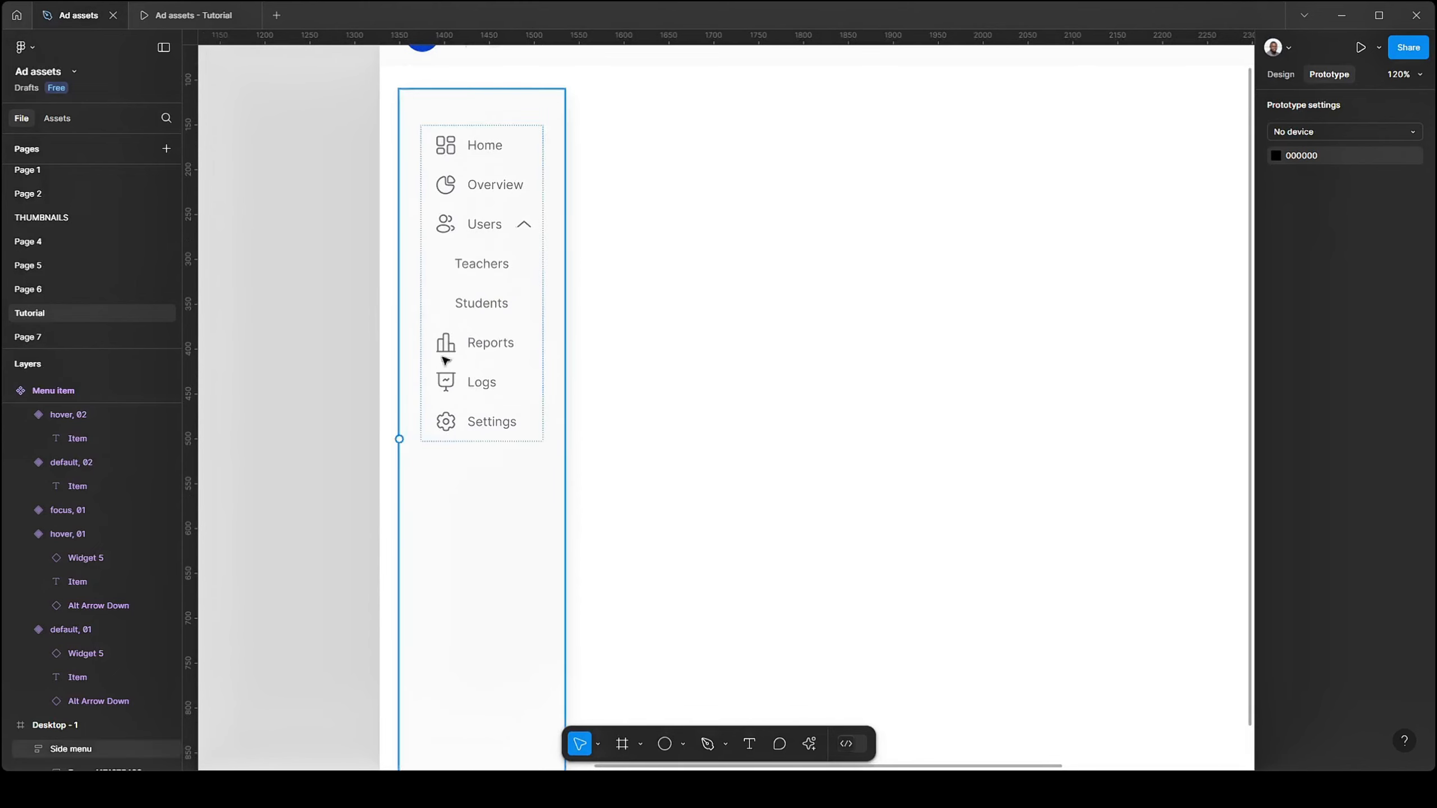
scroll(501, 293, "up", 1)
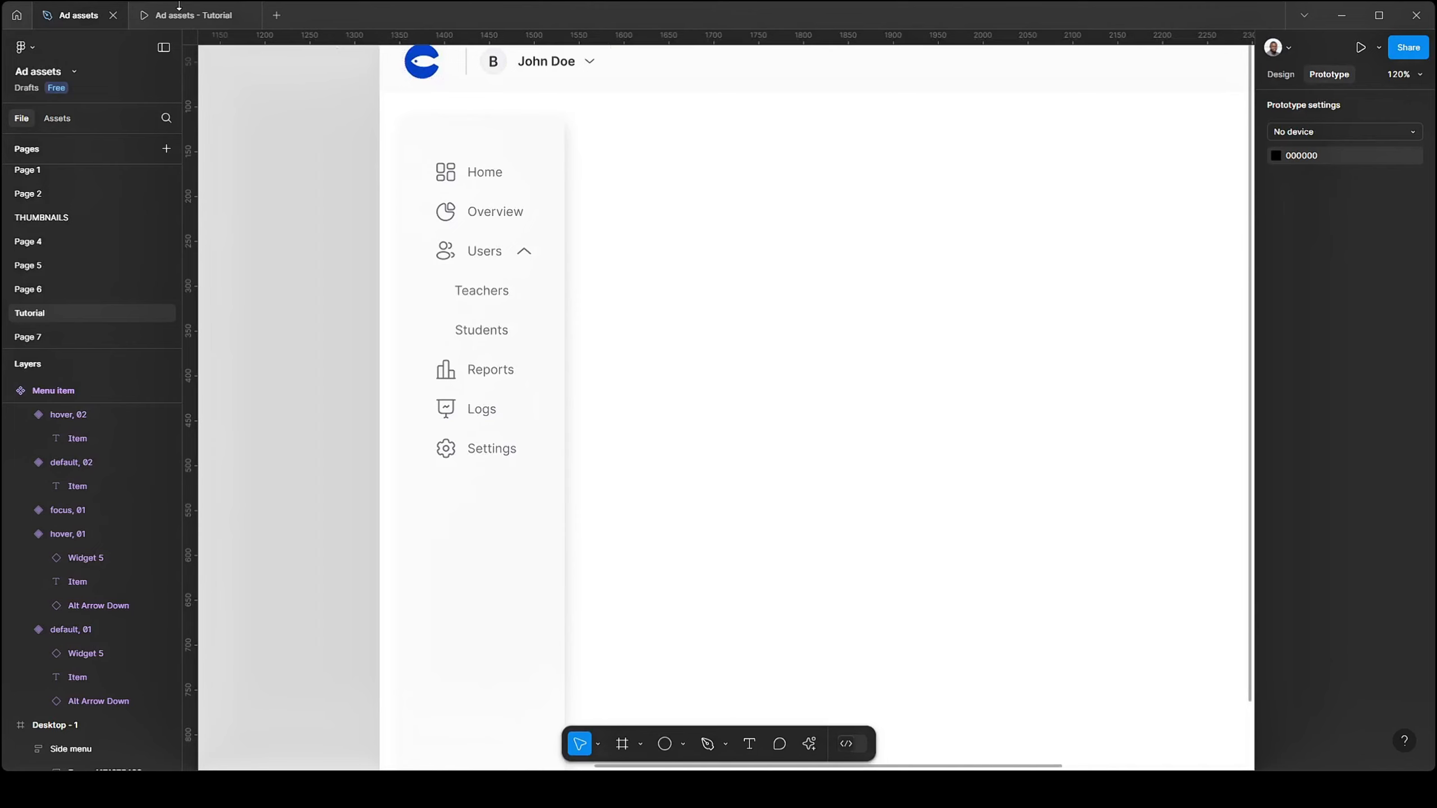
- Preview the Desktop - 1 frame's prototype scaled to fit the window and test selecting the Teachers entry in the Side menu
left_click(666, 213)
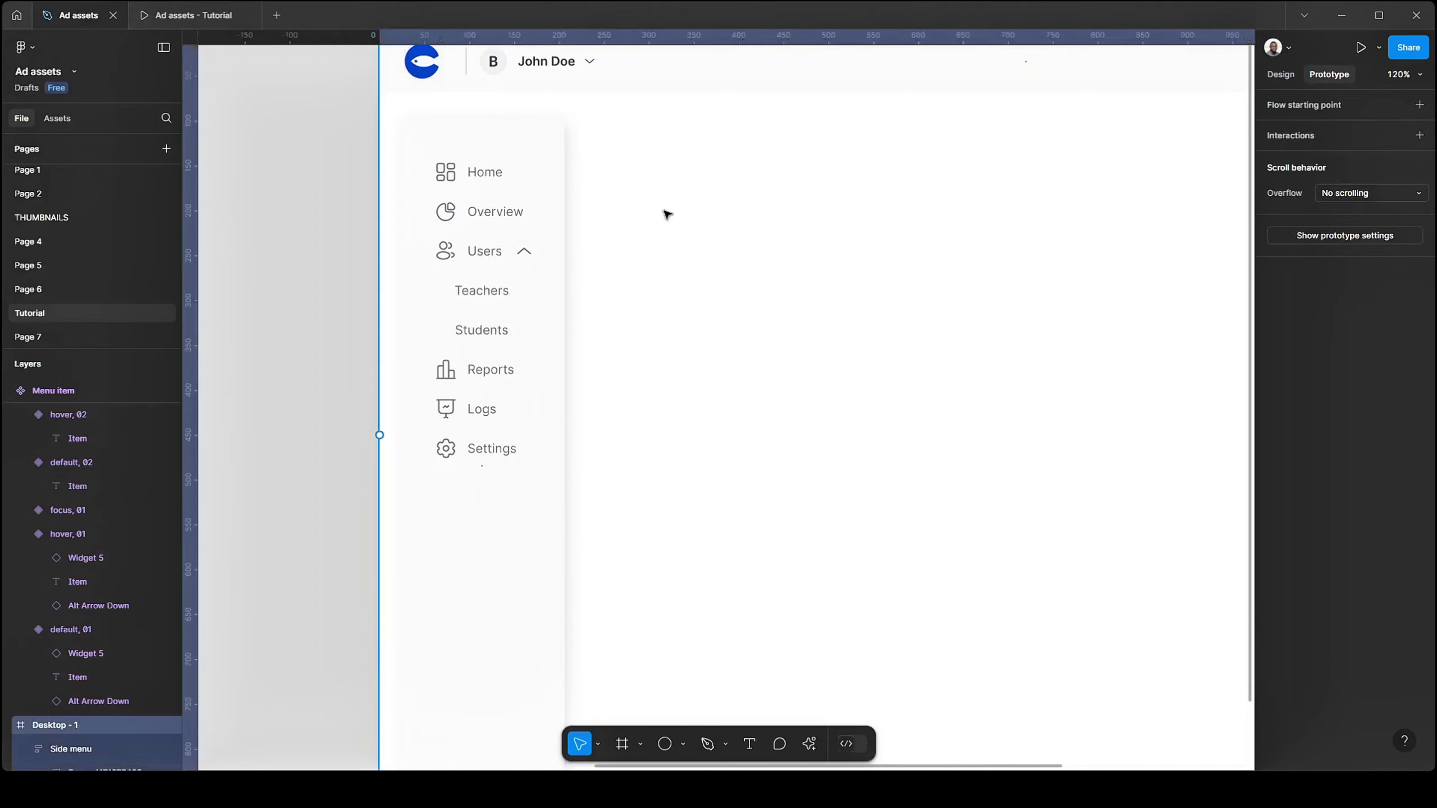
left_click(1361, 48)
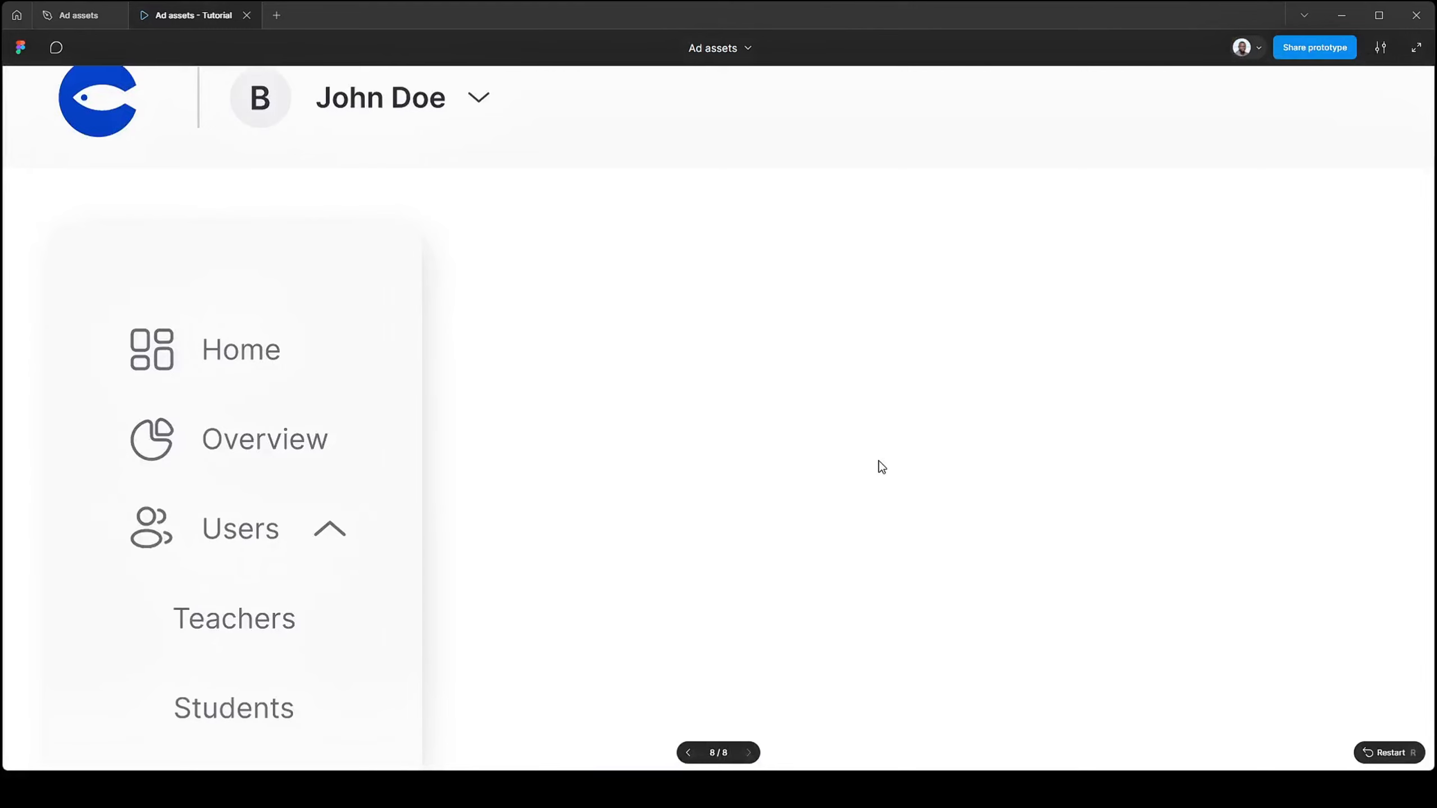
key("z")
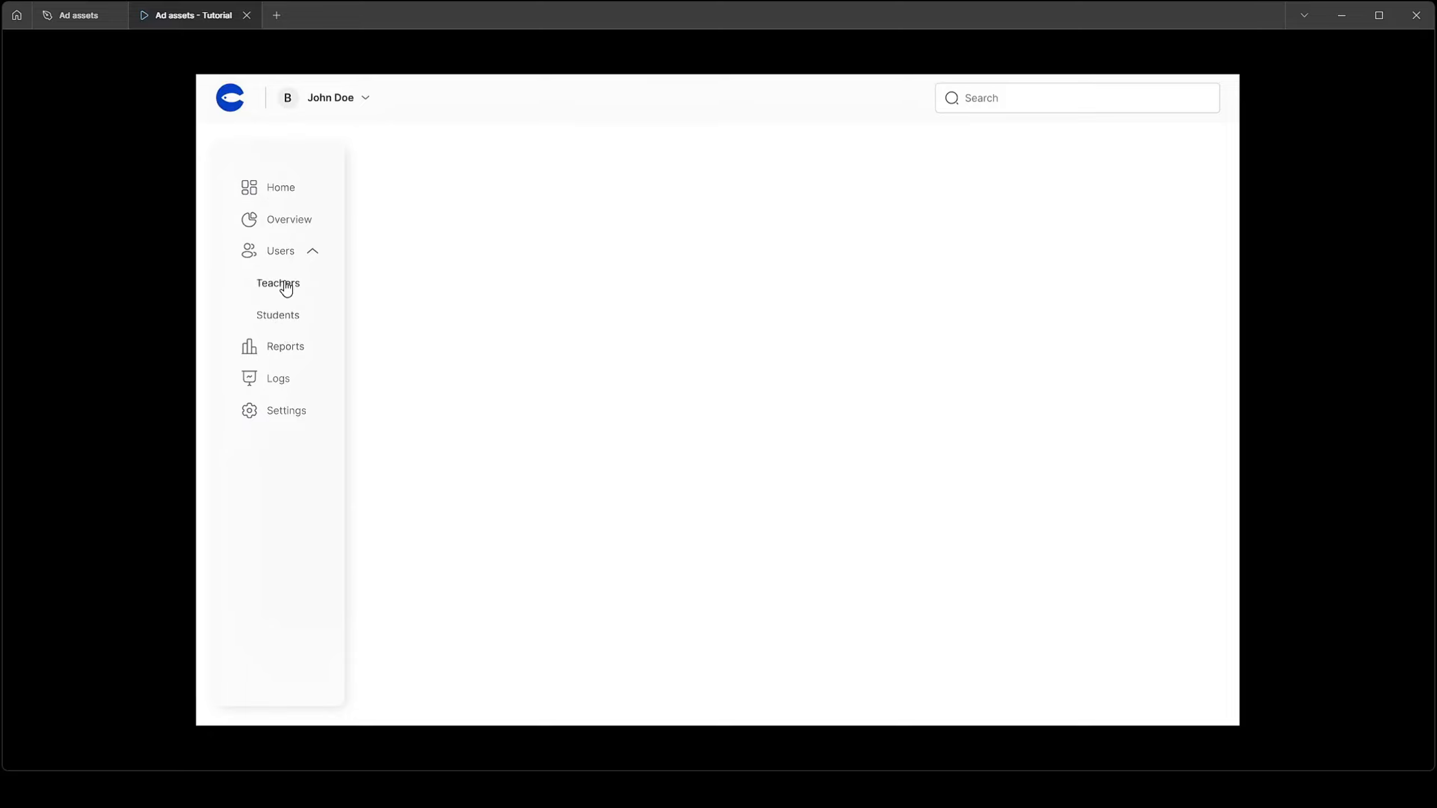
left_click(285, 283)
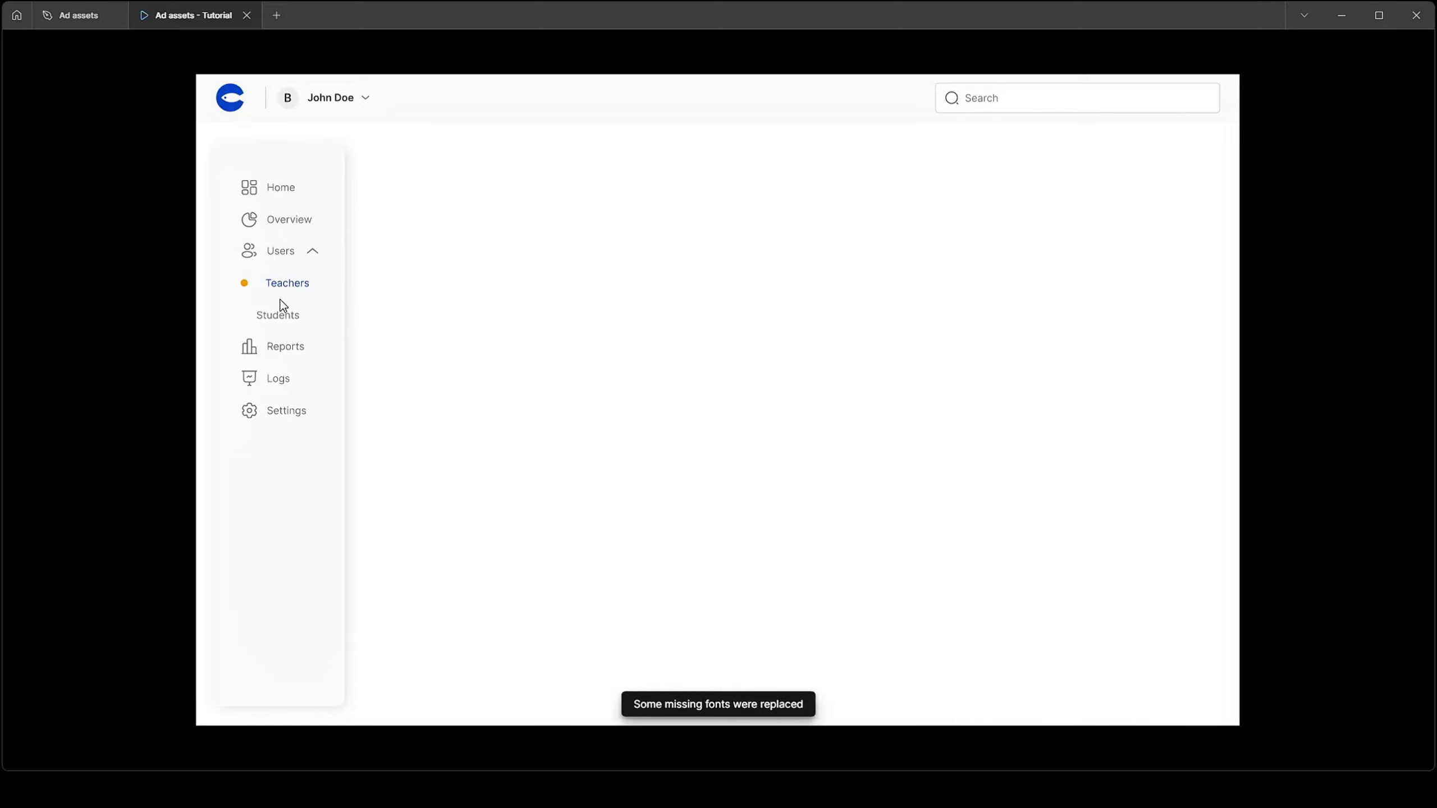